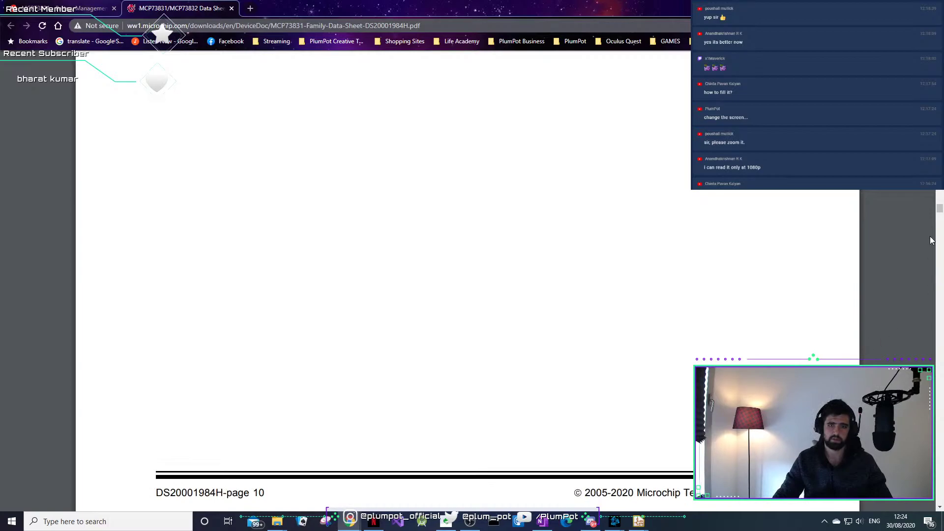
Bring up the Typical Application circuit on the datasheet's first page and arrange the datasheet and schematic windows side by side.
scroll(940, 210, "down", 15)
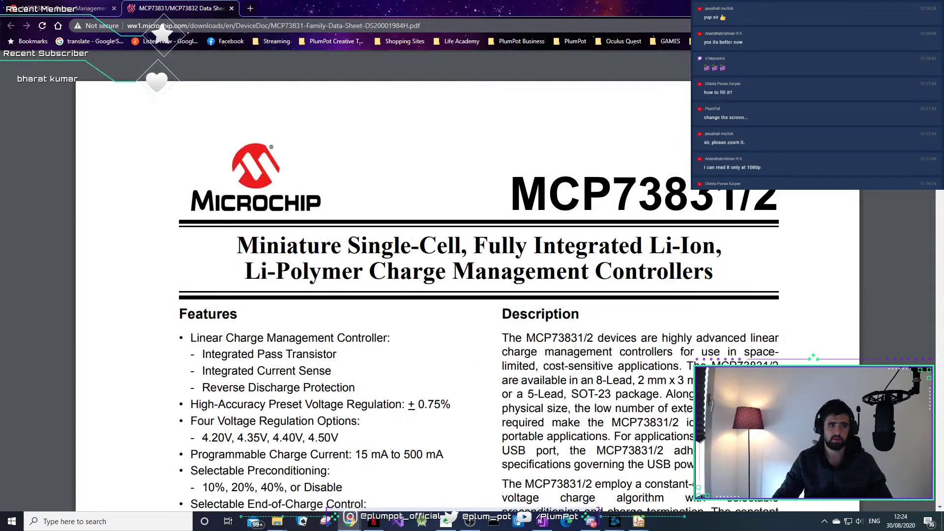
scroll(442, 294, "up", 10)
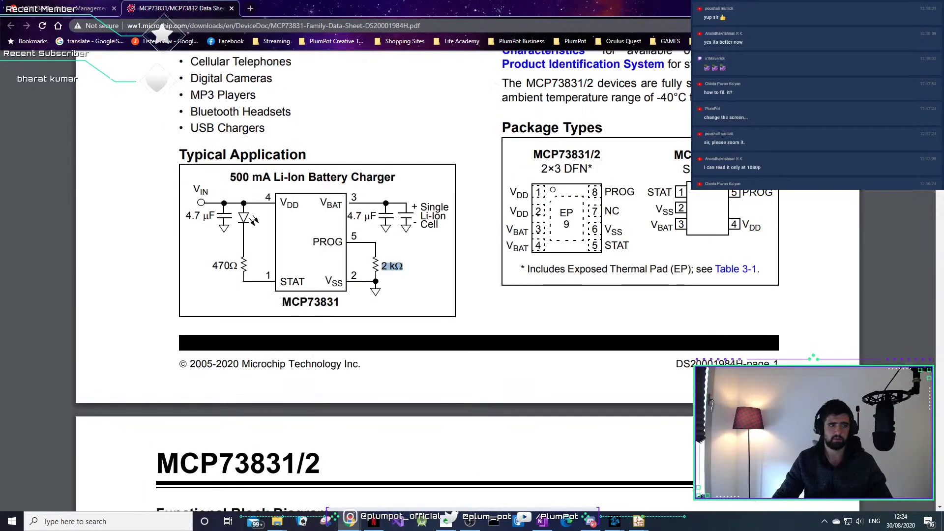
left_click_drag(521, 8, 263, 36)
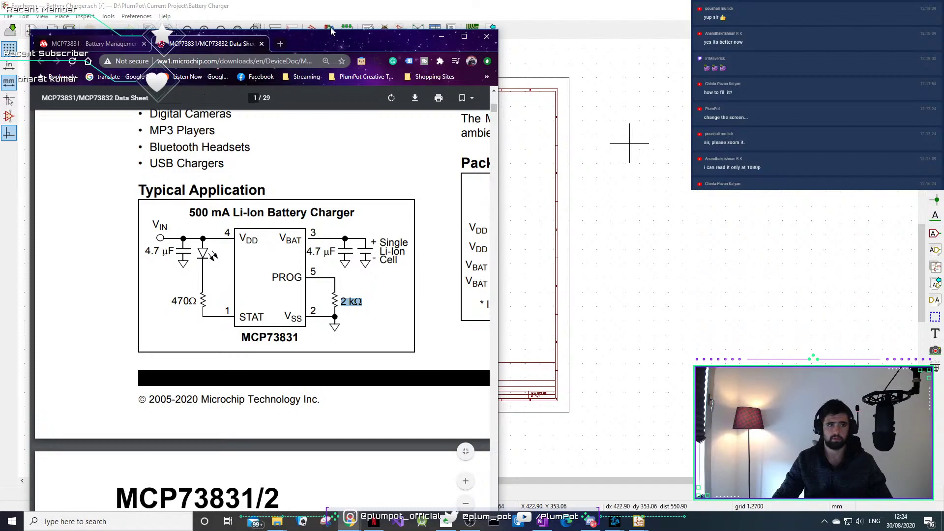
left_click_drag(338, 41, 1, 44)
left_click(650, 74)
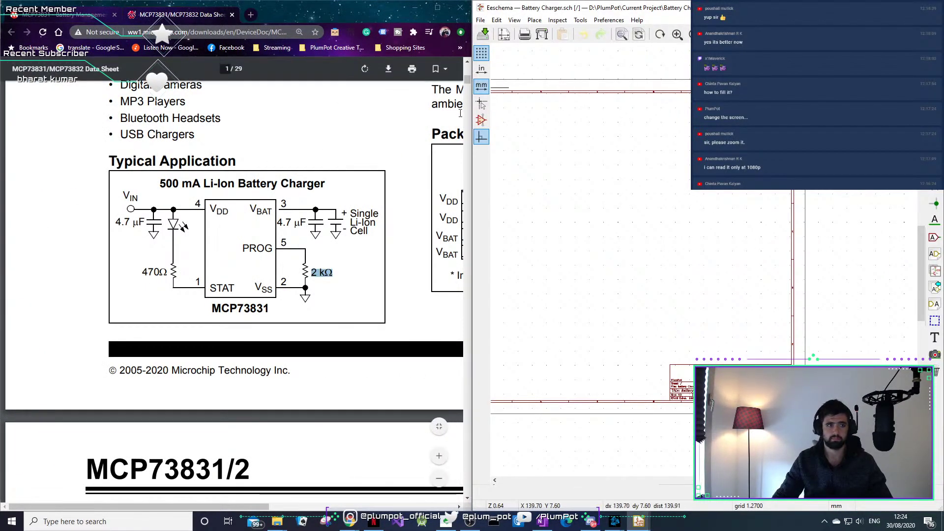
left_click_drag(471, 118, 472, 98)
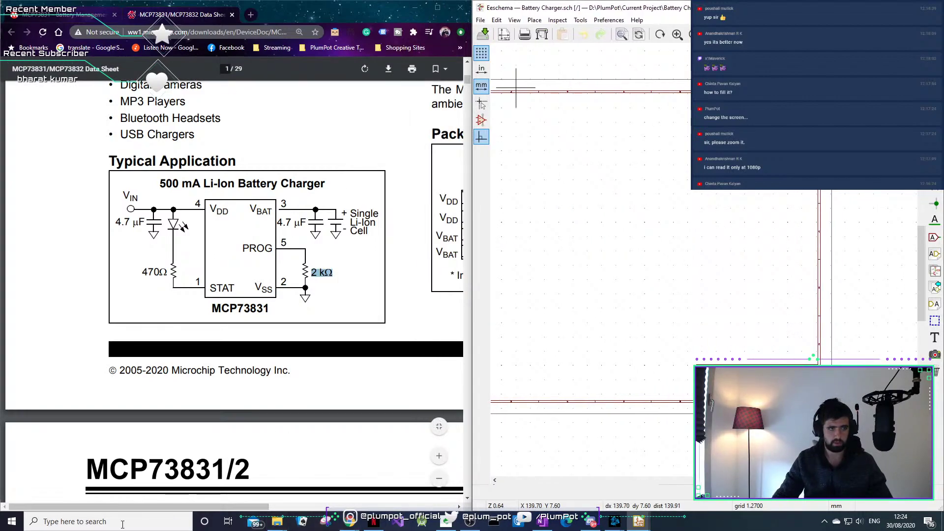
Capture the 500 mA Li-Ion Battery Charger diagram from the datasheet with the Snipping Tool.
left_click(11, 521)
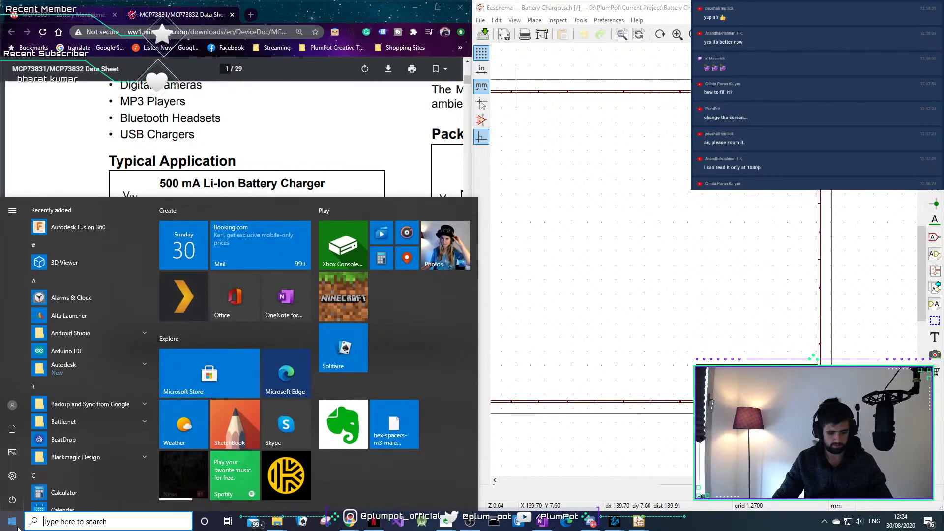
type("sn")
key("Return")
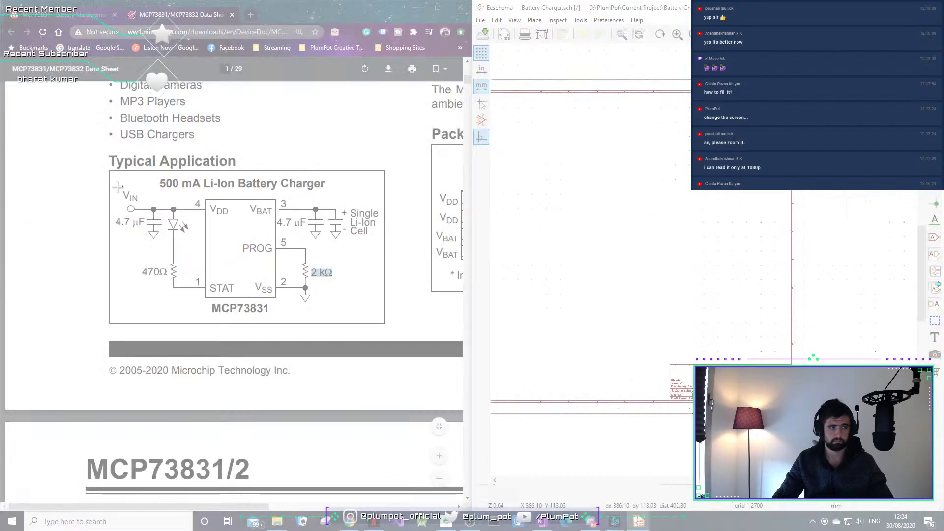
left_click_drag(109, 169, 394, 328)
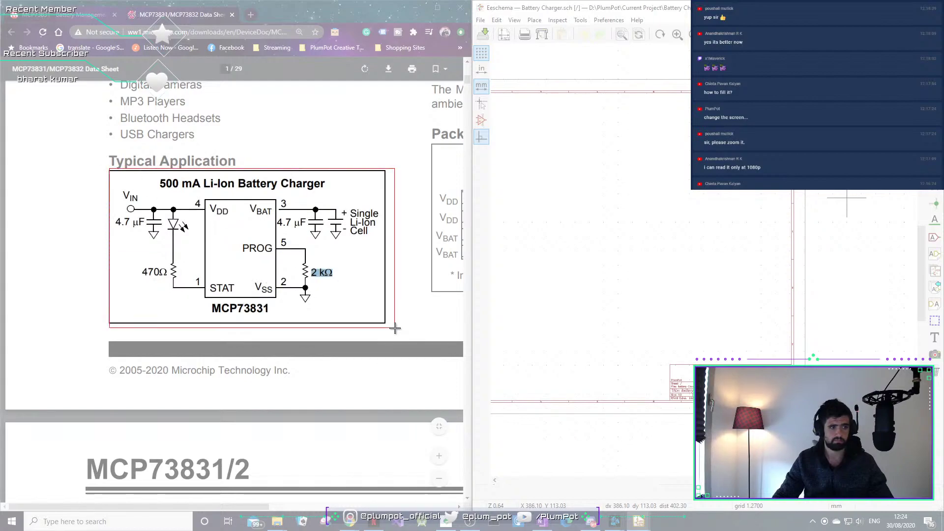
right_click(307, 279)
left_click(328, 294)
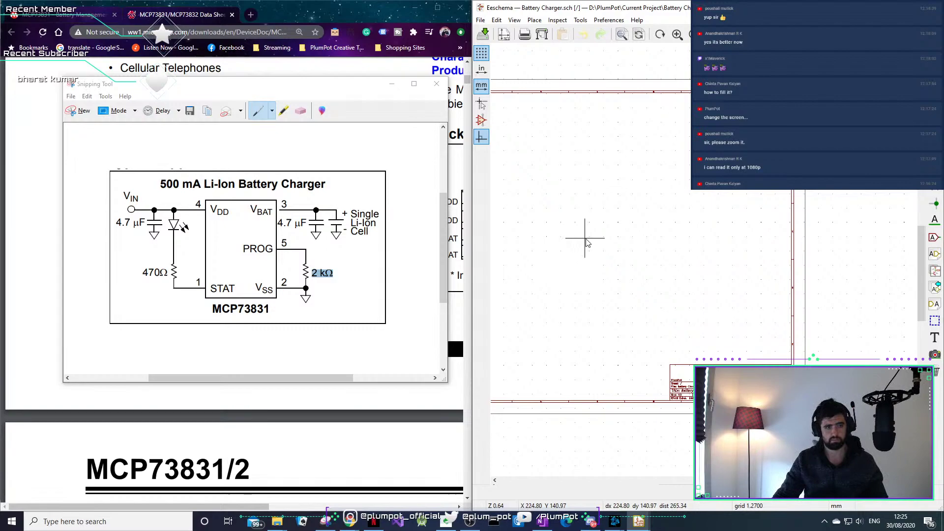
Move the Snipping Tool window out of the way and maximize the schematic editor.
right_click(549, 249)
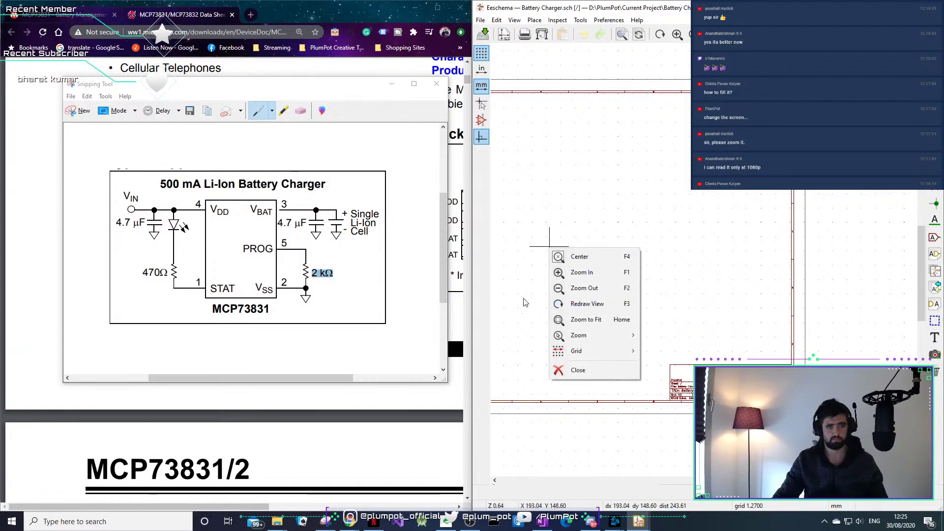
left_click(541, 184)
left_click_drag(323, 87, 943, 93)
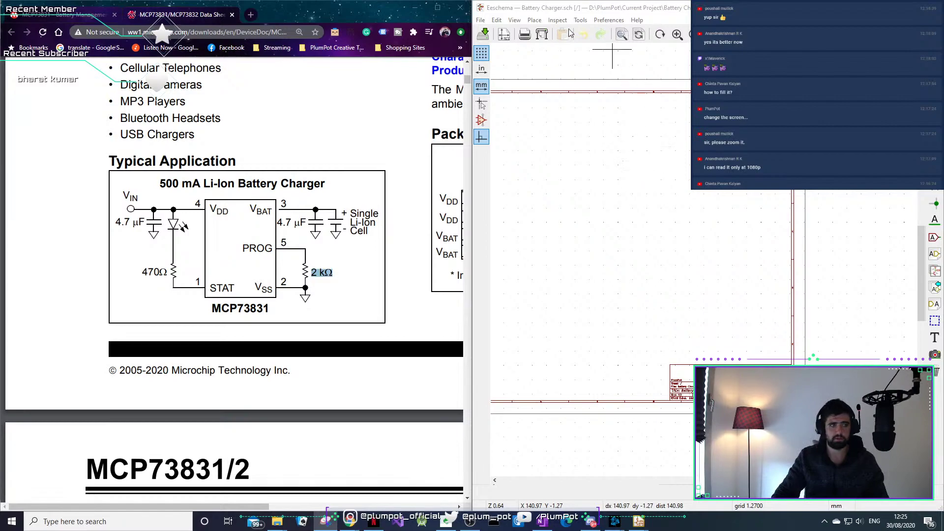
double_click(632, 9)
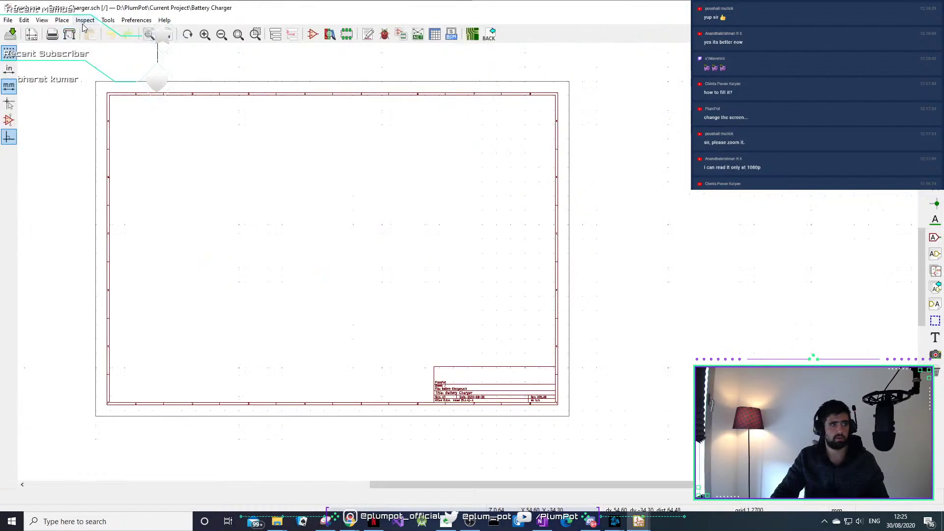
Insert the Circuit image from the Downloads folder and place it in the upper-left area of the schematic sheet.
left_click(60, 20)
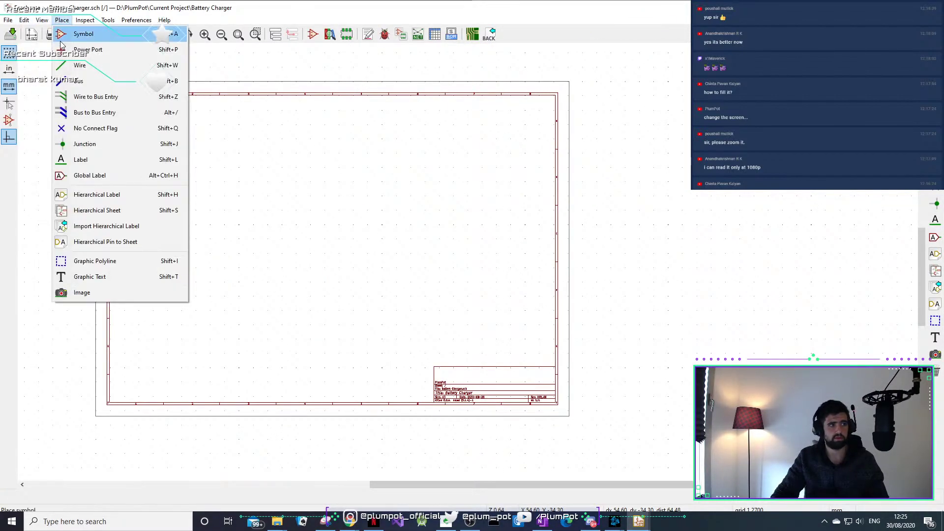
mouse_move(42, 20)
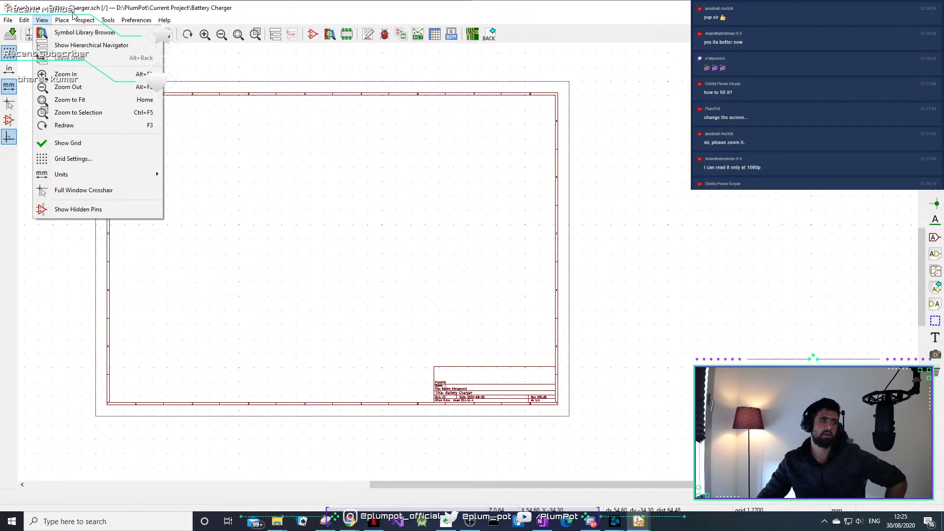
mouse_move(85, 23)
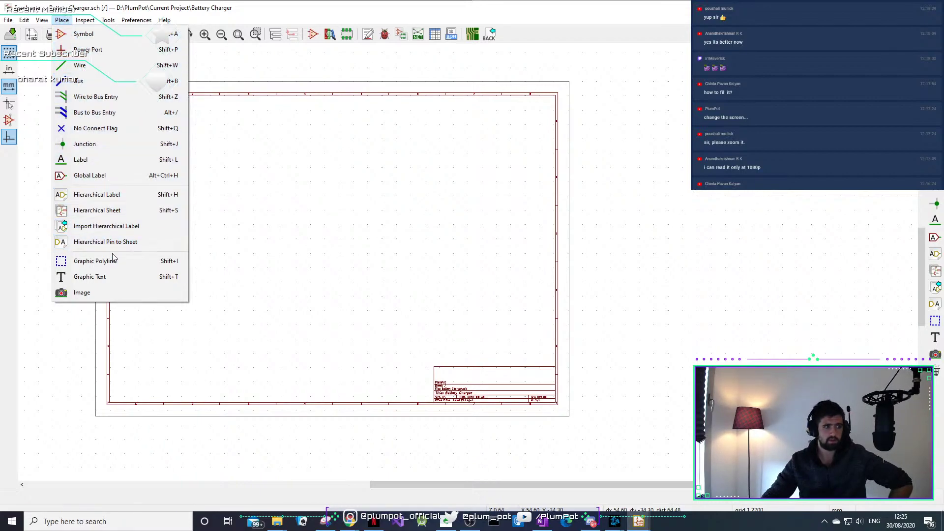
left_click(118, 292)
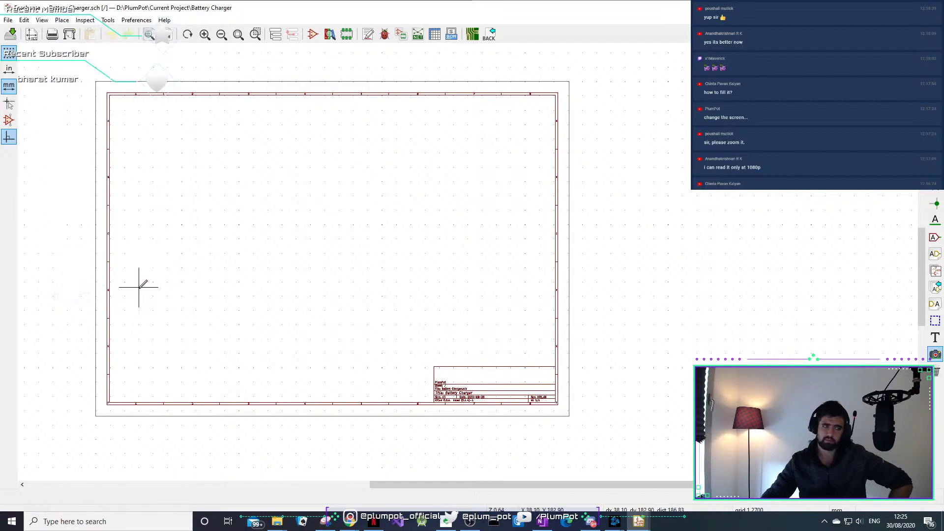
left_click(406, 181)
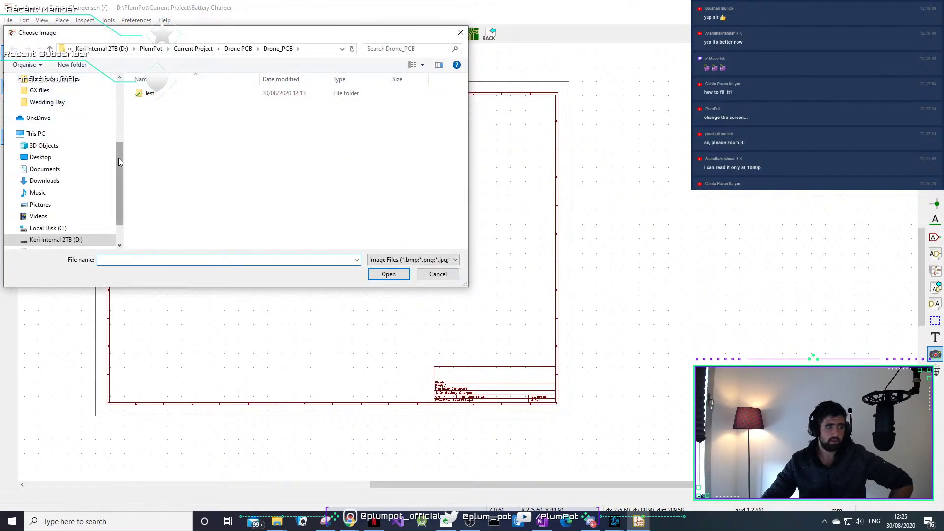
scroll(69, 147, "up", 4)
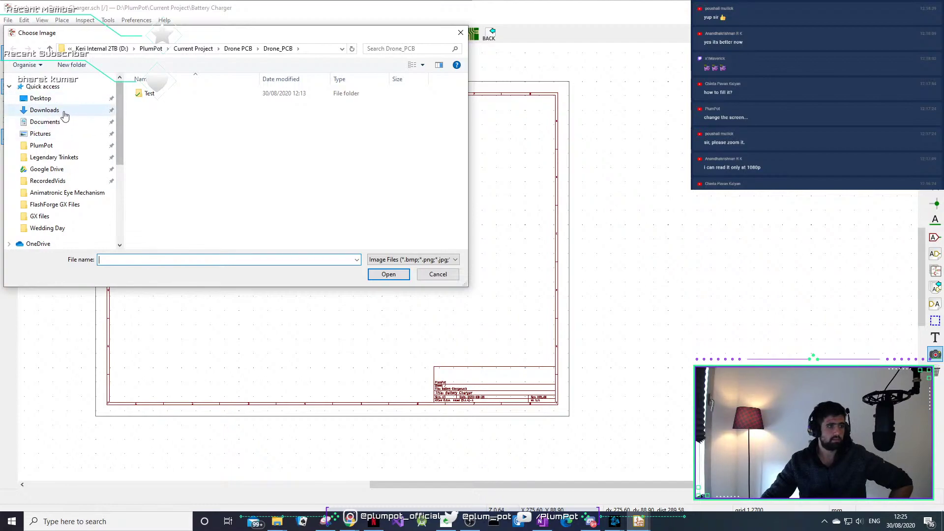
left_click(59, 110)
double_click(206, 156)
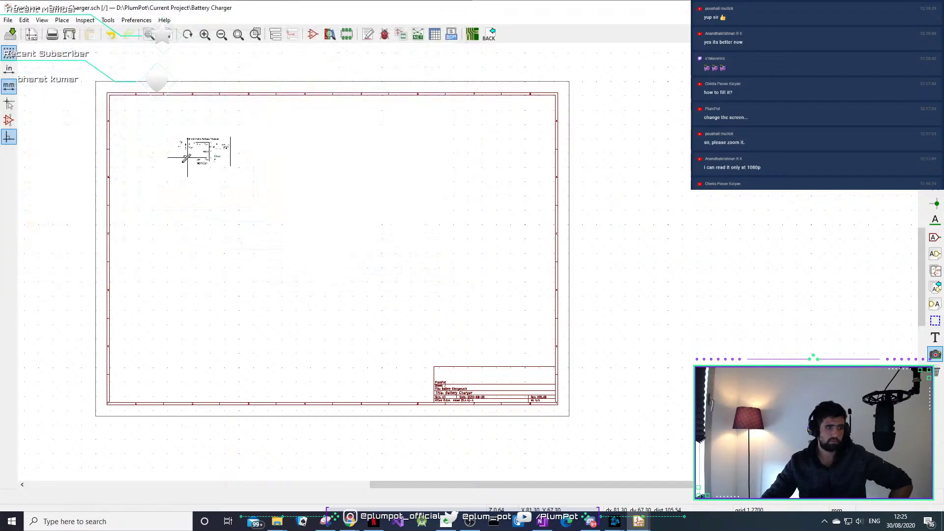
left_click(204, 152)
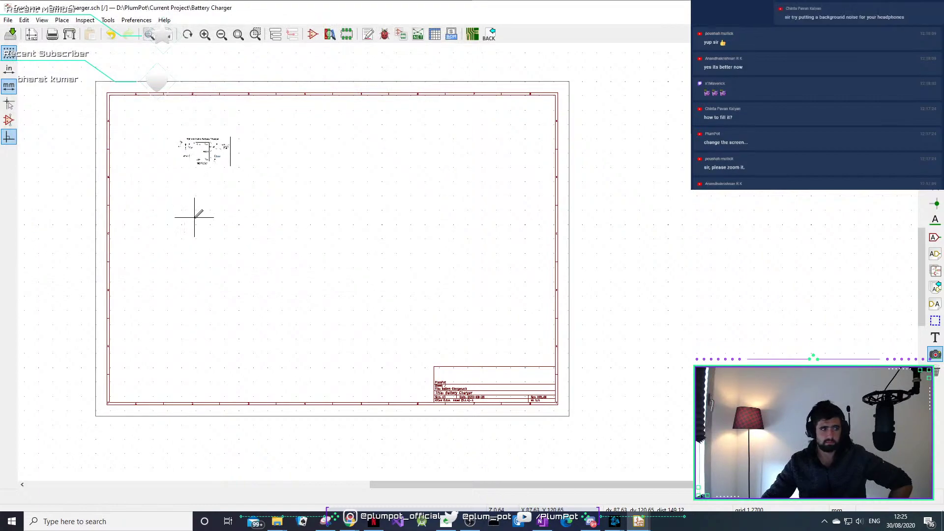
left_click(186, 180)
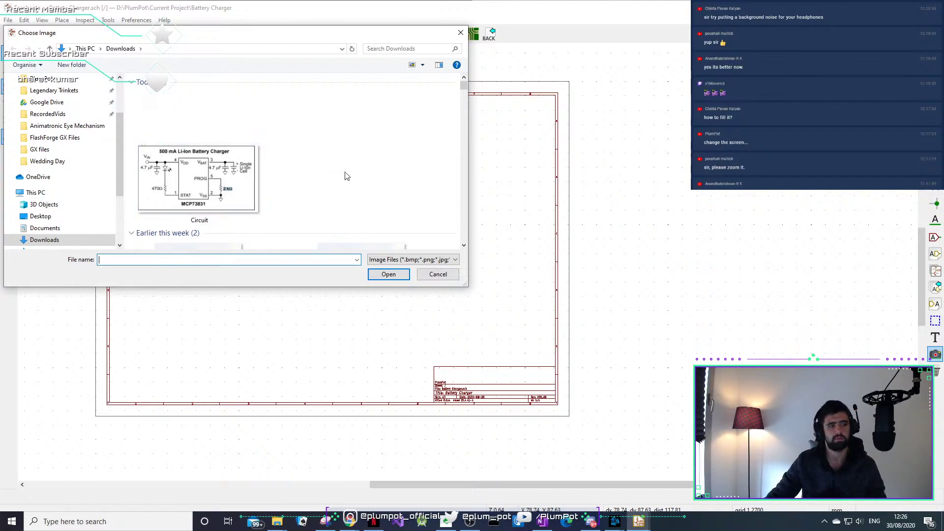
left_click(435, 276)
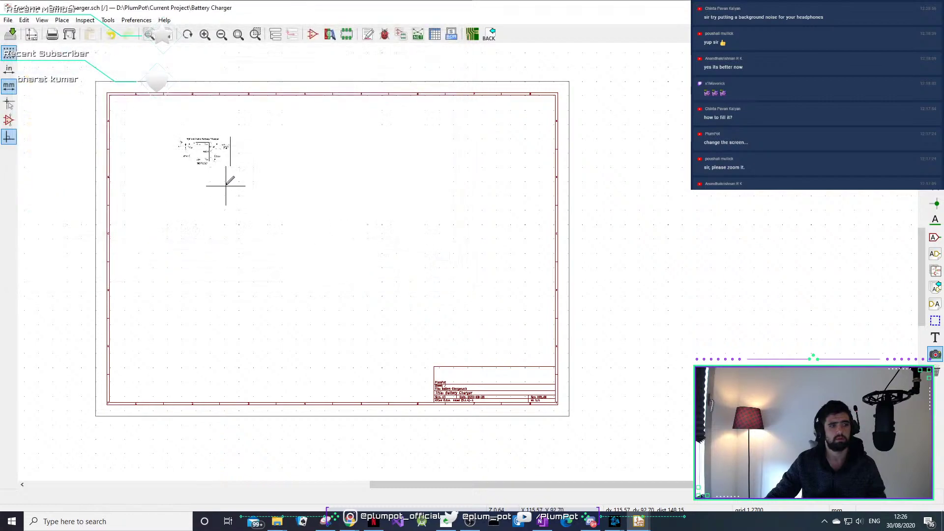
scroll(468, 257, "up", 5)
scroll(474, 267, "down", 3)
left_click(474, 267)
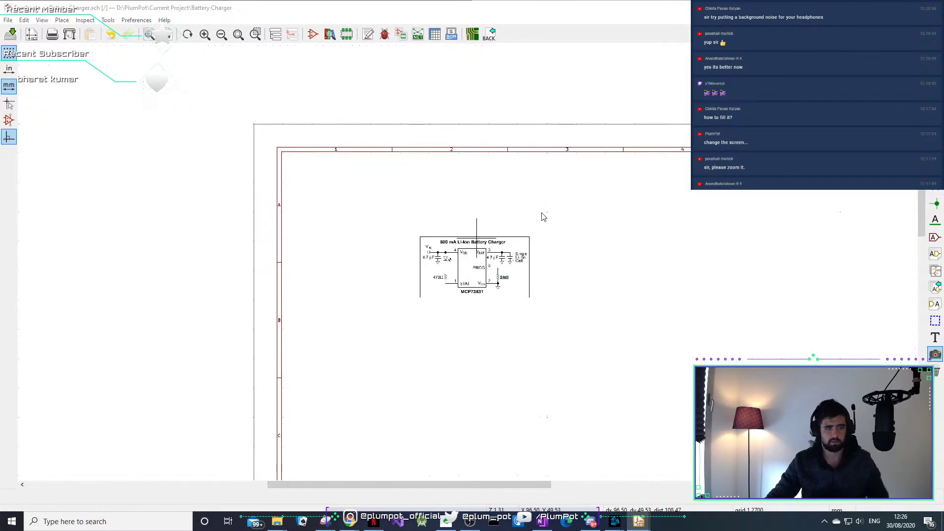
left_click(443, 275)
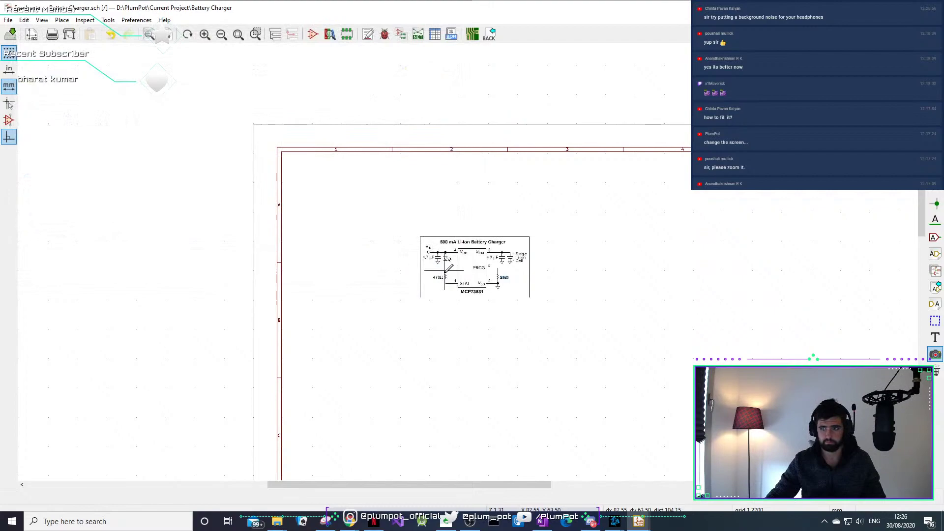
Examine the placed battery charger diagram, including its component values and the MCP73831 pin connections.
scroll(476, 282, "up", 5)
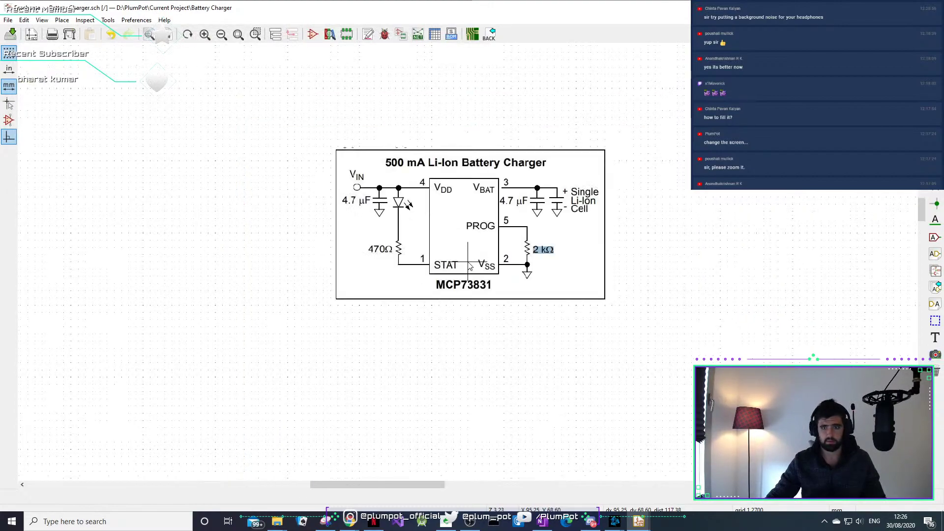
middle_click_drag(534, 212, 396, 256)
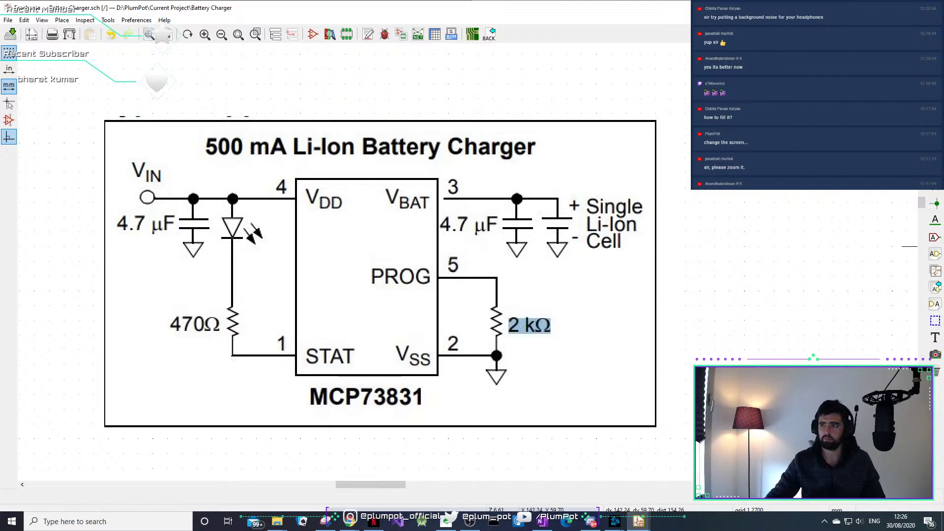
scroll(714, 263, "down", 1)
scroll(469, 266, "down", 8)
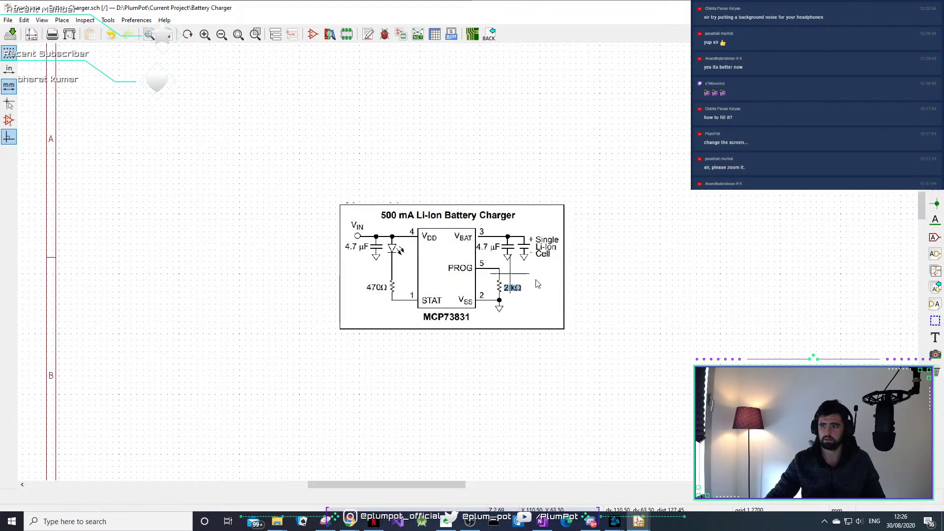
scroll(469, 265, "up", 4)
middle_click_drag(442, 272, 477, 315)
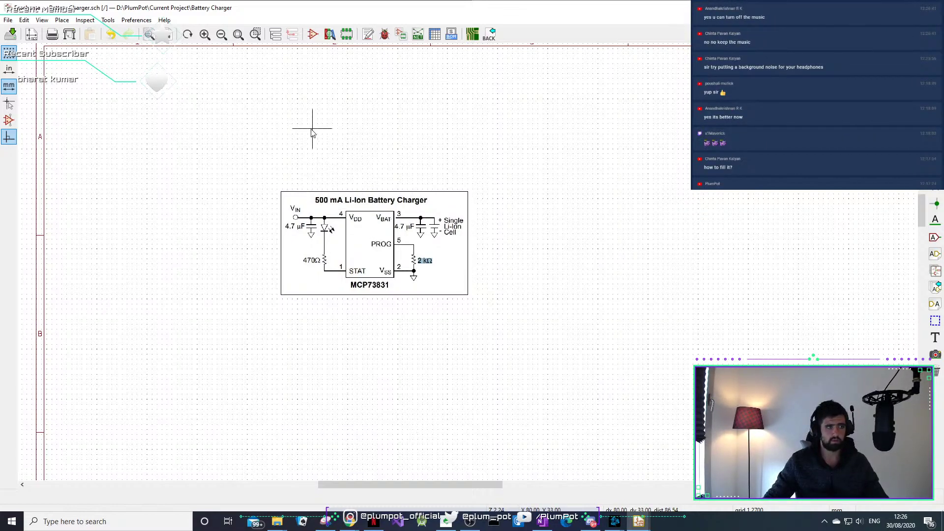
left_click(62, 20)
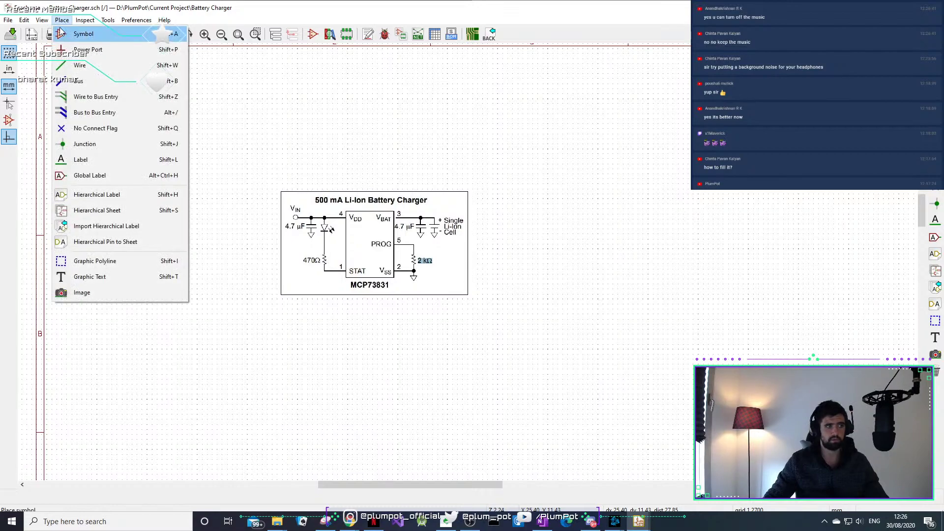
left_click(59, 20)
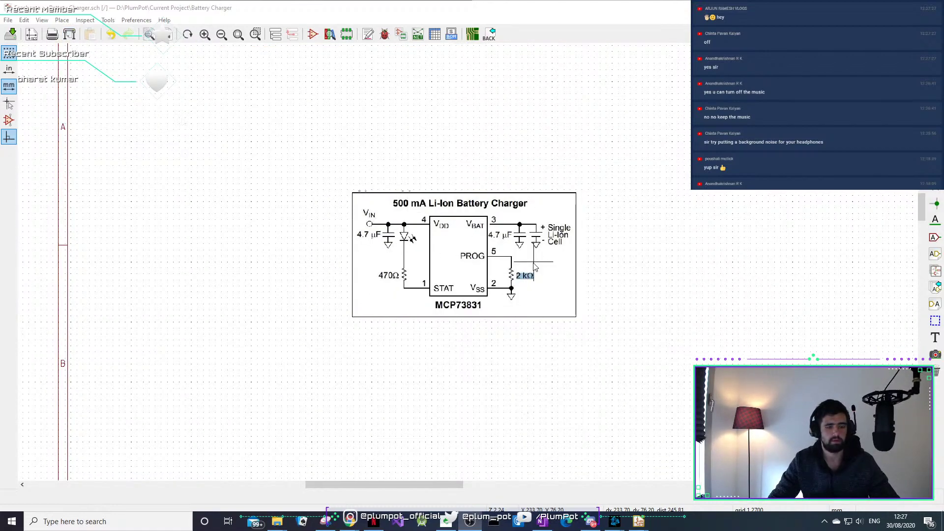
scroll(449, 297, "up", 5)
scroll(445, 260, "down", 2)
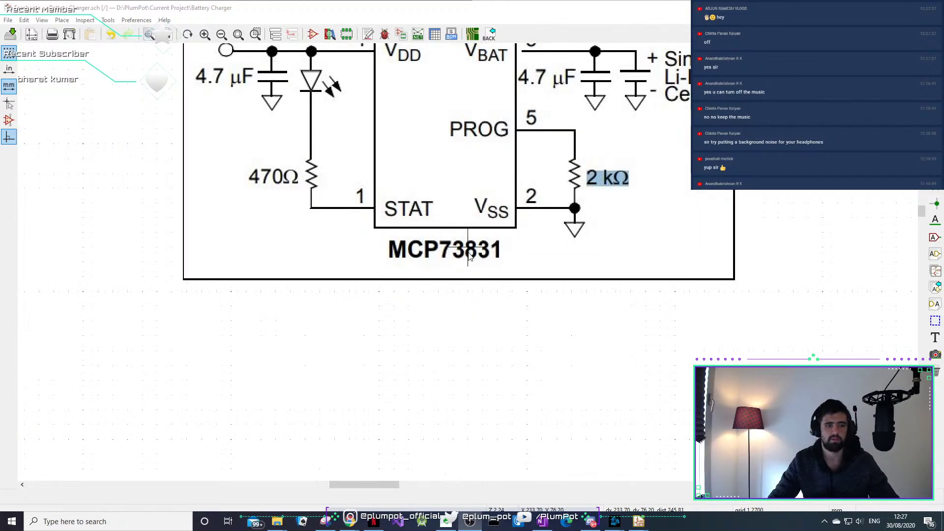
scroll(471, 260, "down", 2)
middle_click_drag(477, 221, 447, 258)
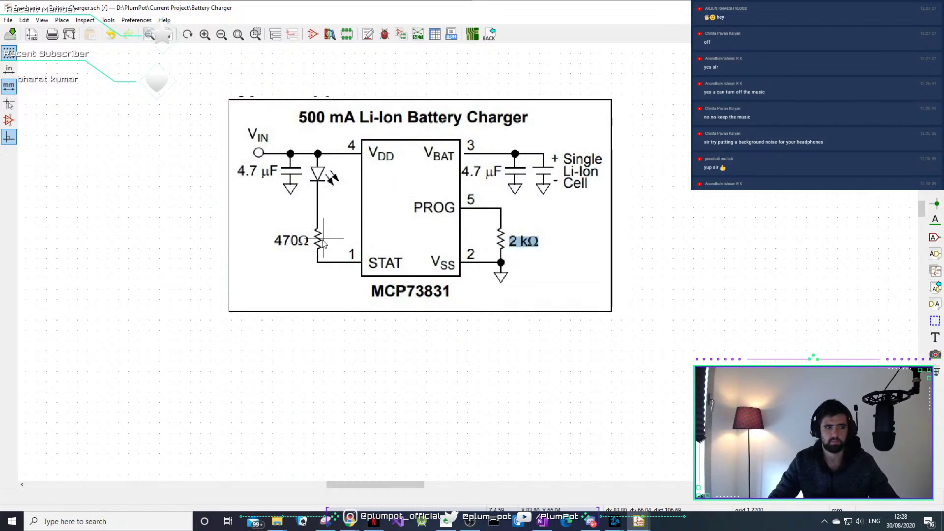
scroll(438, 231, "down", 3)
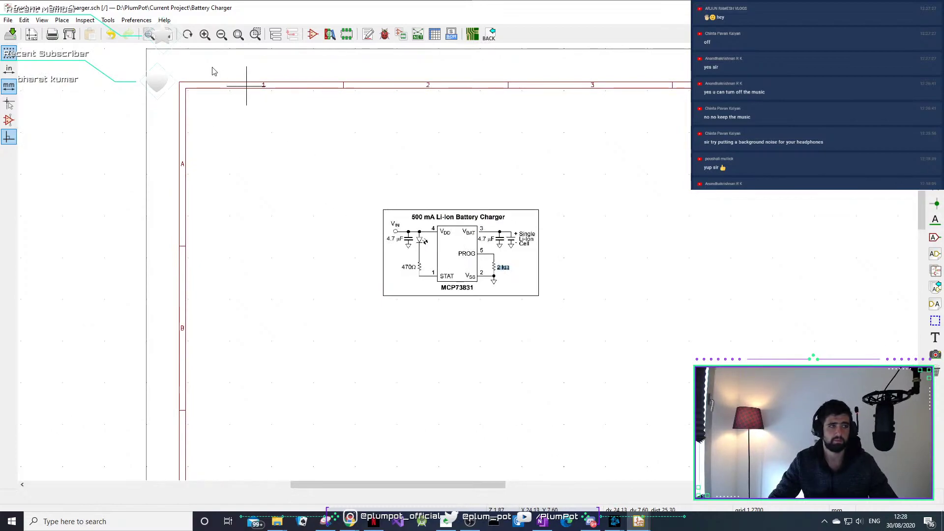
Start adding a symbol to the sheet, dismiss the missing Drone_Lib library error and enlarge the symbol chooser.
left_click(61, 20)
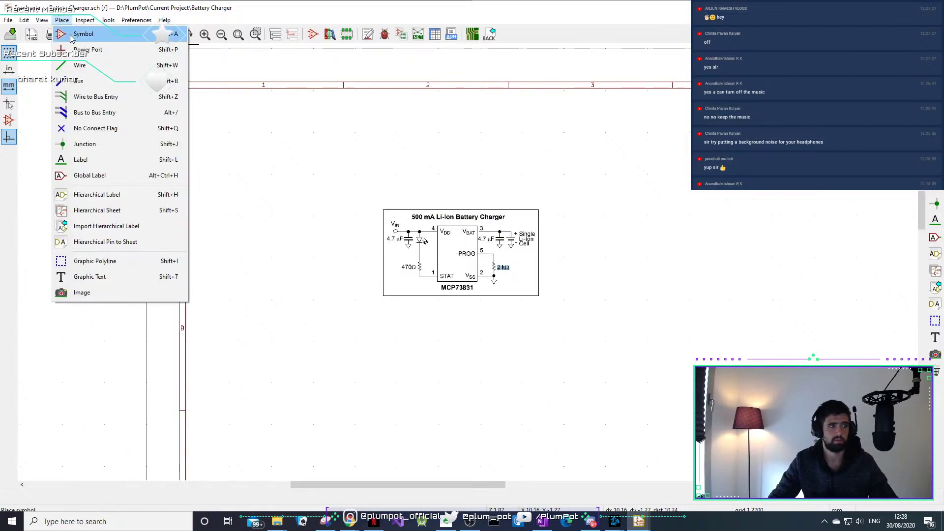
left_click(456, 363)
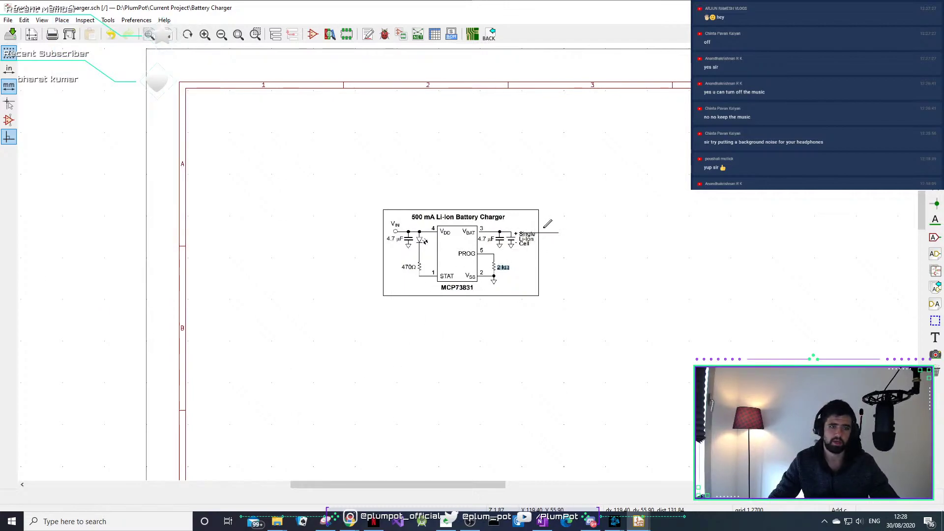
key("a")
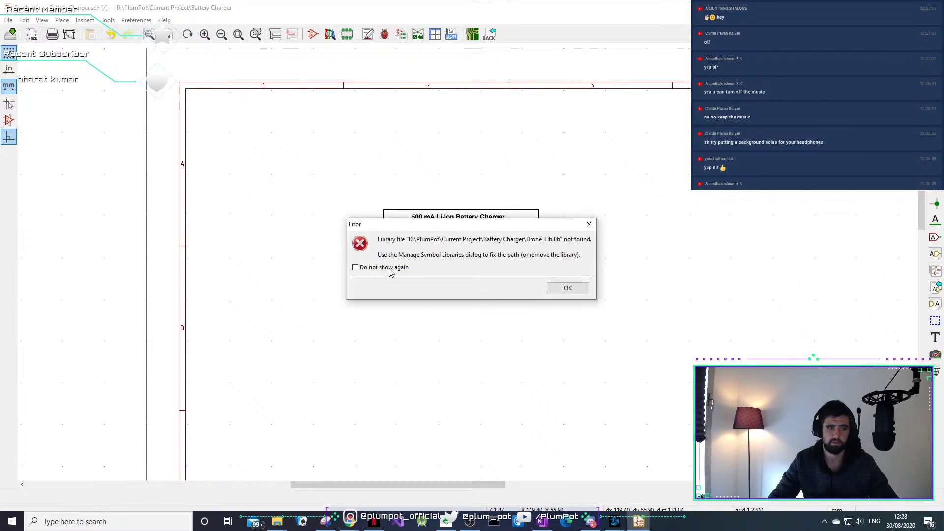
left_click(564, 291)
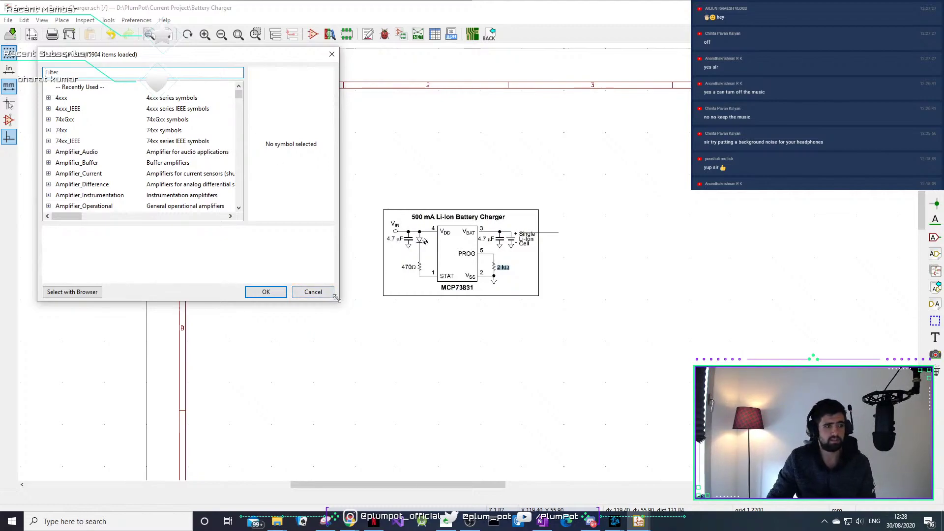
left_click_drag(337, 298, 388, 345)
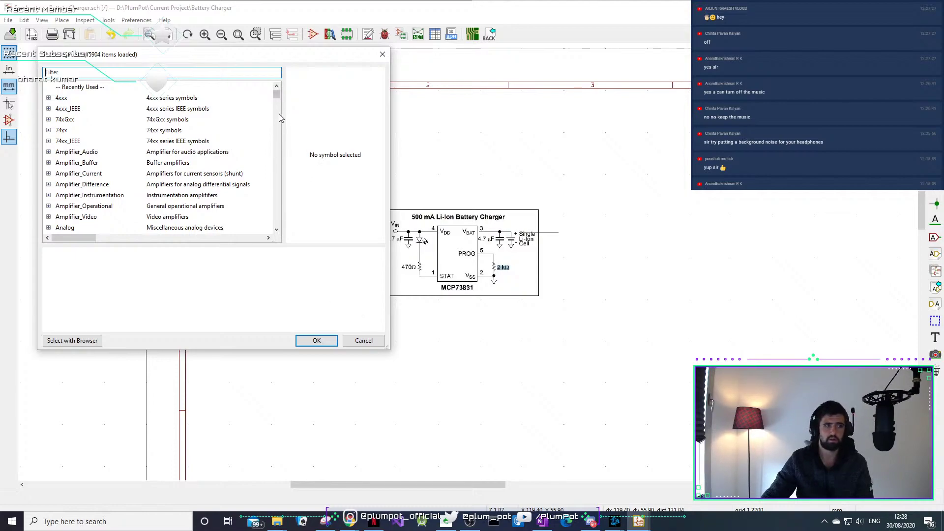
Browse the available symbol libraries and look inside the PlumPot and power libraries.
left_click_drag(276, 99, 283, 107)
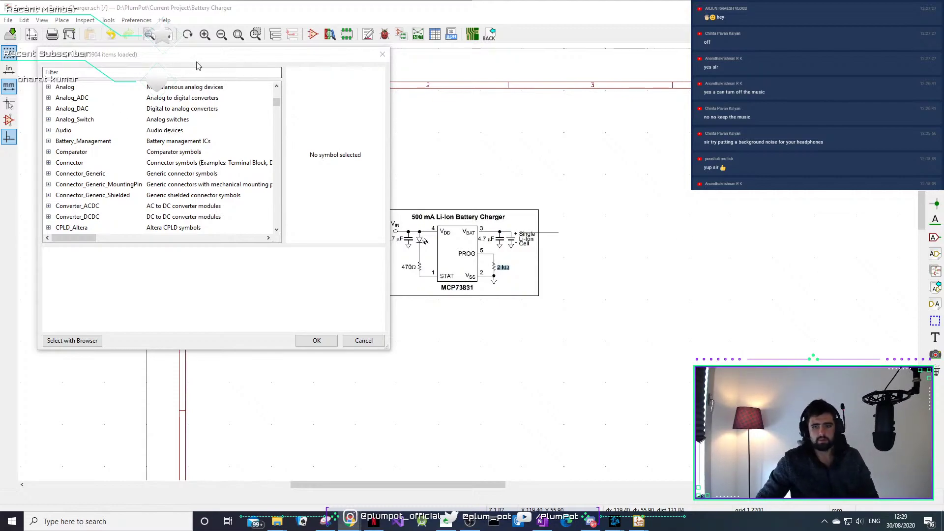
scroll(68, 191, "down", 5)
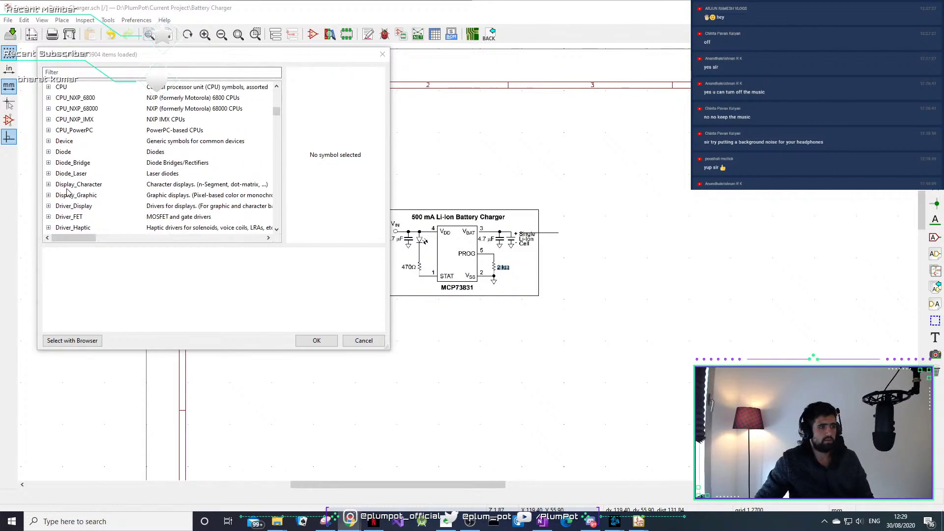
scroll(67, 195, "down", 1)
scroll(64, 201, "down", 2)
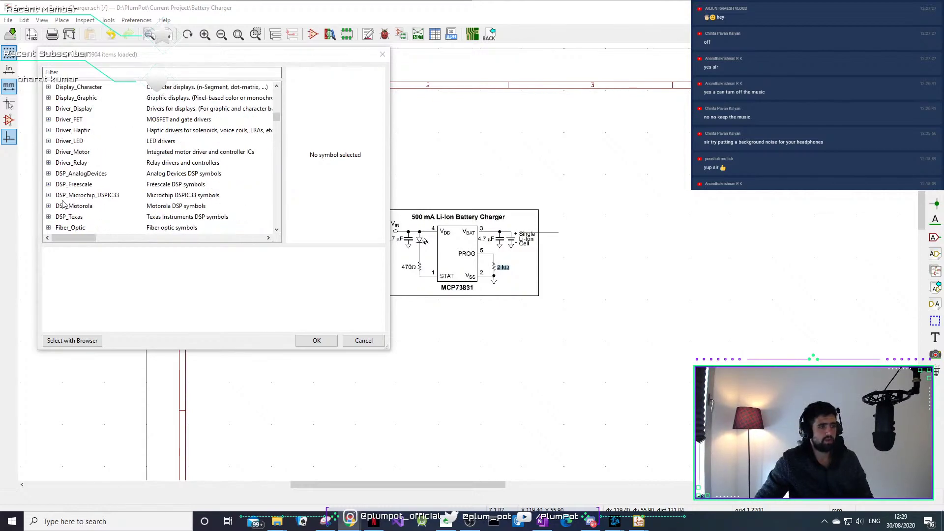
scroll(63, 203, "down", 8)
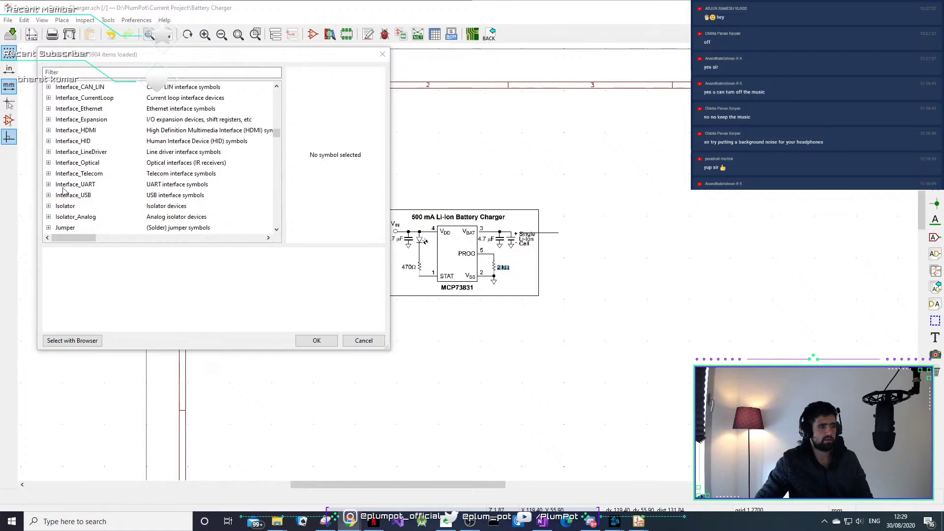
scroll(64, 191, "down", 10)
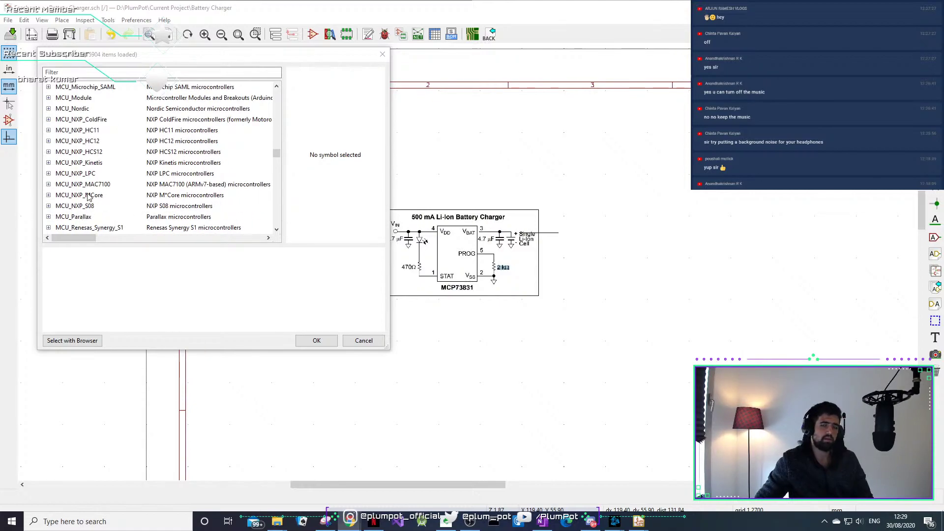
scroll(91, 194, "down", 8)
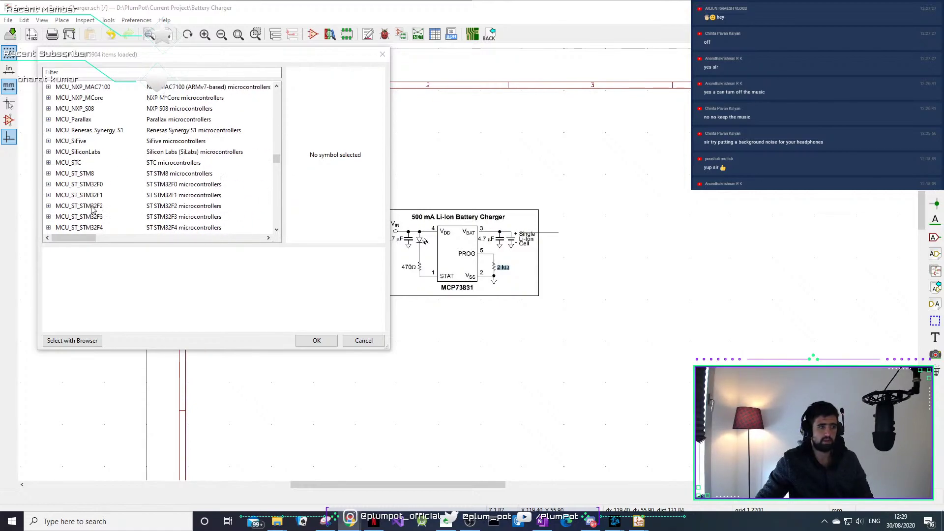
scroll(81, 207, "down", 1)
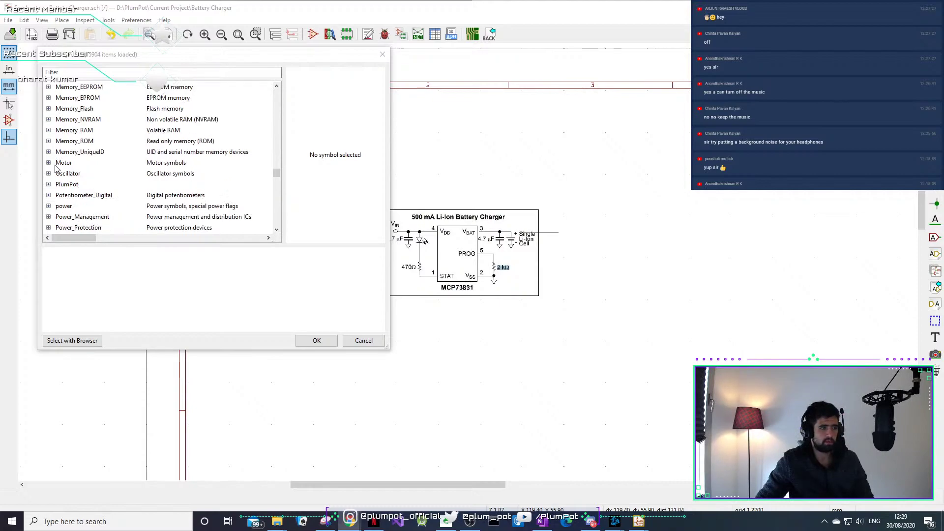
left_click(49, 184)
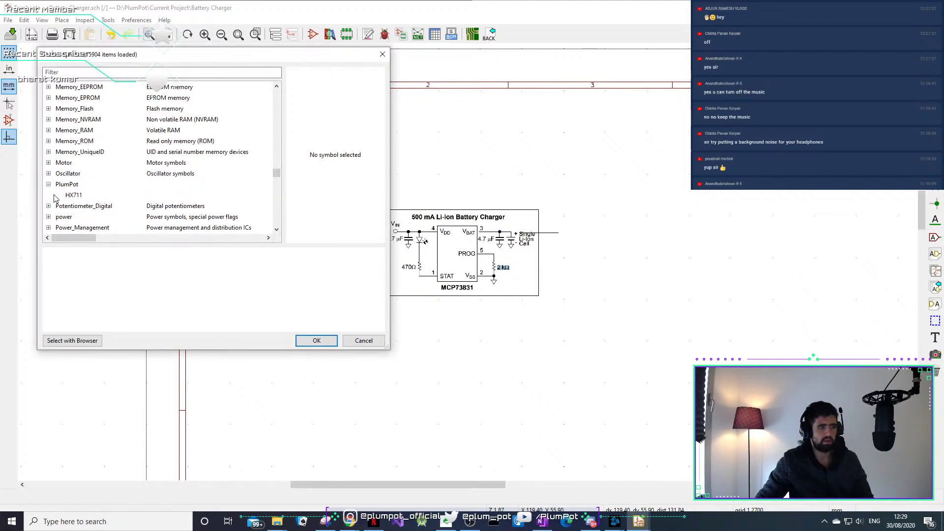
left_click(49, 184)
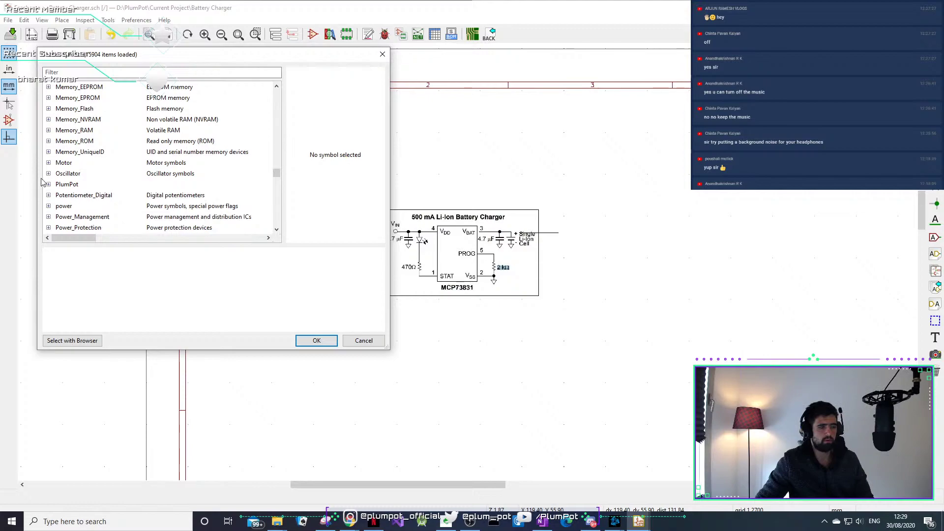
scroll(71, 206, "down", 3)
scroll(66, 209, "up", 1)
left_click(48, 141)
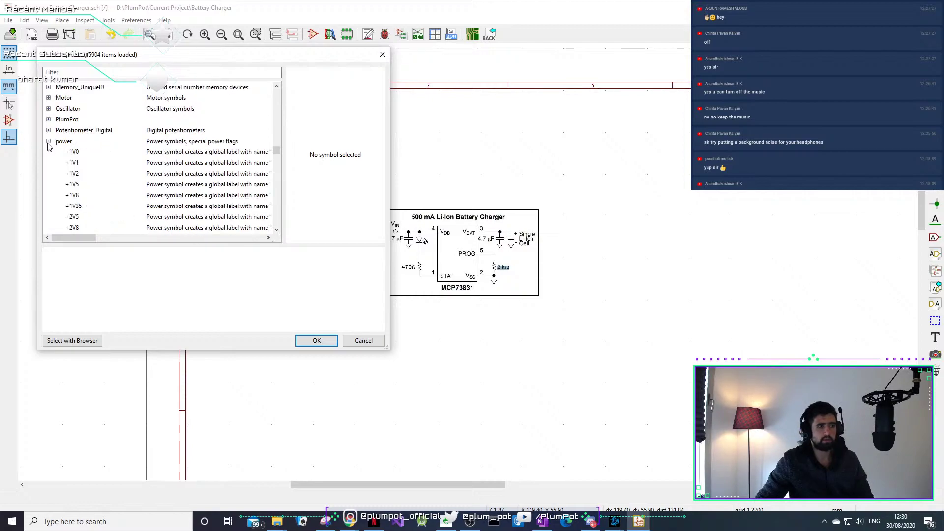
left_click(48, 141)
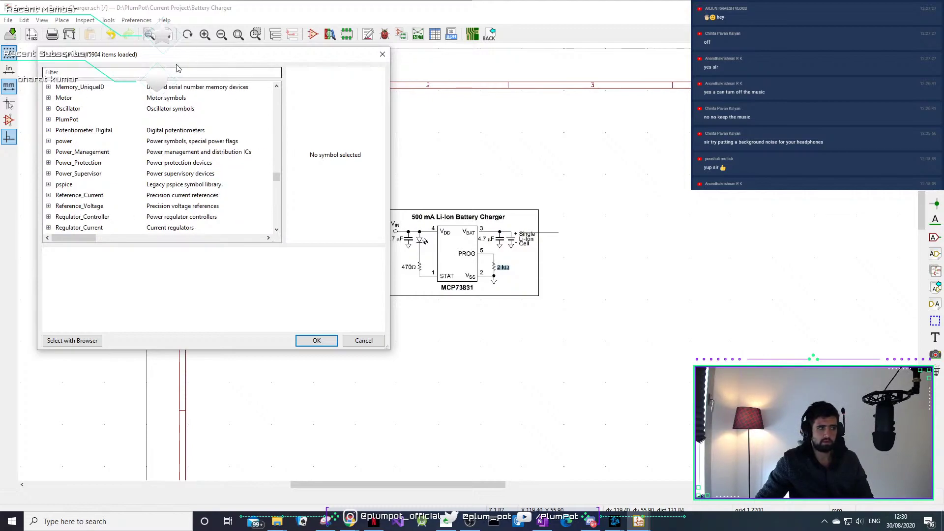
Search the symbols for MCP73831 and compare the SparkFun-IC-Power version with the Battery_Management variants MCP73831-2-OT and MCP73831-3-OT.
left_click_drag(181, 60, 677, 121)
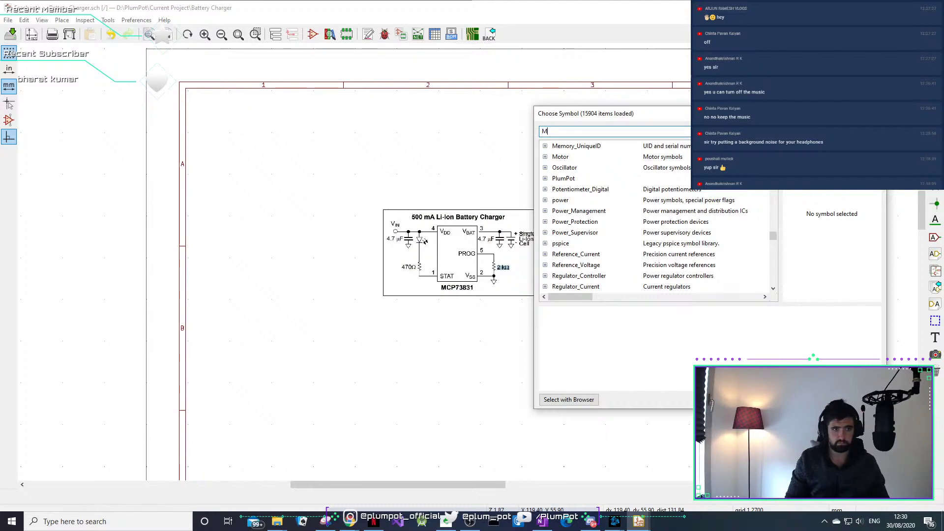
type("CP73831")
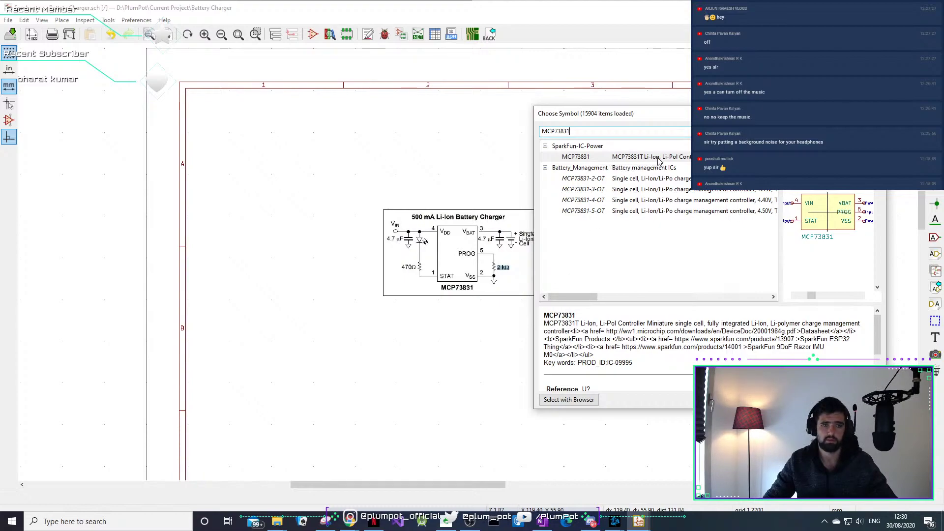
left_click(585, 179)
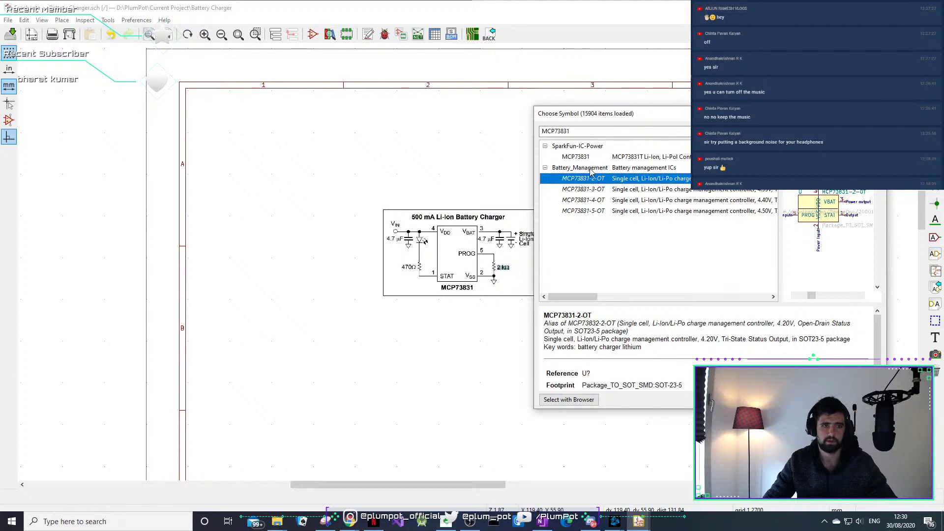
left_click(590, 148)
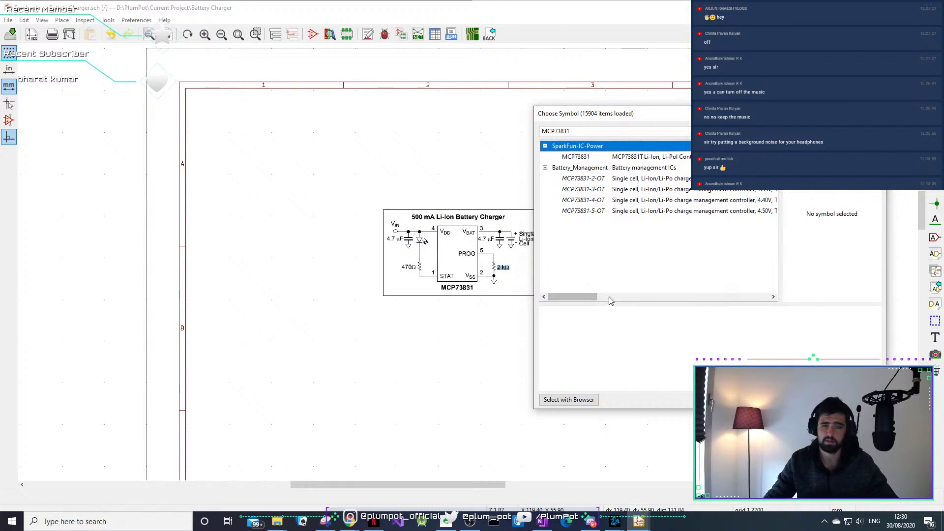
left_click(638, 160)
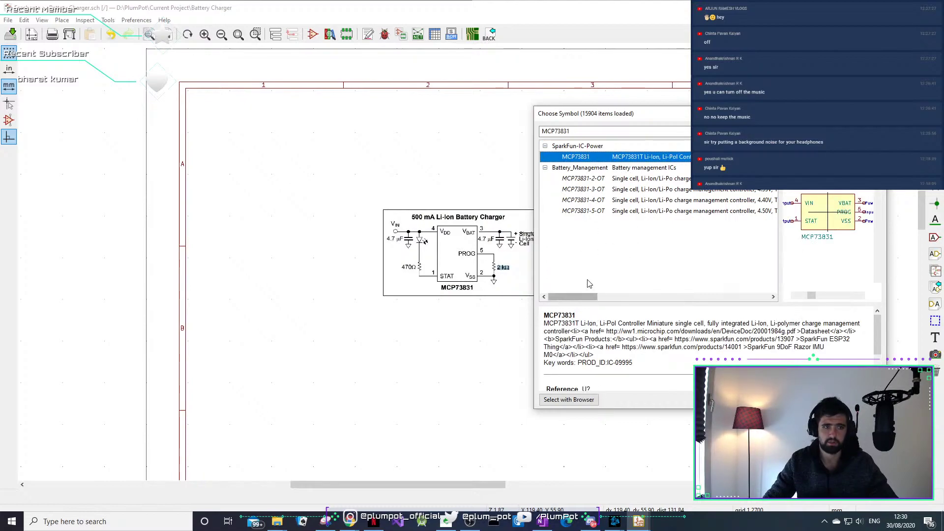
left_click(593, 179)
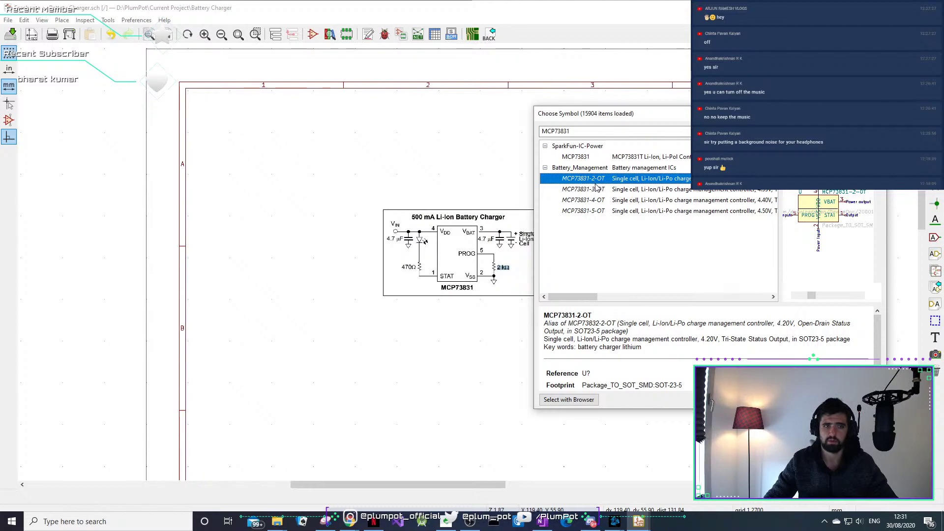
left_click(769, 193)
scroll(654, 254, "right", 5)
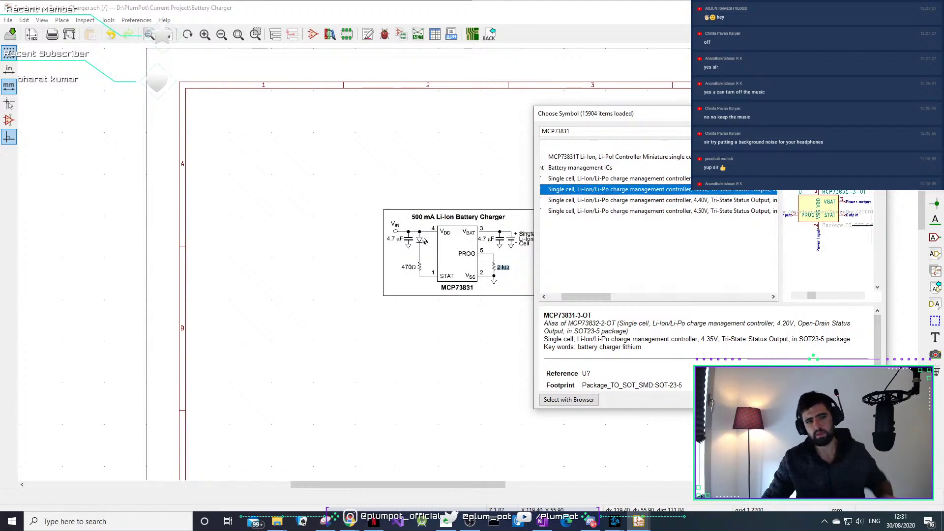
left_click(618, 179)
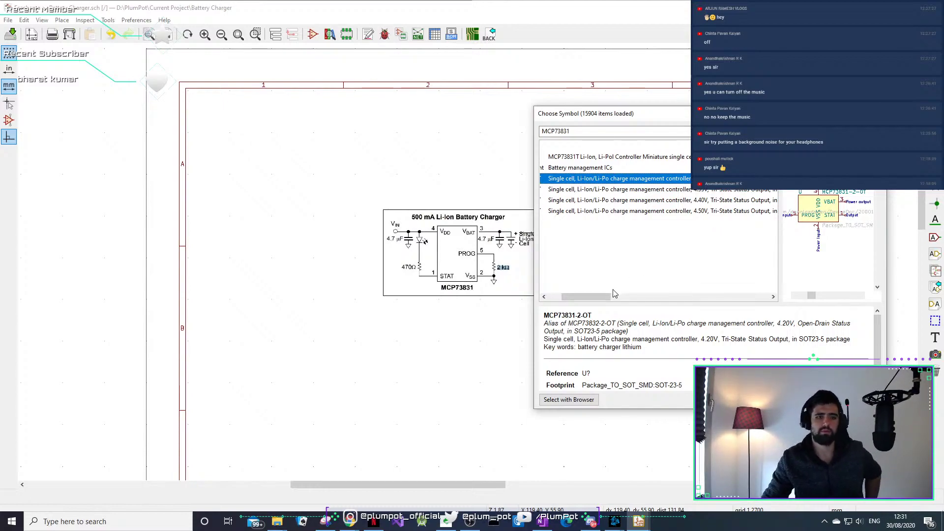
left_click_drag(614, 295, 600, 295)
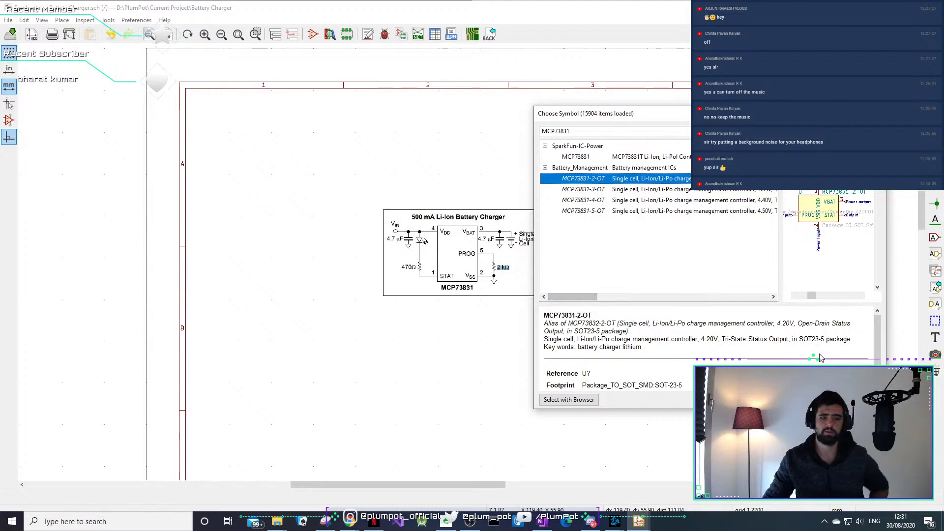
Place the MCP73831-2-OT symbol from Battery_Management on the sheet and reposition it below and to the right of the reference diagram.
double_click(583, 178)
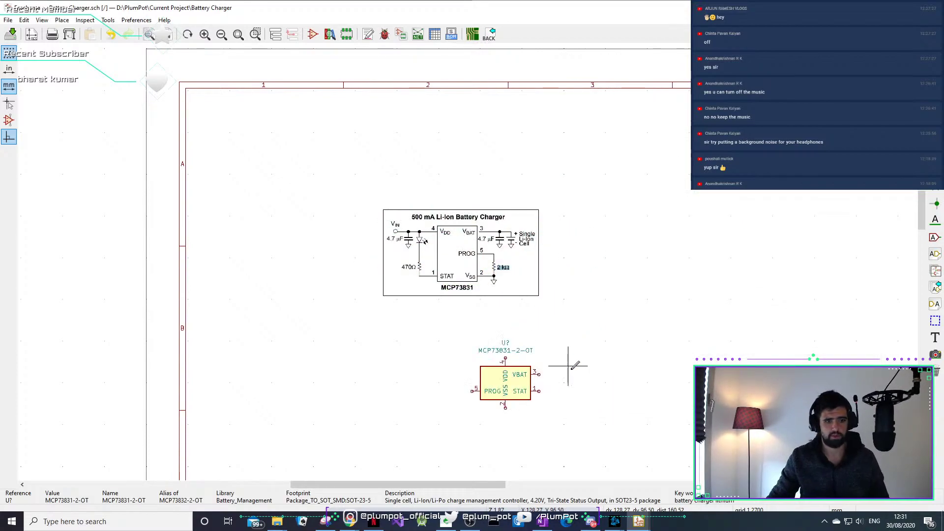
scroll(540, 376, "up", 1)
left_click(438, 249)
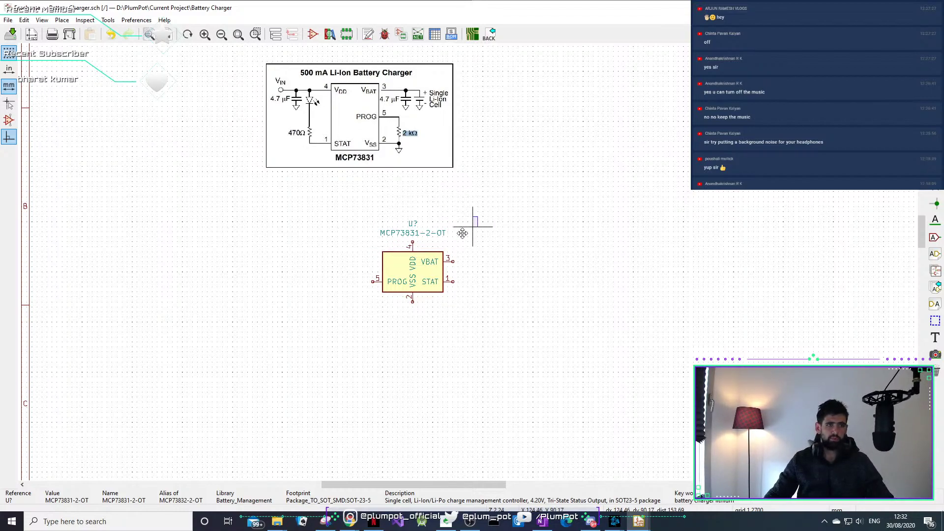
left_click_drag(477, 216, 344, 332)
key("m")
left_click(472, 398)
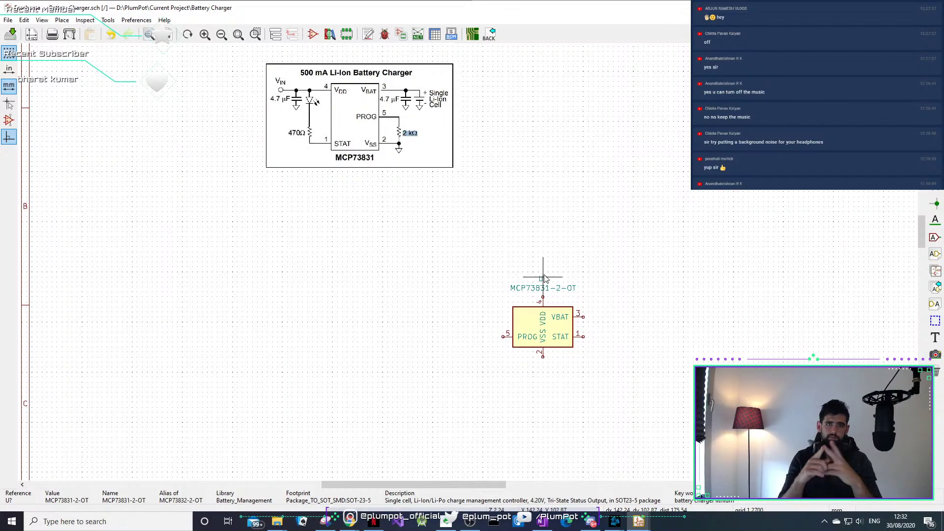
Search the symbols for "Micro usb" and place the USB_B_Micro connector from the Connector library to the left of the MCP73831-2-OT.
left_click(431, 294)
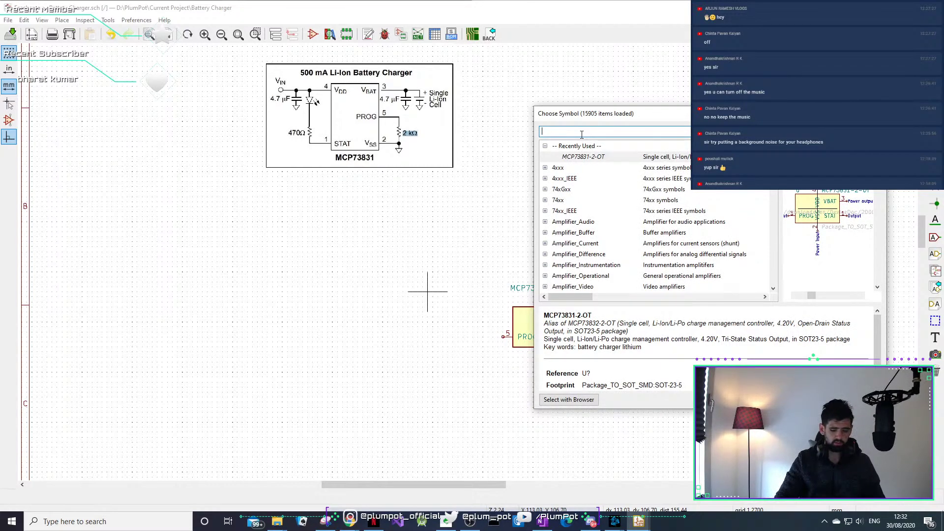
key("BackSpace")
type("Mic")
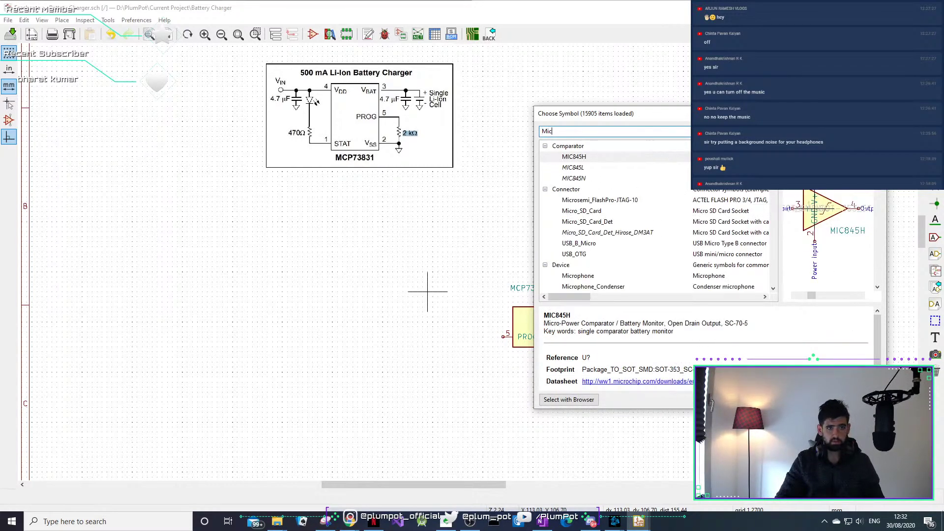
type("ro usb")
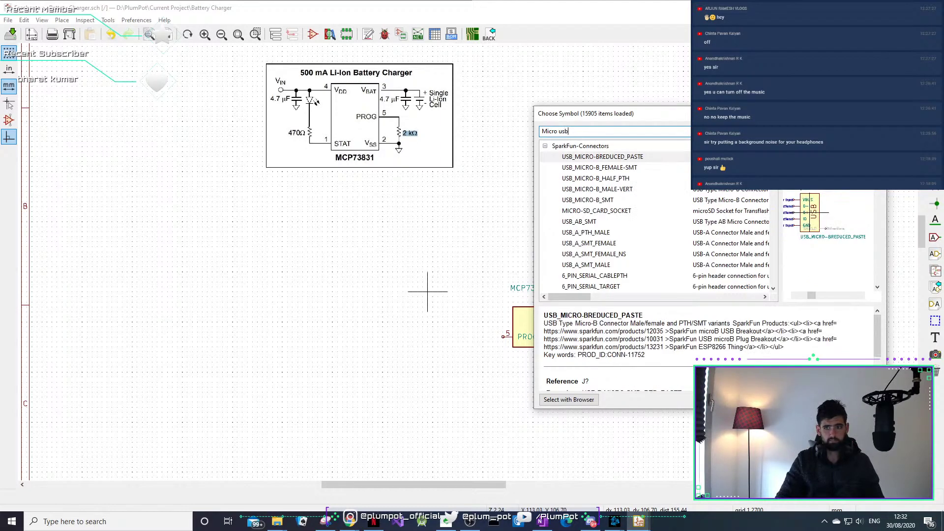
left_click_drag(585, 114, 246, 145)
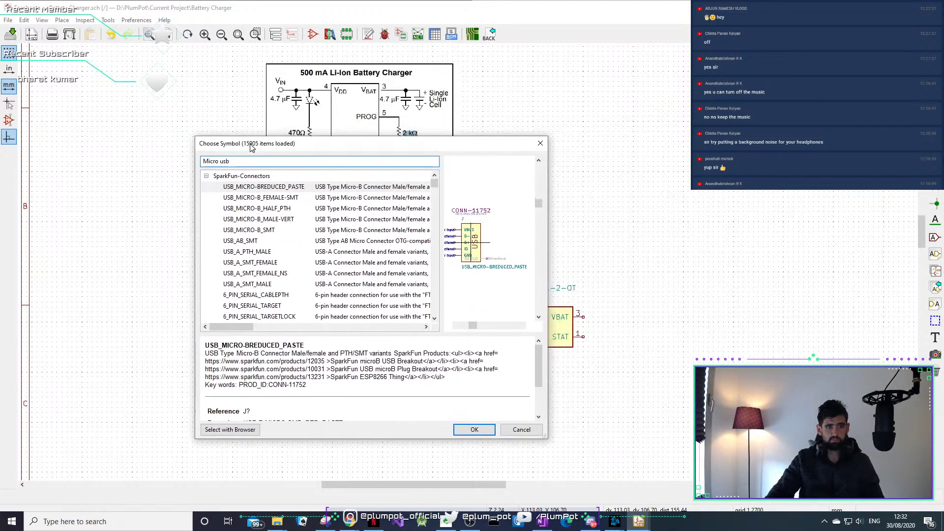
scroll(285, 232, "down", 4)
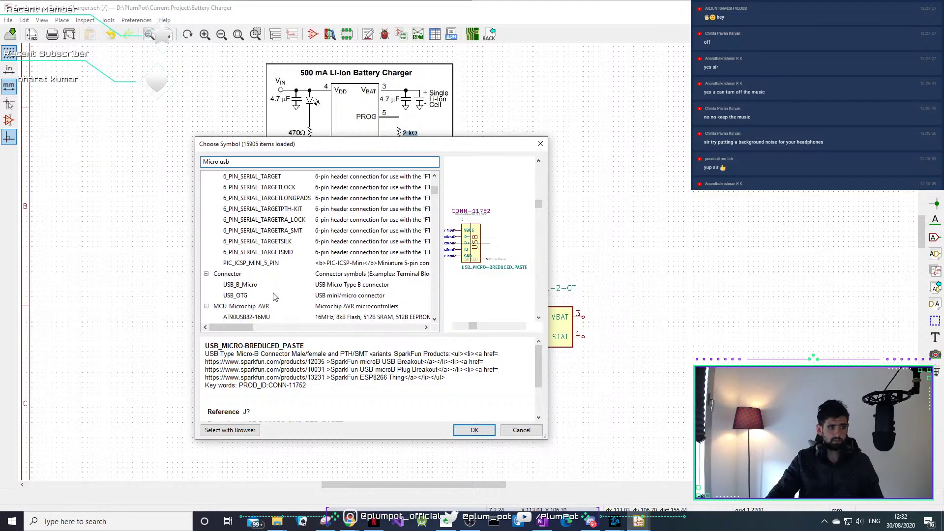
scroll(274, 296, "down", 2)
left_click(269, 219)
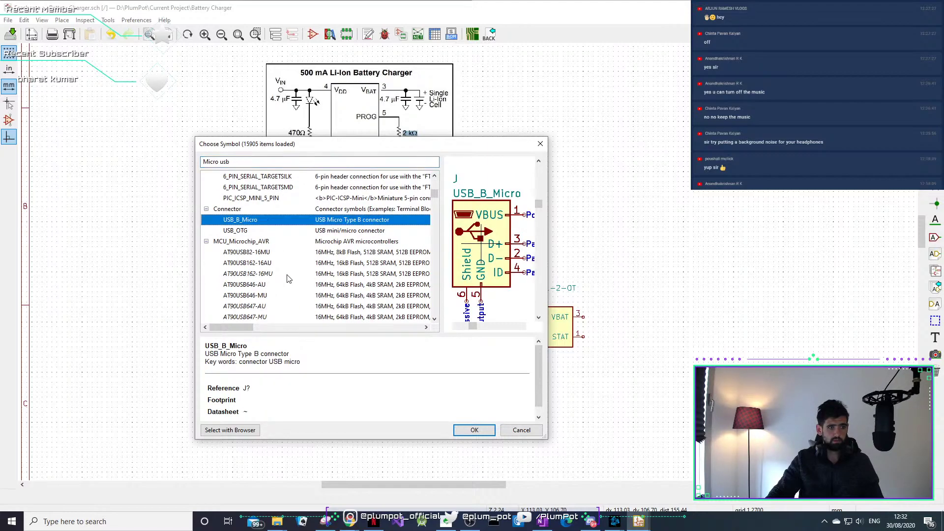
left_click(474, 430)
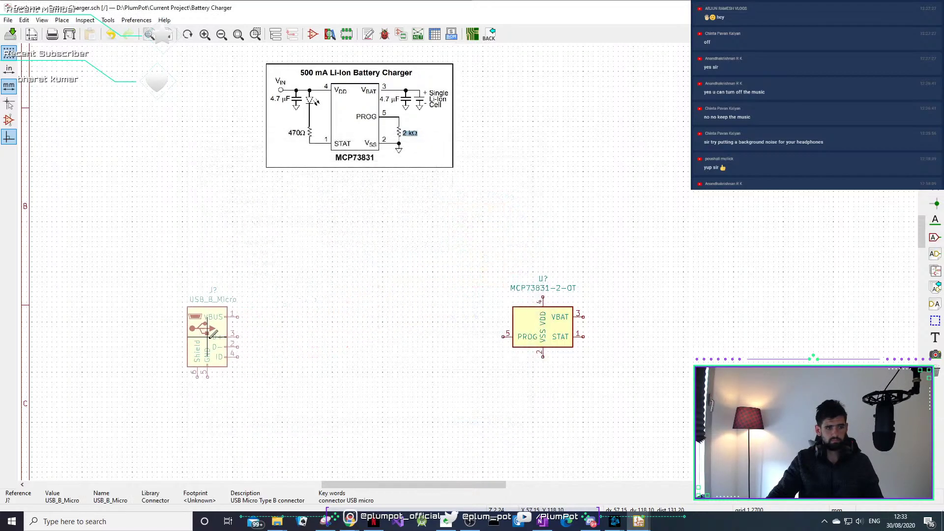
left_click(234, 338)
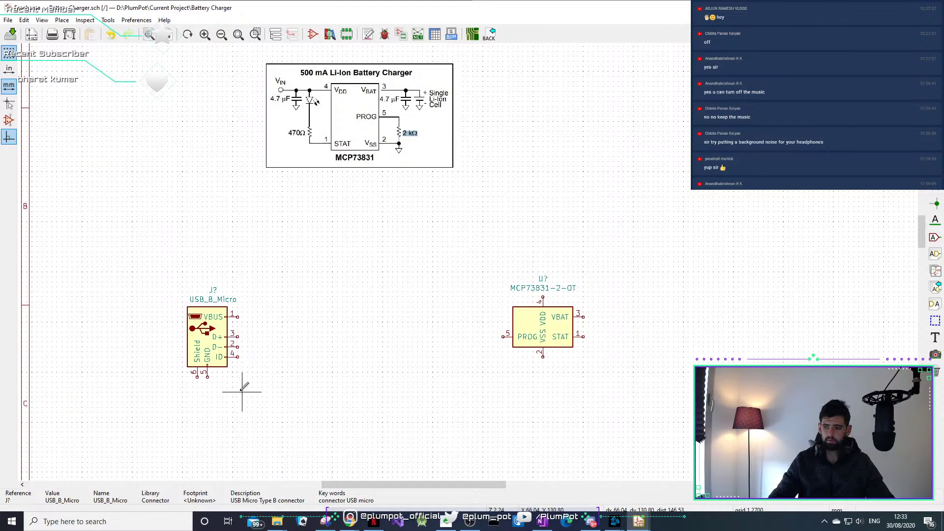
Move the MCP73831-2-OT symbol closer to the micro USB connector.
key("F4")
scroll(462, 255, "up", 2)
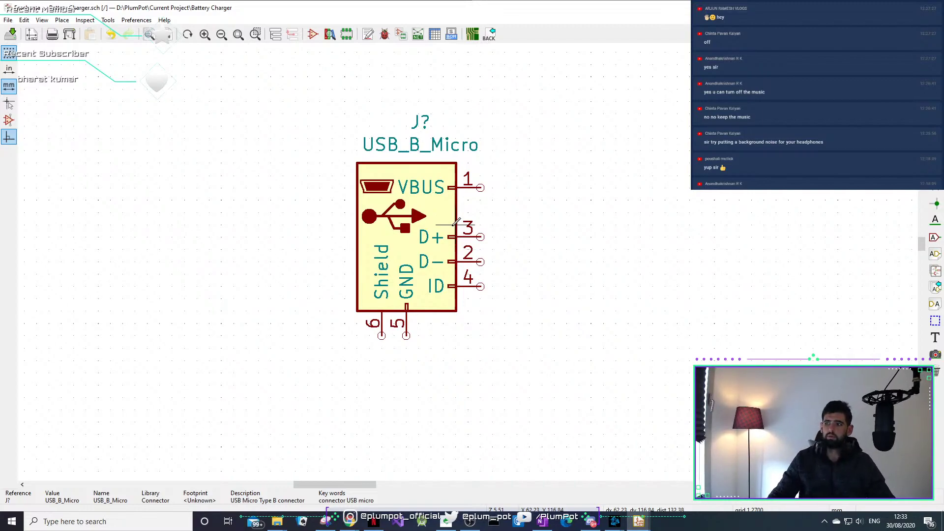
scroll(663, 196, "down", 3)
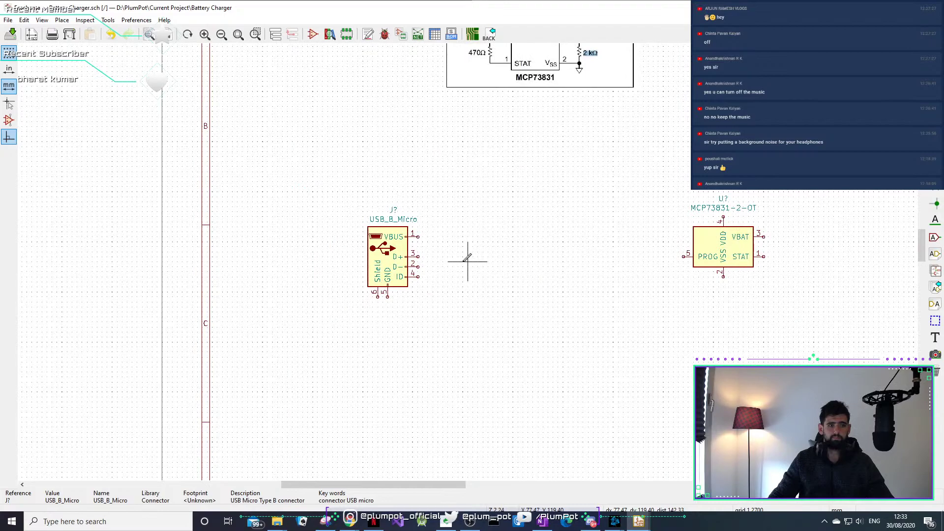
scroll(611, 246, "right", 1, "ctrl")
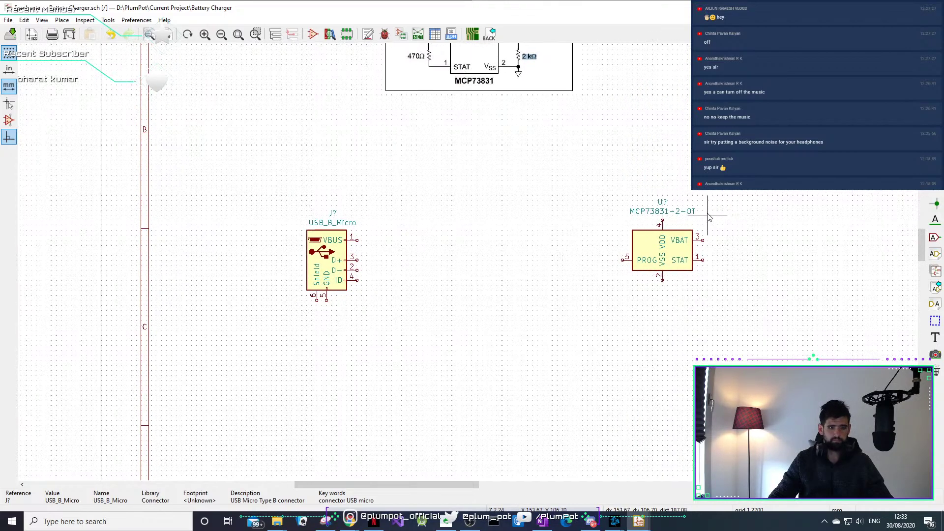
left_click_drag(708, 215, 572, 285)
left_click(431, 295)
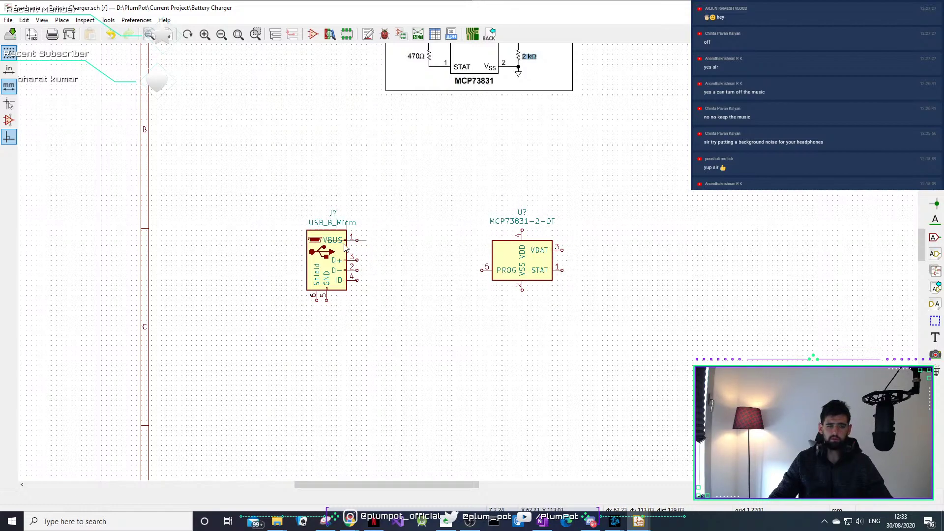
Search the symbols for "con" and compare the single-row male and female variants from Conn_01x01 to Conn_01x04 in the Connector library.
key("a")
left_click(711, 249)
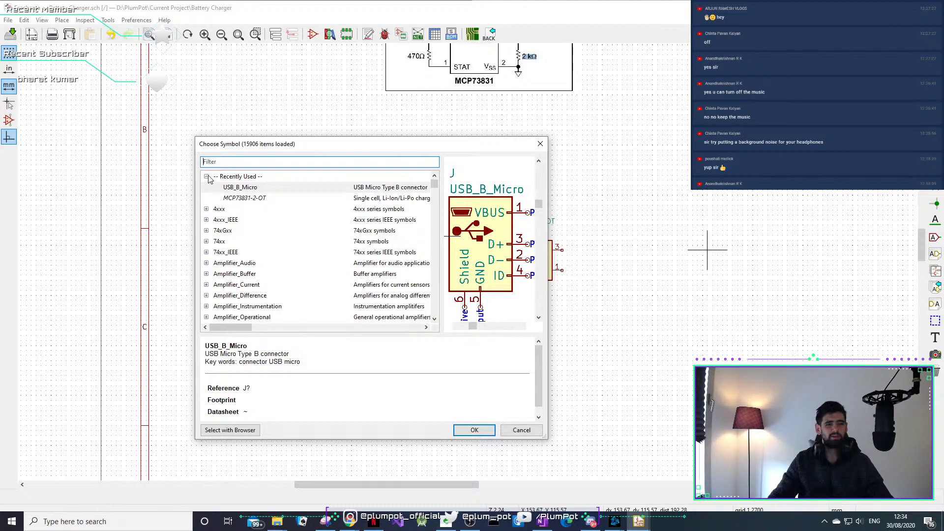
left_click_drag(351, 146, 492, 172)
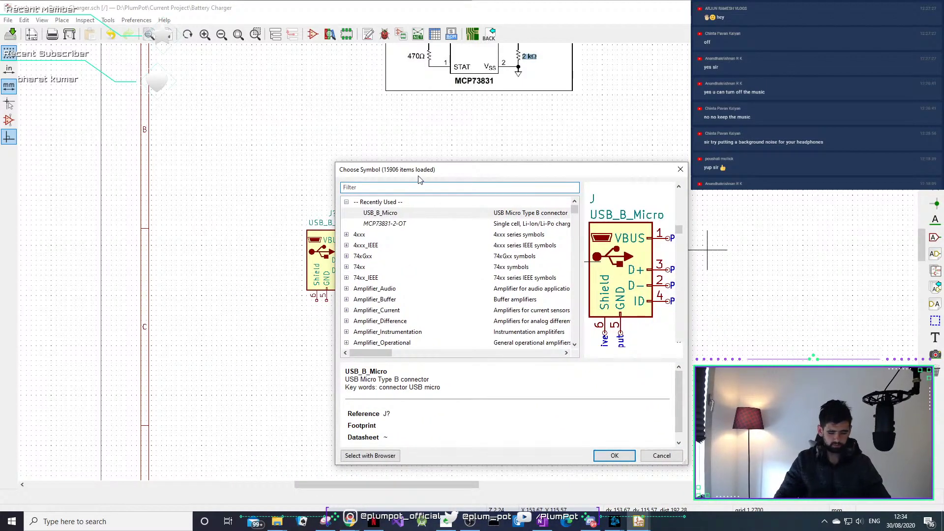
type("con")
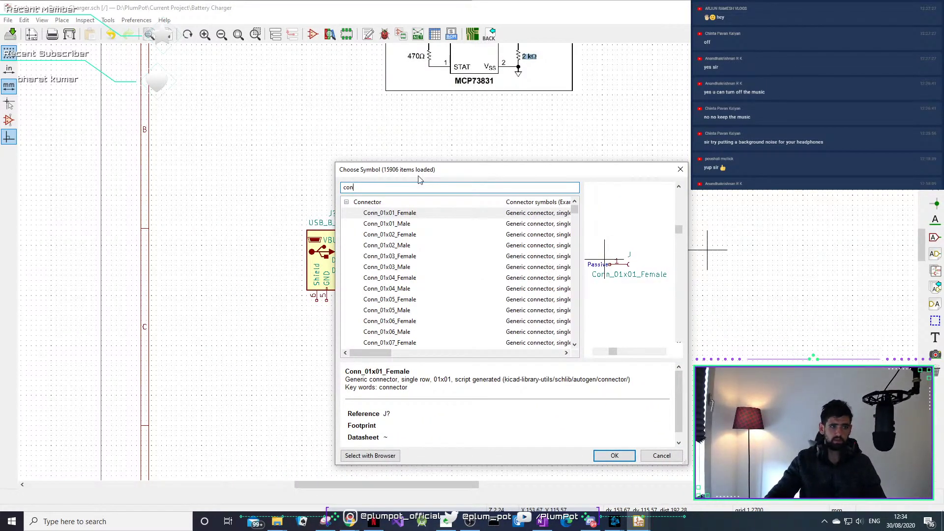
left_click(448, 235)
left_click(438, 245)
left_click(438, 264)
left_click(448, 278)
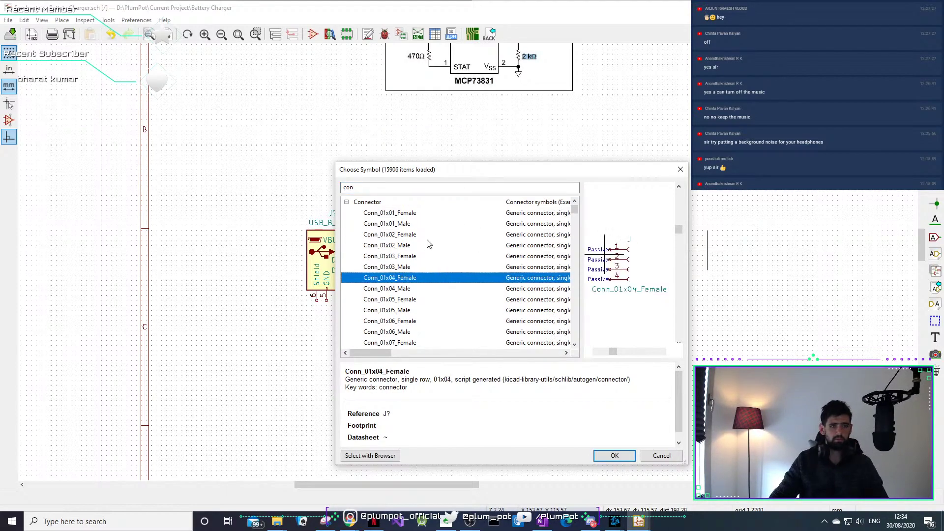
left_click(426, 235)
left_click(420, 226)
scroll(431, 269, "down", 11)
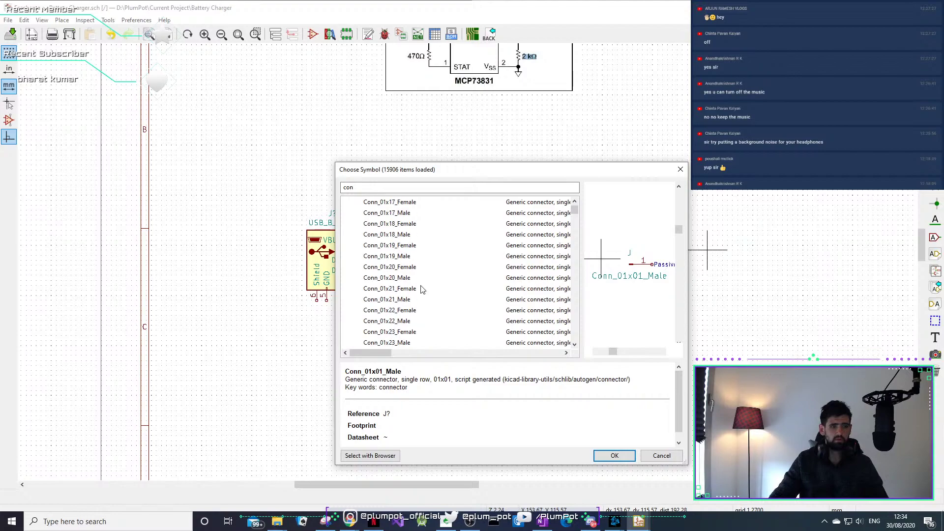
scroll(421, 290, "down", 15)
scroll(421, 290, "up", 20)
left_click(421, 215)
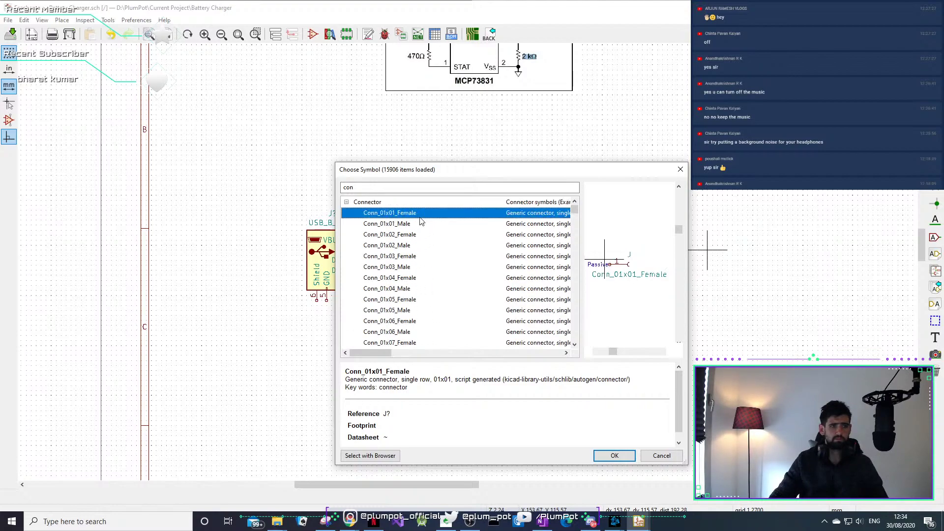
left_click(422, 224)
left_click(426, 235)
left_click(426, 245)
left_click(429, 256)
left_click(421, 279)
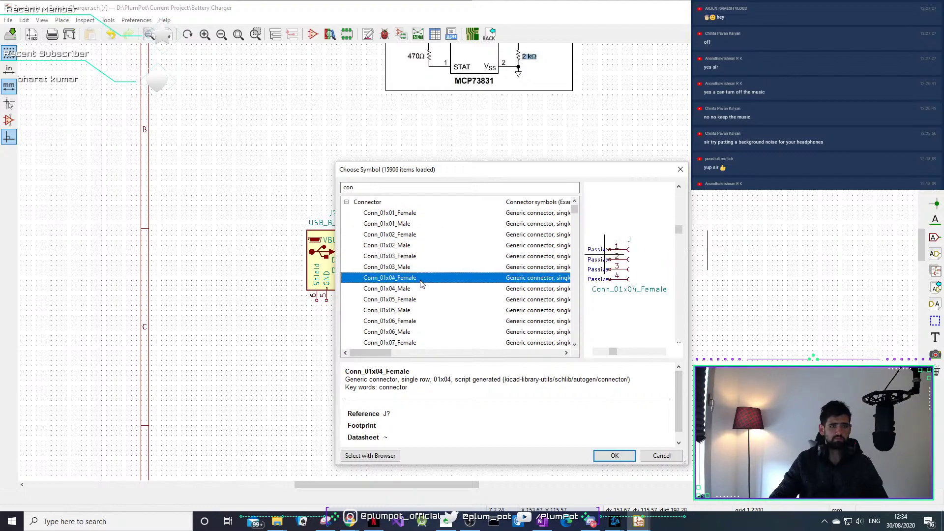
Narrow the symbol search to "conn_01x02" and place the Connector_Generic Conn_01x02 to the right of the charger IC.
left_click(372, 189)
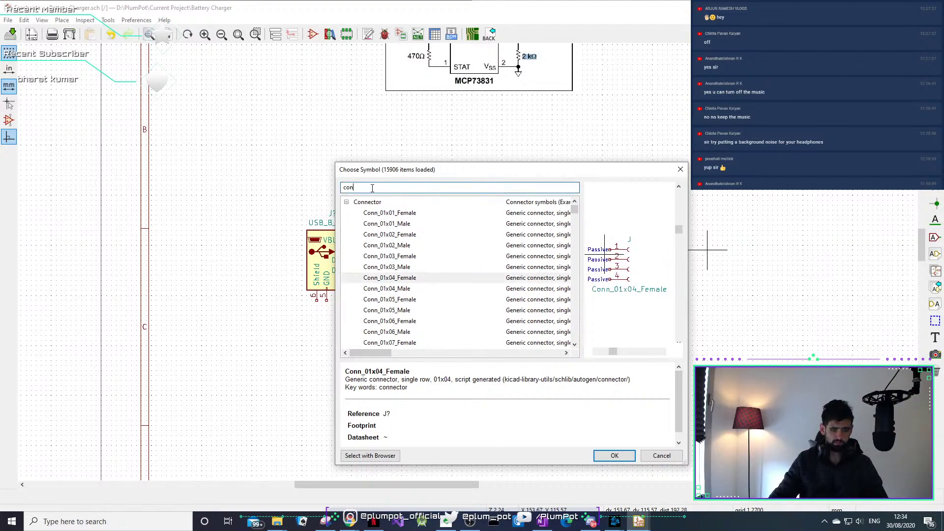
type("n_")
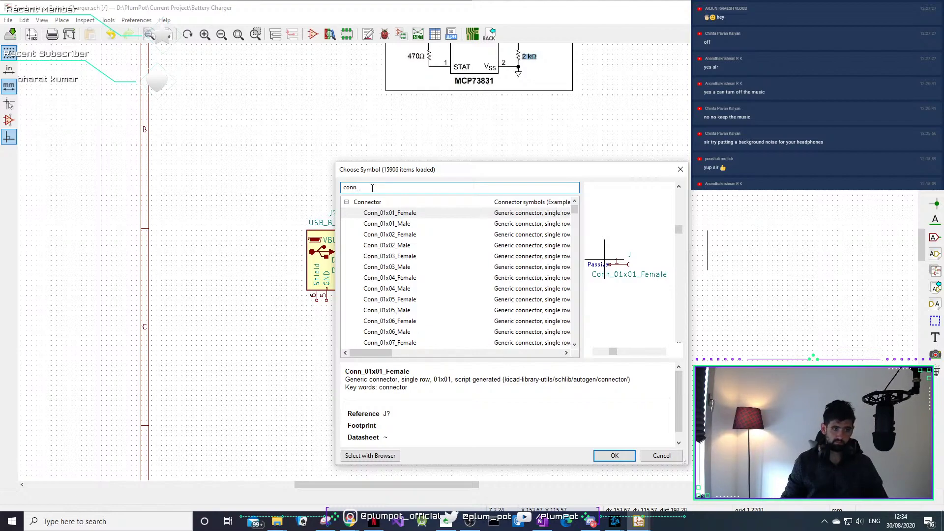
type("01")
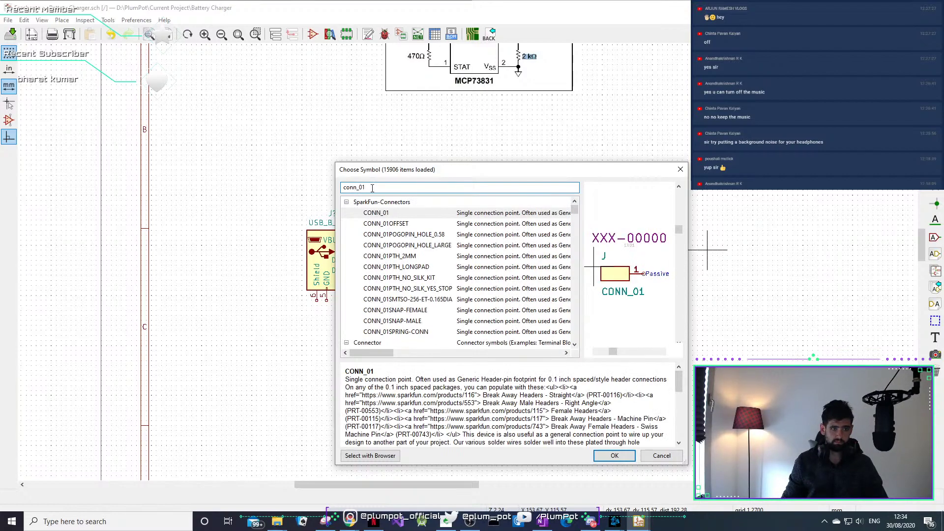
type("x02")
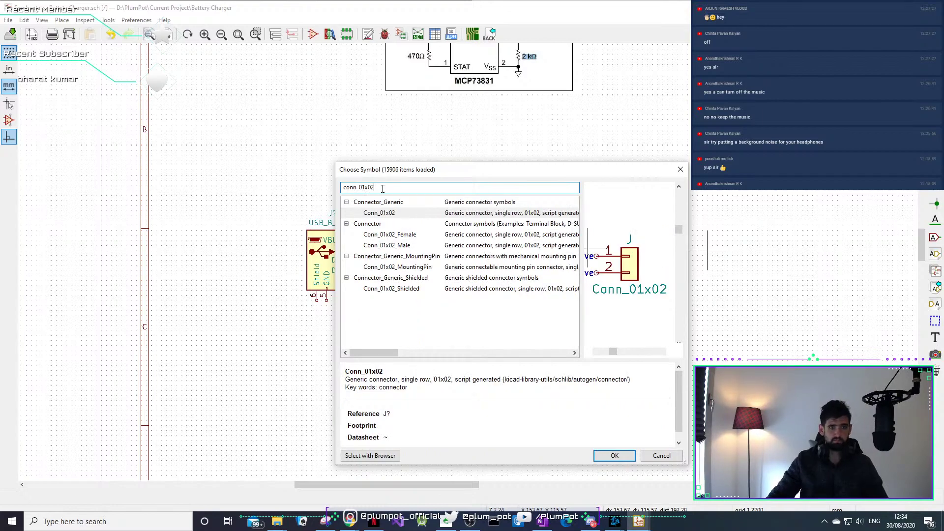
left_click(409, 214)
left_click(617, 457)
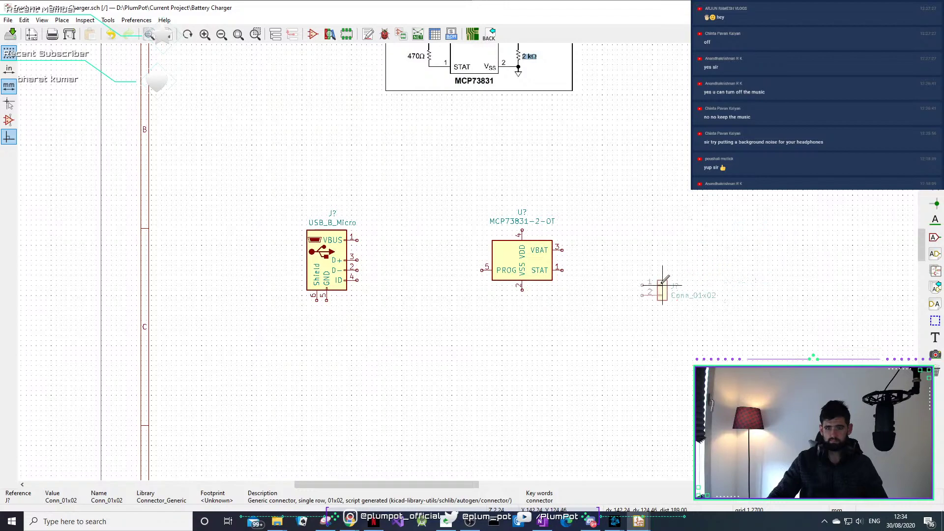
left_click(682, 249)
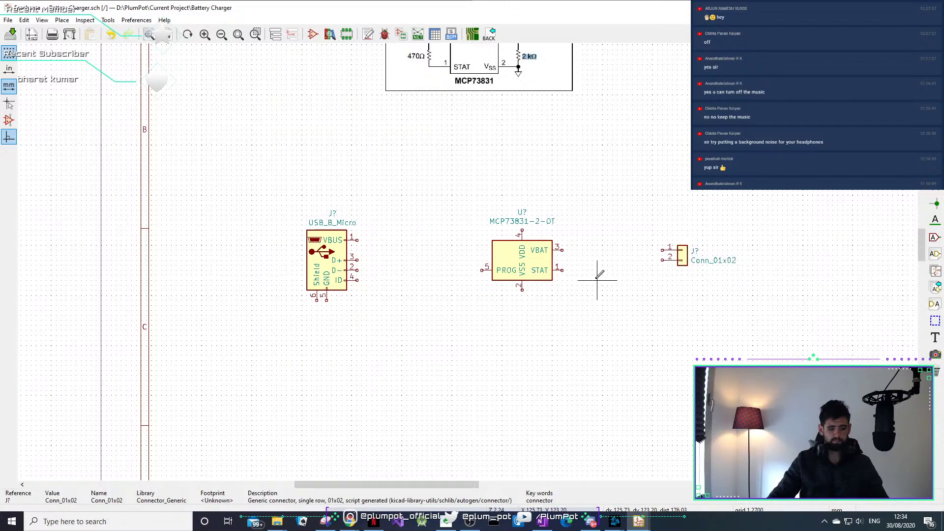
Shift the MCP73831-2-OT symbol slightly up and to the left, between the two connectors.
left_click_drag(612, 209, 512, 317)
key("m")
left_click(502, 313)
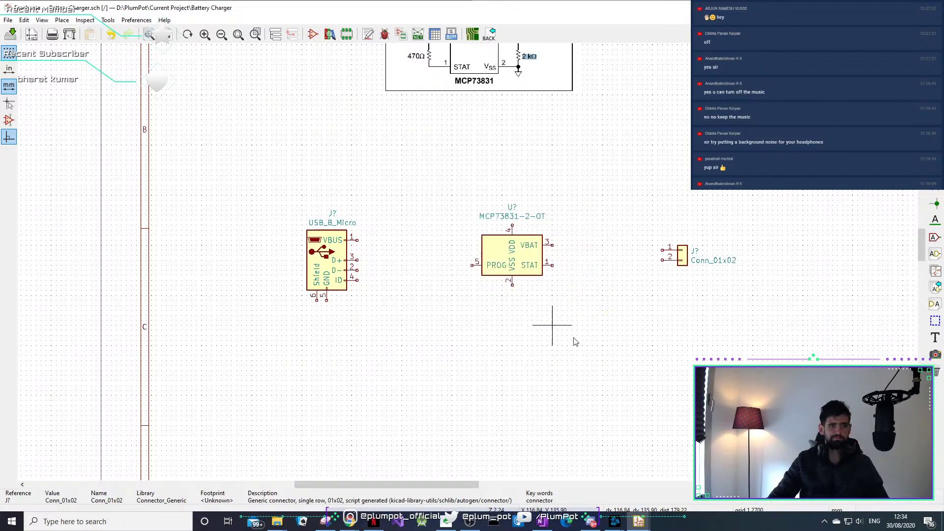
Mirror and rotate the Conn_01x02 connector so its pins face away from the charger IC with pin 1 on top, leaving its footprint field unedited.
left_click(682, 256)
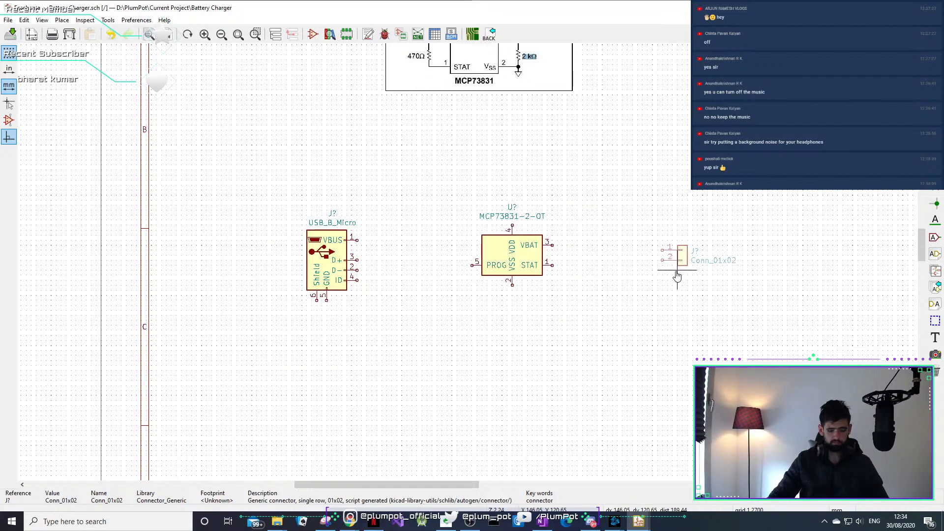
key("f")
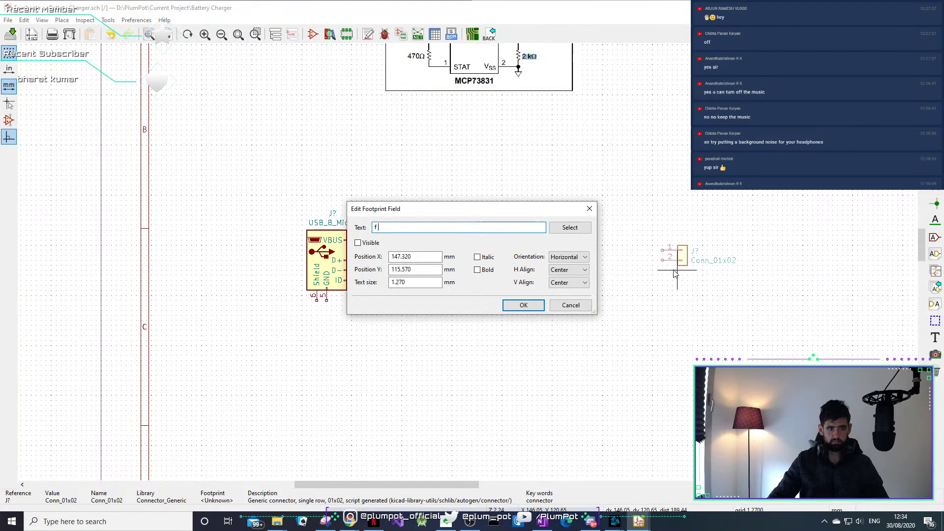
left_click(586, 207)
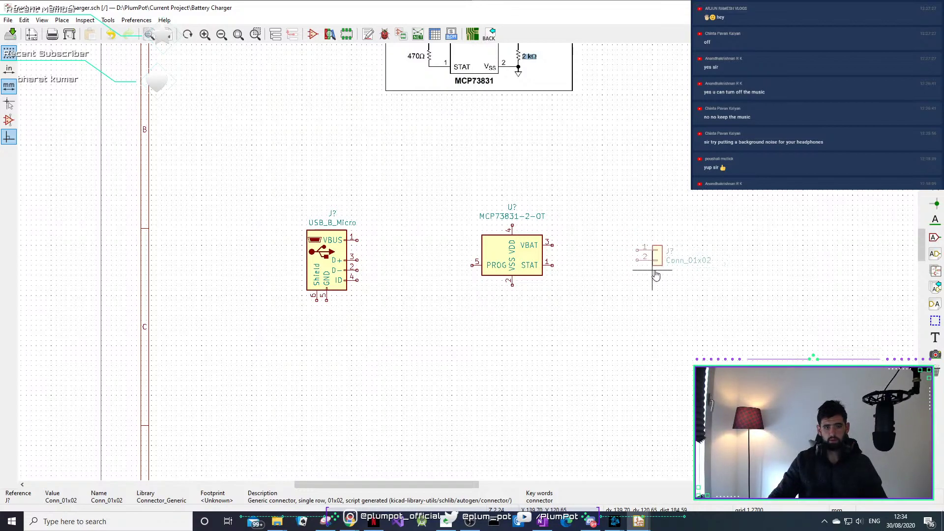
key("x")
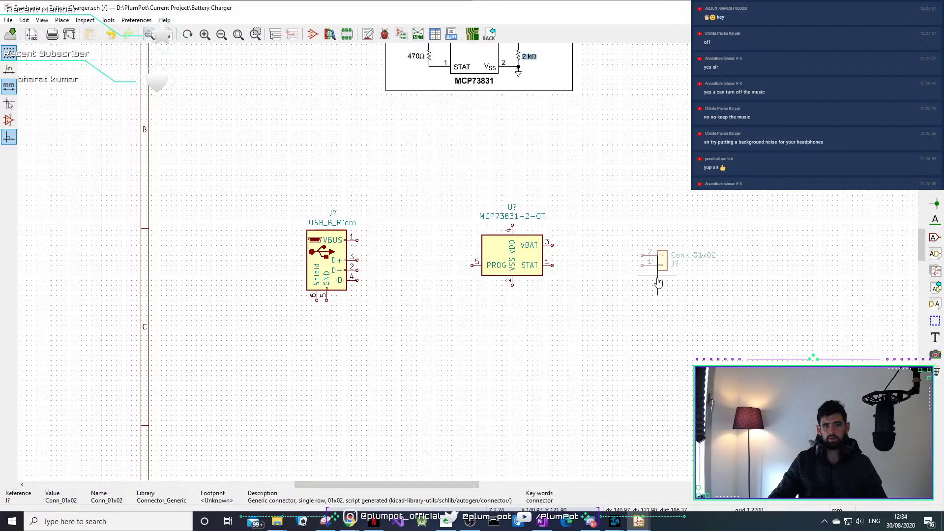
key("r")
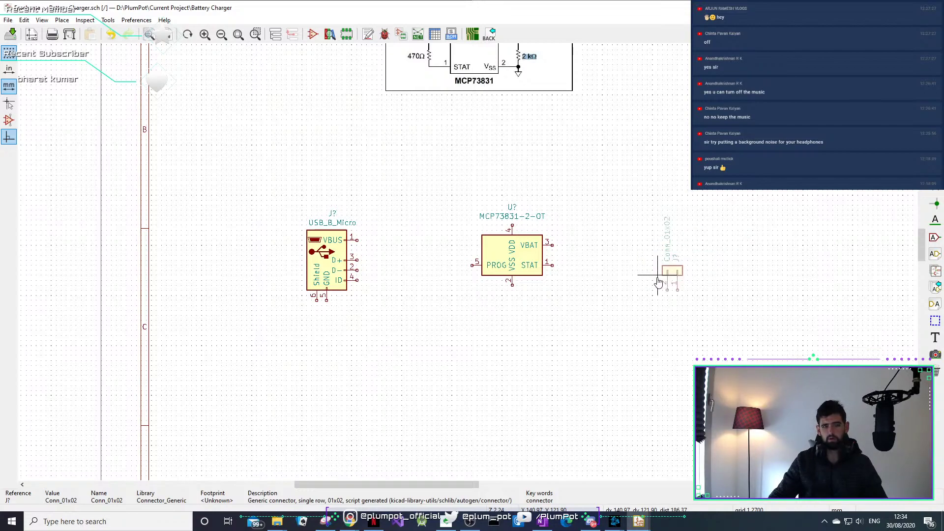
key("r")
left_click(657, 270)
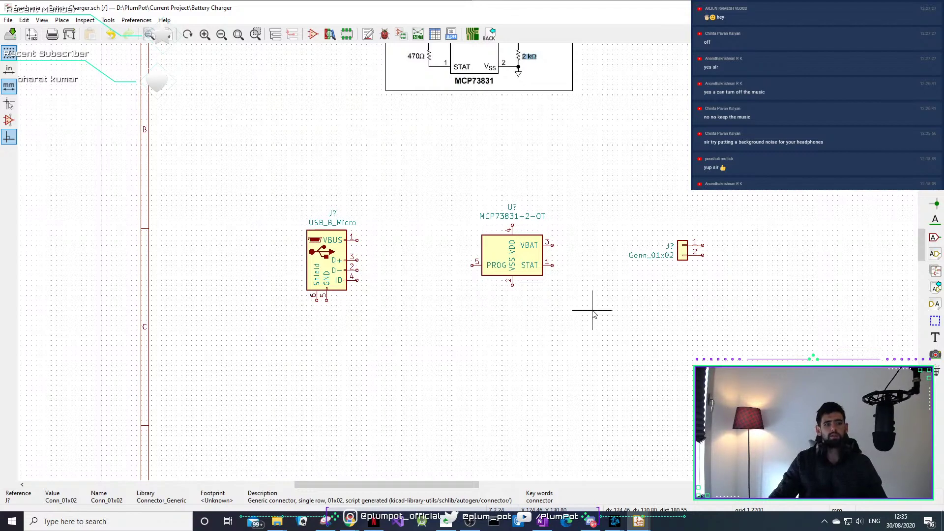
Nudge the MCP73831-2-OT symbol slightly down and left, and the USB_B_Micro connector slightly up and left.
middle_click_drag(567, 309, 538, 334)
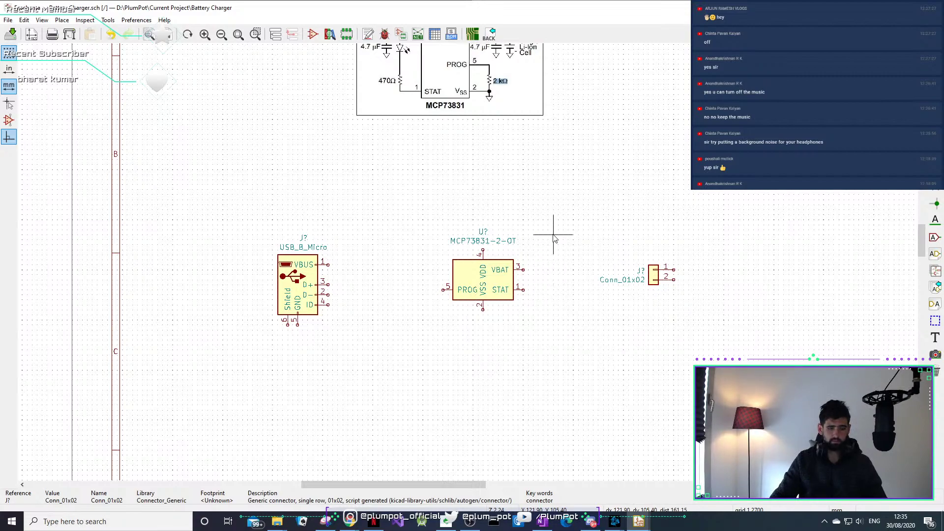
left_click_drag(550, 226, 448, 311)
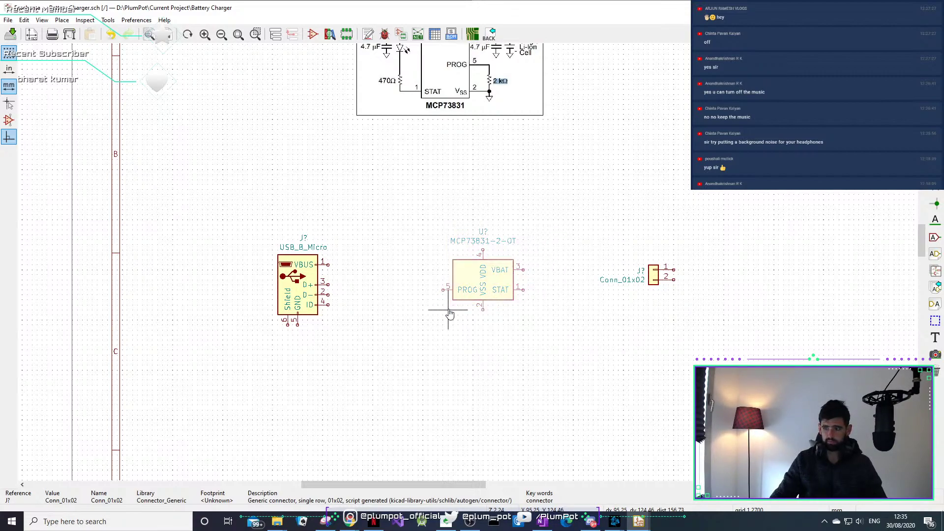
key("m")
left_click_drag(353, 215, 236, 305)
left_click(232, 296)
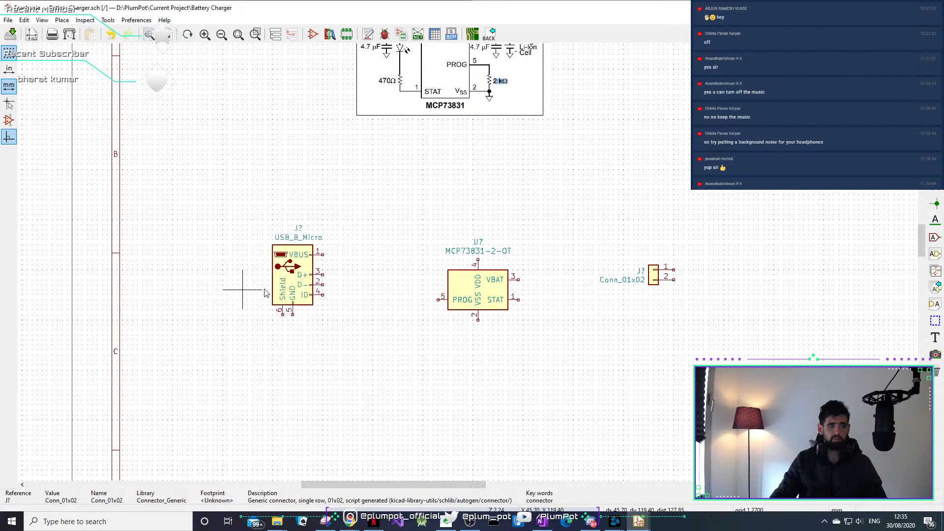
Reposition the MCP73831-2-OT and Conn_01x02 symbols so VBAT and connector pin 1 line up horizontally with the USB connector's VBUS pin.
left_click_drag(516, 236, 457, 334)
left_click(427, 315)
left_click_drag(723, 240, 604, 322)
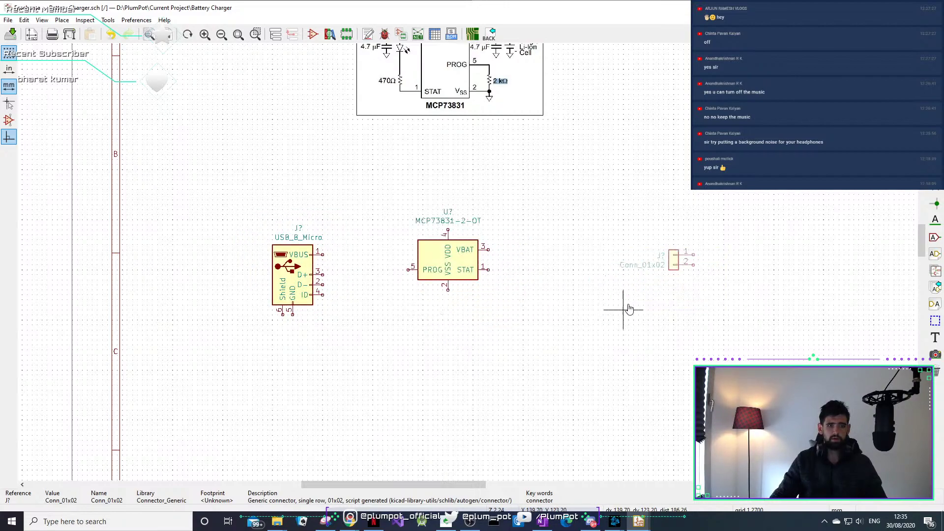
left_click(613, 315)
left_click_drag(553, 230, 433, 309)
left_click(473, 315)
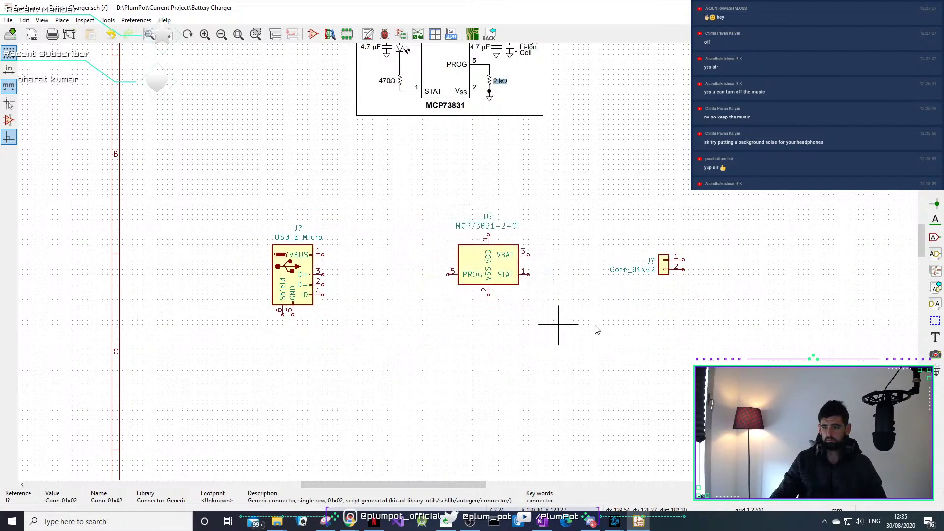
left_click_drag(715, 259, 652, 281)
left_click(642, 280)
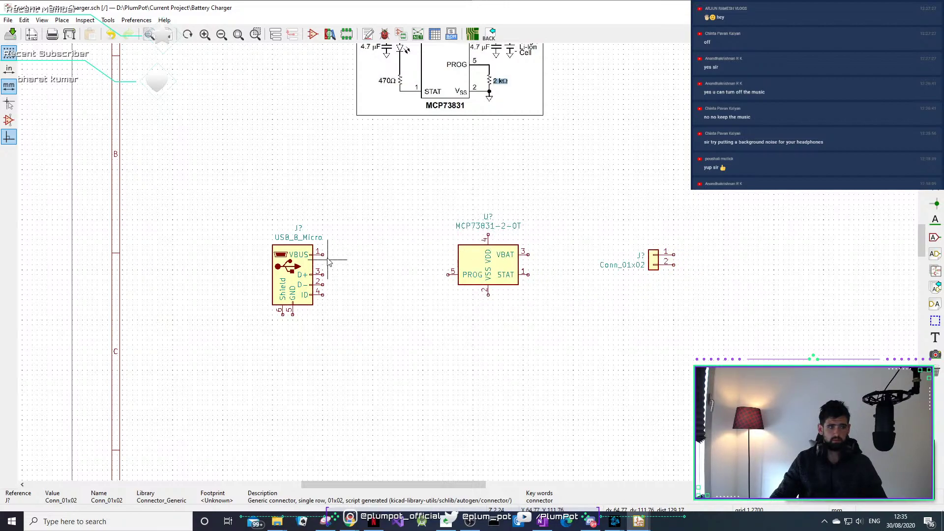
Draw a wire from the USB_B_Micro VBUS pin to the right and then up, leaving its end open above the connector.
scroll(328, 262, "up", 2)
scroll(472, 265, "down", 4)
scroll(470, 266, "up", 2)
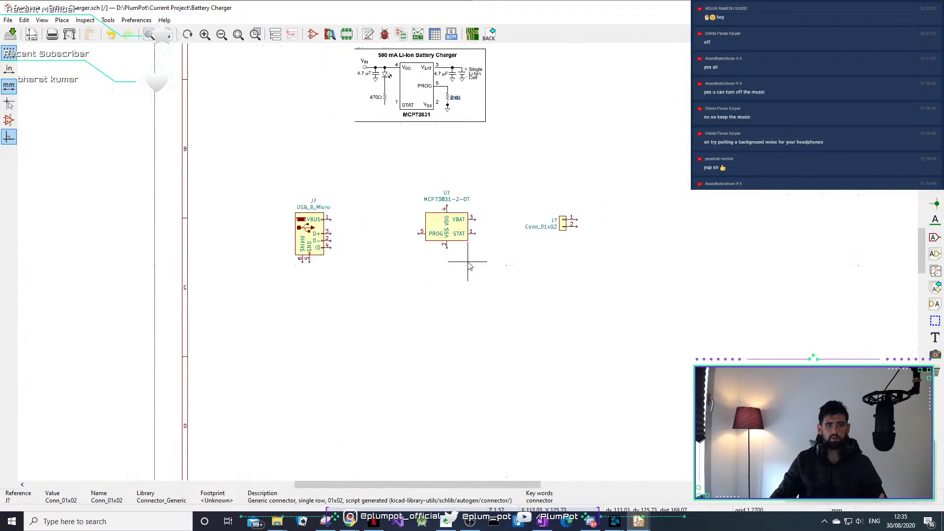
scroll(378, 248, "up", 2)
scroll(306, 248, "up", 1)
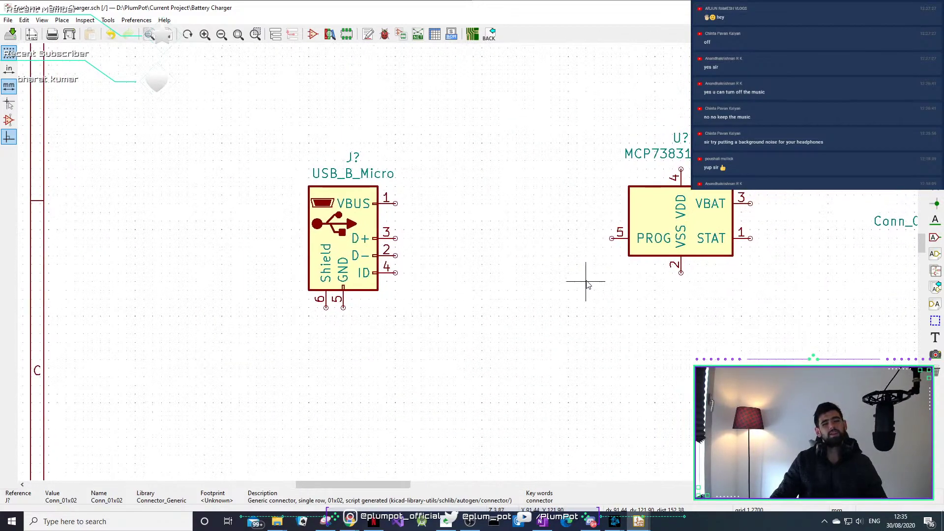
scroll(665, 205, "up", 1)
middle_click_drag(499, 220, 527, 187)
scroll(526, 188, "down", 1)
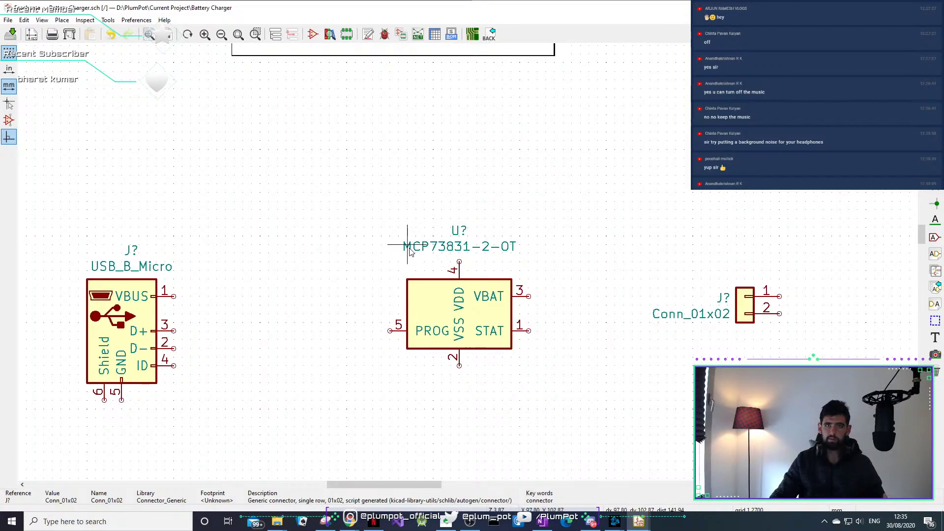
left_click(312, 200)
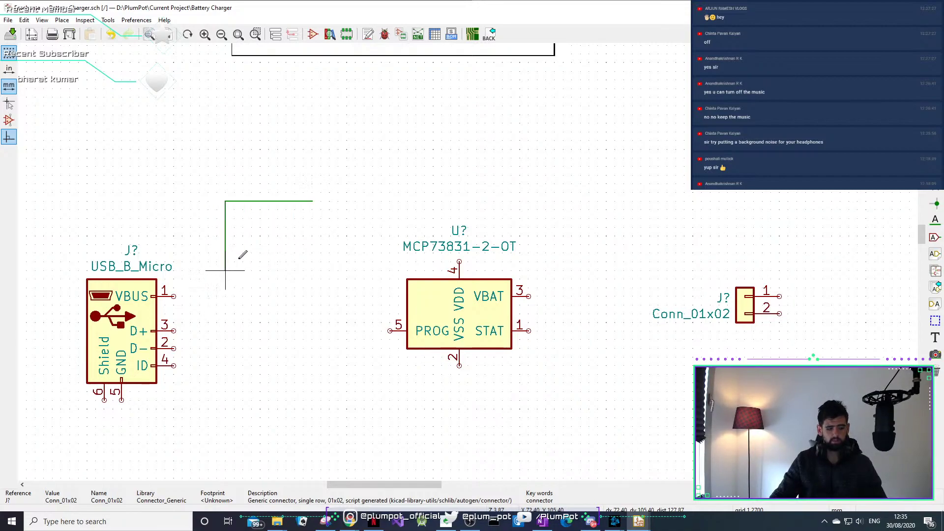
key("Escape")
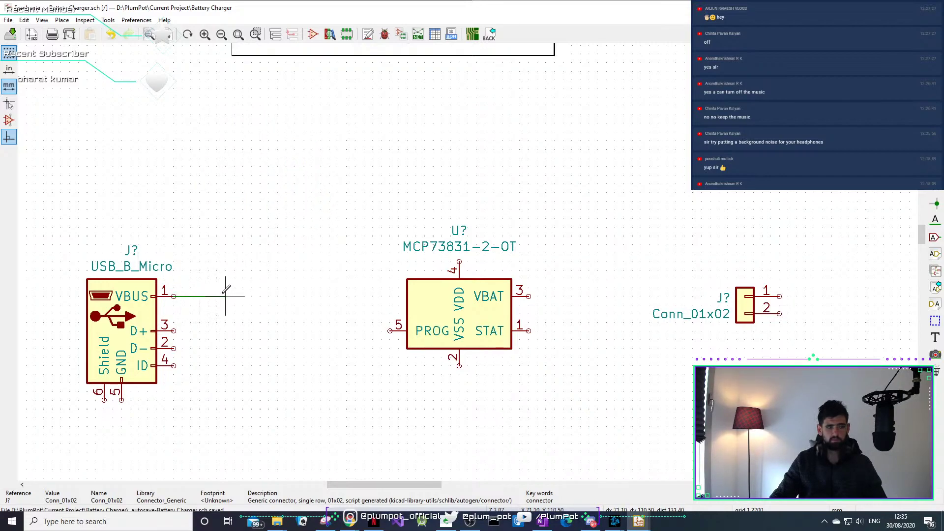
double_click(225, 217)
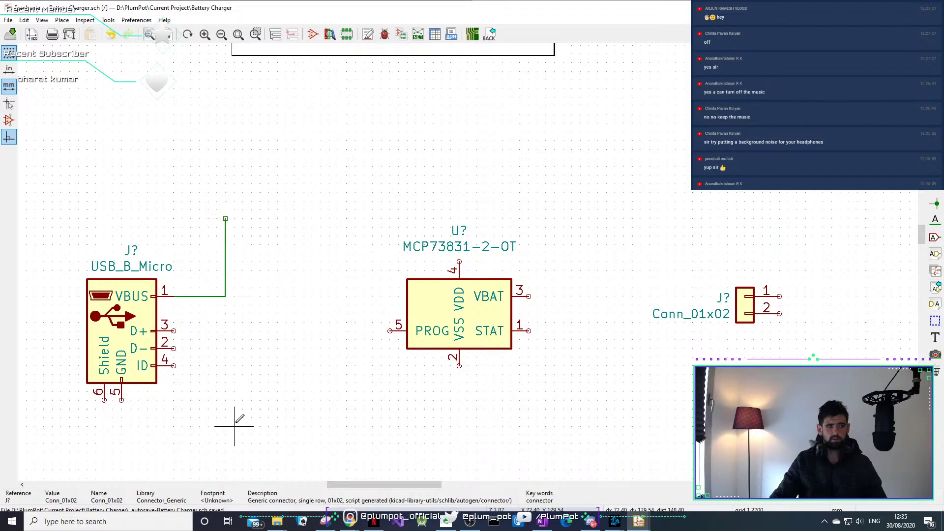
Draw a straight wire downward from the USB_B_Micro GND pin, leaving its lower end open.
middle_click_drag(247, 344, 300, 239)
scroll(244, 287, "up", 1)
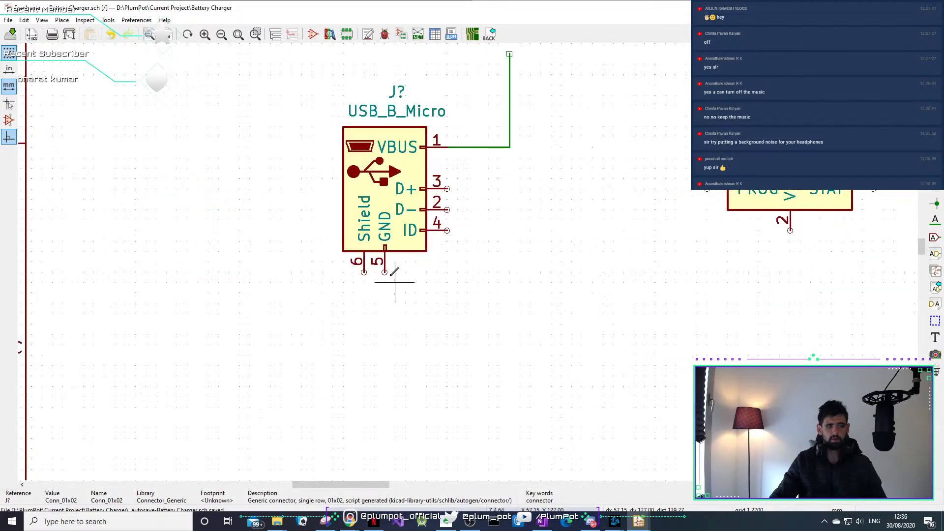
left_click(385, 273)
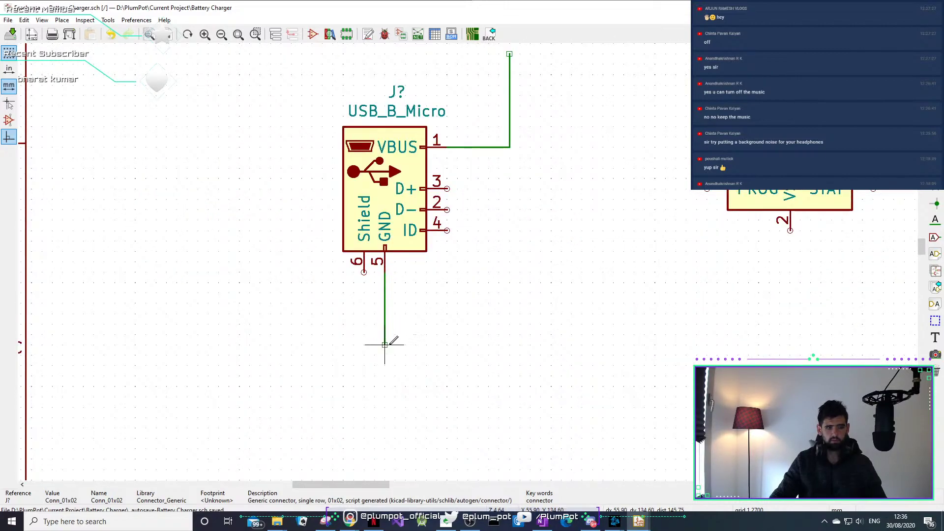
double_click(385, 344)
middle_click_drag(422, 385, 363, 443)
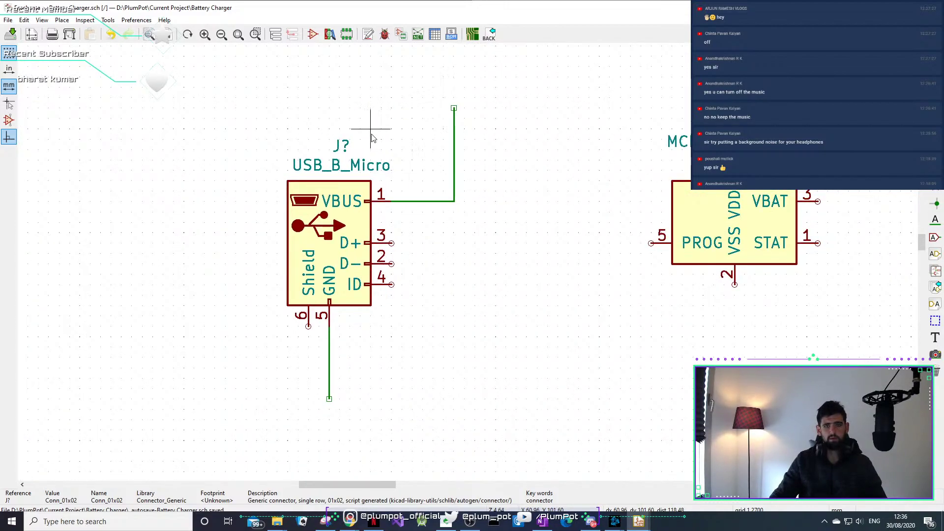
Find the VBUS power symbol by filtering for "vbu" and place it just above the open end of the VBUS wire.
scroll(501, 105, "down", 1)
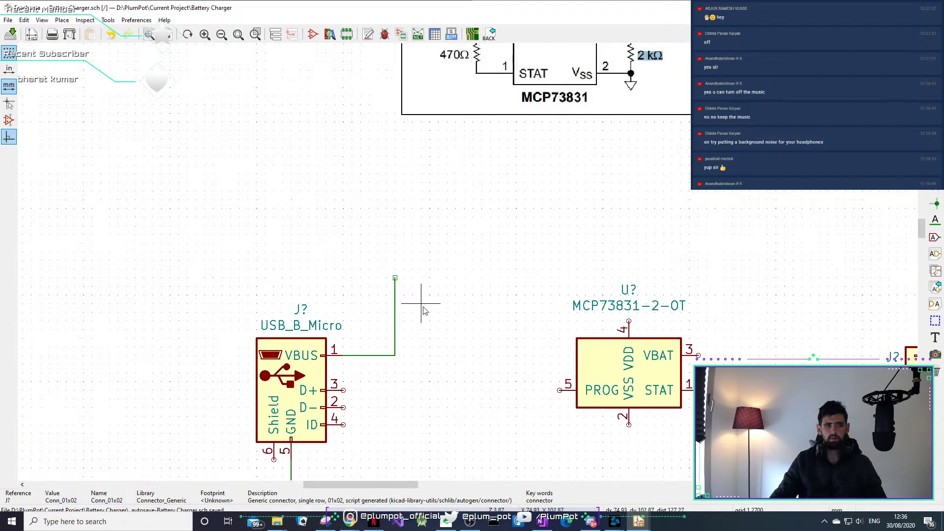
scroll(418, 306, "up", 1)
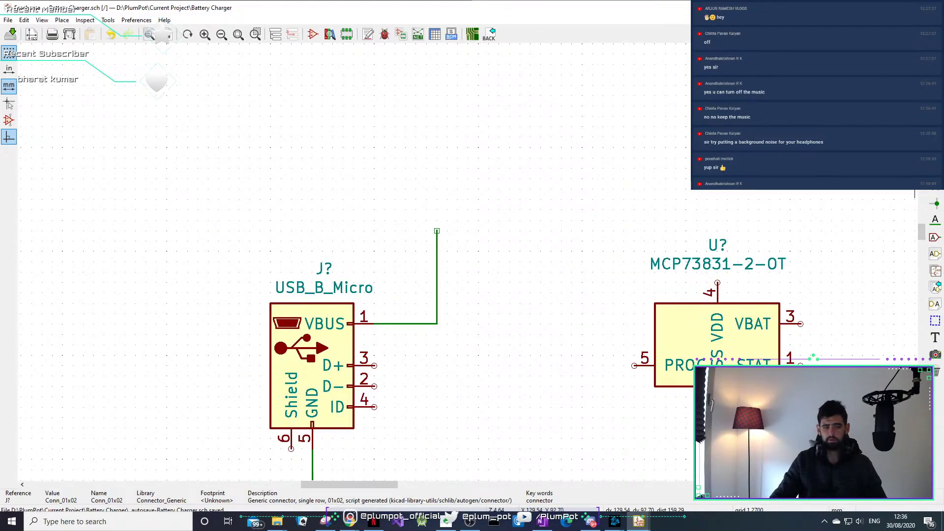
left_click(467, 179)
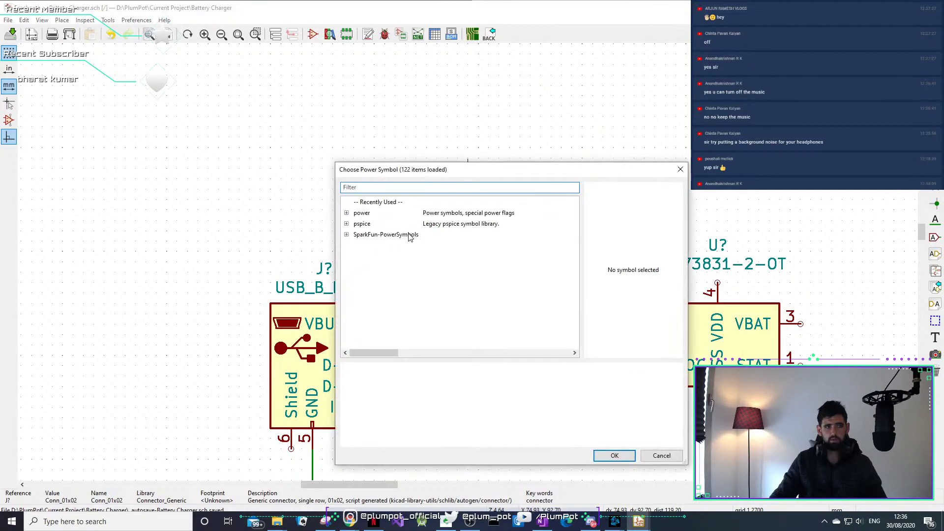
left_click(347, 214)
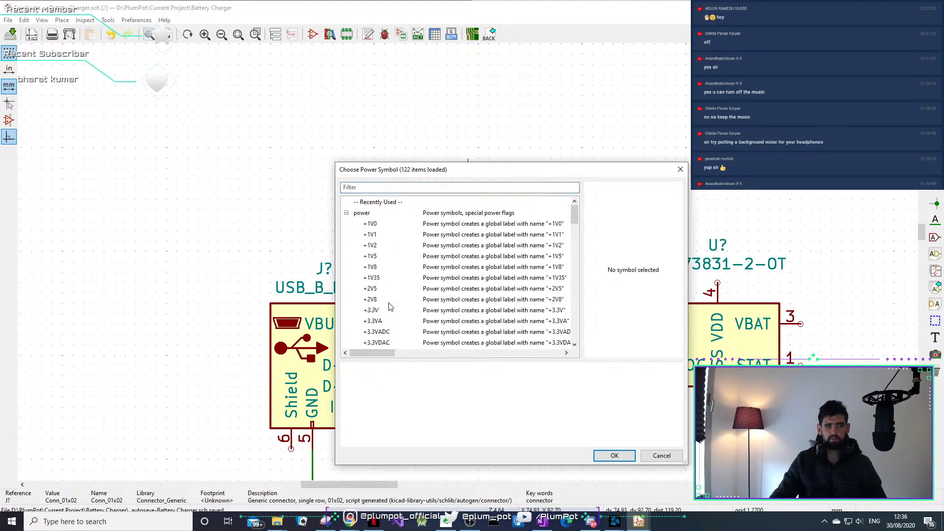
left_click(390, 192)
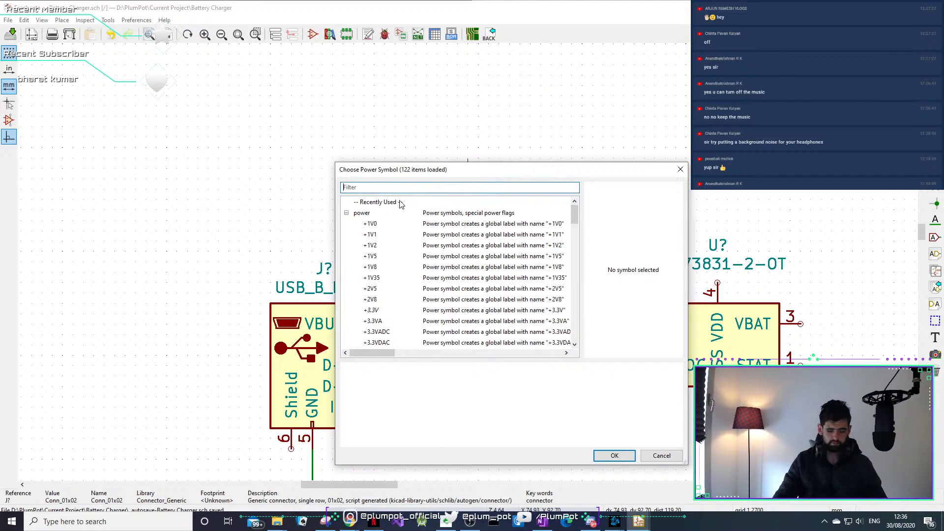
type("vbu")
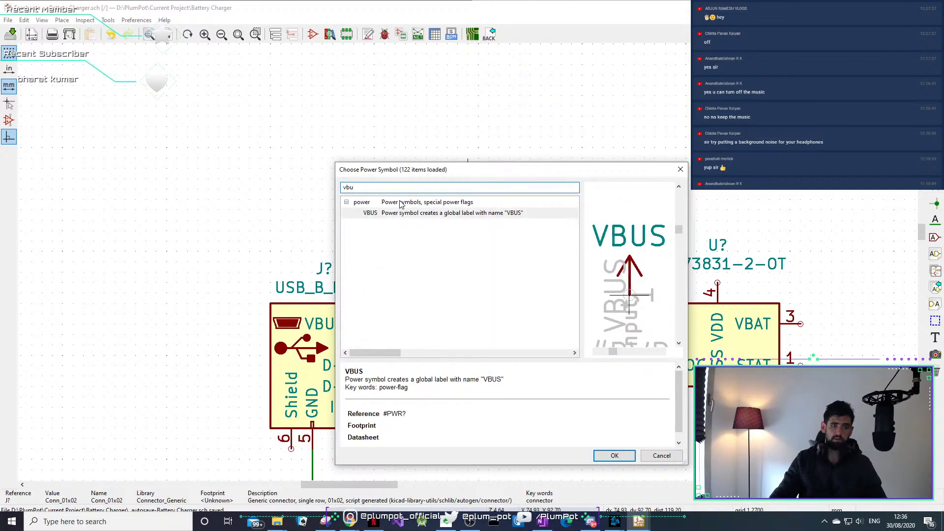
double_click(406, 212)
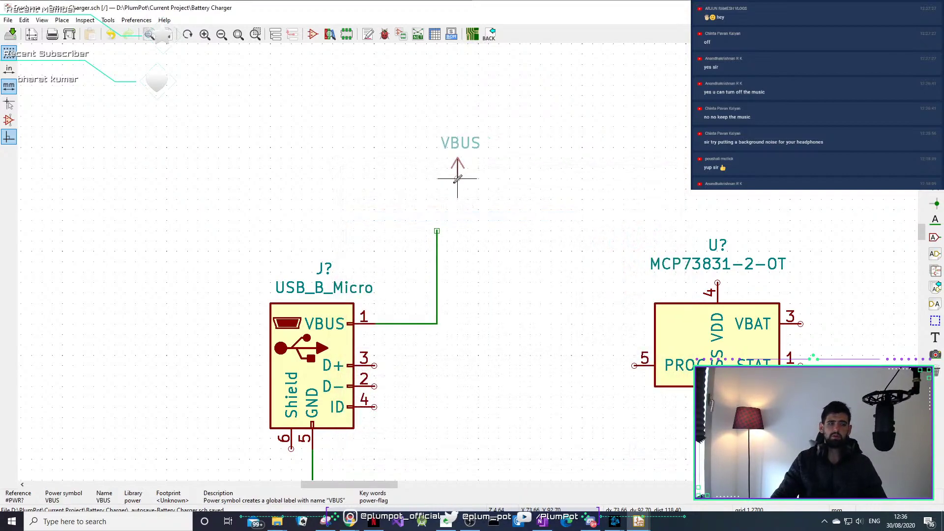
left_click(437, 199)
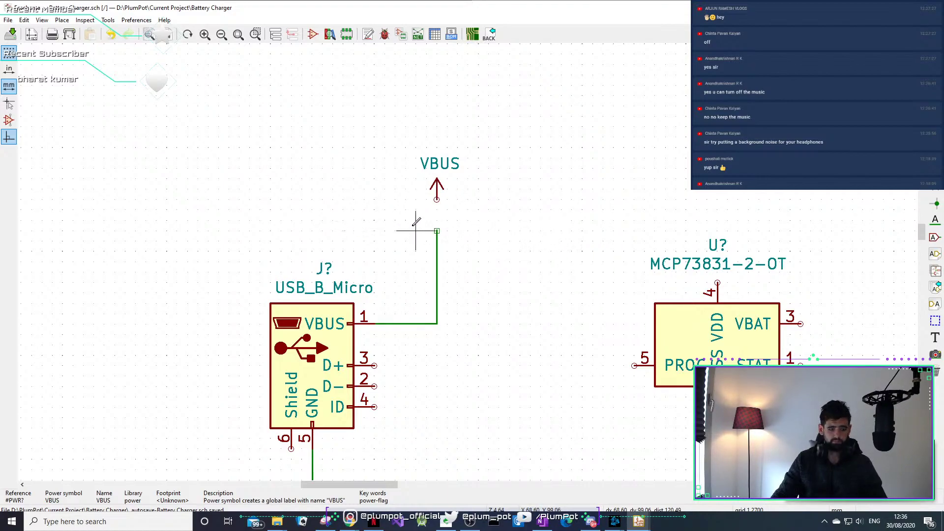
Wire the open end of the USB connector's VBUS line to the VBUS power symbol.
left_click(436, 231)
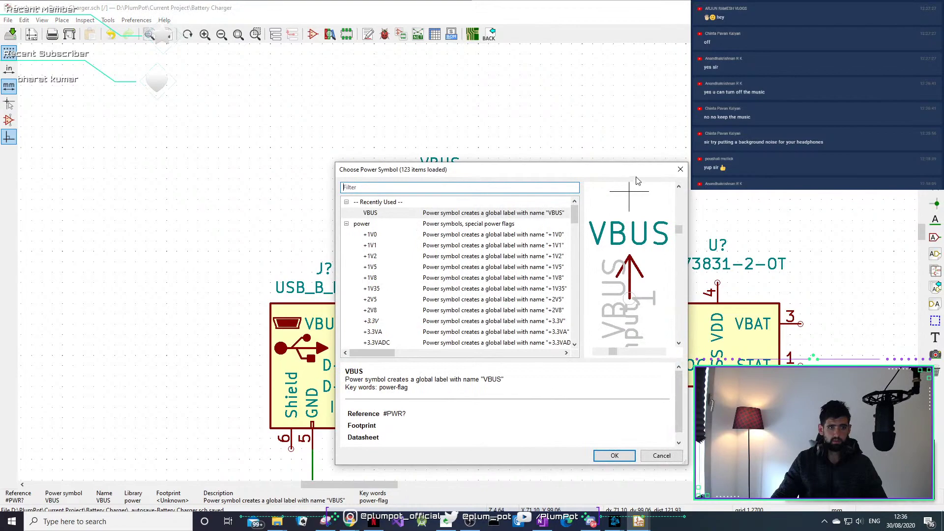
key("Escape")
left_click(436, 231)
left_click(437, 199)
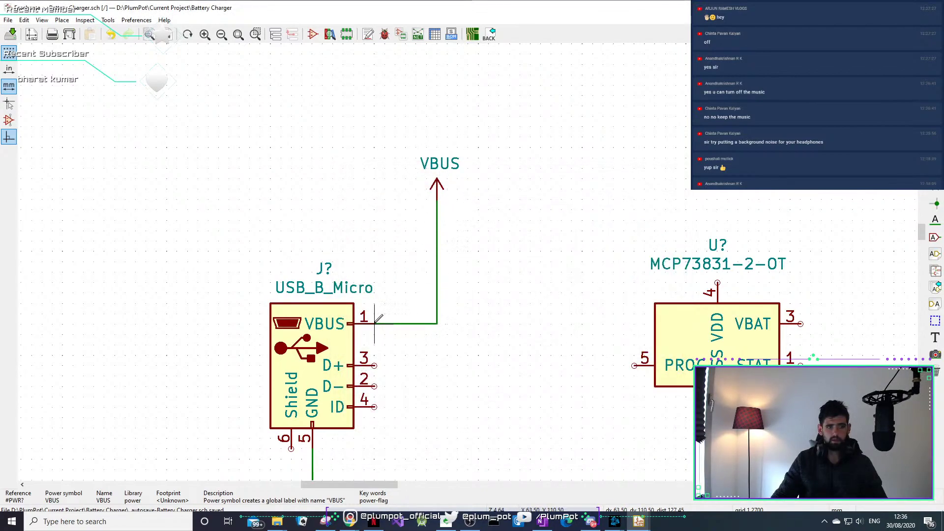
Find the GND symbol in the power library and place it on the lower end of the USB connector's GND wire.
middle_click_drag(457, 302, 516, 184)
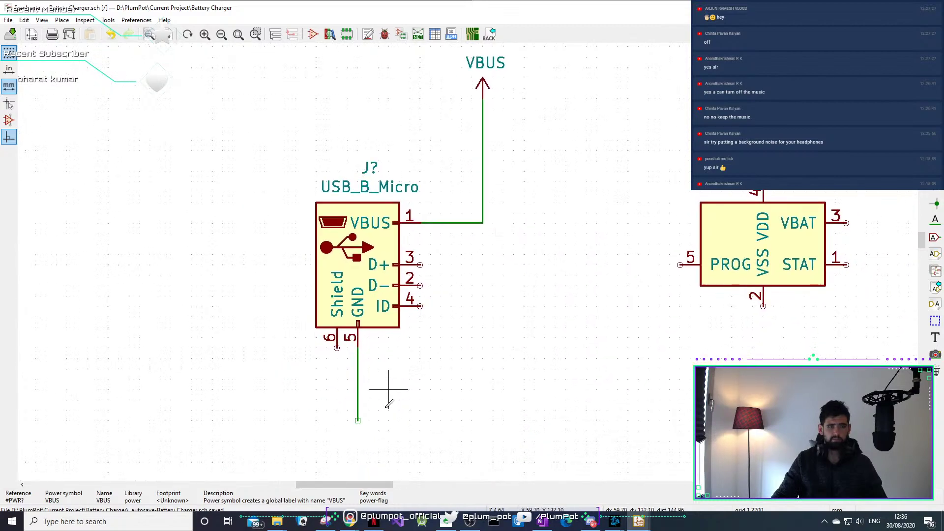
middle_click_drag(430, 313, 443, 256)
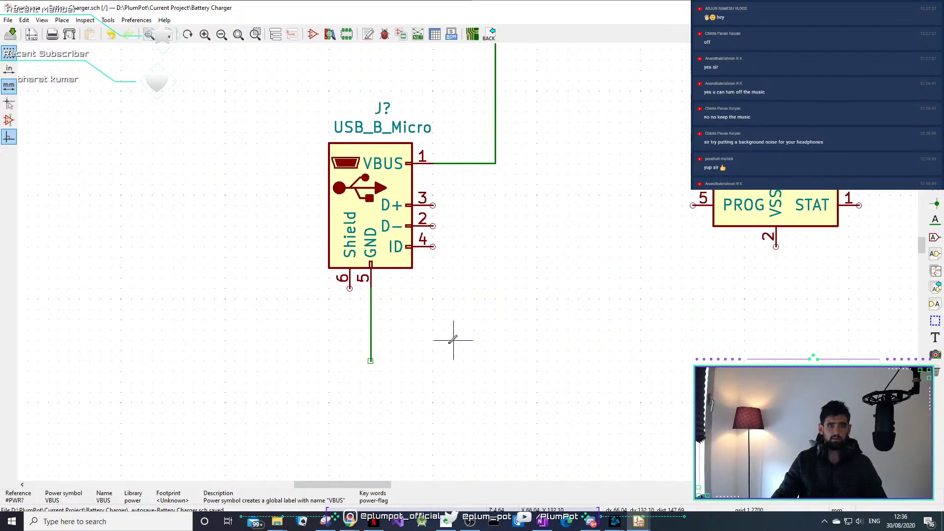
key("p")
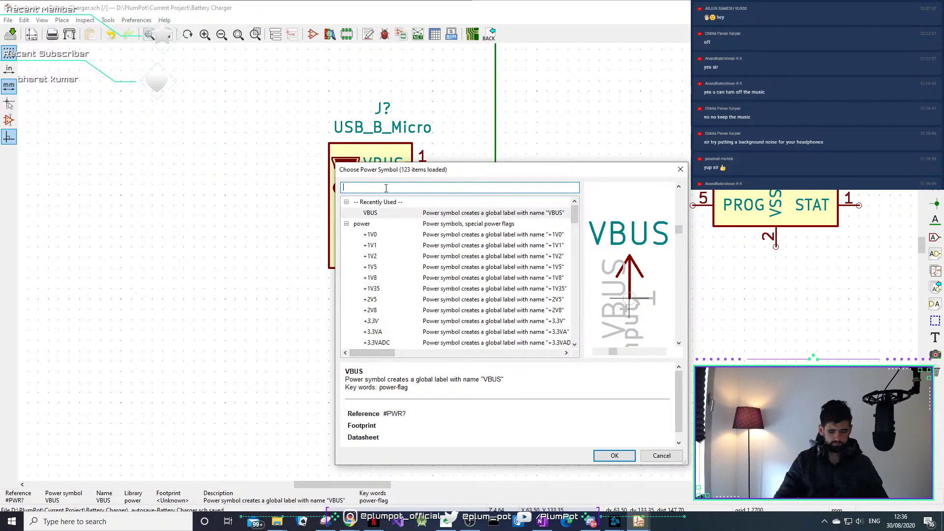
type("GND")
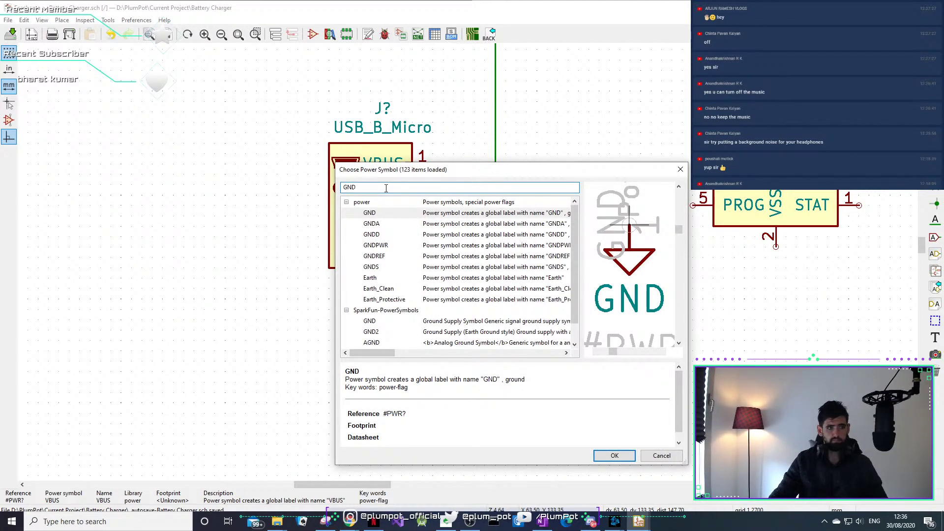
left_click(397, 213)
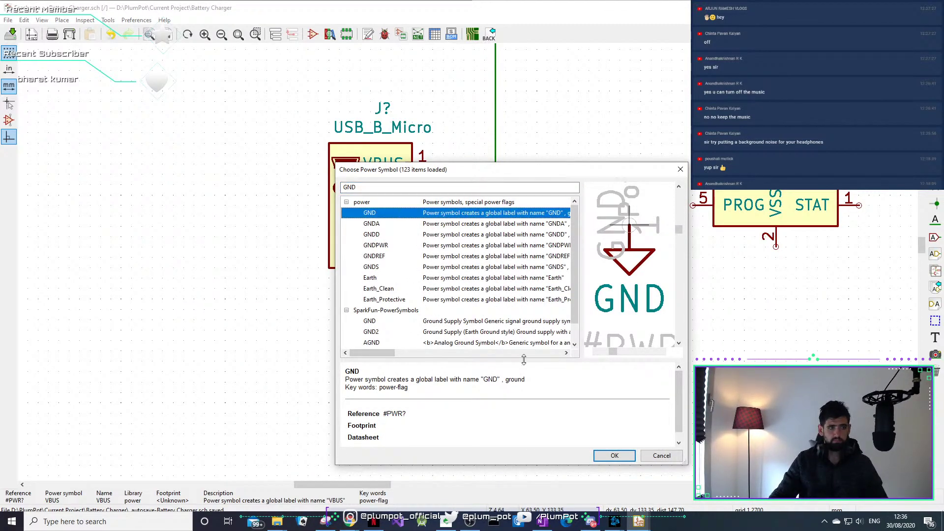
left_click(604, 458)
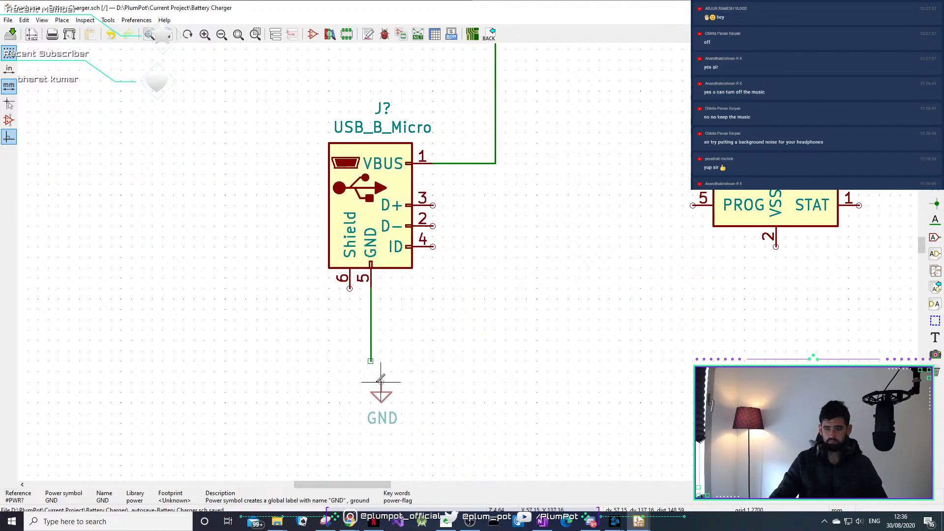
left_click(371, 362)
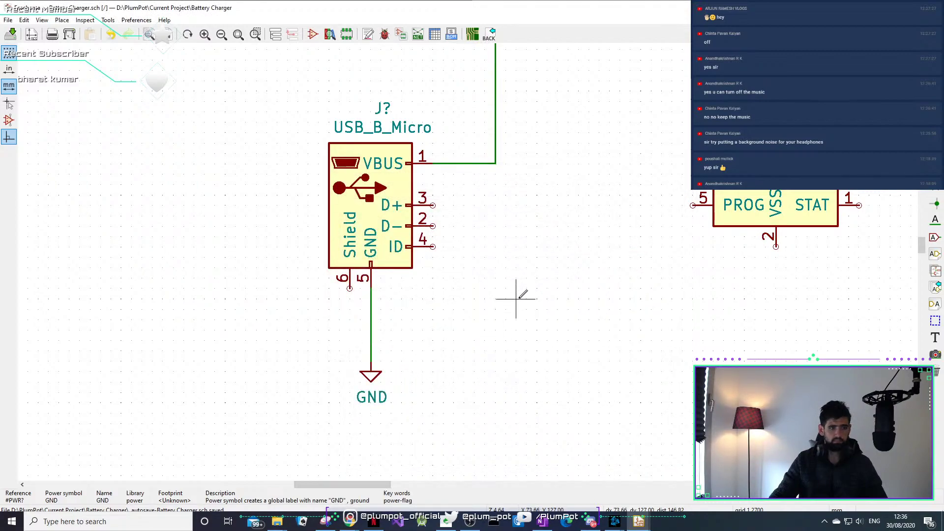
Delete the USB connector's GND wire, move the GND symbol up closer to the pin, and reconnect them with a shorter wire.
left_click(370, 322)
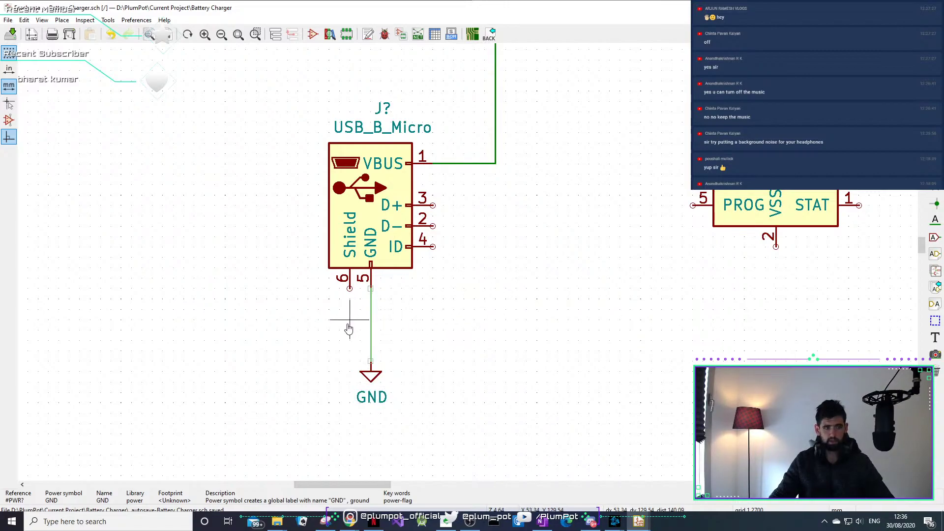
key("Delete")
left_click_drag(339, 390, 347, 361)
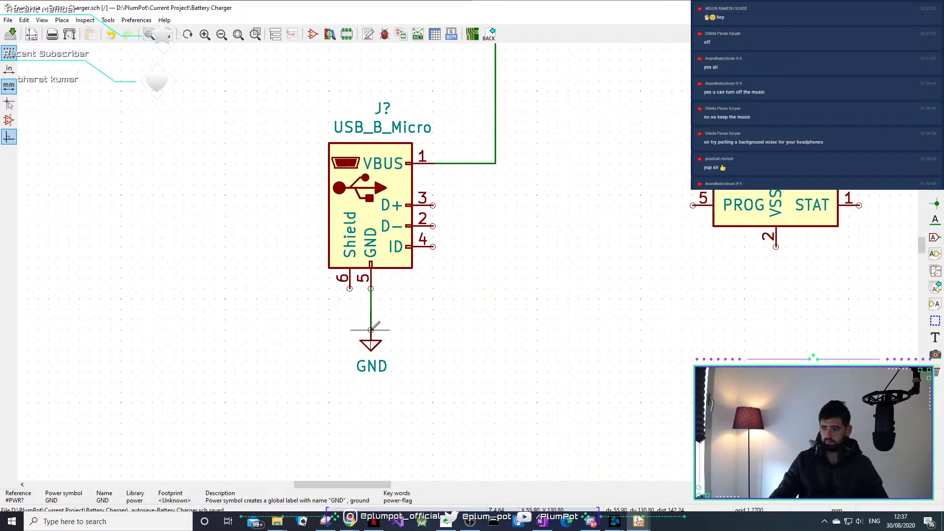
Move the MCP73831-2-OT symbol up to the empty area right of the reference circuit image.
scroll(473, 257, "down", 1)
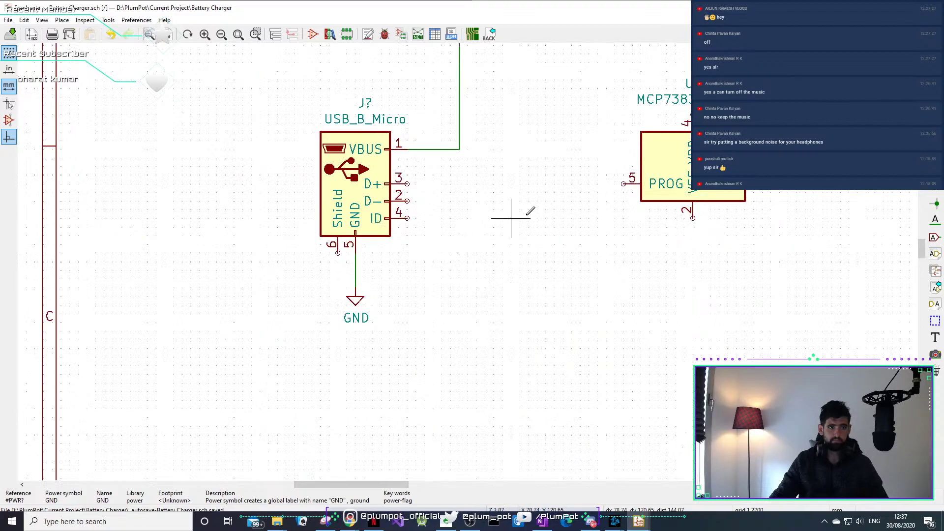
scroll(431, 292, "down", 1)
scroll(431, 291, "down", 3)
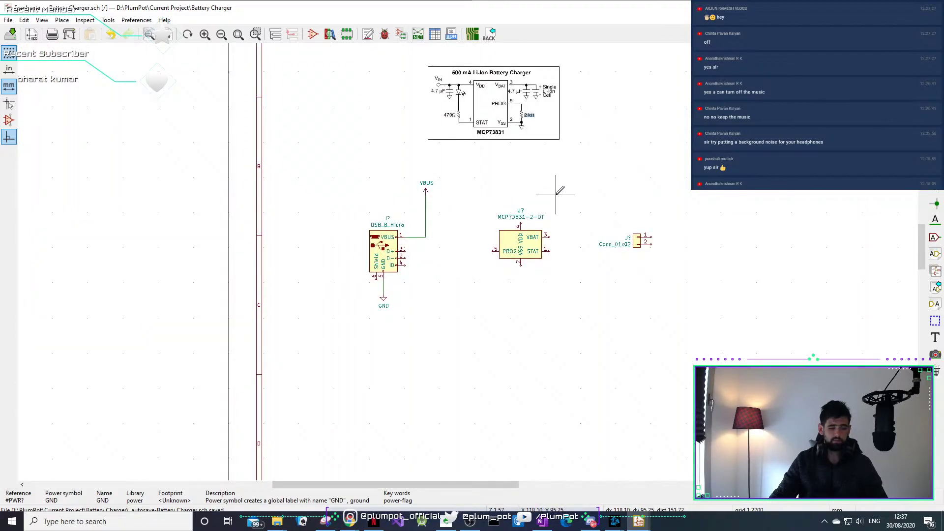
left_click_drag(571, 205, 492, 280)
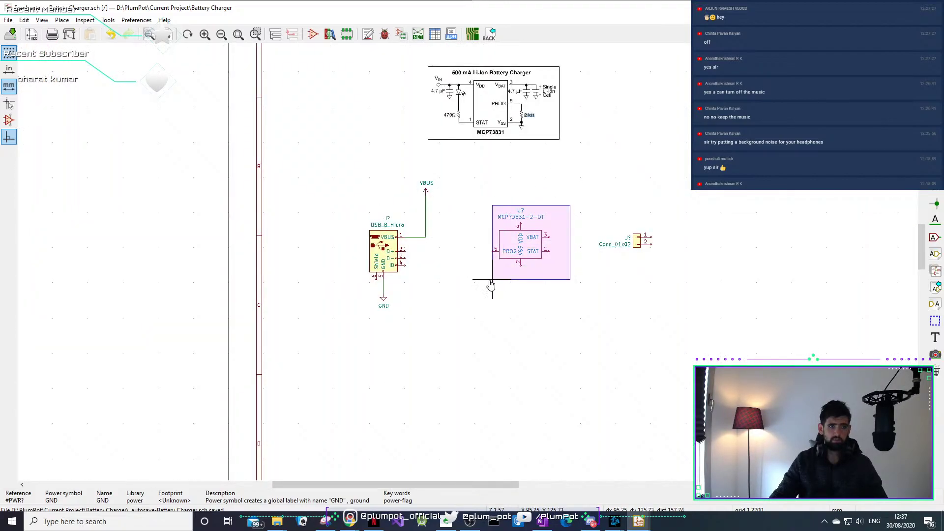
left_click(619, 143)
scroll(461, 86, "up", 3)
middle_click_drag(463, 304, 455, 197)
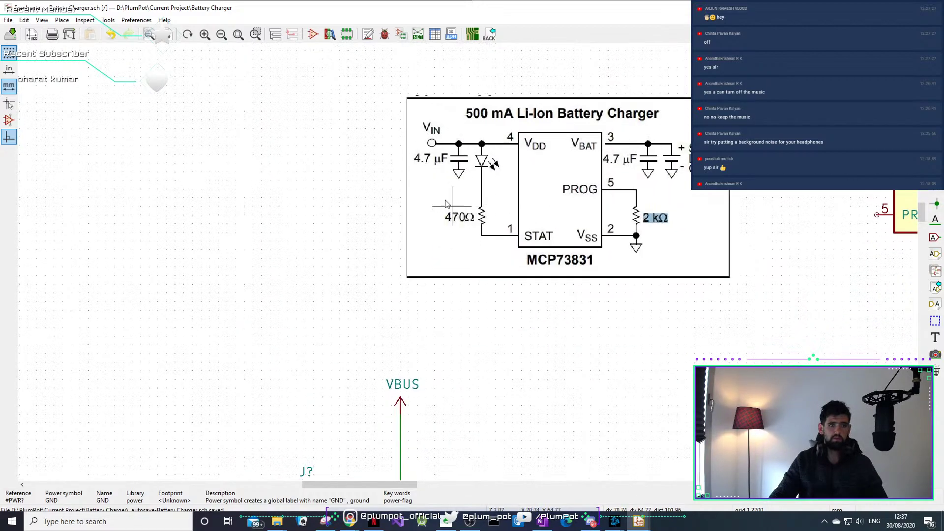
Examine the micro USB connector's VBUS pin and follow its wire up to the VBUS power symbol.
scroll(435, 186, "down", 1)
middle_click_drag(466, 250, 445, 184)
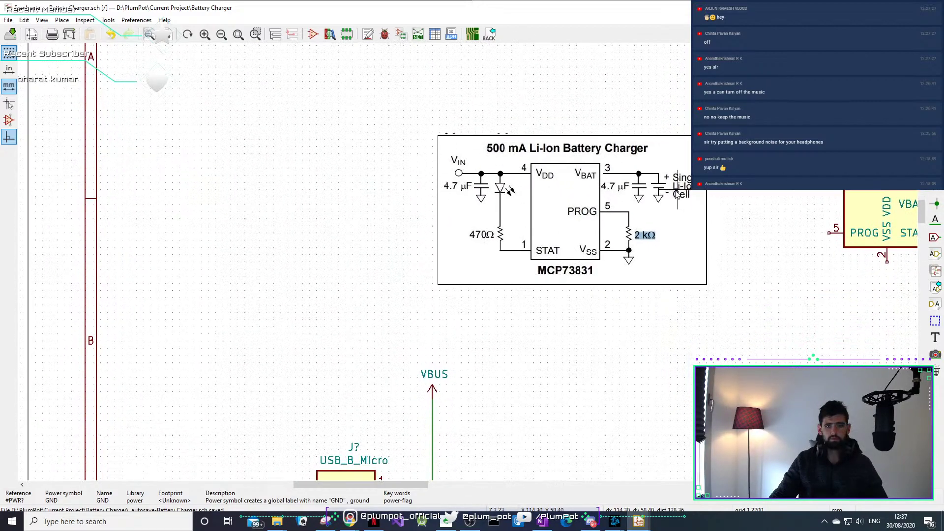
scroll(505, 332, "down", 1)
middle_click_drag(396, 357, 455, 235)
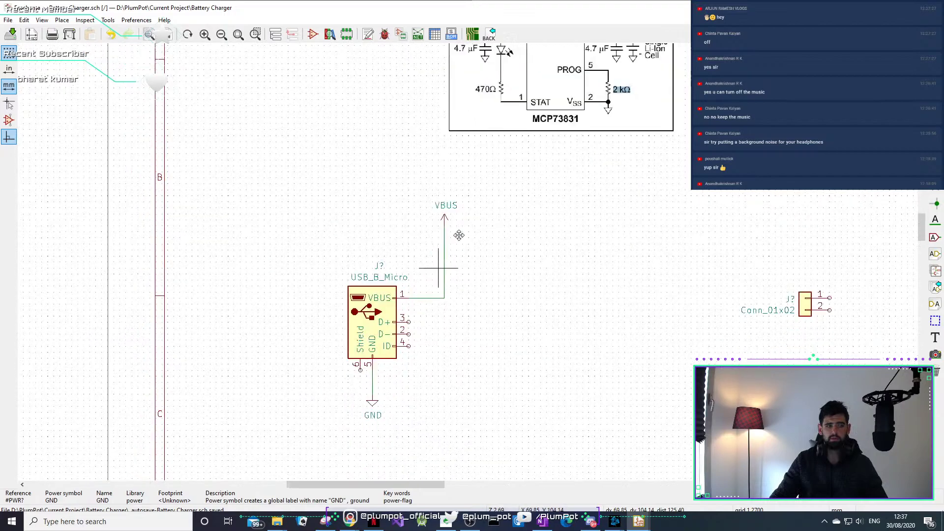
scroll(456, 235, "up", 1)
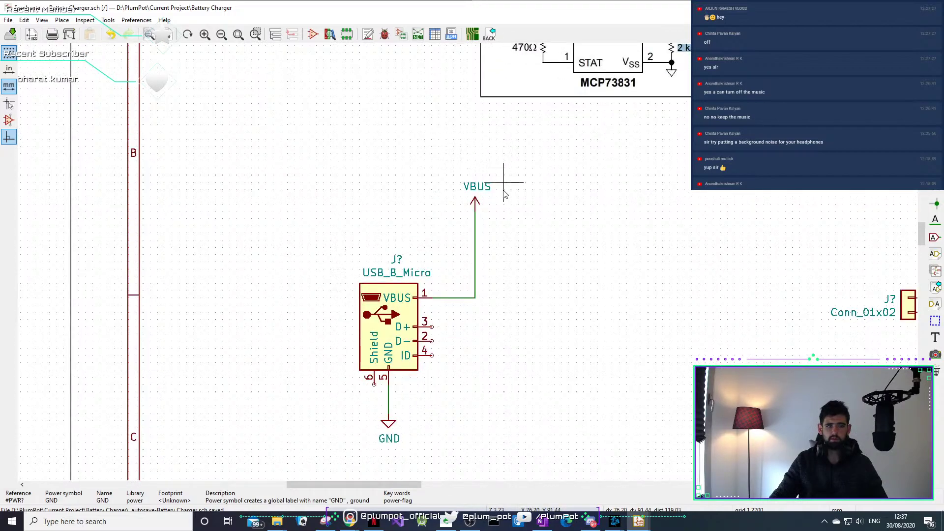
left_click(475, 256)
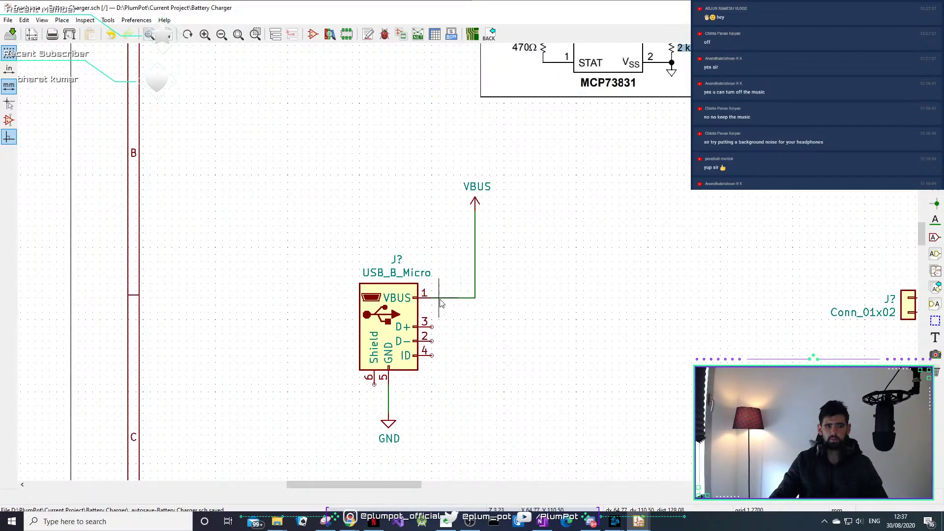
scroll(440, 303, "up", 5)
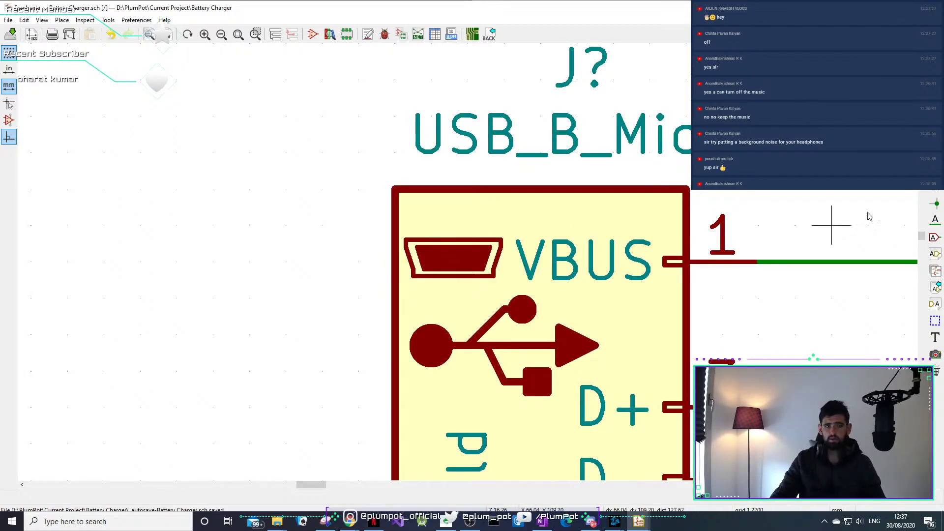
middle_click_drag(611, 261, 315, 249)
scroll(681, 250, "down", 1)
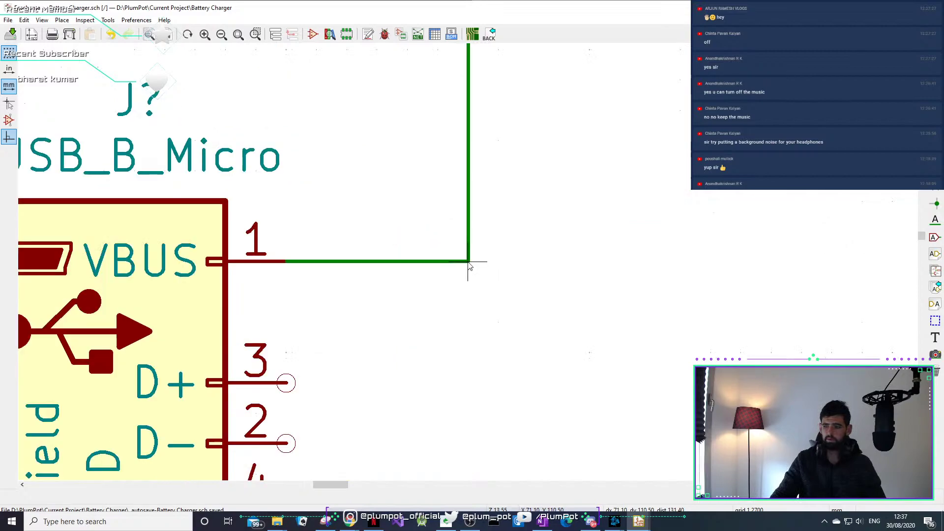
scroll(469, 266, "down", 2)
scroll(463, 253, "up", 1)
scroll(470, 221, "down", 1)
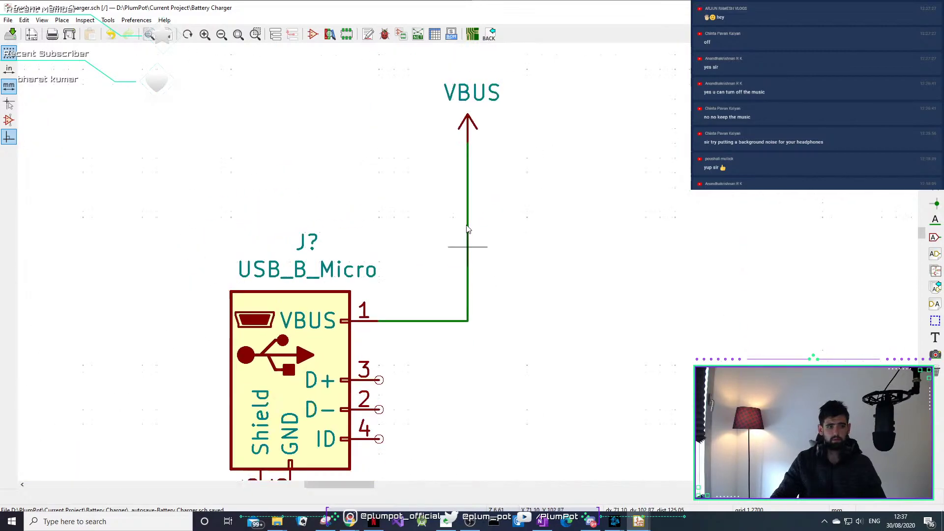
Copy the VBUS power symbol, place the copy above the MCP73831-2-OT and wire it to VDD pin 4.
left_click_drag(541, 84, 467, 129)
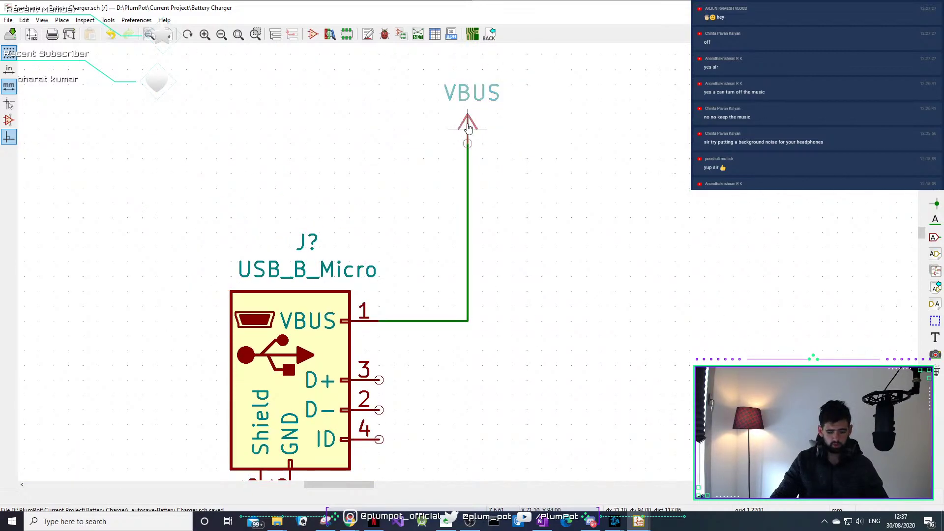
scroll(468, 129, "down", 4)
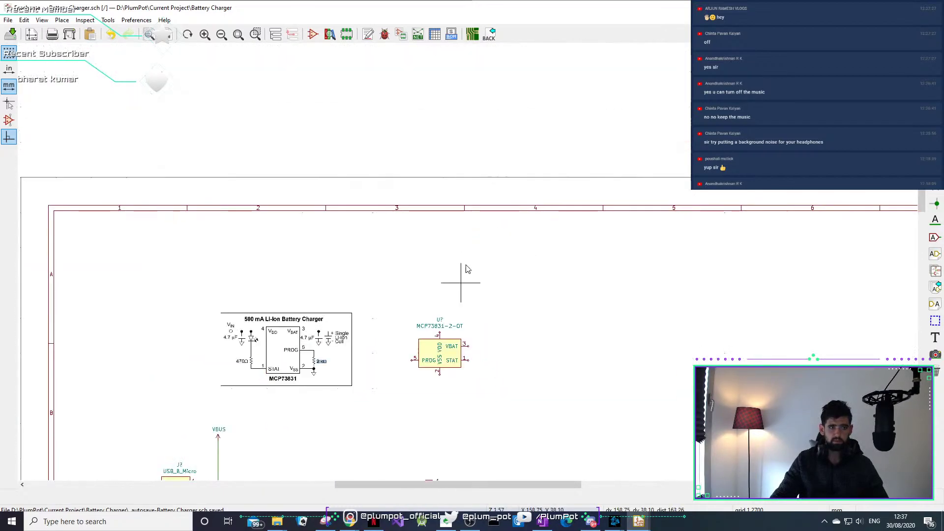
scroll(468, 269, "up", 2)
key("m")
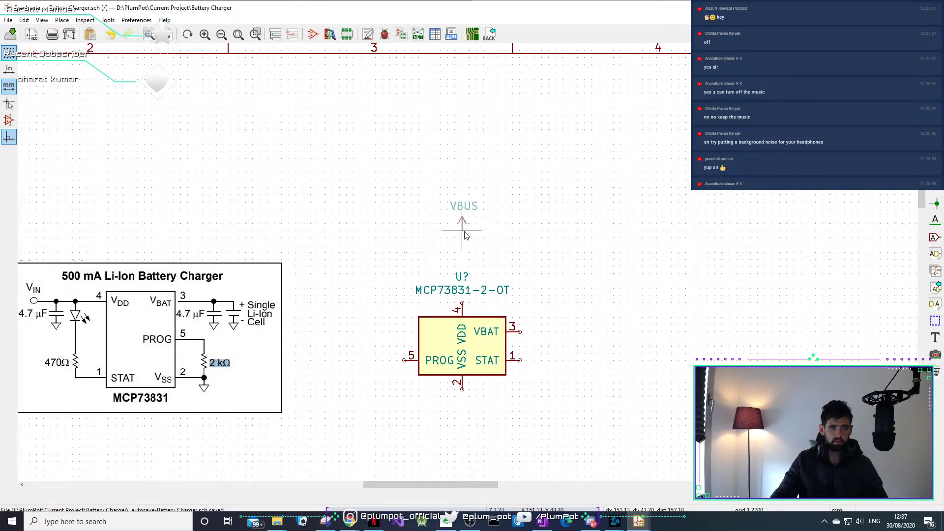
left_click(466, 234)
middle_click_drag(457, 362, 593, 309)
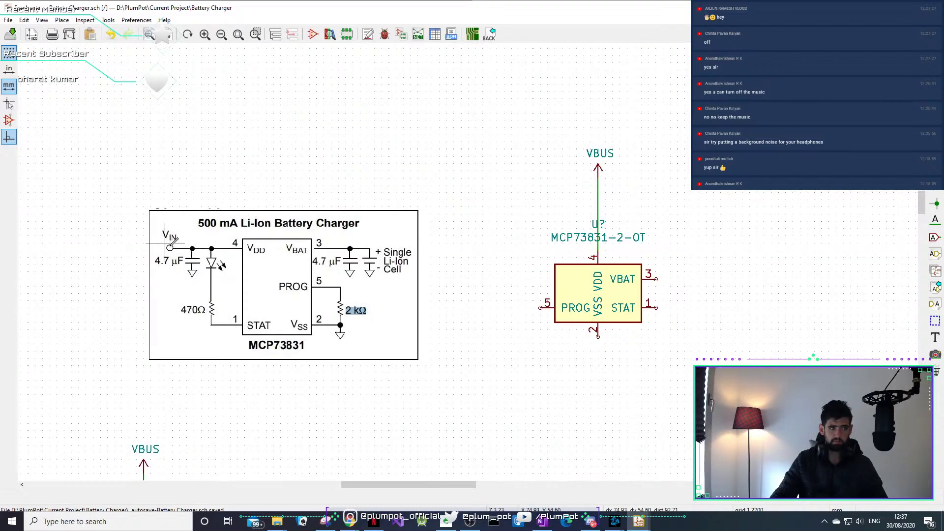
scroll(496, 300, "down", 1)
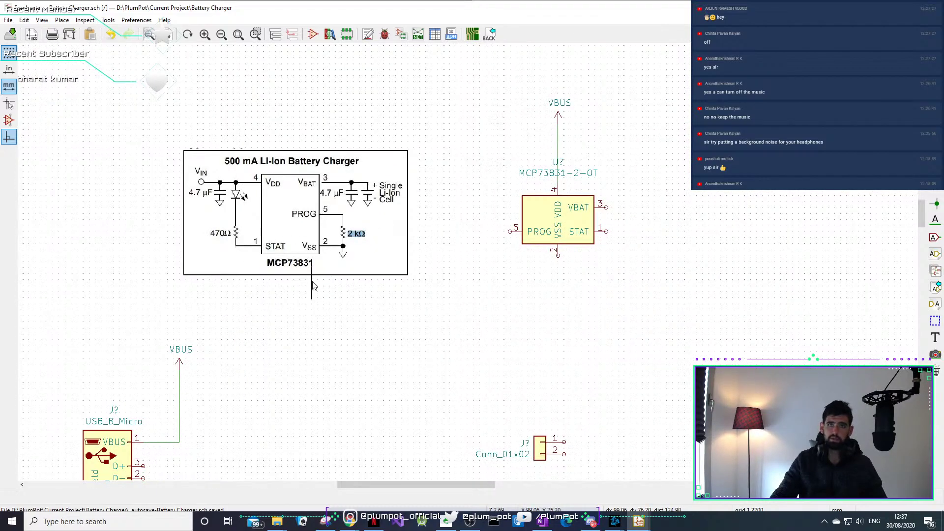
middle_click_drag(189, 457, 236, 379)
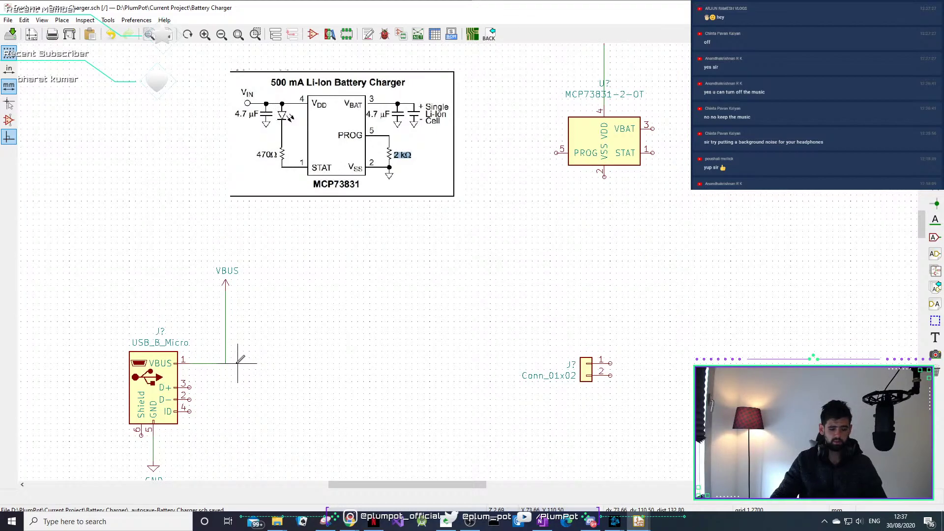
left_click(226, 363)
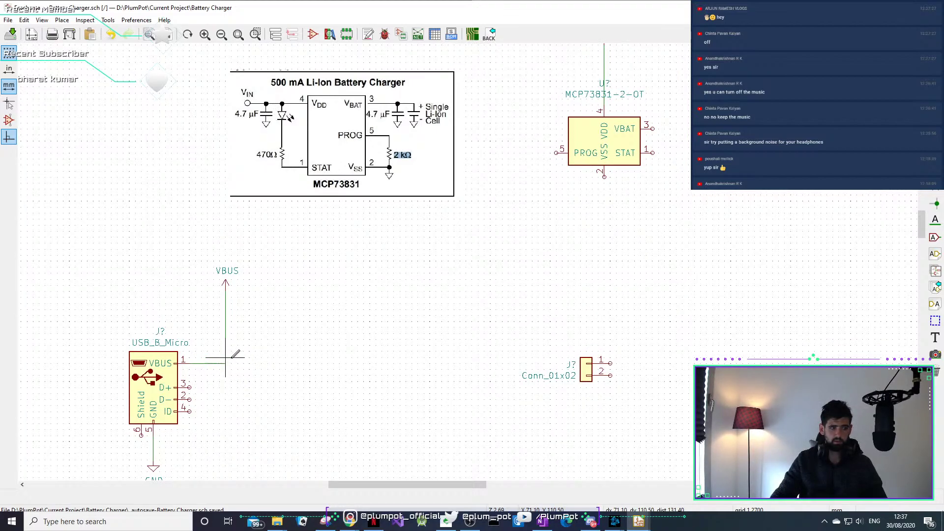
left_click(520, 291)
middle_click_drag(520, 123, 485, 222)
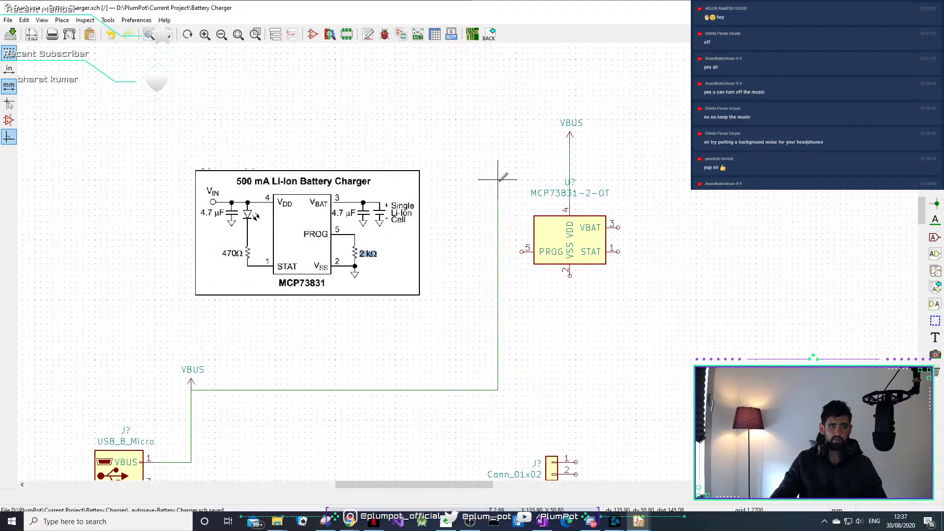
left_click(498, 178)
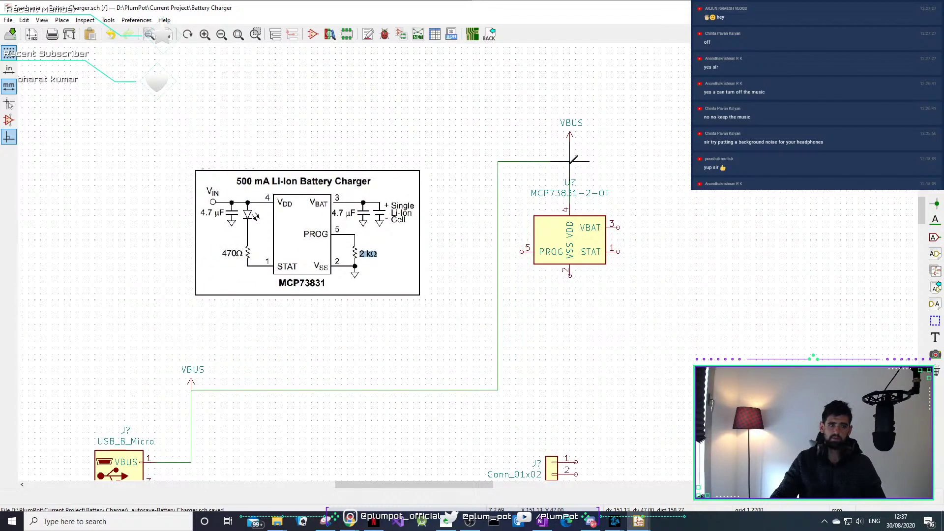
key("Escape")
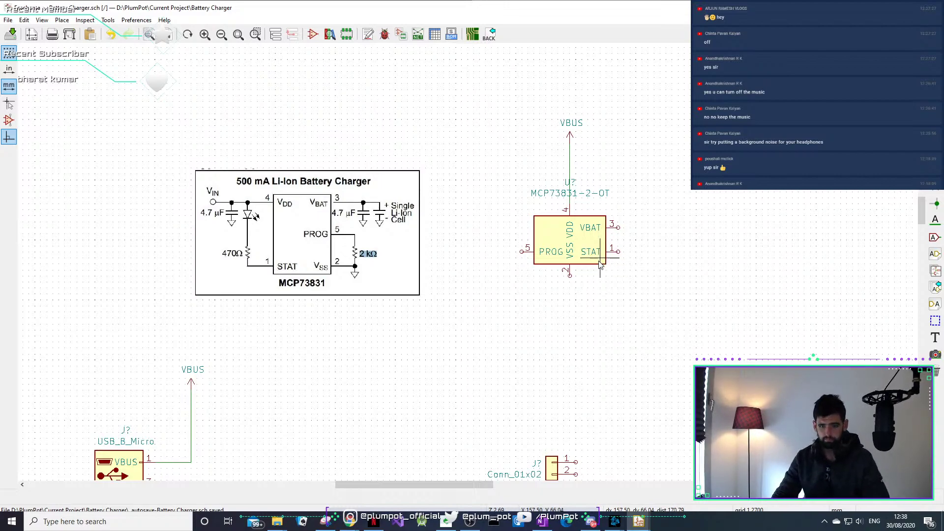
Compare the USB connector and MCP73831-2-OT wiring with the input, ground and capacitor connections in the reference circuit image.
middle_click_drag(468, 337, 516, 305)
middle_click_drag(416, 344, 447, 318)
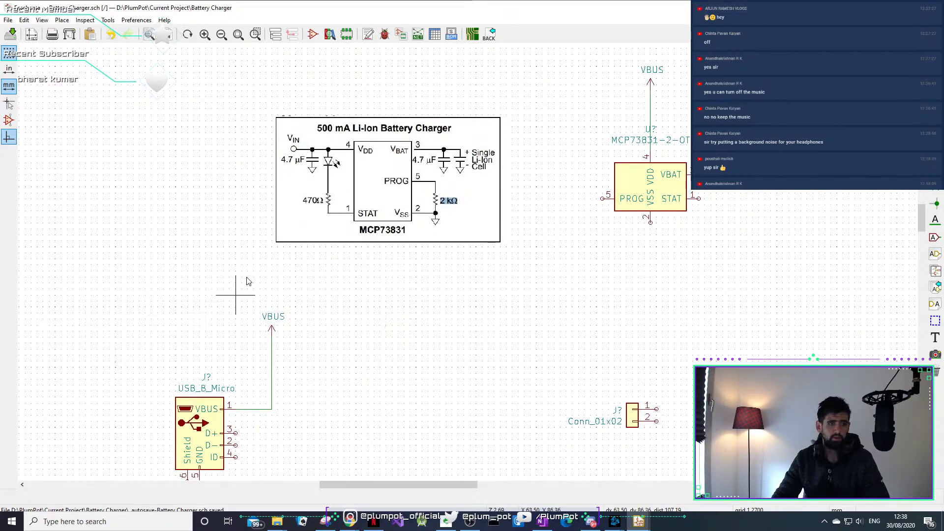
middle_click_drag(217, 243, 202, 205)
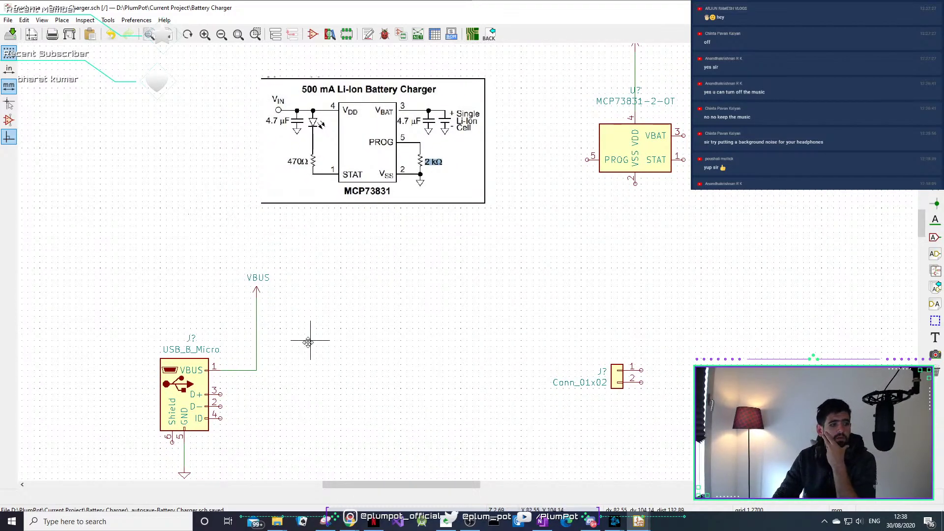
middle_click_drag(307, 342, 298, 333)
middle_click_drag(525, 310, 488, 378)
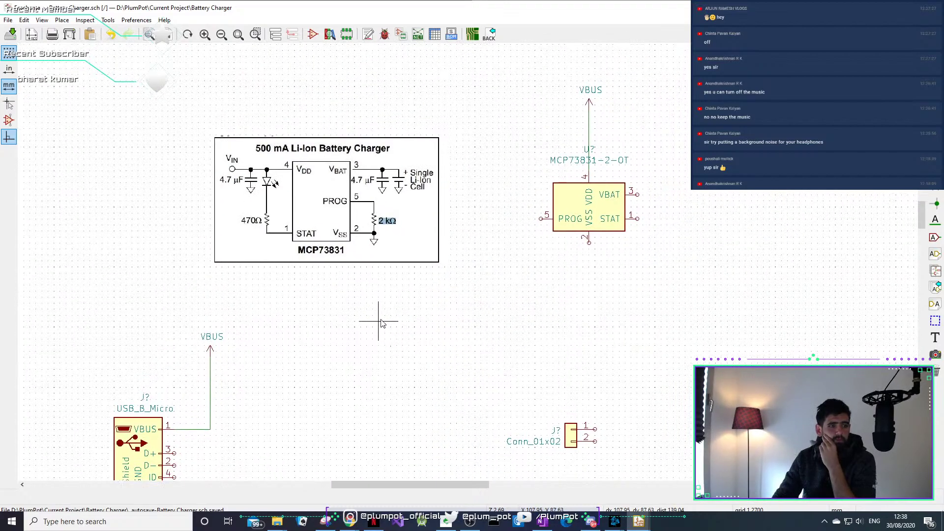
middle_click_drag(298, 363, 342, 252)
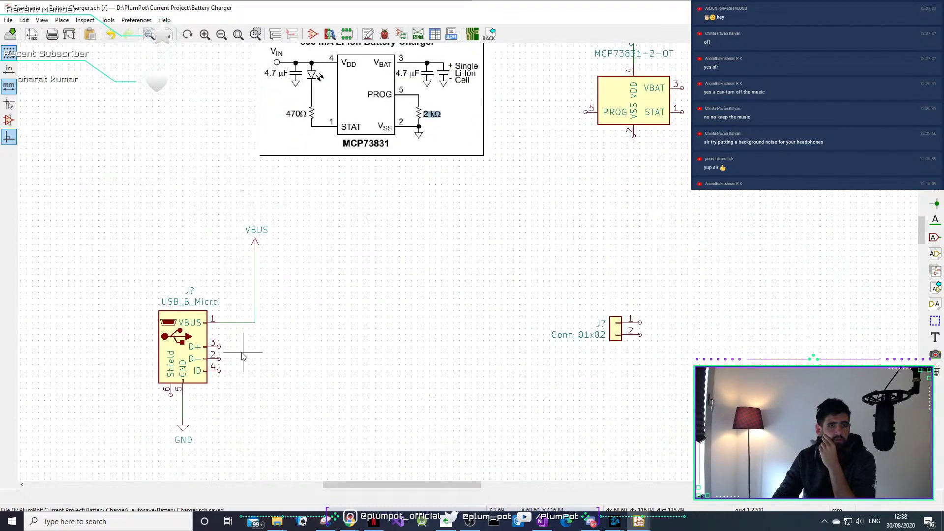
middle_click_drag(402, 149, 389, 177)
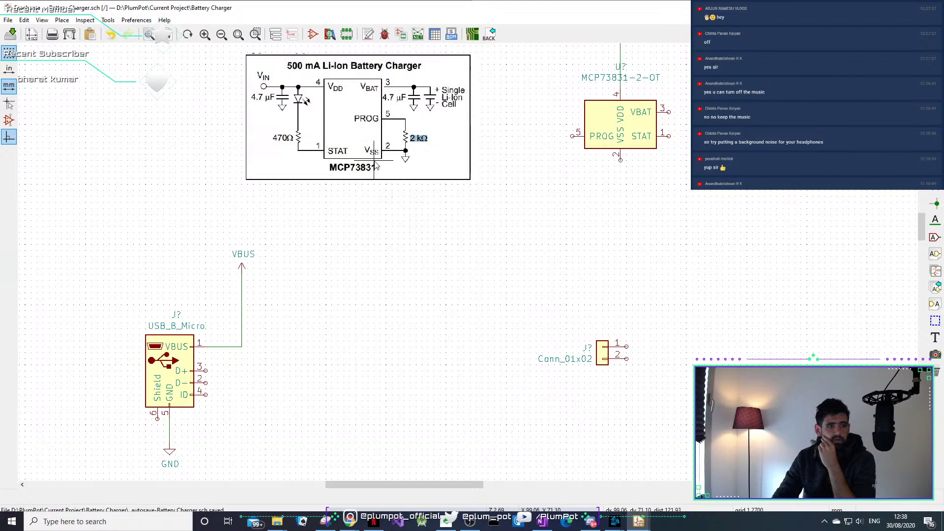
middle_click_drag(660, 95, 631, 161)
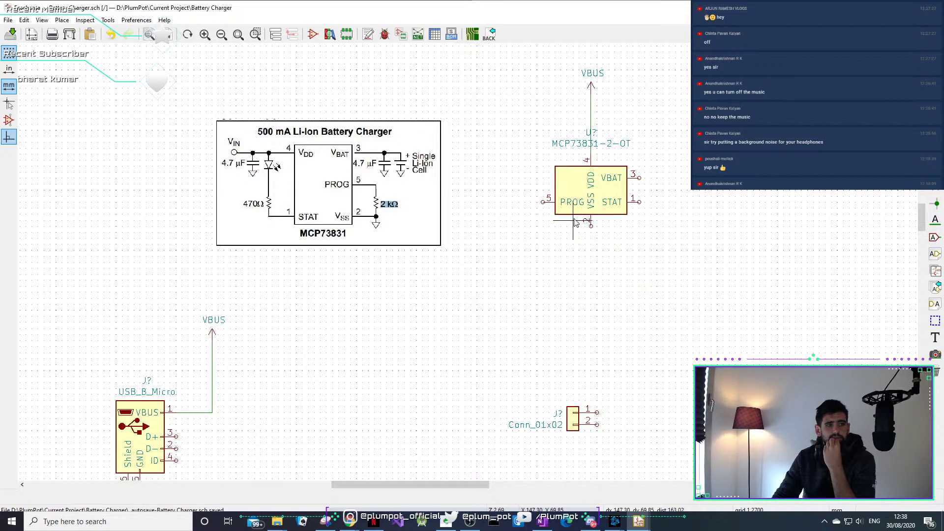
middle_click_drag(586, 239, 547, 272)
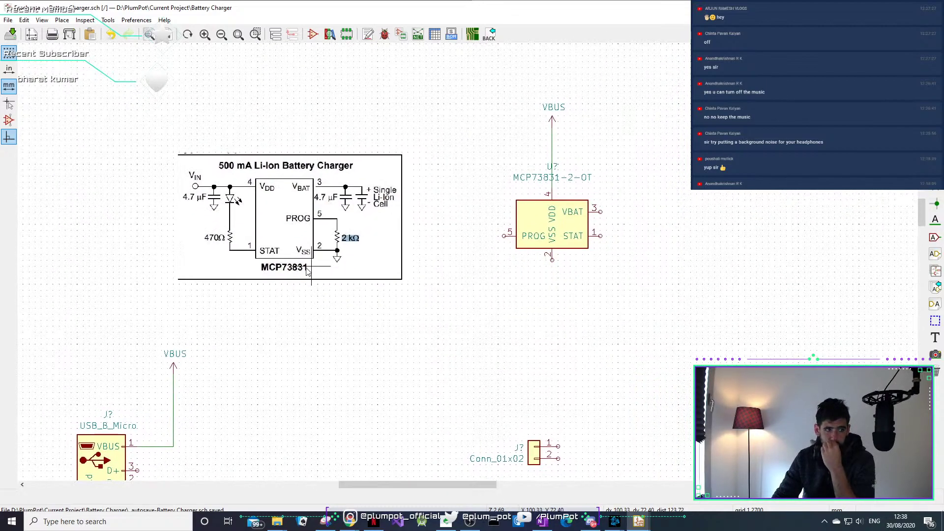
scroll(470, 266, "up", 3)
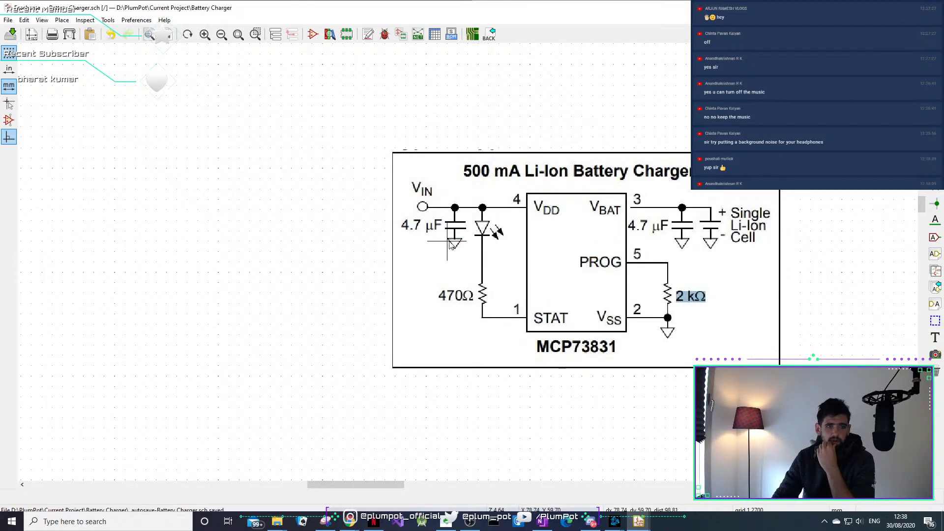
scroll(475, 271, "down", 3)
middle_click_drag(602, 310, 647, 273)
middle_click_drag(549, 379, 591, 298)
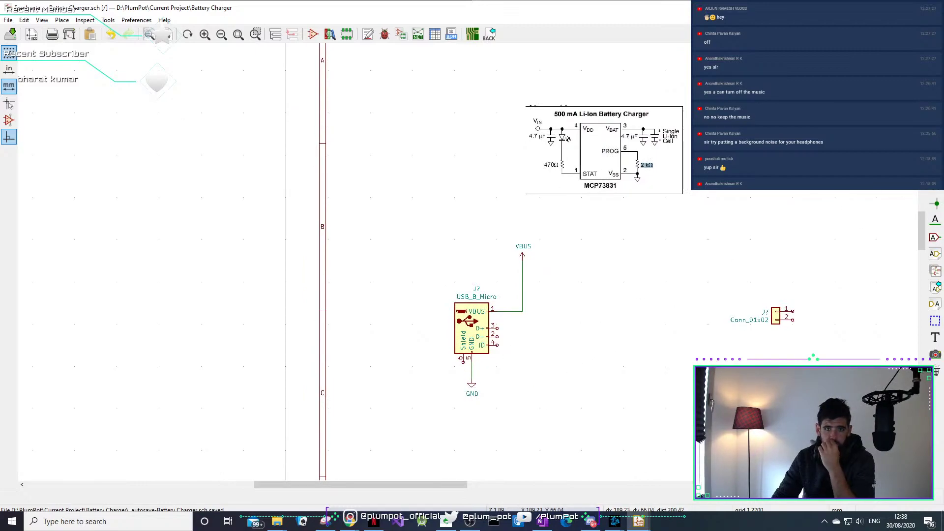
key("p")
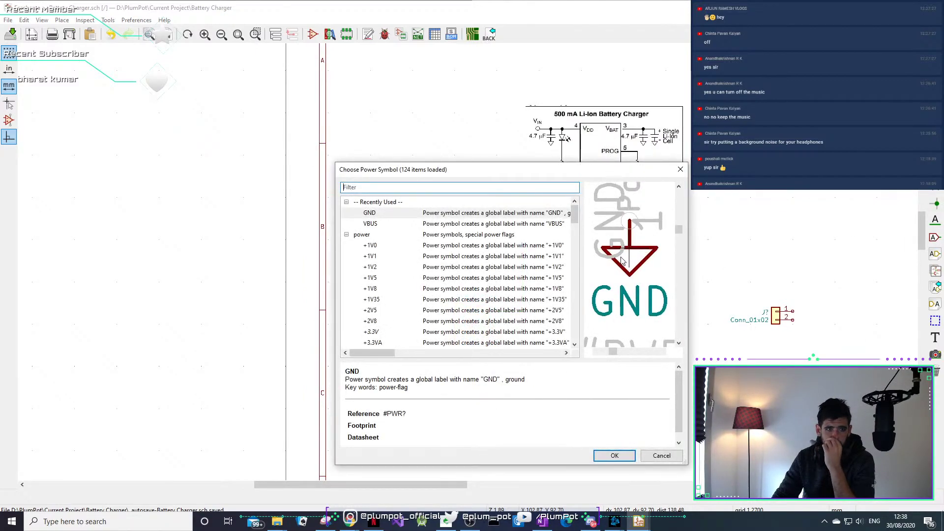
left_click(680, 169)
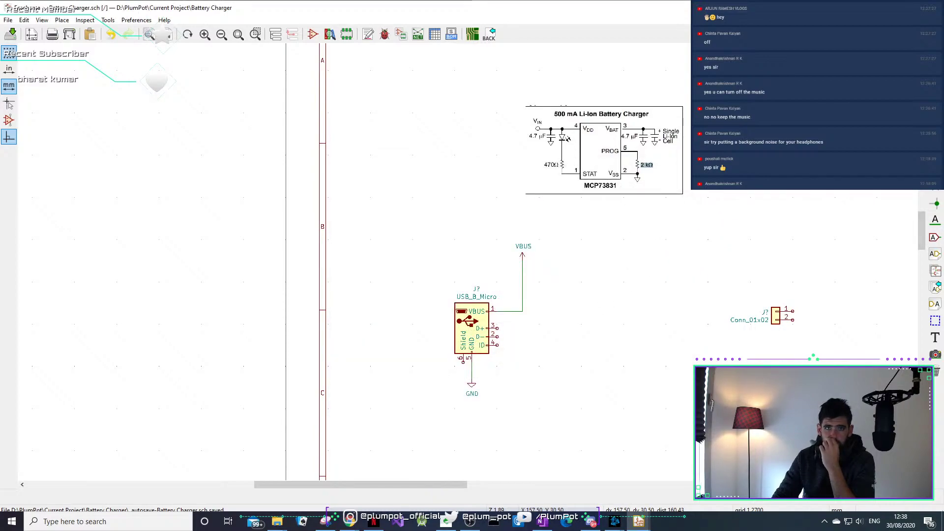
left_click_drag(810, 12, 544, 28)
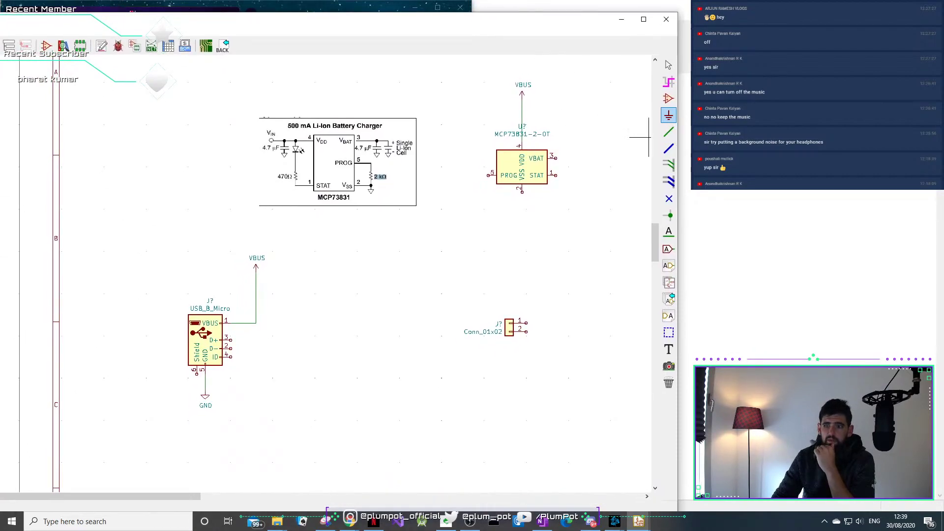
left_click(669, 117)
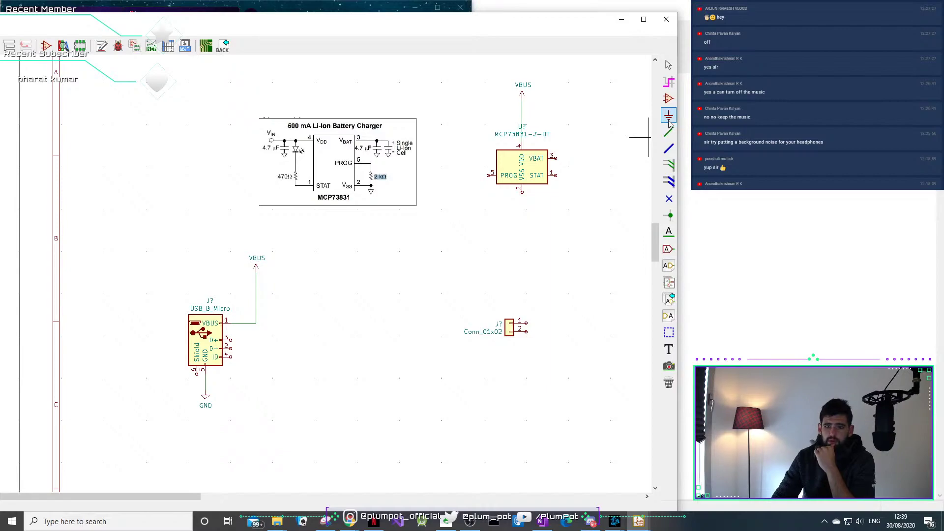
left_click(643, 18)
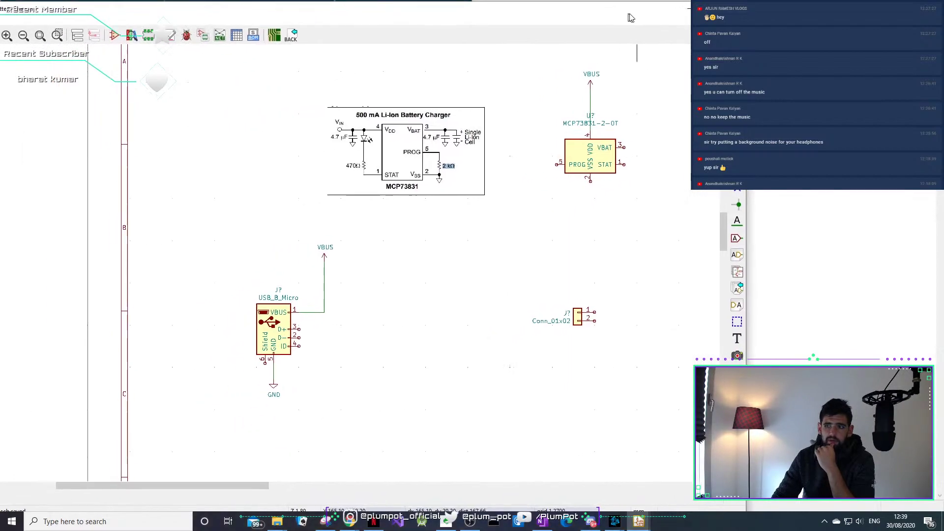
left_click(62, 16)
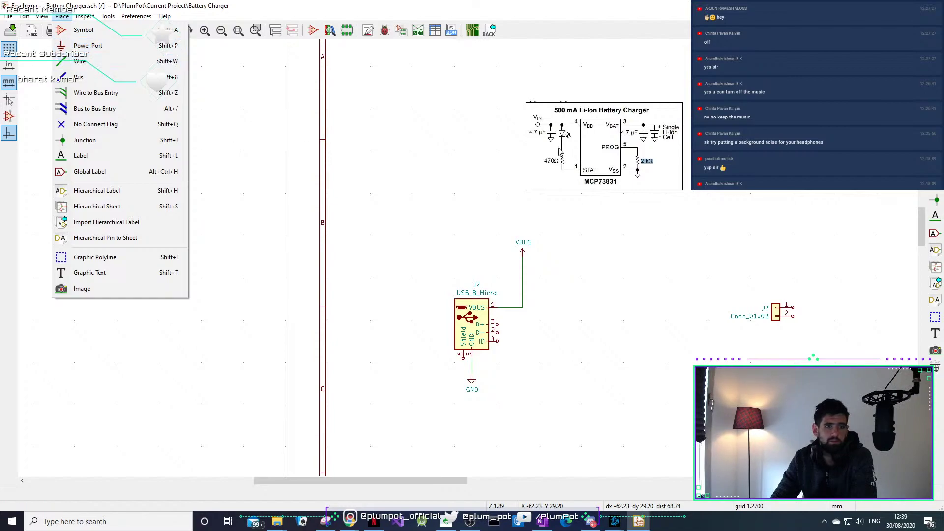
left_click(615, 213)
key("Escape")
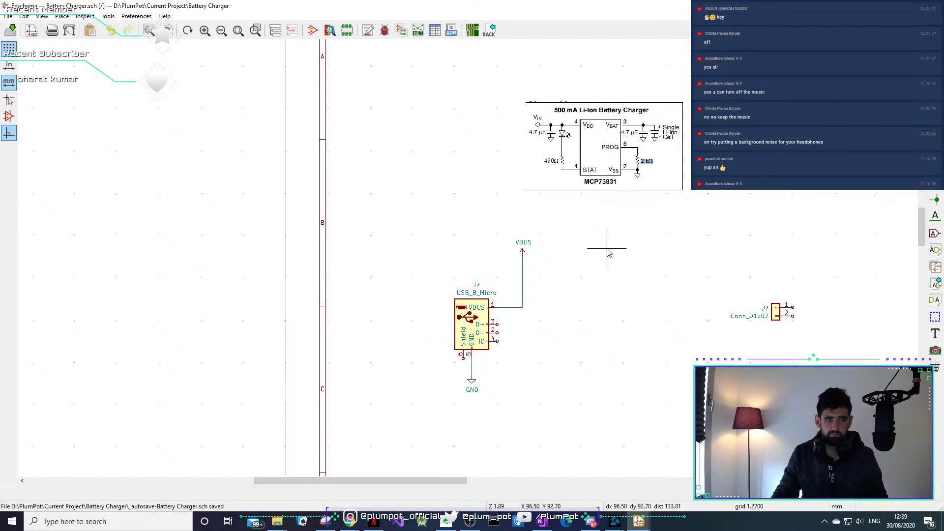
middle_click_drag(607, 250, 603, 277)
scroll(615, 212, "up", 1)
middle_click_drag(457, 281, 541, 237)
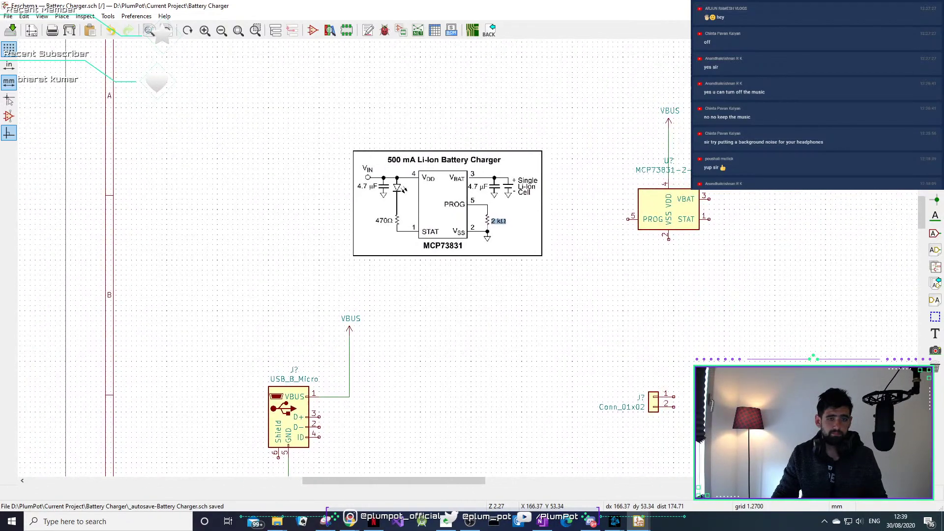
scroll(408, 192, "up", 1)
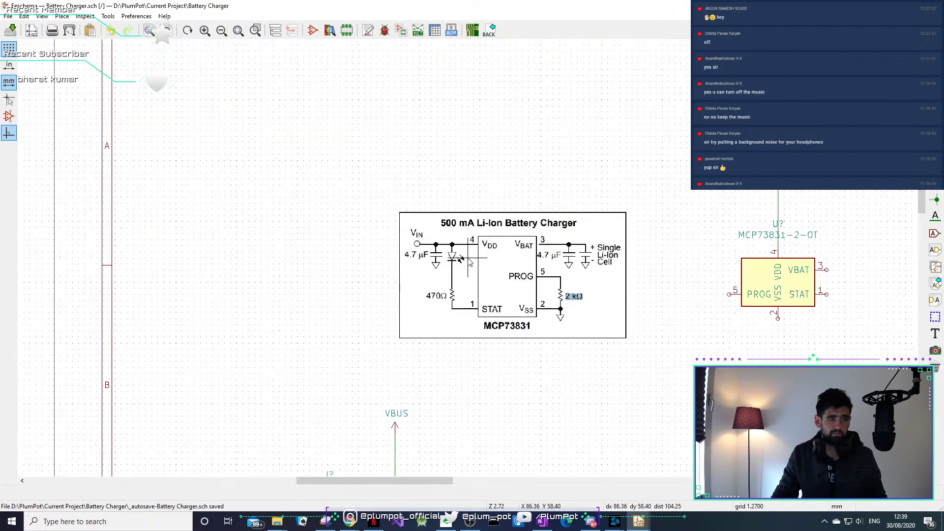
Place an LED symbol from the Device library beside the MCP73831-2-OT's VBAT side, oriented vertically with its anode up.
scroll(468, 262, "down", 1)
scroll(474, 264, "up", 2)
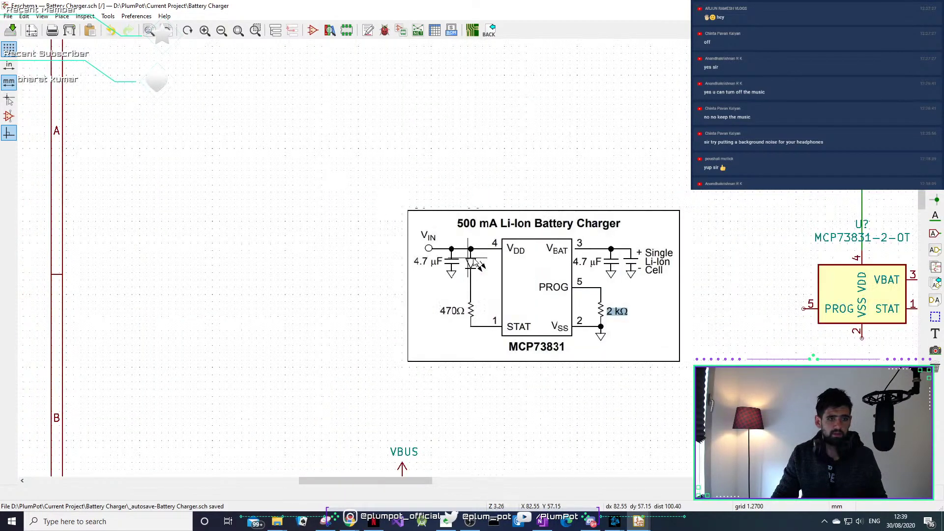
scroll(477, 264, "up", 1)
middle_click_drag(389, 218, 220, 194)
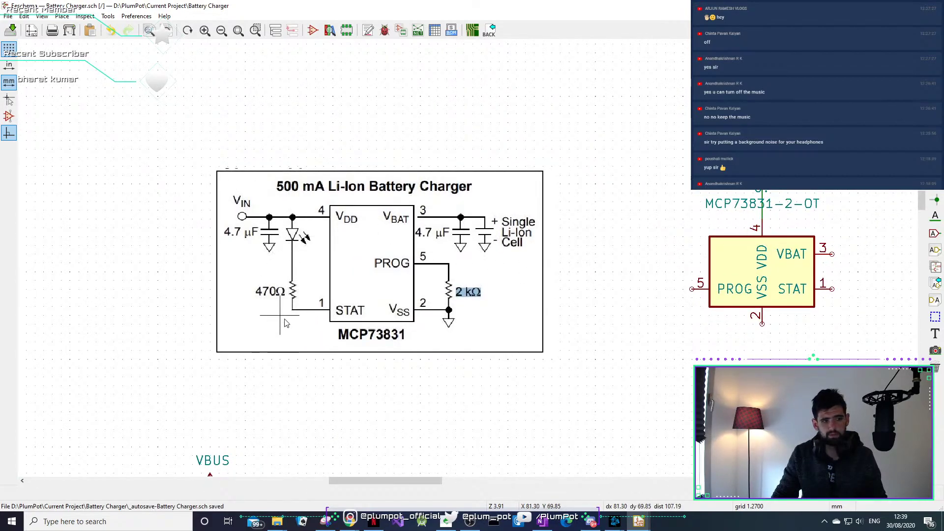
middle_click_drag(636, 311, 468, 262)
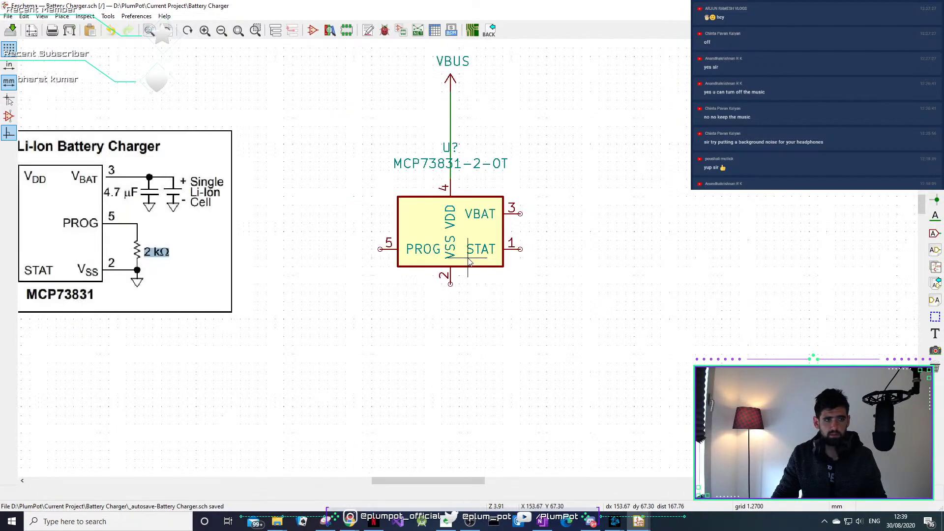
scroll(468, 262, "down", 2)
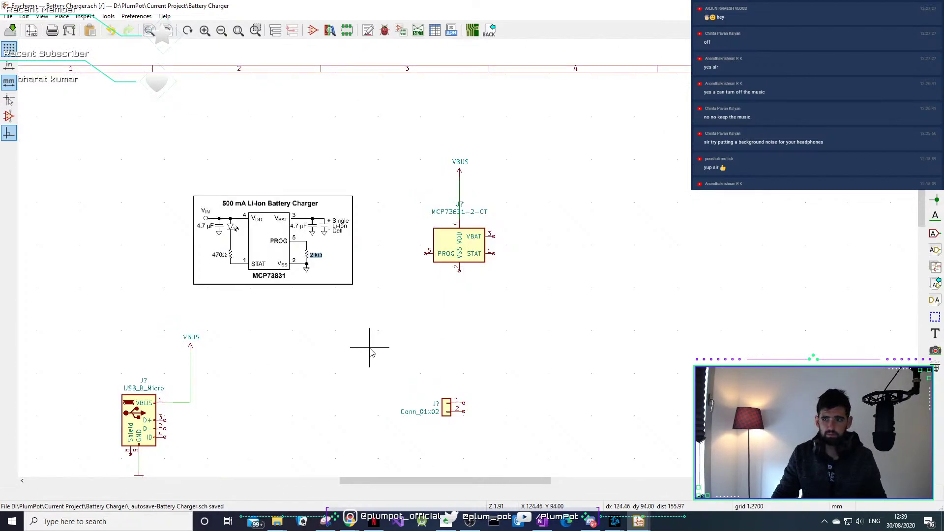
key("a")
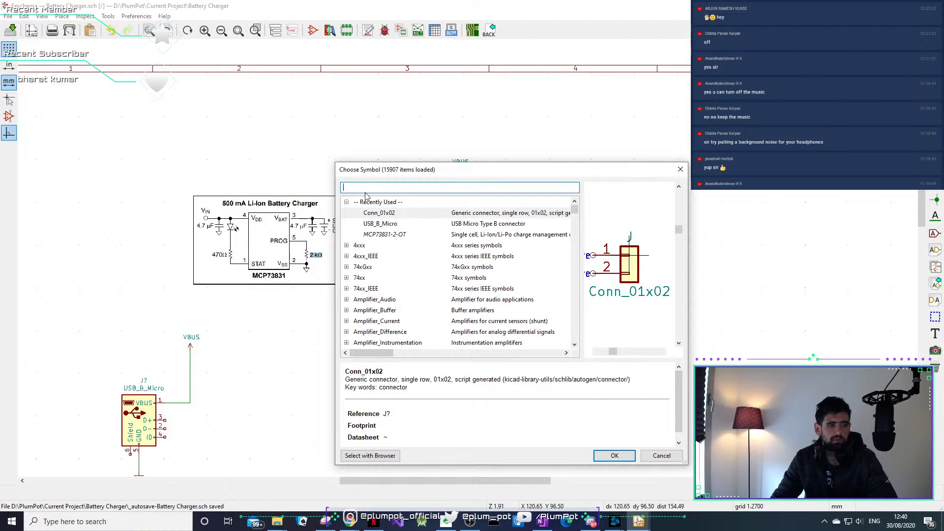
left_click_drag(423, 173, 551, 187)
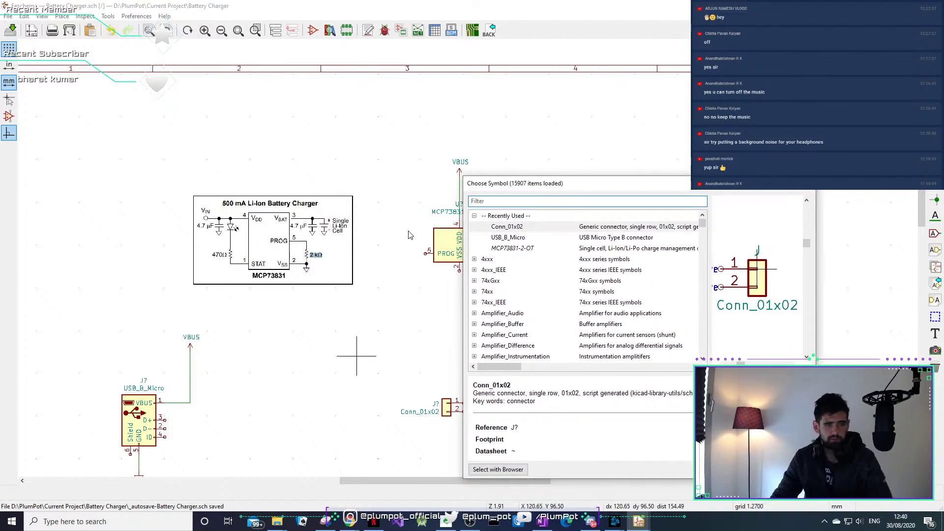
type("Led")
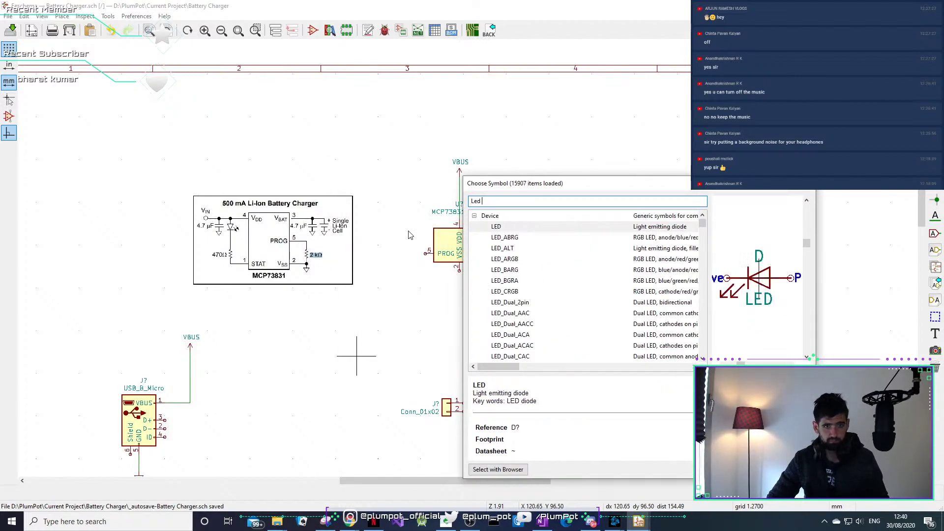
left_click(497, 227)
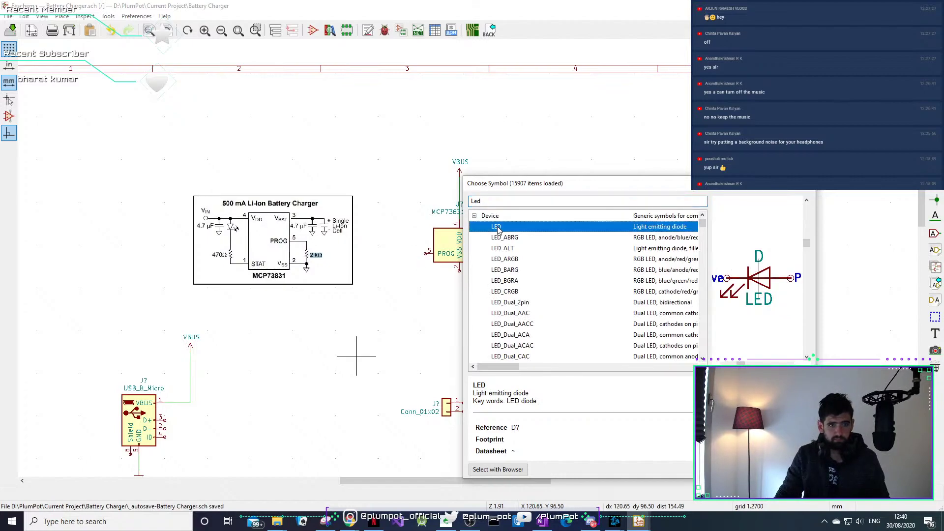
double_click(504, 229)
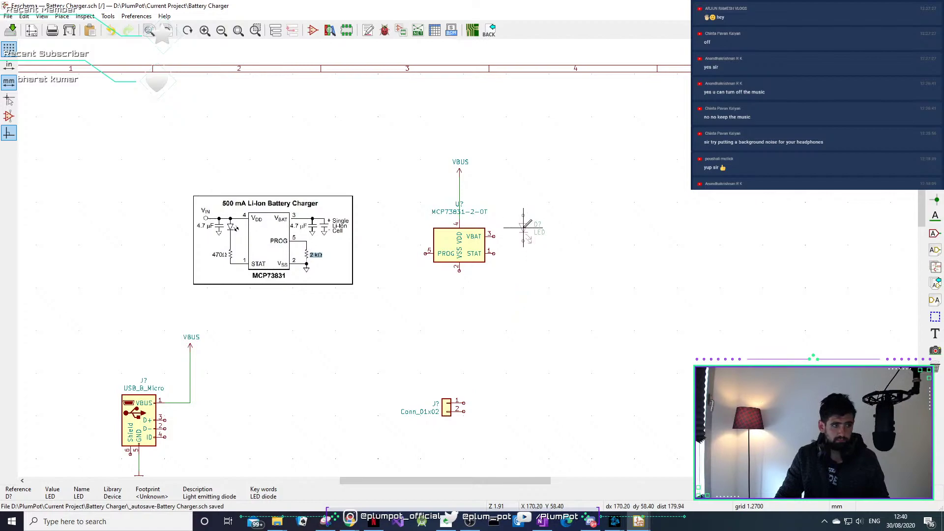
scroll(526, 221, "up", 1)
scroll(469, 254, "up", 4)
left_click(468, 254)
scroll(469, 255, "down", 5)
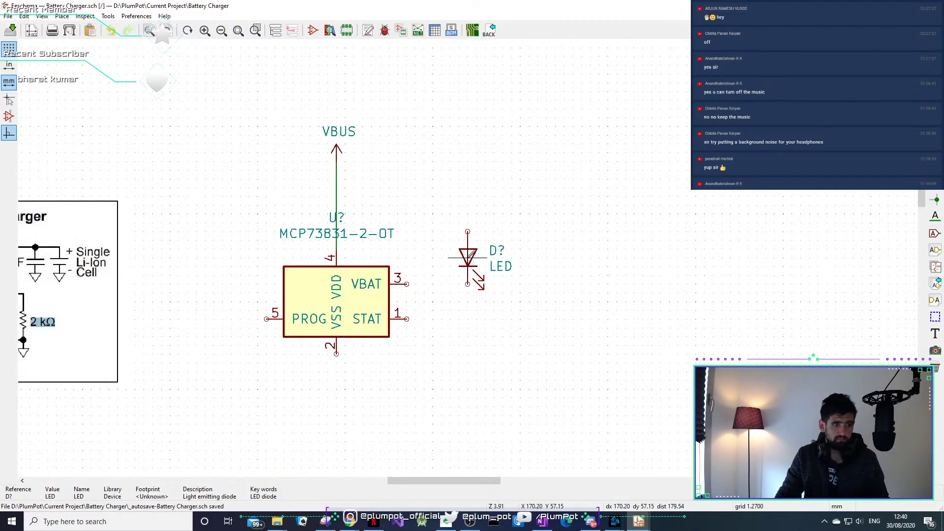
Move the charger chip's value and reference labels off the VDD wire to the clear area above the chip's PROG side.
scroll(482, 258, "up", 5)
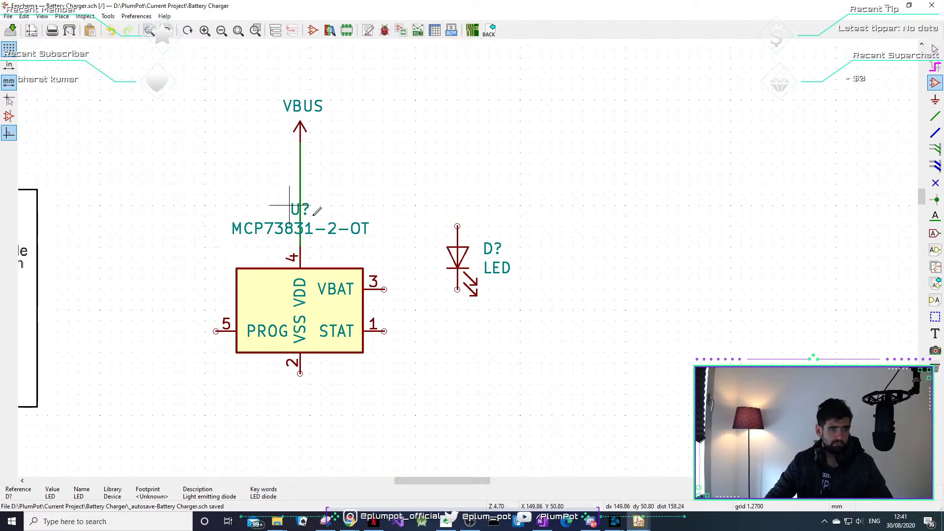
scroll(290, 205, "down", 1)
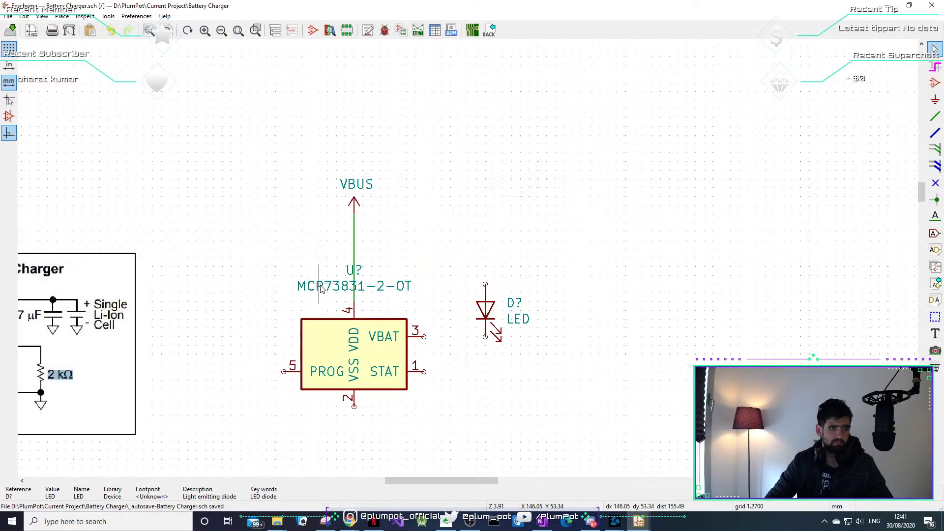
left_click_drag(320, 288, 249, 305)
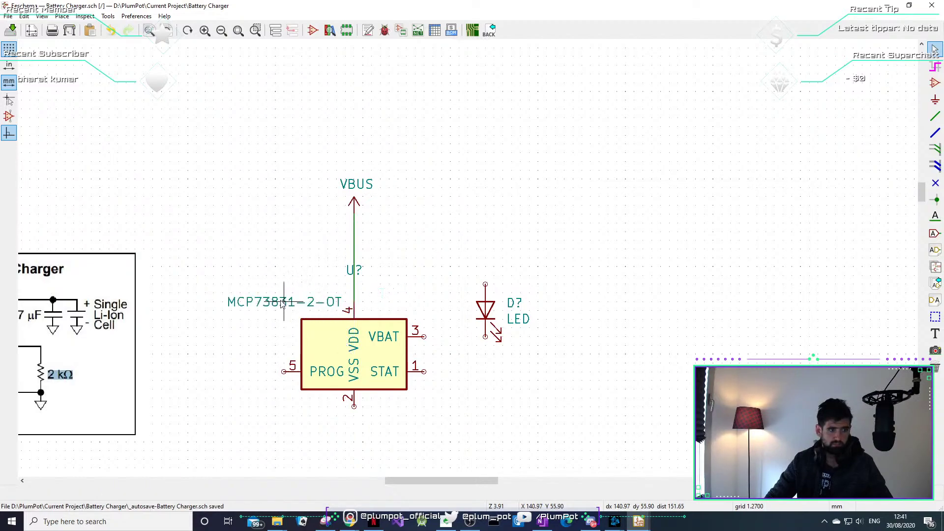
left_click_drag(353, 272, 244, 290)
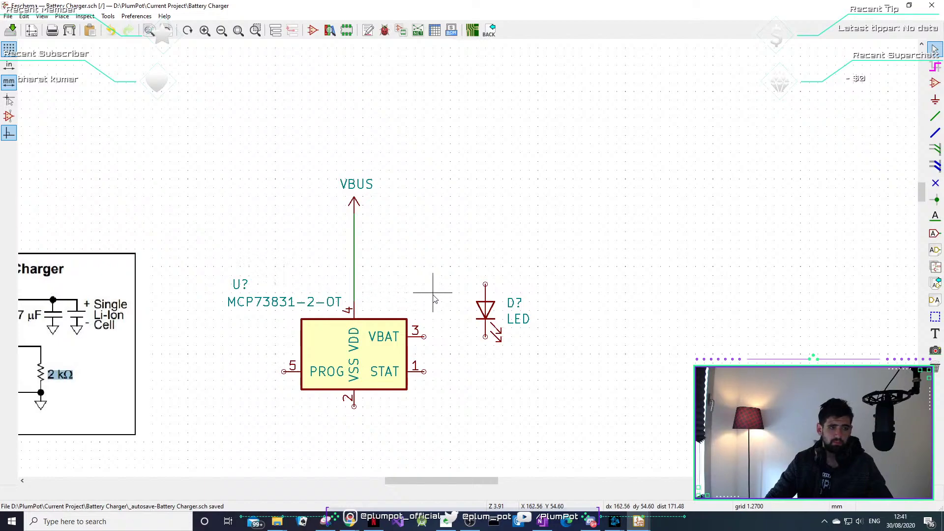
Wire the LED's anode to the line between the VBUS symbol and VDD pin 4.
middle_click_drag(467, 303, 604, 270)
middle_click_drag(290, 285, 426, 269)
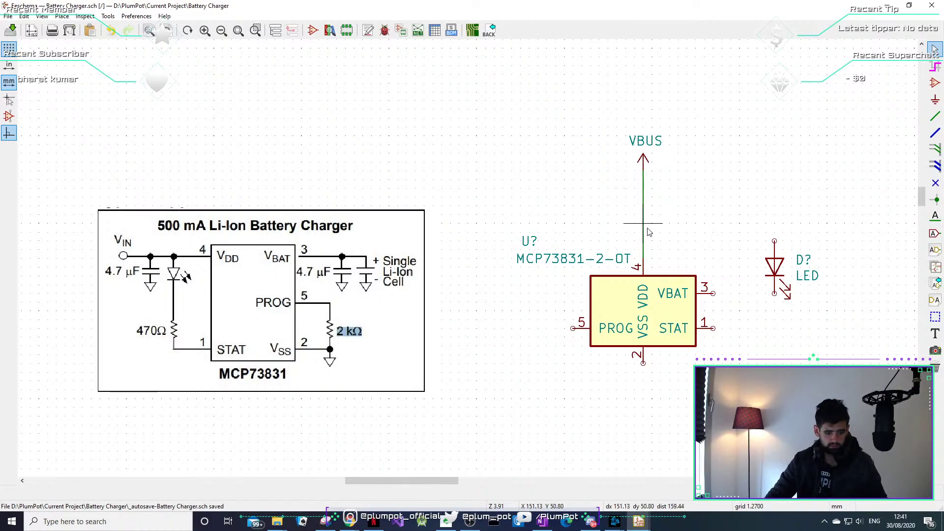
key("w")
left_click(775, 240)
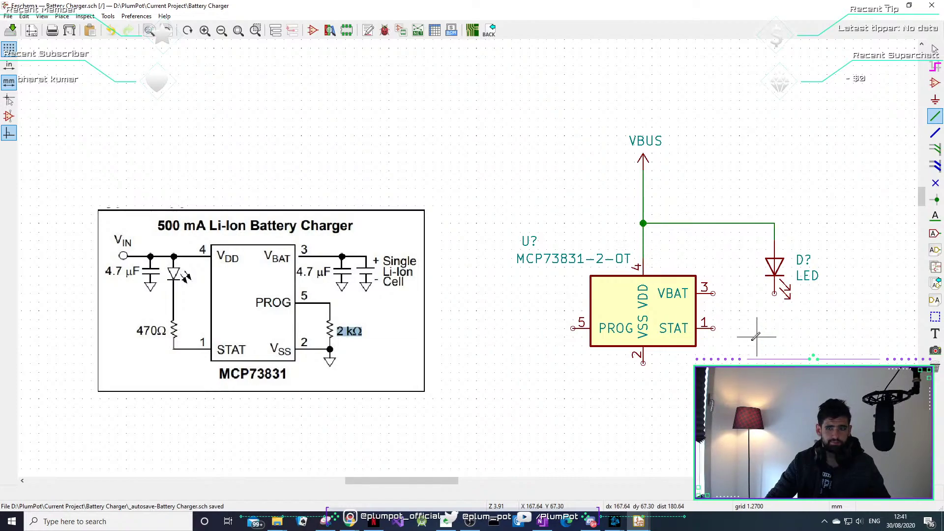
middle_click_drag(757, 337, 691, 325)
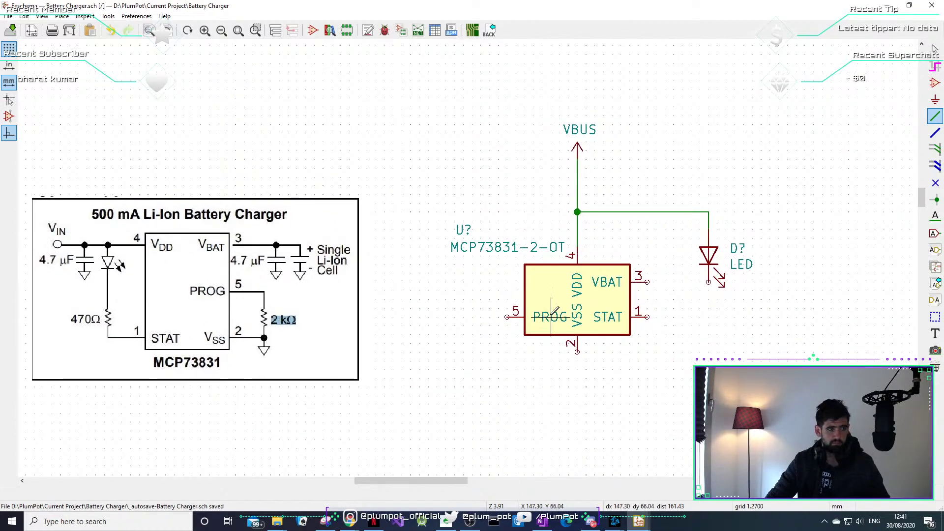
key("Escape")
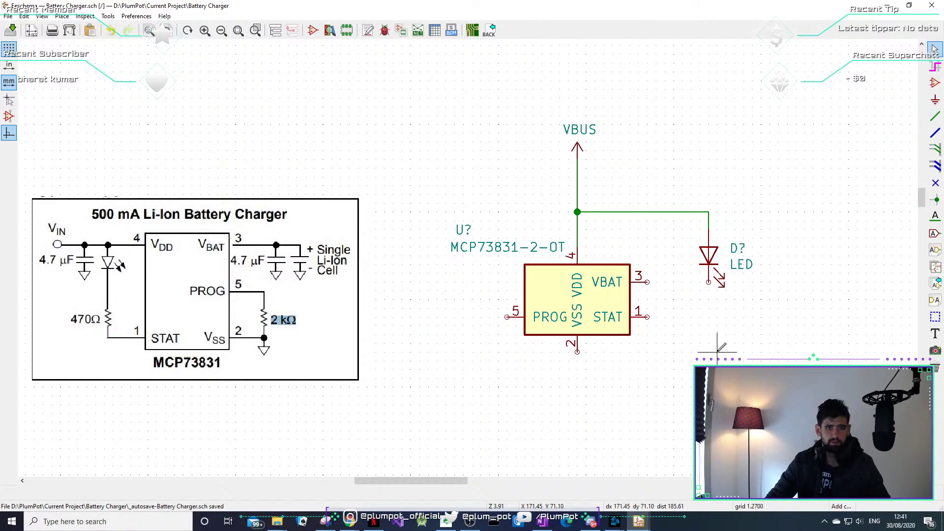
Add a resistor symbol R from the Device library directly below the LED.
type("a")
type("res")
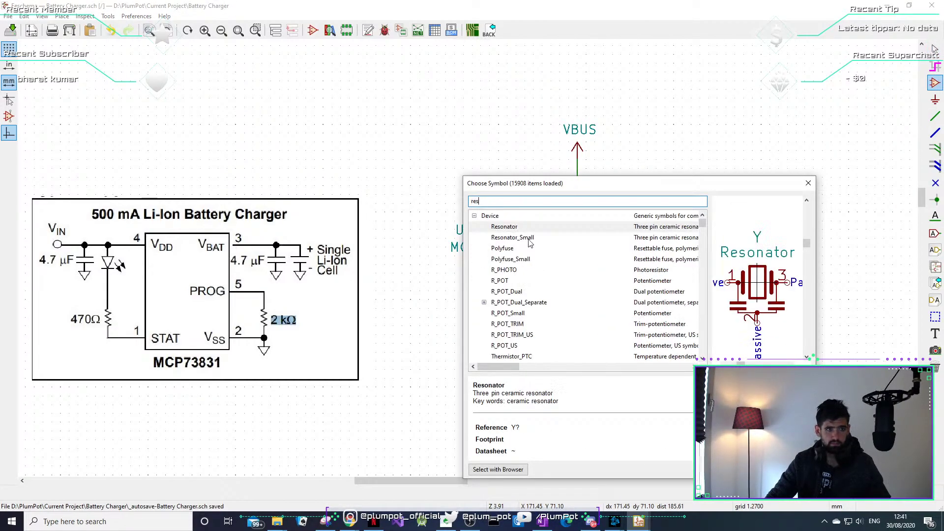
key("BackSpace")
key("BackSpace")
key("BackSpace")
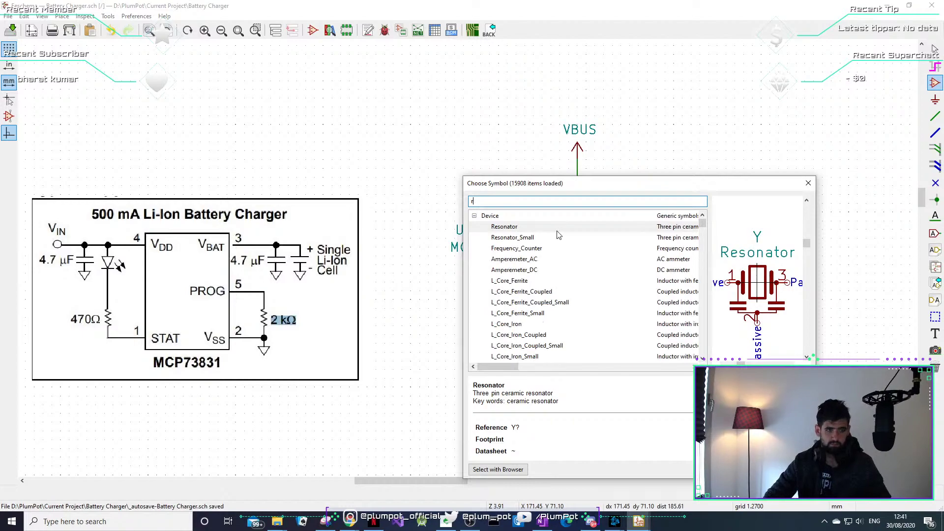
type("R")
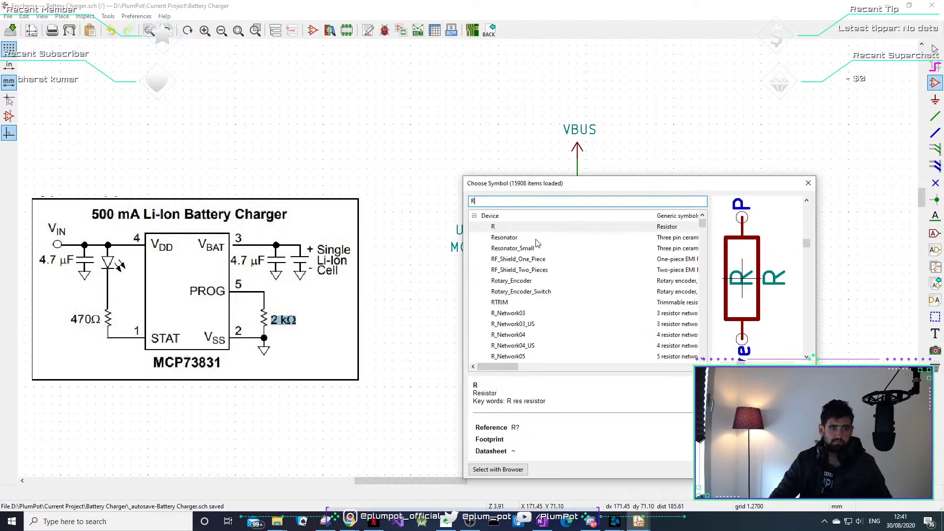
key("Return")
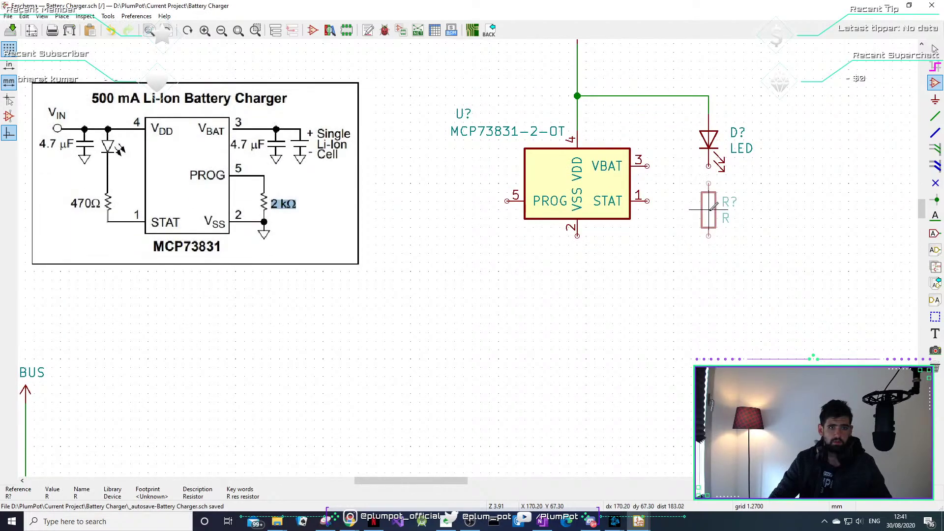
left_click(708, 210)
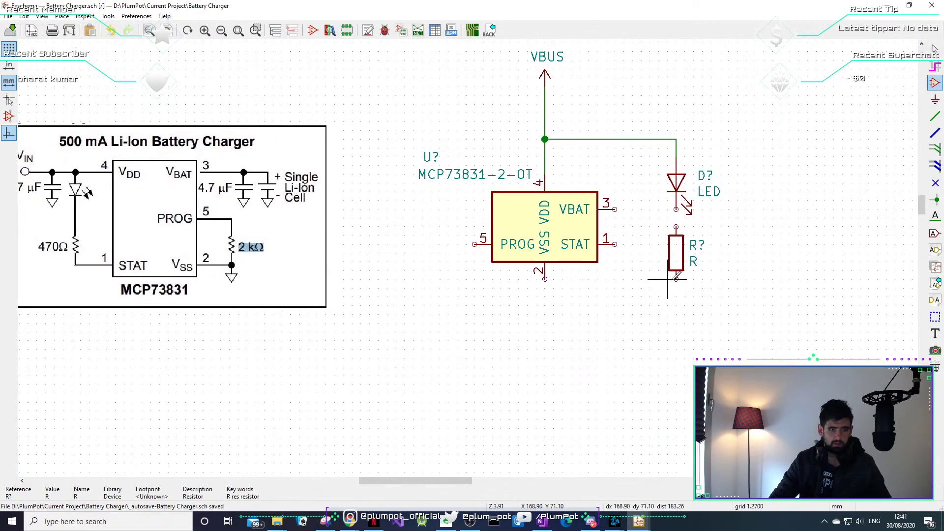
Wire the resistor's lower pin to STAT pin 1 of the MCP73831-2-OT.
key("w")
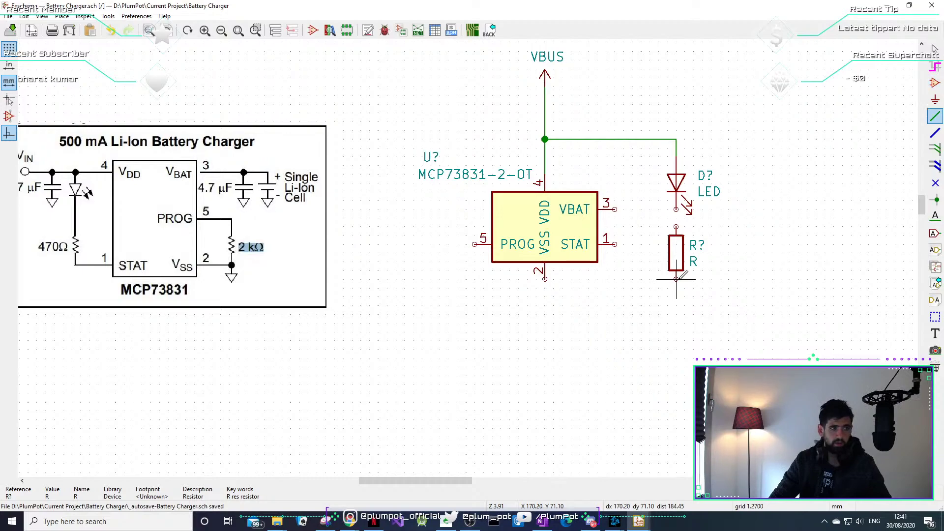
left_click(633, 296)
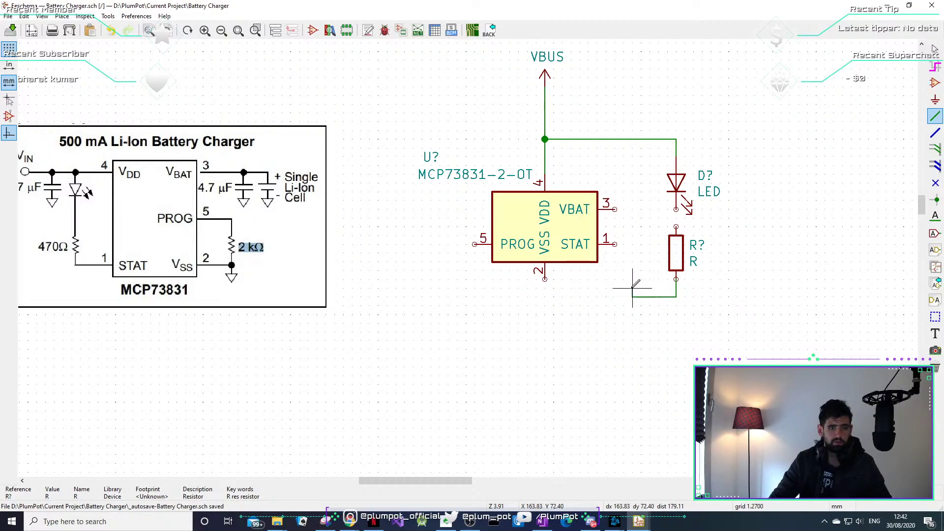
left_click(615, 244)
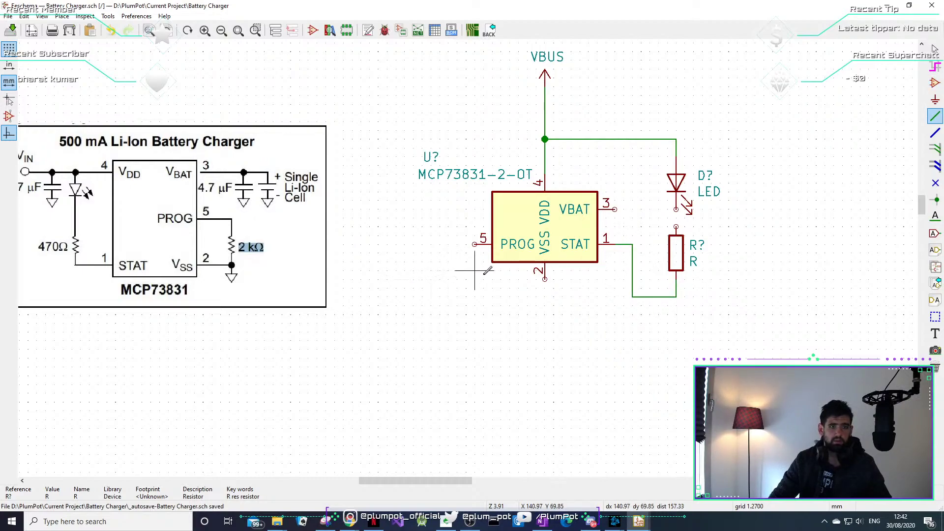
key("Escape")
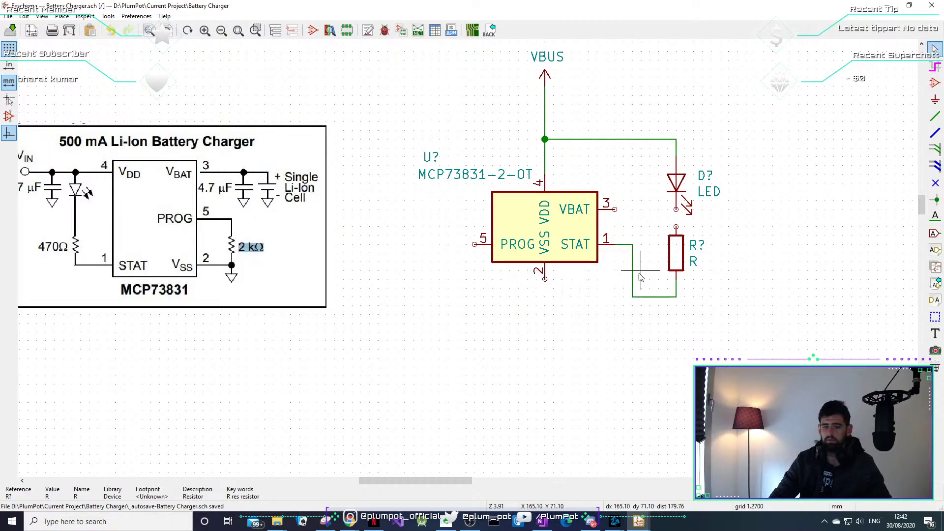
Set the resistor's value to 2k and wire its upper pin to the LED's cathode.
middle_click_drag(653, 271, 665, 295)
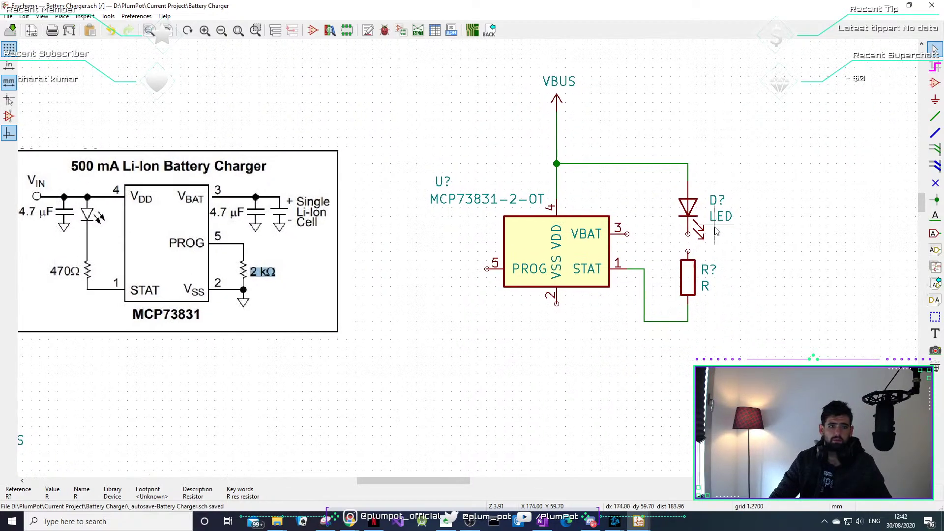
middle_click_drag(714, 226, 701, 226)
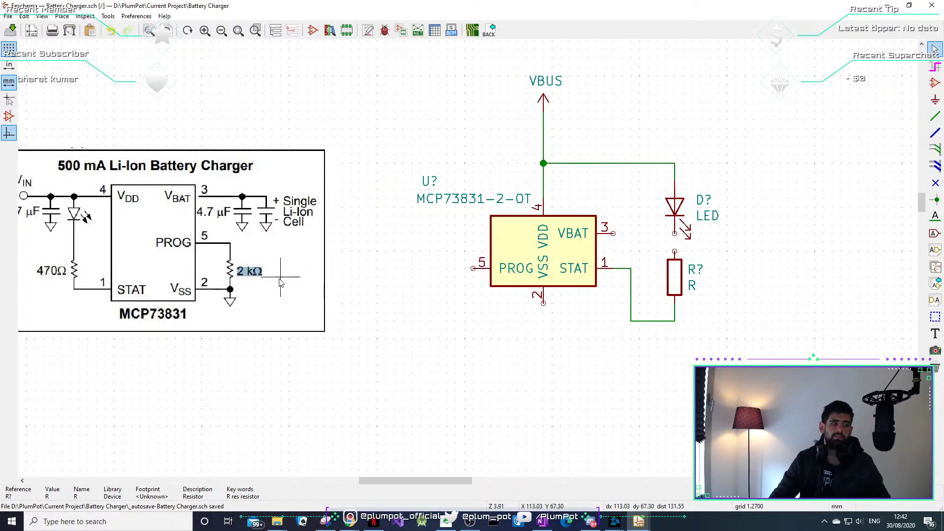
middle_click_drag(280, 277, 329, 286)
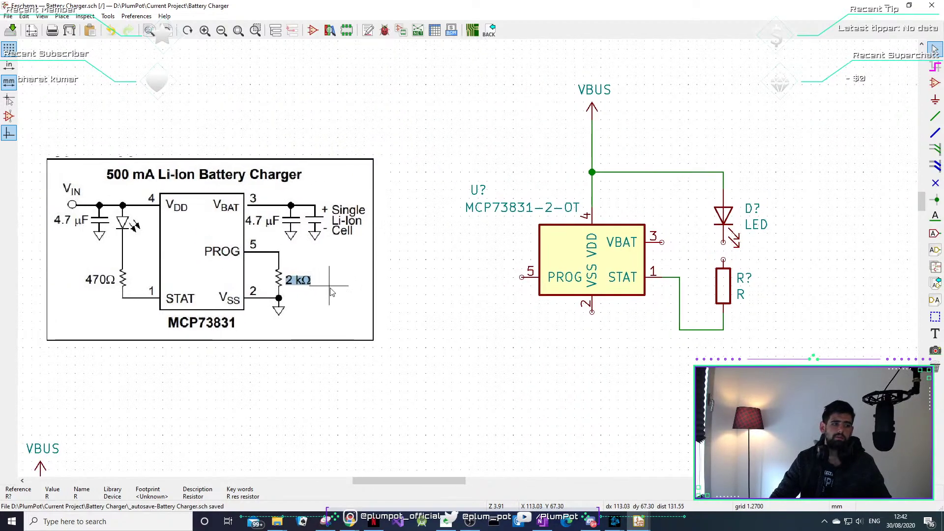
left_click(734, 285)
left_click(729, 284)
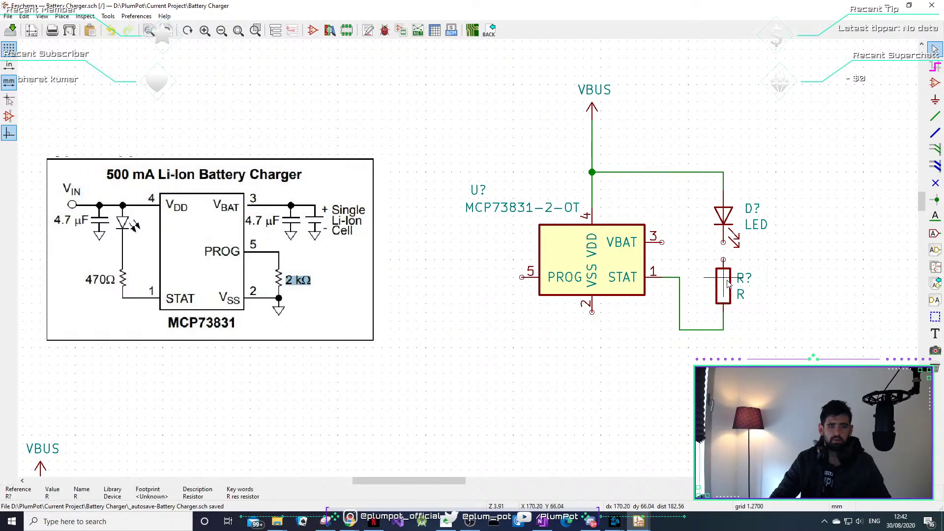
double_click(721, 295)
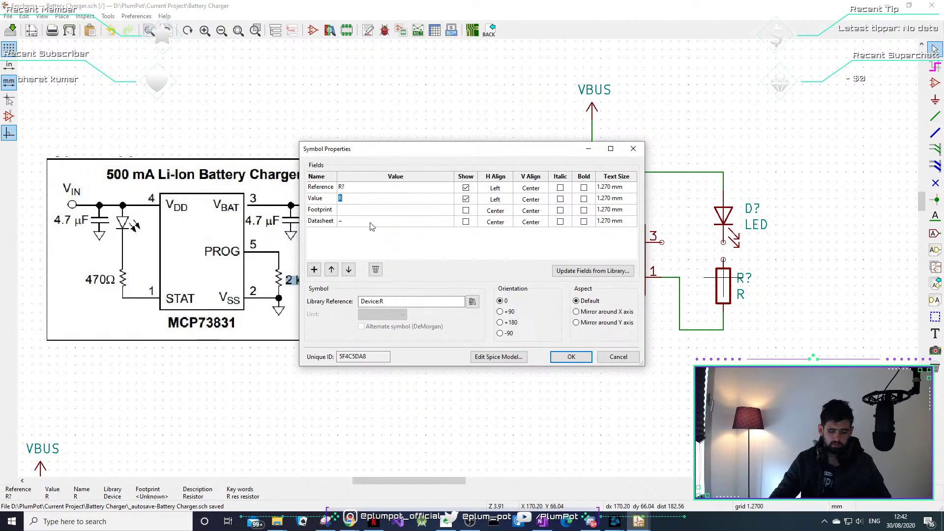
type("2k")
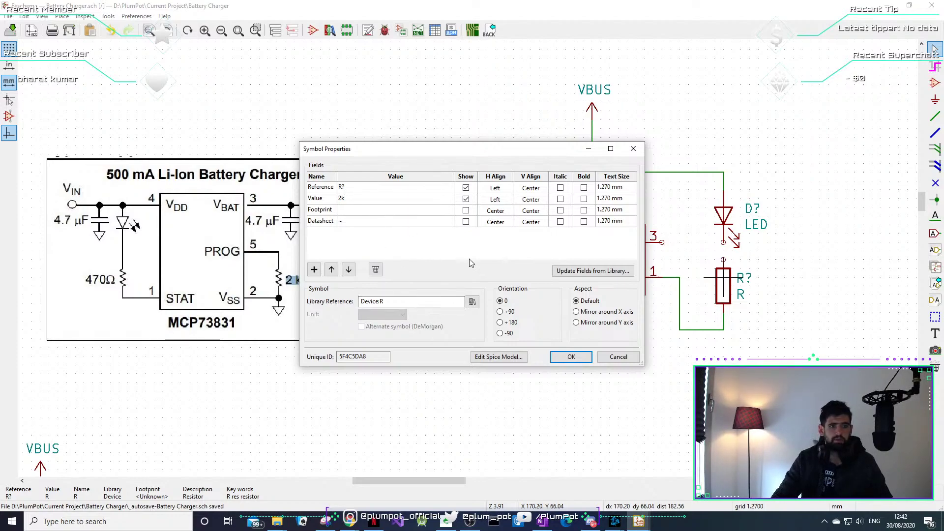
left_click(563, 355)
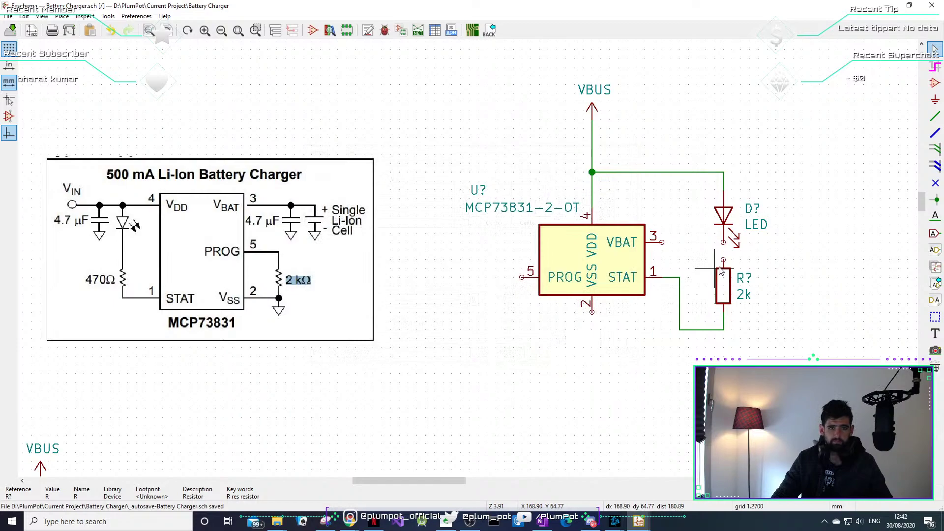
key("w")
left_click(723, 242)
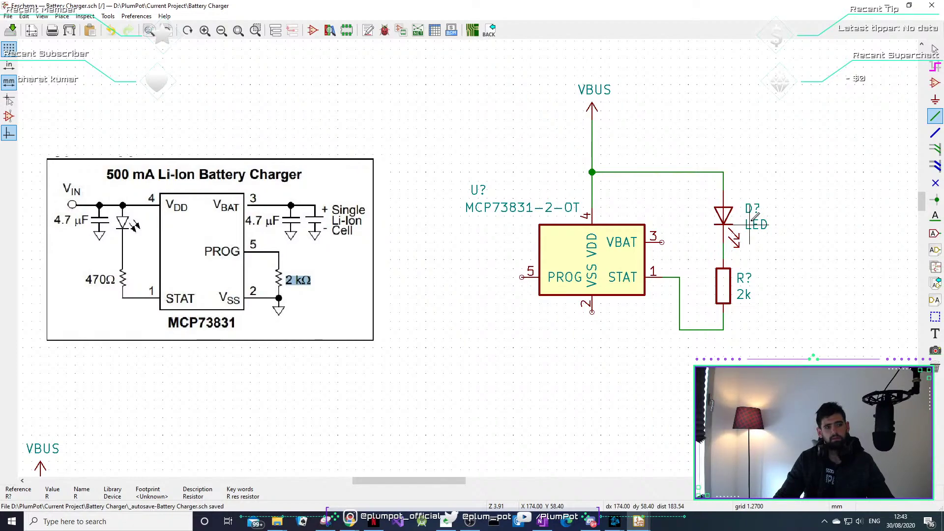
Delete the wires joining the LED and resistor to VDD and STAT, and move both parts between the reference image and the chip.
key("Escape")
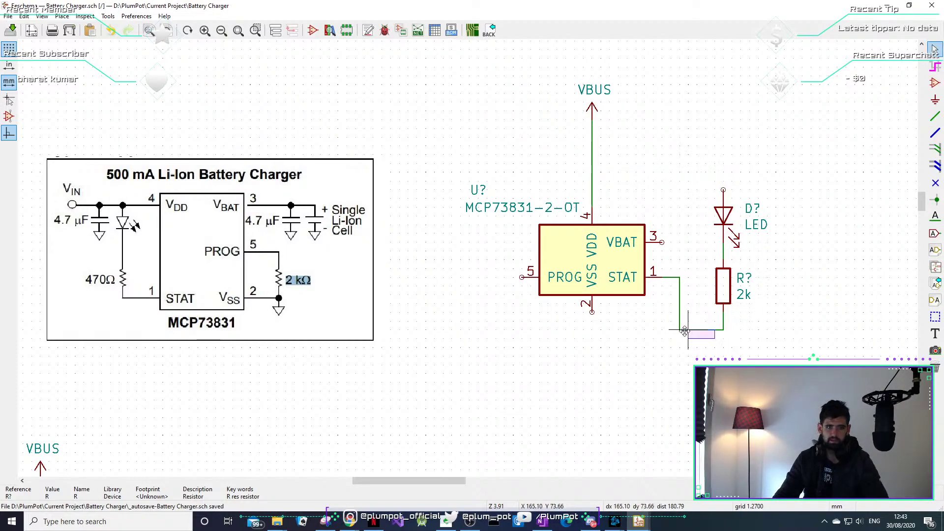
key("m")
key("Delete")
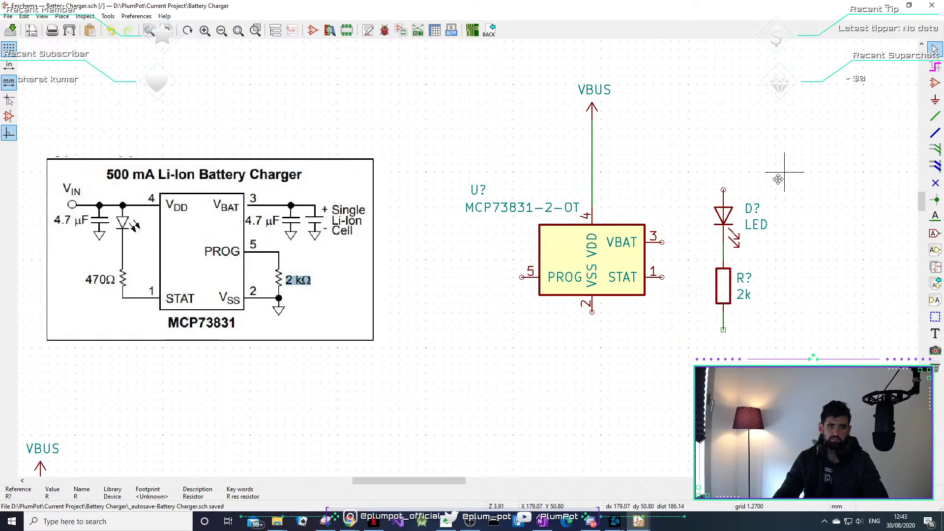
left_click_drag(783, 164, 685, 337)
key("m")
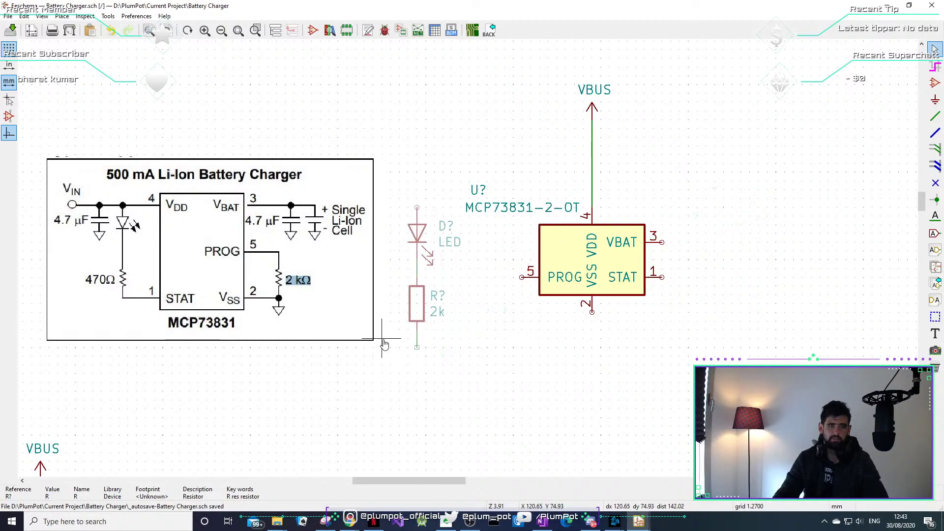
left_click(384, 344)
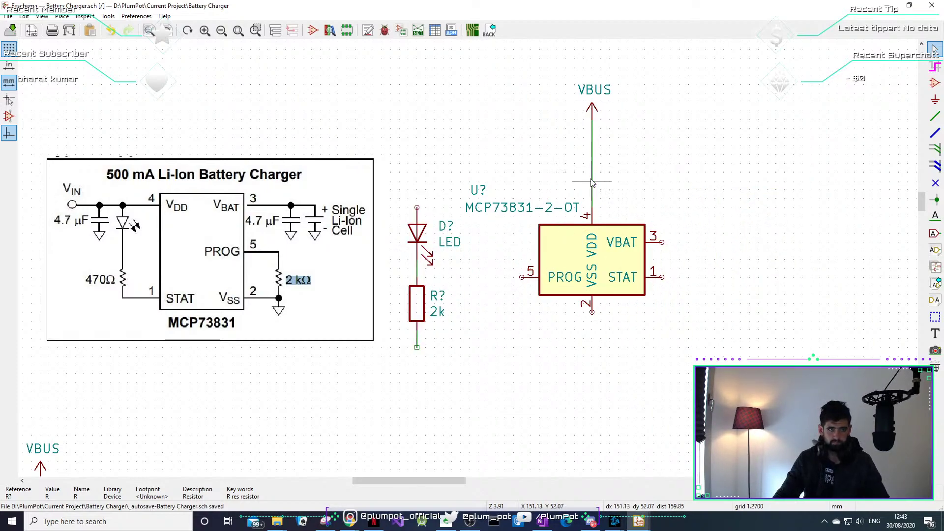
Wire the LED's anode to the line between VBUS and VDD pin 4, and the resistor's lower end to VSS pin 2.
key("w")
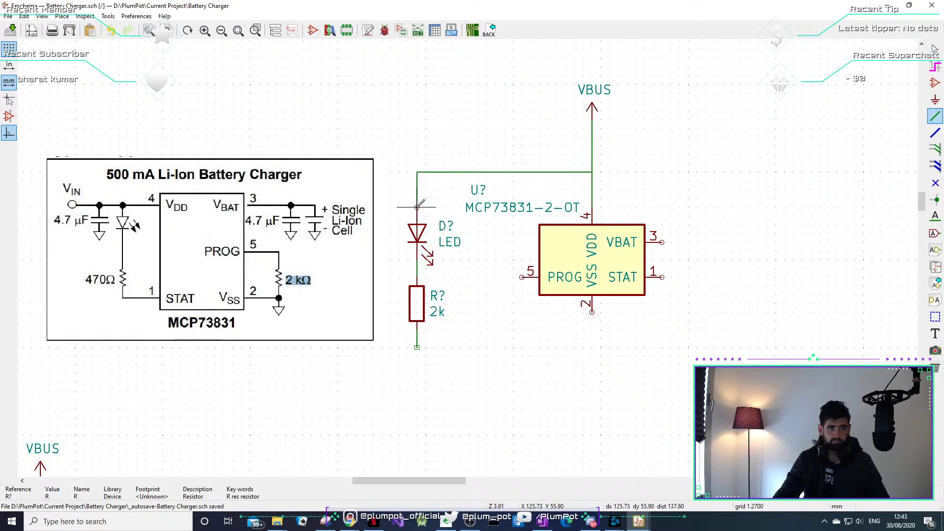
left_click(417, 206)
left_click(417, 347)
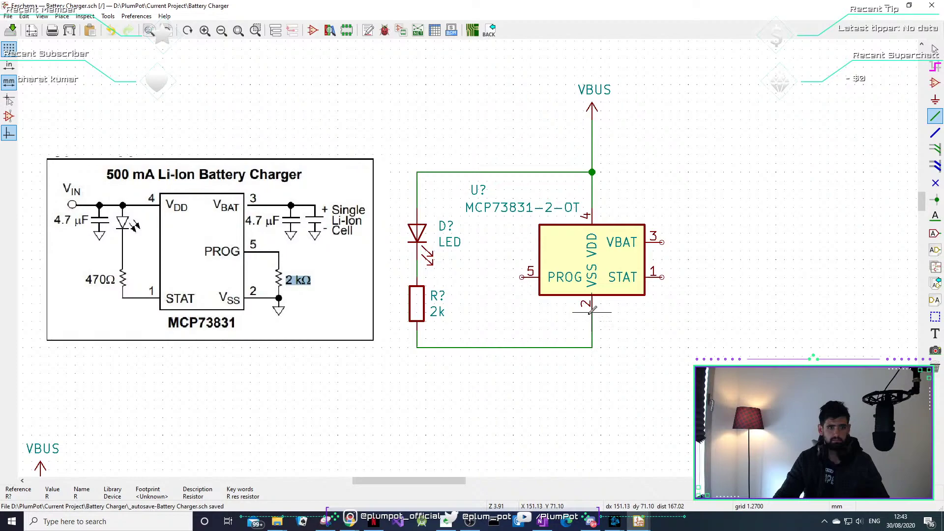
left_click(592, 311)
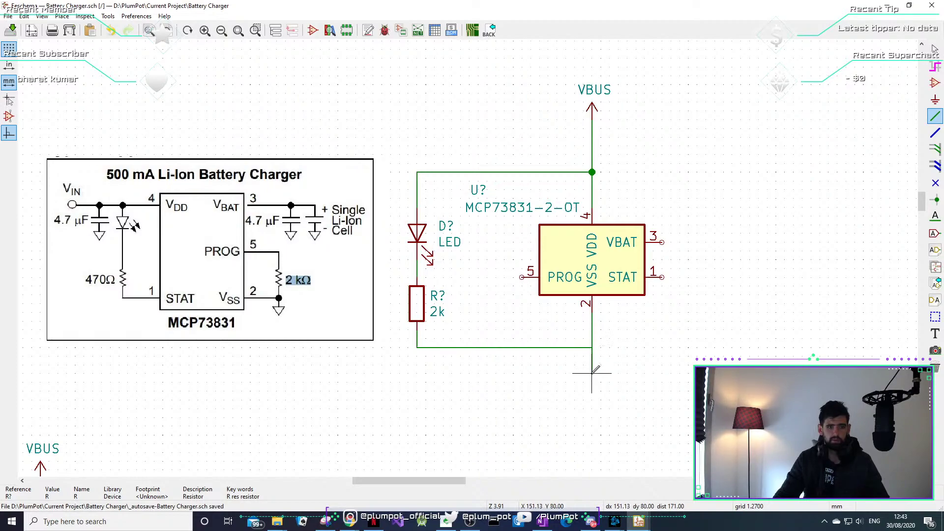
Paste a copy of the USB_B_Micro connector's GND symbol below VSS pin 2 and wire it to that pin's line.
scroll(591, 372, "down", 3)
scroll(245, 452, "up", 3)
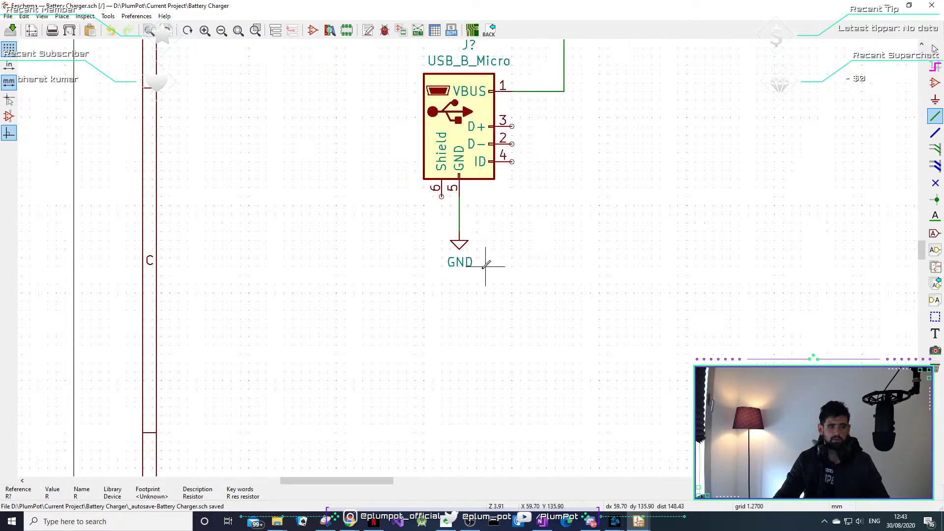
key("Escape")
left_click_drag(485, 275, 452, 241)
key("ctrl+c")
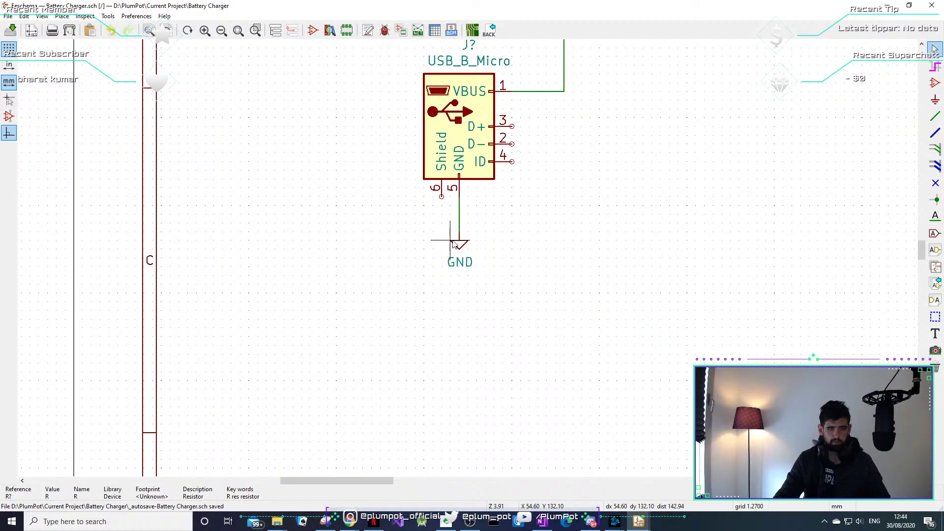
scroll(548, 222, "down", 1)
left_click(581, 223)
middle_click_drag(768, 148, 468, 269)
scroll(574, 162, "down", 1)
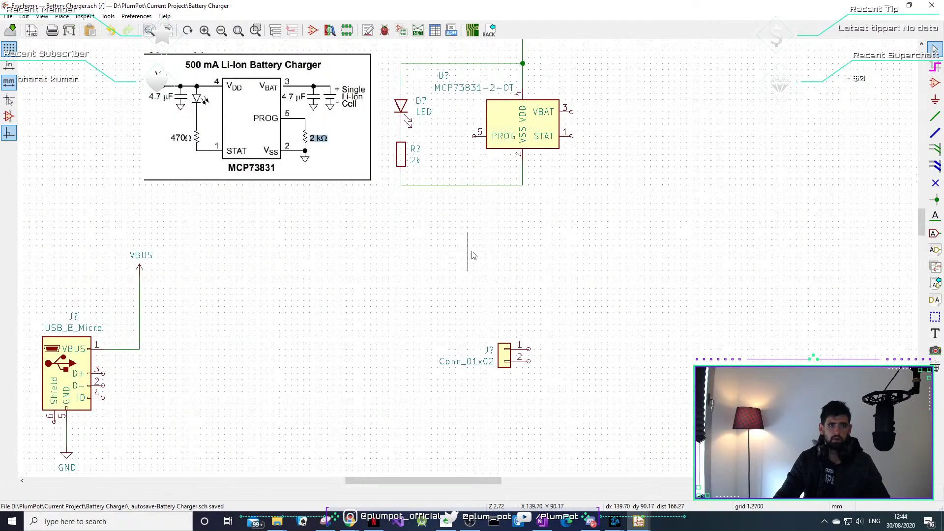
middle_click_drag(553, 264, 544, 307)
scroll(512, 276, "up", 1)
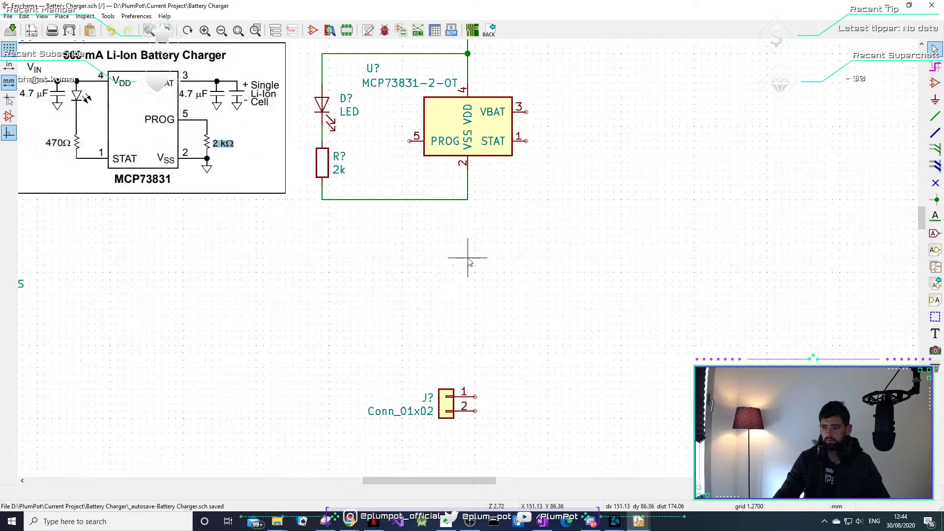
scroll(468, 259, "up", 2)
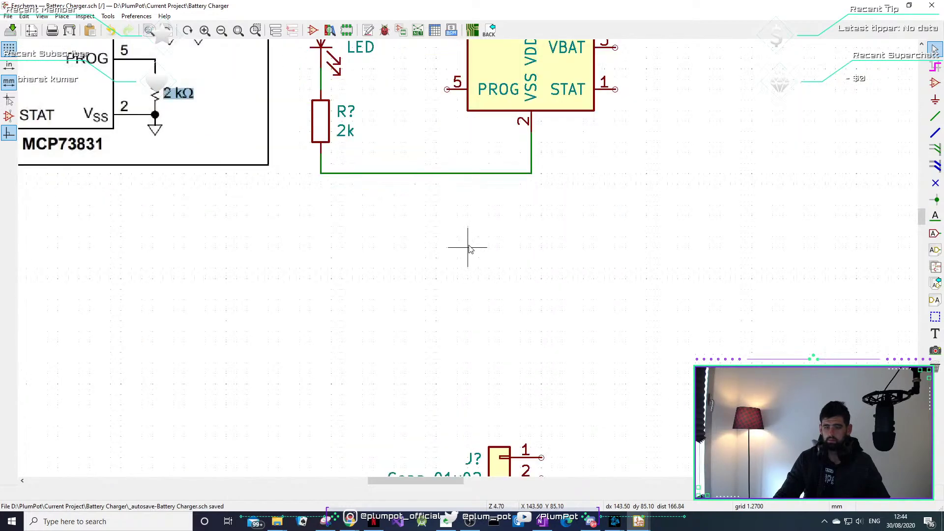
scroll(470, 240, "up", 1)
scroll(564, 198, "down", 4)
scroll(461, 270, "up", 1)
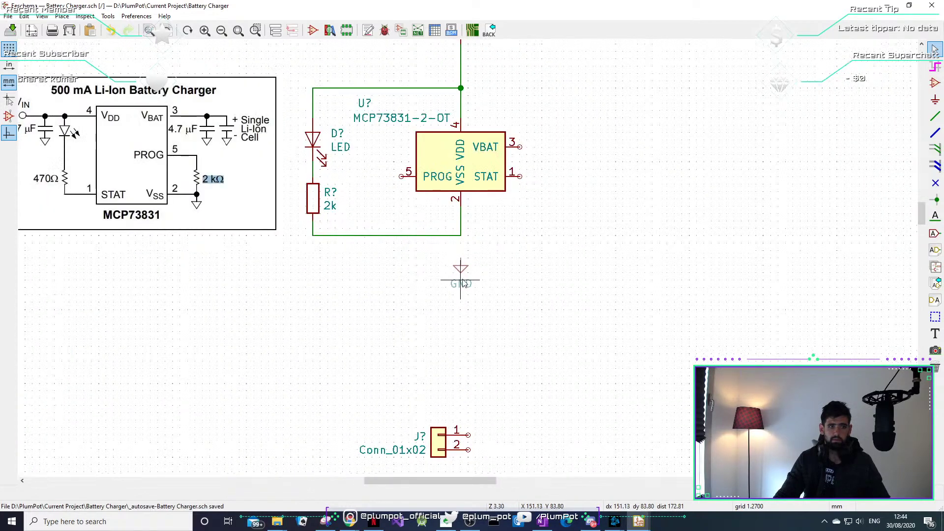
left_click(462, 282)
key("w")
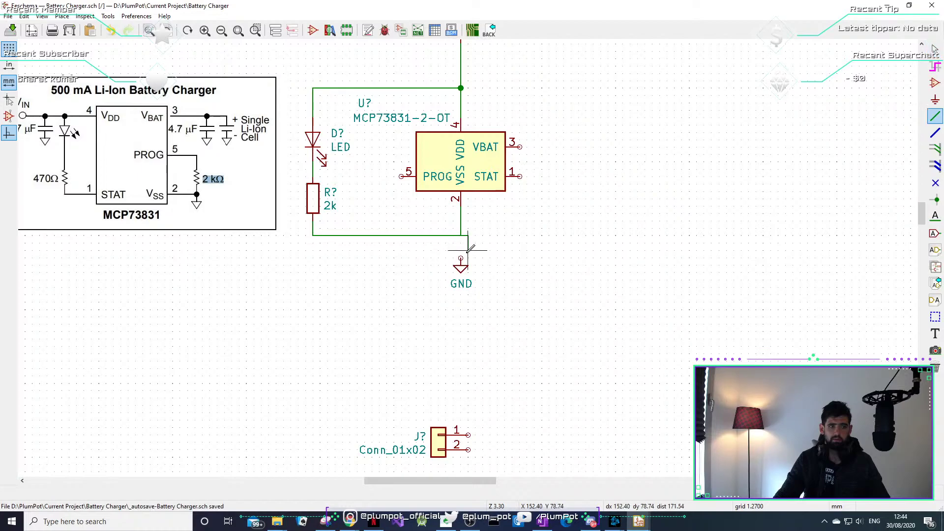
left_click(461, 257)
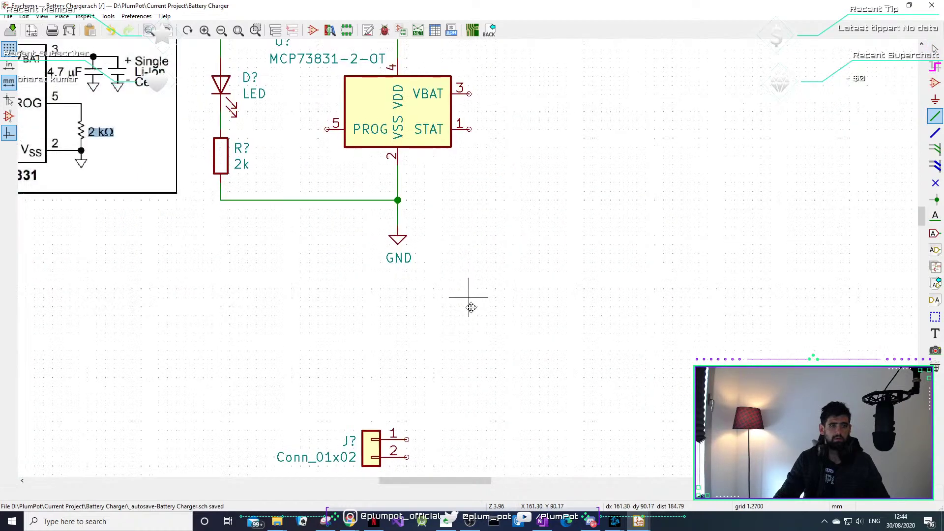
Delete the horizontal wire between the resistor's lower end and the VSS line.
scroll(514, 270, "up", 1)
scroll(473, 331, "down", 5)
scroll(471, 254, "up", 2)
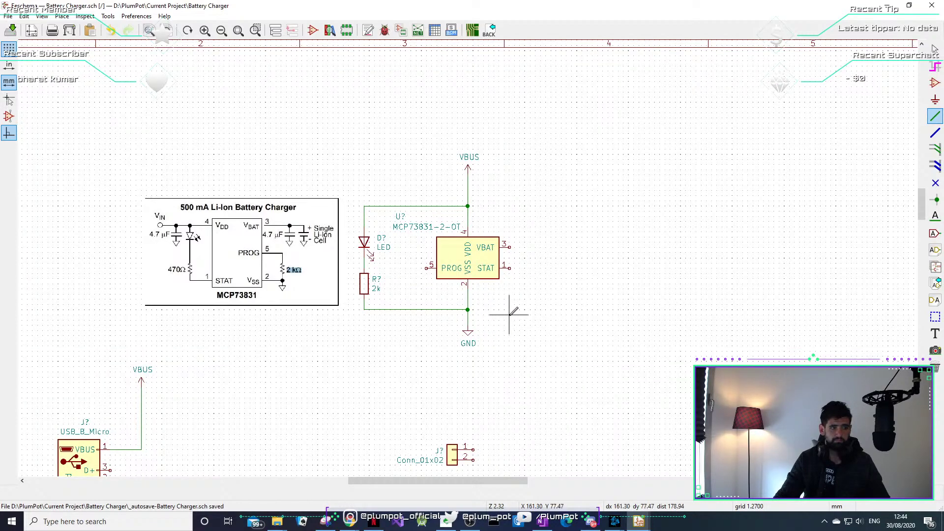
middle_click_drag(514, 313, 532, 302)
scroll(522, 298, "up", 1)
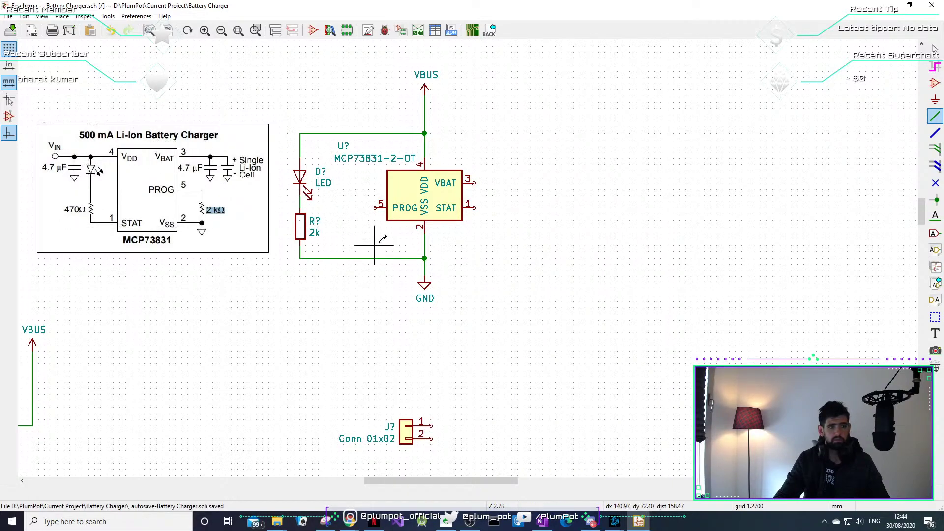
left_click(387, 265)
key("Delete")
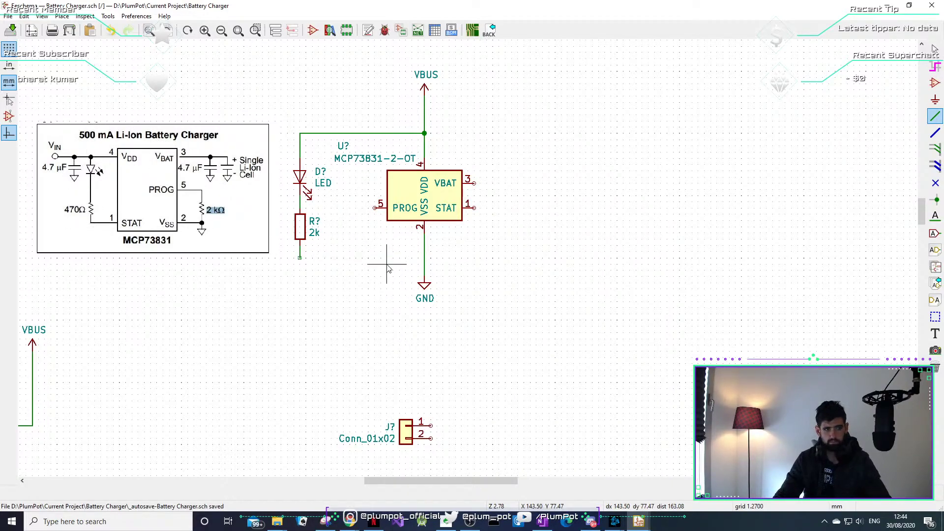
Wire the resistor's lower end to STAT pin 1, routing the wire underneath the GND symbol.
left_click(299, 258)
left_click(299, 320)
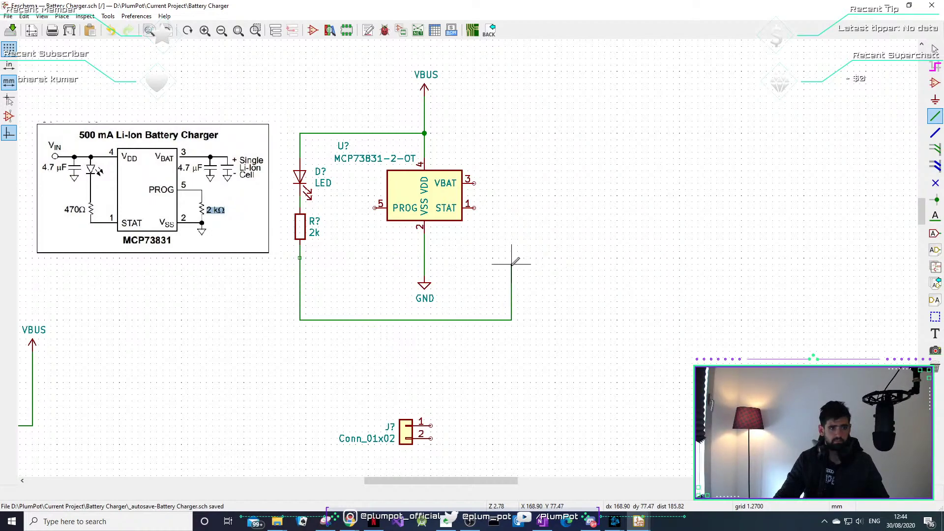
left_click(511, 208)
left_click(474, 208)
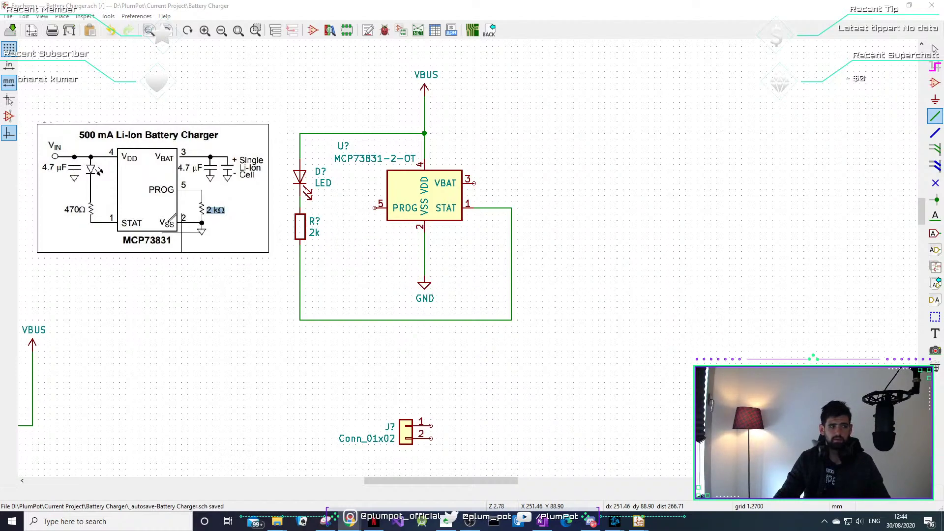
middle_click_drag(166, 214, 338, 242)
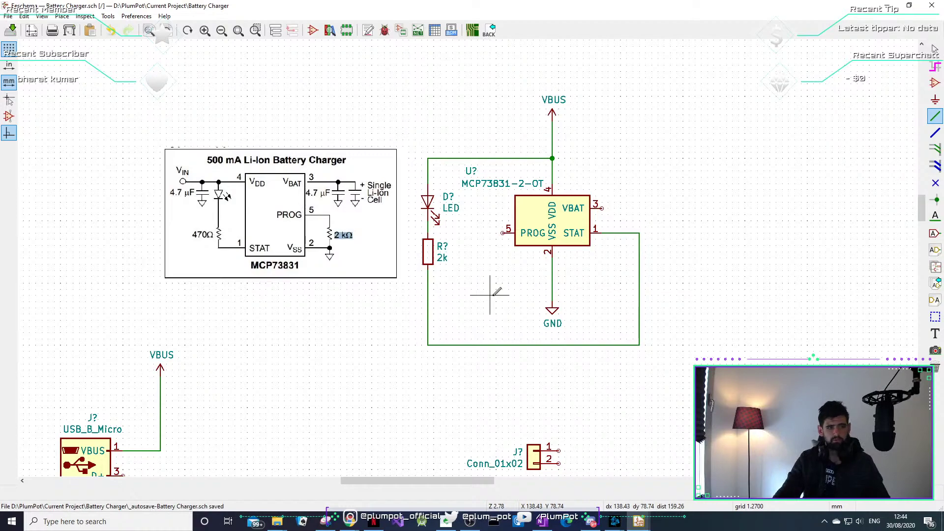
middle_click_drag(691, 270, 639, 275)
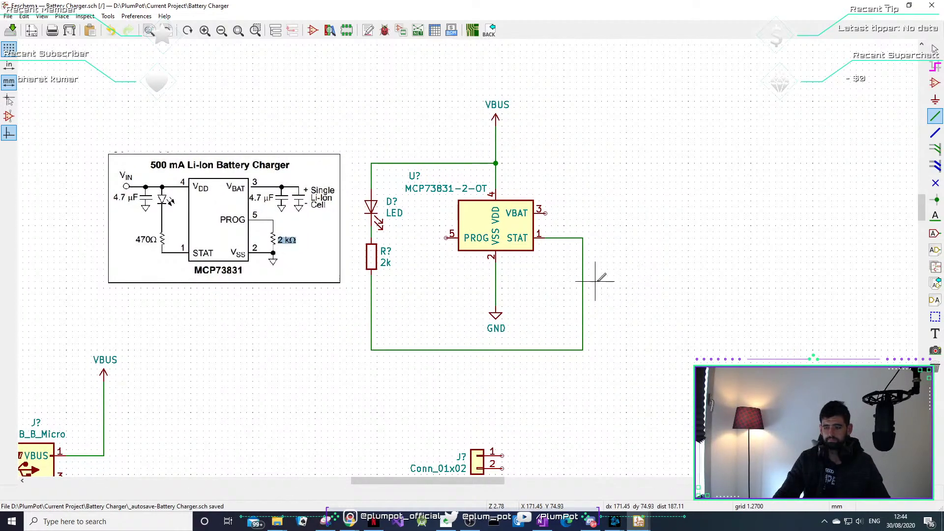
left_click(545, 213)
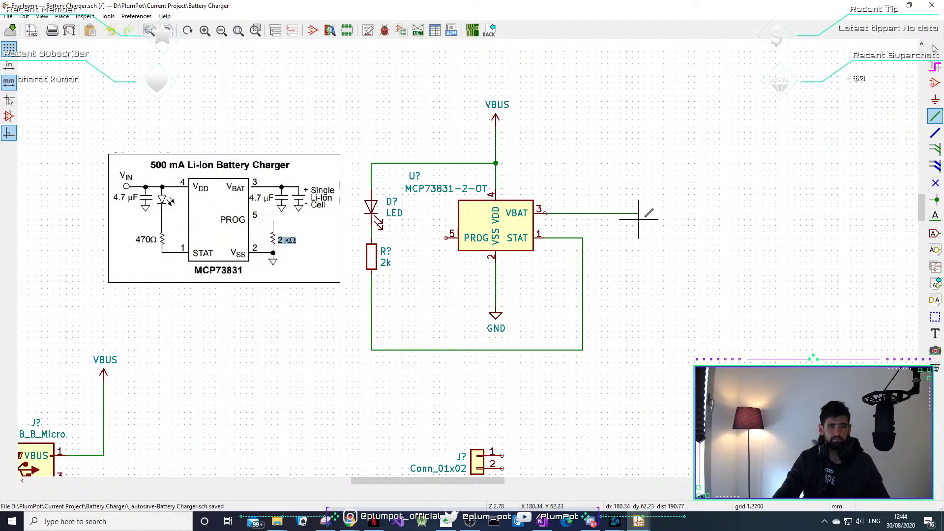
double_click(701, 213)
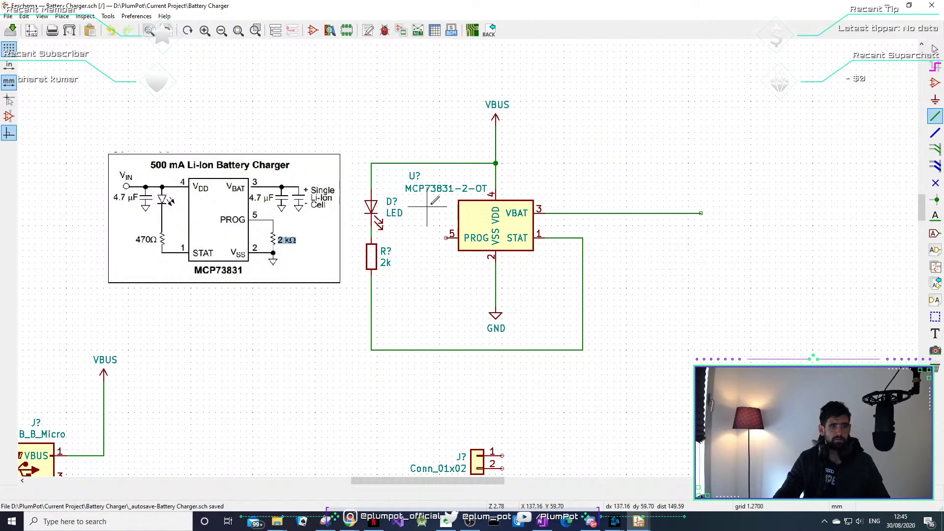
key("Escape")
left_click_drag(725, 201, 675, 232)
key("Delete")
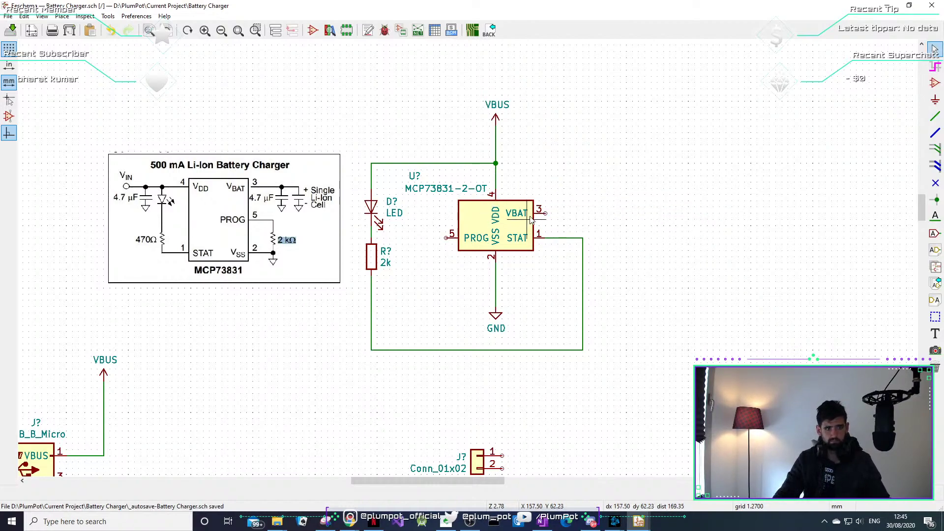
Draw a wire from VBAT pin 3 away from the chip and turn it upward to an open end.
key("w")
left_click(546, 213)
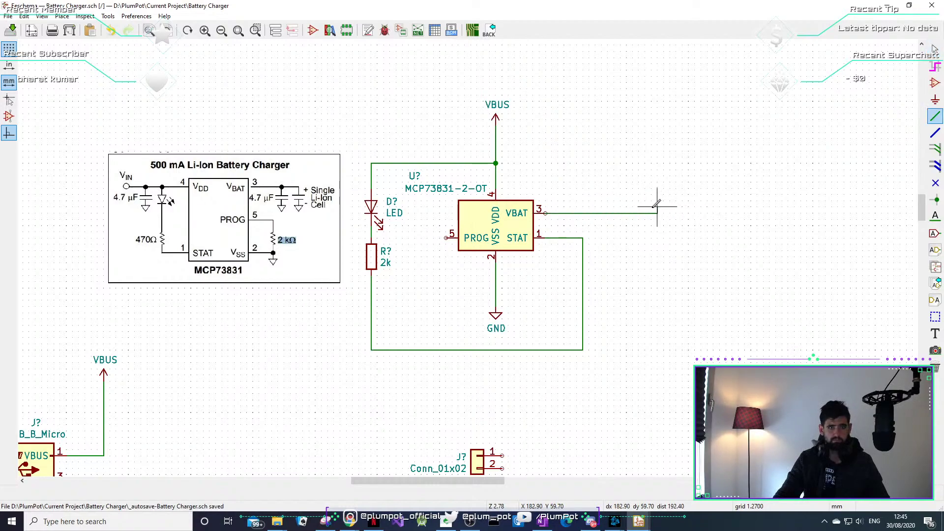
double_click(638, 187)
Place a V_BATT power symbol above the open end of the VBAT wire and wire the two together.
key("p")
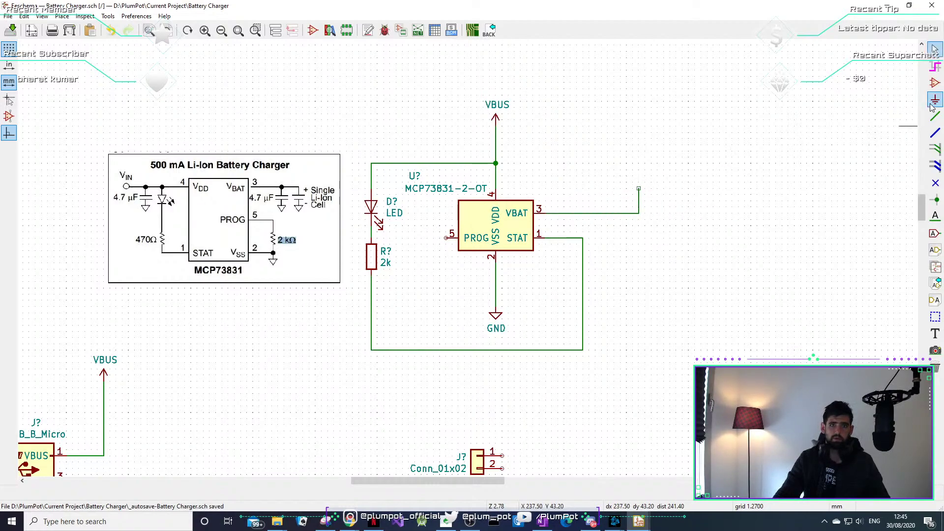
left_click(714, 138)
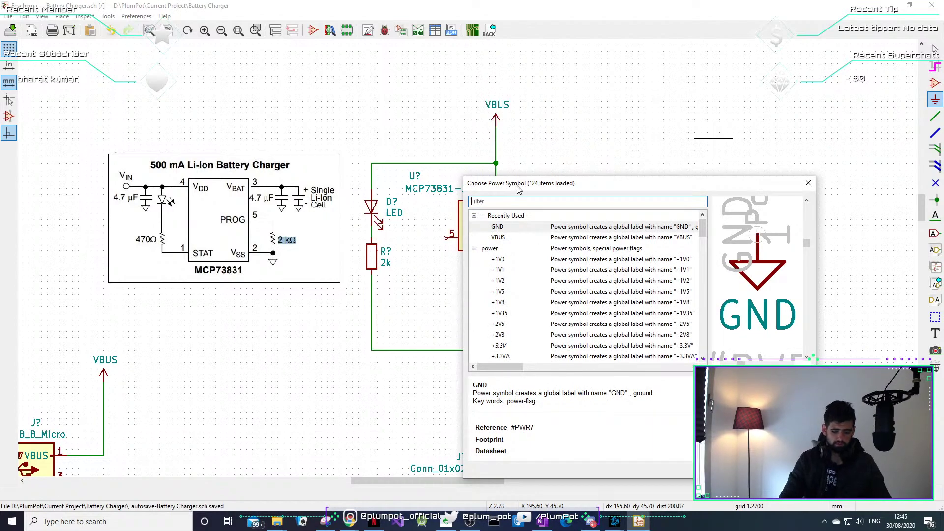
type("V_b")
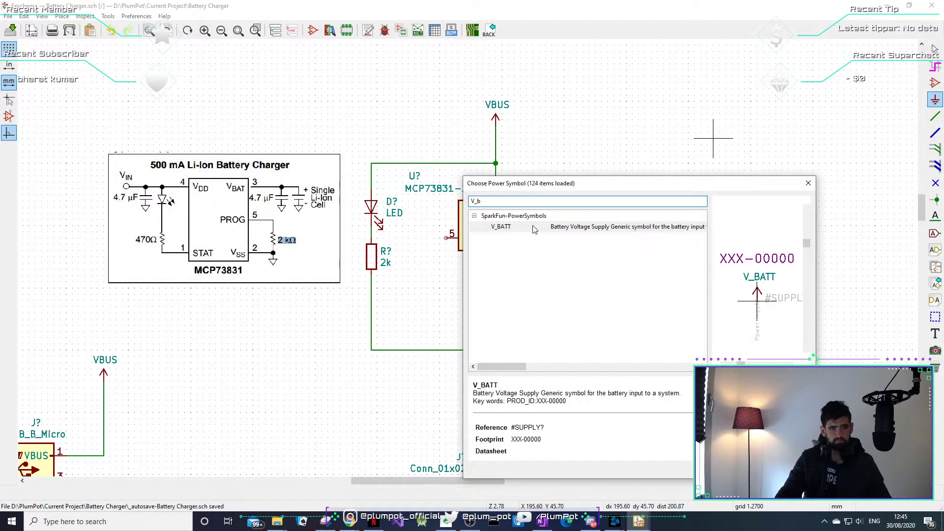
key("Down")
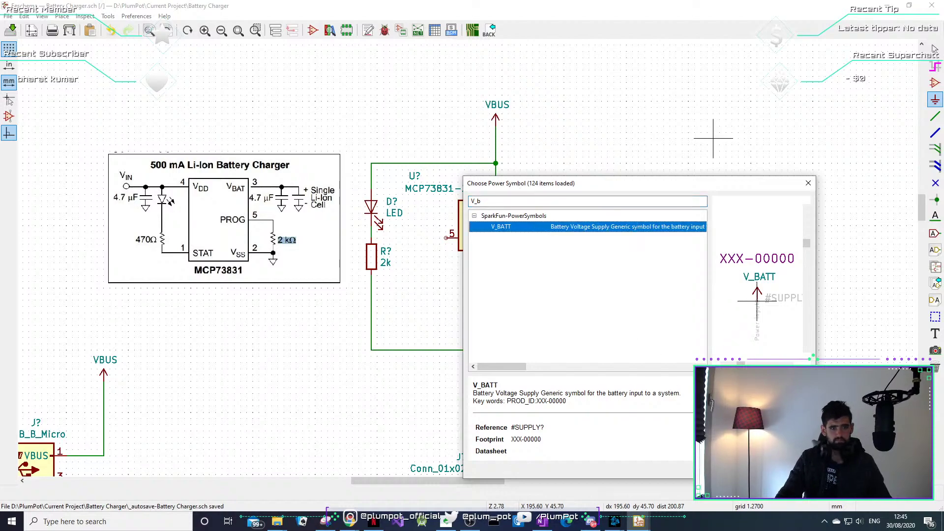
key("Return")
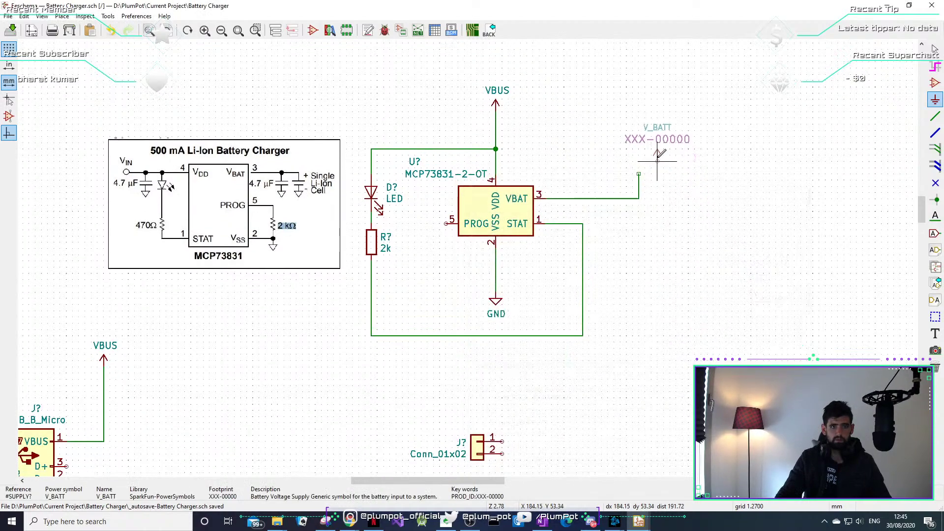
left_click(638, 147)
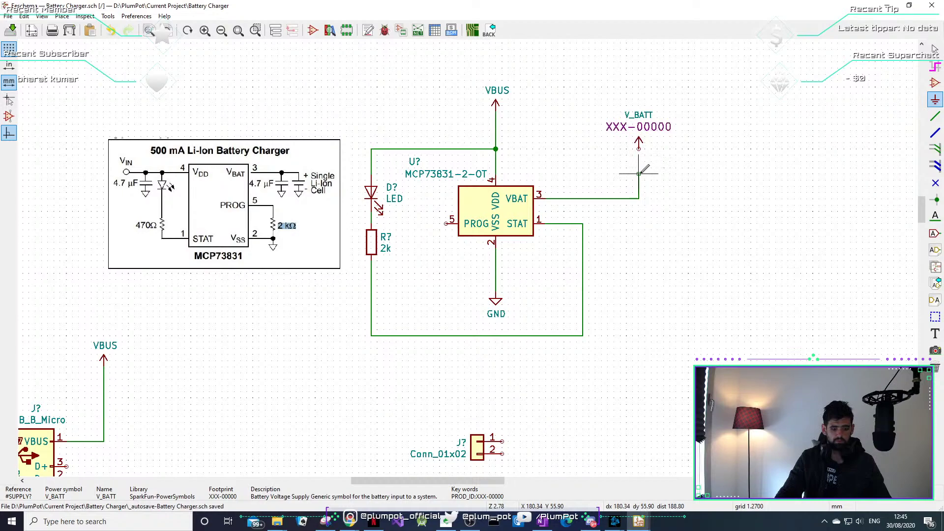
key("w")
left_click(638, 147)
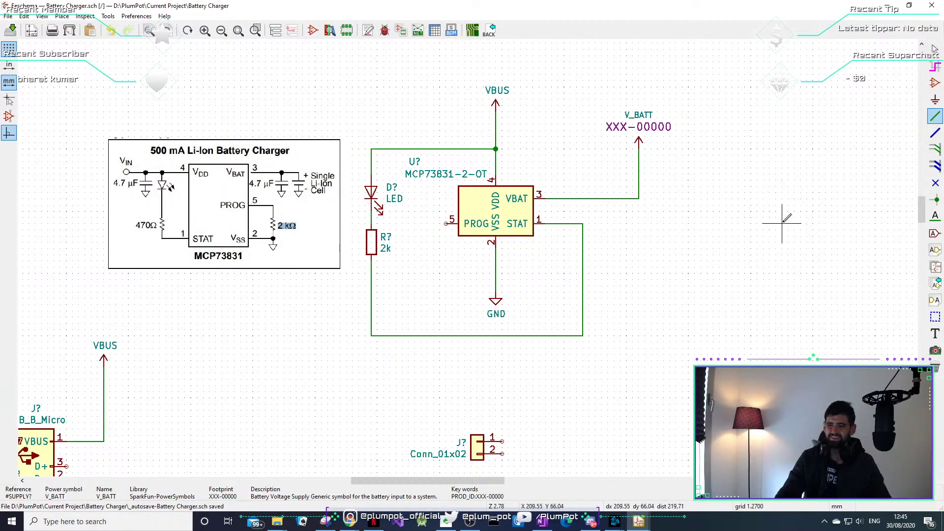
mouse_move(371, 331)
middle_mouse_down()
mouse_move(363, 328)
mouse_move(375, 316)
middle_mouse_up()
middle_click_drag(415, 371, 425, 313)
middle_click_drag(286, 385, 405, 371)
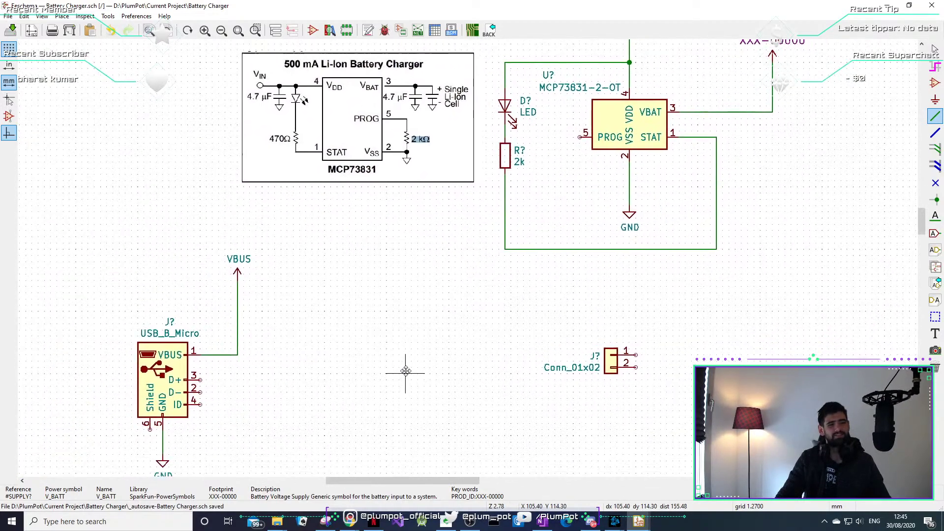
scroll(405, 372, "down", 1)
scroll(598, 263, "up", 4)
scroll(476, 254, "down", 3)
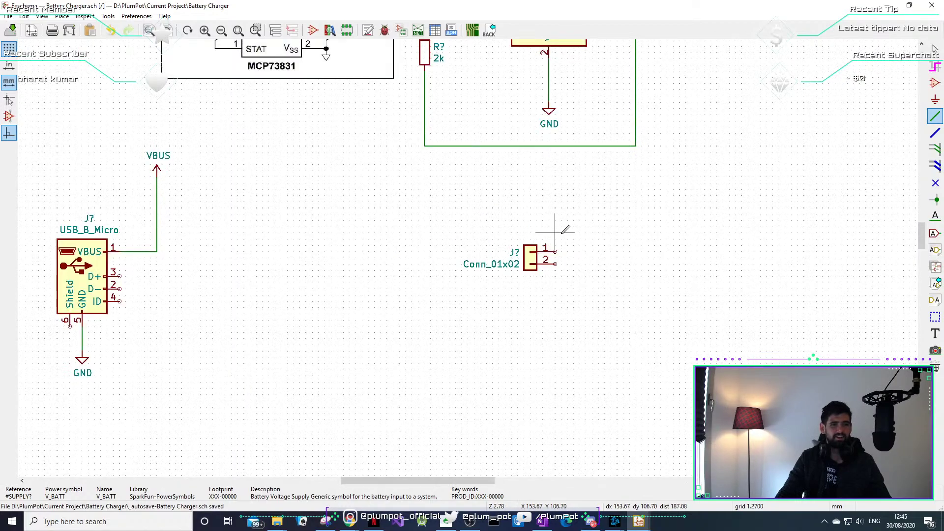
Draw a wire from PROG pin 5 away from the chip and turn it downward to an open end.
middle_click_drag(559, 233, 431, 351)
middle_click_drag(570, 219, 524, 342)
middle_click_drag(347, 268, 448, 233)
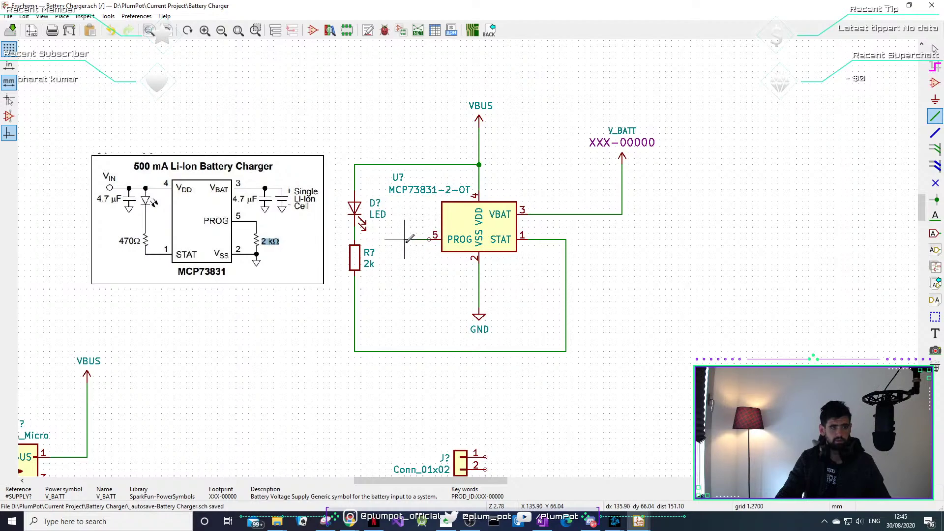
key("Escape")
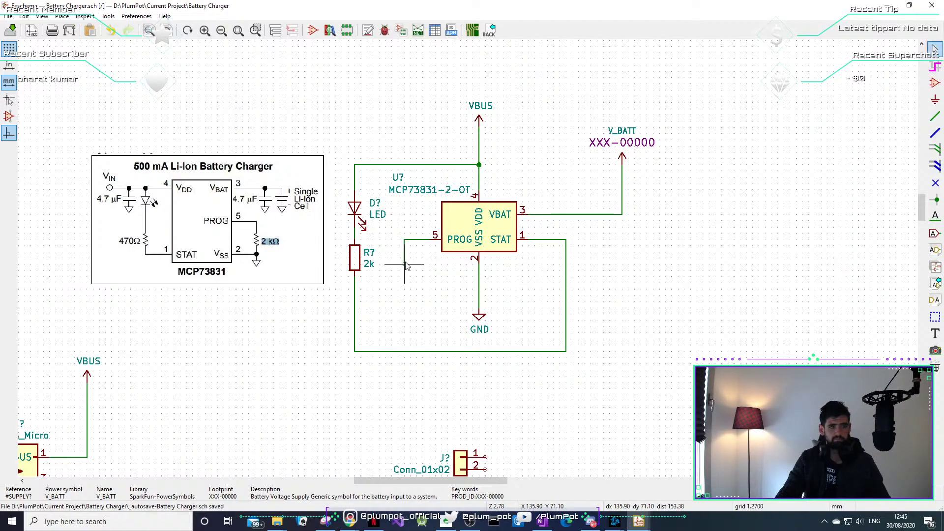
Set the value of the resistor under the LED to 470R.
left_click(354, 260)
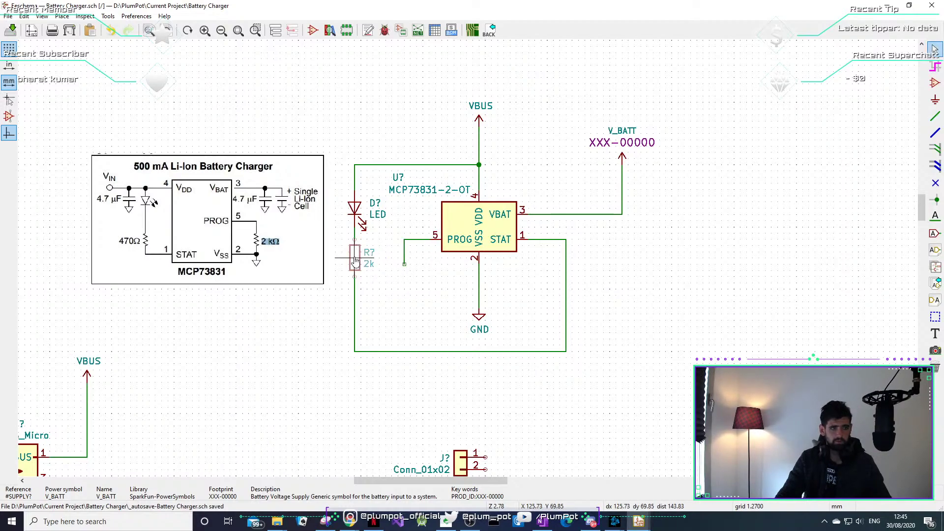
key("Escape")
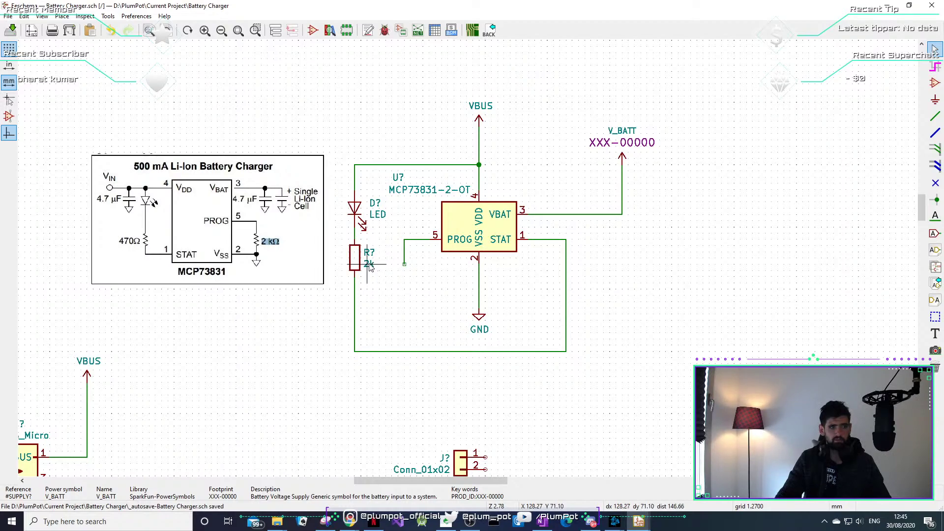
key("c")
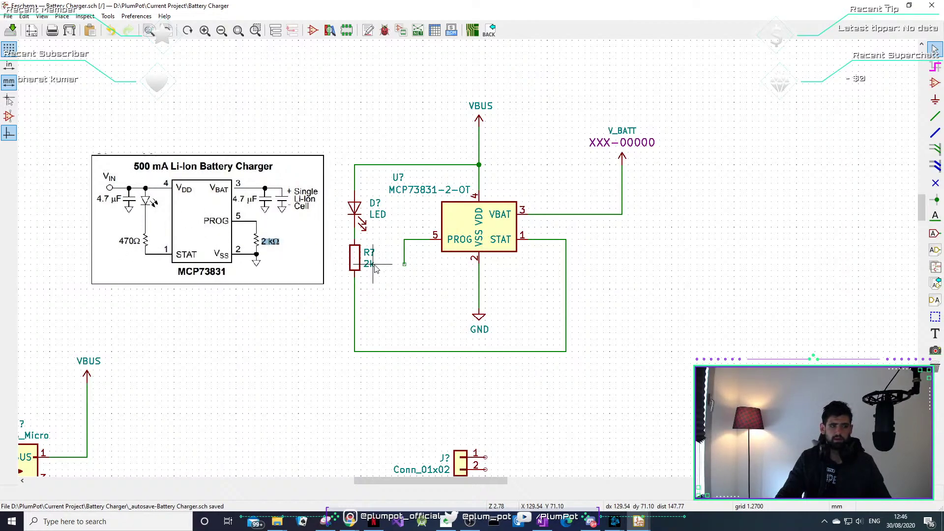
double_click(374, 267)
type("470R")
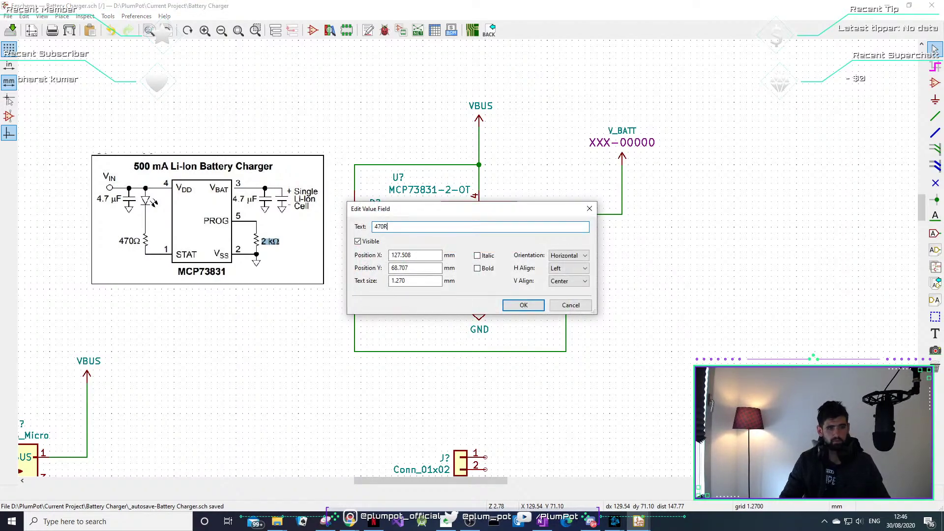
key("Return")
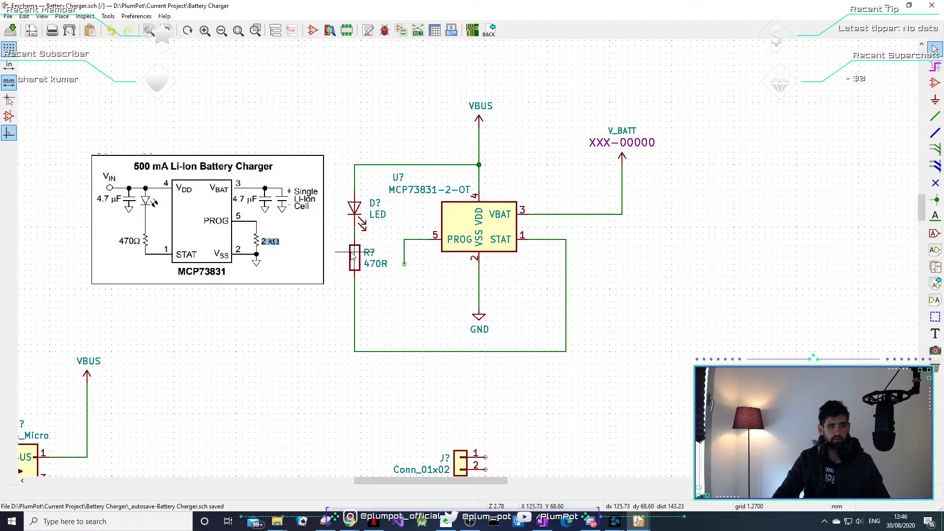
Duplicate the 470R resistor and place the copy just below the open end of the PROG wire.
key("c")
key("Escape")
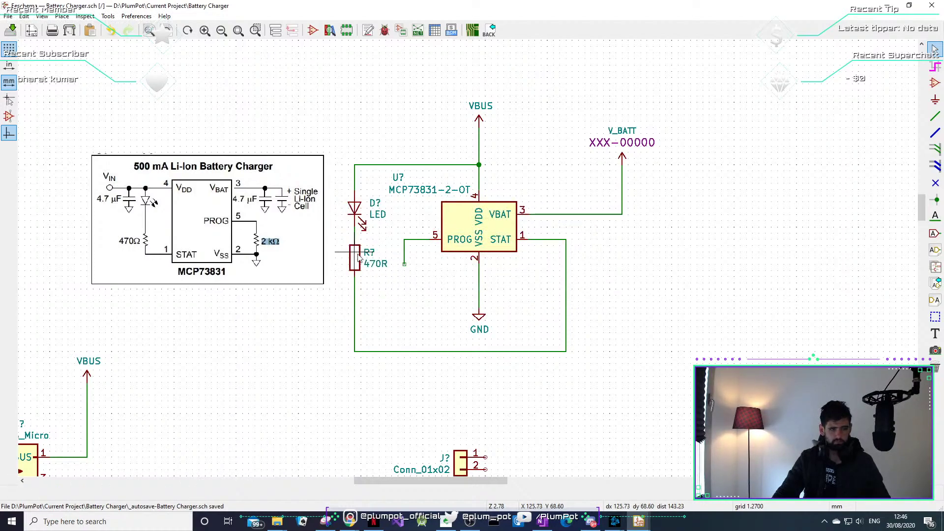
key("c")
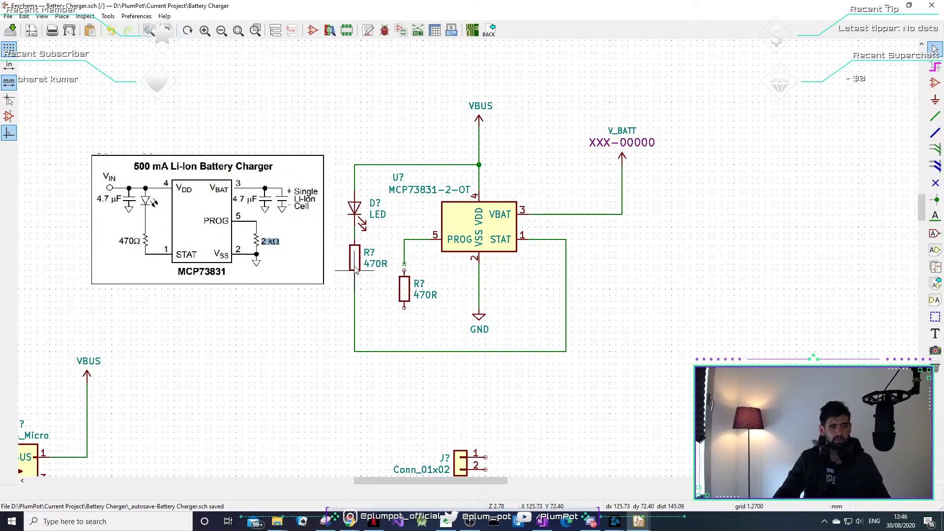
Set the copied resistor's value to 2k and move it up onto the end of the PROG wire.
double_click(417, 285)
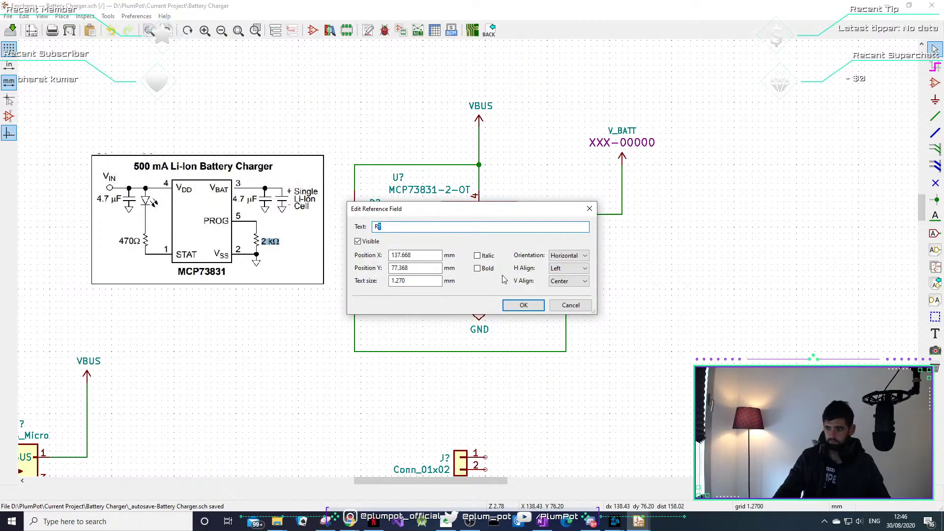
left_click(589, 208)
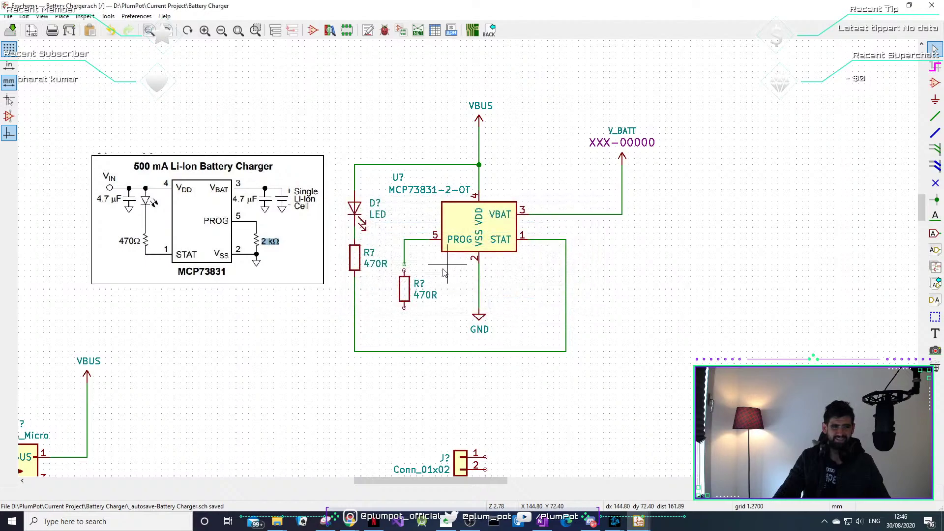
left_click(400, 292)
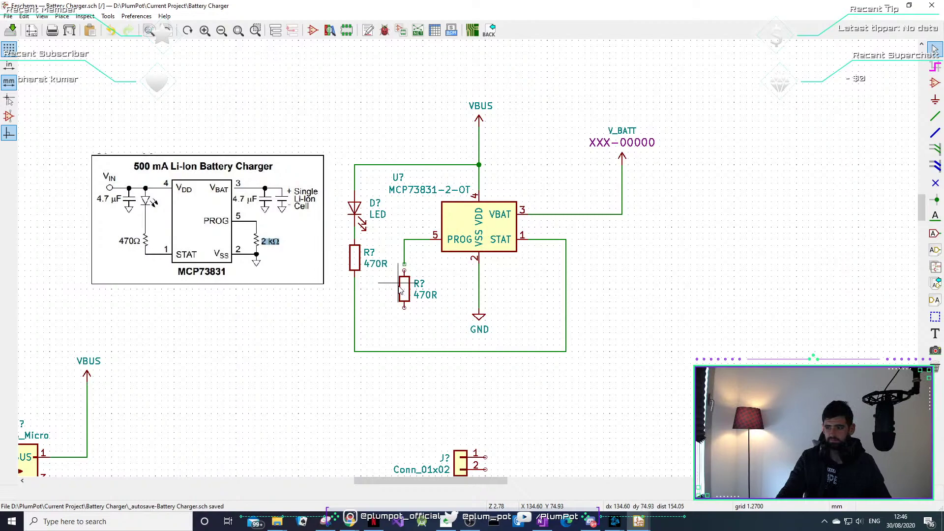
double_click(400, 290)
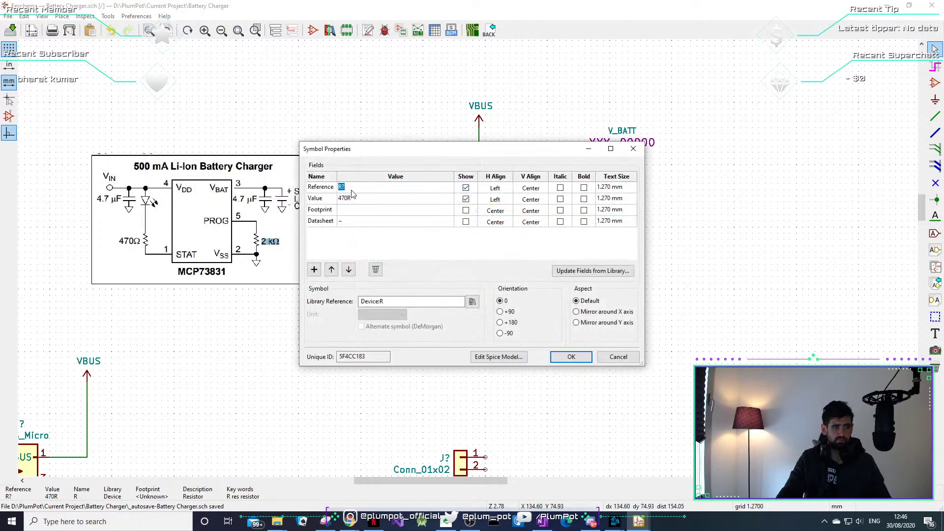
left_click(360, 201)
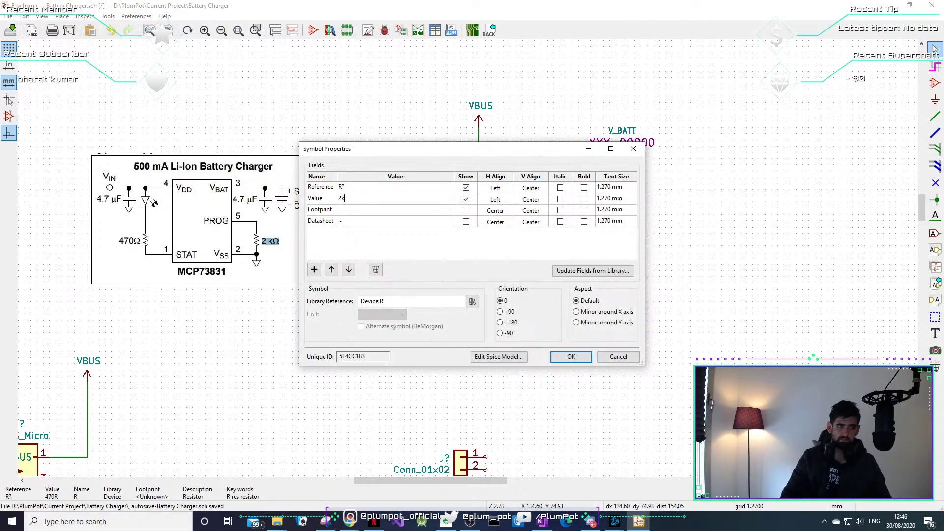
key("Return")
left_click(570, 357)
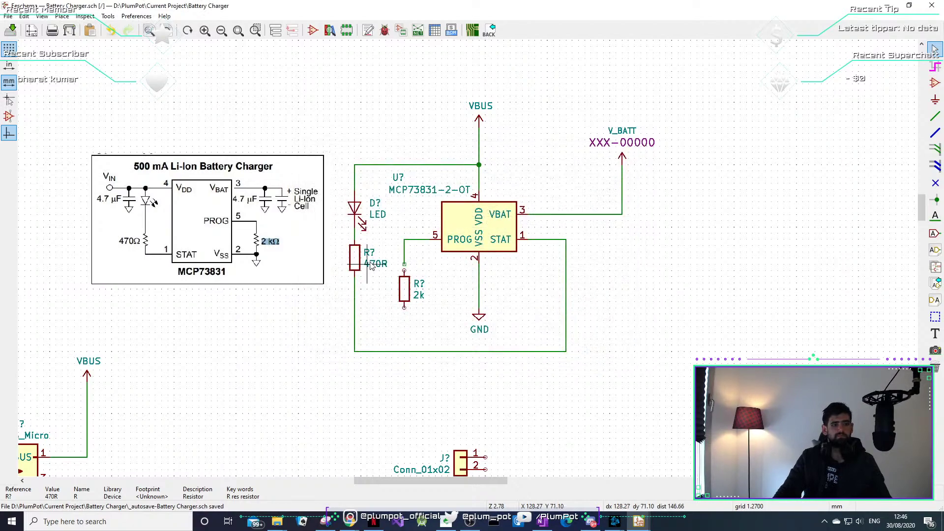
left_click(397, 288)
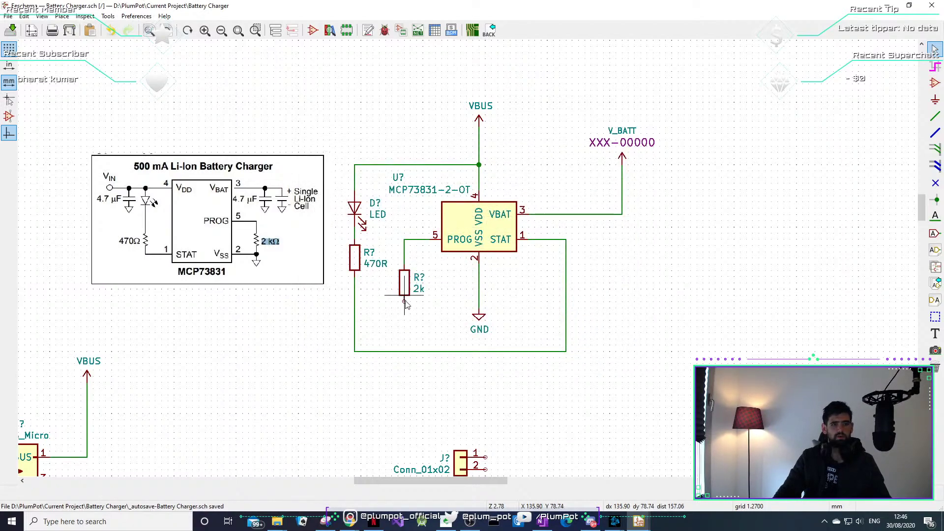
Wire the lower end of the 2k resistor to the VSS line above the GND symbol.
key("w")
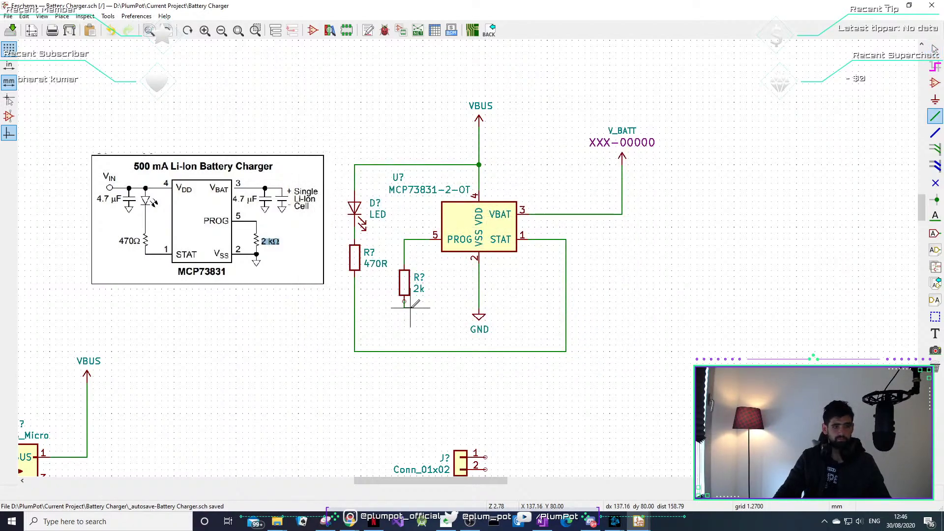
left_click(453, 307)
left_click(479, 296)
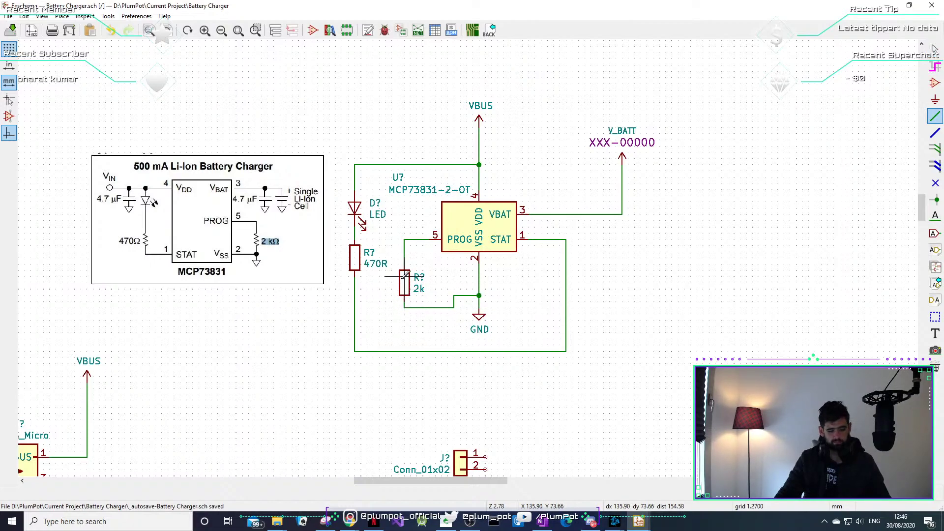
key("Escape")
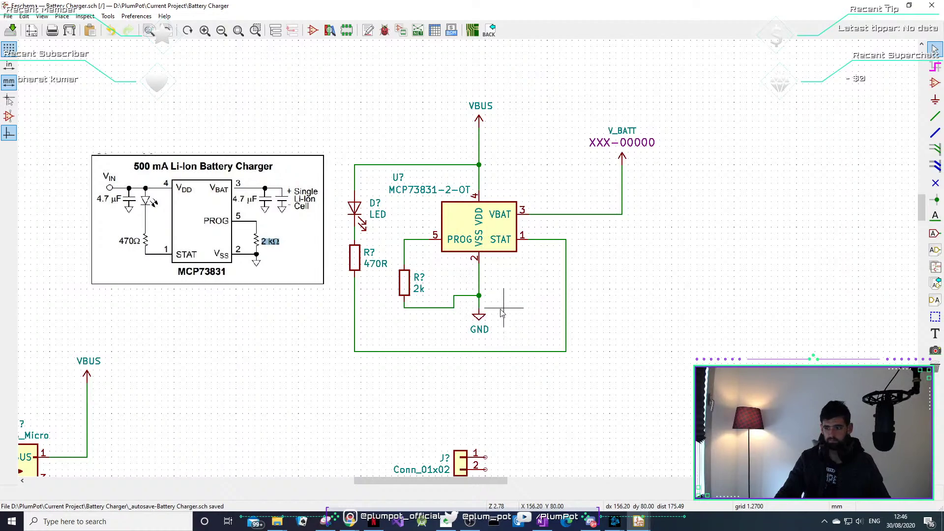
Move the GND symbol down and straighten the 2k resistor's lower wire into one horizontal run to the VSS line.
left_click_drag(479, 317, 476, 339)
left_click(477, 339)
left_click_drag(466, 296, 467, 320)
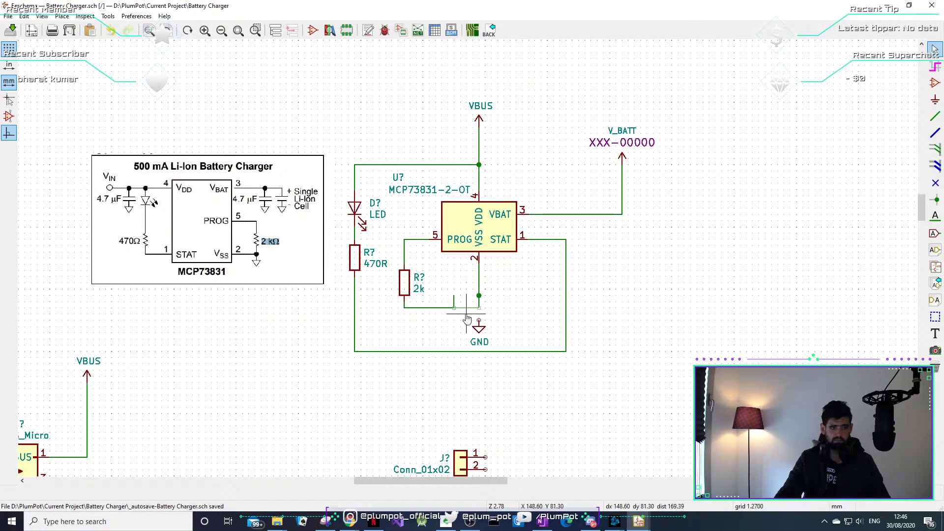
left_click(467, 315)
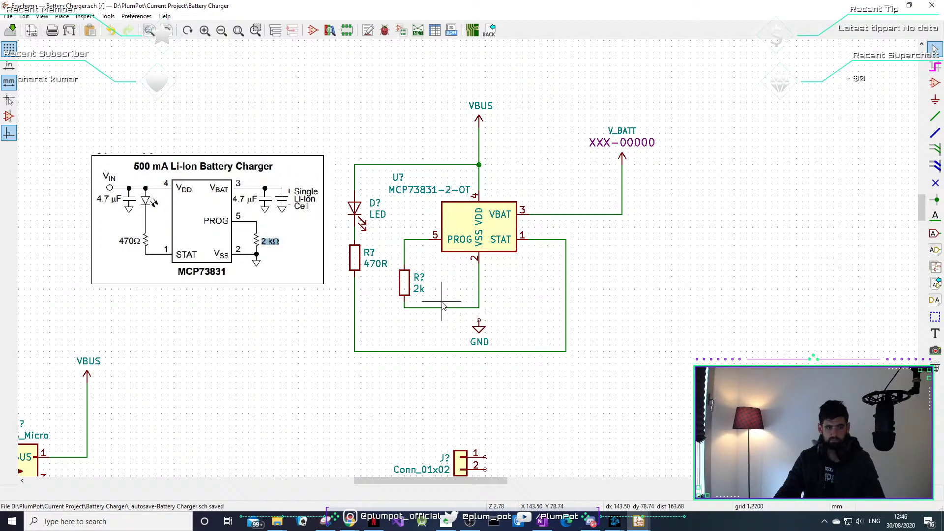
Wire the GND symbol to the corner where the 2k resistor's wire meets the VSS line.
key("w")
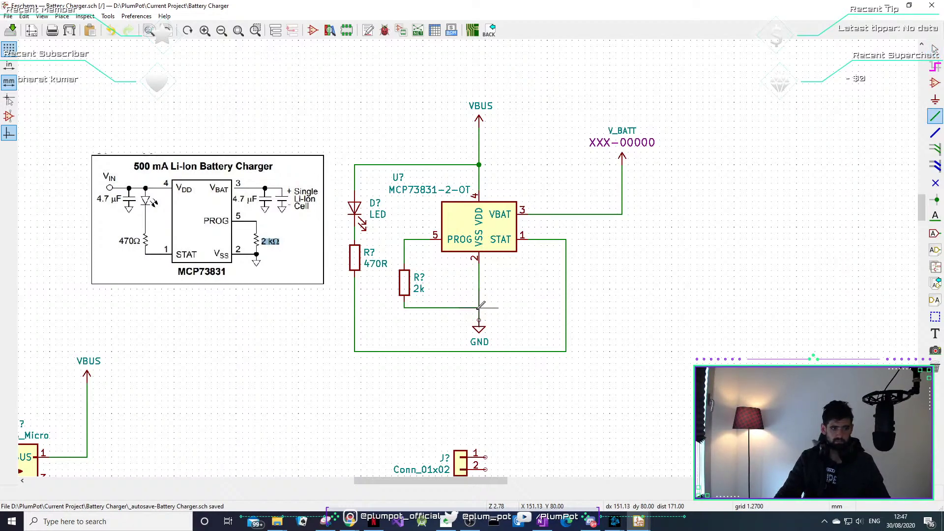
left_click(479, 307)
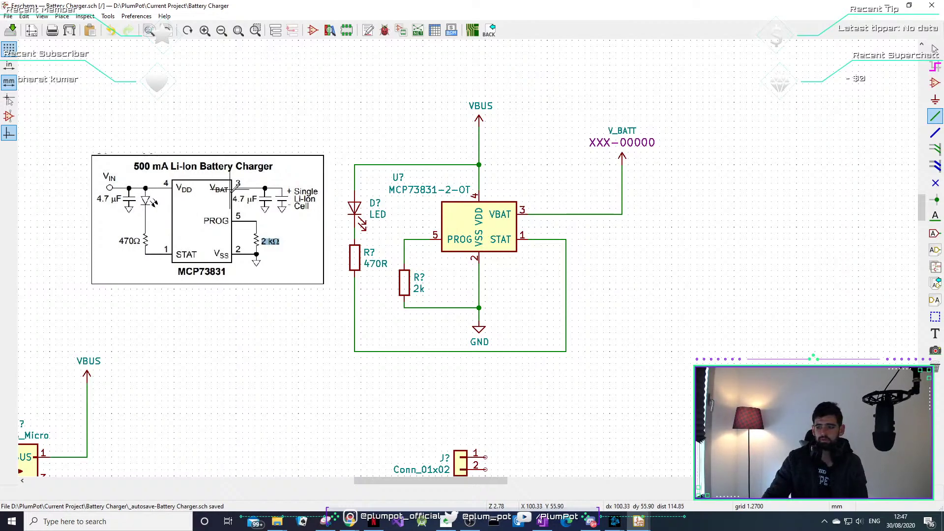
key("Escape")
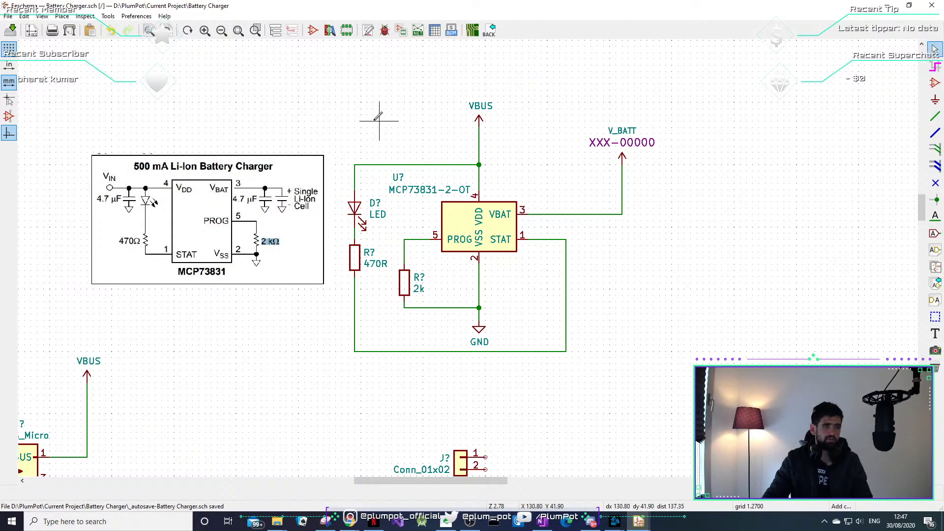
type("a")
type("c")
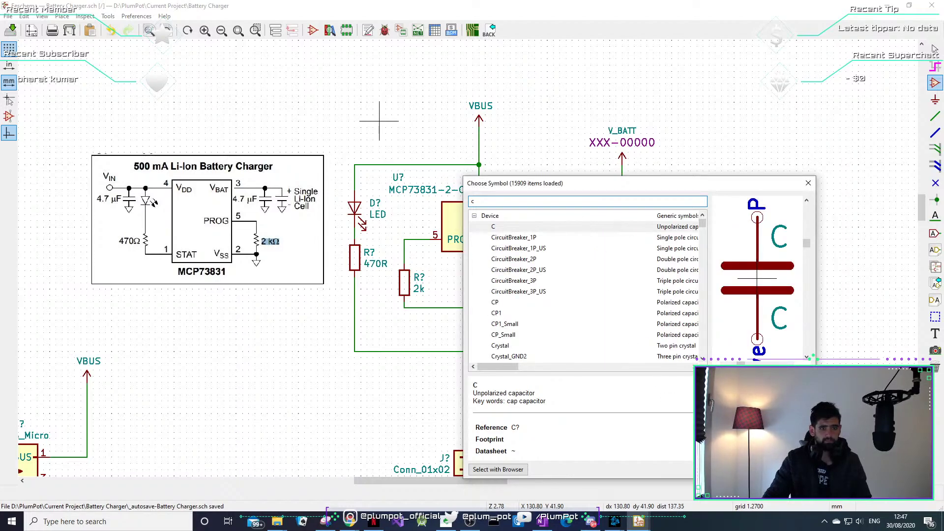
key("Return")
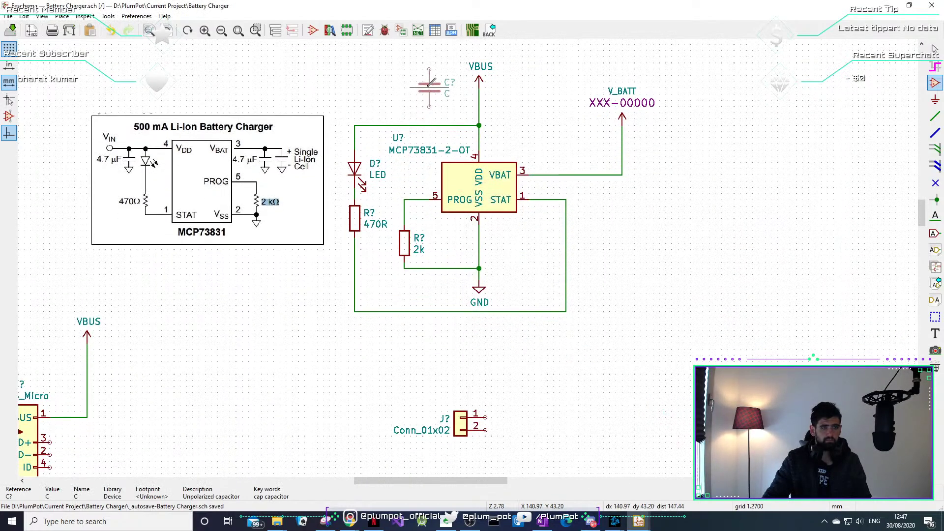
key("Escape")
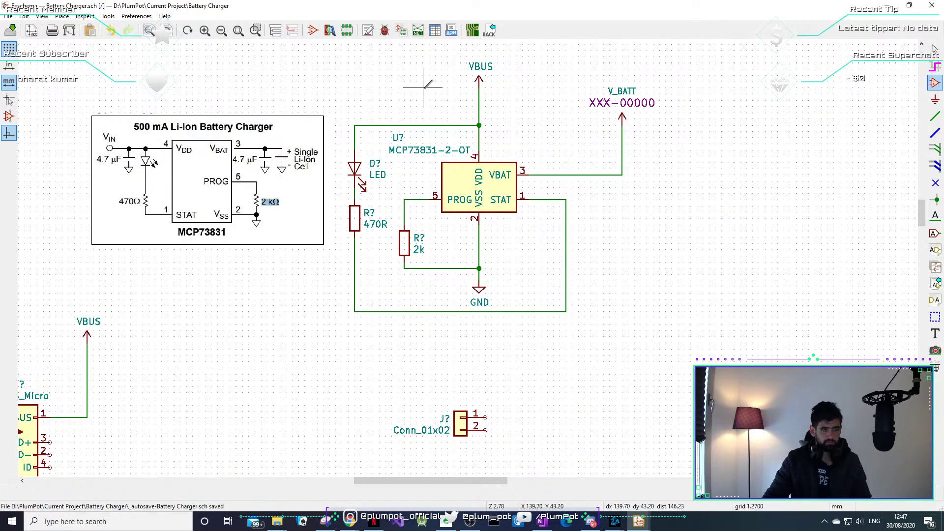
Place a C_Small capacitor above the LED branch, beside the VBUS symbol over the chip.
left_click(434, 95)
type("a")
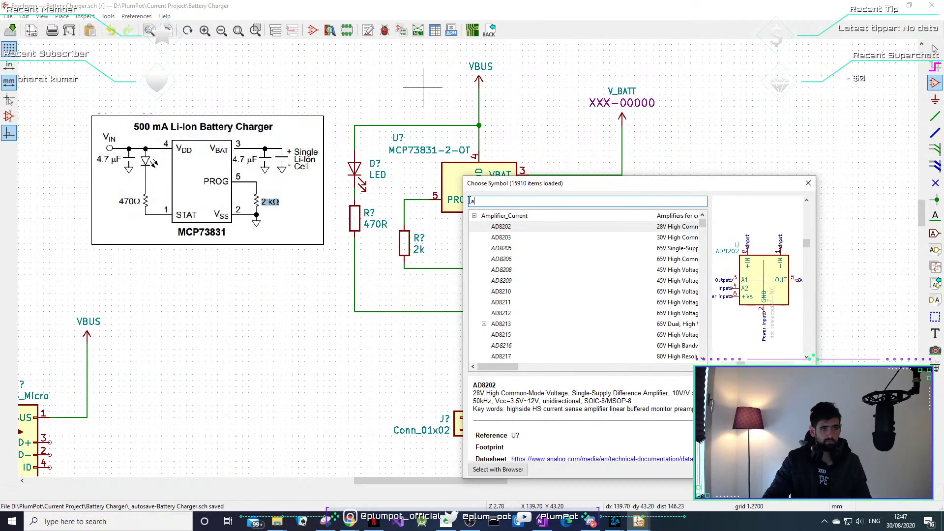
key("BackSpace")
type("c_sma")
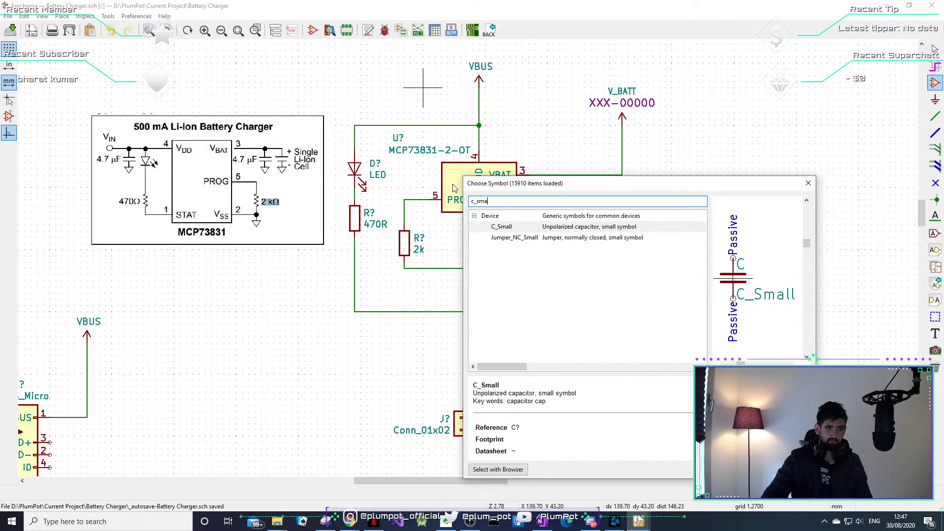
double_click(498, 231)
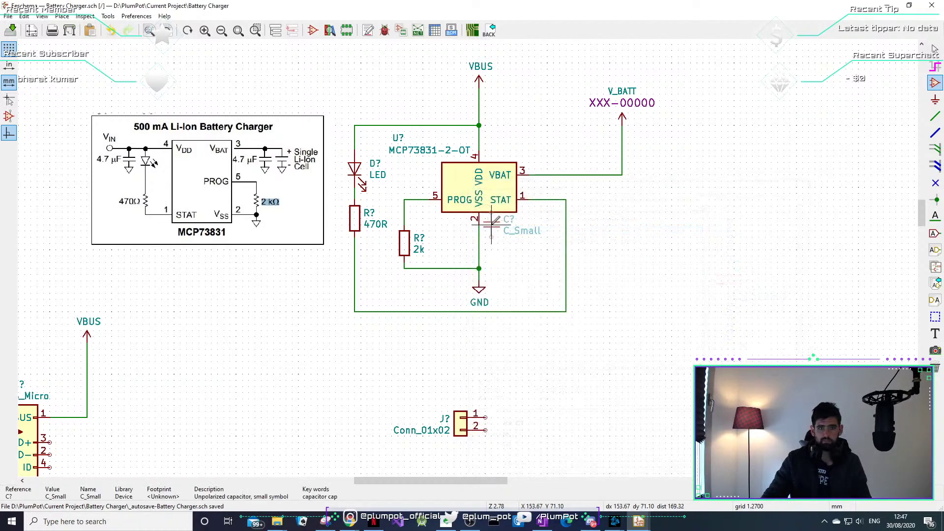
middle_click_drag(377, 77, 376, 103)
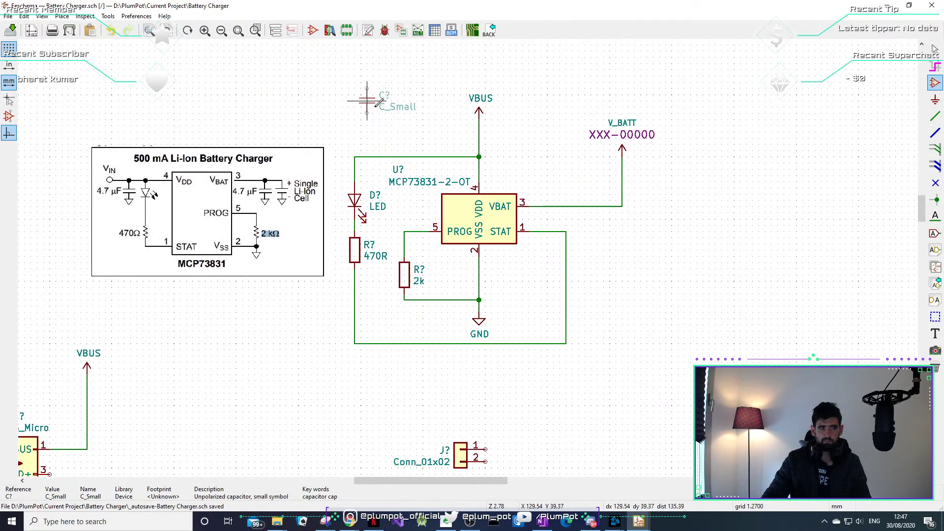
left_click(366, 113)
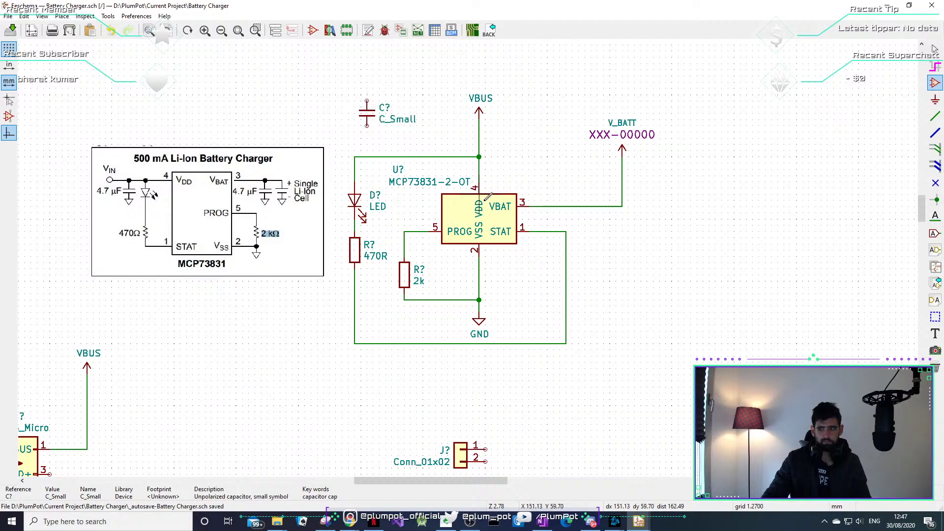
key("Escape")
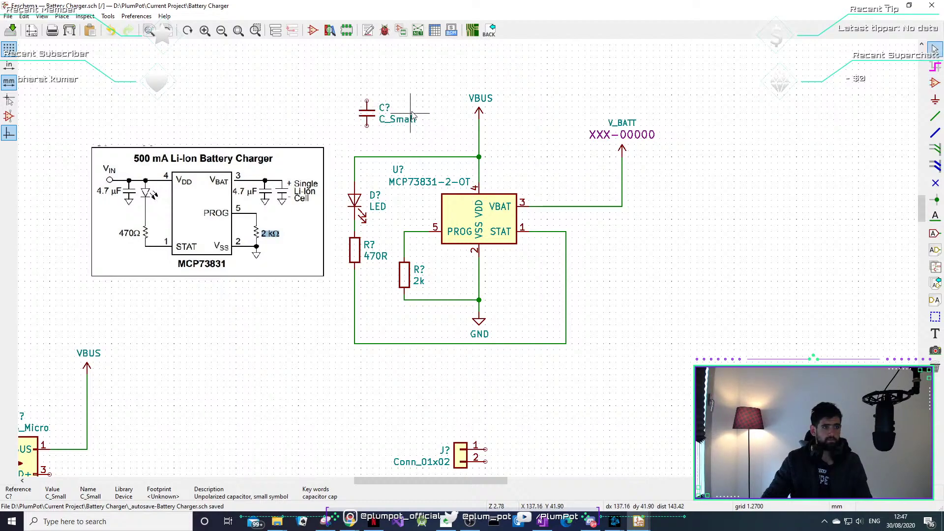
double_click(389, 122)
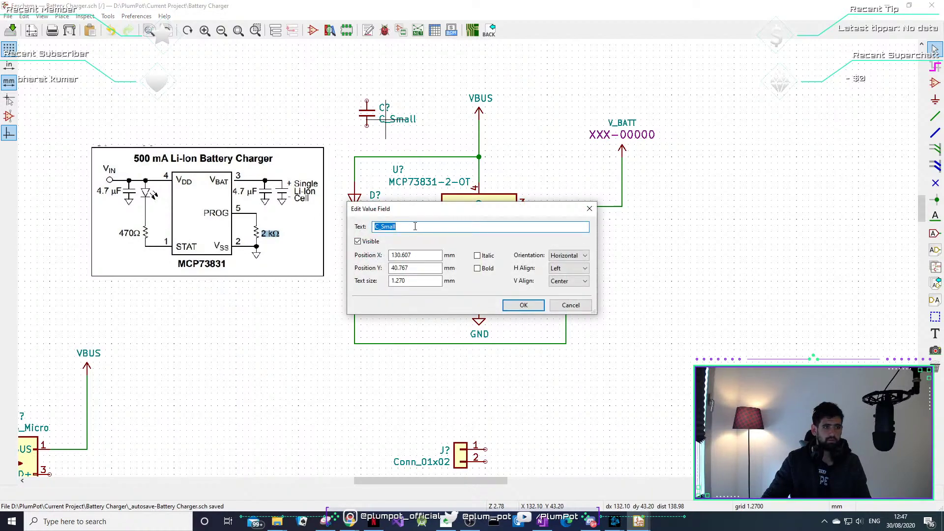
left_click(589, 209)
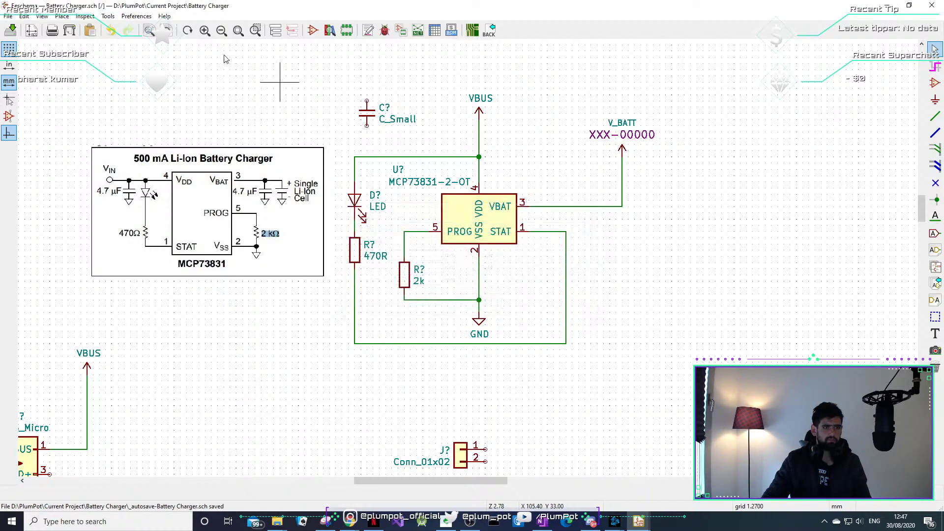
Set the value of the C_Small capacitor above the LED branch to 4.7uF.
double_click(362, 113)
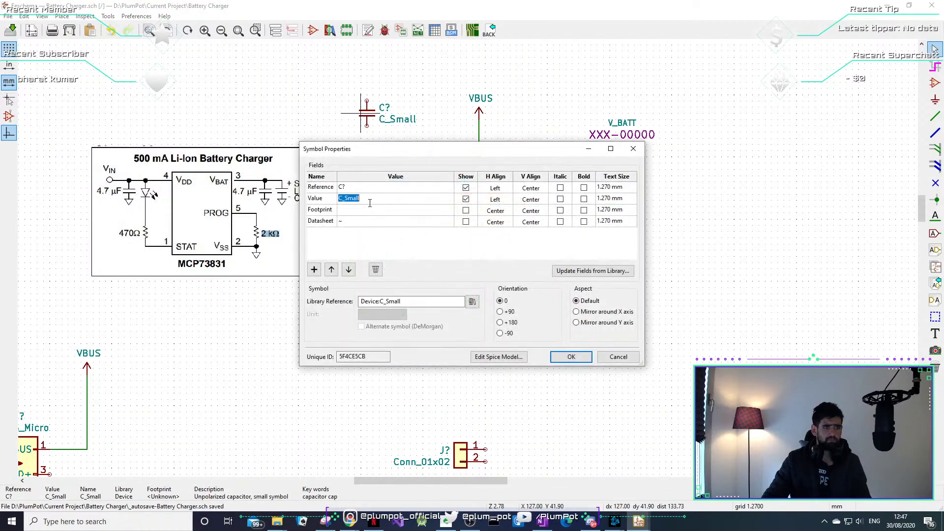
type("4.7")
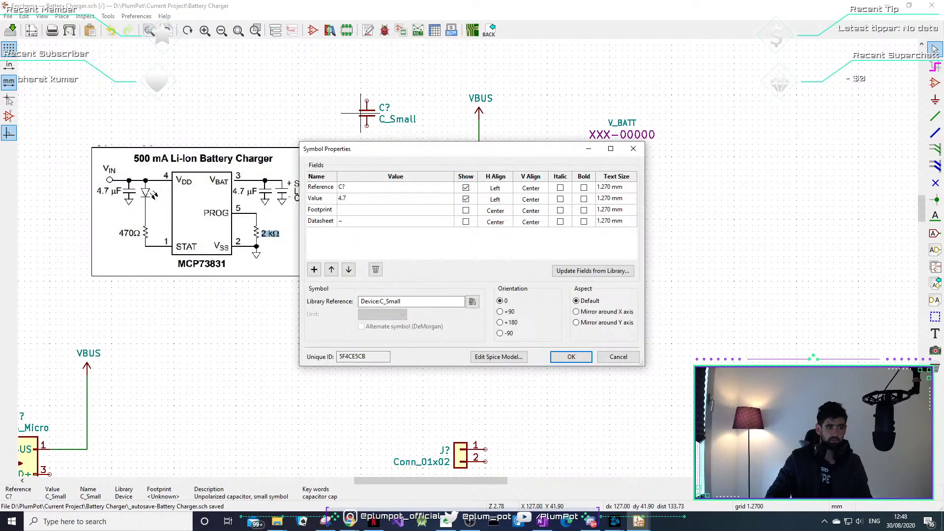
type("uF")
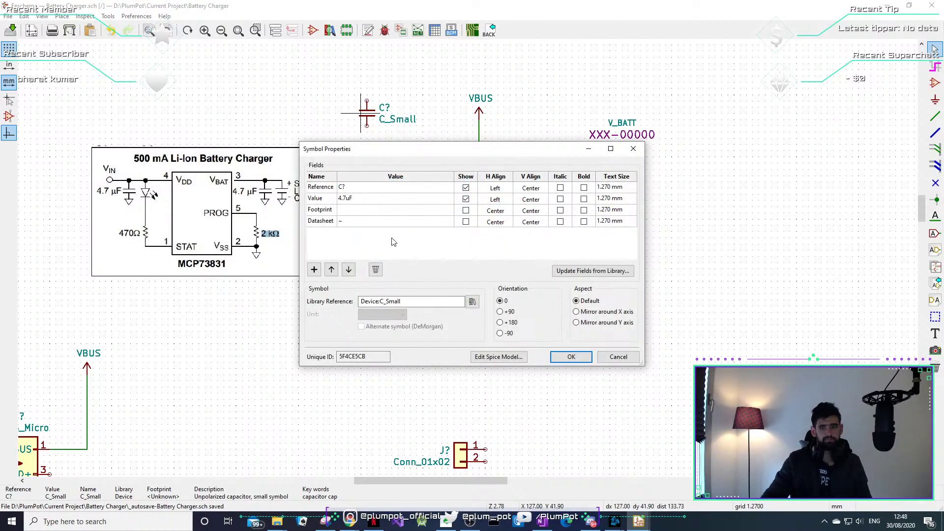
left_click(570, 357)
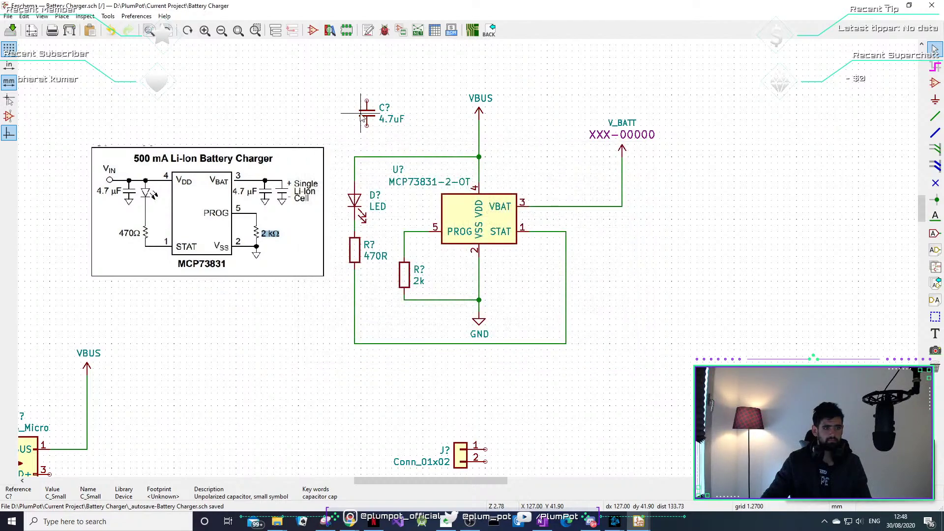
Nudge the 4.7uF capacitor slightly upward, keeping it above the LED branch beside the VBUS symbol.
left_click_drag(398, 88, 367, 120)
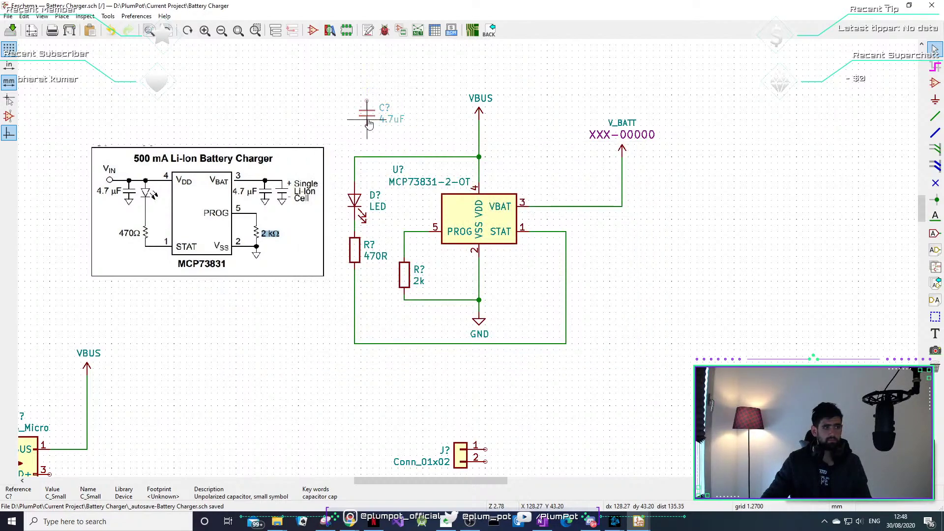
left_click(379, 116)
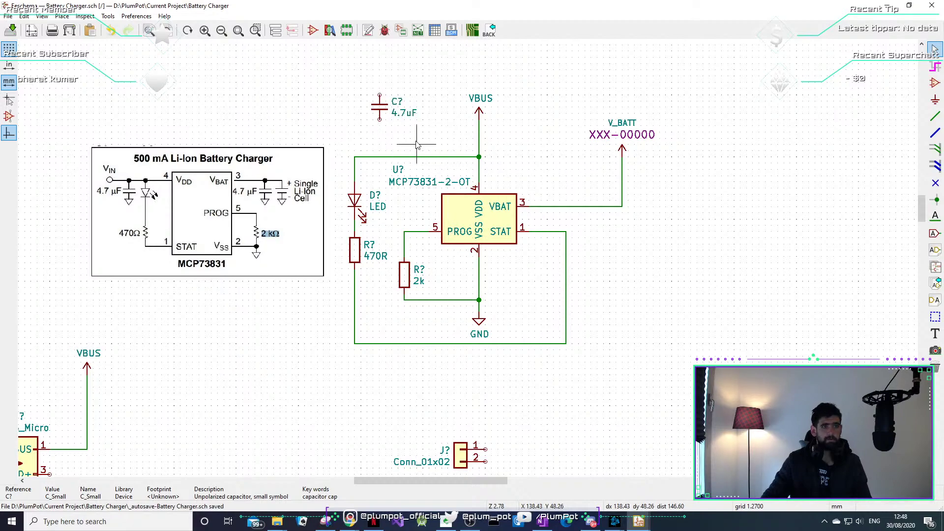
left_click(386, 118)
left_click_drag(386, 118, 374, 118)
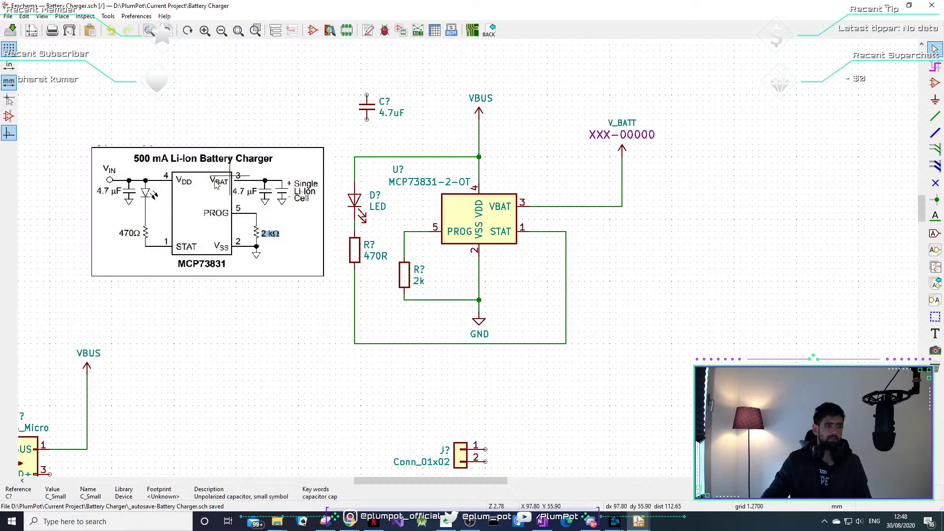
Place a copy of the chip's VBUS symbol above the 4.7uF capacitor and wire it to the upper pin.
left_click_drag(518, 70, 475, 115)
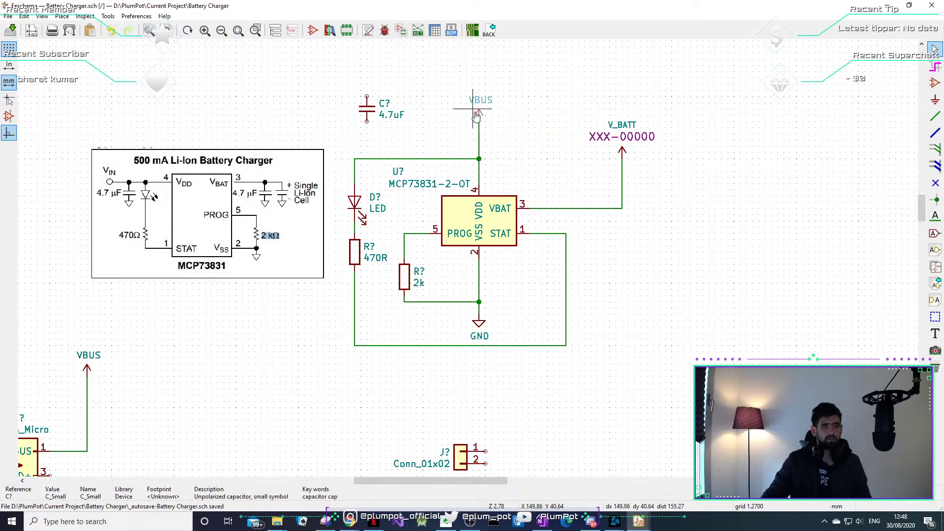
left_click(476, 115)
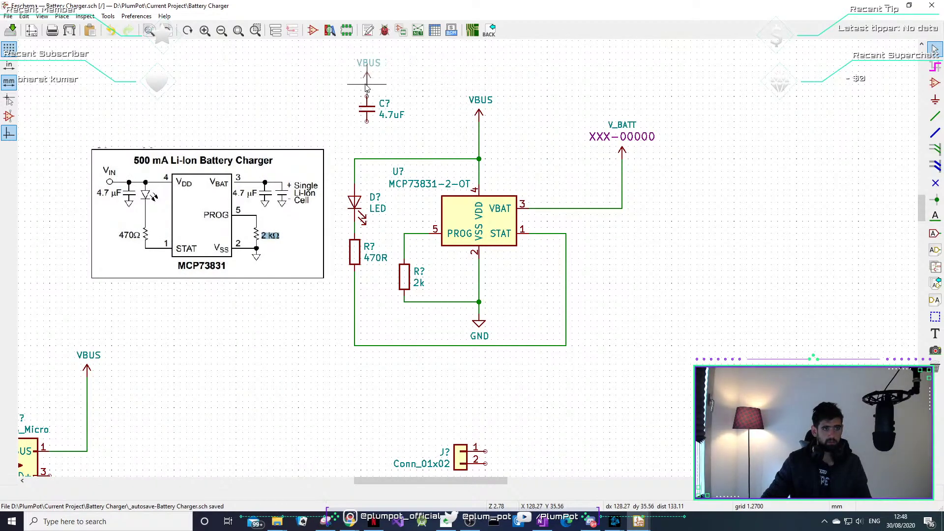
key("w")
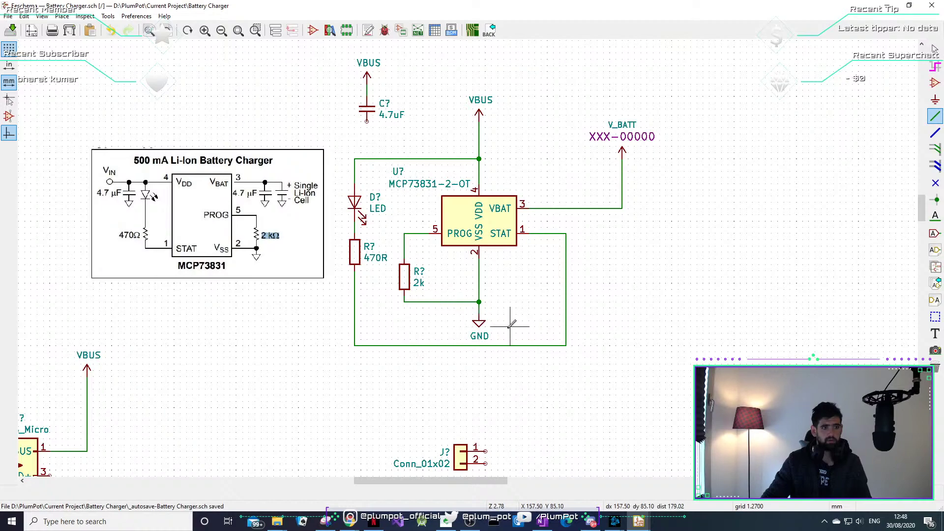
key("Escape")
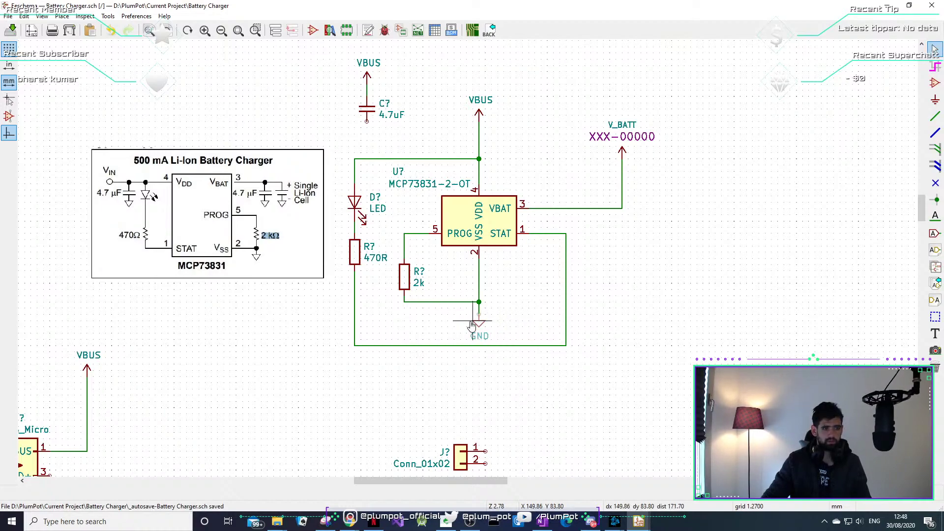
Place a copy of the GND symbol below the 4.7uF capacitor and wire it to the lower pin.
left_click(385, 132)
left_click_drag(398, 140, 368, 154)
key("w")
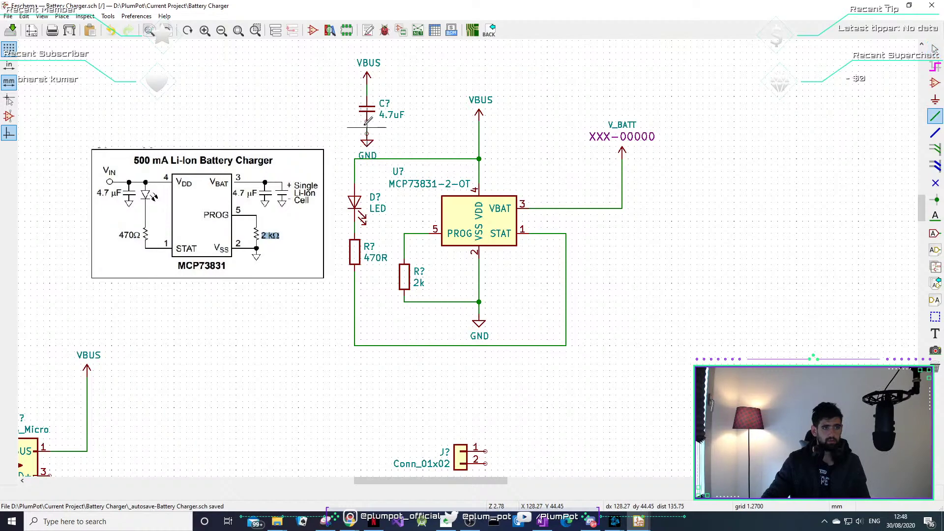
key("Escape")
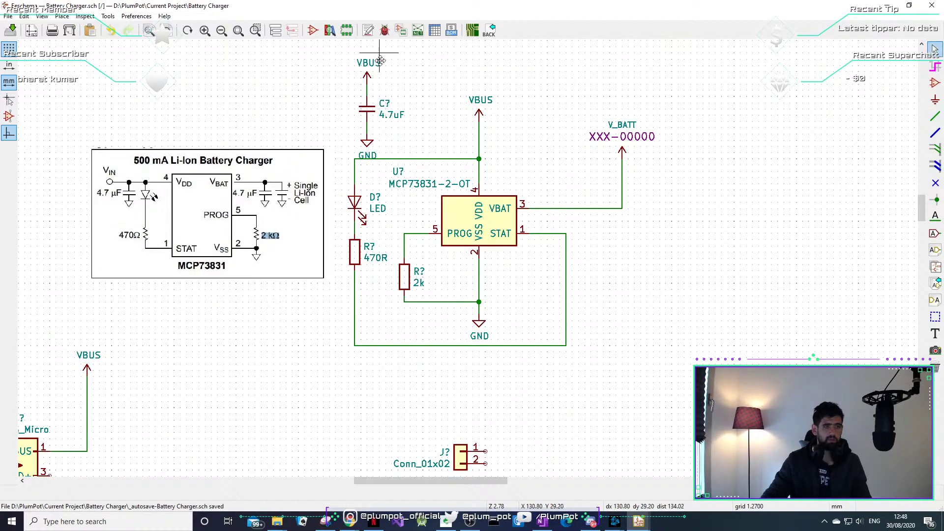
Shift the VBUS, 4.7uF capacitor and GND group slightly right and up, and place a duplicate of it to the right of V_BATT.
left_click_drag(379, 53, 348, 189)
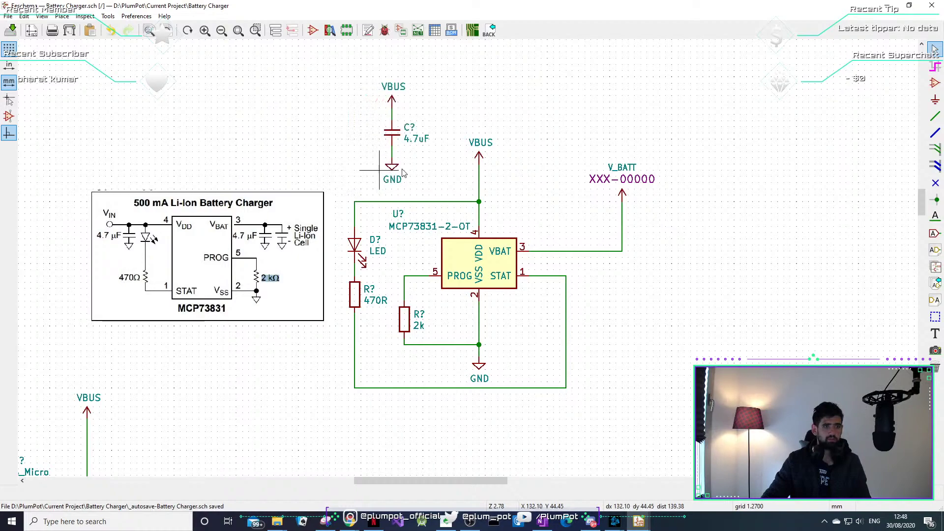
left_click(378, 176)
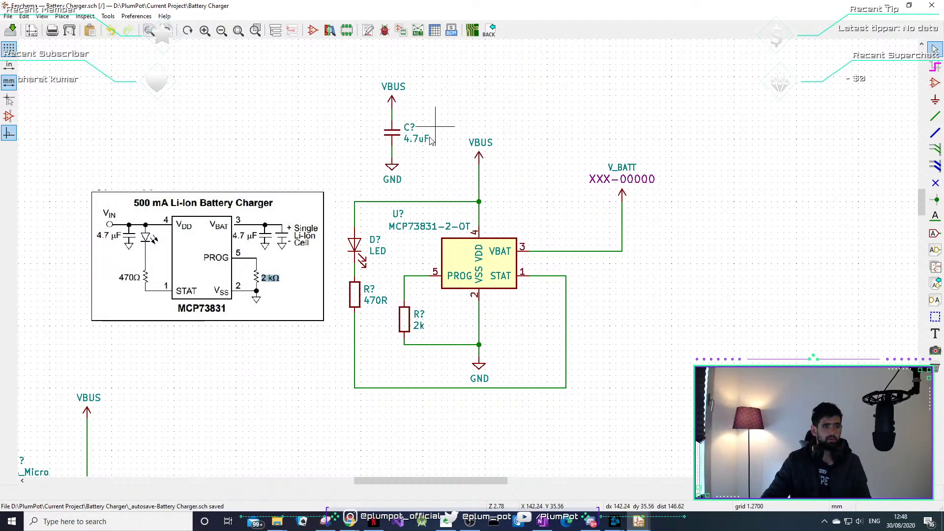
left_click_drag(433, 82, 368, 186)
key("ctrl+d")
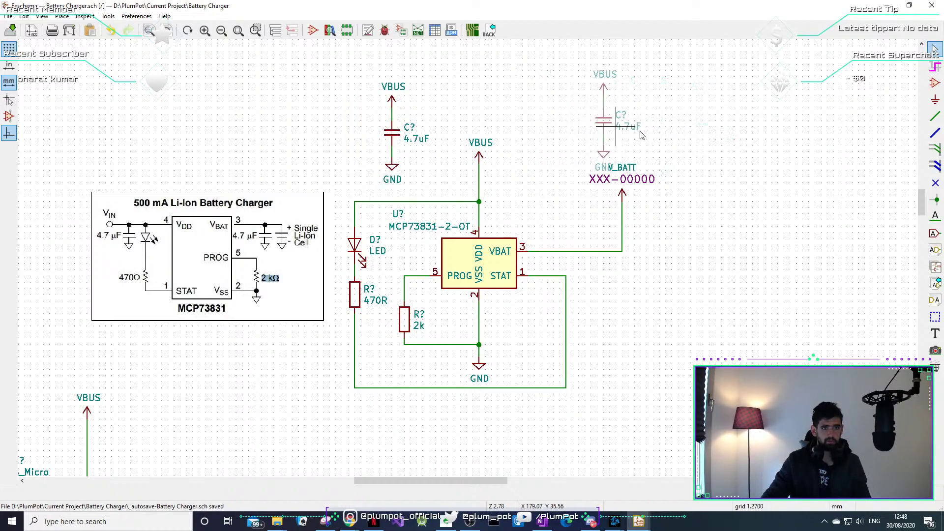
left_click(722, 215)
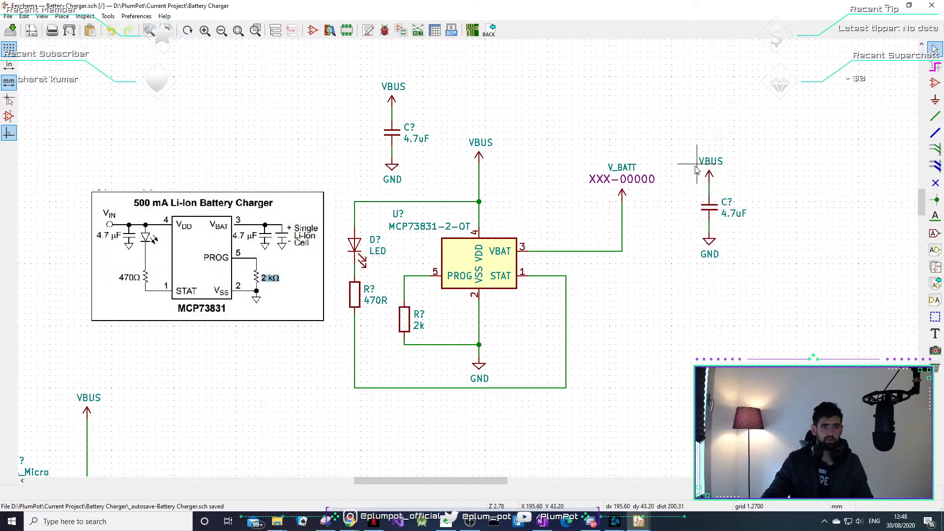
Replace the VBUS symbol on the duplicated capacitor with a copy of V_BATT and wire it to the capacitor's upper pin.
left_click(711, 164)
key("m")
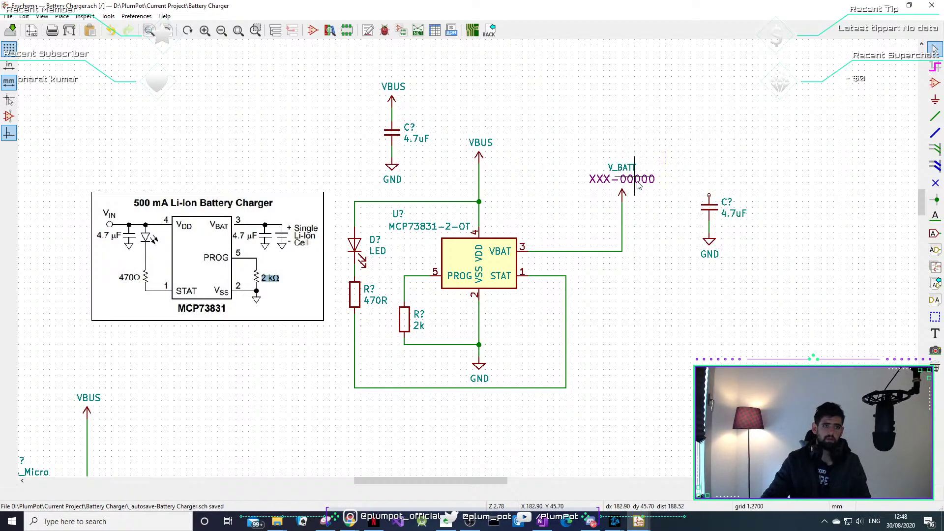
left_click(622, 193)
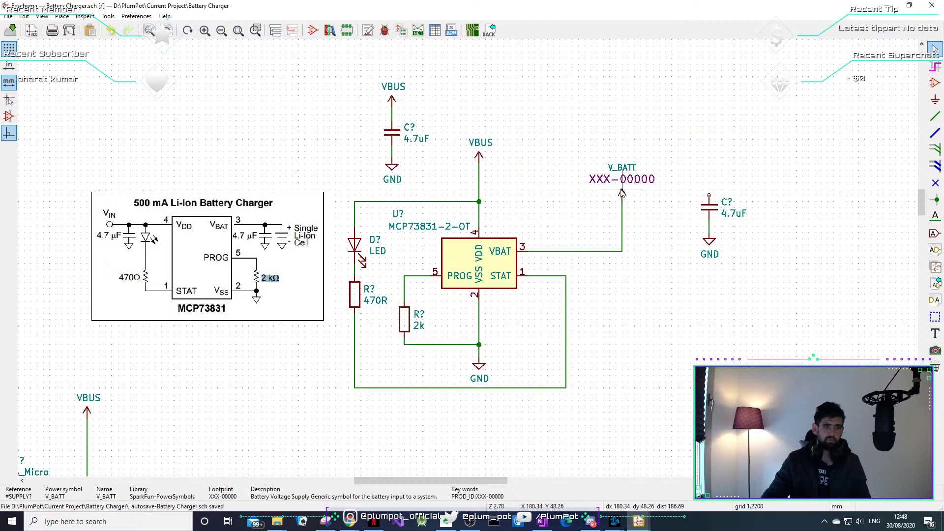
key("ctrl+d")
left_click(710, 179)
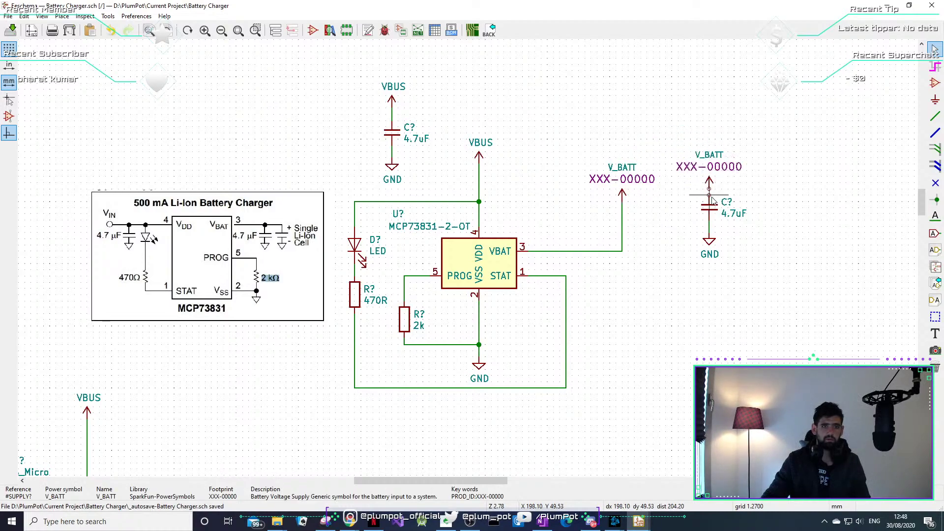
key("w")
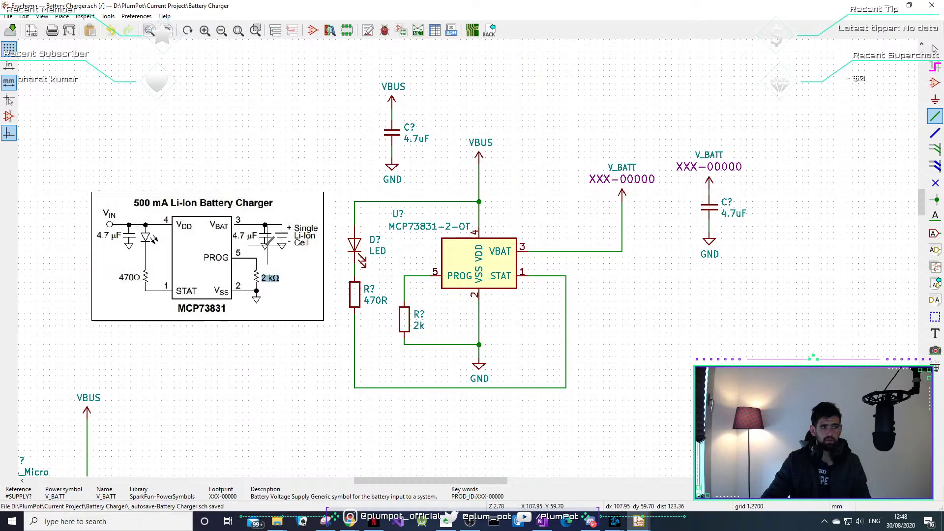
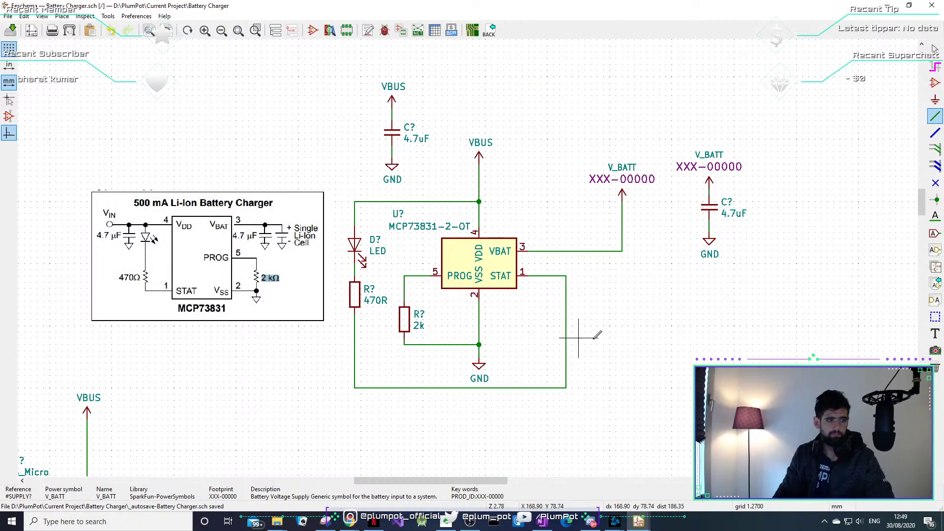
Move the 500 mA Li-Ion Battery Charger reference image to the right of the circuit, below the V_BATT capacitor.
middle_click_drag(606, 328, 598, 319)
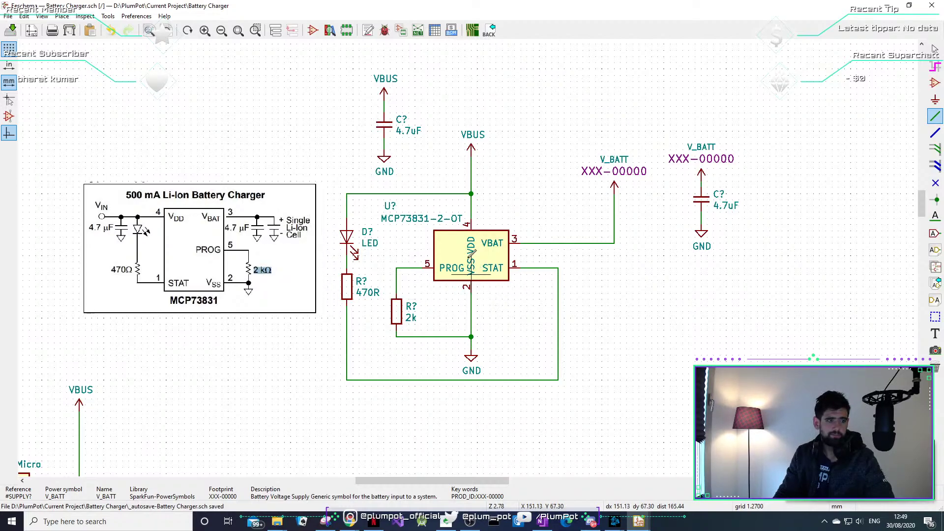
scroll(436, 299, "down", 2)
scroll(457, 256, "up", 1)
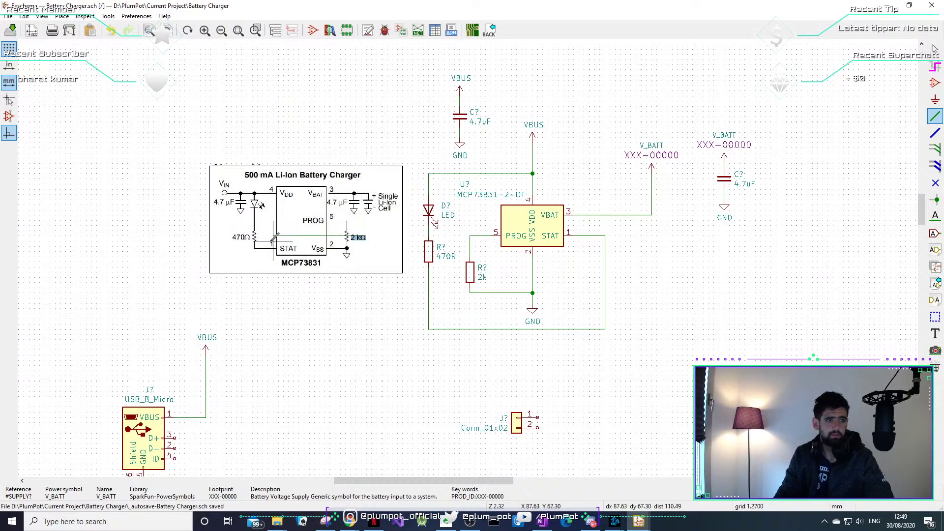
key("Escape")
key("Escape")
left_click_drag(387, 148, 599, 352)
Draw L-shaped wires from the Conn_01x02 connector, pin 1 out and upward, pin 2 out and downward.
scroll(531, 178, "down", 1)
scroll(558, 419, "up", 1)
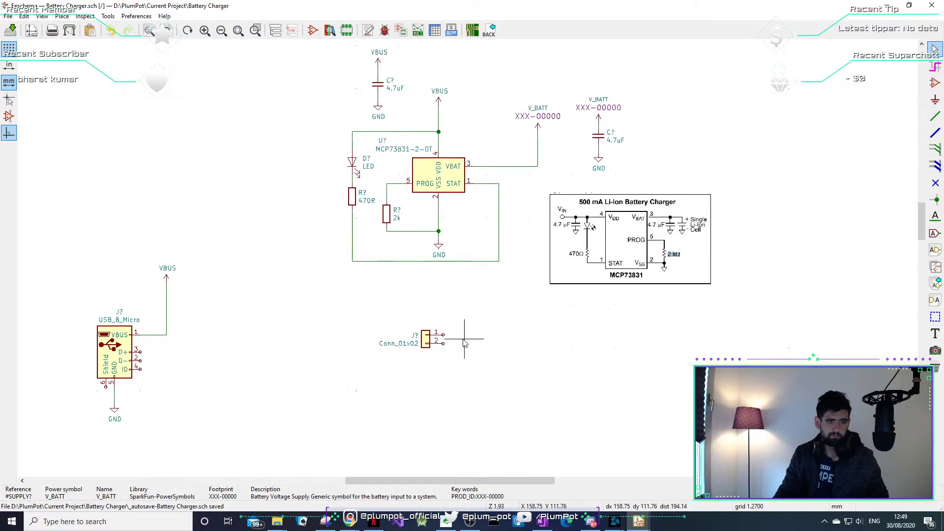
scroll(413, 250, "up", 1)
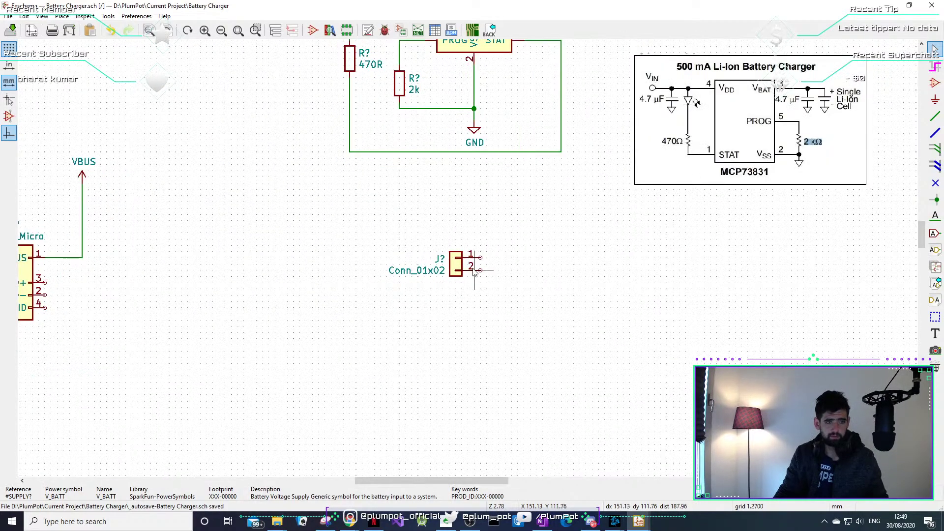
scroll(476, 245, "up", 1)
key("w")
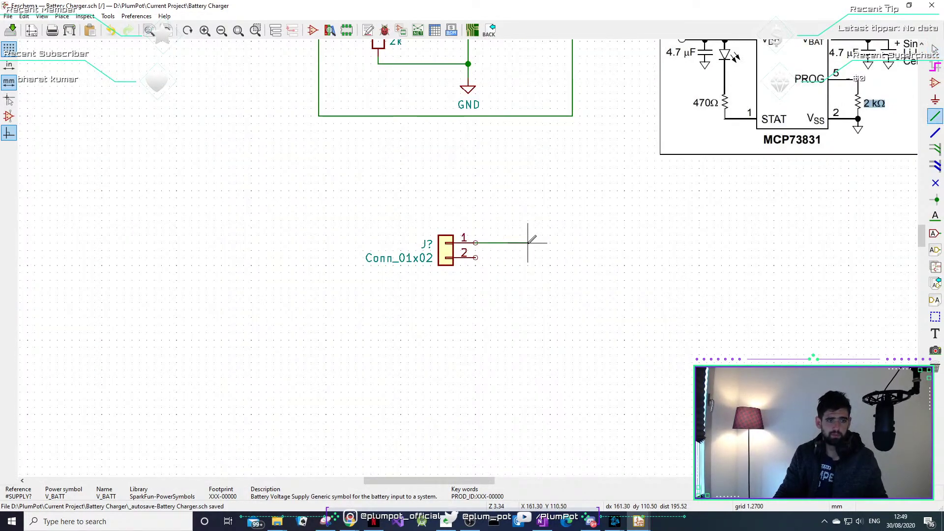
double_click(527, 205)
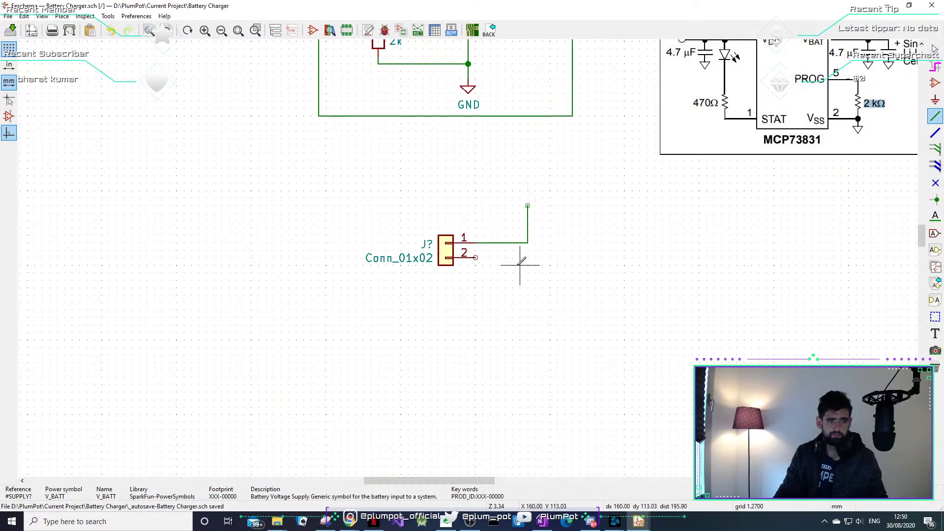
left_click(475, 257)
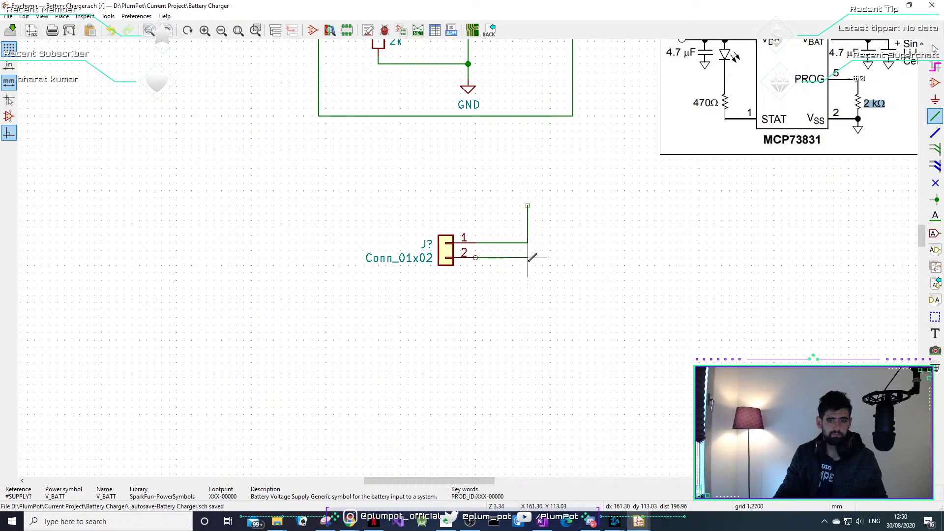
double_click(527, 295)
Place a copy of the V_BATT symbol above the Conn_01x02 pin 1 wire and wire it to that wire's open end.
scroll(527, 295, "down", 2)
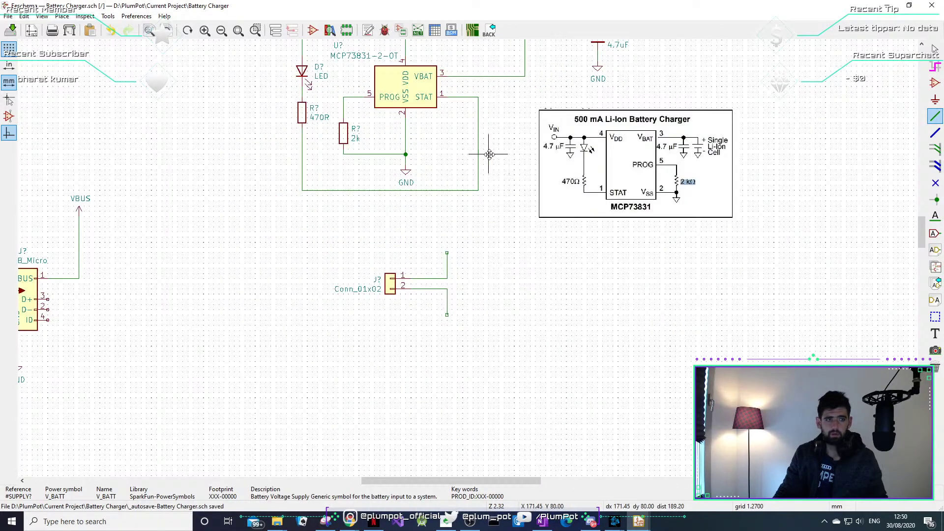
scroll(489, 155, "up", 3)
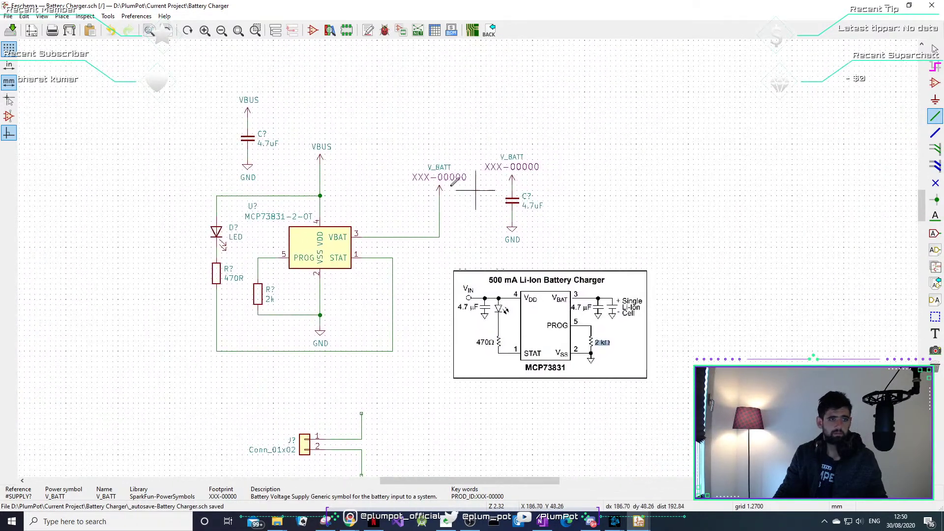
scroll(498, 141, "up", 1)
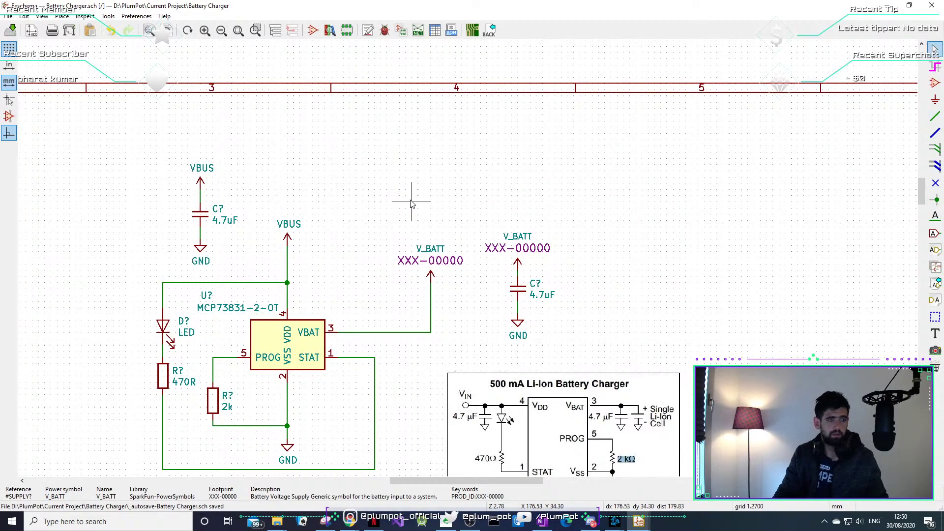
middle_click_drag(406, 196, 317, 107)
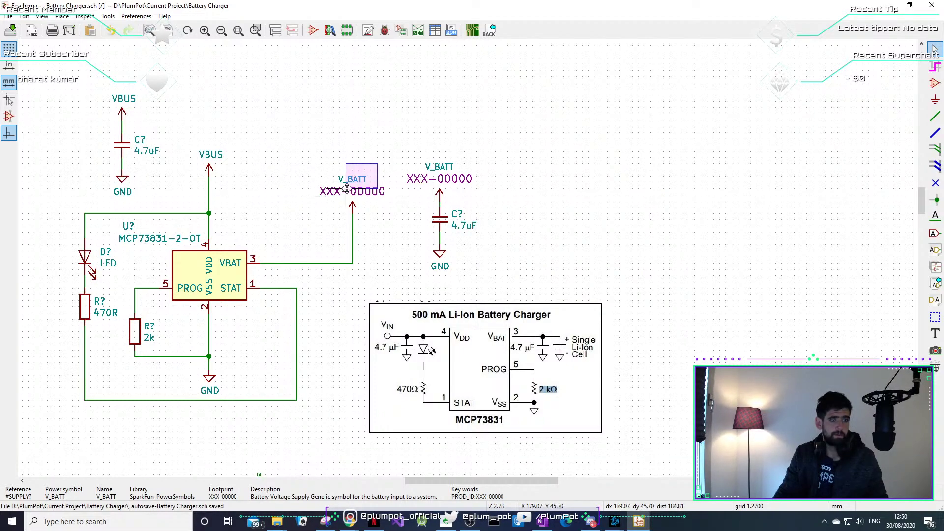
key("c")
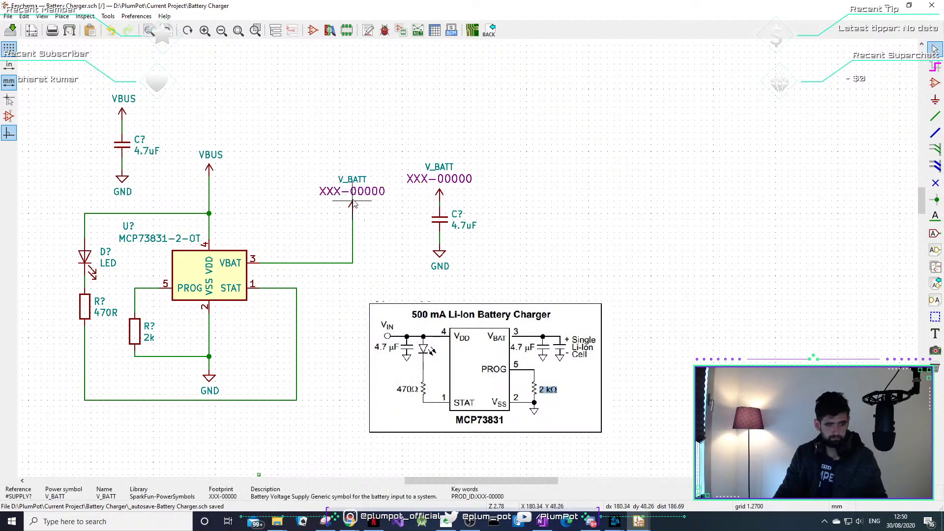
middle_click_drag(302, 426, 319, 289)
scroll(345, 278, "up", 1)
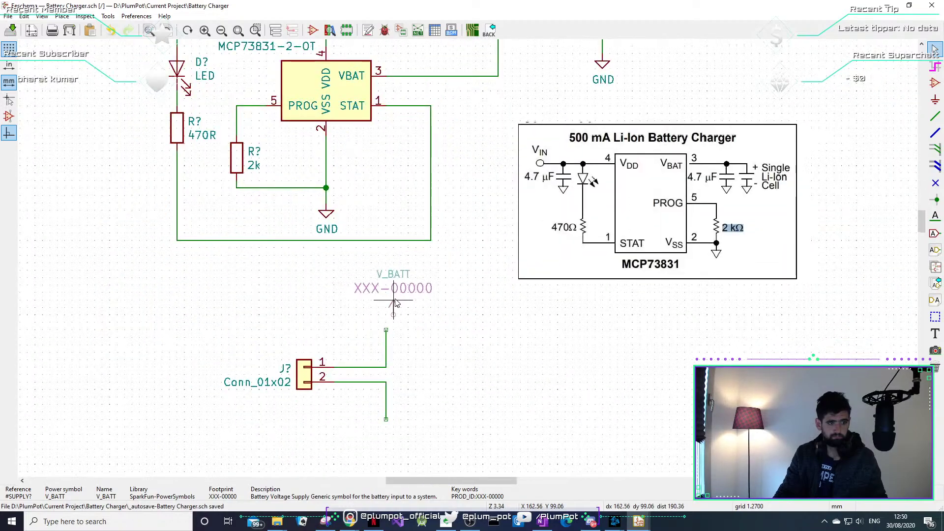
left_click(386, 303)
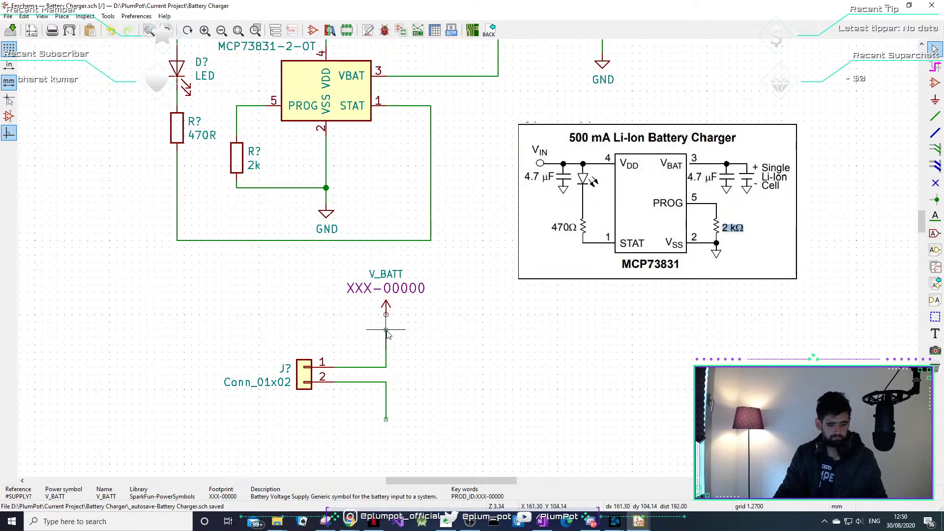
key("w")
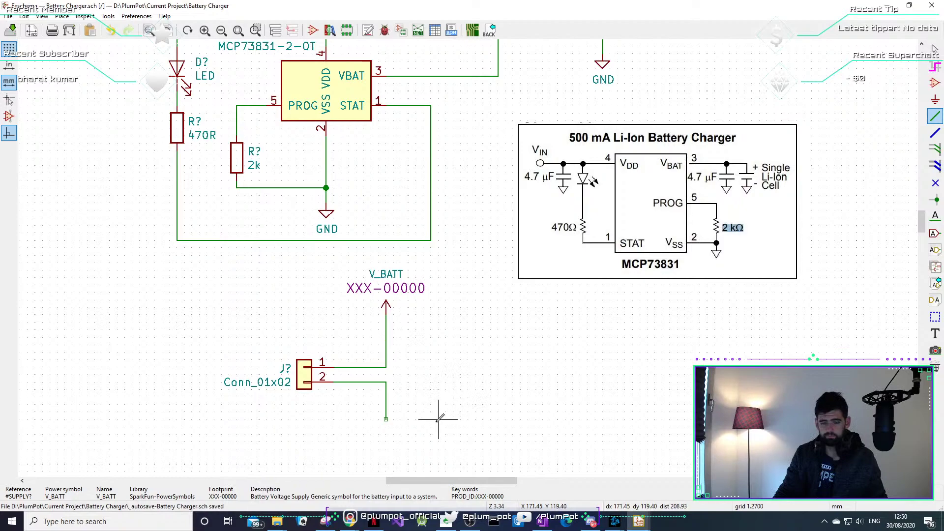
key("Escape")
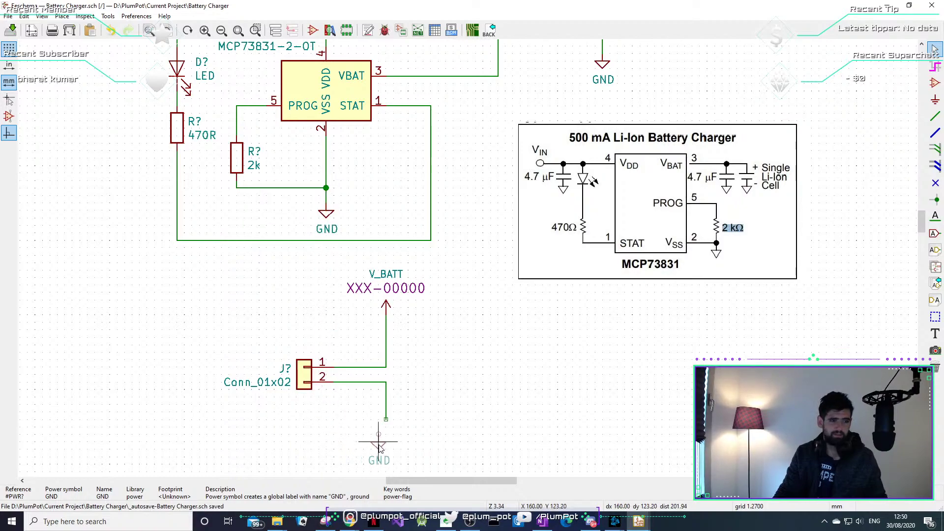
Place a copy of the GND symbol below the Conn_01x02 pin 2 wire and wire the two together.
left_click(386, 447)
key("w")
scroll(386, 440, "down", 1)
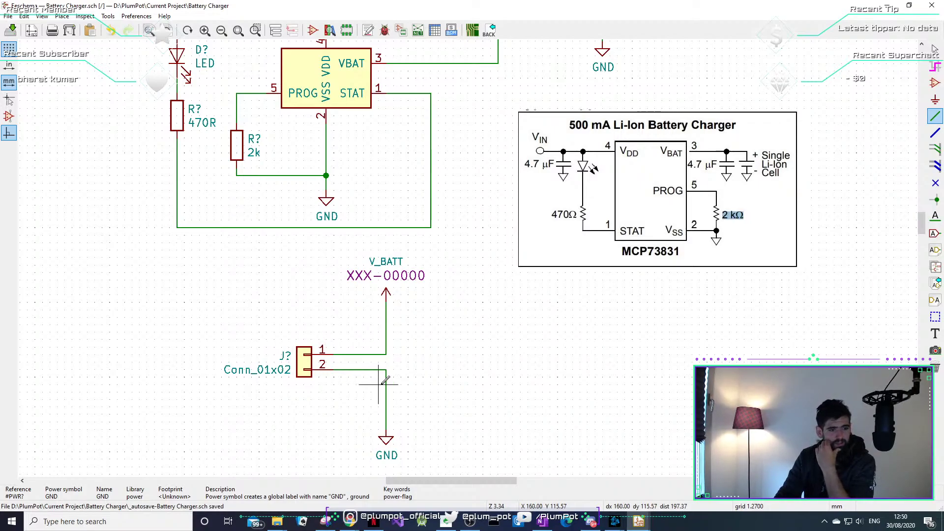
Review the battery connector wiring and the arrangement of the charger, USB and capacitor blocks on the sheet.
scroll(384, 354, "down", 1)
scroll(467, 257, "up", 1)
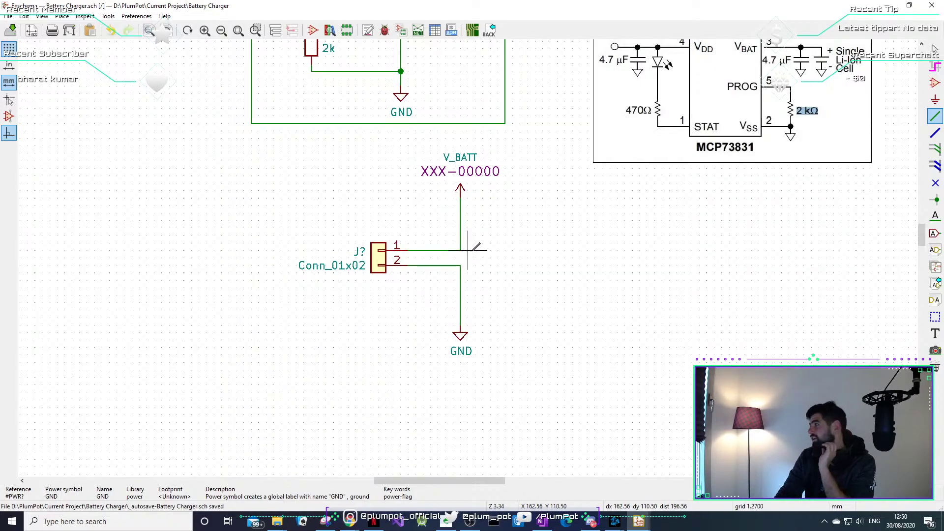
scroll(552, 260, "down", 4)
scroll(552, 259, "up", 3)
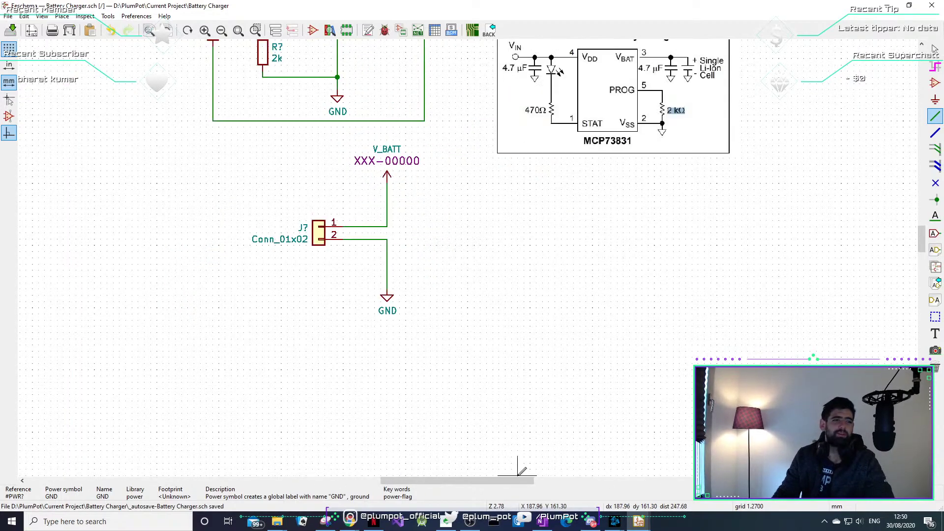
middle_click_drag(478, 310, 533, 315)
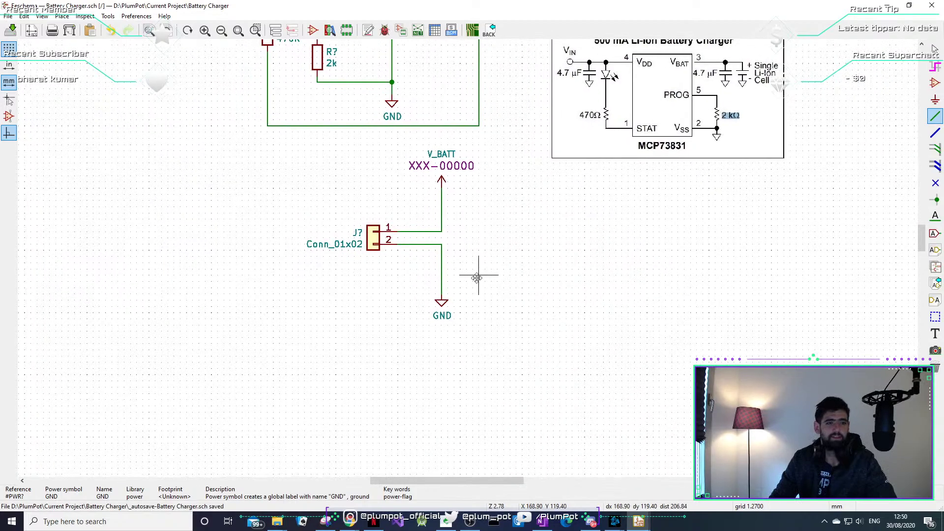
middle_click_drag(477, 277, 642, 287)
scroll(720, 292, "down", 1)
middle_click_drag(371, 292, 286, 340)
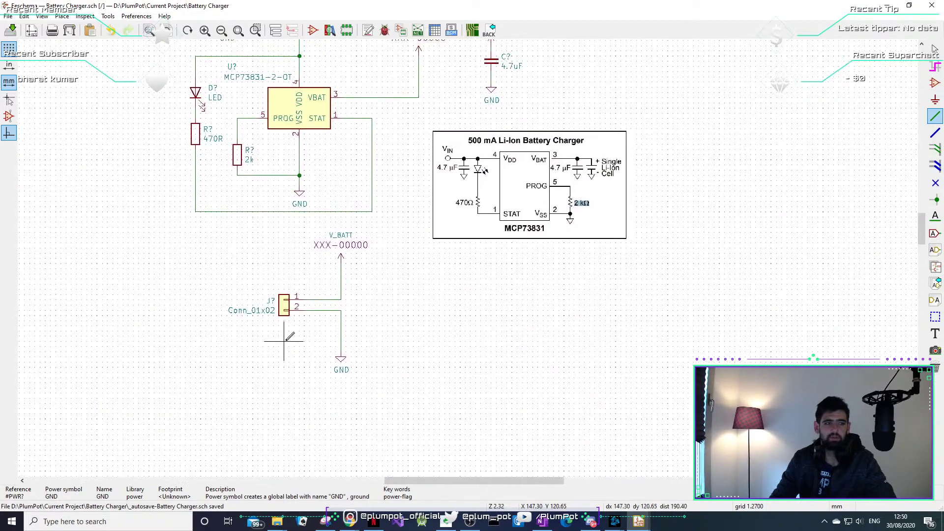
middle_click_drag(322, 282, 358, 317)
middle_click_drag(244, 246, 303, 302)
middle_click_drag(358, 205, 487, 152)
scroll(368, 170, "down", 1)
middle_click_drag(601, 290, 504, 224)
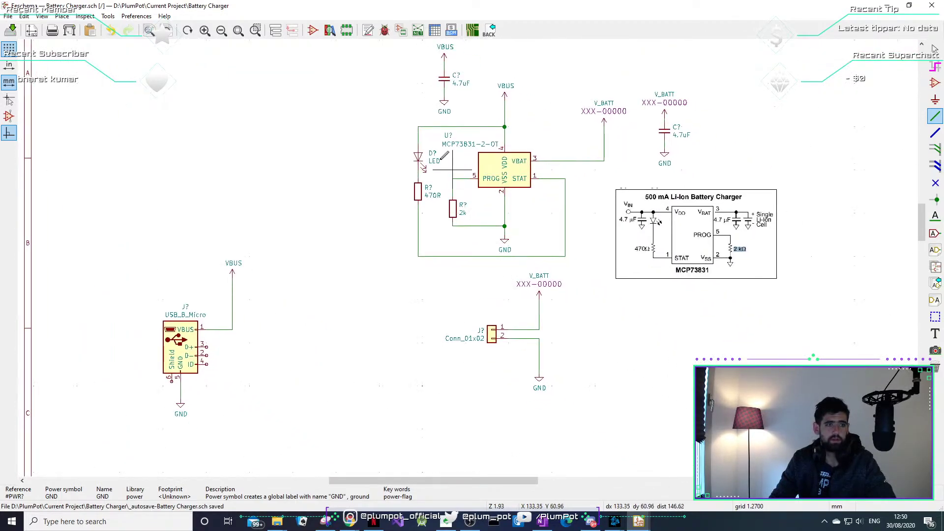
middle_click_drag(445, 69, 430, 106)
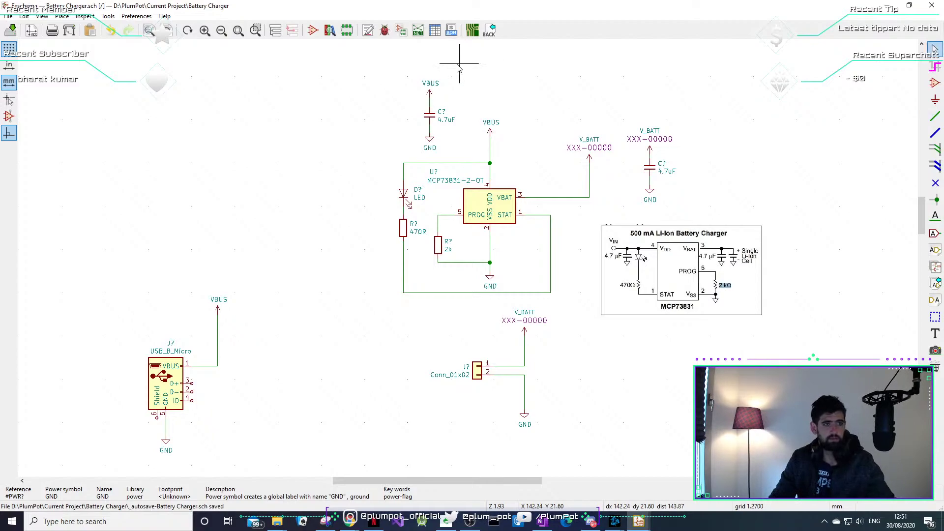
Move the VBUS, 4.7uF capacitor and GND group down to the left of the status LED.
middle_click_drag(457, 65, 457, 76)
left_click_drag(452, 79, 407, 161)
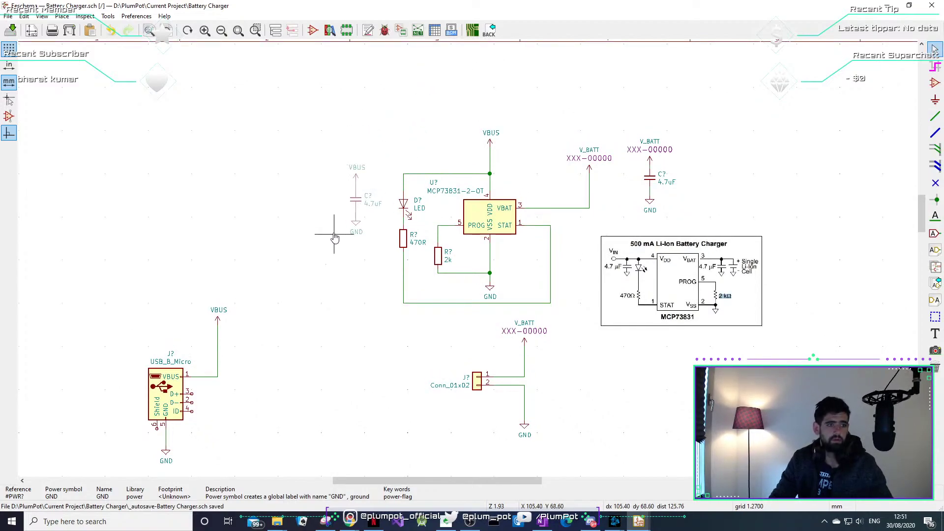
left_click(343, 230)
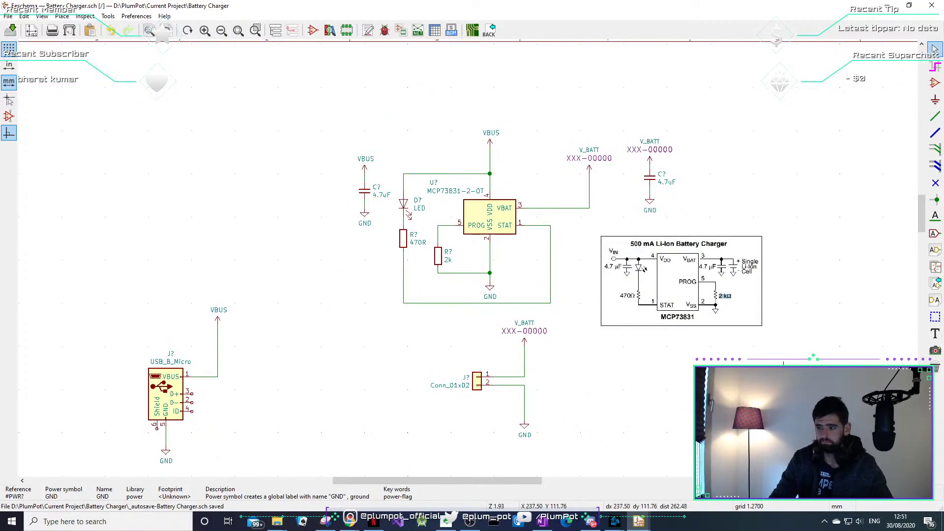
Move the 500 mA Li-Ion Battery Charger reference image to the far right of the V_BATT capacitor.
middle_click_drag(519, 391, 541, 336)
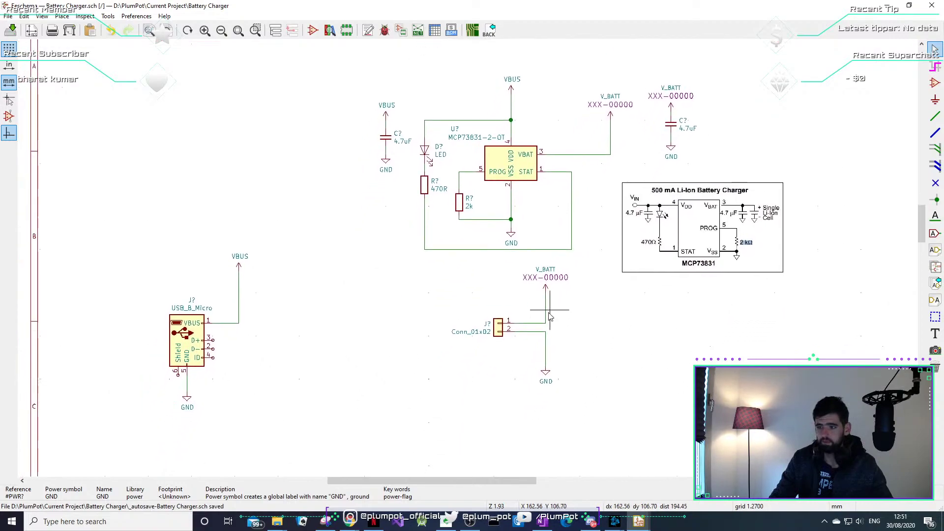
middle_click_drag(457, 295, 512, 264)
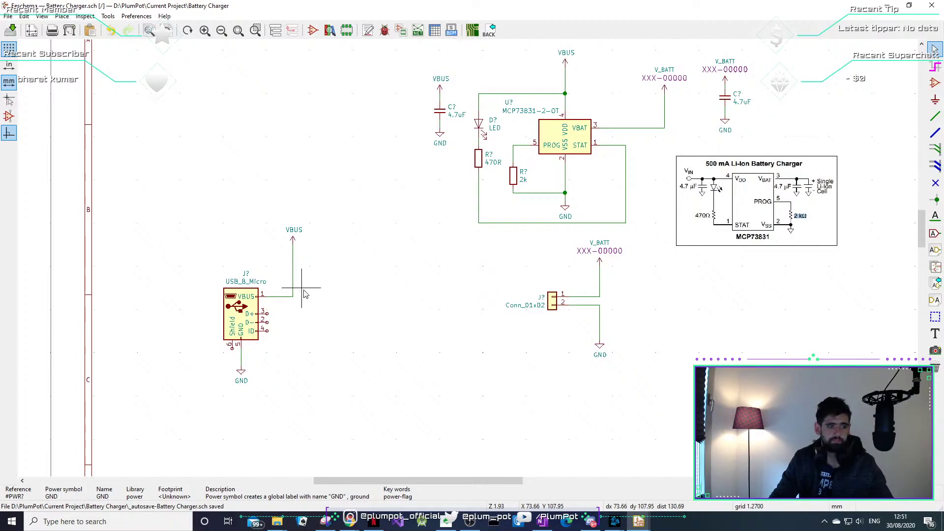
middle_click_drag(298, 295, 240, 328)
key("m")
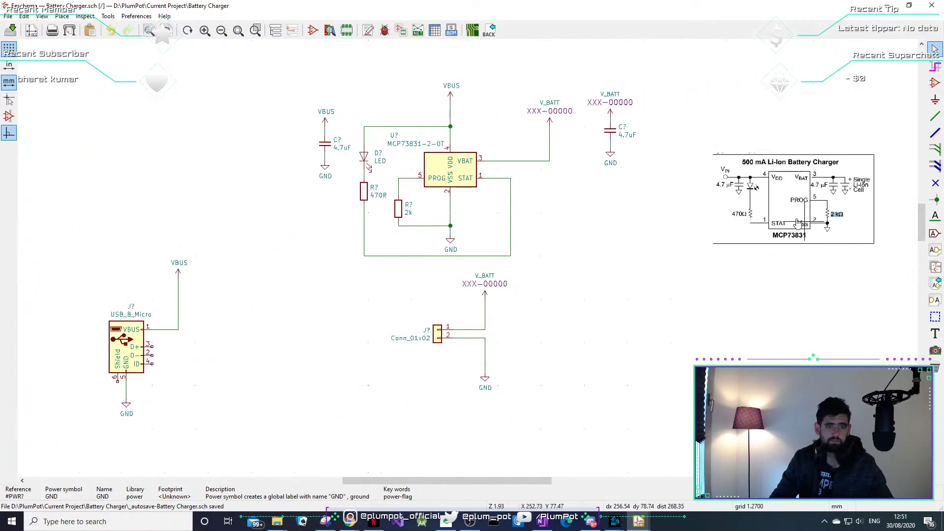
left_click(807, 202)
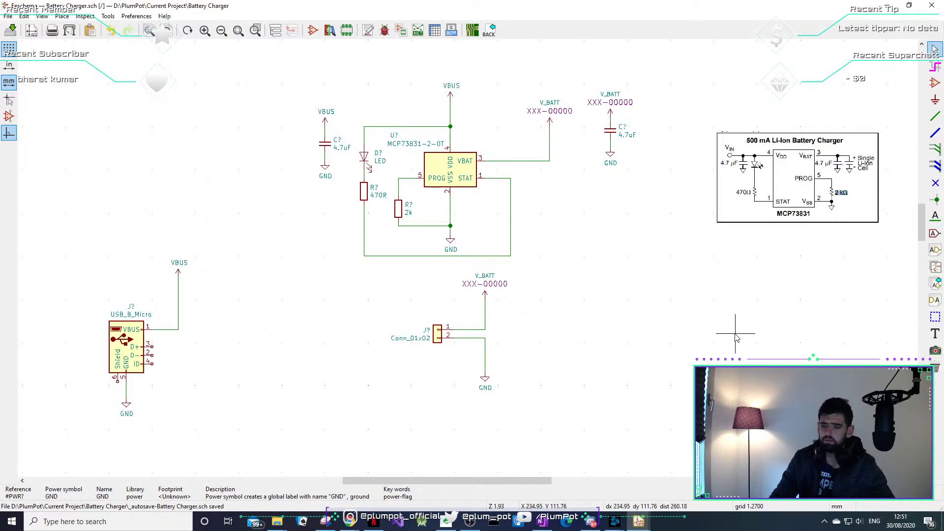
Move the USB_B_Micro group up level with the charger circuit, and the reference image into the empty area below the circuits.
left_click_drag(238, 233, 61, 426)
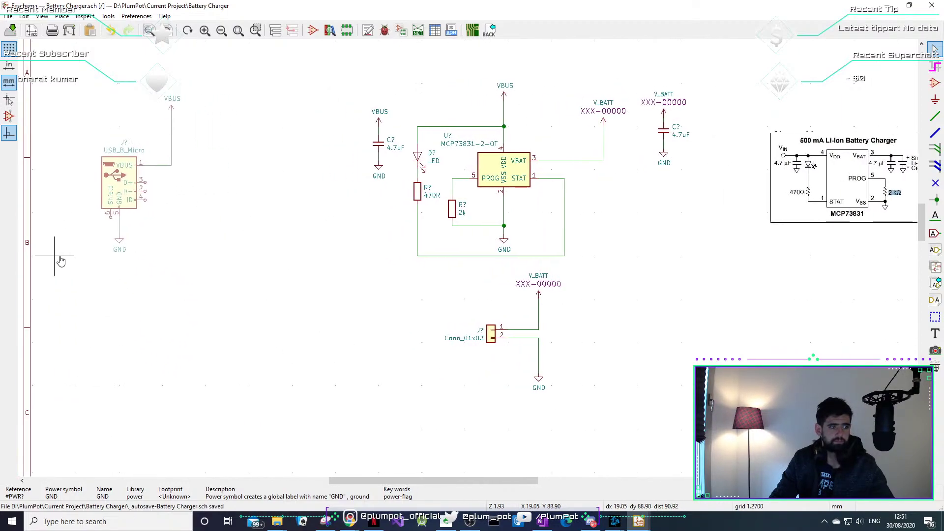
left_click(107, 245)
middle_click_drag(626, 350, 435, 362)
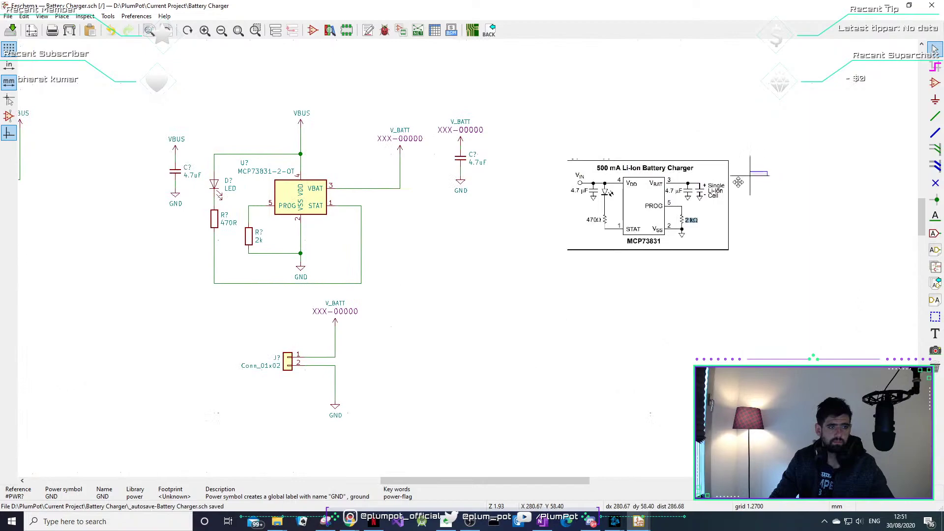
scroll(478, 241, "down", 1)
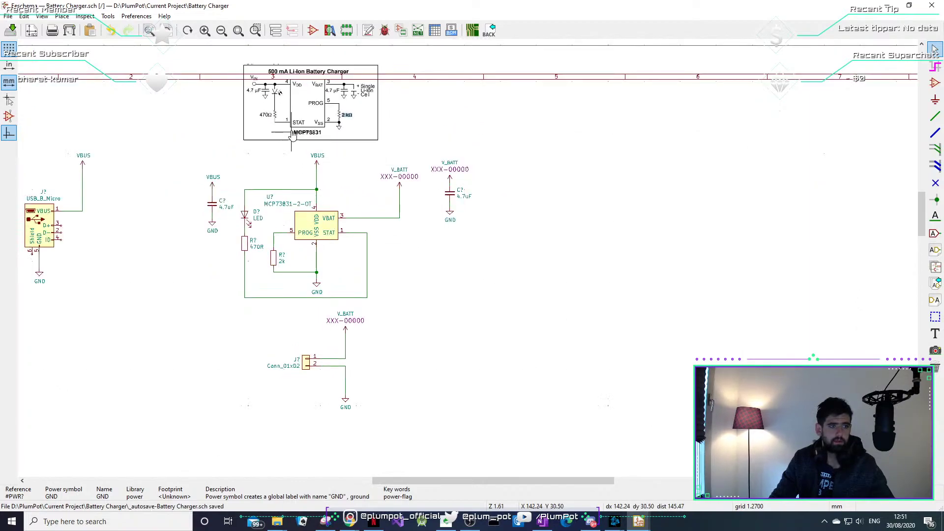
scroll(332, 320, "down", 3)
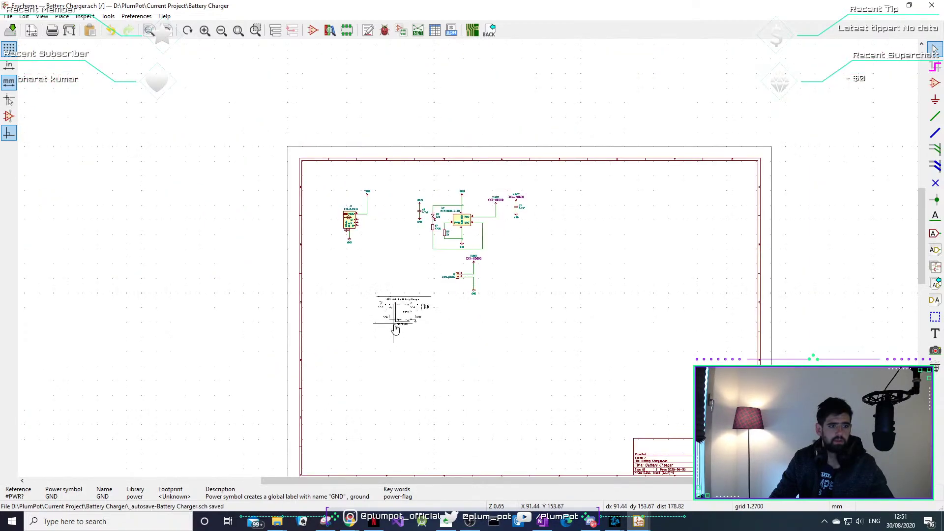
left_click(394, 326)
Change the schematic sheet's paper size to A4.
left_click(7, 15)
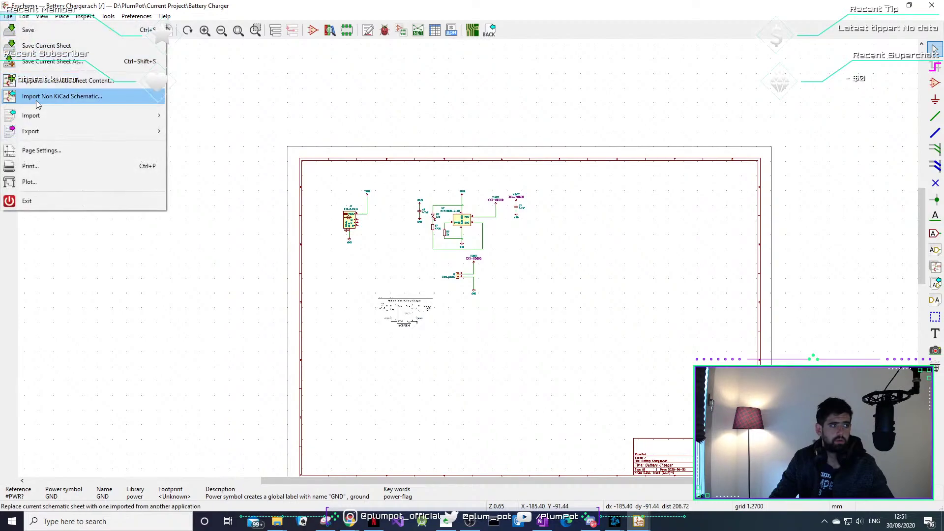
left_click(42, 150)
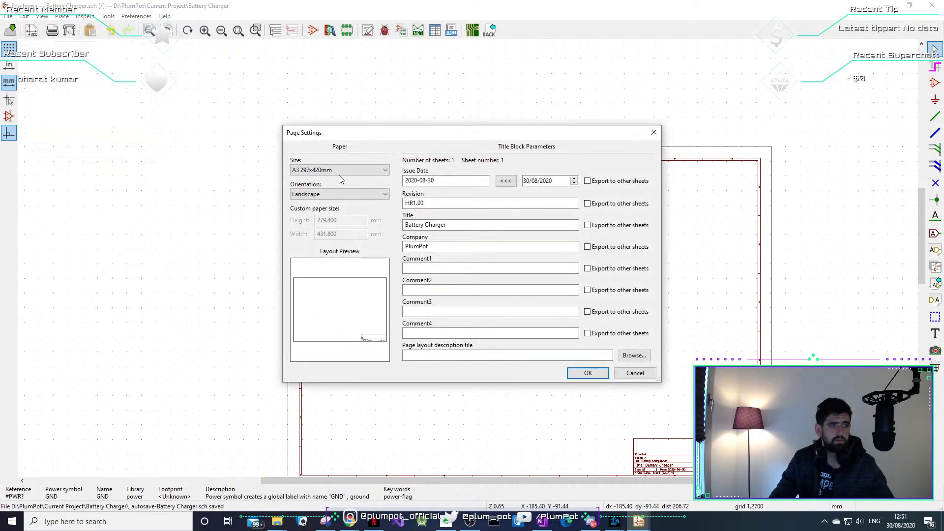
left_click(338, 171)
left_click(345, 183)
left_click(586, 373)
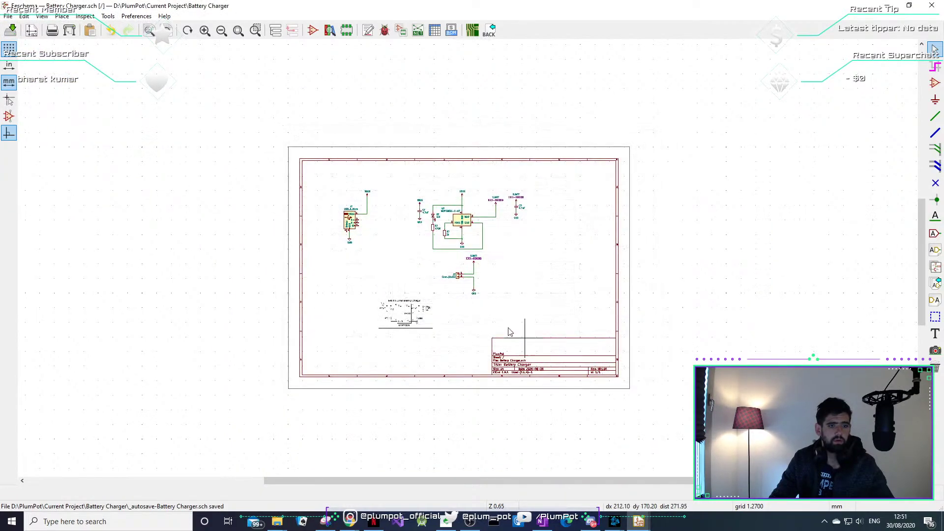
Move the reference image from below the circuits to above the charger circuit, at the sheet's upper border.
scroll(468, 262, "up", 2)
left_click_drag(435, 370, 694, 249)
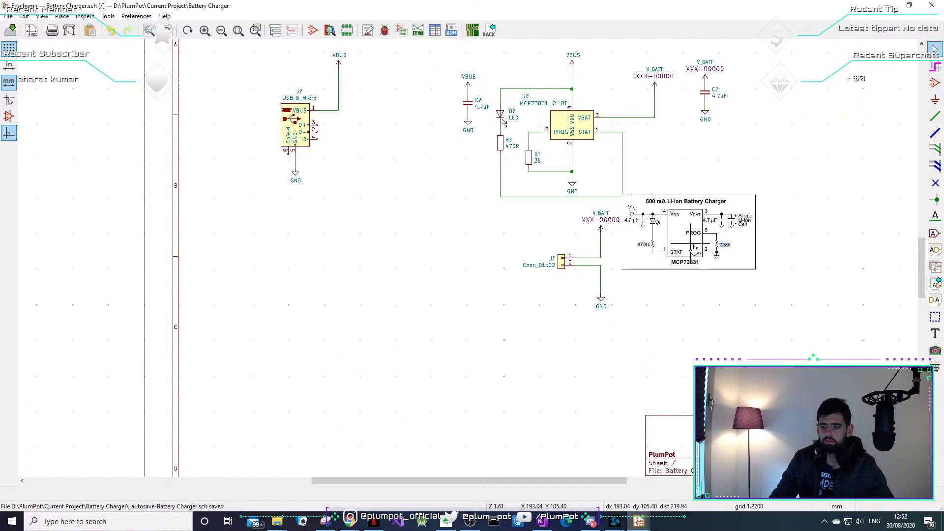
left_click_drag(694, 248, 764, 212)
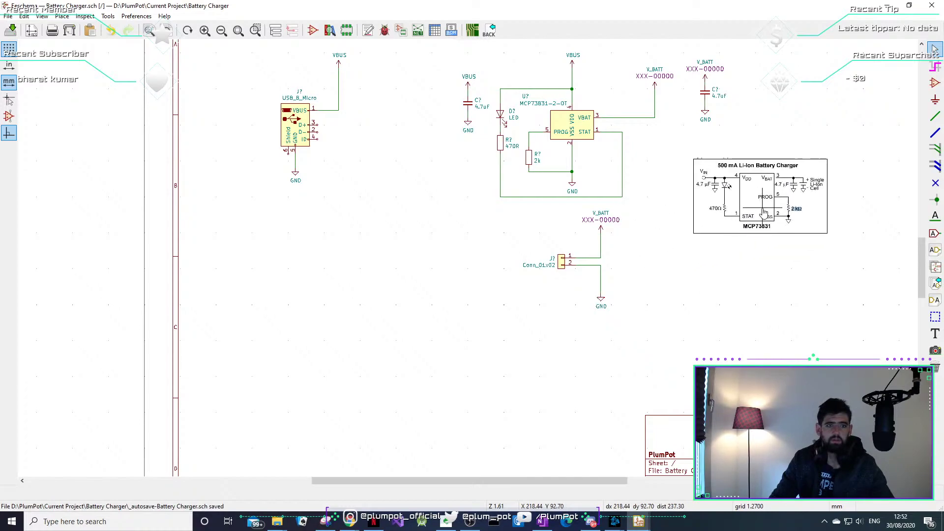
left_click(756, 258)
middle_click_drag(756, 258, 704, 414)
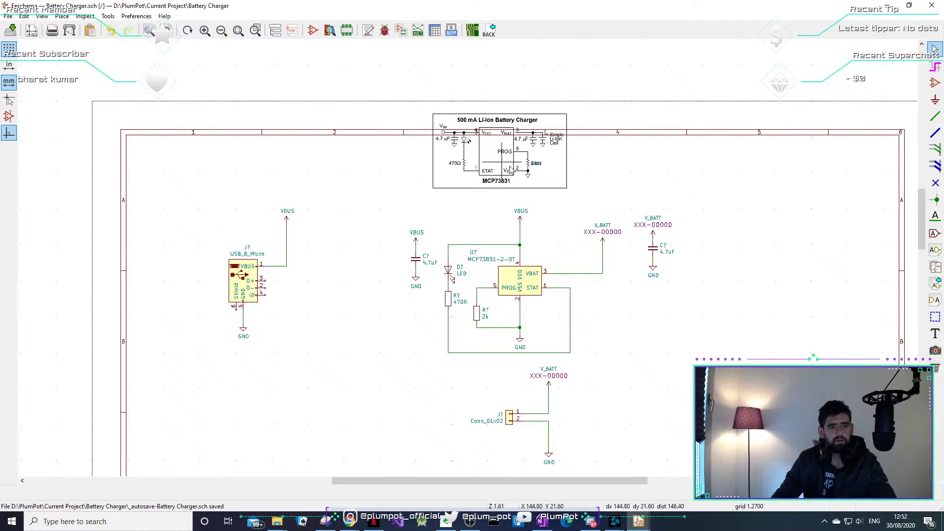
left_click(510, 169)
Move the charger circuit with its capacitors and Conn_01x02 down and slightly left, and lower the USB_B_Micro group level with the charger.
left_click_drag(726, 199, 402, 408)
left_click(380, 373)
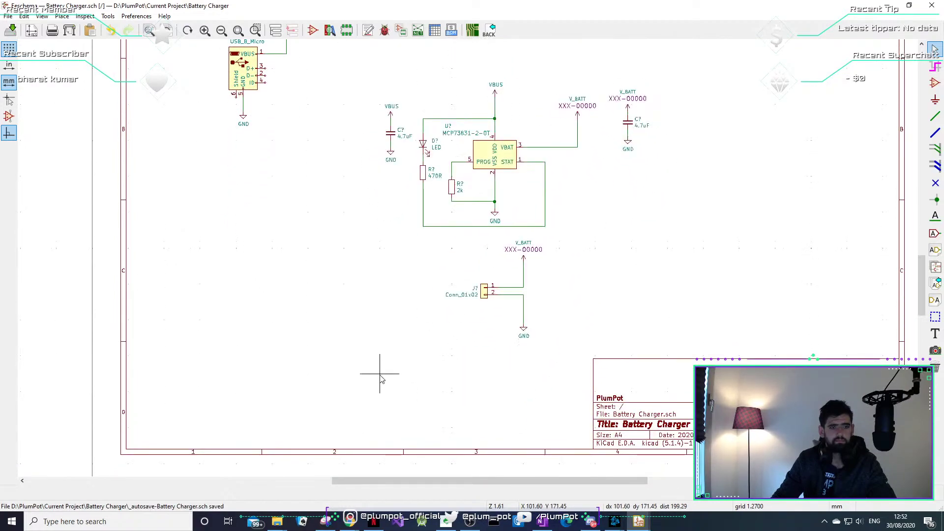
scroll(337, 143, "down", 1)
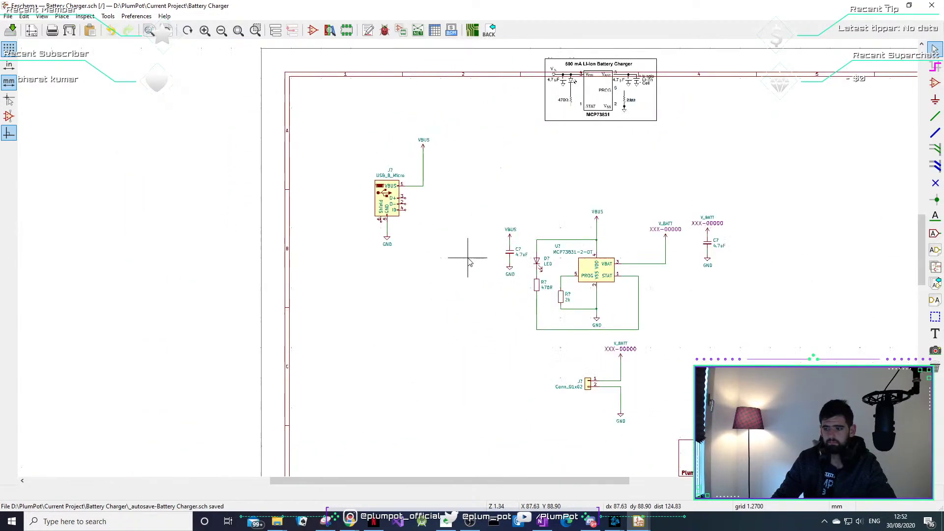
left_click_drag(450, 114, 319, 273)
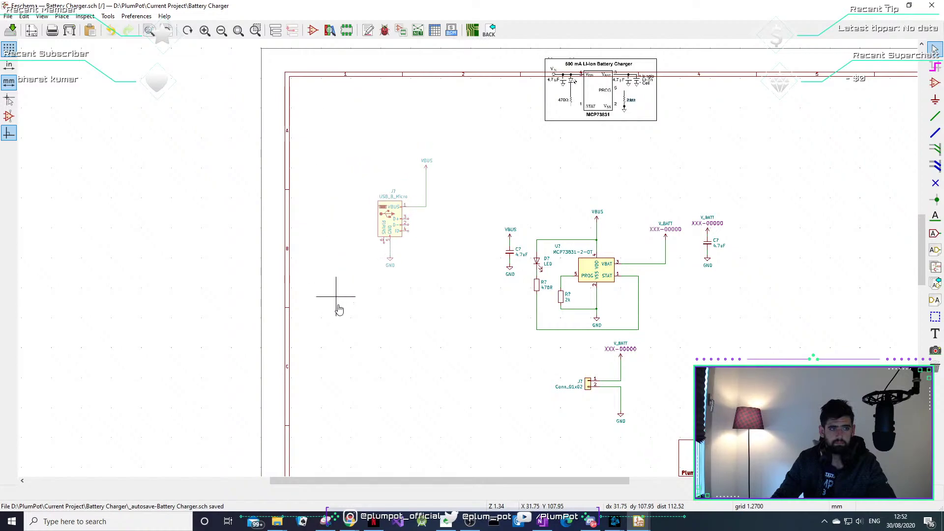
left_click(333, 366)
Lower the reference image to just above the charger circuit, and move the Conn_01x02 group to the right of the V_BATT capacitor.
left_click_drag(669, 136, 557, 91)
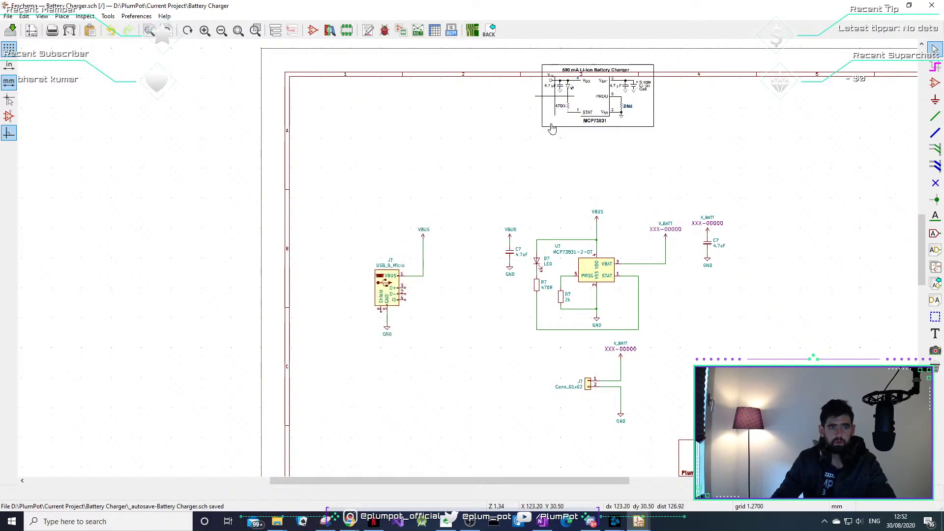
left_click(567, 207)
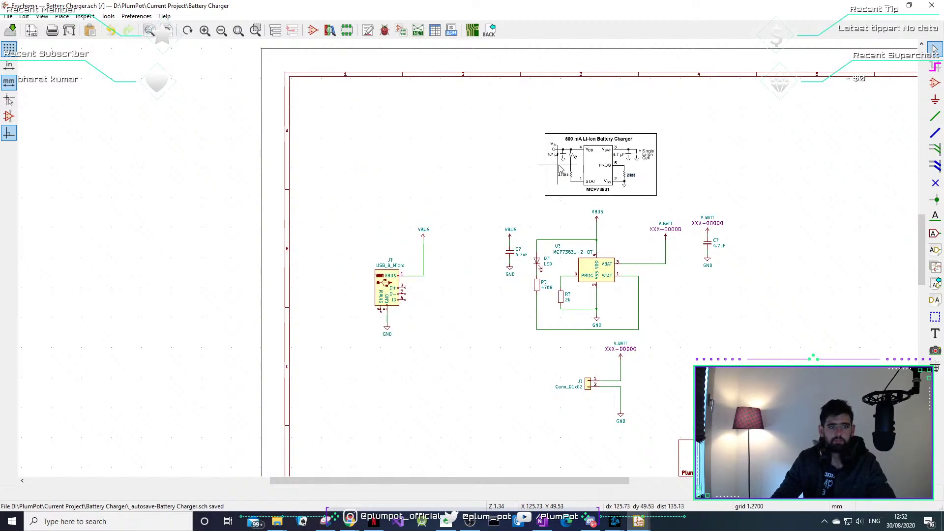
left_click_drag(670, 340, 526, 435)
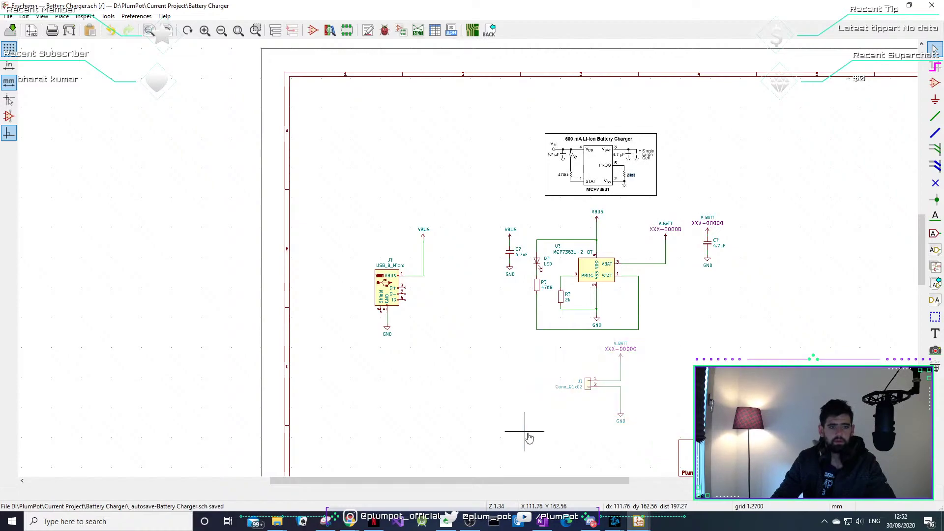
left_click(745, 324)
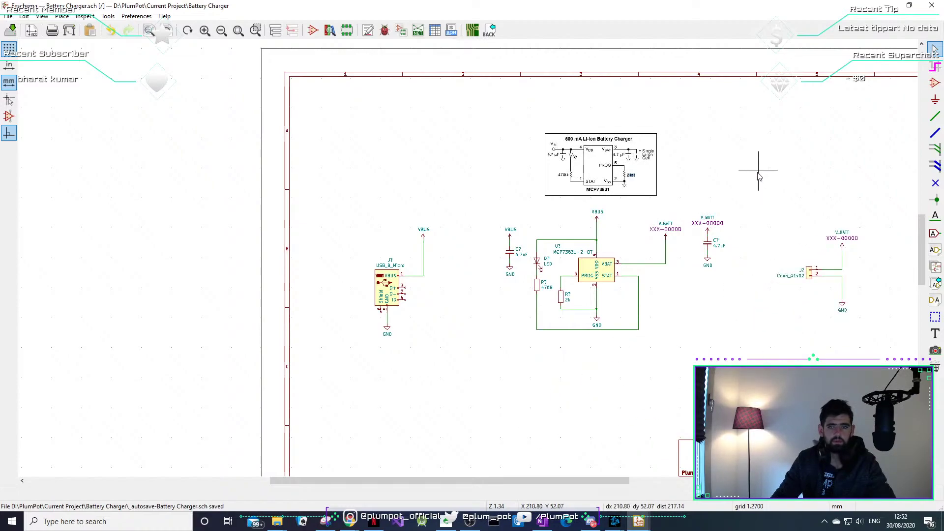
Start adding graphic lines to the schematic sheet.
left_click(934, 316)
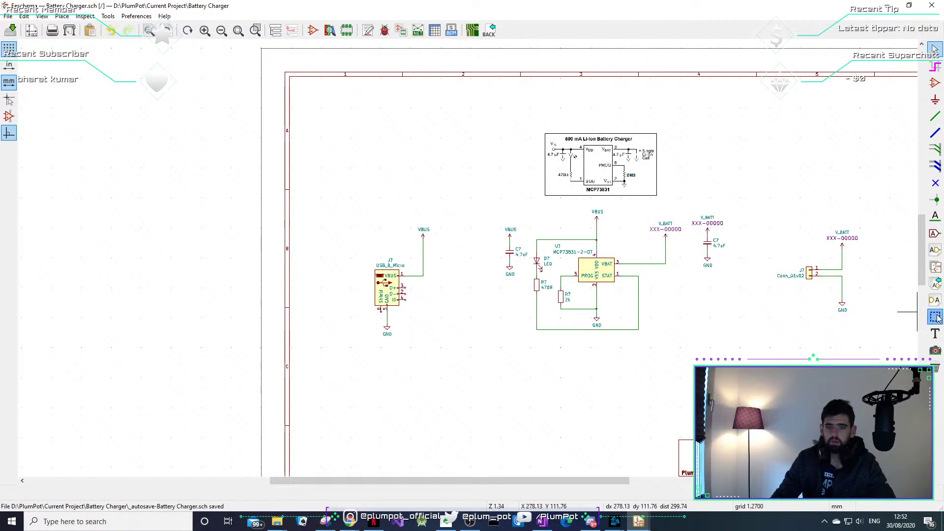
left_click(309, 185)
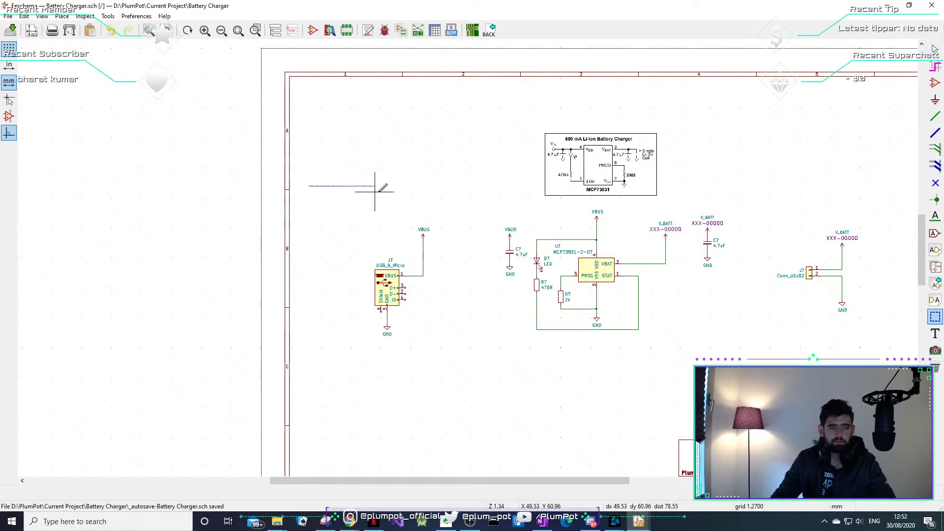
left_click(468, 362)
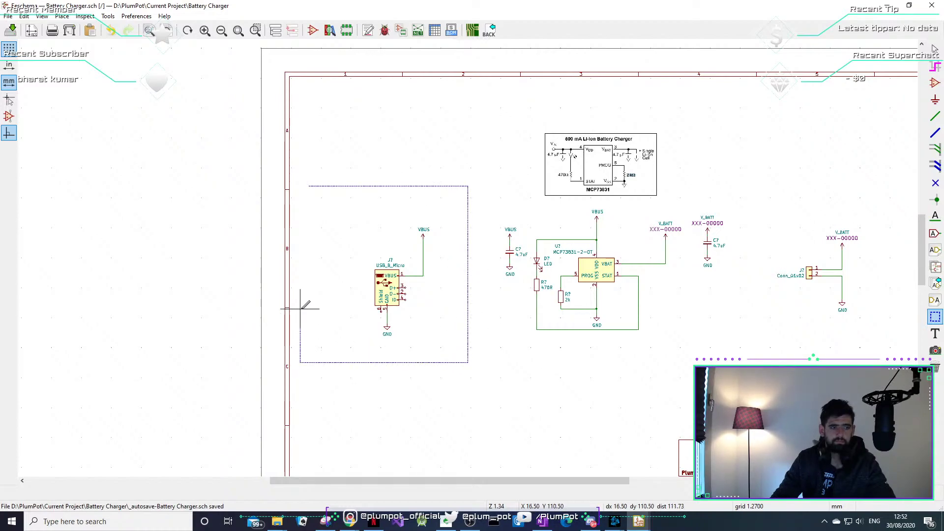
left_click(299, 186)
scroll(307, 184, "up", 5)
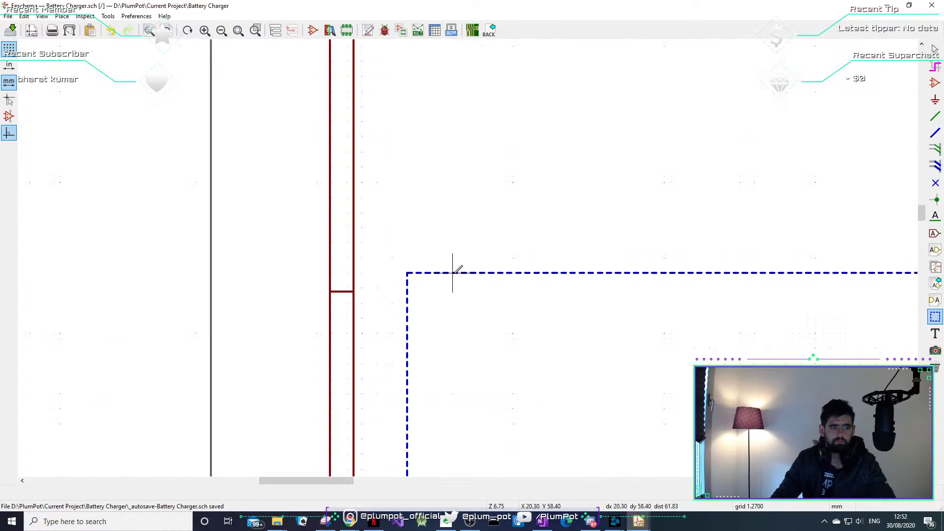
scroll(453, 272, "down", 4)
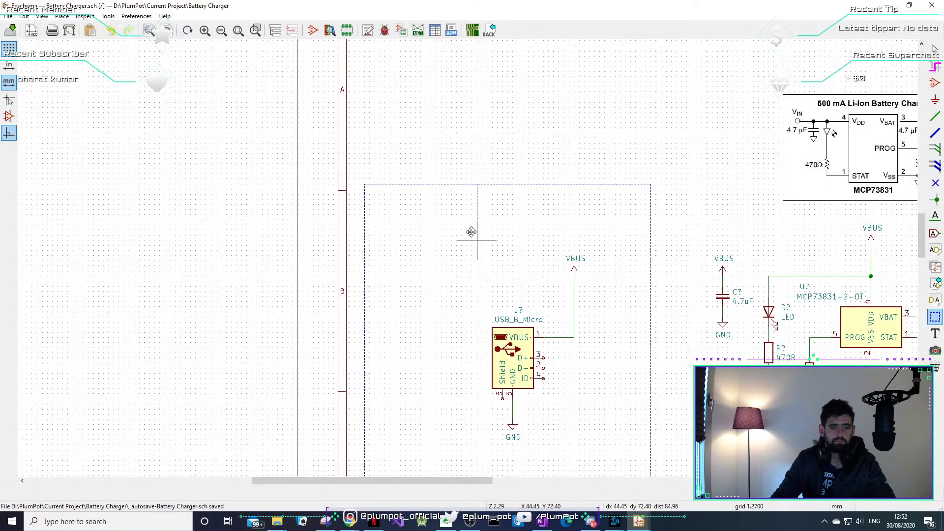
key("Escape")
key("Escape")
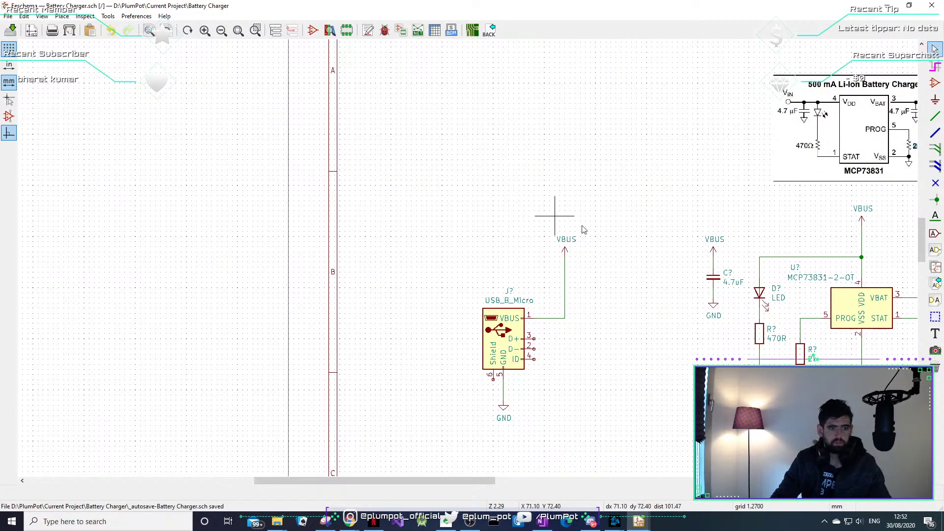
Draw a closed dashed rectangular frame around the USB_B_Micro connector with its VBUS and GND symbols.
left_click(934, 317)
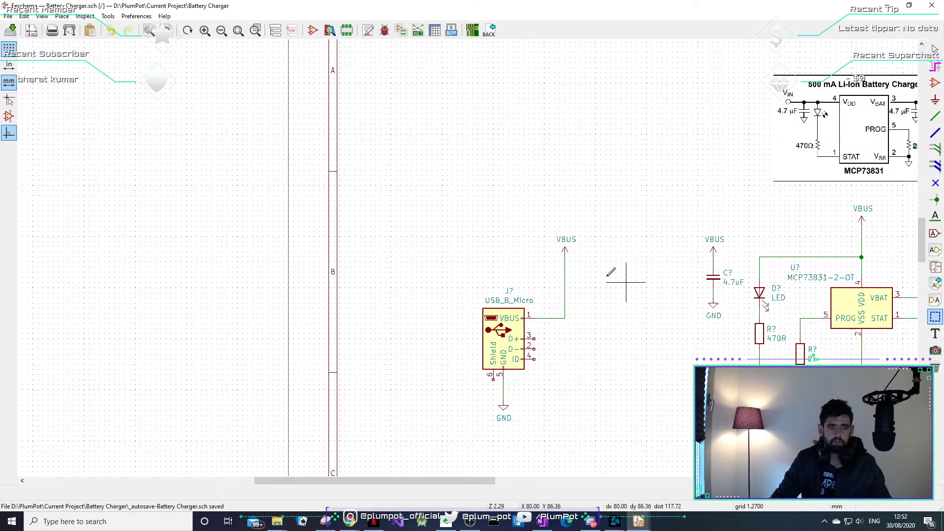
left_click(606, 211)
left_click(400, 210)
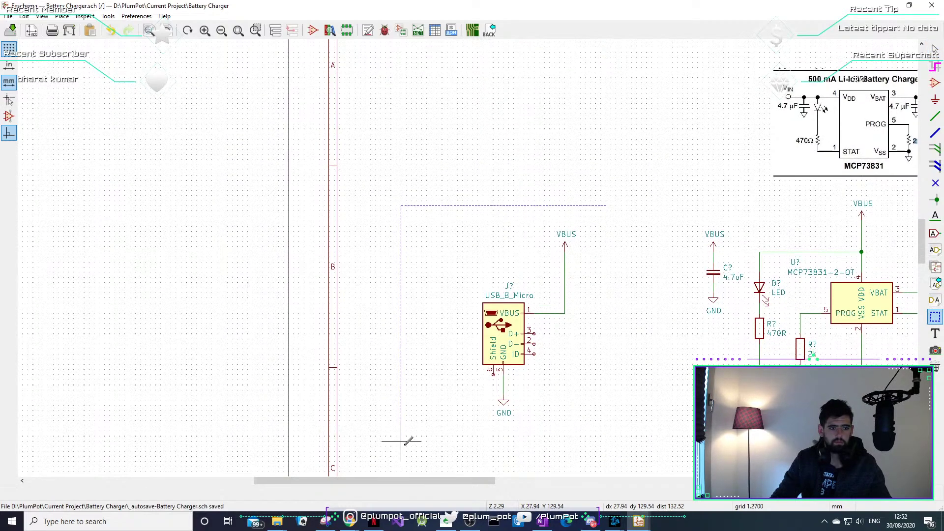
left_click(400, 399)
left_click(636, 400)
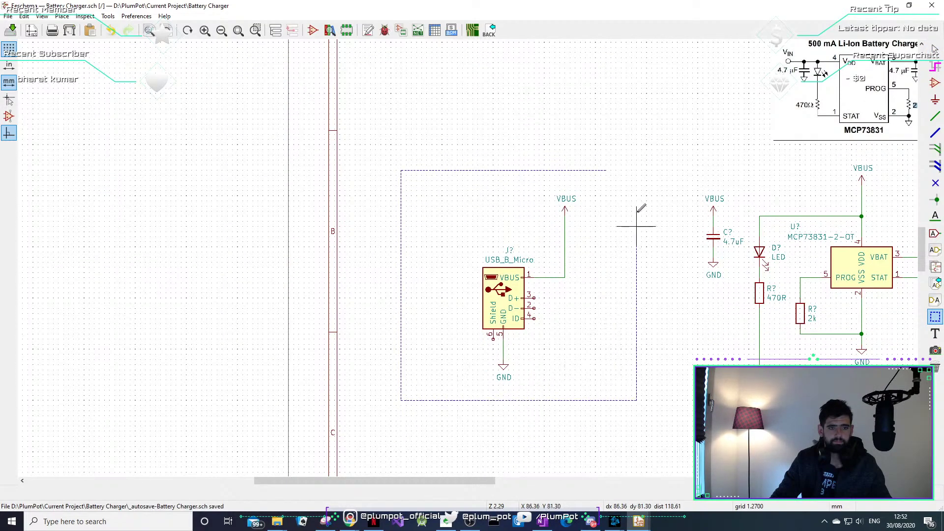
double_click(606, 170)
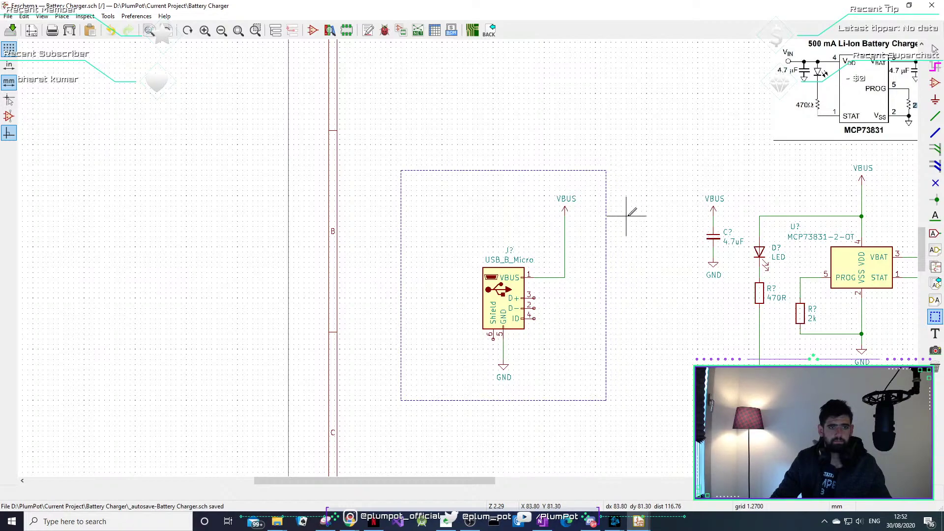
Place the text "Micro USB to supply charge" inside the upper part of the USB connector's frame and save the schematic.
left_click(936, 333)
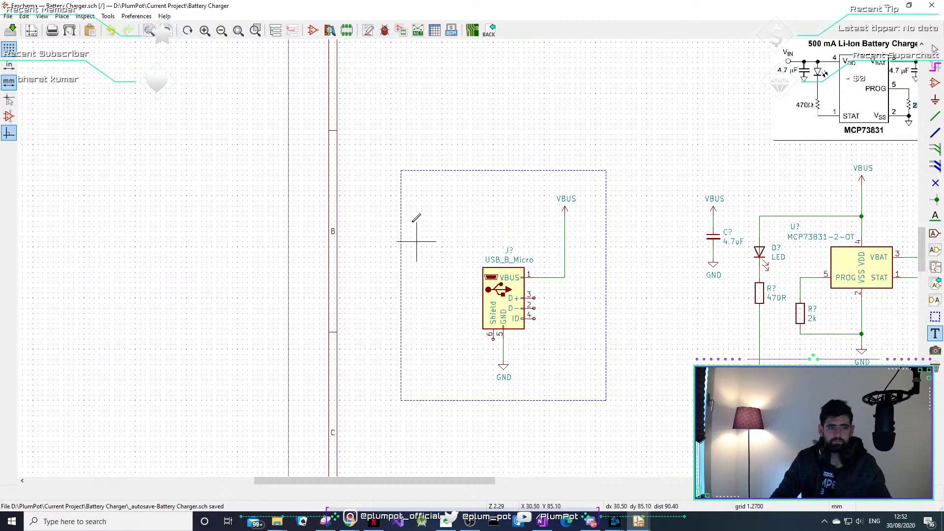
left_click(420, 203)
left_click_drag(511, 190, 539, 11)
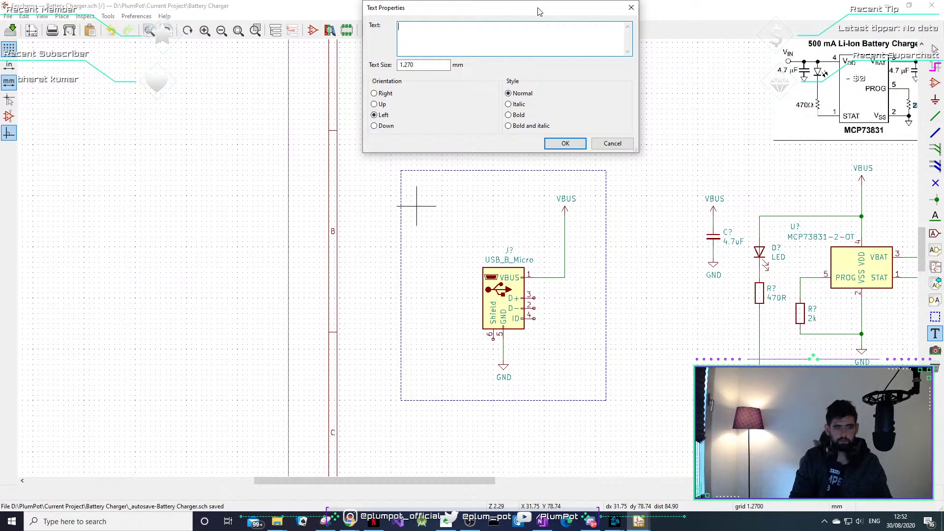
type("Micro USB to supply charge")
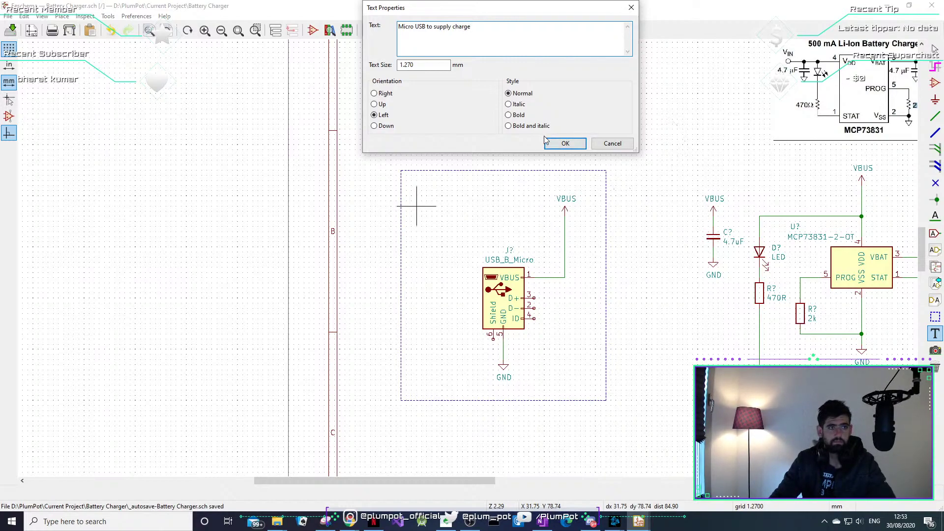
left_click(565, 143)
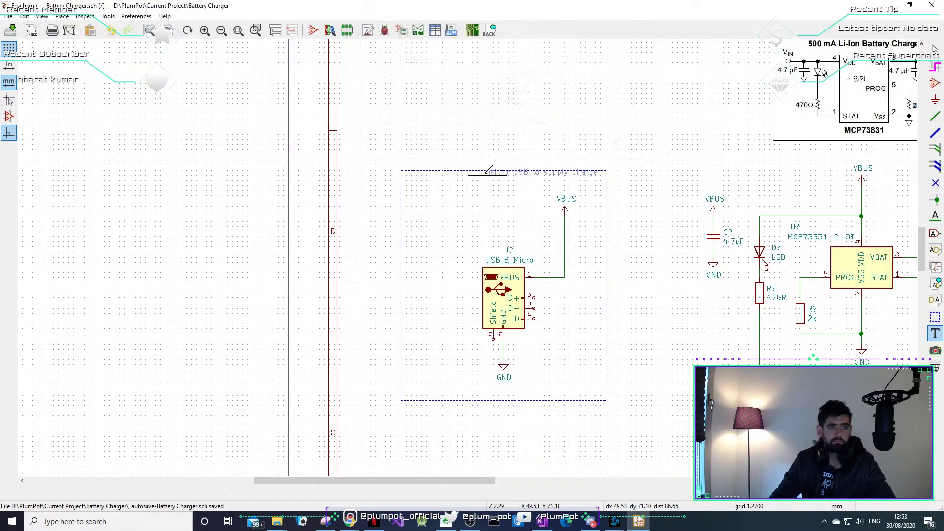
left_click(442, 189)
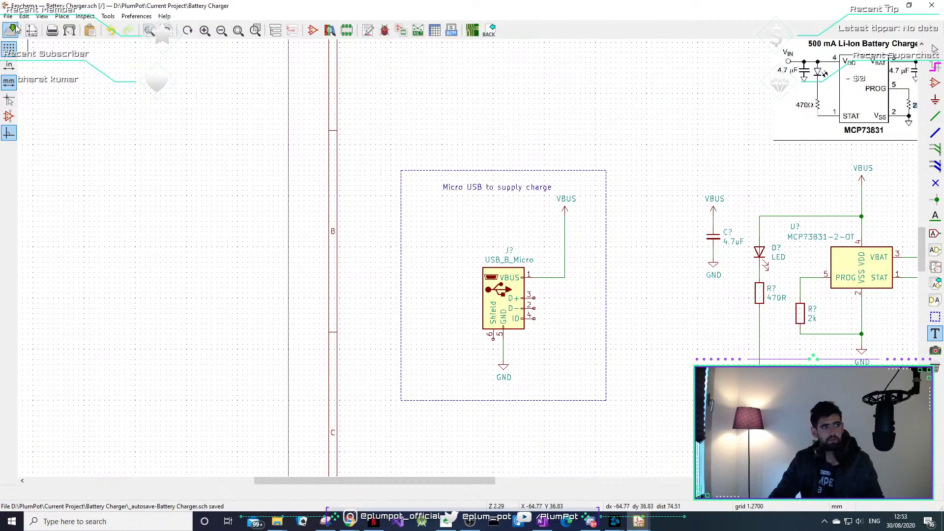
key("ctrl+s")
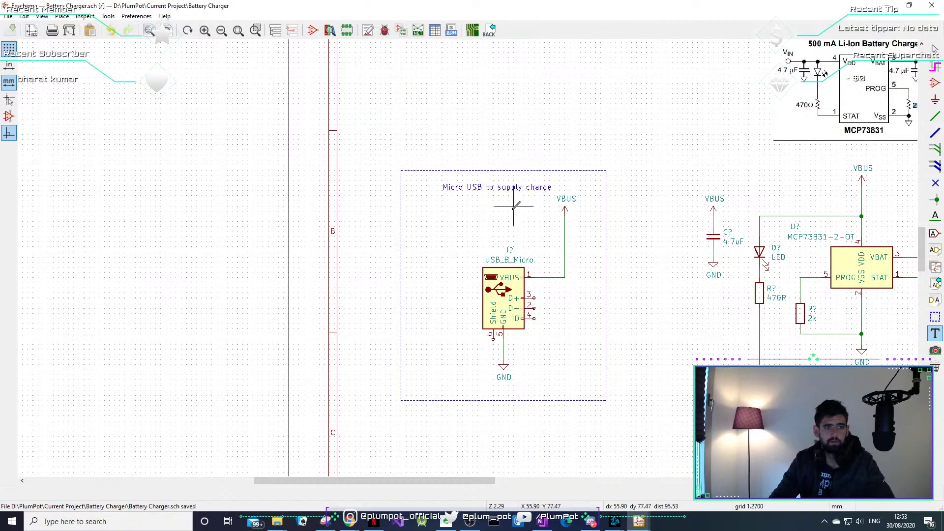
Draw a closed dashed rectangular frame around the MCP73831-2-OT charger circuit, including both 4.7uF capacitors.
middle_click_drag(632, 216, 427, 208)
middle_click_drag(592, 210, 426, 216)
left_click(934, 317)
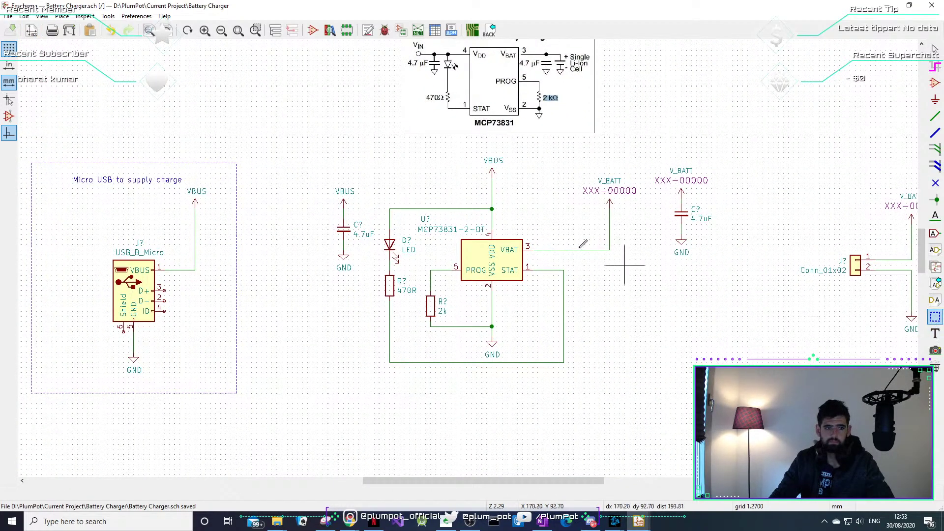
left_click(287, 157)
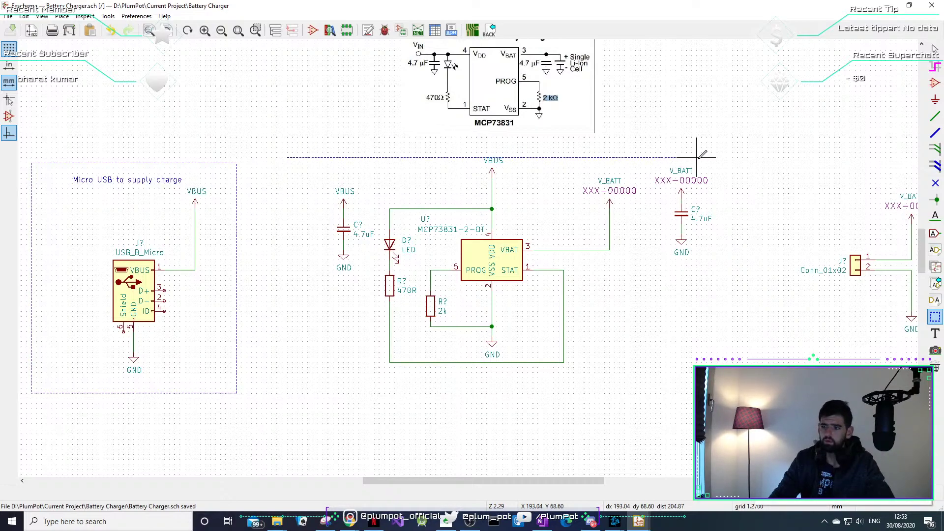
left_click(732, 159)
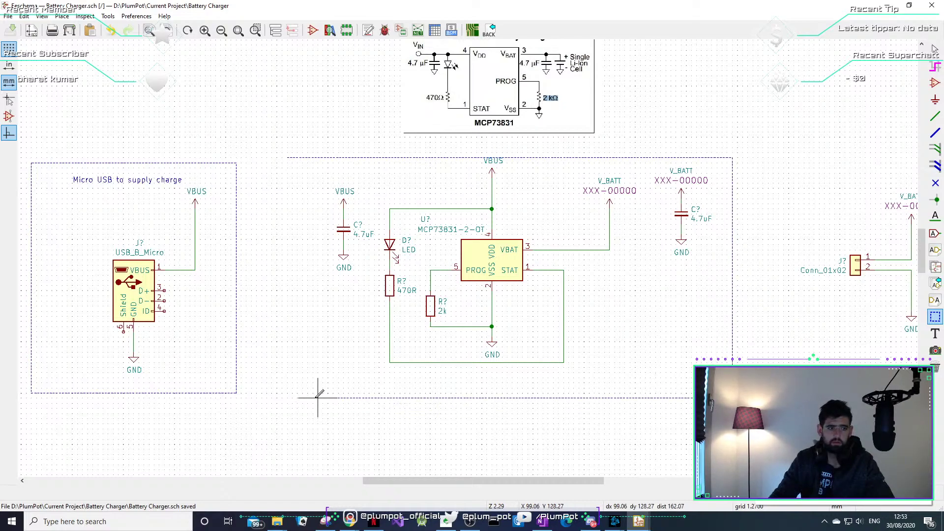
left_click(282, 392)
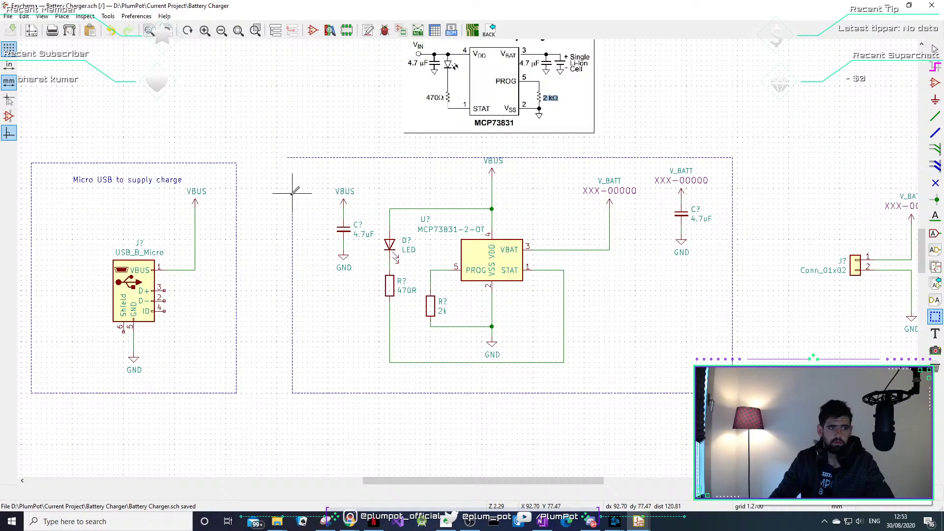
double_click(287, 157)
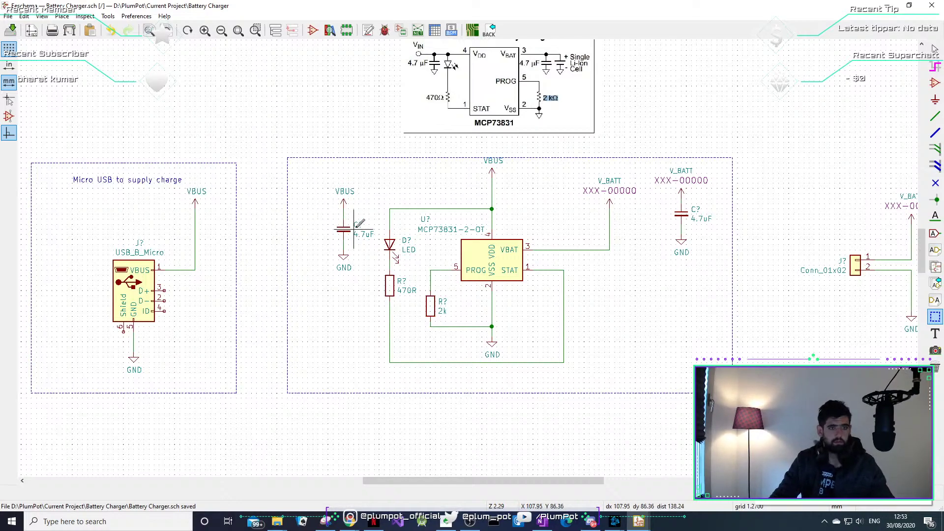
Move the whole MCP73831-2-OT circuit slightly down within its frame to leave room above it.
key("Escape")
left_click_drag(712, 164, 297, 373)
left_click(300, 382)
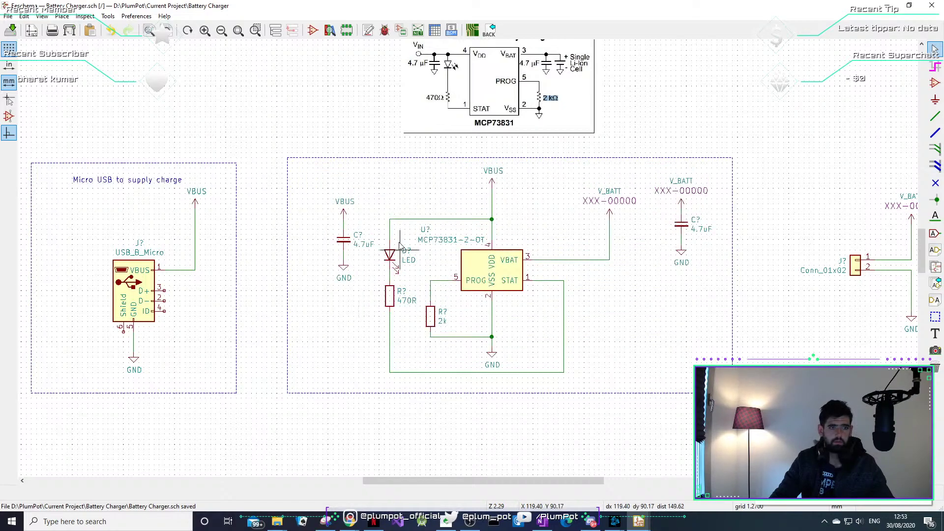
Place the text "MCP73831-2-OT Battery charging circuit" in the upper-left corner of the charger circuit's frame.
left_click(936, 333)
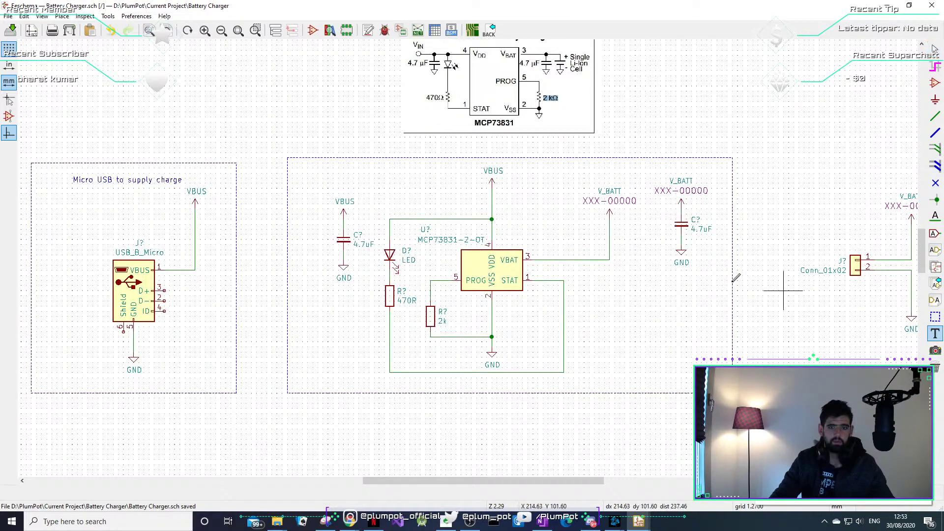
left_click(317, 167)
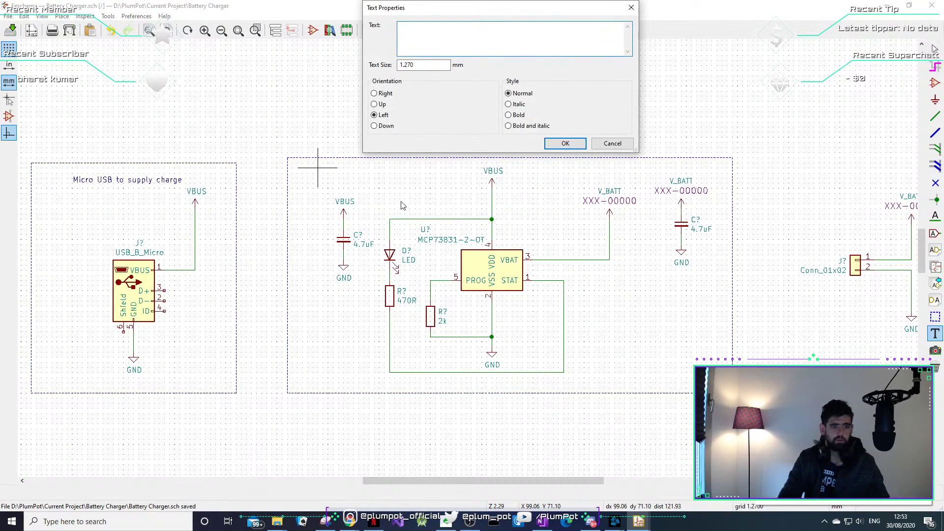
type("MCP73831-2-OT Battery ch")
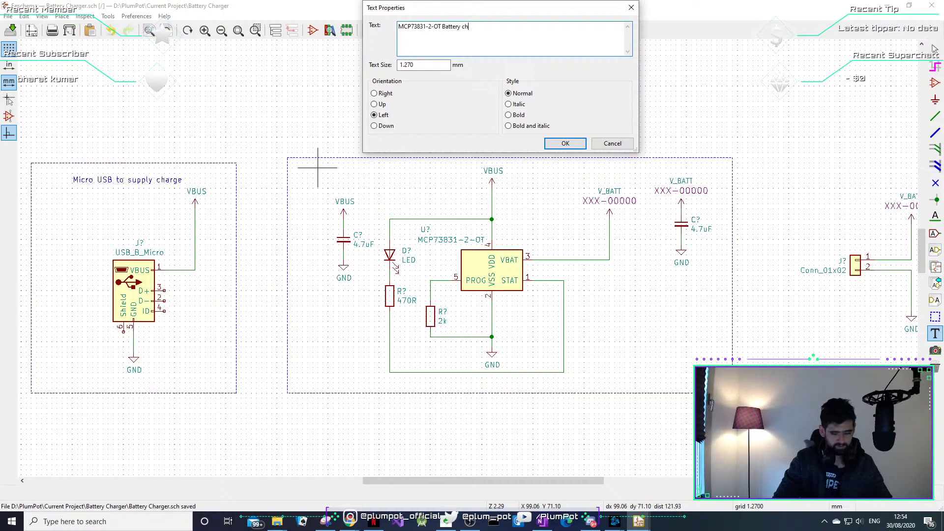
type("ing circuit")
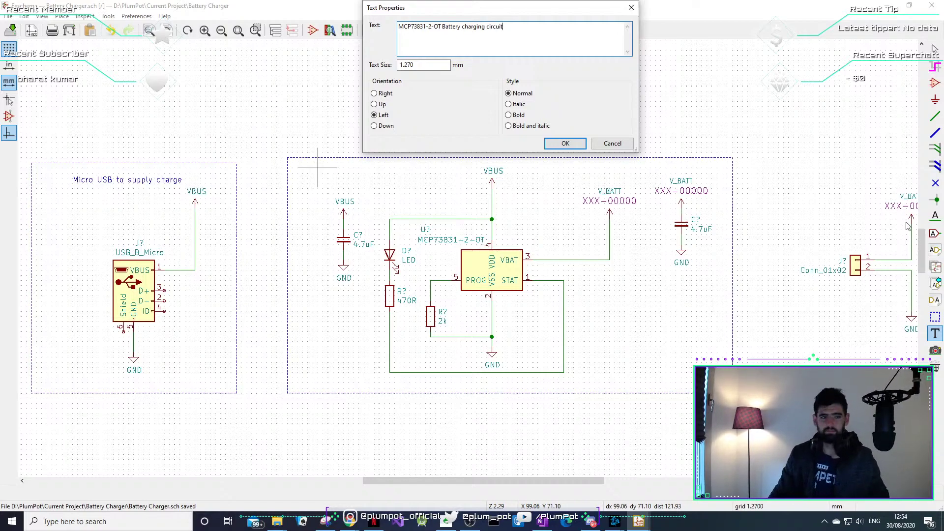
left_click(565, 143)
left_click(303, 169)
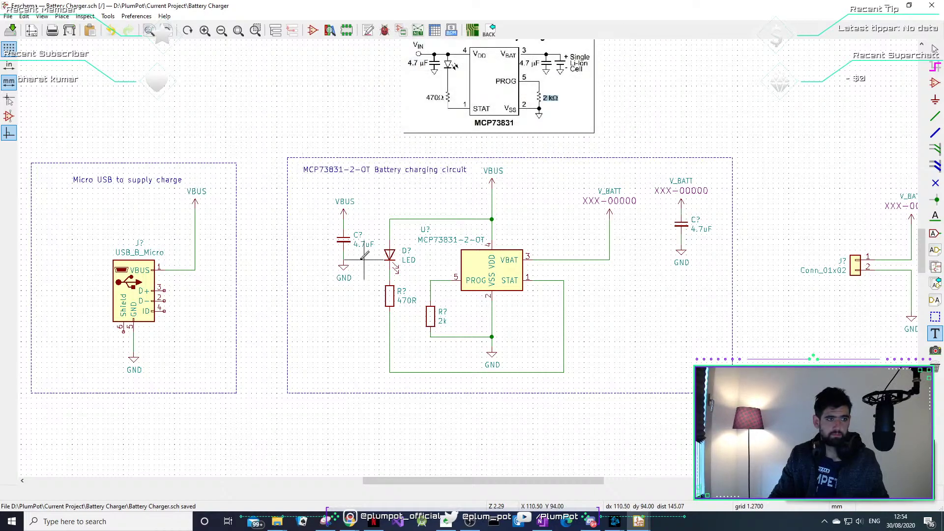
Draw a closed dashed rectangular frame around the Conn_01x02 connector with its V_BATT and GND symbols.
middle_click_drag(538, 240, 381, 223)
middle_click_drag(286, 176, 391, 169)
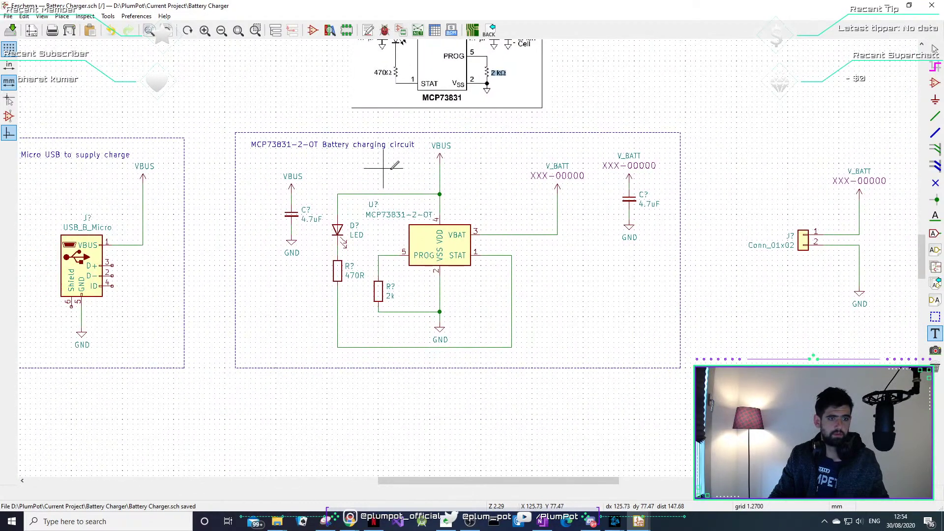
mouse_move(573, 170)
middle_mouse_down()
mouse_move(492, 178)
mouse_move(527, 167)
mouse_move(508, 168)
middle_mouse_up()
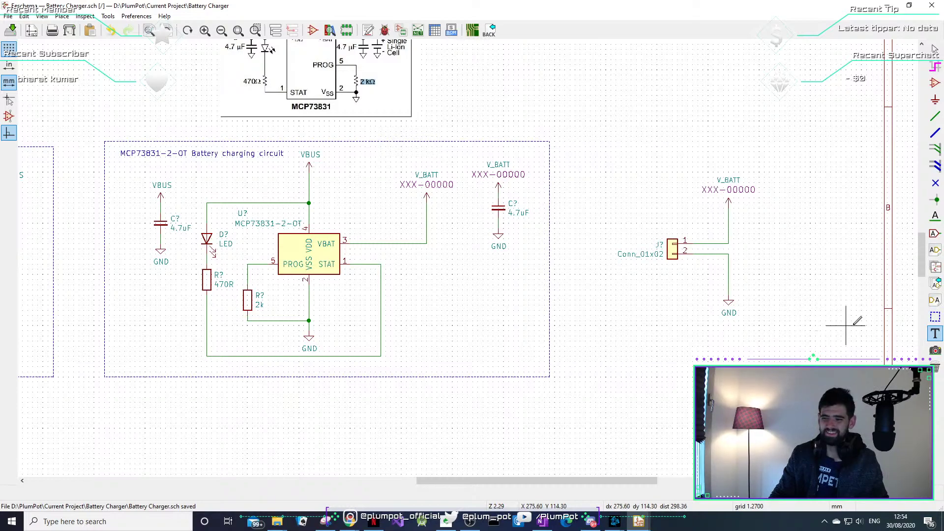
left_click(935, 316)
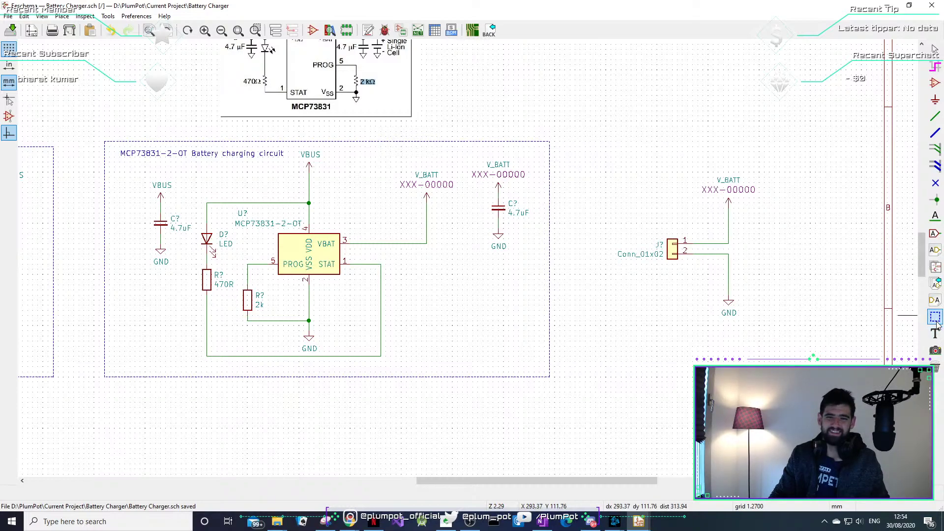
left_click(580, 141)
left_click(830, 186)
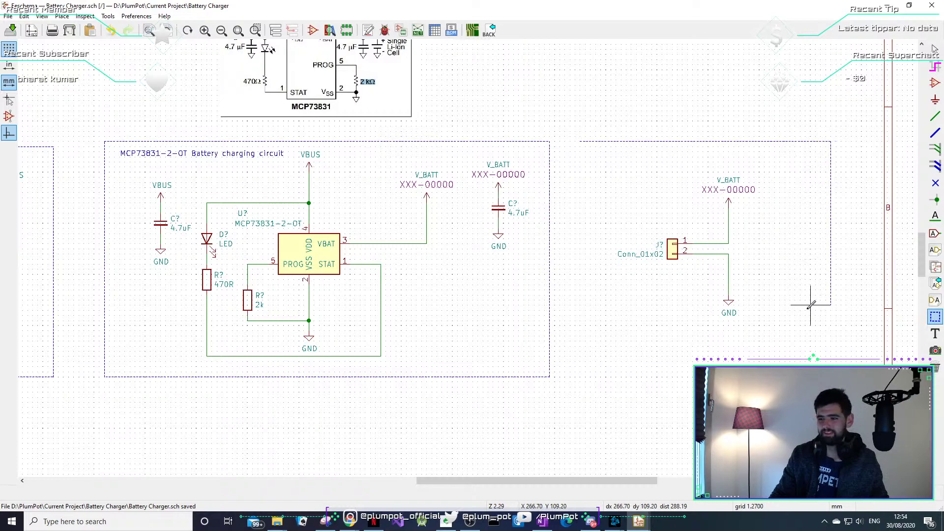
left_click(581, 376)
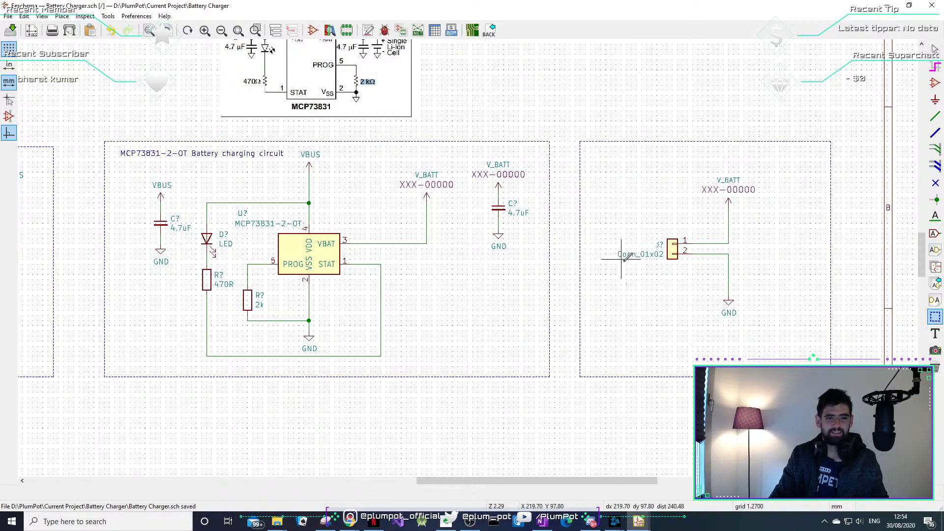
Place the text "Battery connecctor" inside the upper part of the Conn_01x02 connector's frame.
left_click(934, 335)
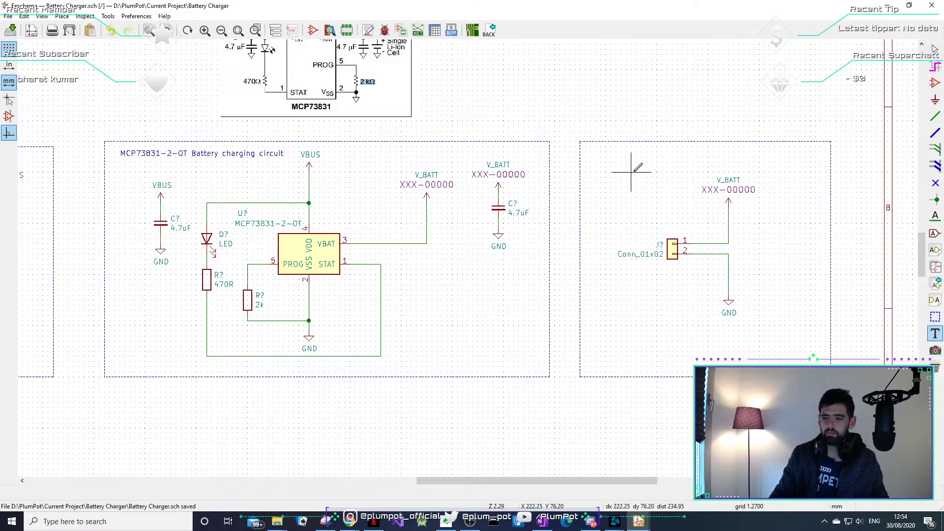
left_click(615, 162)
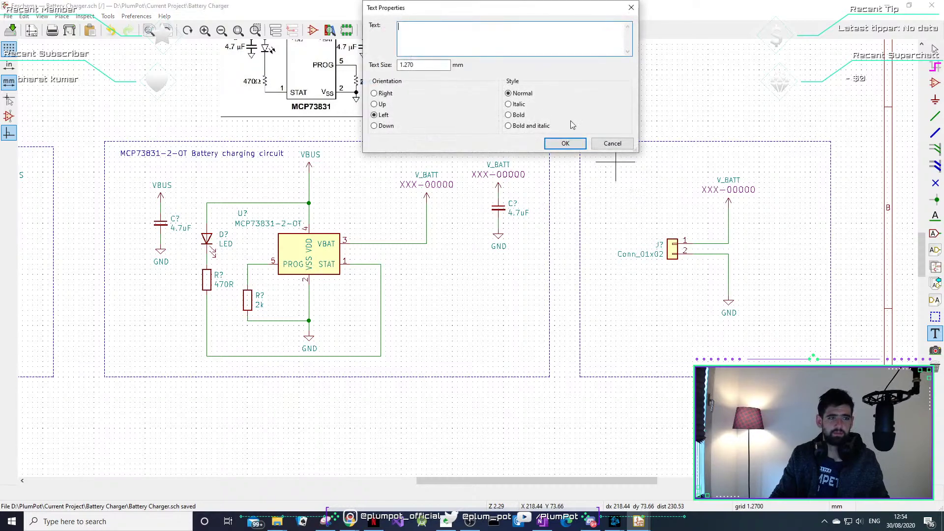
left_click_drag(472, 16, 501, 51)
type("Battery connecctor")
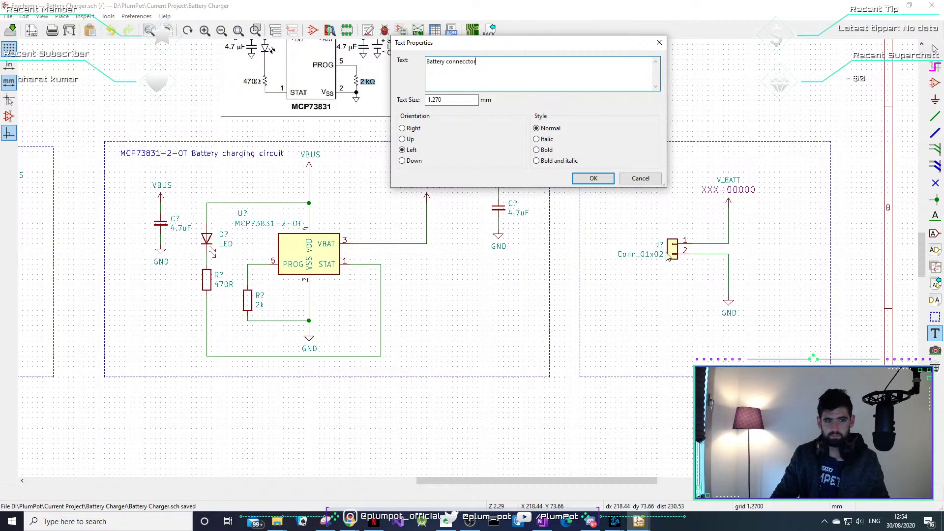
left_click(594, 178)
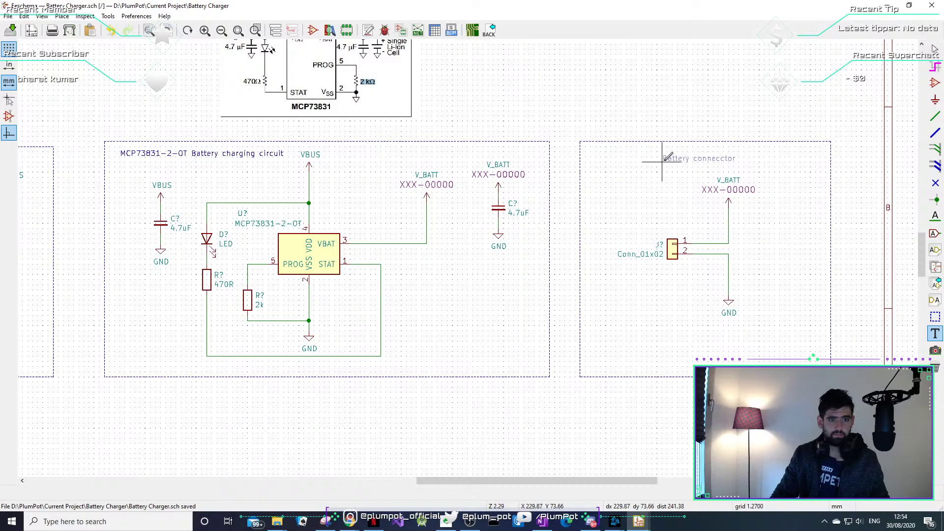
left_click(667, 157)
Place the heading "INPUT" with a text size of 3 mm above the Micro USB supply frame.
scroll(560, 203, "down", 1)
middle_click_drag(309, 277, 493, 267)
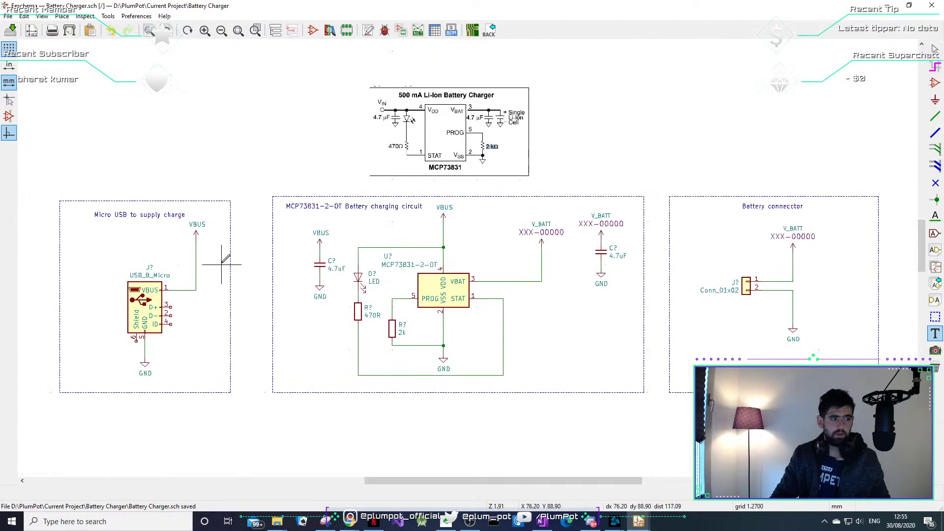
left_click(103, 167)
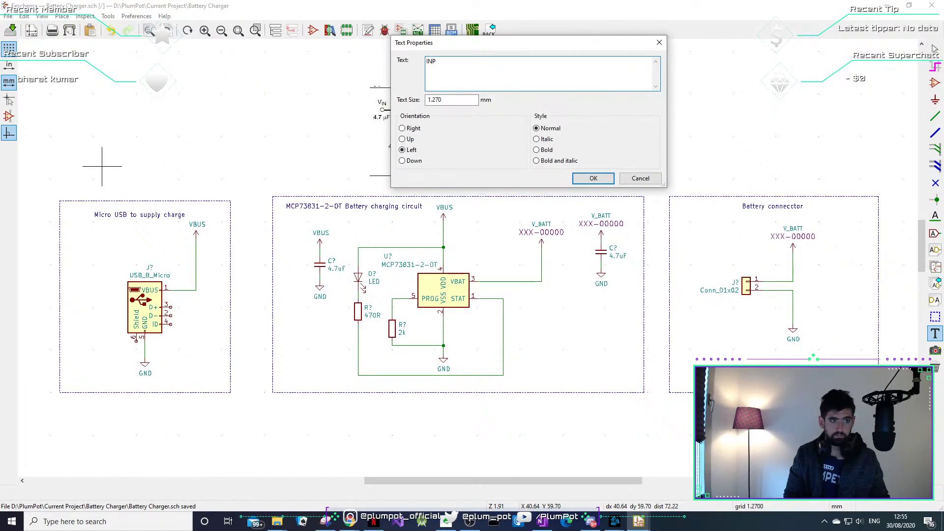
left_click(446, 99)
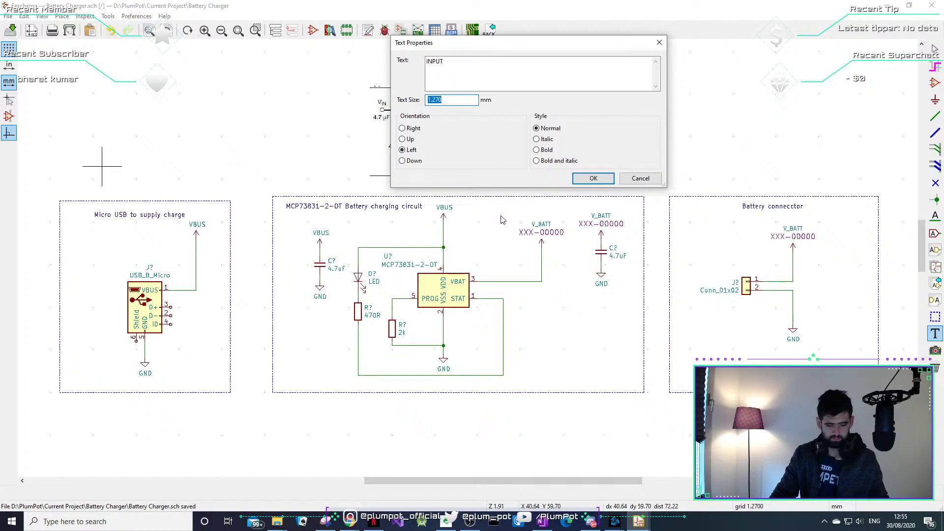
left_click(594, 178)
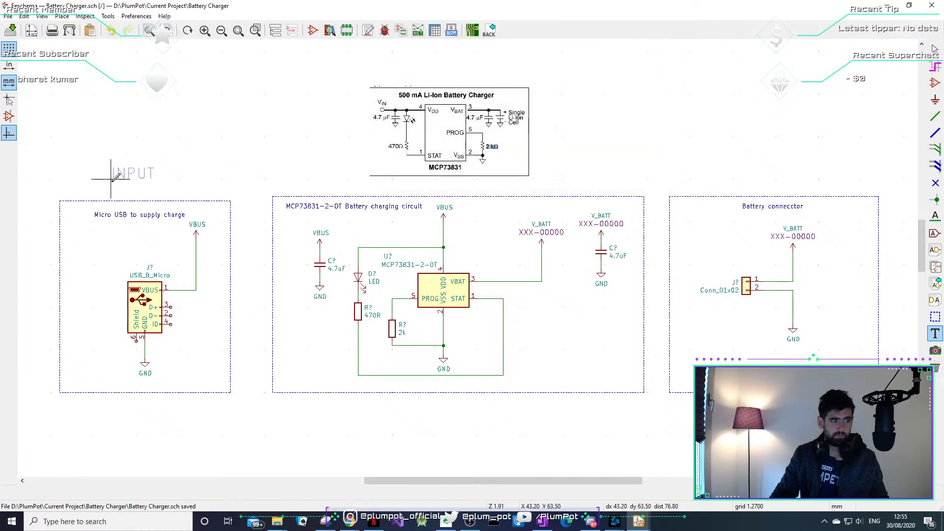
left_click(123, 183)
Move the 500 mA Li-Ion Battery Charger reference image higher to free space above the charging circuit's frame.
key("m")
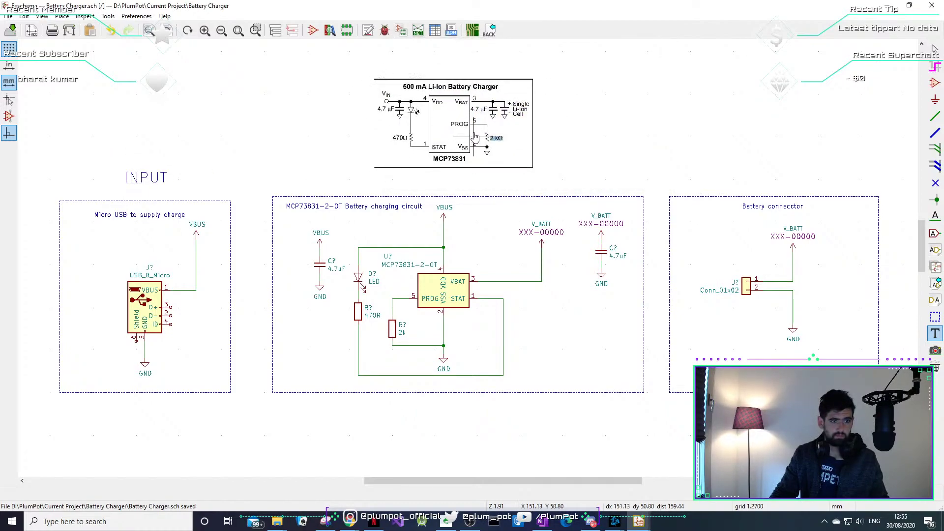
left_click(493, 107)
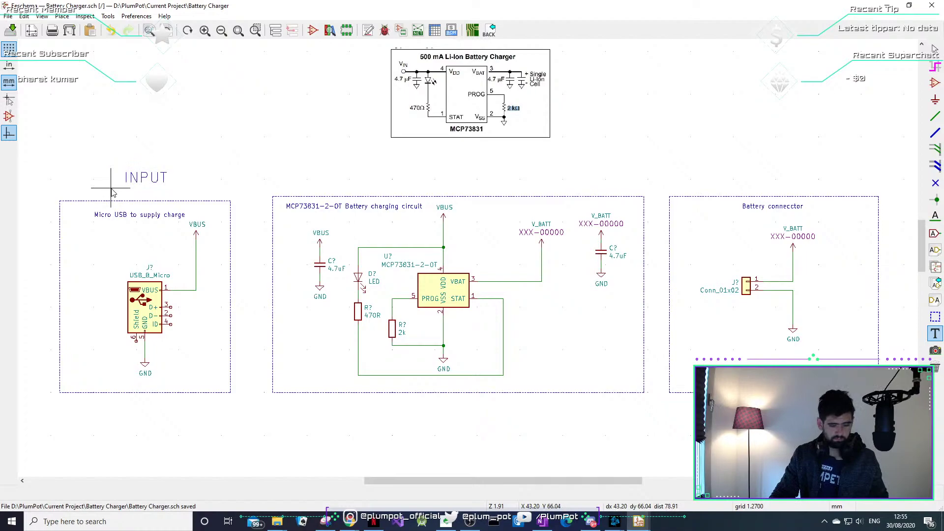
left_click(246, 171)
left_click(640, 178)
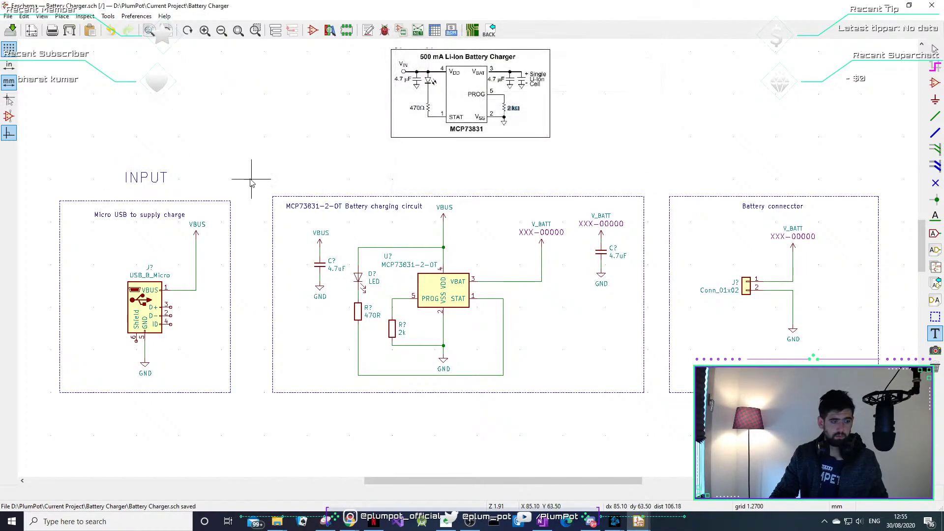
key("Escape")
Copy the INPUT heading to above the charging circuit's frame, changing its text to "Process" and adjusting its position.
key("c")
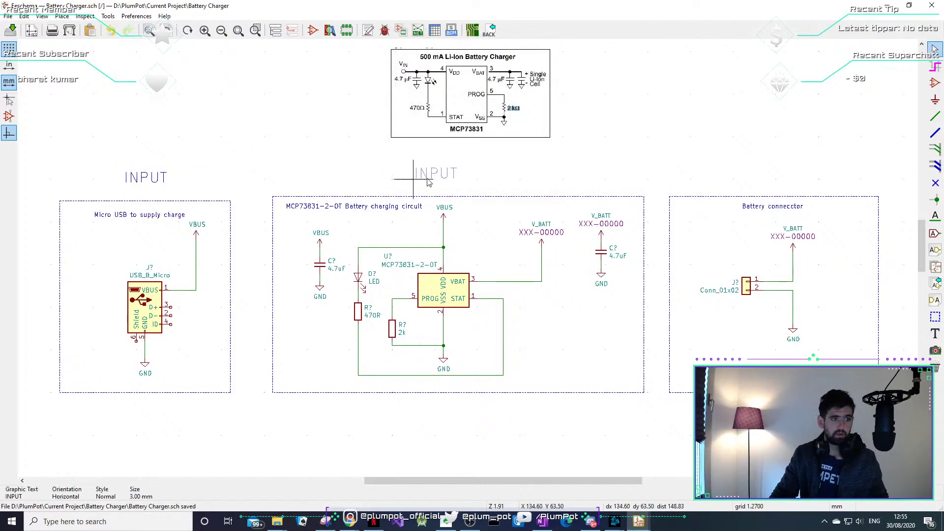
left_click(440, 189)
key("e")
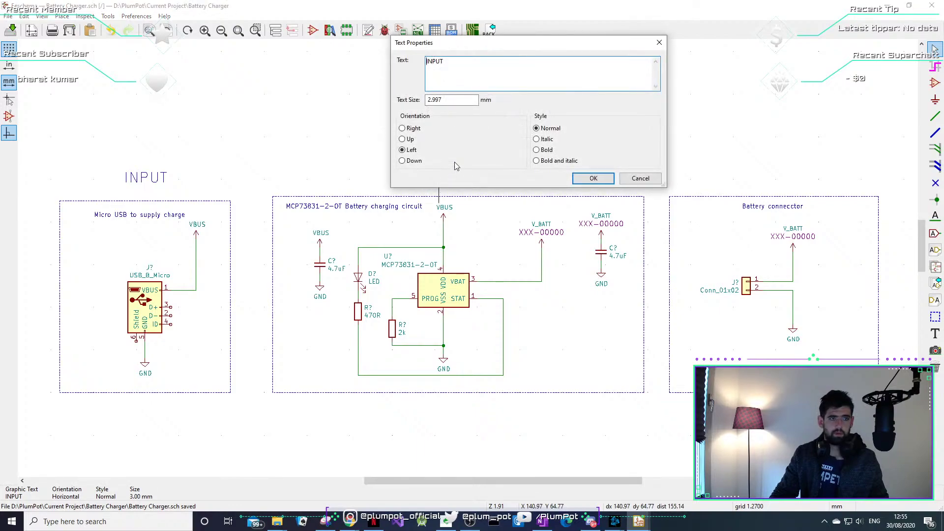
type("Pr")
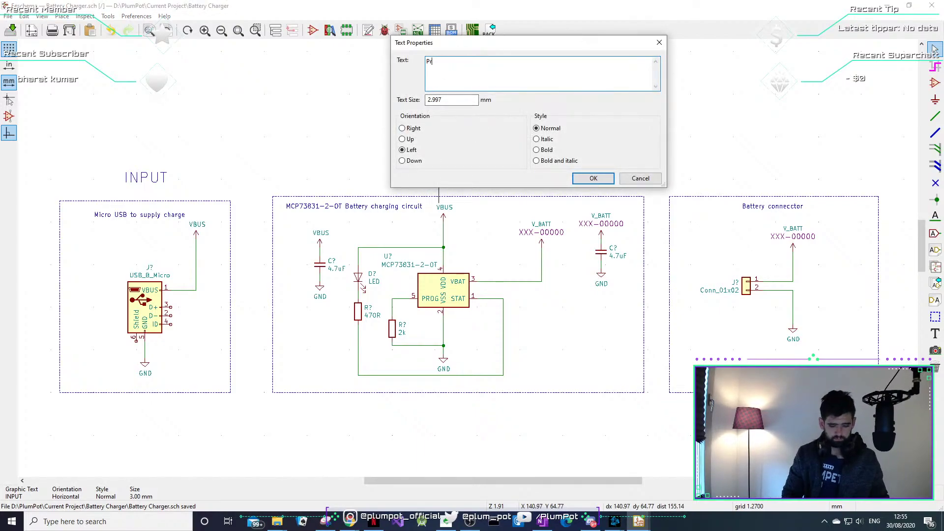
type("ocess")
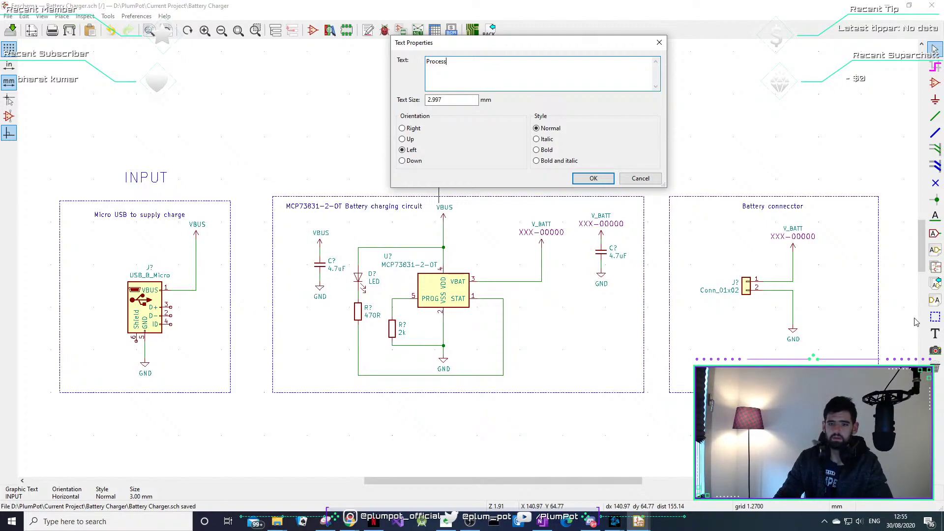
left_click(593, 179)
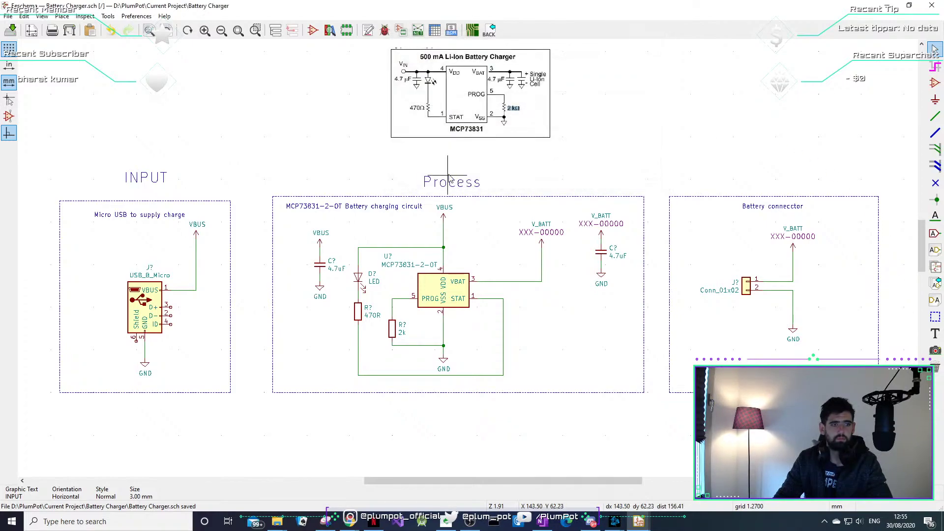
key("m")
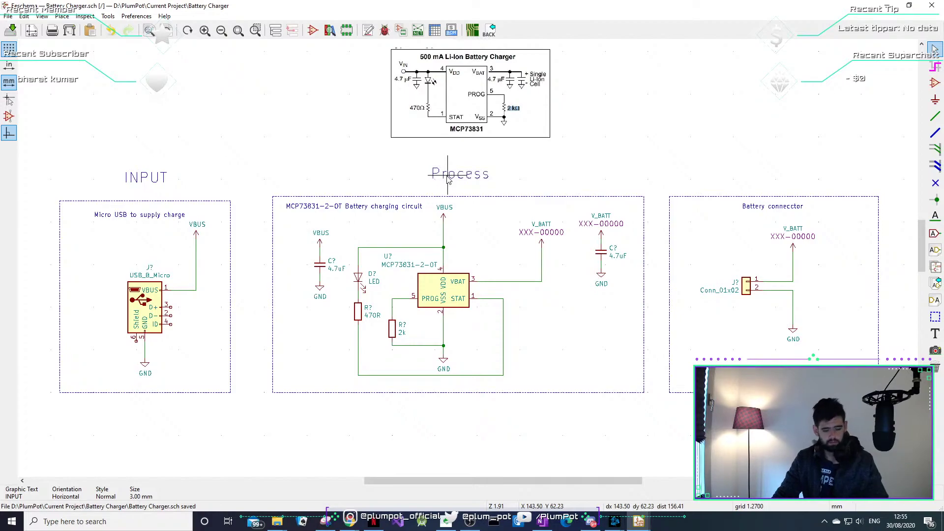
left_click(447, 179)
Copy the Process heading to above the battery connector's frame and change its text to "OUTPUT".
key("c")
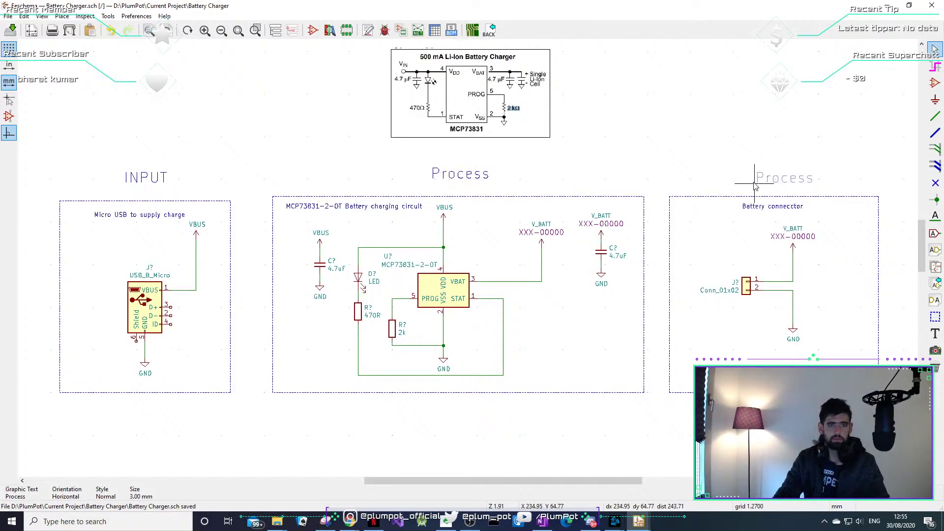
left_click(755, 183)
double_click(776, 181)
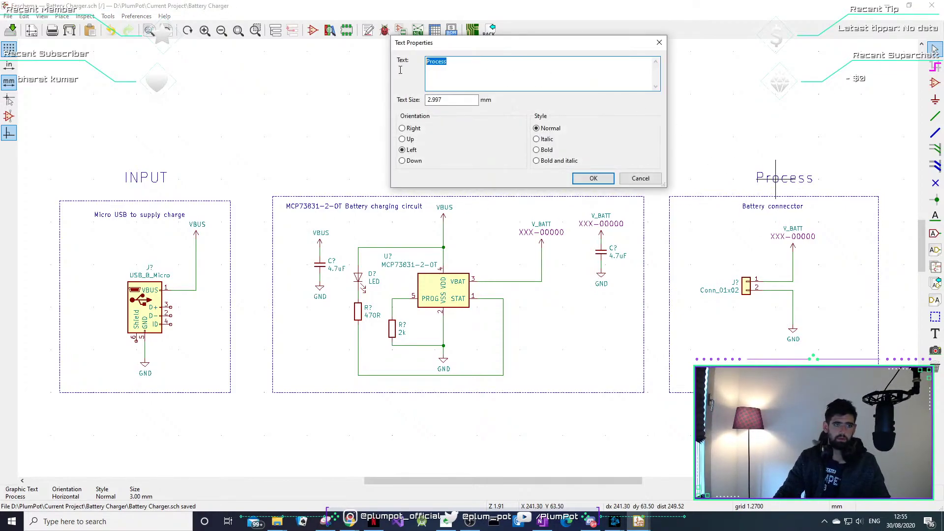
type("OUTPUT")
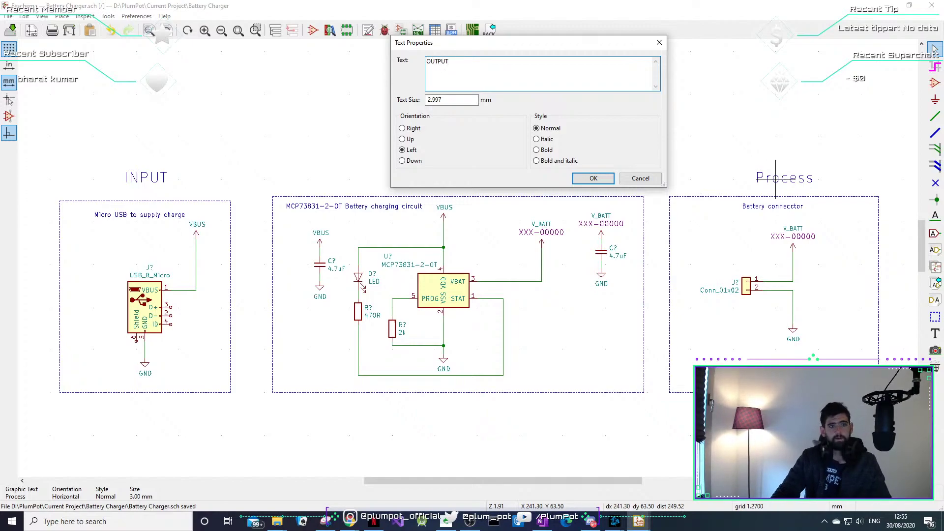
left_click(594, 179)
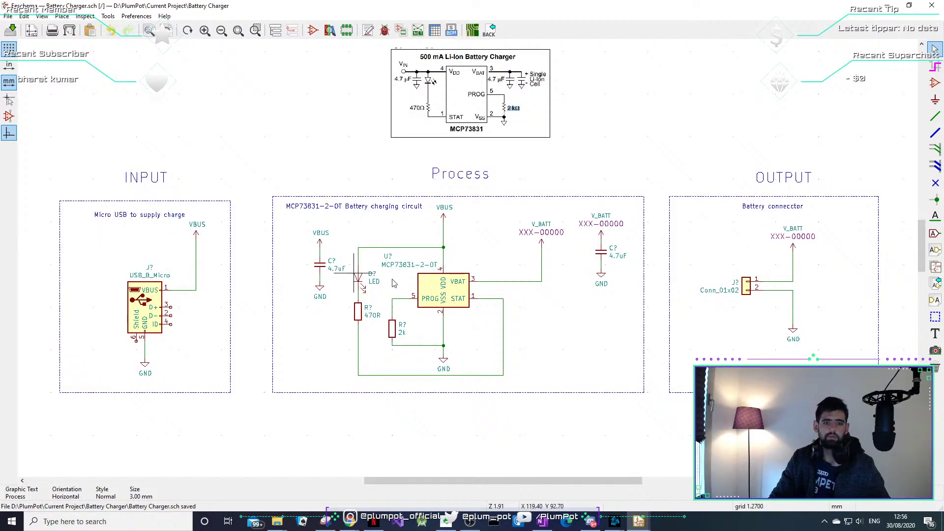
Review the INPUT, Process and OUTPUT sections up close and on the whole schematic sheet.
scroll(140, 268, "up", 1)
scroll(472, 266, "up", 3)
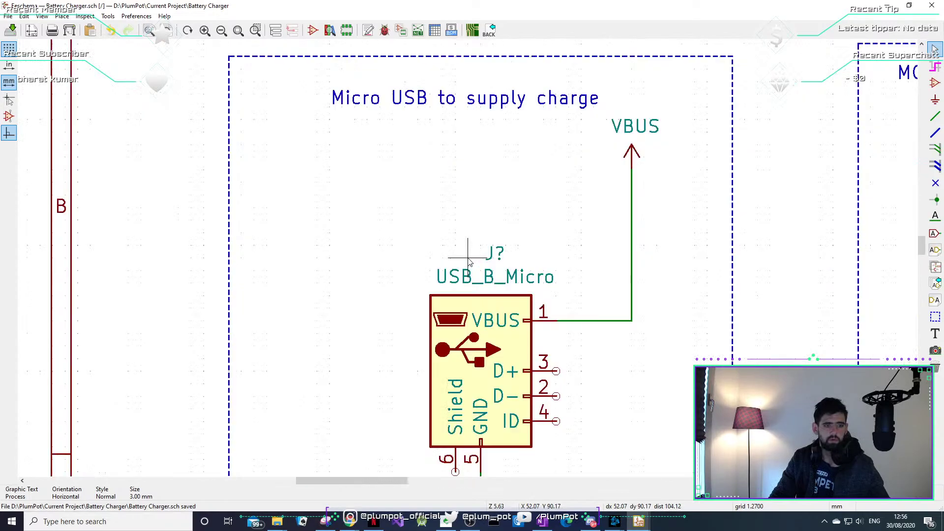
scroll(490, 257, "up", 1)
scroll(552, 293, "down", 4)
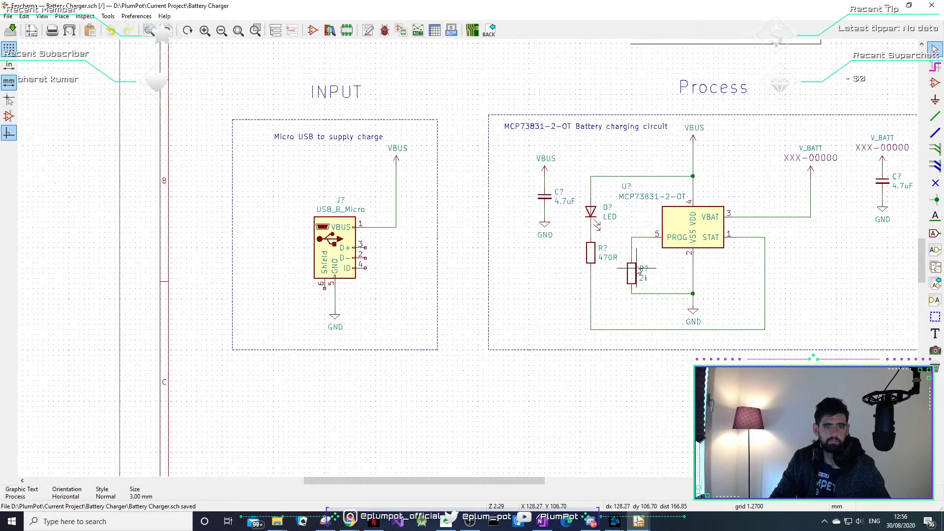
scroll(565, 339, "up", 2)
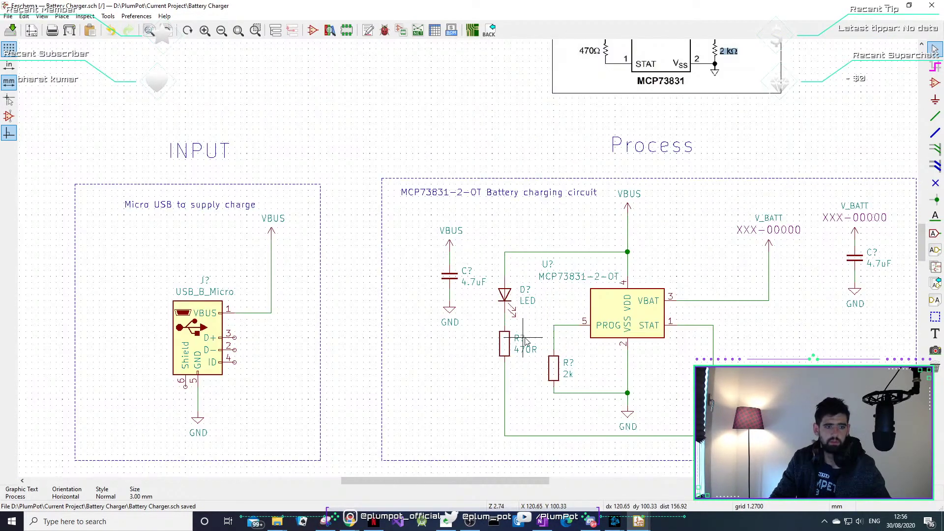
scroll(524, 339, "down", 1)
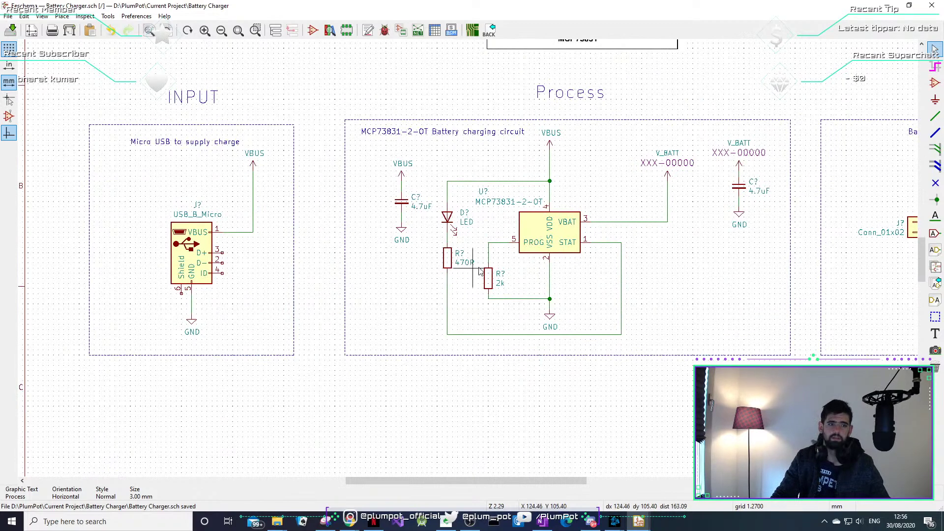
scroll(491, 275, "down", 1)
scroll(532, 251, "right", 2, "ctrl")
scroll(532, 251, "left", 1, "ctrl")
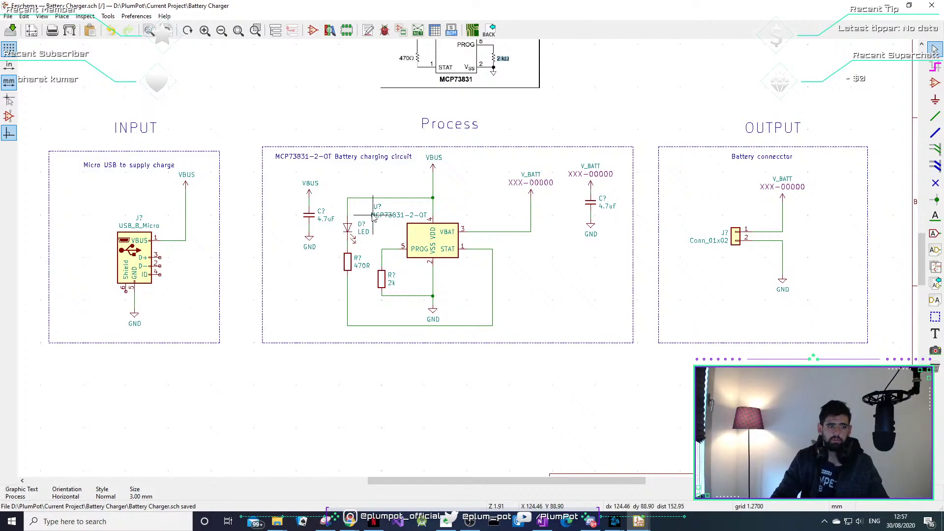
scroll(344, 211, "up", 2)
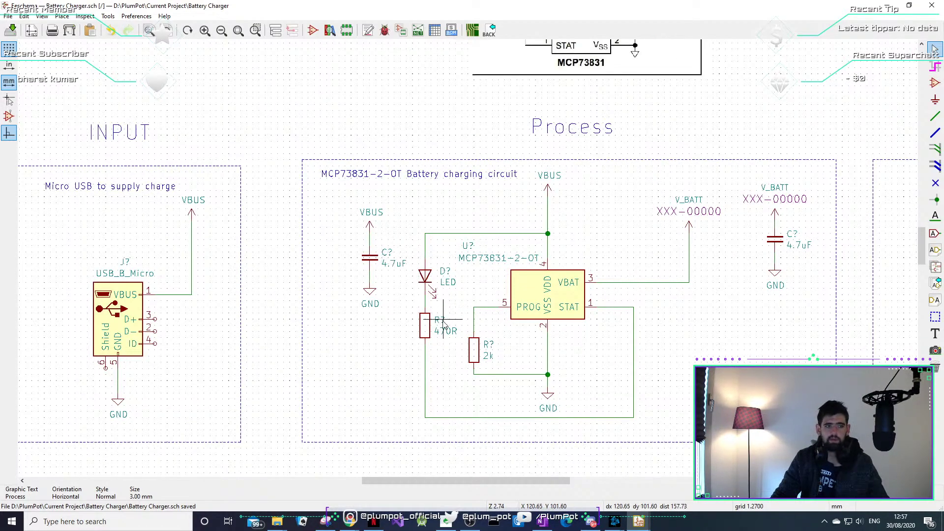
key("F4")
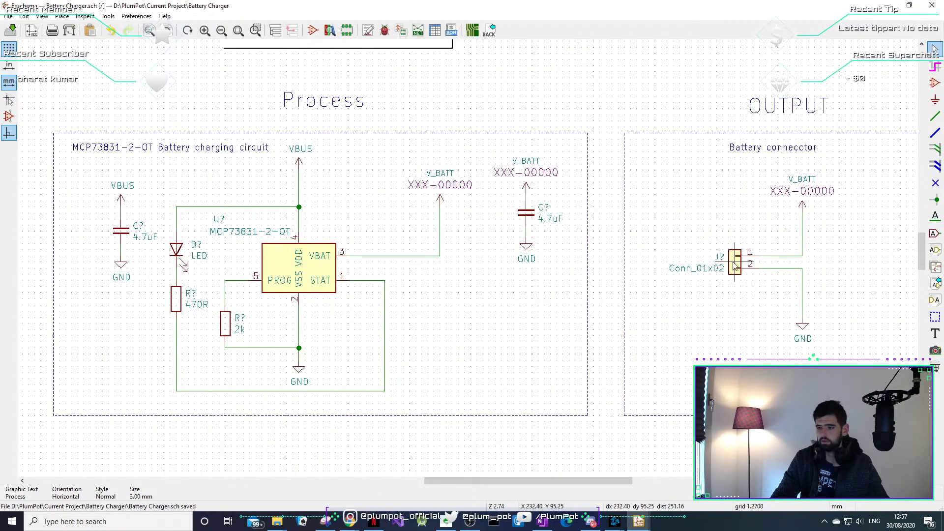
scroll(727, 195, "down", 5)
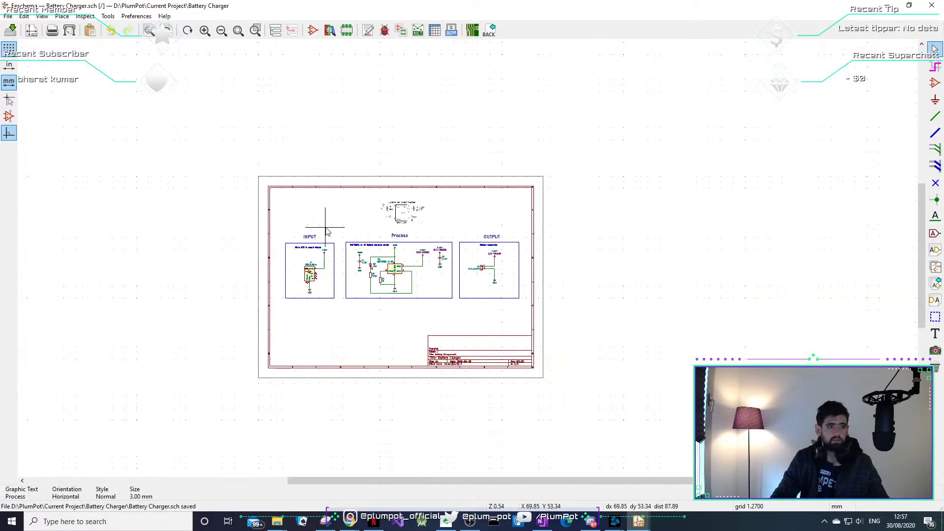
scroll(638, 290, "up", 2)
scroll(659, 304, "up", 1)
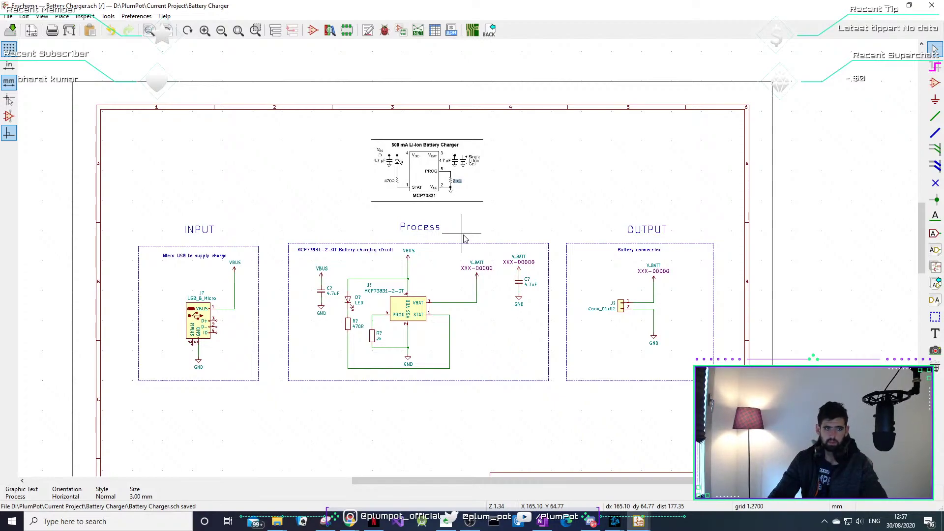
Inspect the symbol properties of the 4.7uF capacitor between VBUS and GND in the charging circuit.
scroll(330, 293, "up", 6)
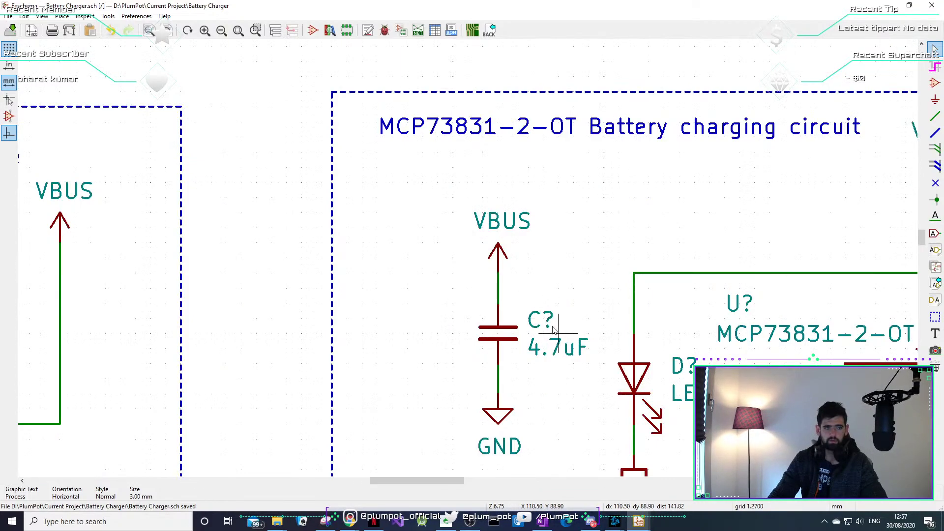
double_click(487, 333)
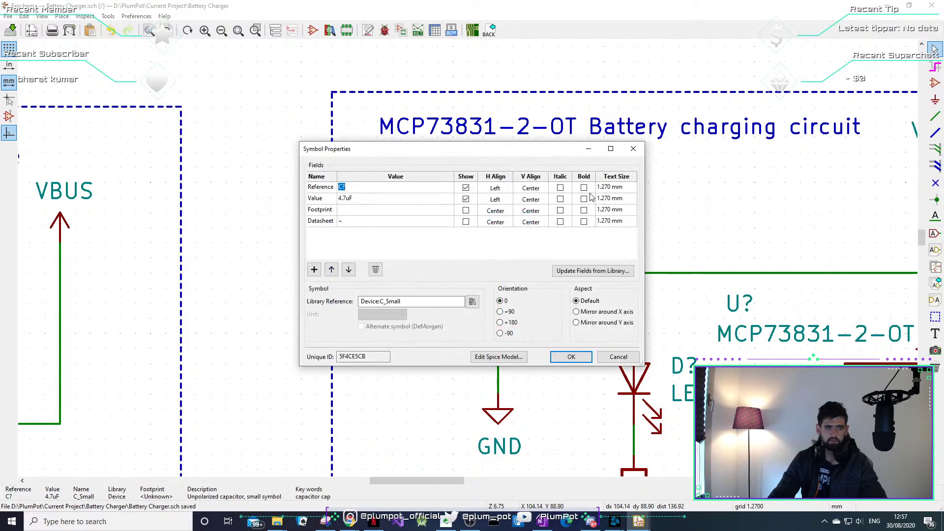
left_click(633, 148)
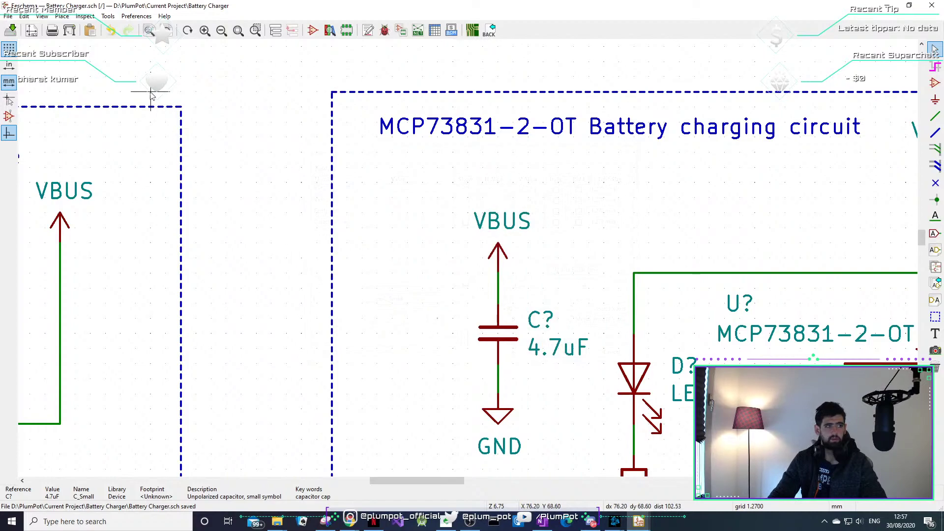
Annotate the entire schematic, keeping existing annotations, sorting components by X position and using the first free number after 0.
left_click(107, 16)
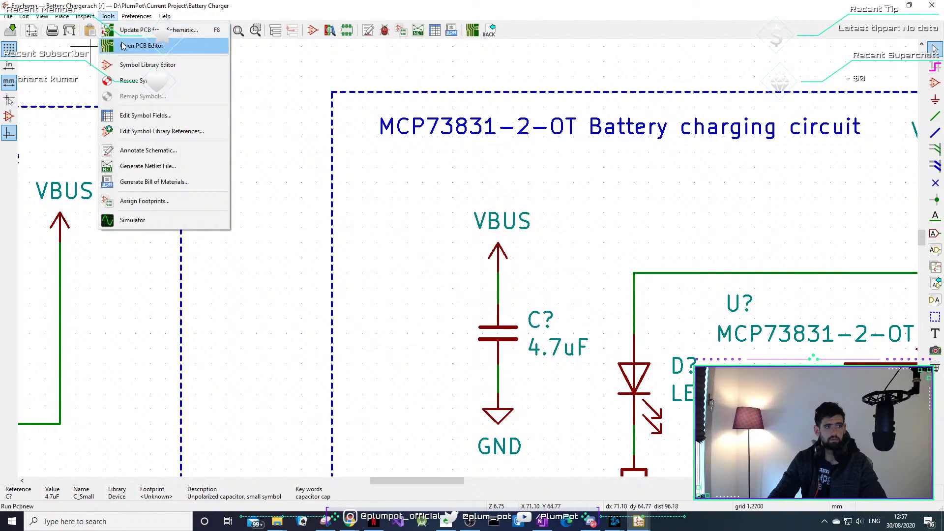
left_click(174, 150)
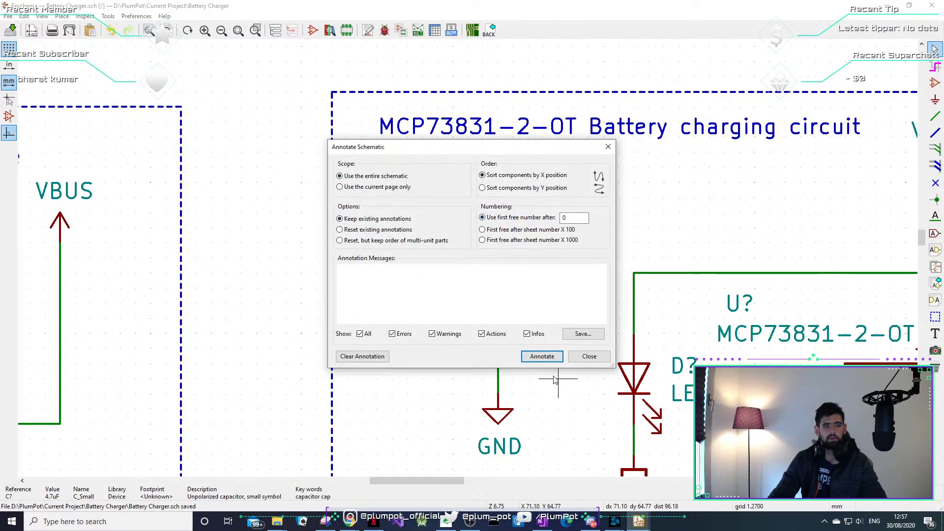
left_click(542, 356)
left_click(589, 355)
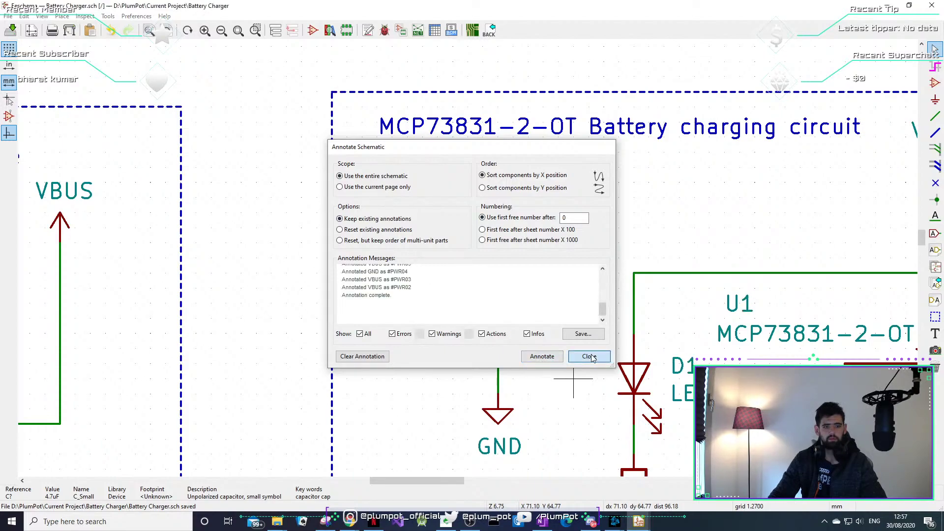
Review the component references across the INPUT, Process and OUTPUT sections, up close and on the whole sheet.
scroll(737, 319, "down", 5)
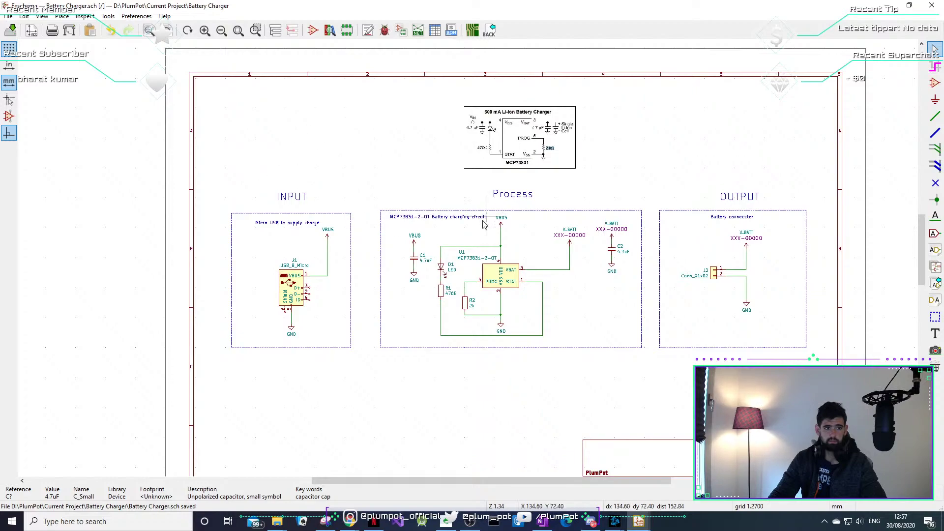
scroll(289, 266, "up", 3)
middle_click_drag(622, 279, 428, 228)
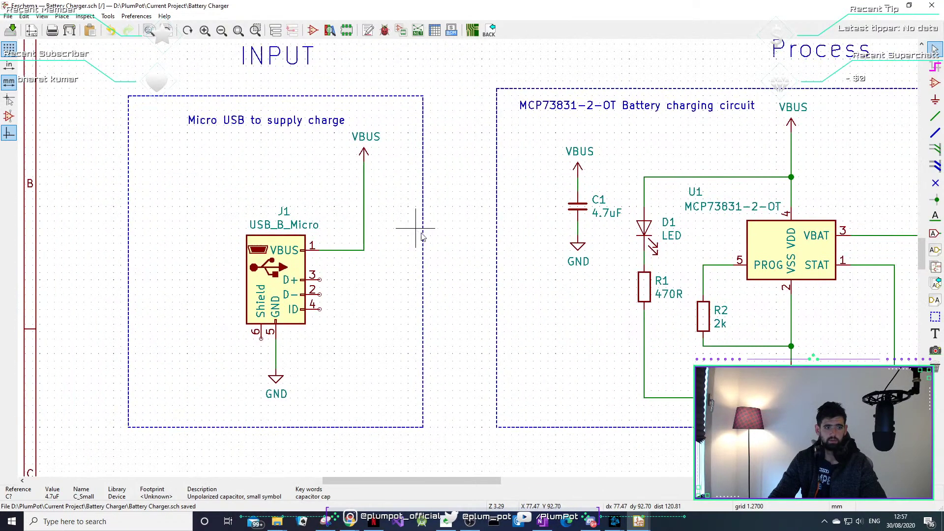
middle_click_drag(613, 228, 464, 215)
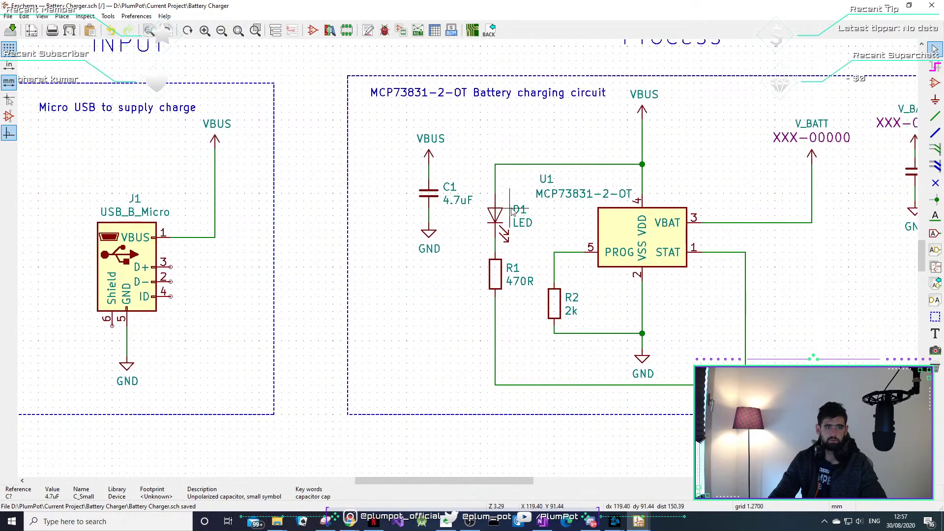
middle_click_drag(644, 249, 490, 260)
scroll(490, 259, "up", 1)
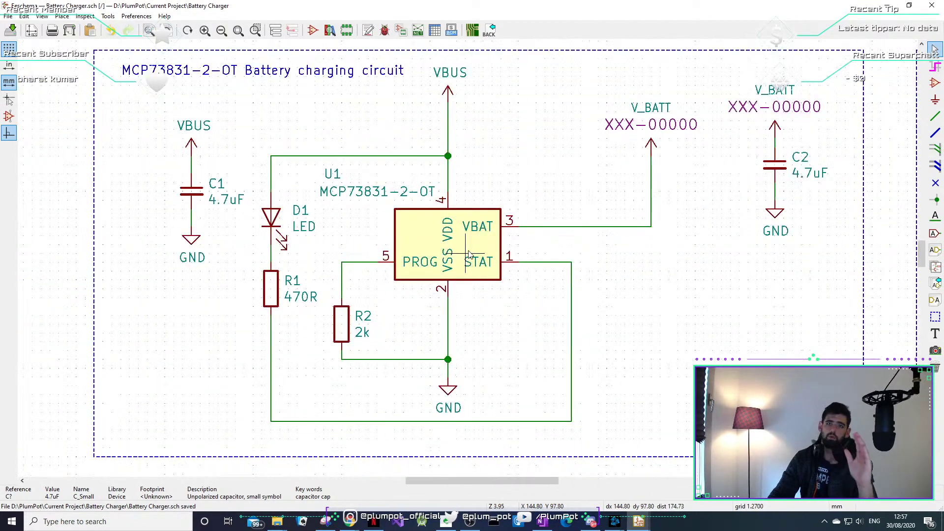
middle_click_drag(399, 294, 567, 326)
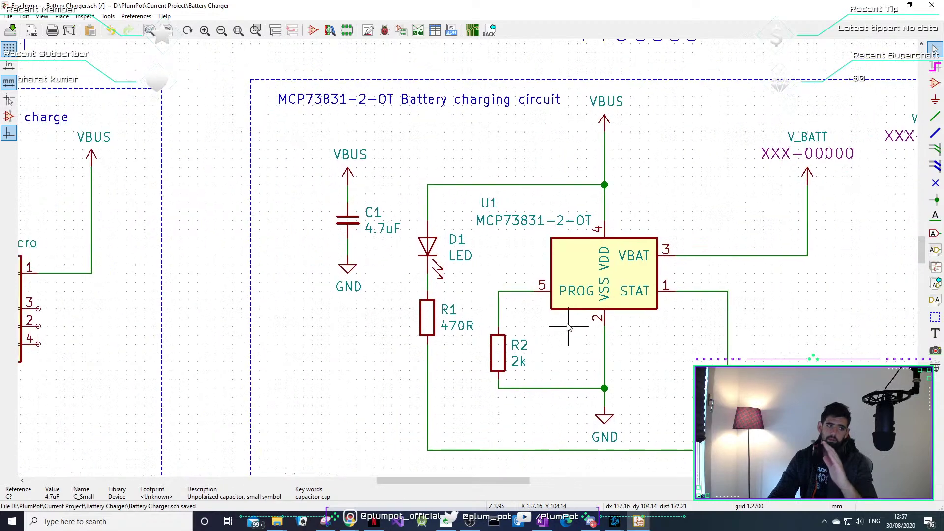
scroll(179, 256, "down", 1)
middle_click_drag(179, 256, 483, 213)
middle_click_drag(711, 221, 447, 213)
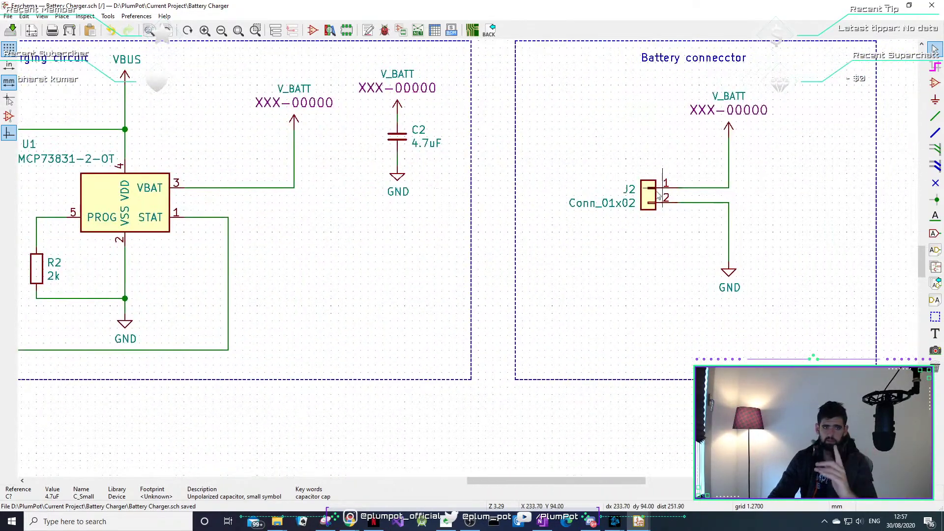
scroll(375, 217, "left", 5, "ctrl")
middle_click_drag(194, 240, 133, 285)
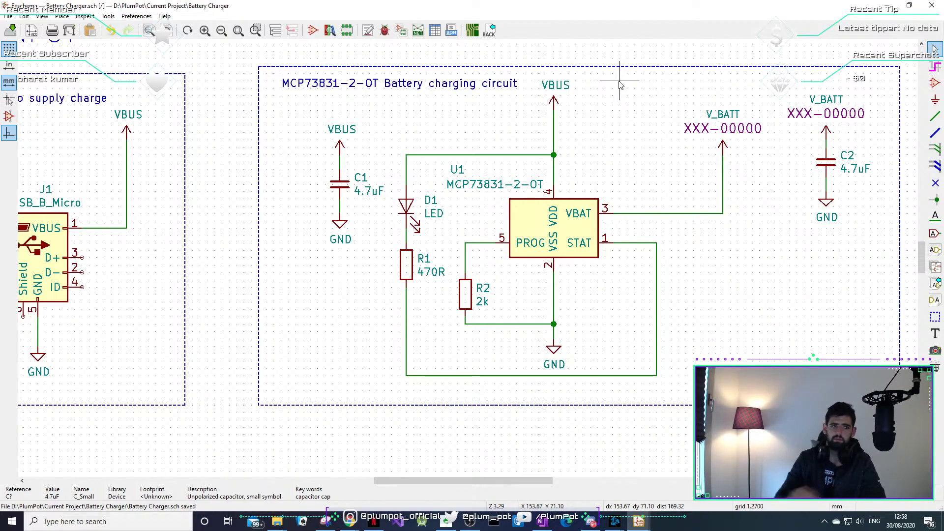
scroll(469, 262, "down", 1)
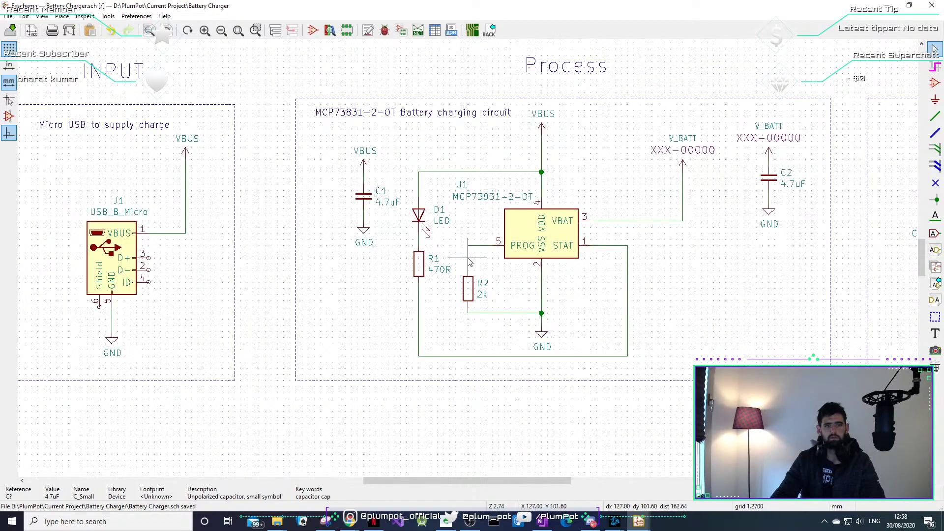
scroll(469, 262, "down", 4)
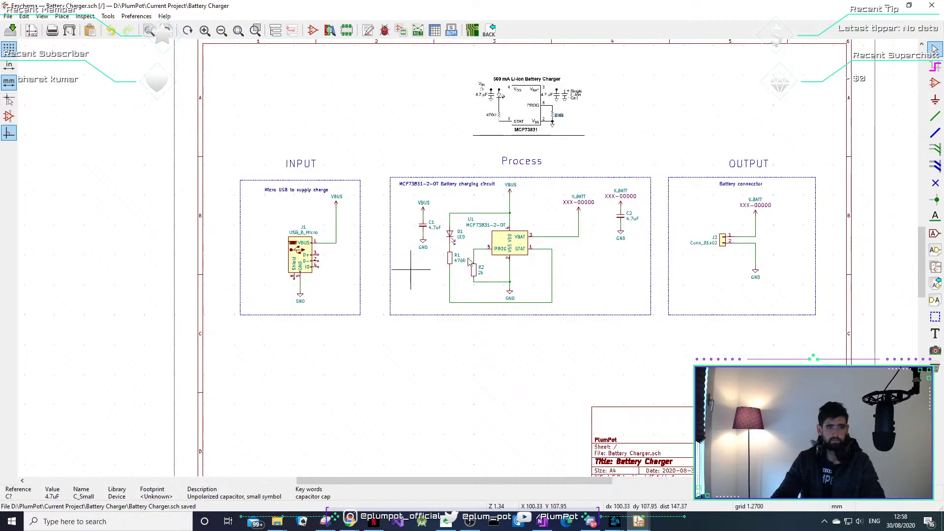
scroll(470, 262, "up", 1)
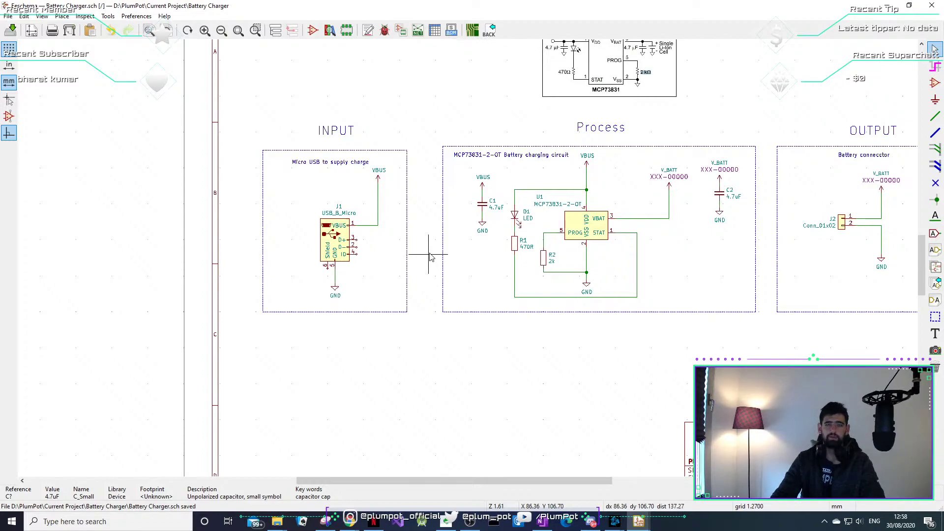
Open the symbol properties of the Micro USB connector J1 and browse the footprint libraries for its footprint field.
scroll(331, 248, "up", 1)
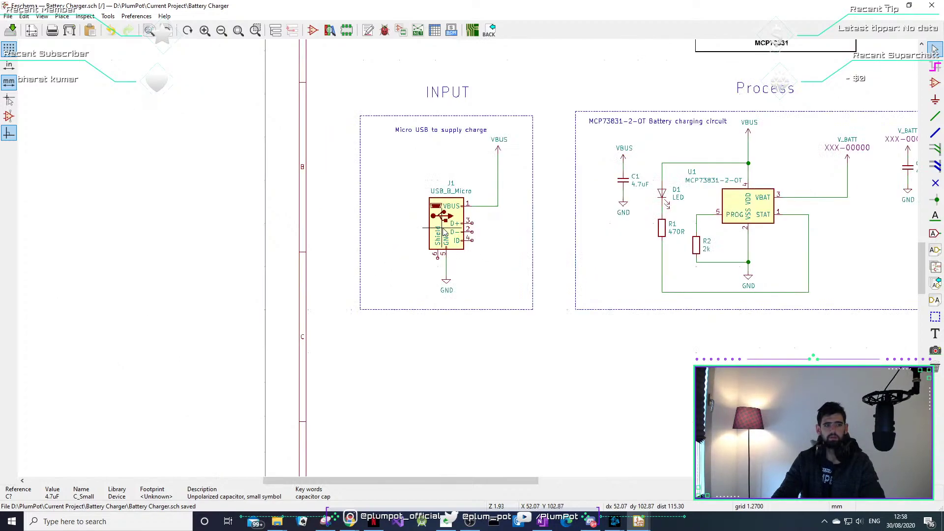
scroll(328, 249, "up", 5)
double_click(460, 257)
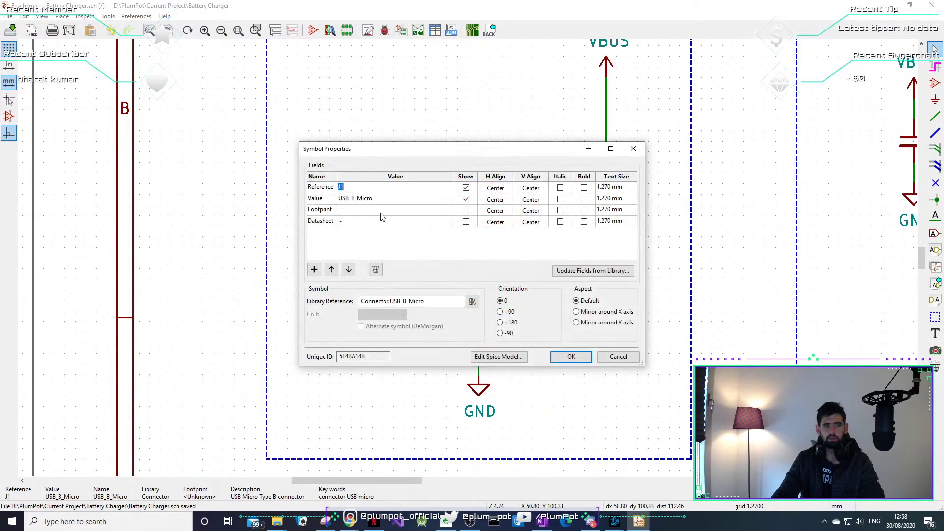
left_click(322, 211)
left_click(448, 215)
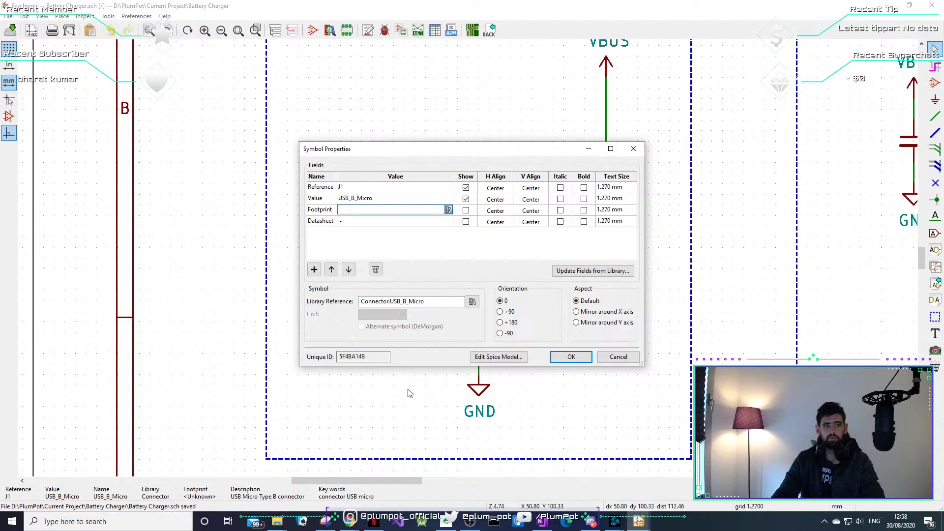
left_click(448, 209)
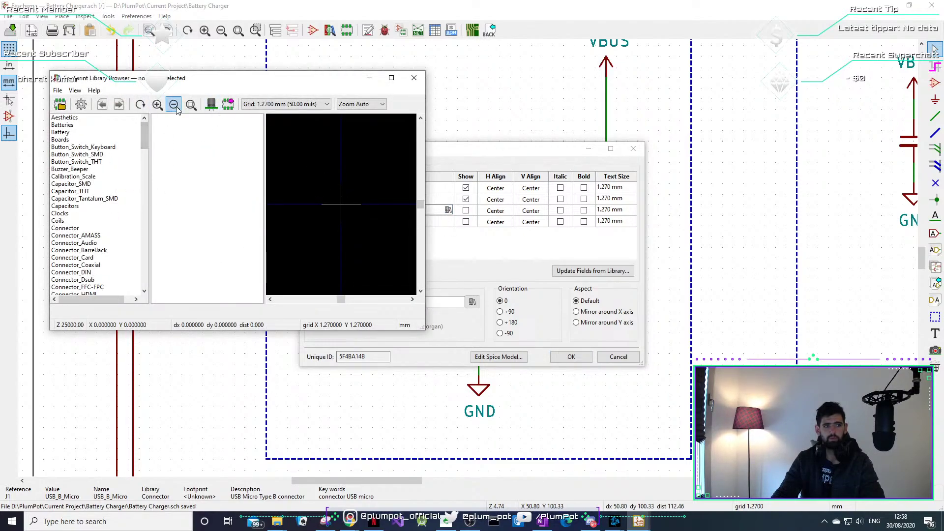
left_click_drag(183, 82, 405, 126)
left_click(319, 269)
scroll(352, 231, "down", 8)
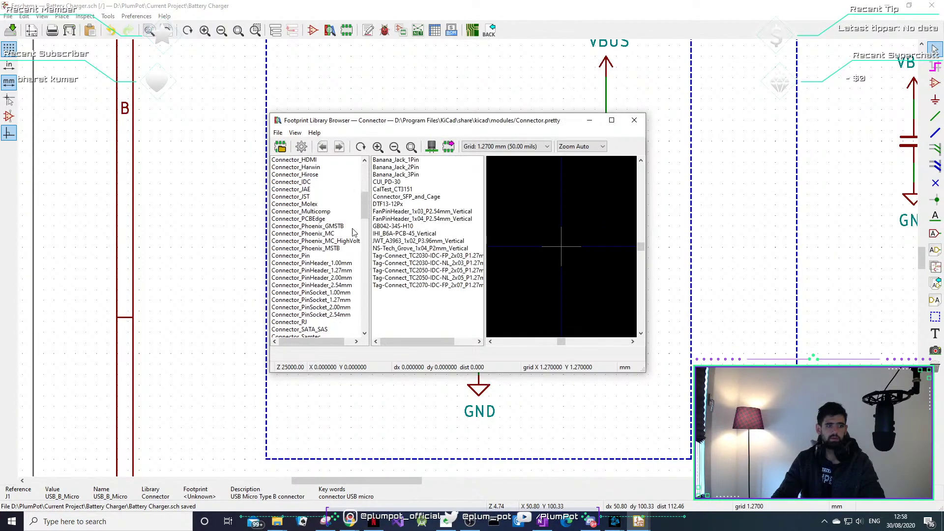
scroll(323, 294, "down", 3)
scroll(323, 294, "down", 1)
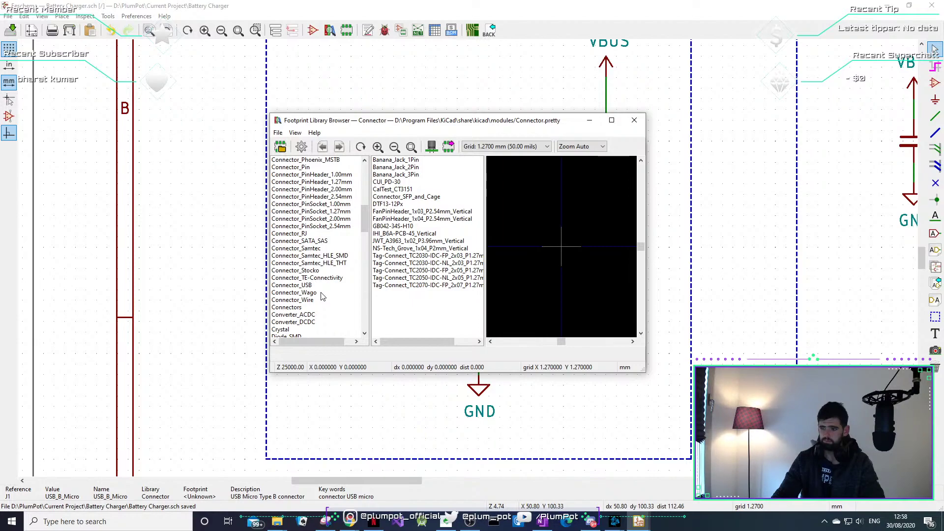
scroll(317, 289, "down", 3)
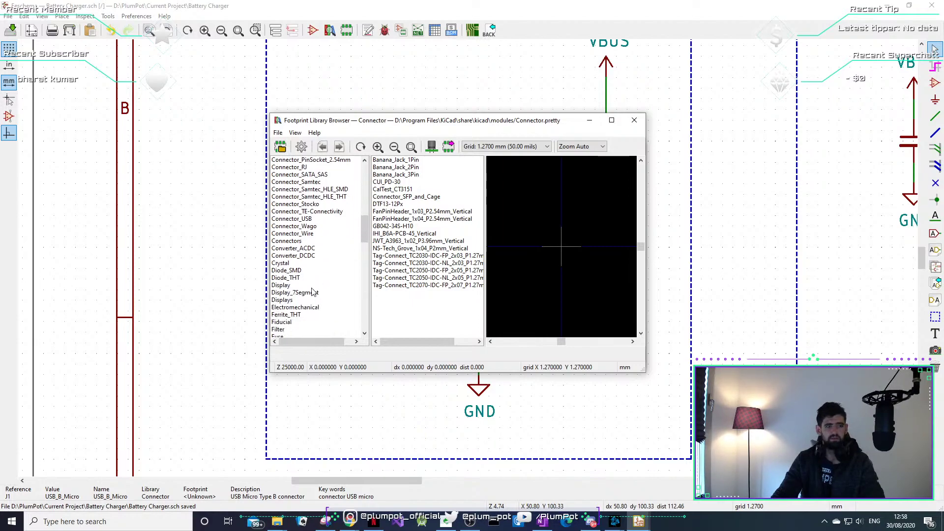
left_click(320, 218)
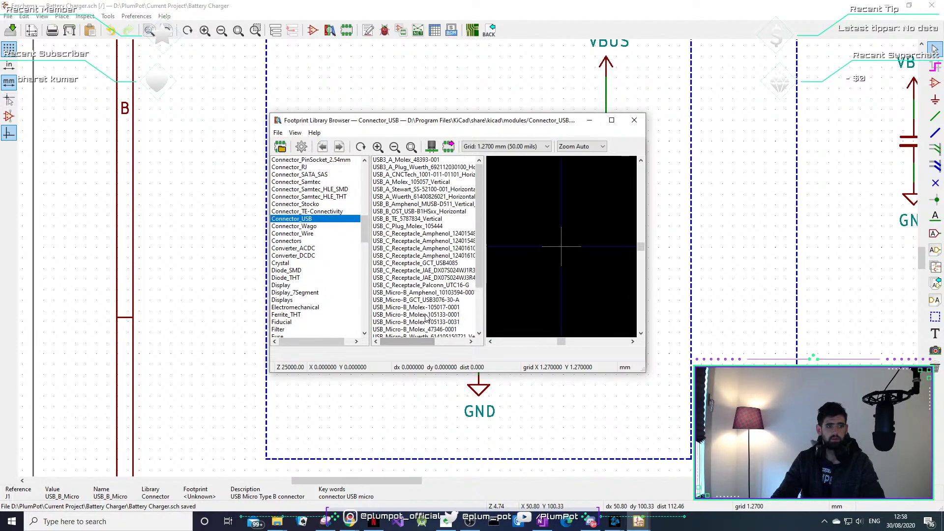
left_click(427, 307)
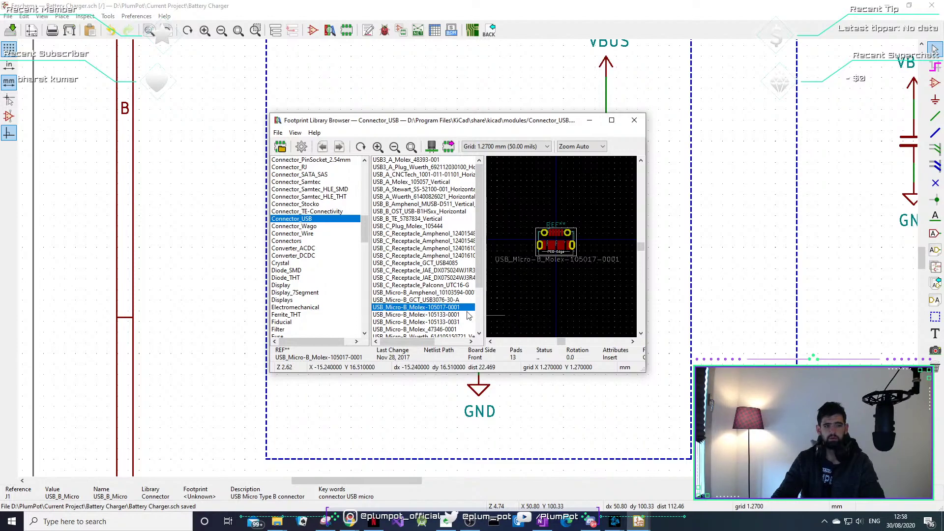
double_click(439, 308)
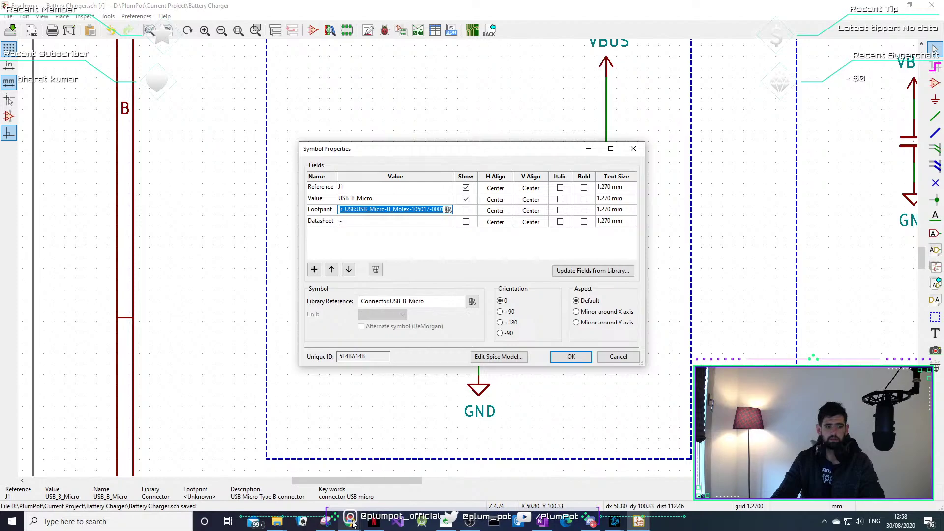
mouse_move(353, 524)
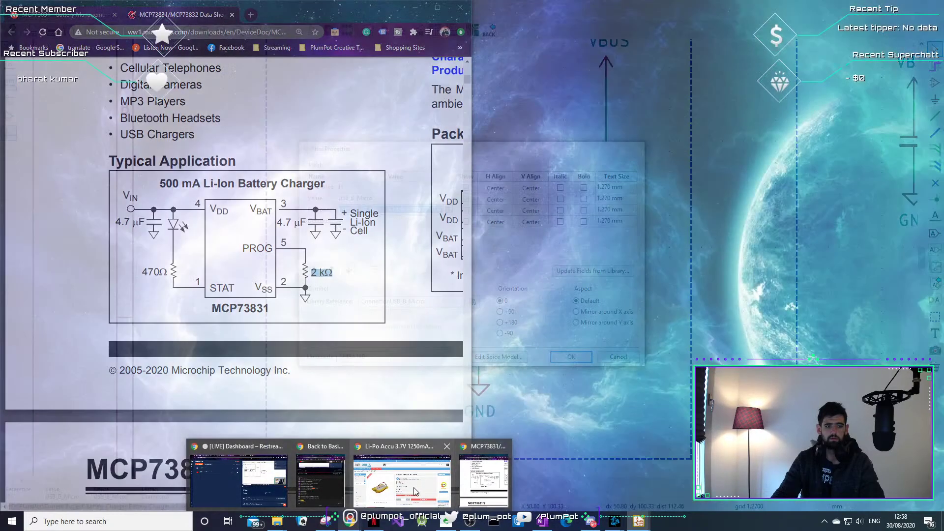
left_click(427, 478)
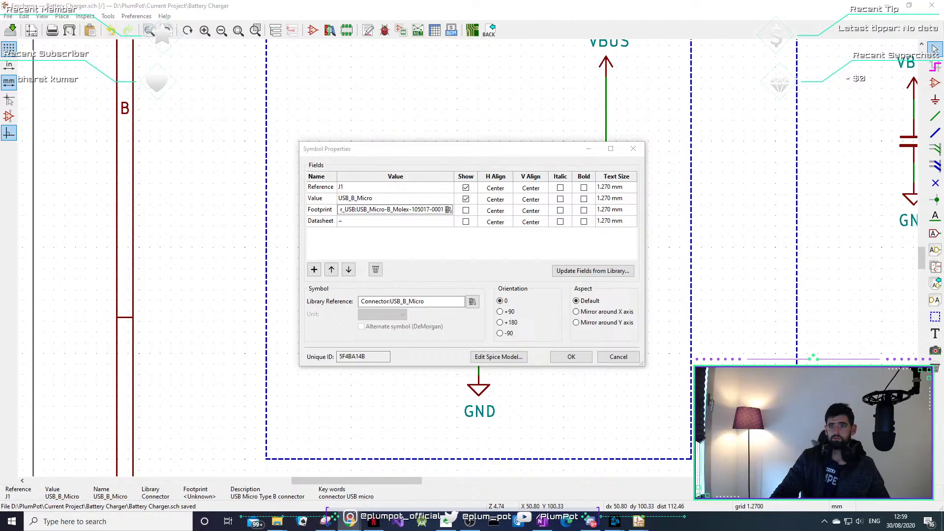
left_click_drag(943, 395, 378, 1)
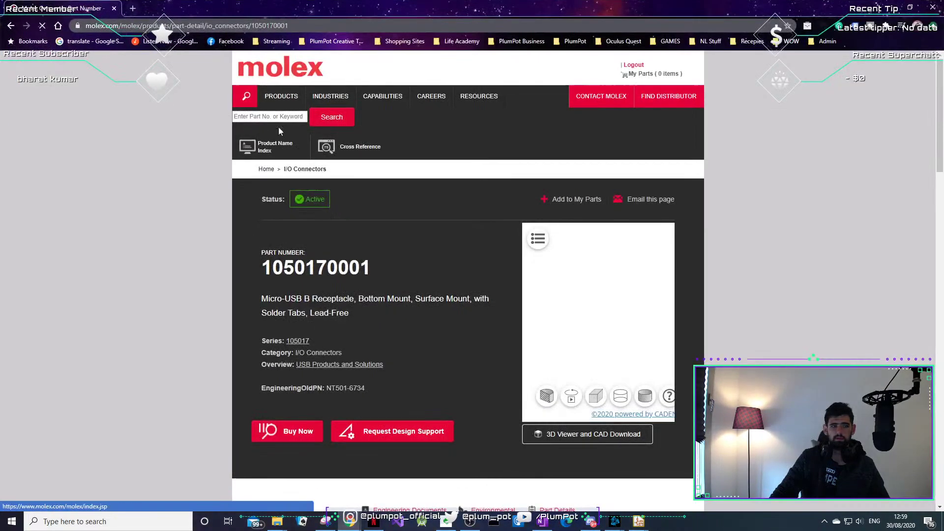
left_click_drag(334, 214, 261, 217)
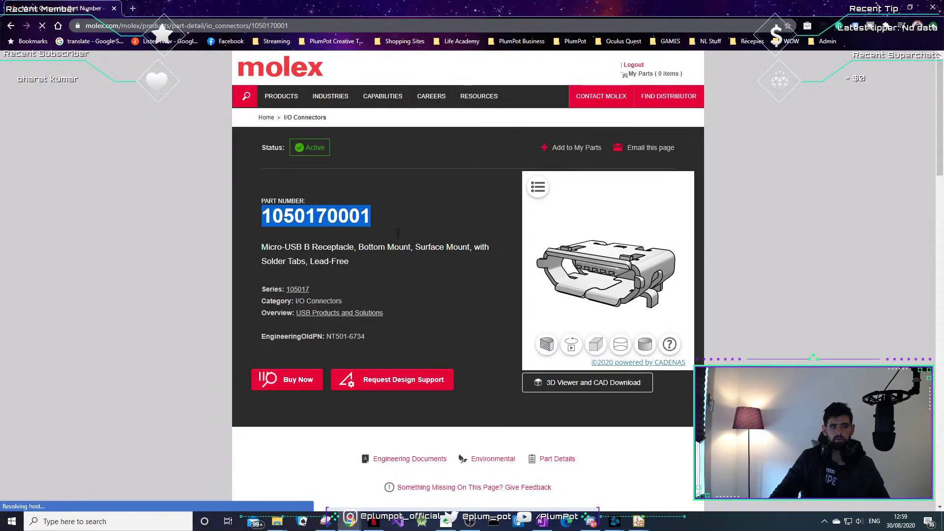
left_click_drag(580, 261, 537, 329)
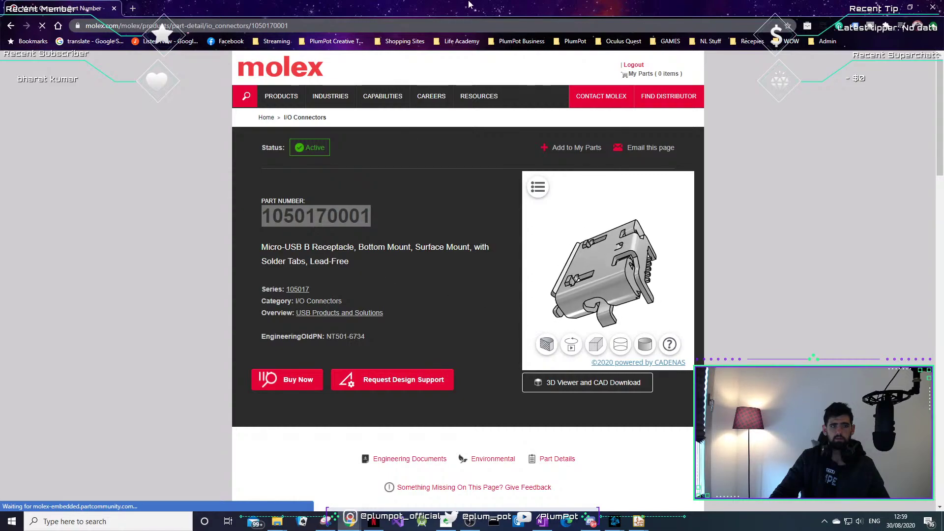
Copy the Molex product page's address into J1's datasheet field back in the schematic editor and apply the symbol properties.
left_click(318, 26)
key("ctrl+c")
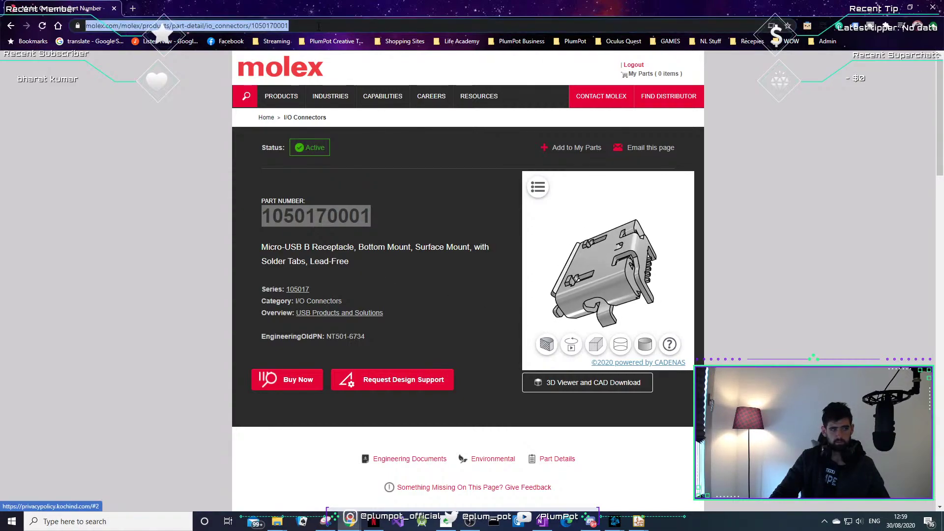
scroll(384, 339, "down", 3)
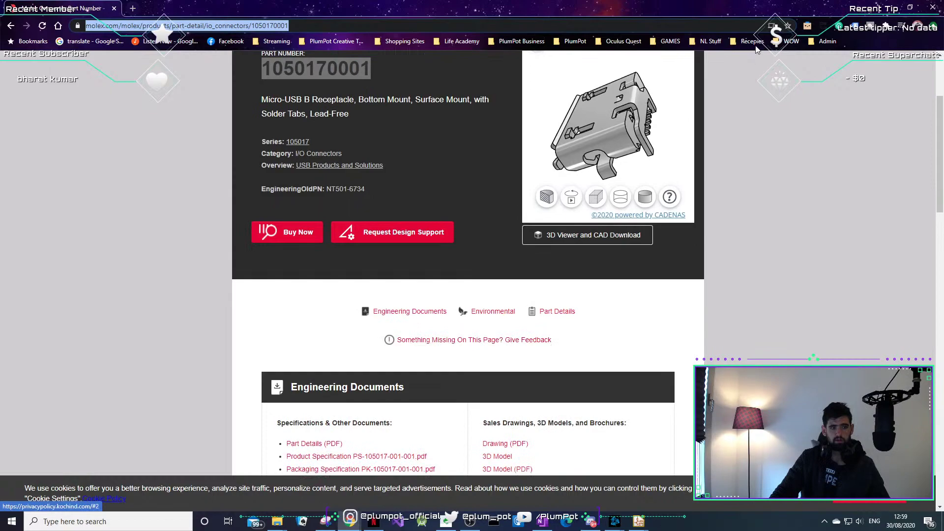
key("alt+Tab")
left_click(417, 221)
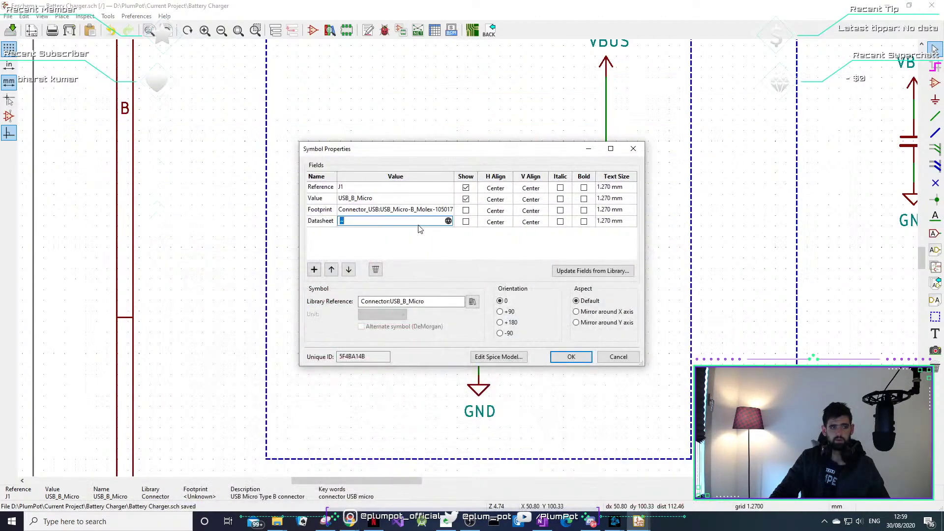
key("ctrl+v")
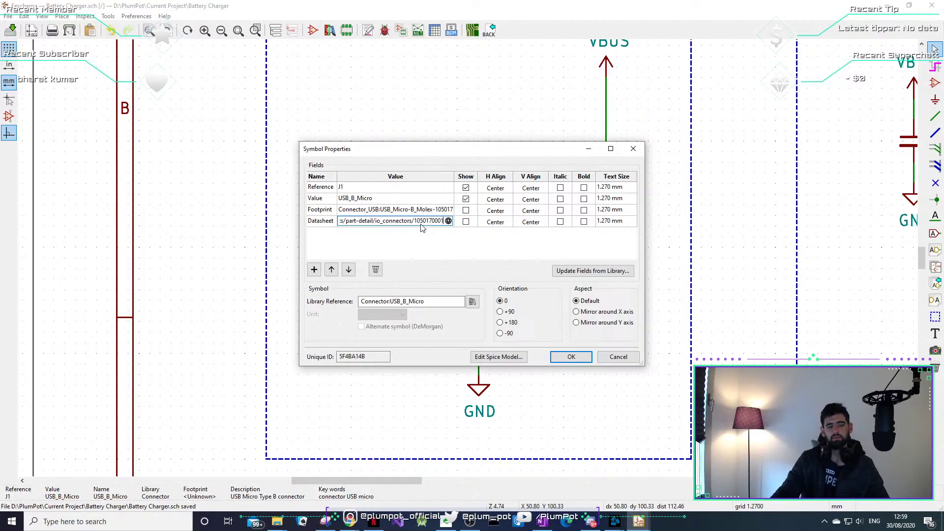
left_click(572, 357)
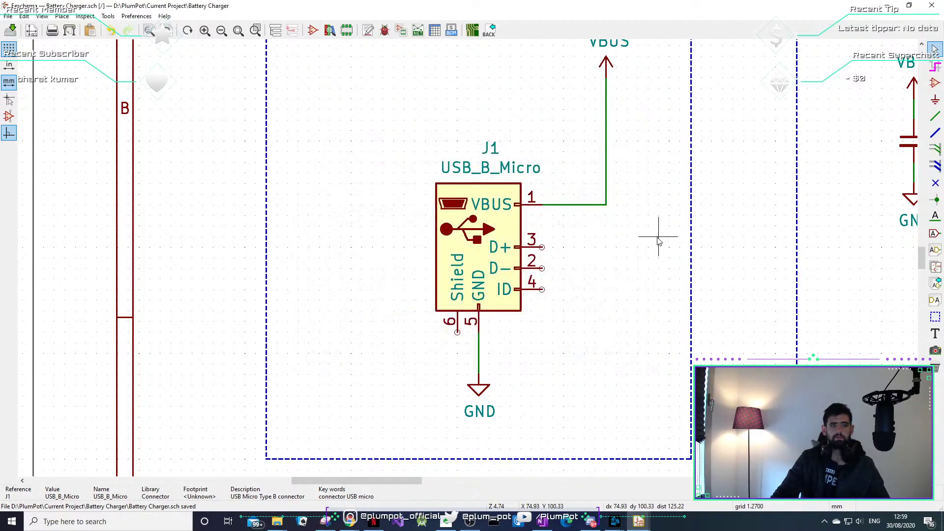
Open the symbol properties of capacitor C1 and browse its footprint choices in the Capacitor_SMD library, enlarging the browser window.
scroll(657, 238, "down", 2)
middle_click_drag(593, 257, 486, 263)
scroll(580, 197, "up", 3)
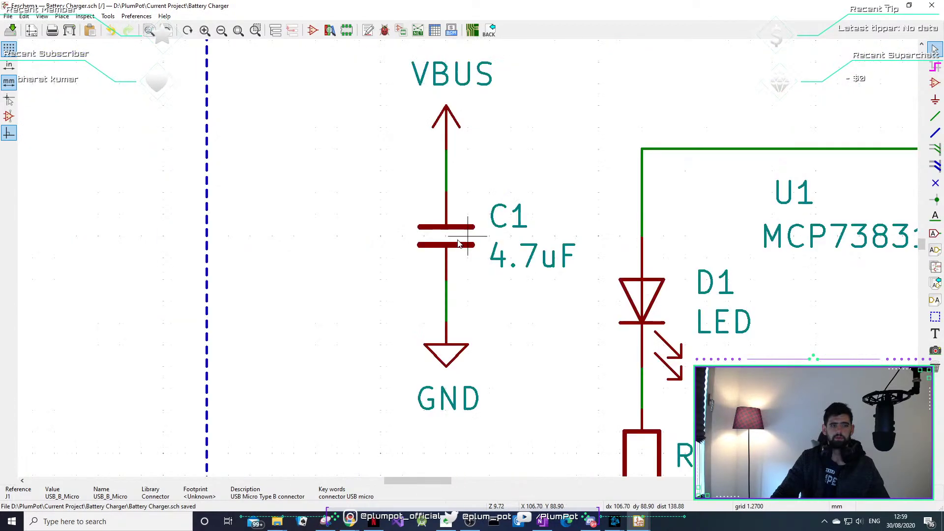
double_click(458, 243)
left_click(421, 210)
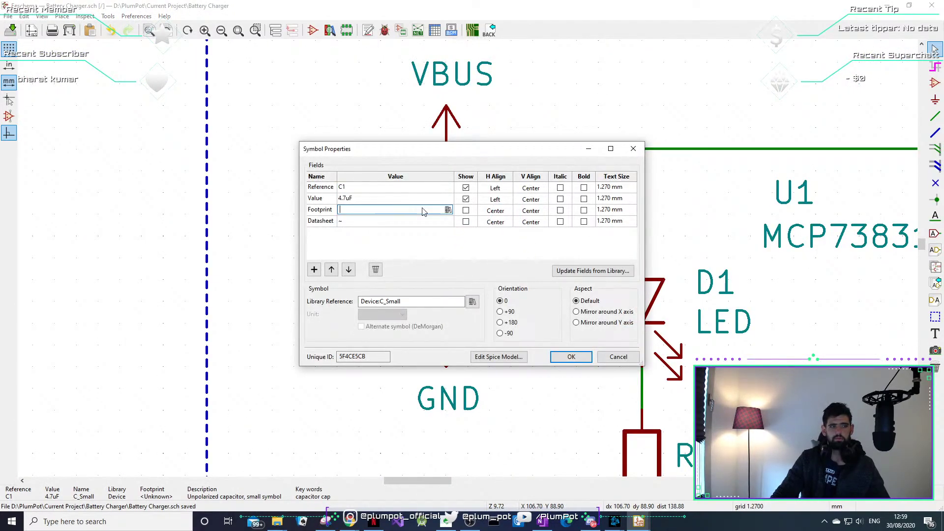
left_click(448, 209)
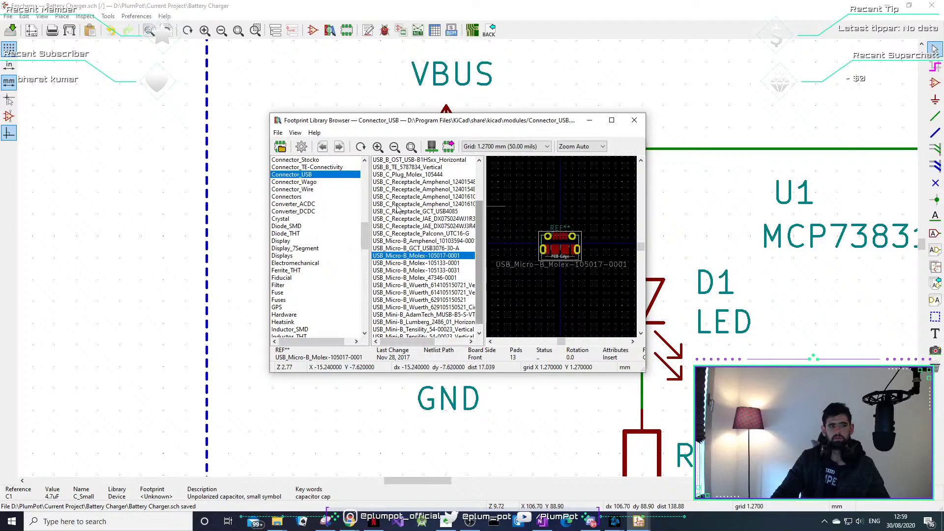
scroll(362, 210, "up", 15)
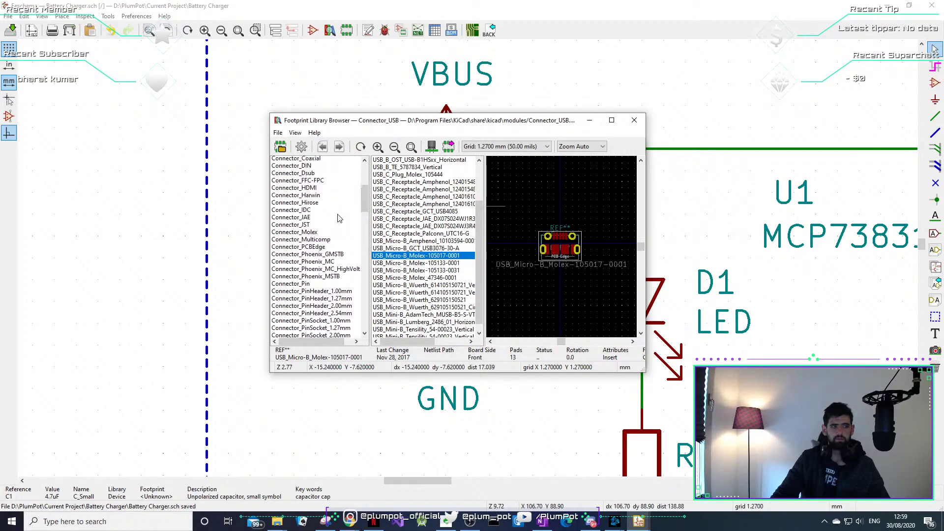
scroll(338, 217, "up", 3)
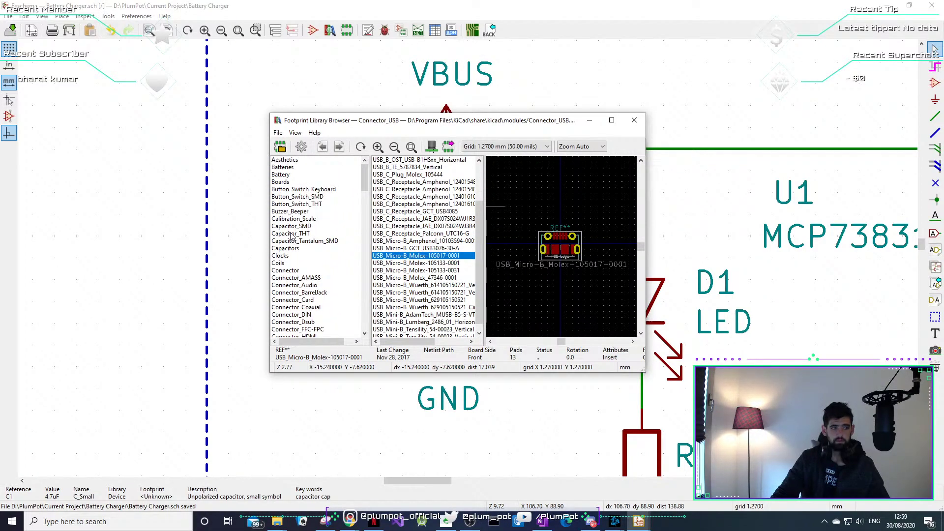
left_click(292, 227)
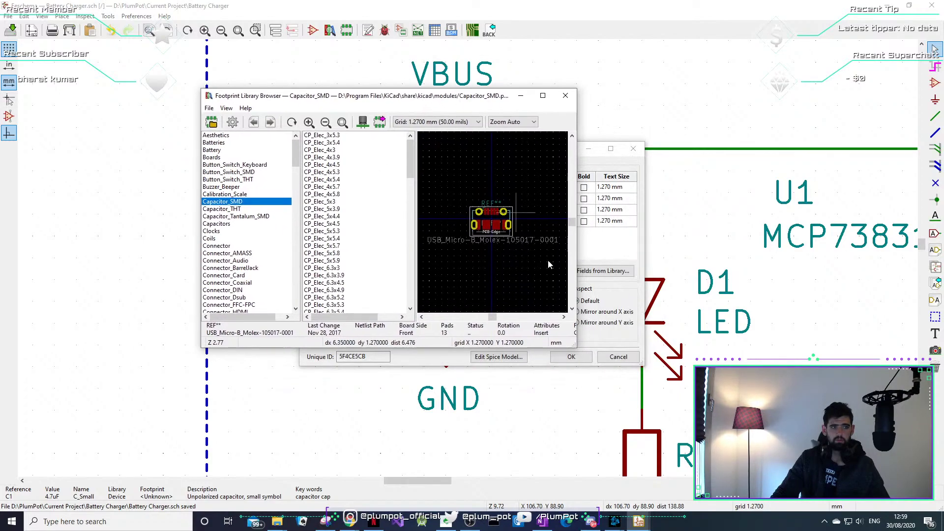
left_click_drag(578, 348, 713, 397)
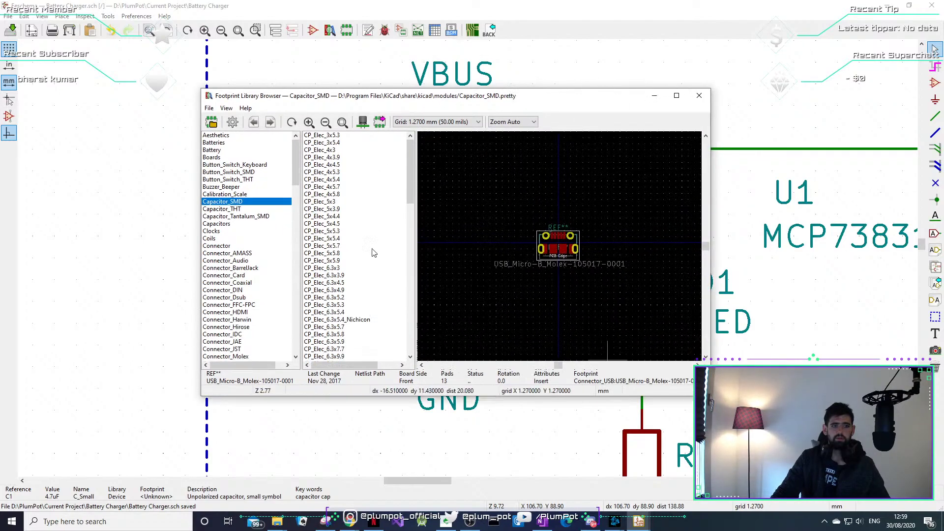
Preview several Capacitor_SMD footprints, from the CP_Elec electrolytic types to the 0805, 1206 and 1210 chip sizes.
left_click(355, 210)
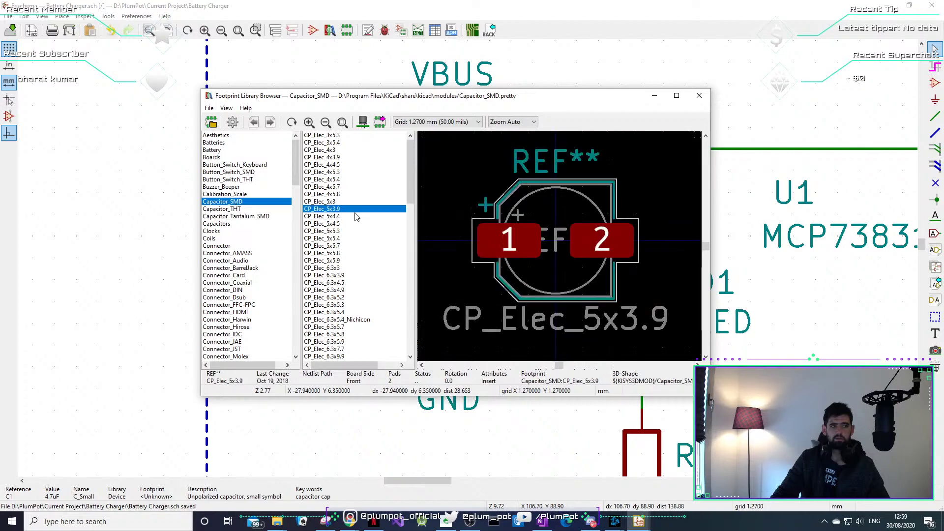
left_click(334, 233)
left_click(339, 277)
scroll(340, 277, "down", 2)
scroll(379, 267, "down", 6)
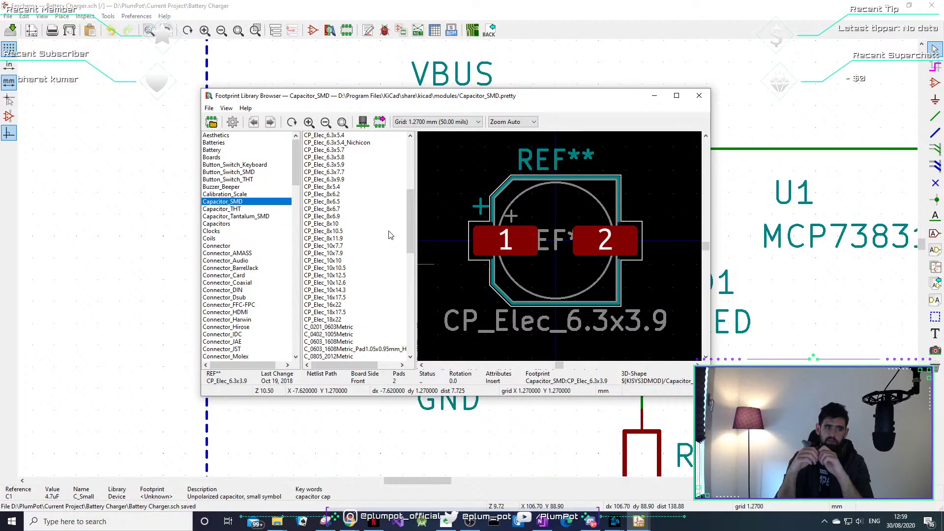
scroll(357, 275, "down", 2)
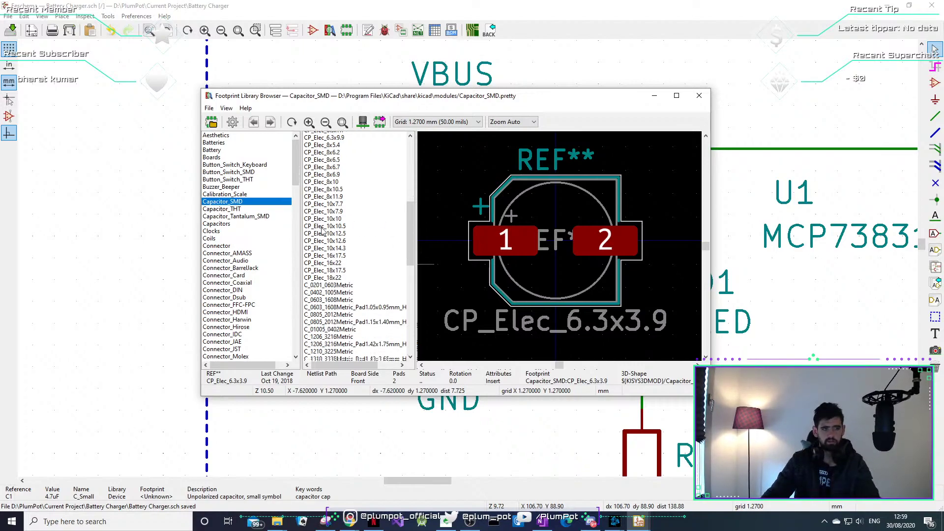
left_click(354, 297)
left_click(357, 319)
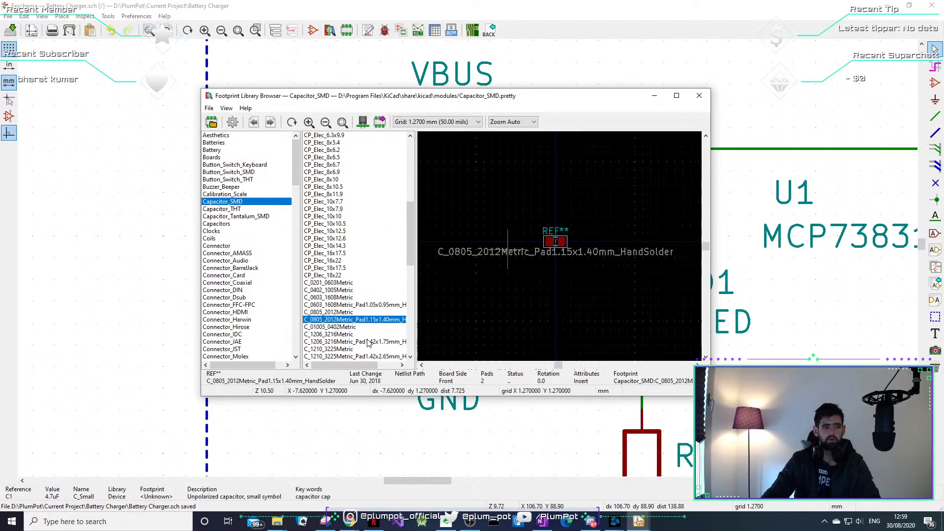
left_click(343, 327)
left_click(342, 334)
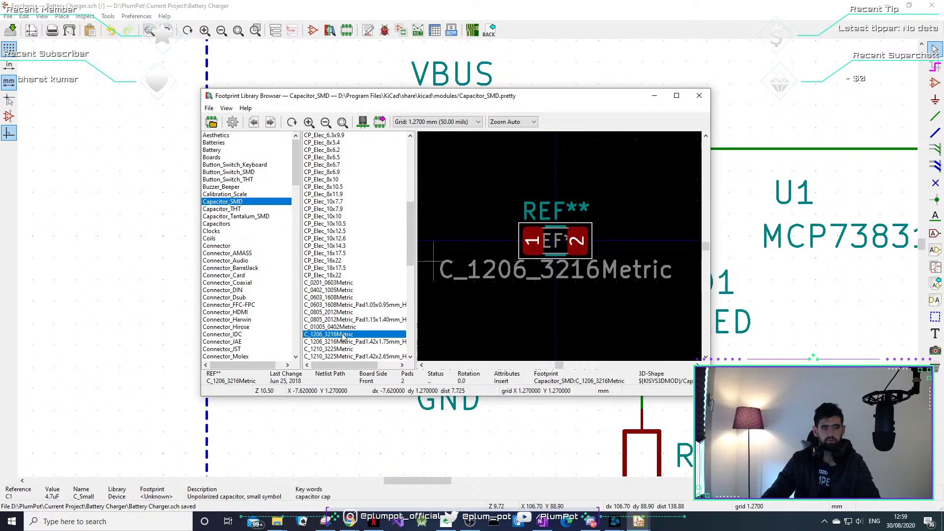
left_click(339, 341)
scroll(340, 341, "down", 2)
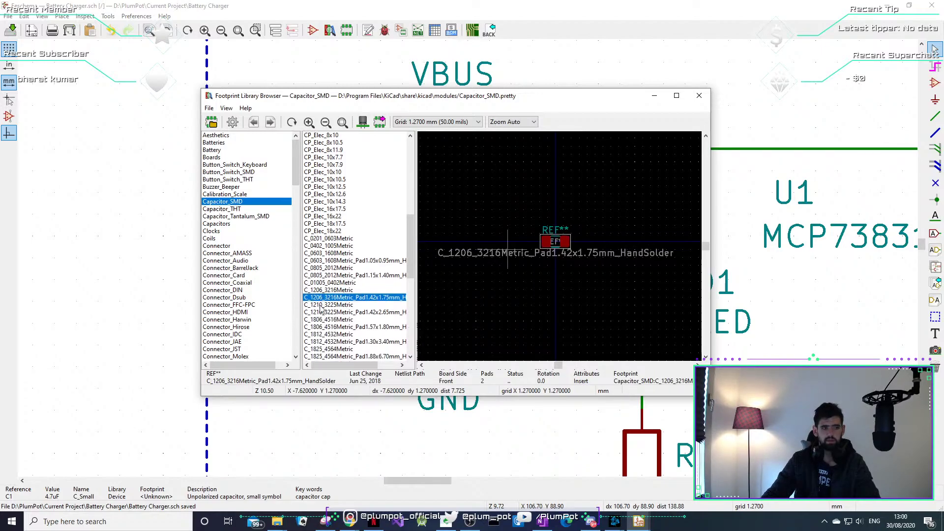
left_click(324, 306)
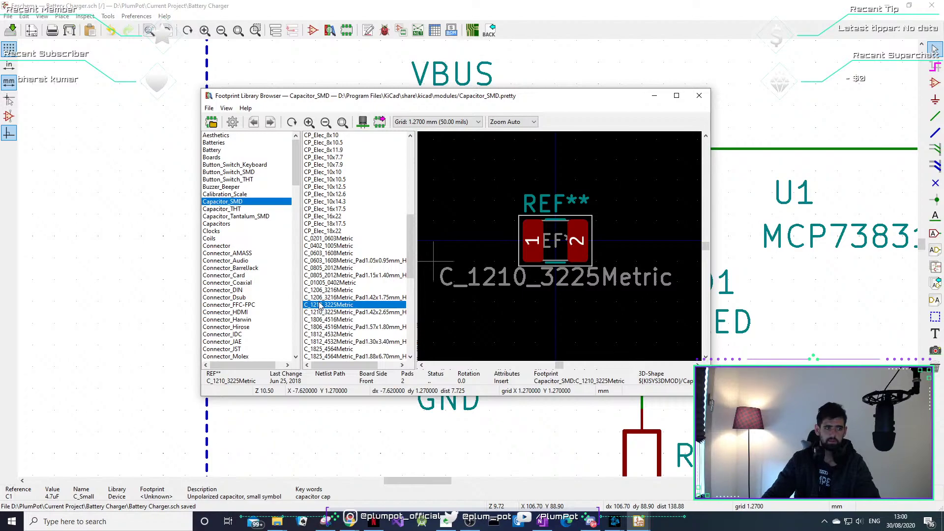
Examine the axial and radial through-hole footprints in the Capacitor_THT library.
left_click(252, 211)
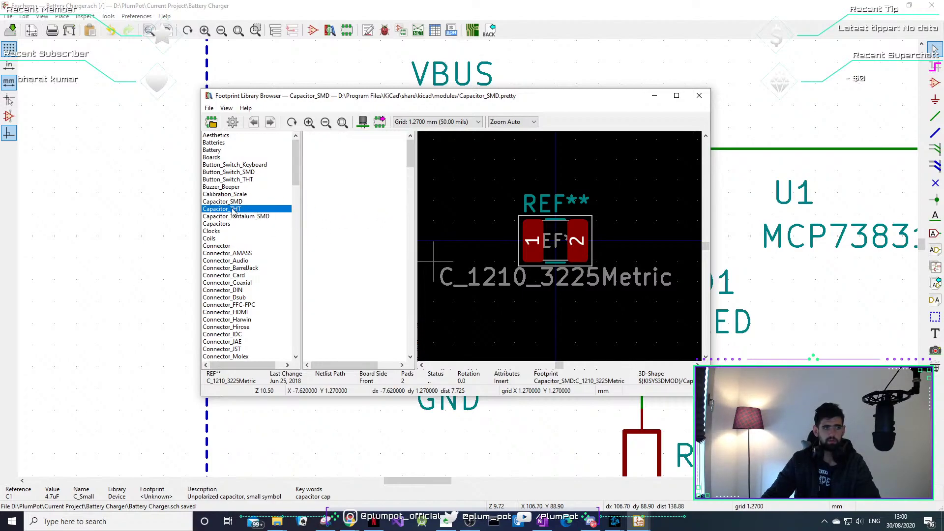
left_click(354, 202)
left_click(353, 238)
scroll(352, 241, "down", 4)
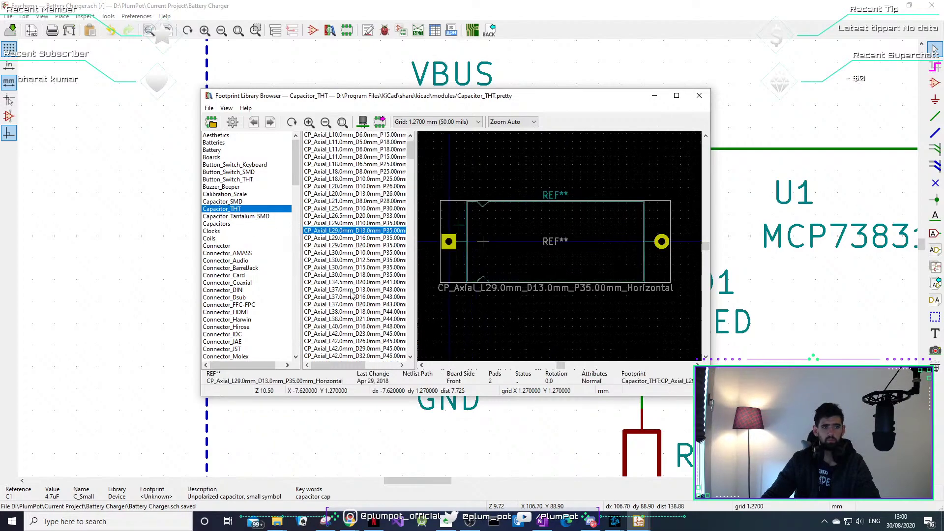
left_click(350, 334)
scroll(349, 334, "up", 4)
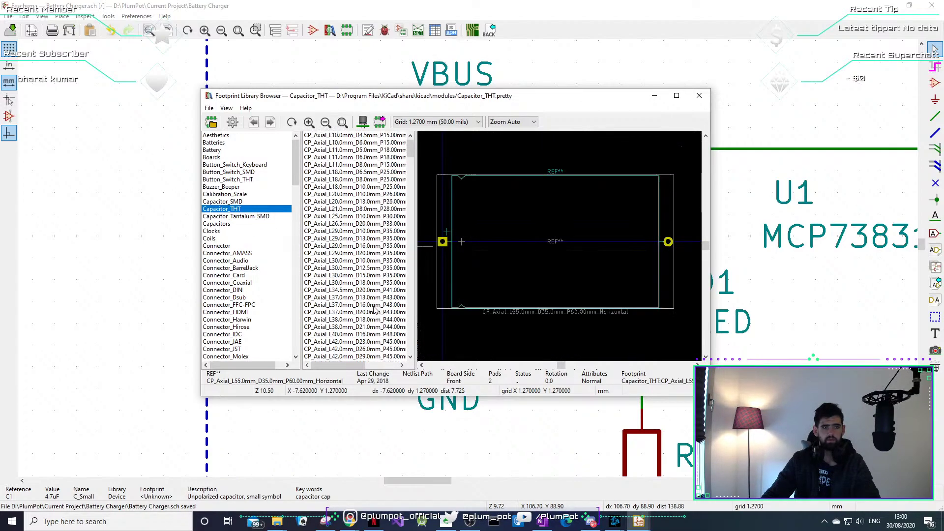
left_click(373, 202)
scroll(374, 203, "down", 12)
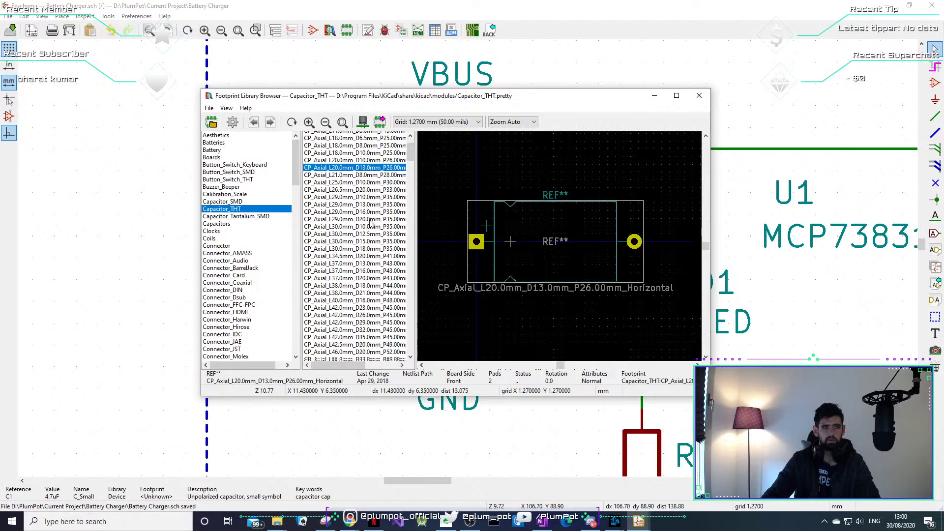
left_click(350, 261)
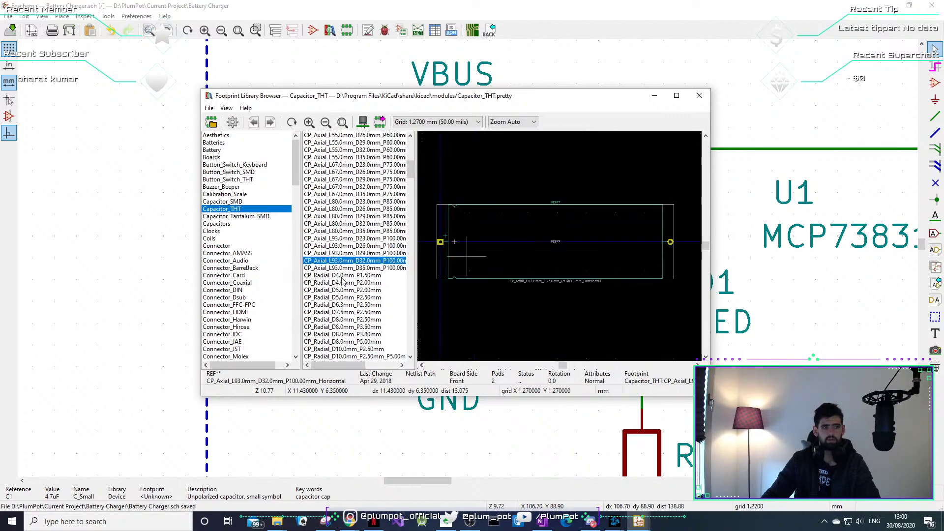
left_click(344, 275)
left_click(344, 305)
left_click(351, 326)
scroll(351, 328, "down", 3)
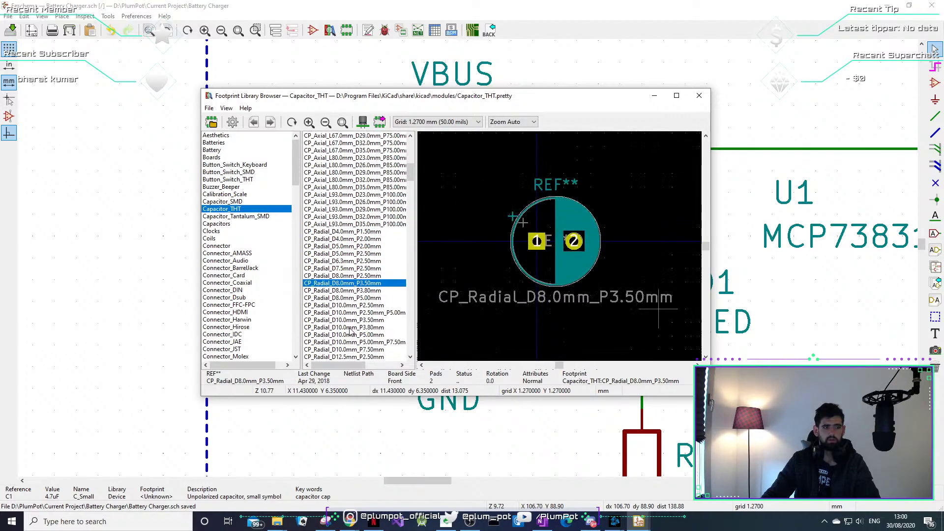
left_click(351, 327)
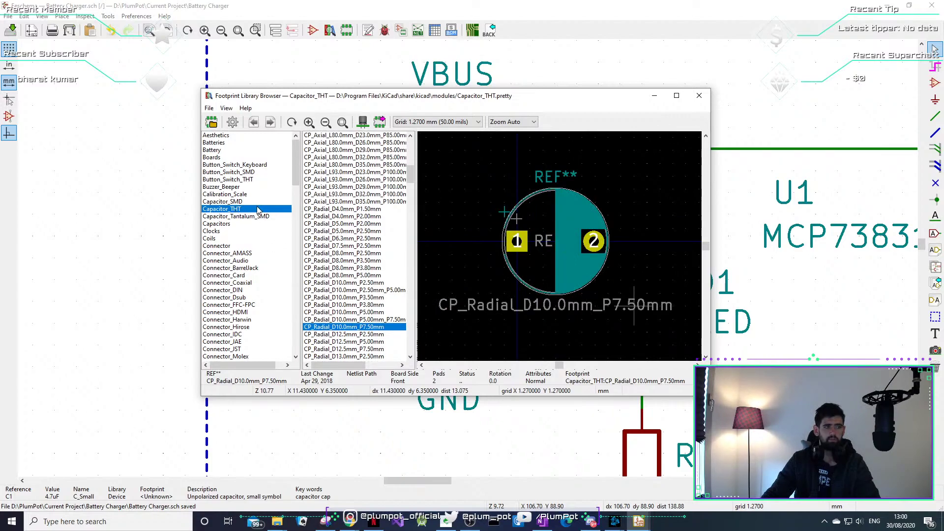
Assign the footprint C_1206_3216Metric_Pad1.42x1.75mm_HandSolder from the Capacitor_SMD library to C1 and apply the symbol properties.
left_click(241, 201)
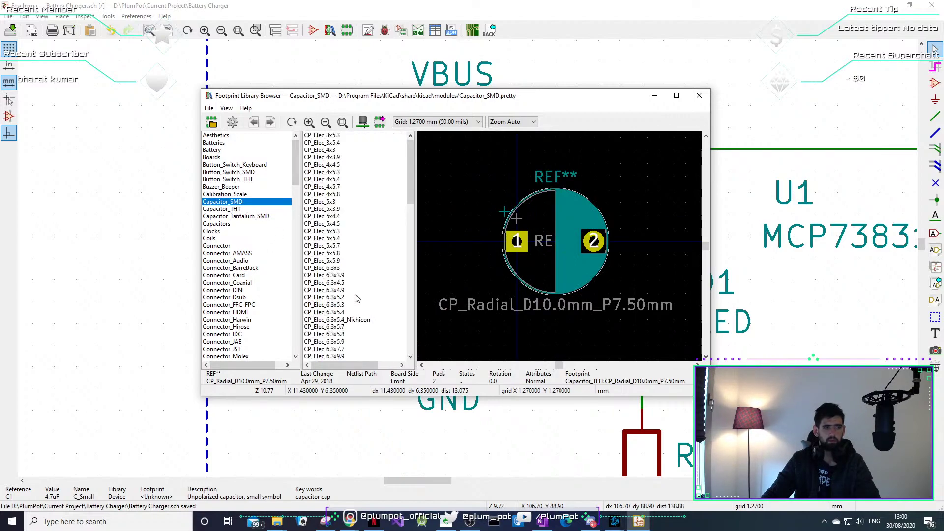
scroll(357, 298, "down", 14)
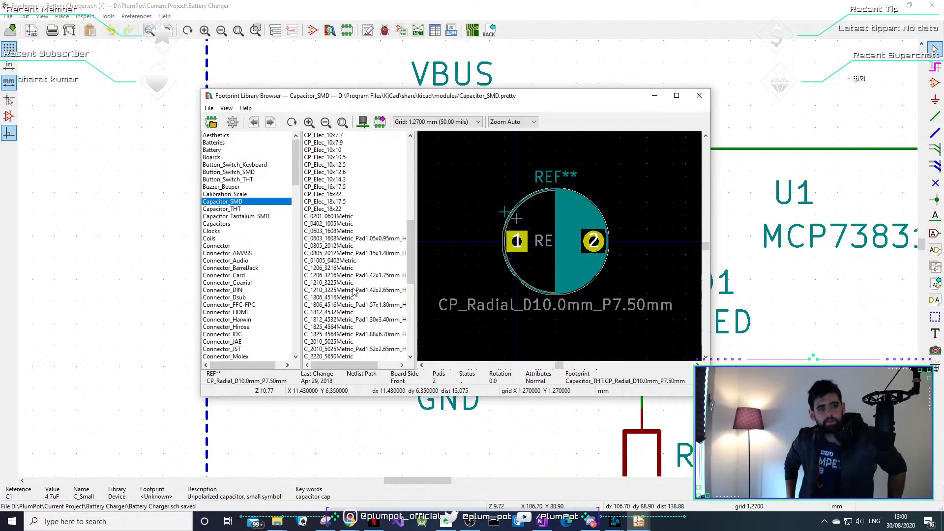
left_click(325, 268)
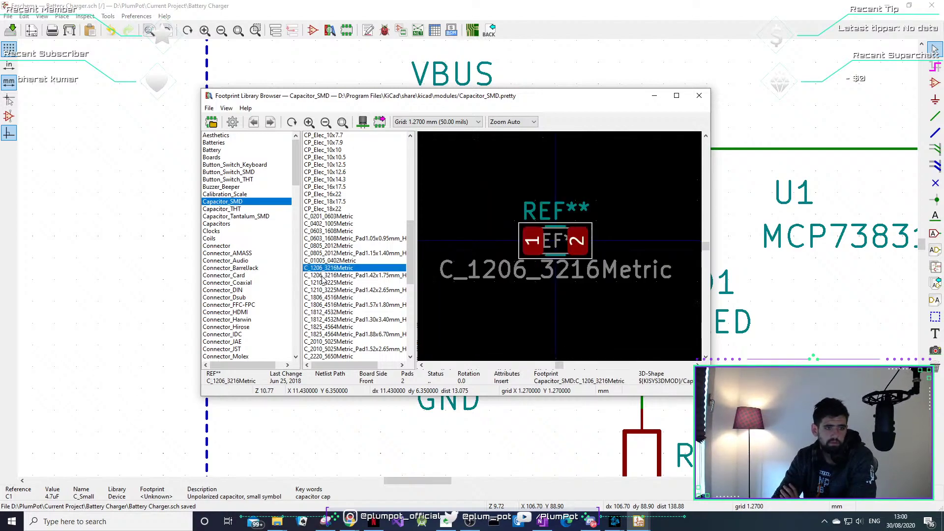
left_click_drag(335, 364, 360, 356)
left_click(372, 277)
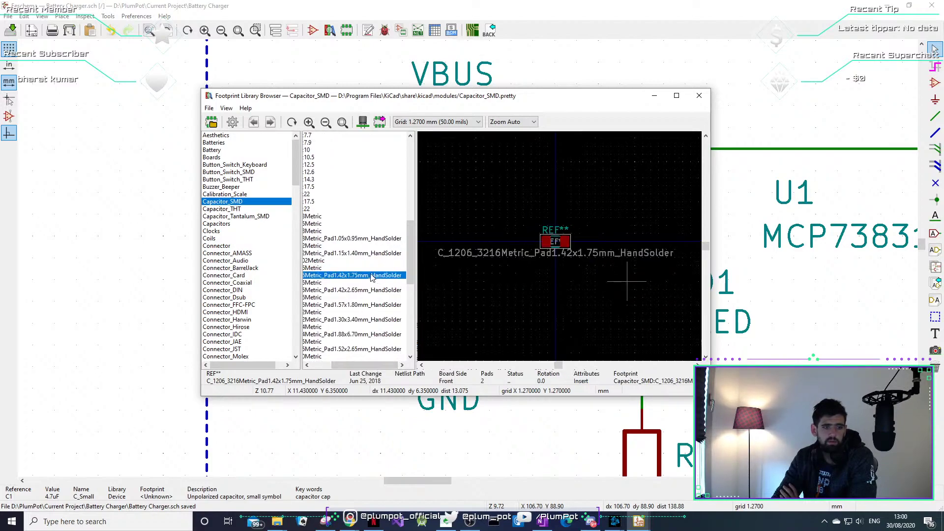
left_click_drag(368, 367, 349, 367)
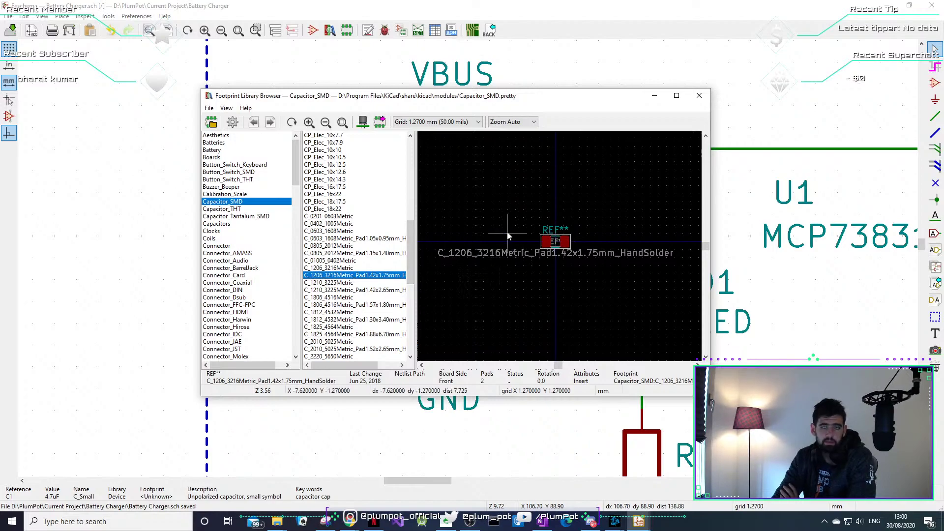
left_click(388, 282)
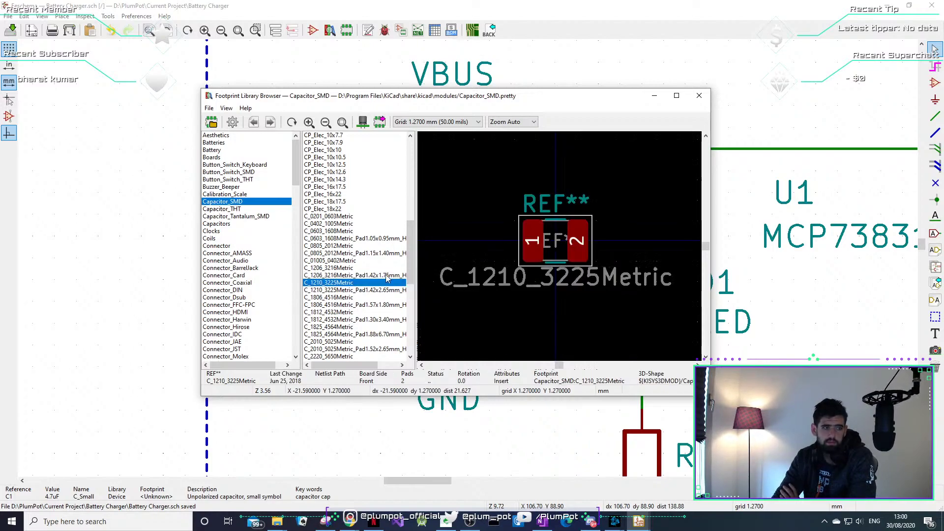
left_click(386, 274)
double_click(386, 275)
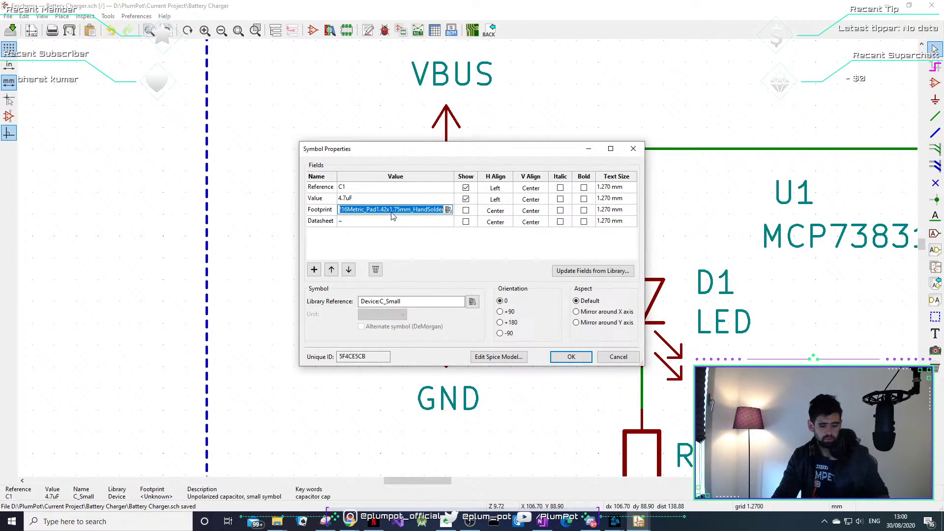
left_click(579, 360)
Paste C1's 1206 hand-solder footprint name into the footprint field of capacitor C2 and apply its symbol properties.
scroll(628, 385, "down", 4)
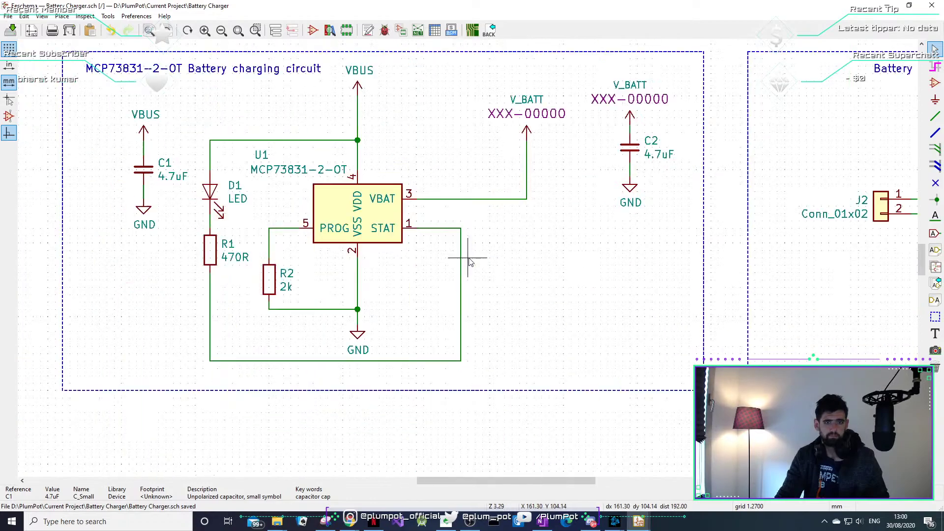
middle_click_drag(467, 257, 416, 153)
middle_click_drag(683, 153, 479, 260)
middle_click_drag(549, 234, 542, 435)
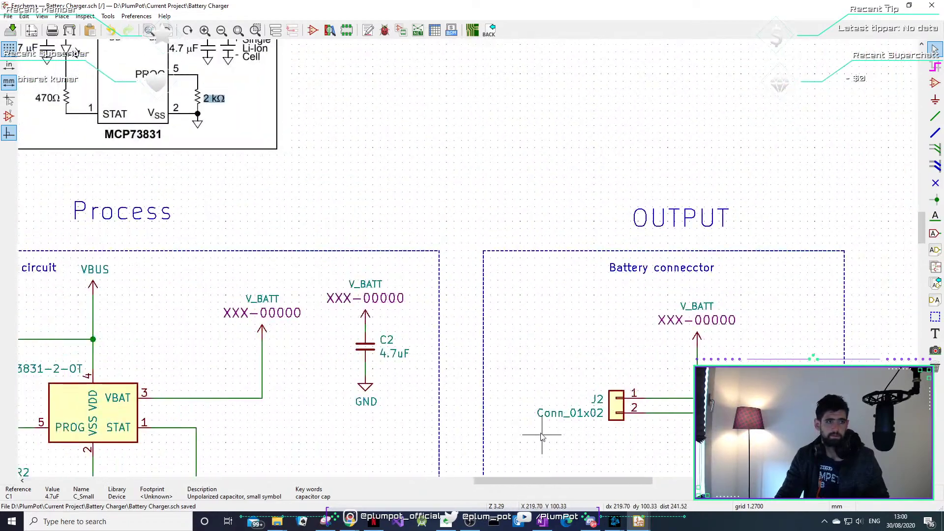
scroll(367, 346, "up", 5)
double_click(457, 252)
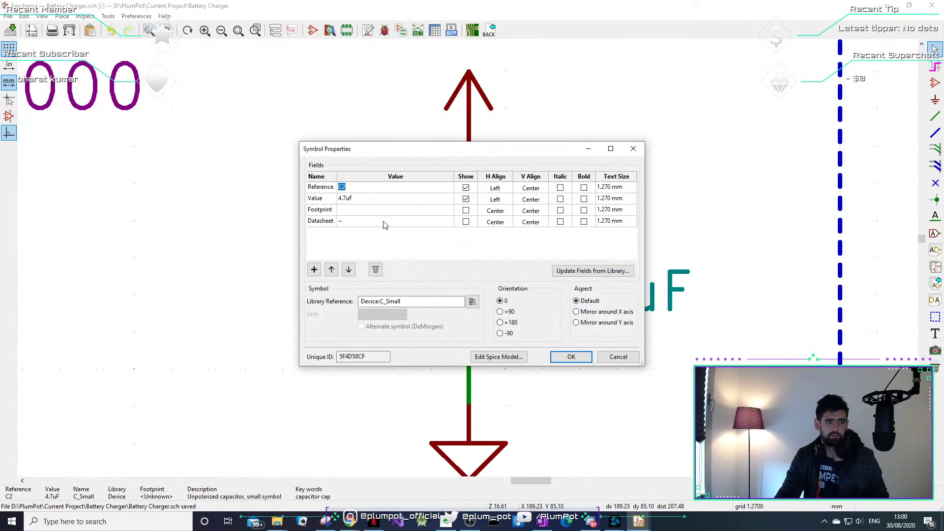
left_click(376, 211)
key("ctrl+v")
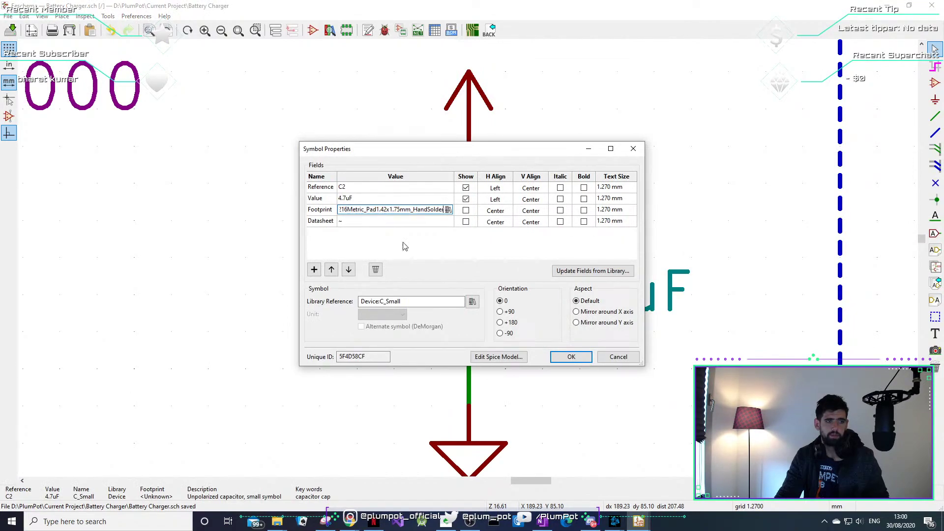
left_click(569, 358)
scroll(609, 293, "down", 3)
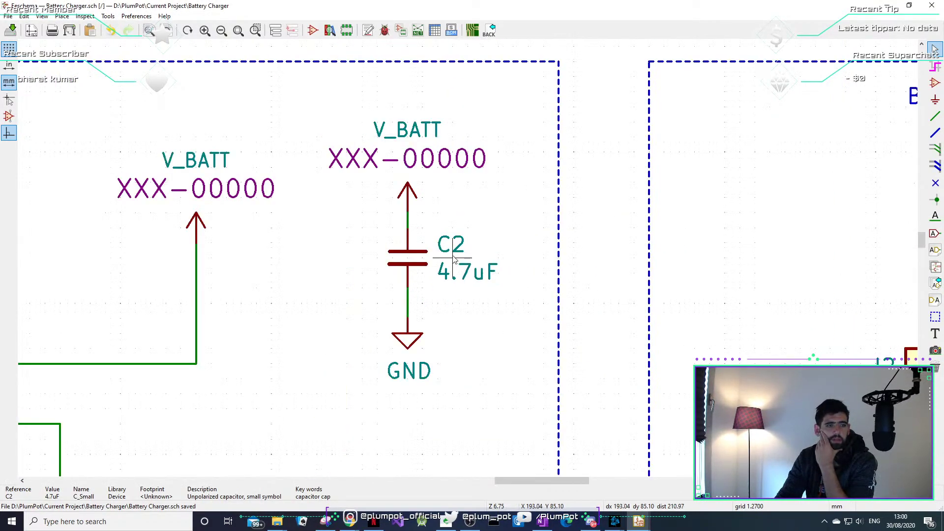
scroll(453, 259, "down", 5)
scroll(484, 334, "up", 3)
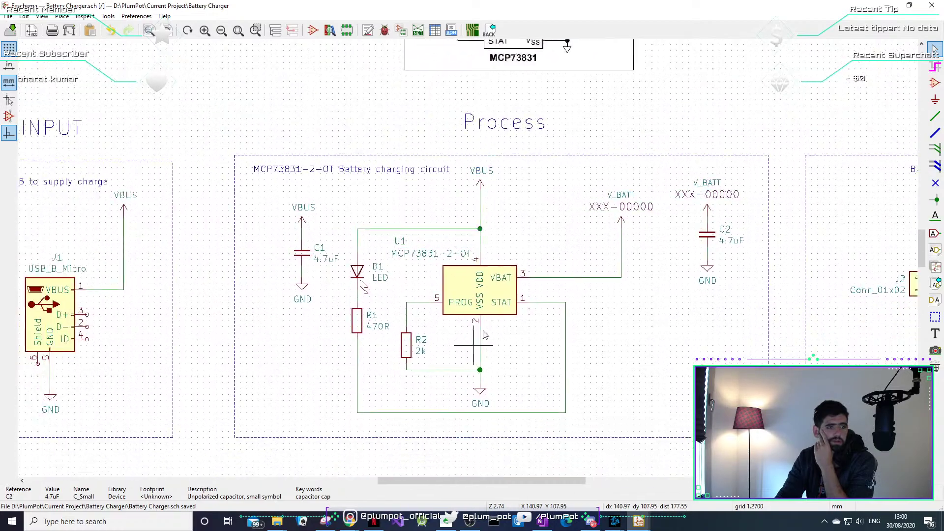
scroll(362, 271, "up", 3)
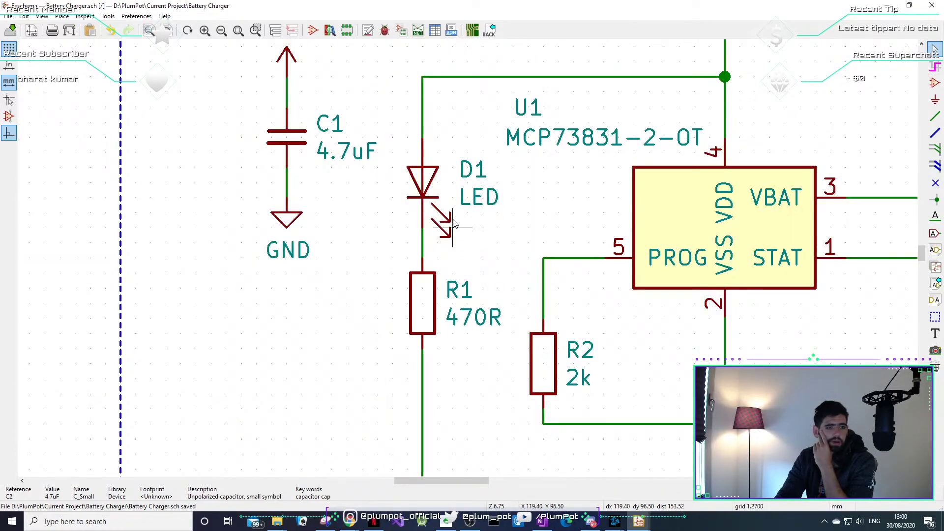
Open the symbol properties of LED D1 and start browsing the libraries for its footprint.
left_click(422, 176)
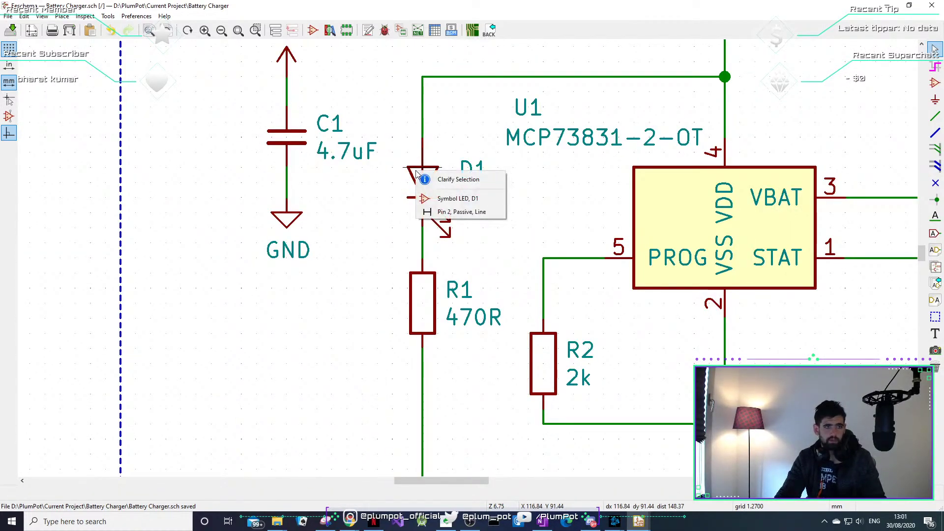
left_click(397, 155)
left_click(424, 199)
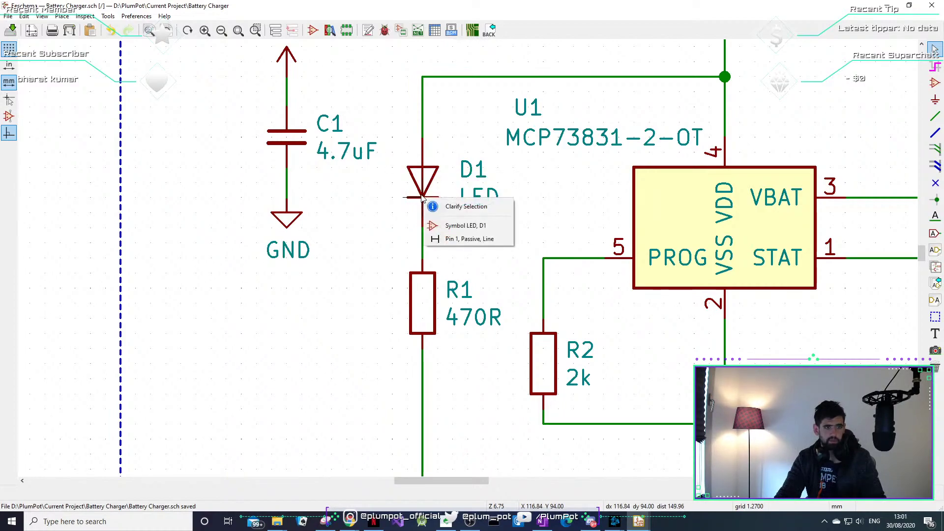
left_click(451, 231)
key("e")
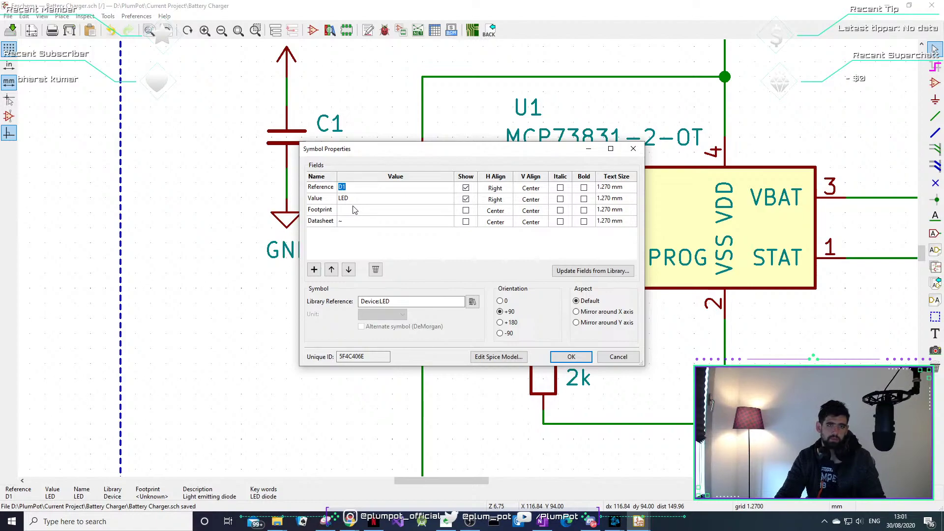
left_click(380, 210)
left_click(449, 210)
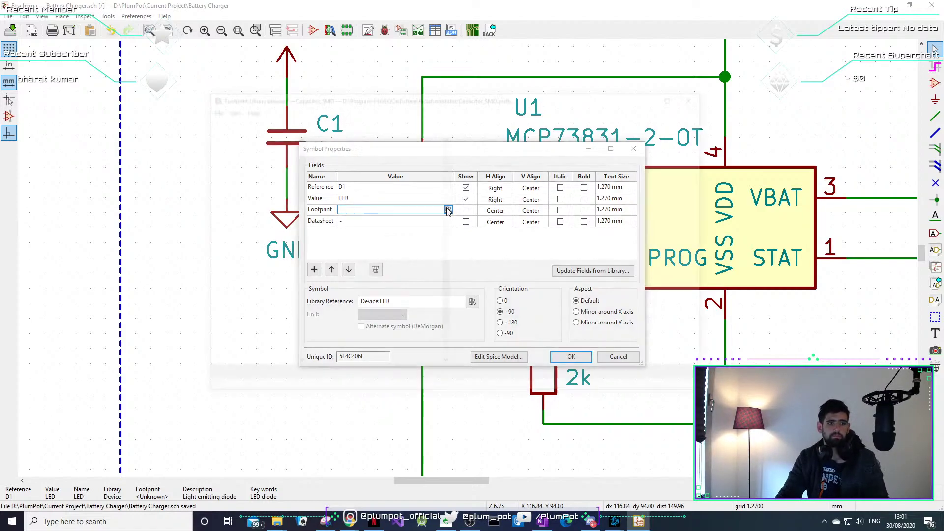
Preview footprints in the LED library, including LED-1206, LED-1206-BOTTOM, LED-0603, LED-TRICOLOR-5050-IC and LED_3MM.
left_click(227, 172)
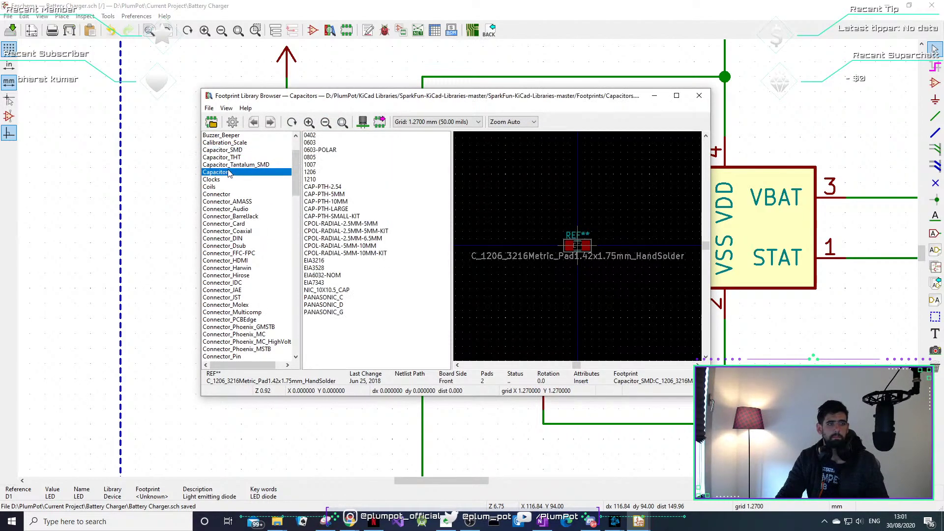
key("l")
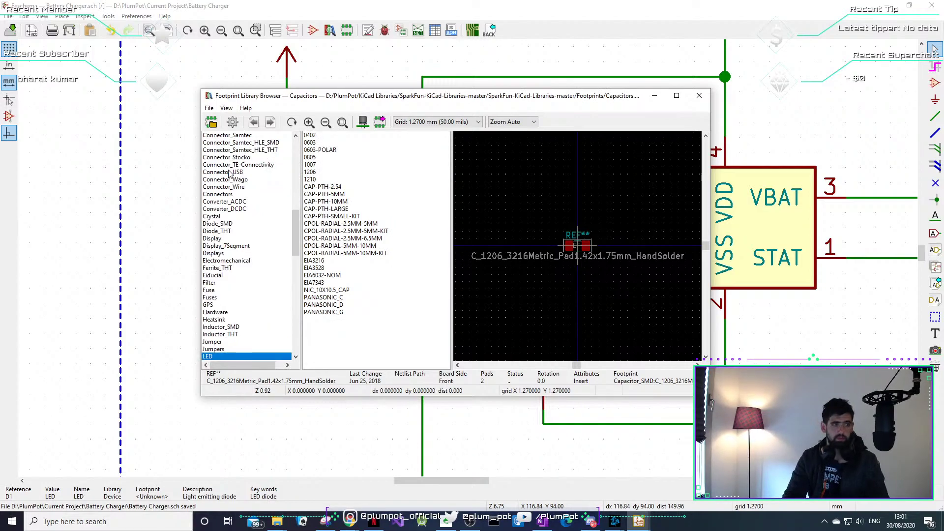
key("e")
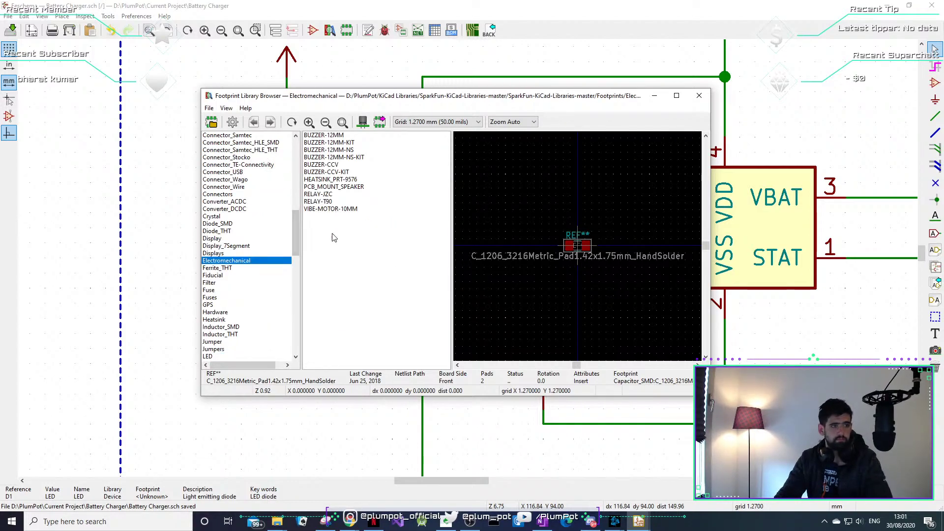
left_click(234, 240)
key("l")
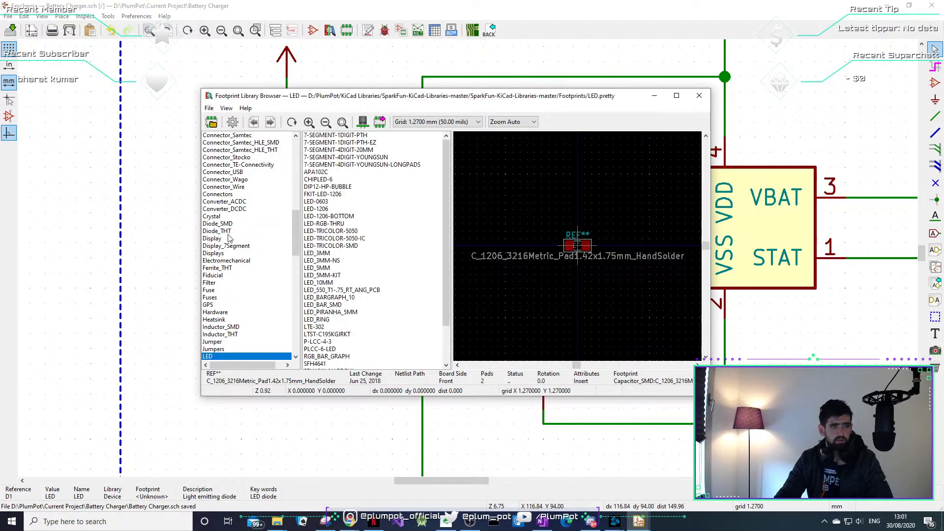
left_click(324, 209)
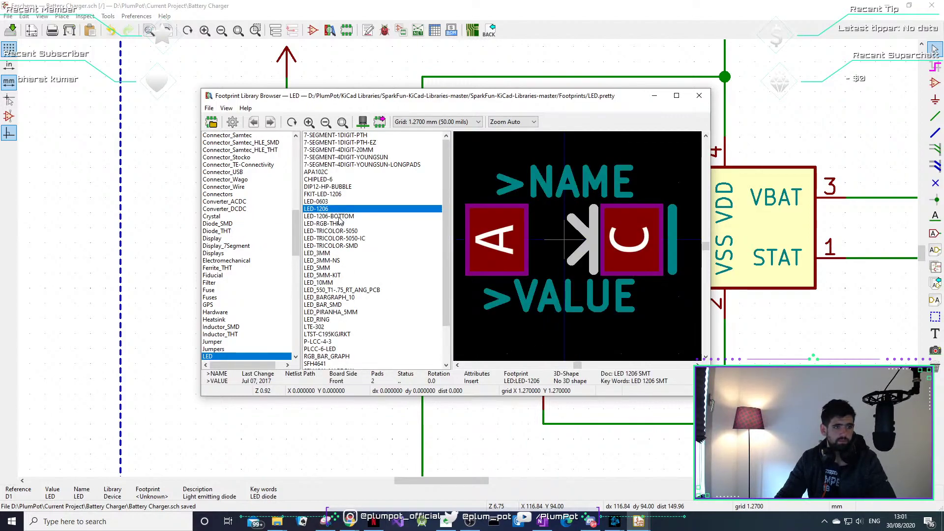
left_click(338, 218)
left_click(330, 209)
left_click(330, 202)
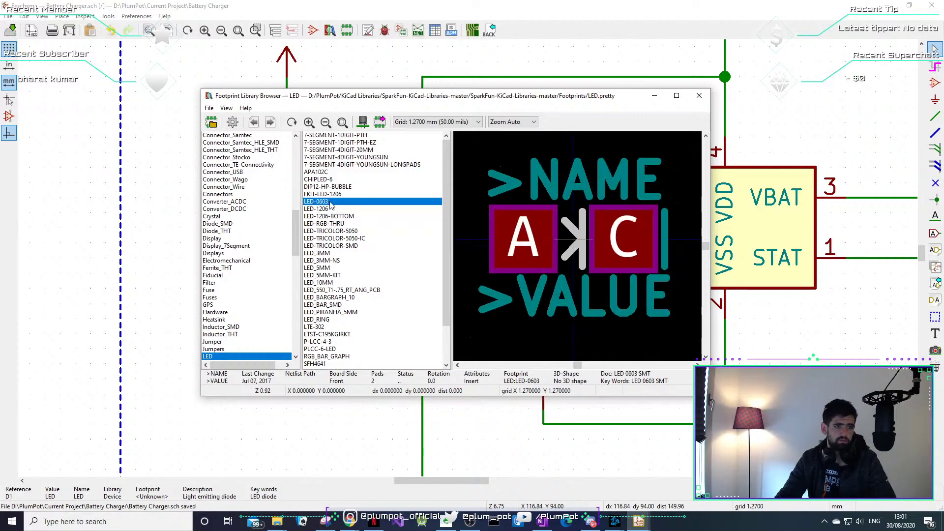
left_click(330, 188)
left_click(328, 238)
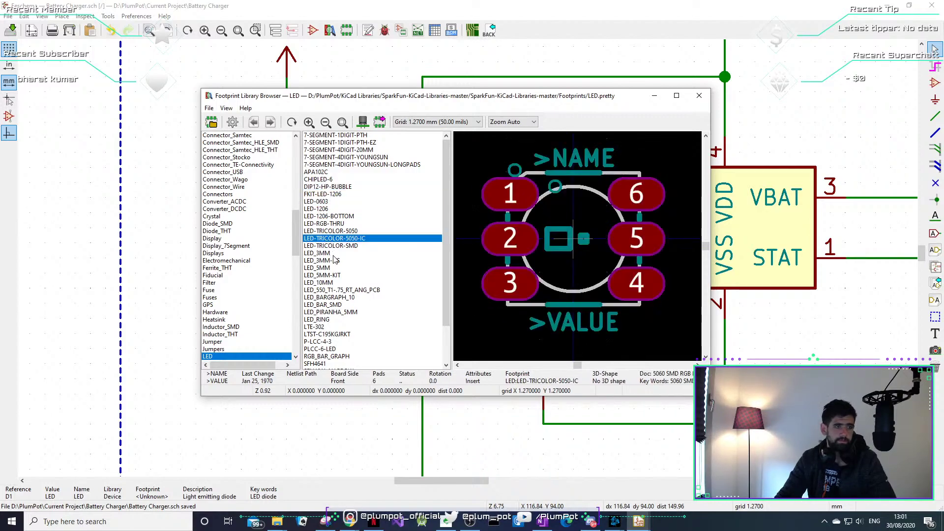
left_click(330, 253)
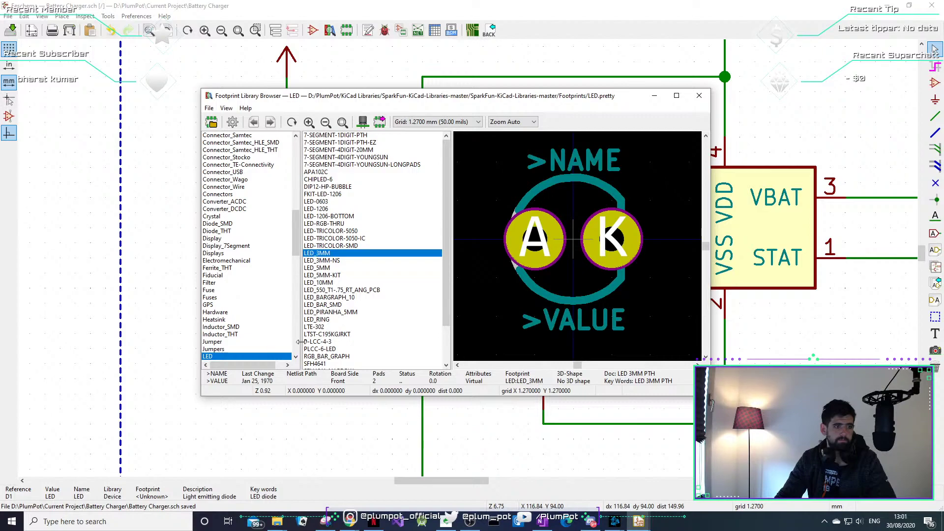
Assign the footprint LED_1206_3216Metric_Pad1.42x1.75mm_HandSolder from the LED_SMD library to D1 and apply the symbol properties.
scroll(245, 340, "down", 2)
left_click(236, 319)
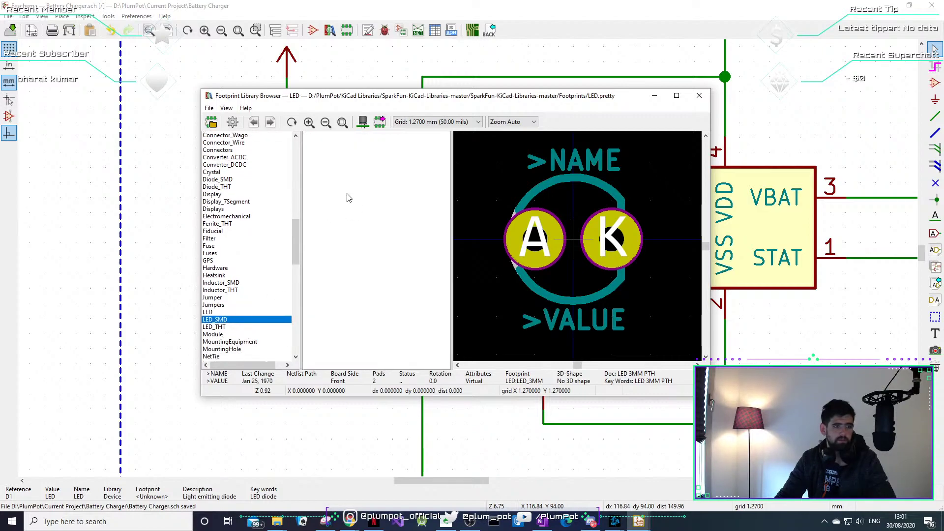
left_click(349, 231)
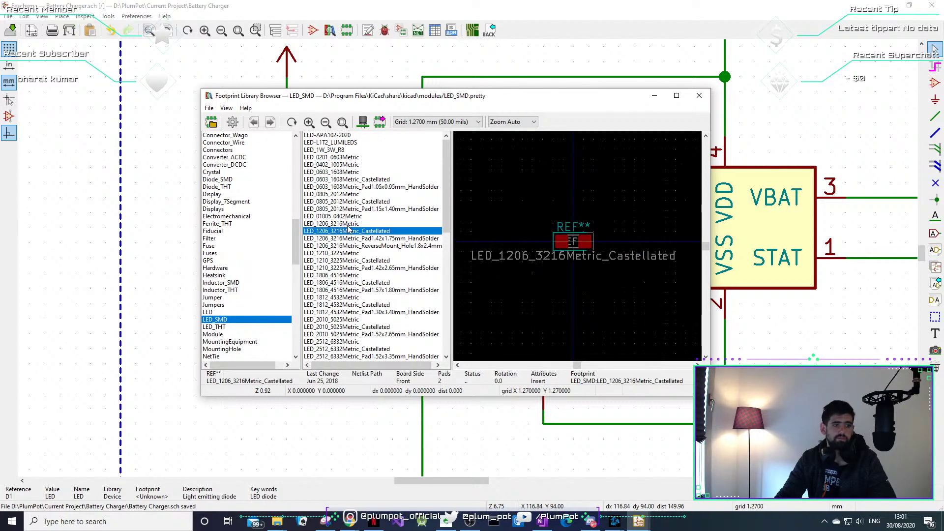
left_click(349, 224)
left_click(356, 238)
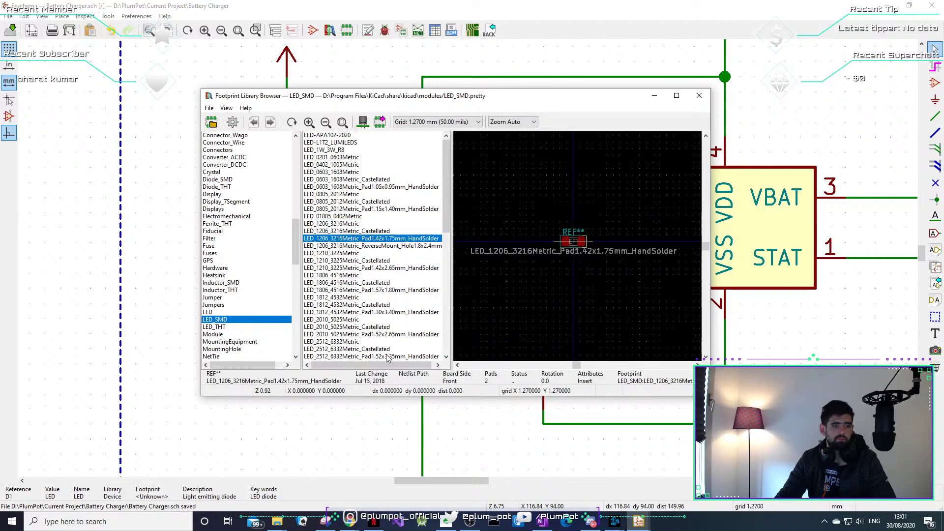
double_click(339, 238)
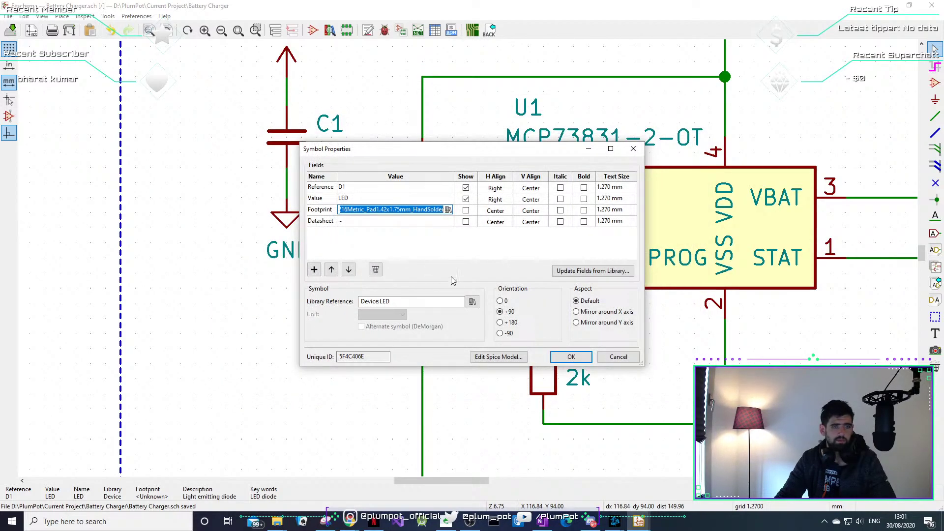
left_click(570, 355)
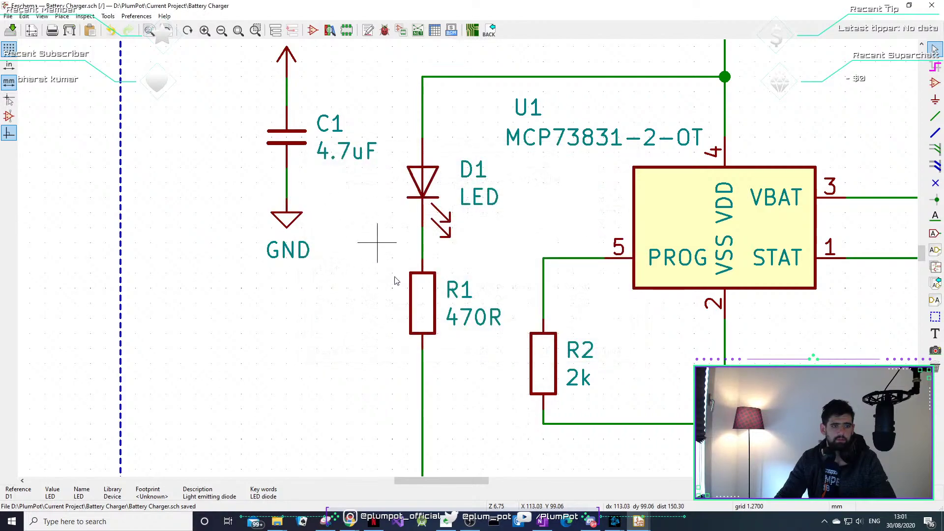
Assign the footprint R_1206_3216Metric_Pad1.42x1.75mm_HandSolder from the Resistor_SMD library to resistor R1 and apply its symbol properties.
double_click(426, 316)
left_click(443, 209)
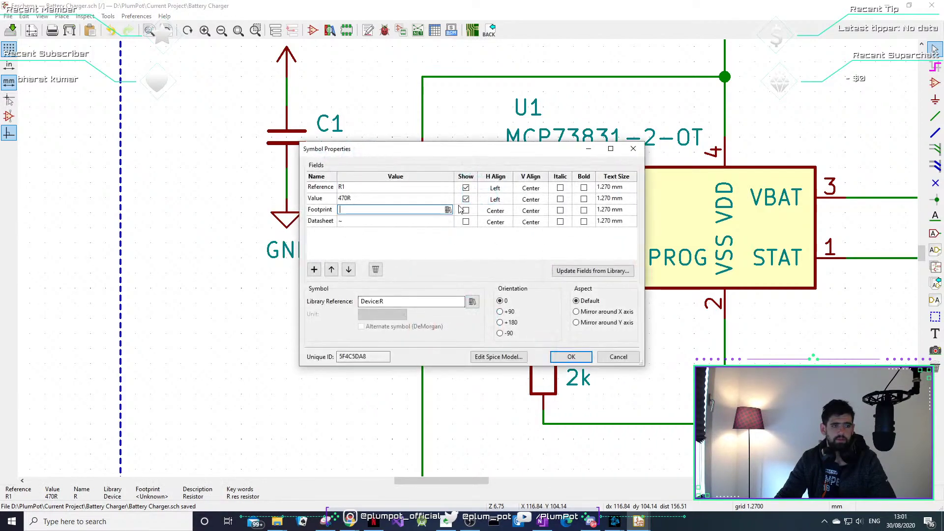
left_click(448, 210)
left_click(248, 209)
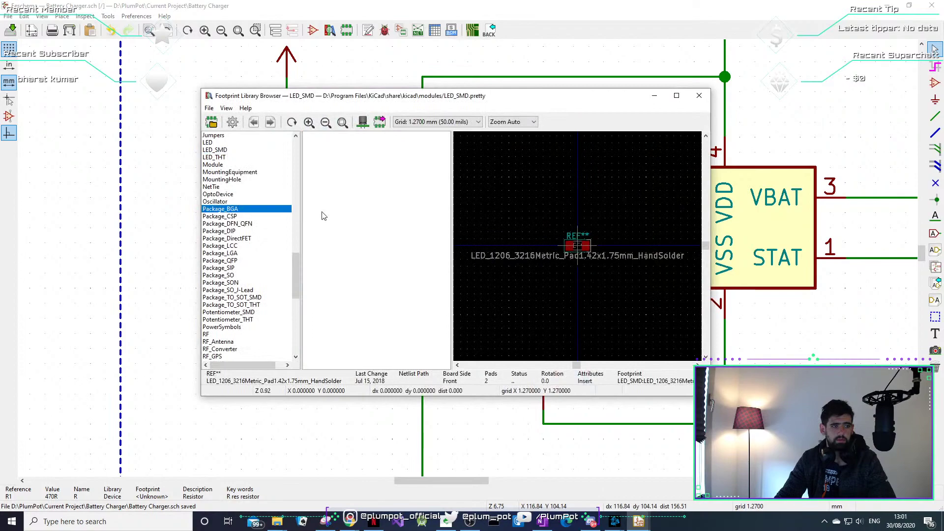
left_click(217, 172)
scroll(243, 275, "down", 5)
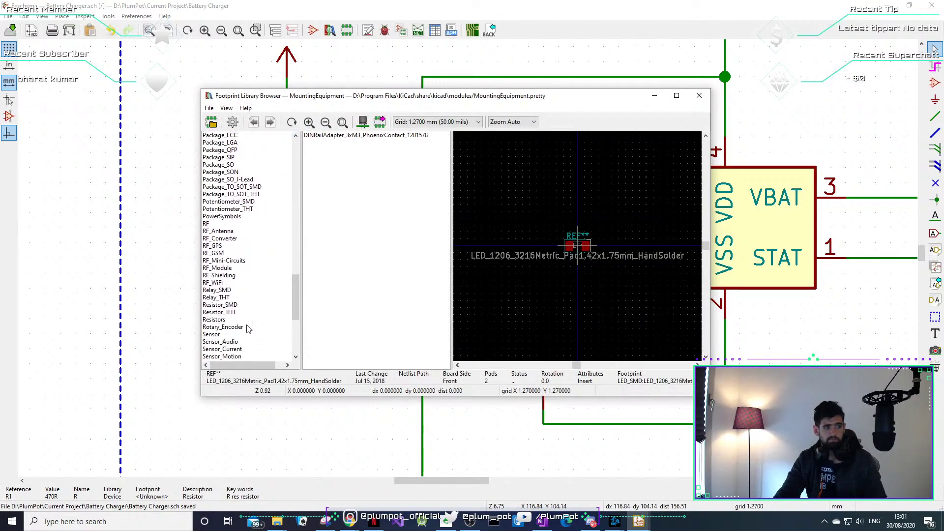
left_click(225, 320)
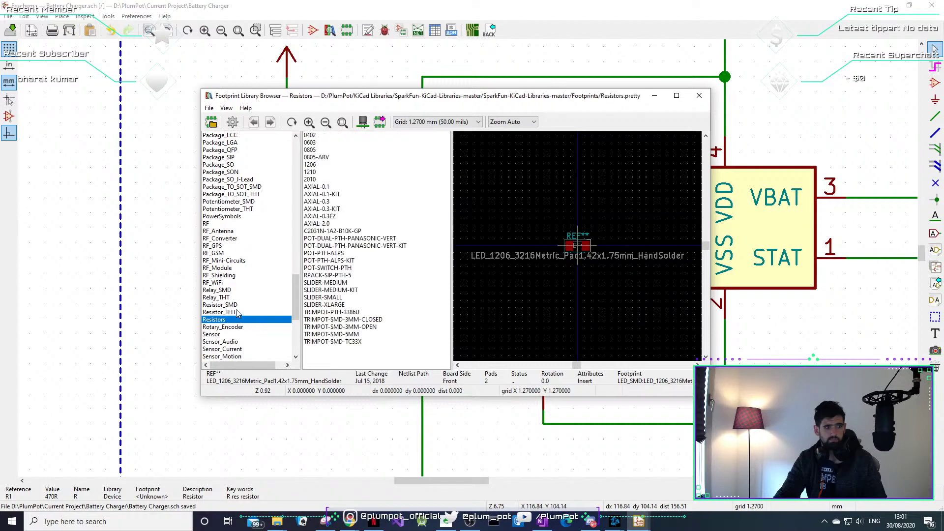
left_click(235, 305)
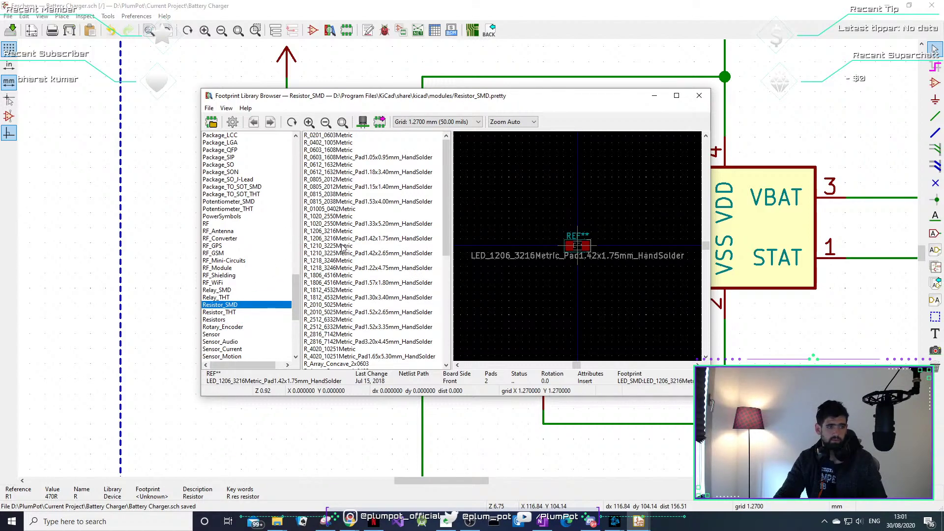
left_click(338, 238)
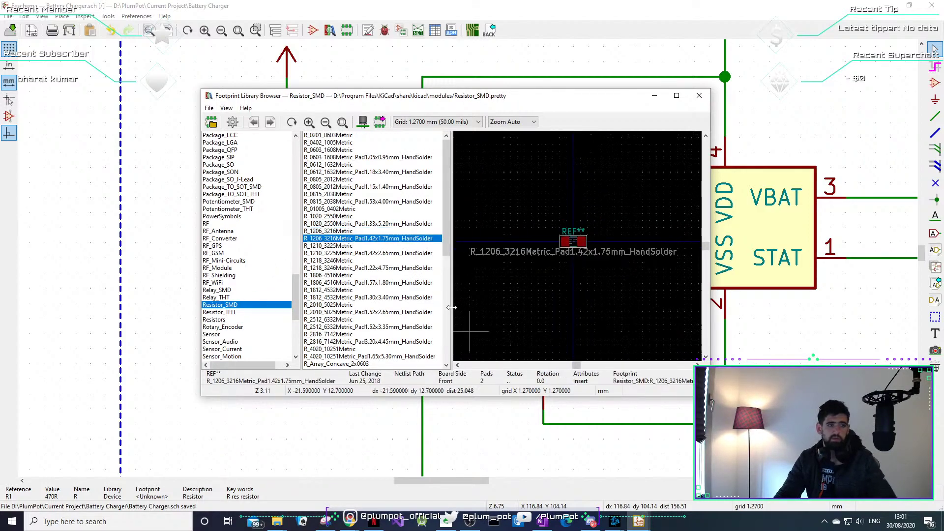
double_click(358, 239)
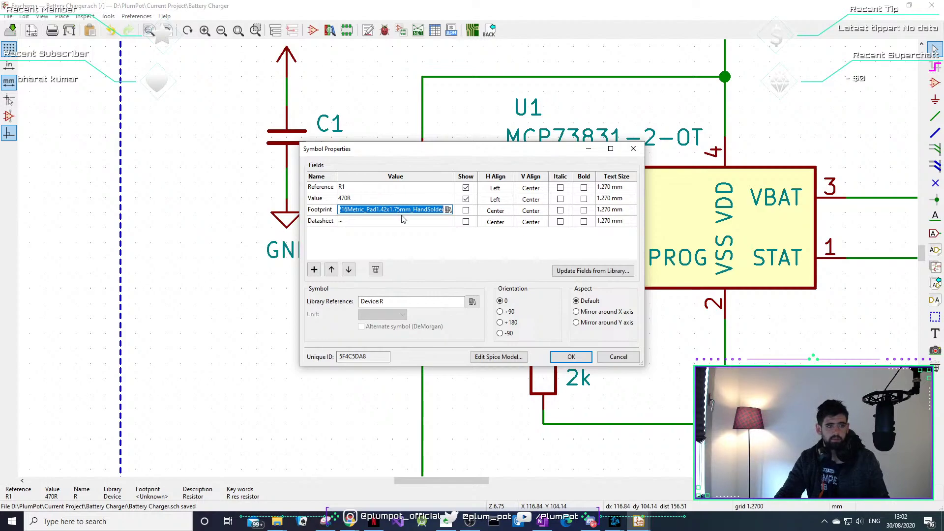
left_click(570, 359)
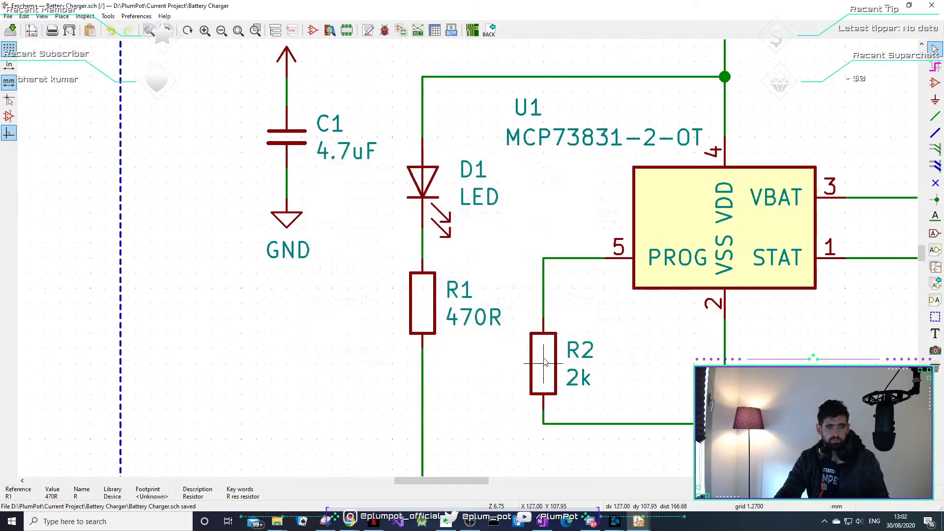
Set R2's footprint to Resistor_SMD:R_1206_3216Metric_Pad1.42x1.75mm_HandSolder and apply its symbol properties.
double_click(544, 363)
left_click(357, 210)
type("Resistor_SMD:R_1206_3216Metric_Pad1.42x1.75mm_HandSolder")
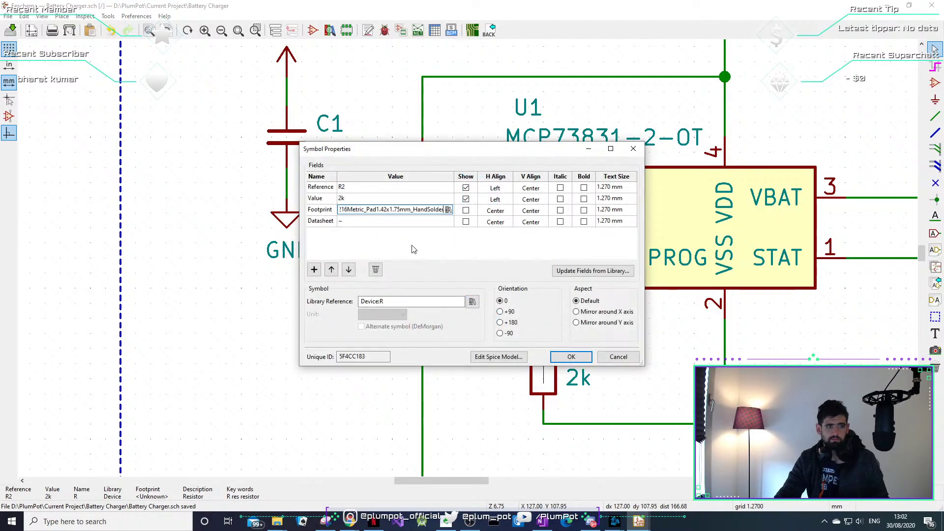
left_click(560, 357)
Switch from connector J2 to the Chrome window and examine the Tinytronics 3.7V 1250mAh Li-Po battery page for its connector type.
scroll(558, 362, "down", 5)
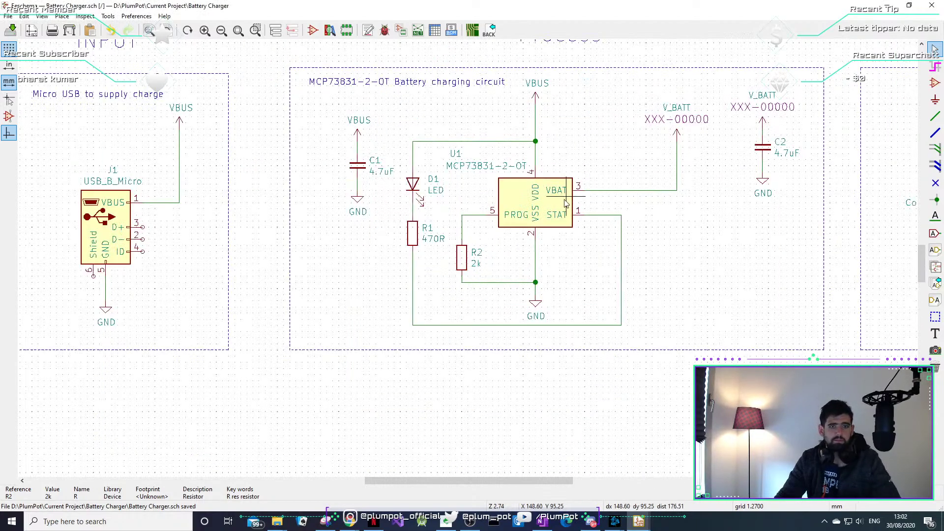
middle_click_drag(637, 208, 468, 217)
scroll(726, 277, "up", 5)
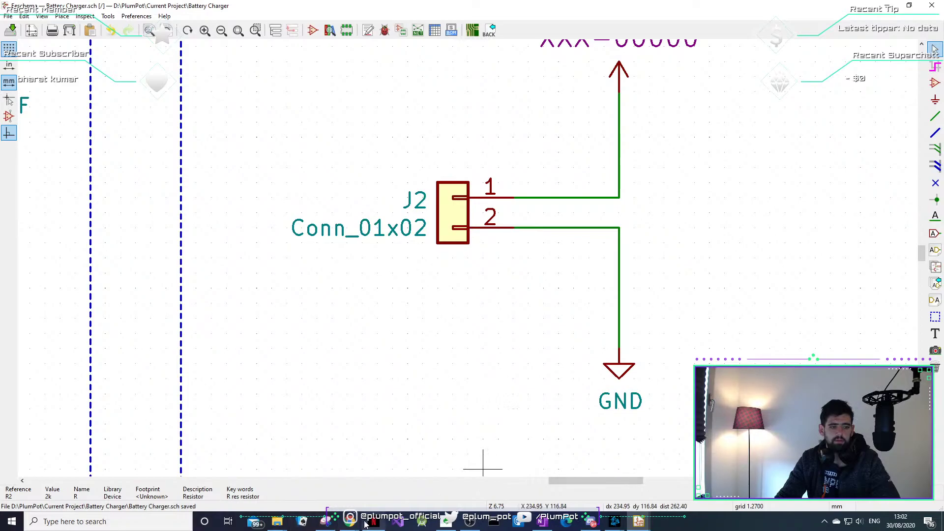
mouse_move(426, 508)
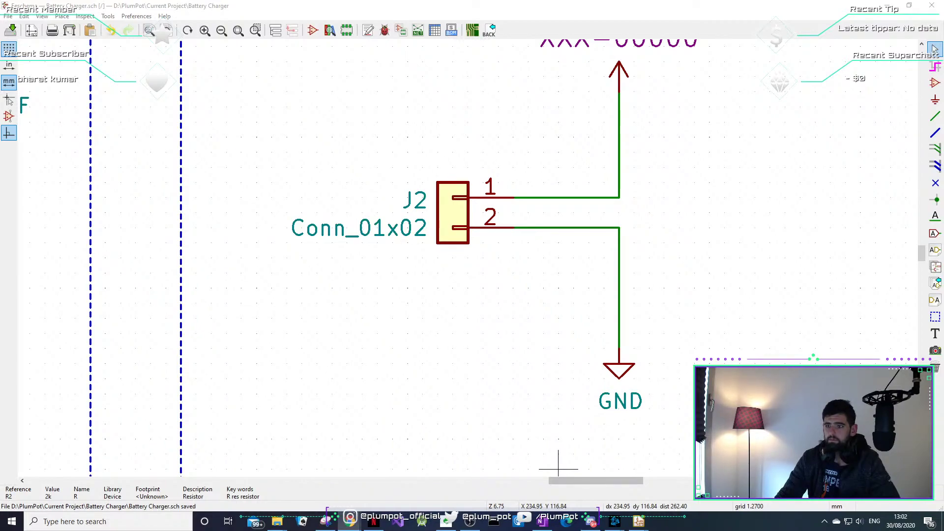
left_click_drag(941, 91, 324, 91)
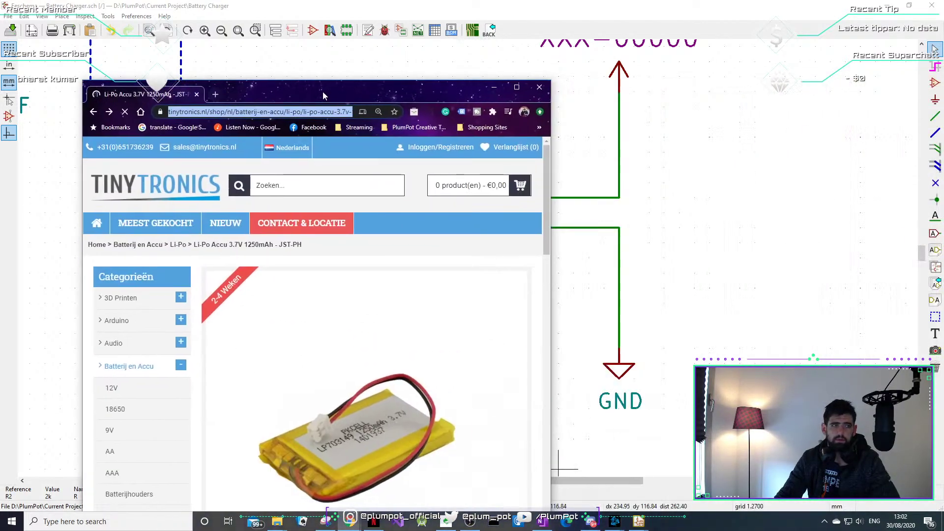
double_click(384, 90)
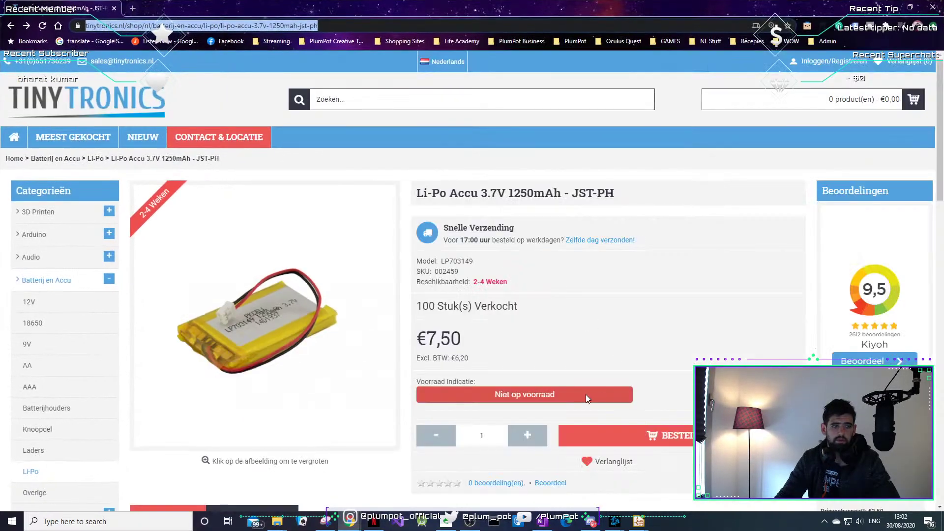
scroll(223, 366, "down", 7)
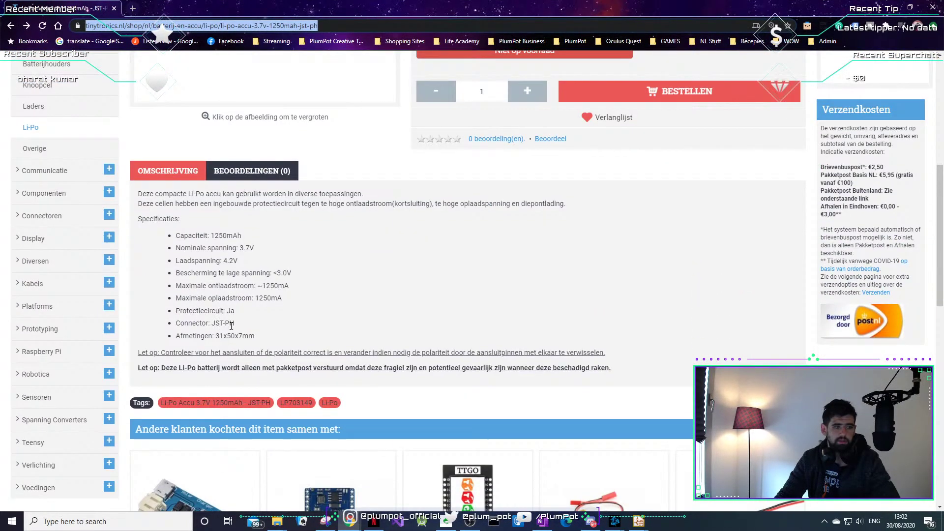
left_click_drag(236, 325, 211, 325)
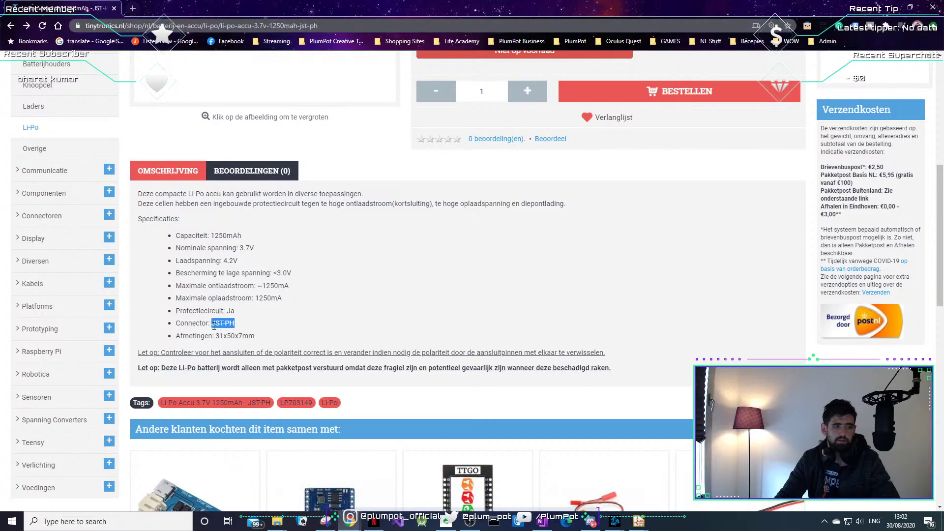
scroll(238, 185, "up", 5)
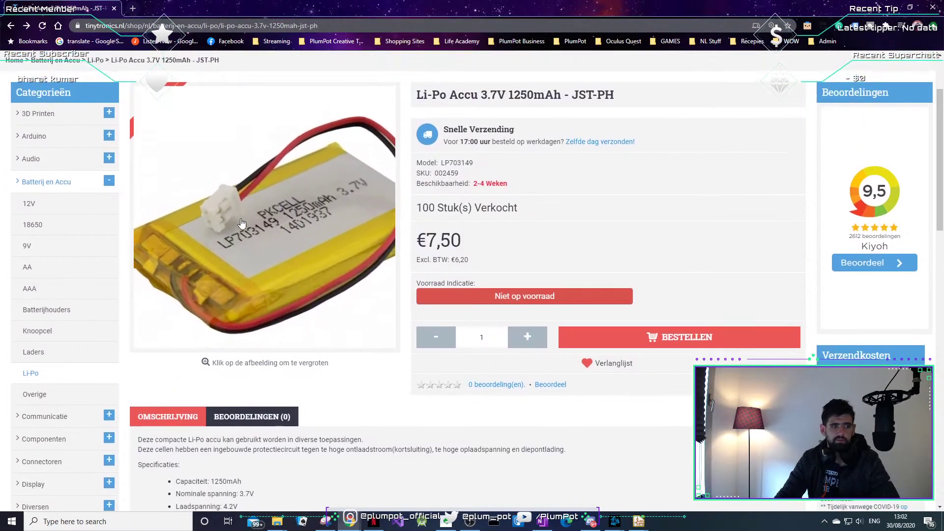
scroll(317, 416, "down", 2)
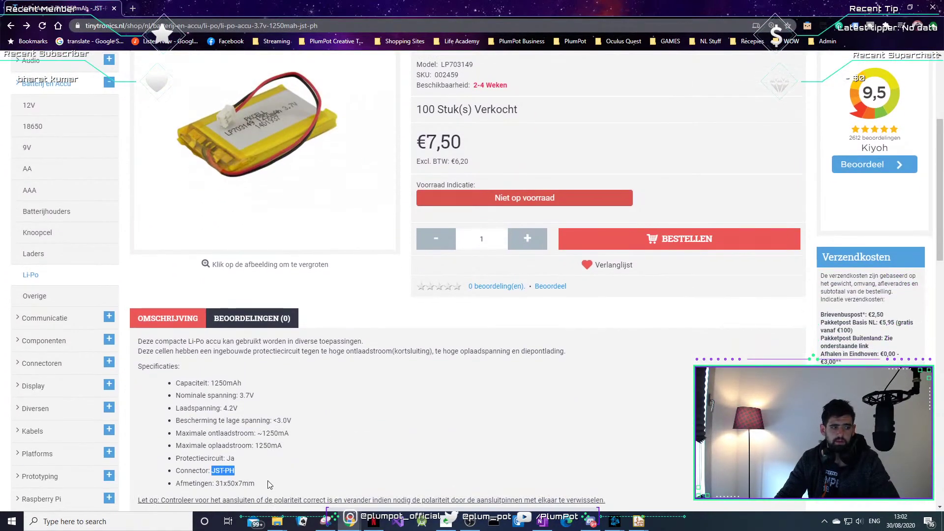
Switch back to the KiCad schematic, open the footprint library browser for connector J2 and select the Connector_JST library.
scroll(247, 468, "down", 3)
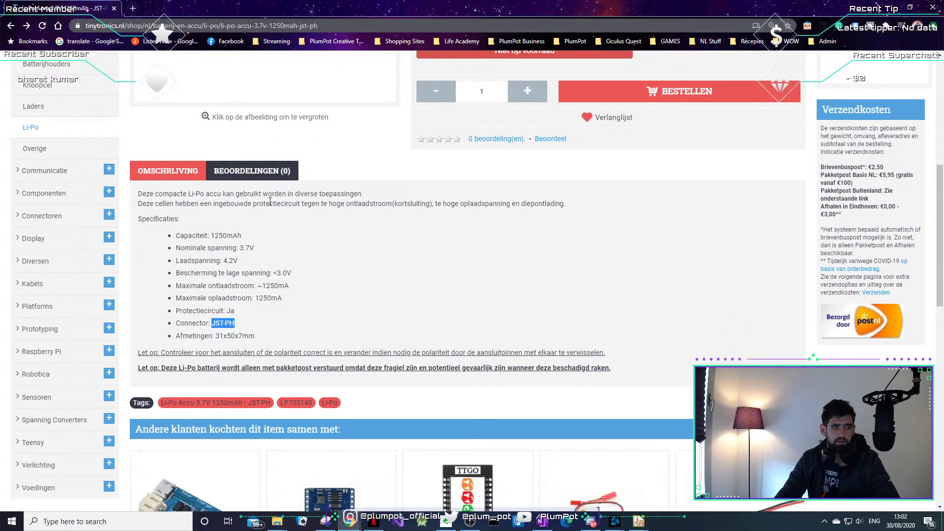
left_click(886, 7)
double_click(435, 236)
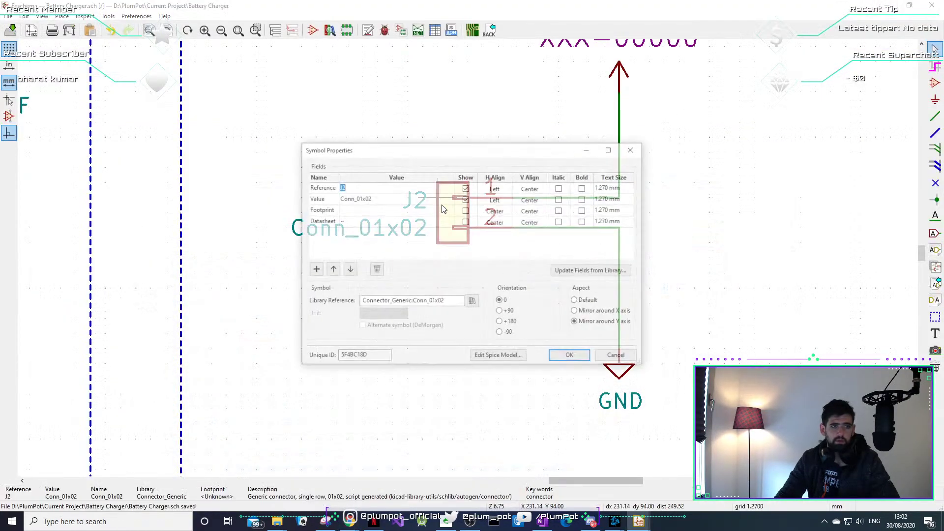
left_click(373, 213)
left_click(448, 210)
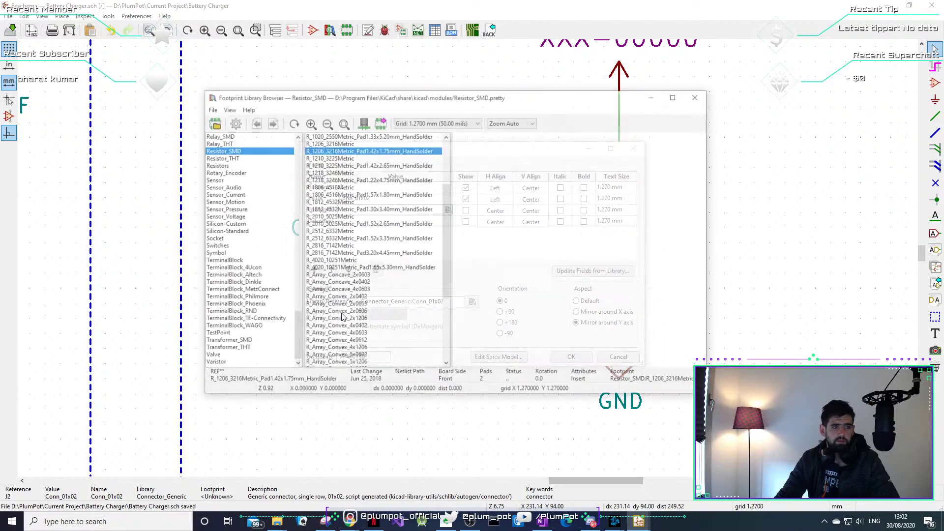
scroll(223, 236, "up", 15)
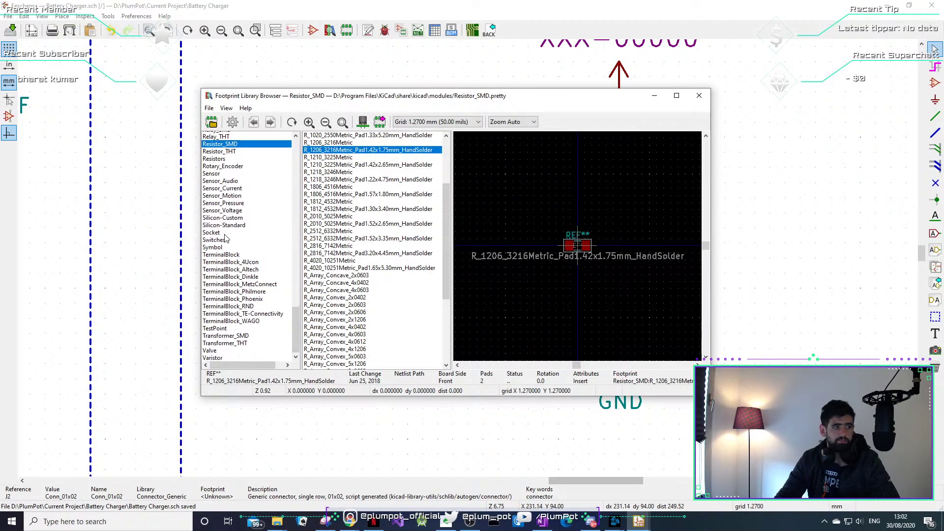
scroll(225, 241, "up", 7)
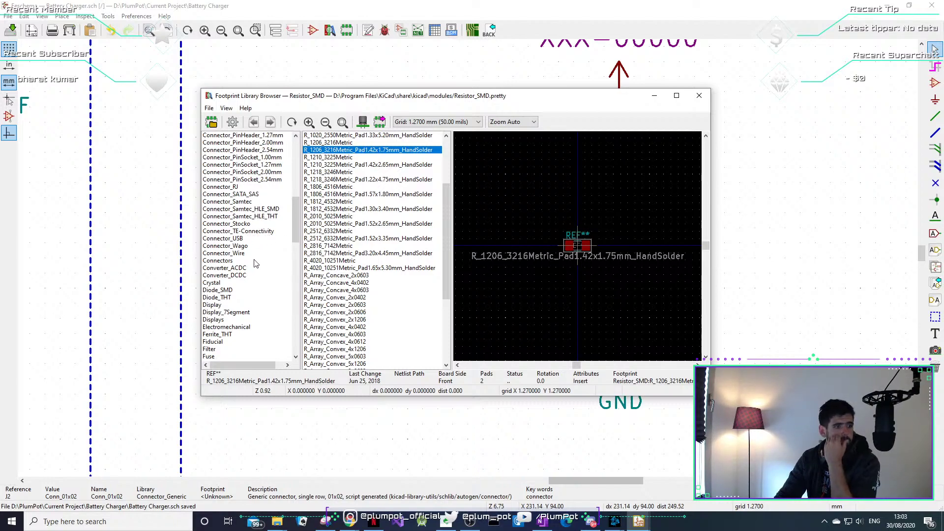
scroll(260, 284, "up", 5)
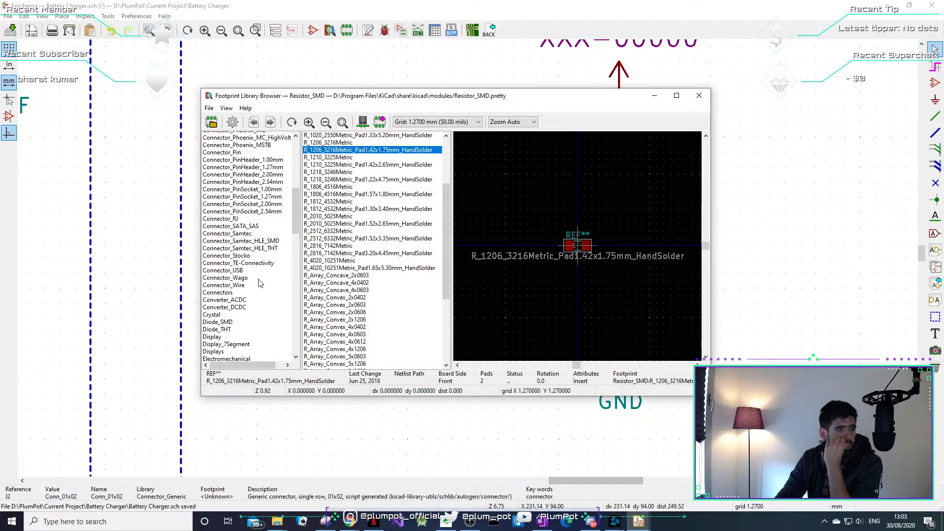
scroll(260, 283, "up", 3)
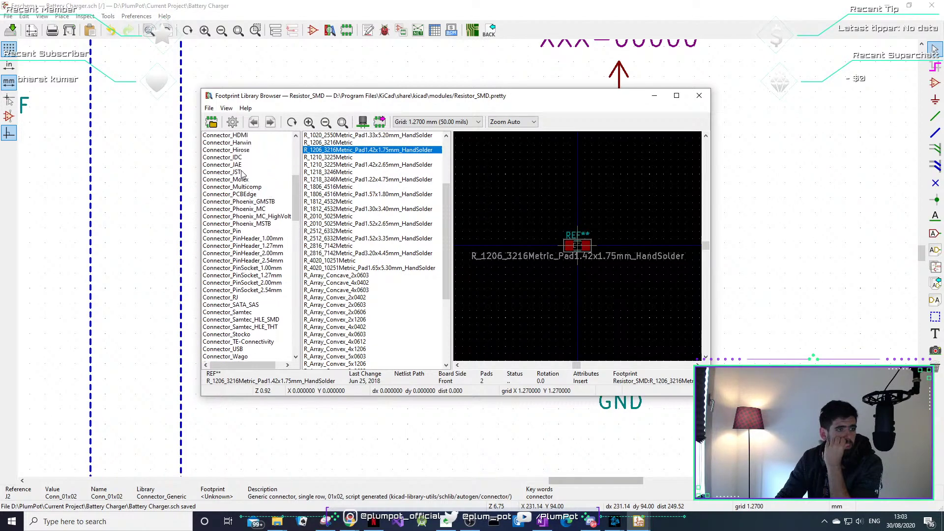
left_click(245, 172)
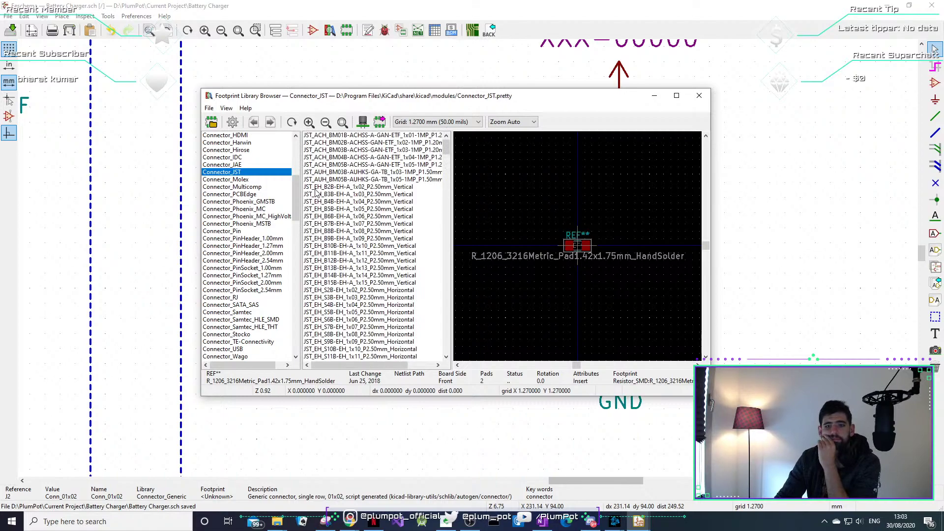
Preview JST EH and GH footprints, including JST_EH_B2B-EH-A_1x02_P2.50mm_Vertical, to compare their pad layouts for the battery connector.
left_click(337, 187)
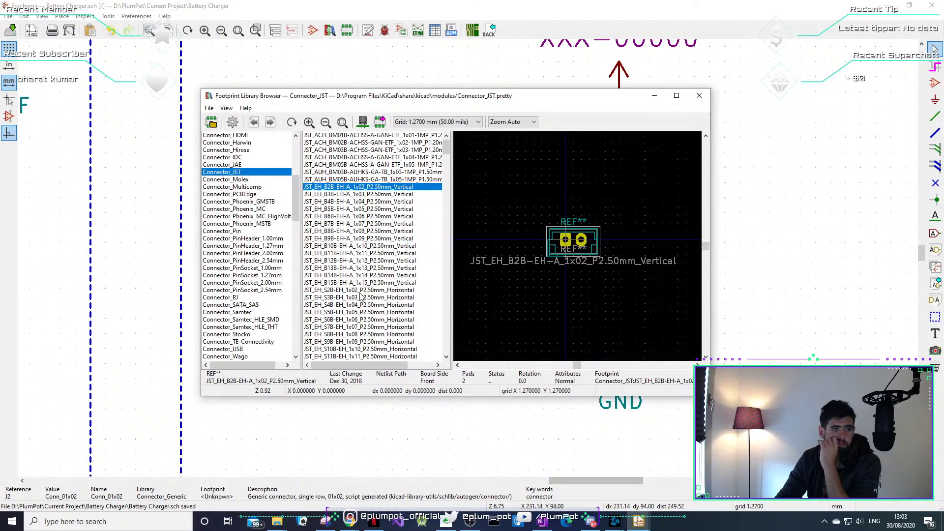
scroll(357, 301, "down", 6)
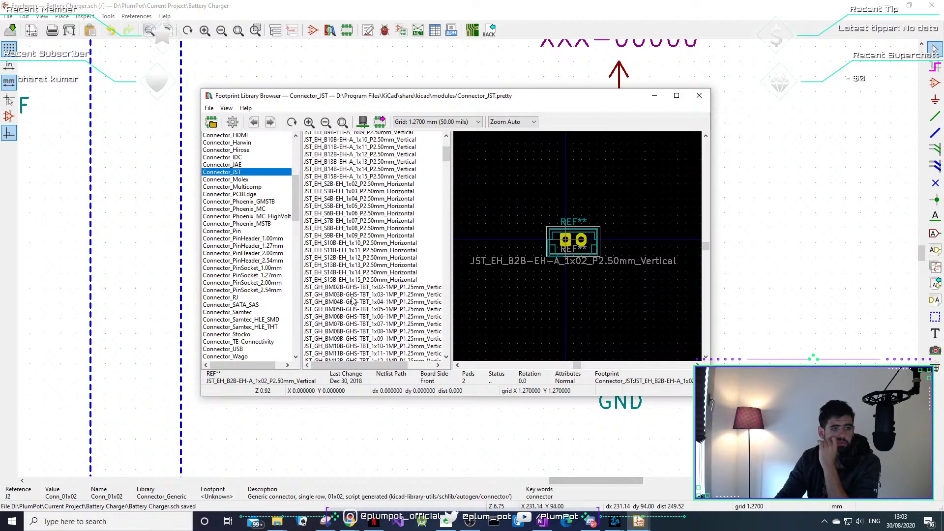
scroll(349, 295, "down", 2)
left_click(362, 209)
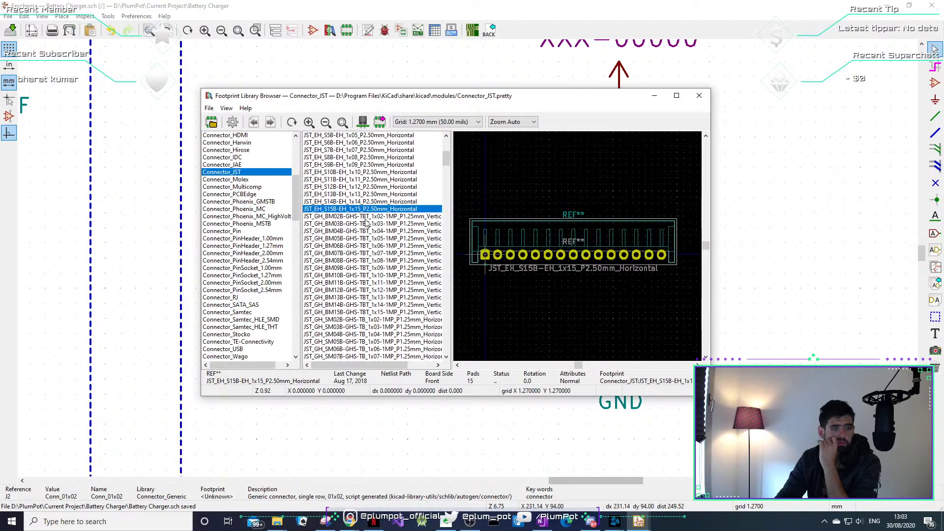
left_click(367, 224)
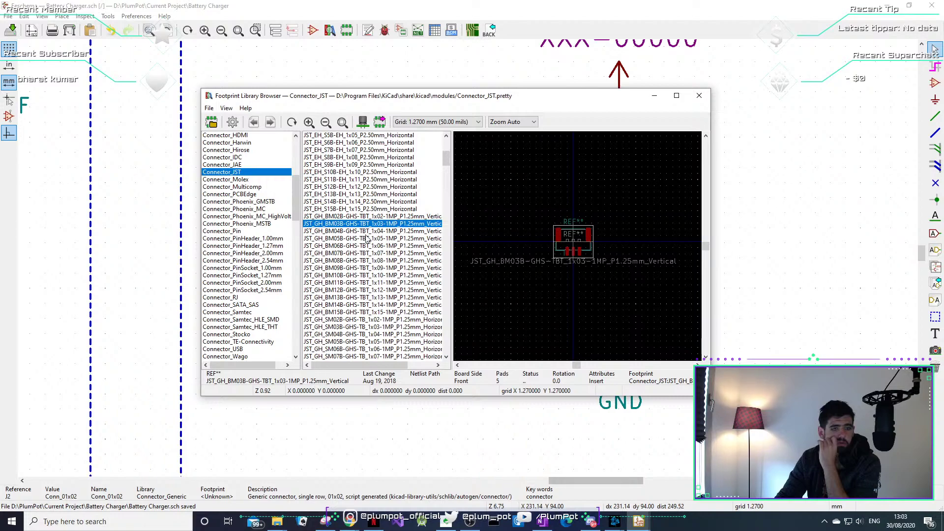
scroll(576, 249, "up", 3)
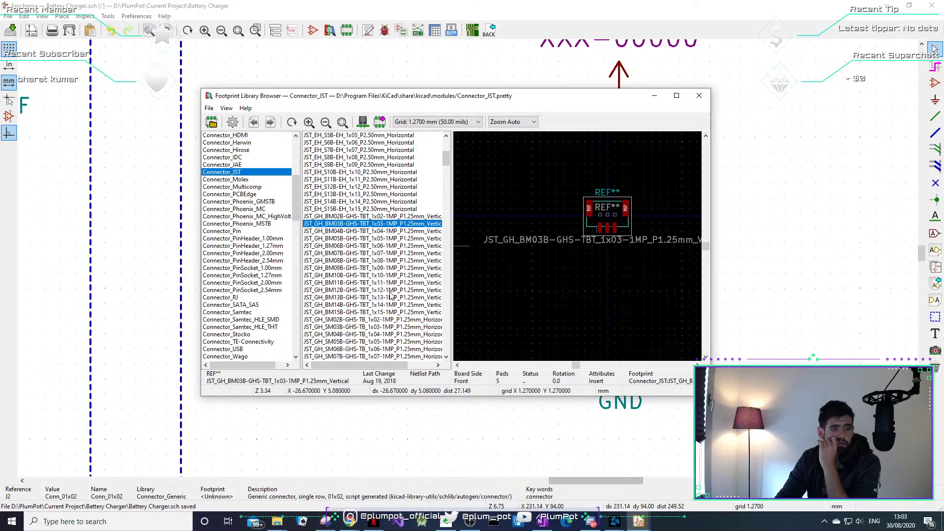
Inspect JST_GH_SM02B-GHS-TB_1x02-1MP_P1.25mm_Horizontal and choose it as J2's footprint.
left_click(389, 319)
scroll(594, 268, "up", 2)
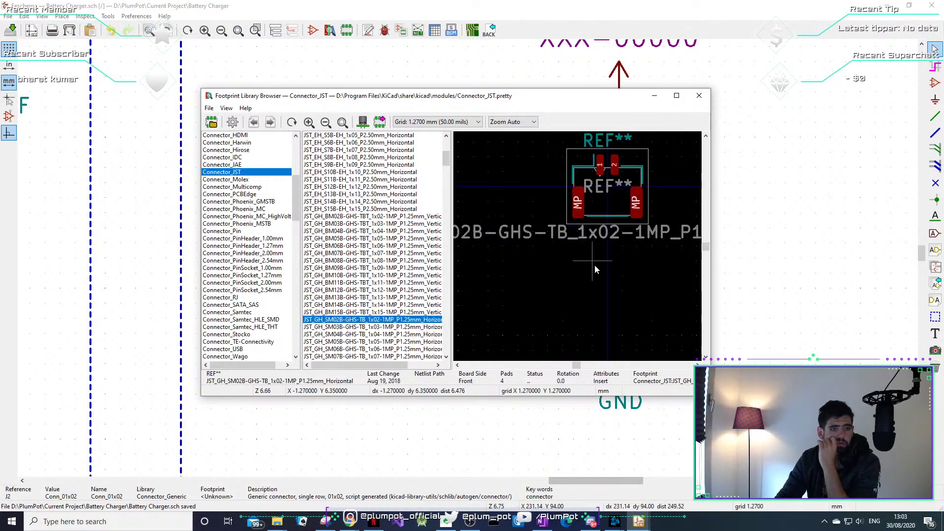
scroll(595, 266, "down", 3)
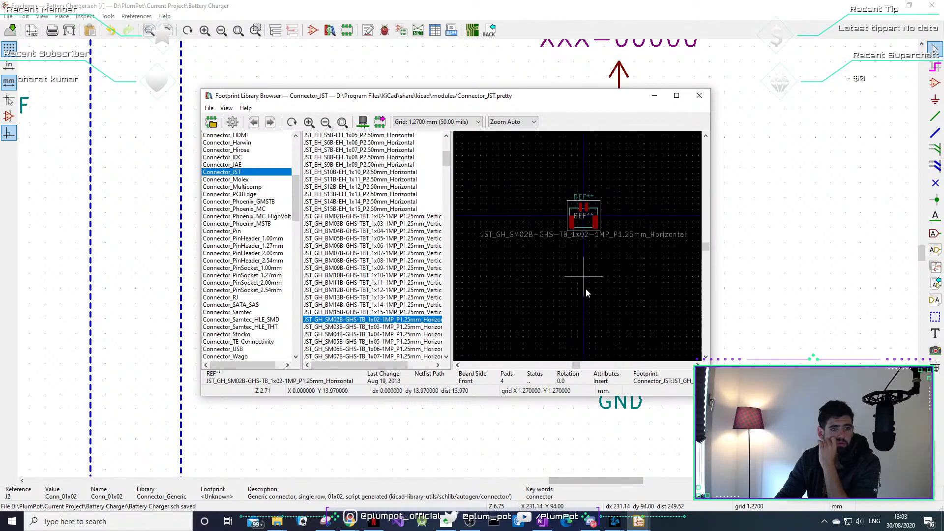
double_click(408, 320)
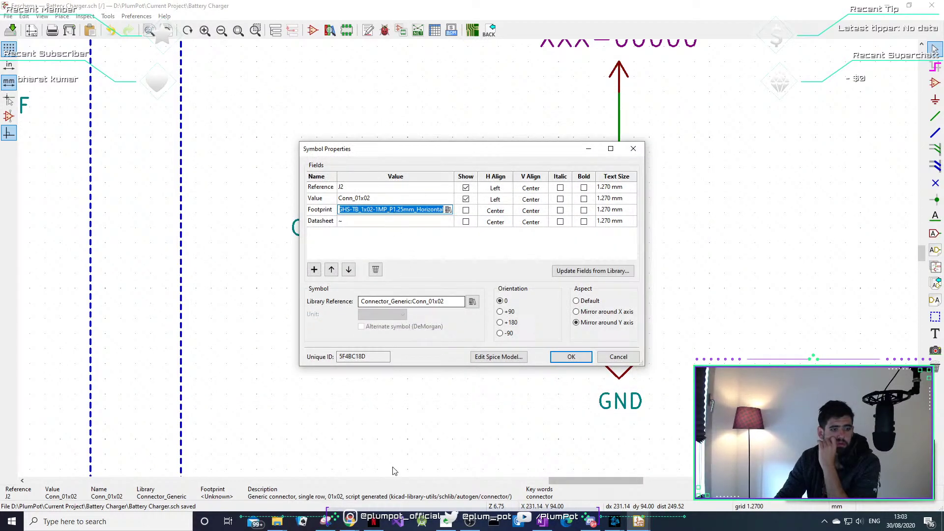
Switch to Chrome and examine the Tinytronics Li-Po battery's product photo and connector specification again.
mouse_move(350, 522)
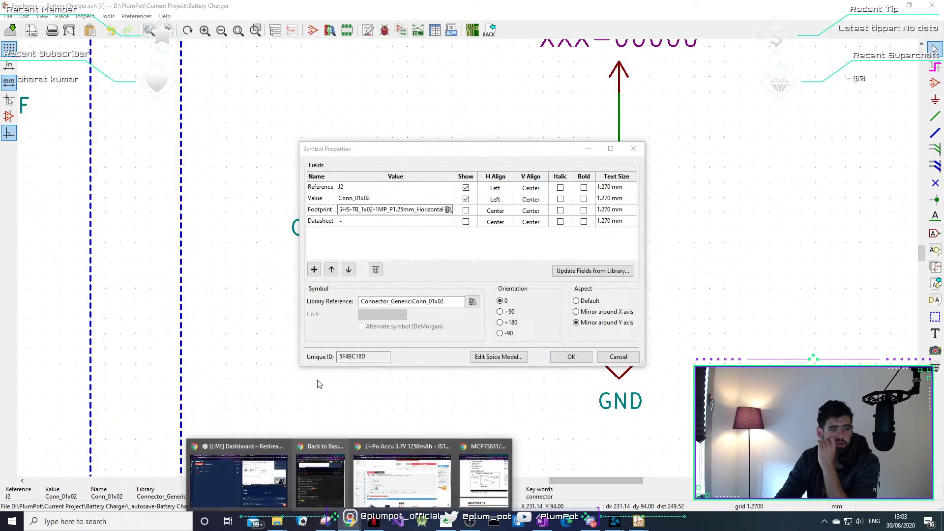
left_click(432, 481)
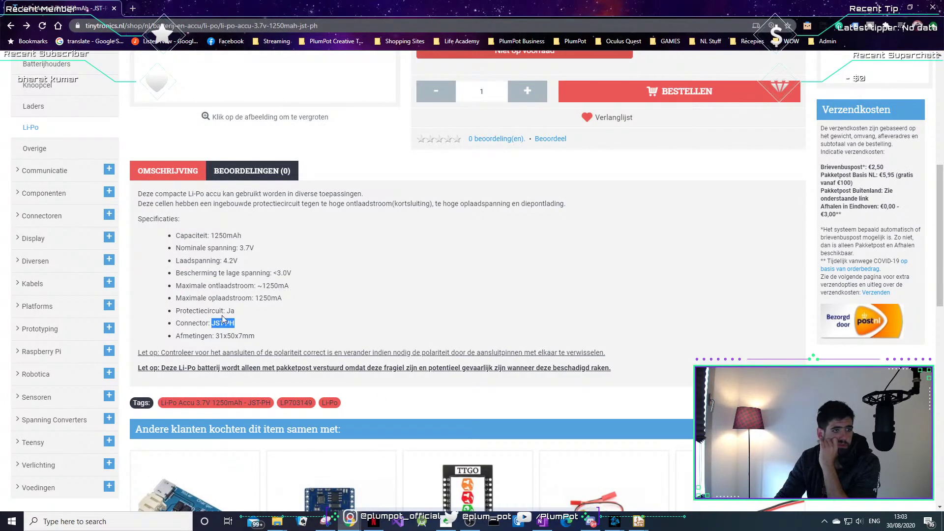
scroll(223, 318, "up", 3)
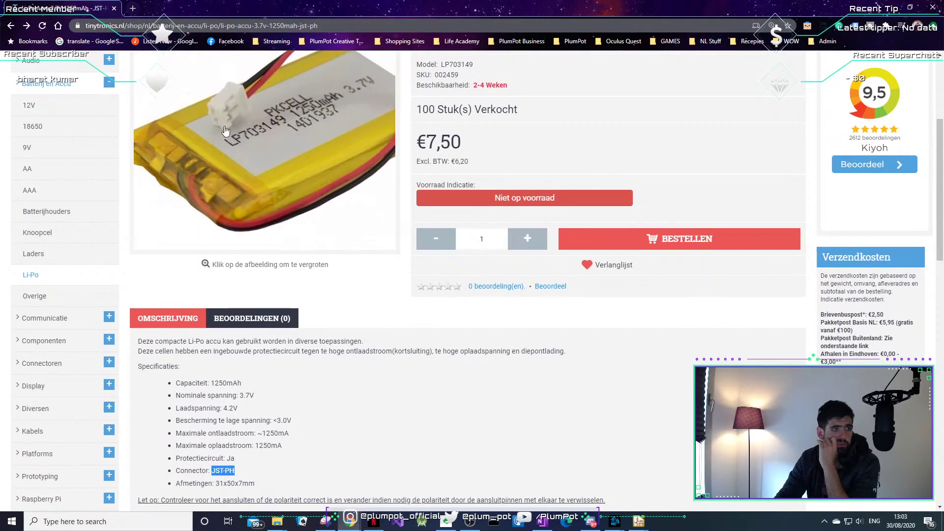
scroll(225, 131, "down", 4)
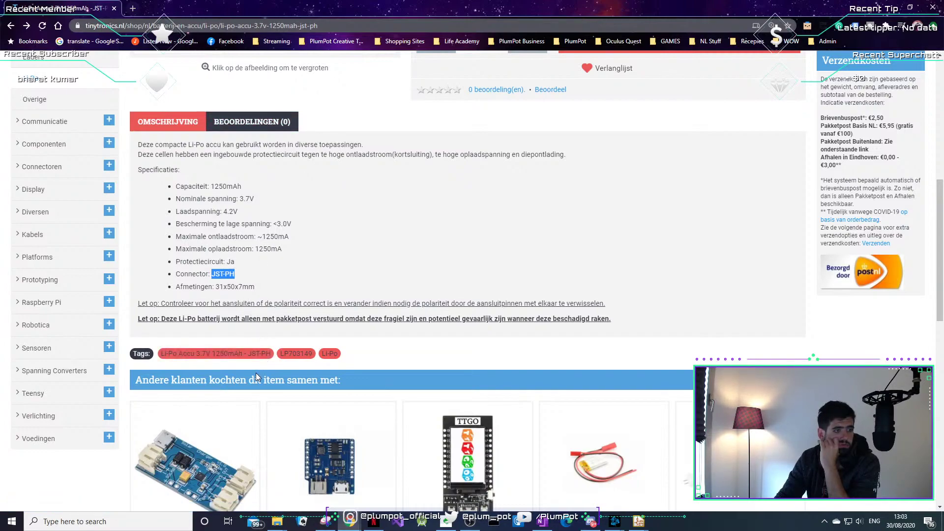
left_click(223, 354)
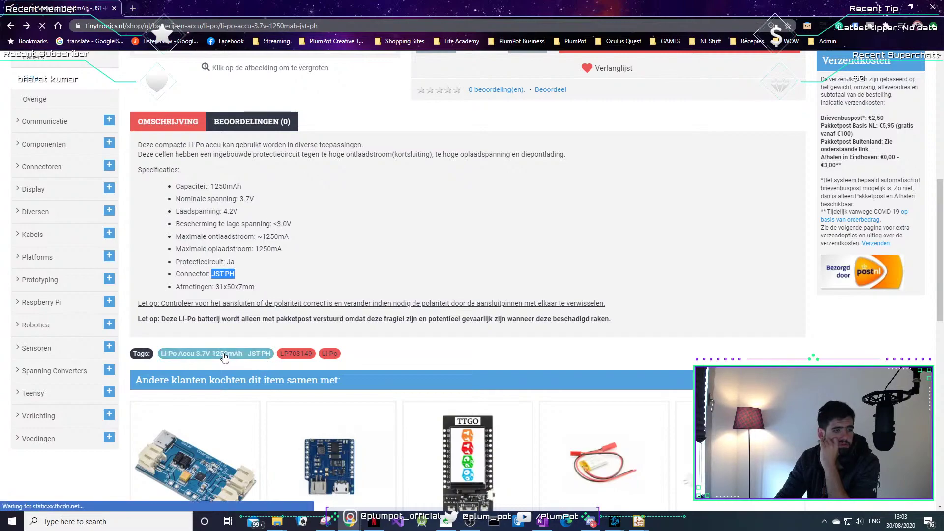
scroll(241, 341, "down", 3)
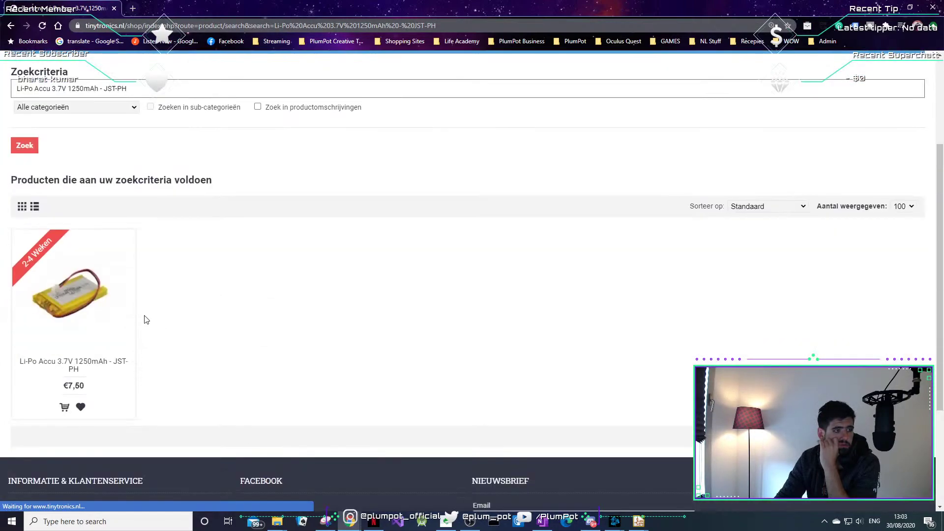
left_click(77, 288)
scroll(270, 330, "down", 5)
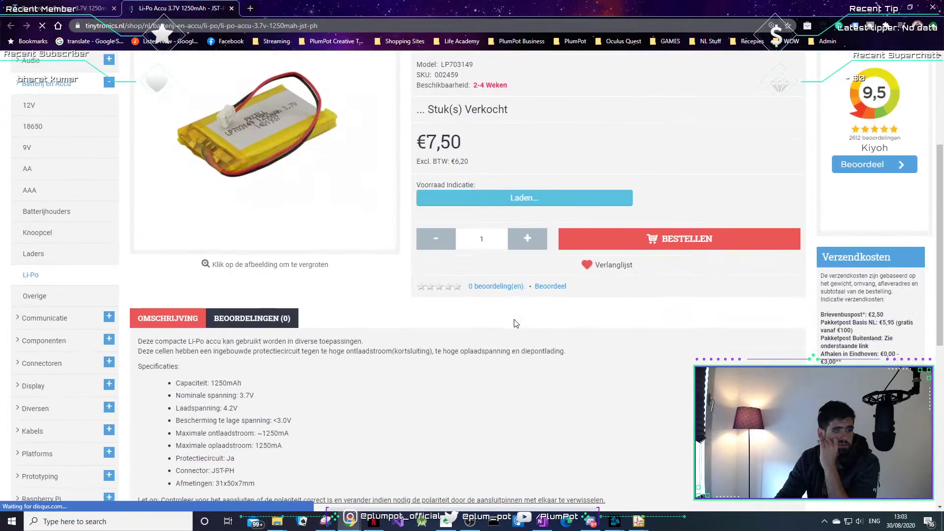
scroll(362, 339, "down", 1)
left_click_drag(235, 373, 212, 373)
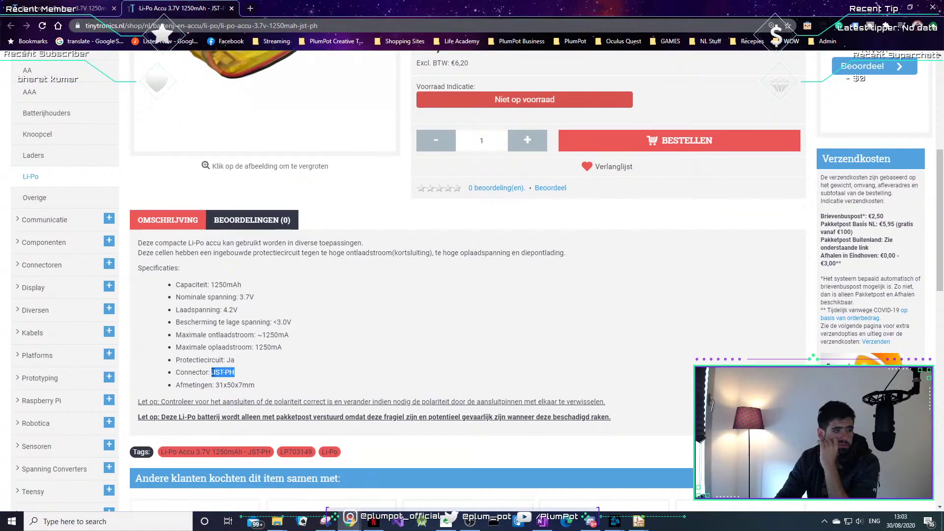
scroll(318, 106, "up", 3)
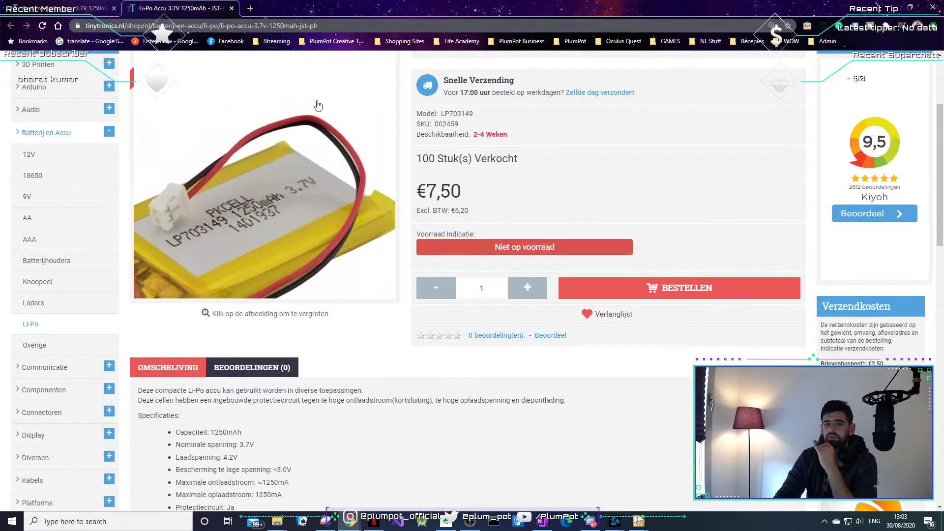
Return to the KiCad schematic and apply J2's symbol properties.
key("alt+Tab")
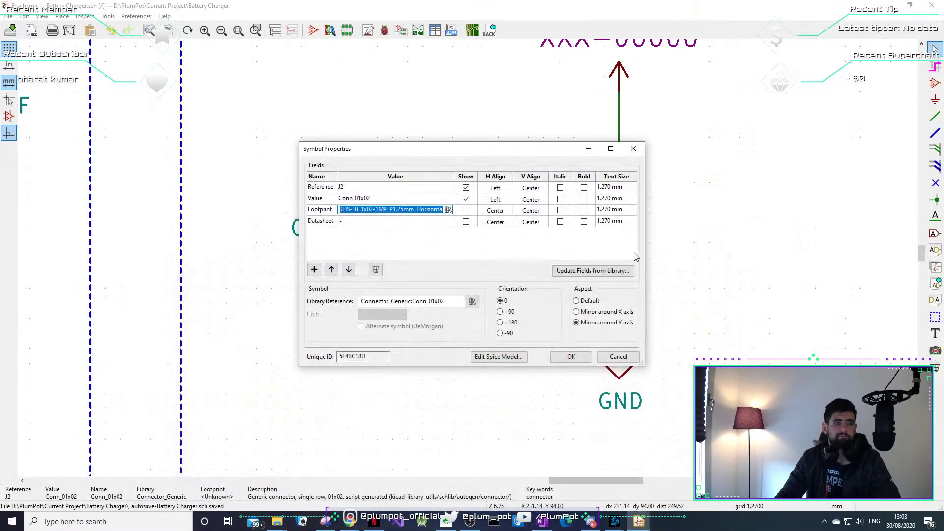
left_click(570, 356)
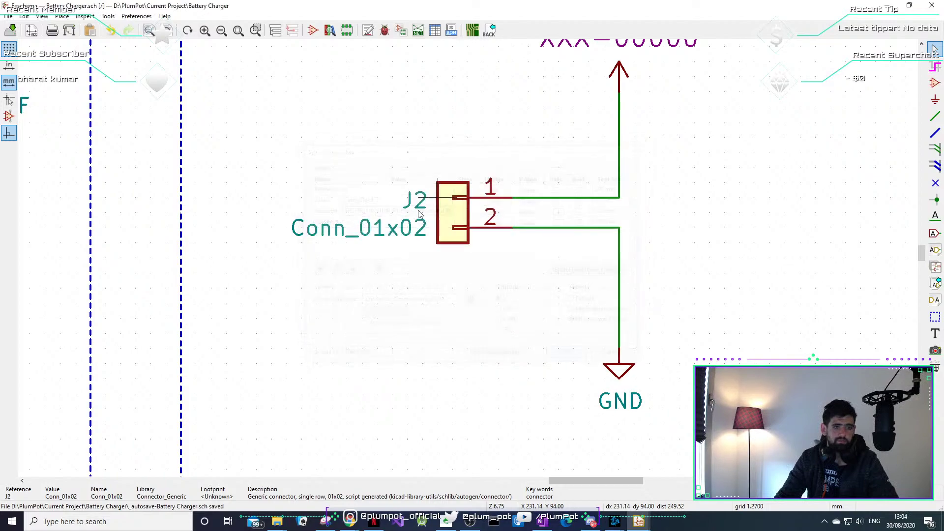
scroll(414, 255, "down", 5)
middle_click_drag(366, 245, 536, 252)
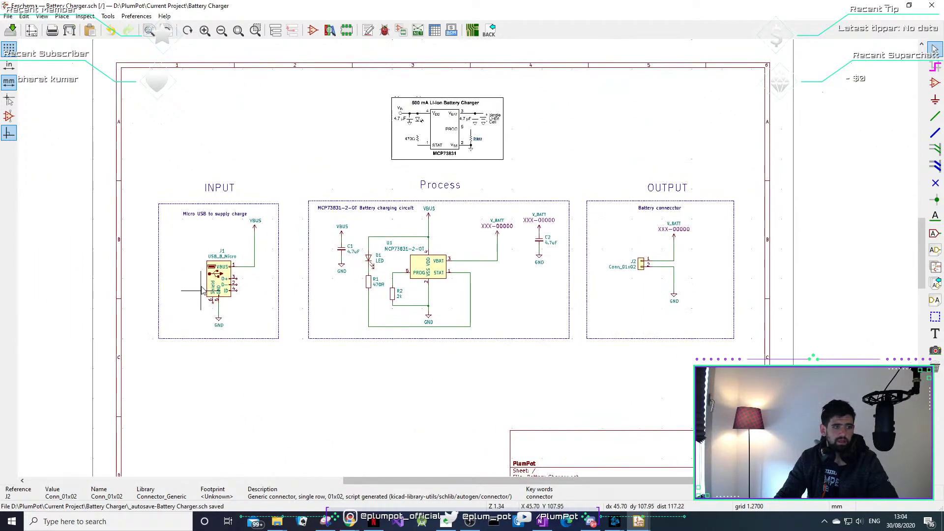
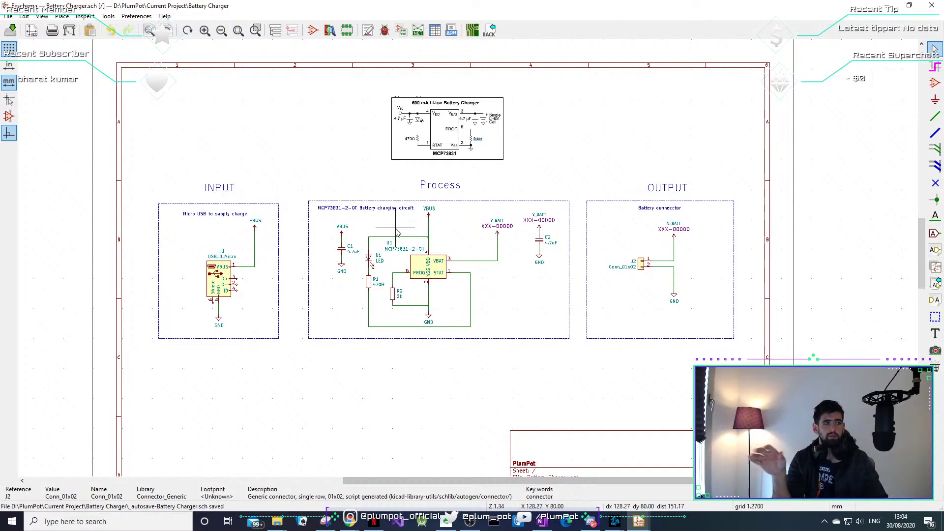
Update the PCB from the schematic with footprints re-associated by reference, after reviewing the list of changes.
left_click(107, 16)
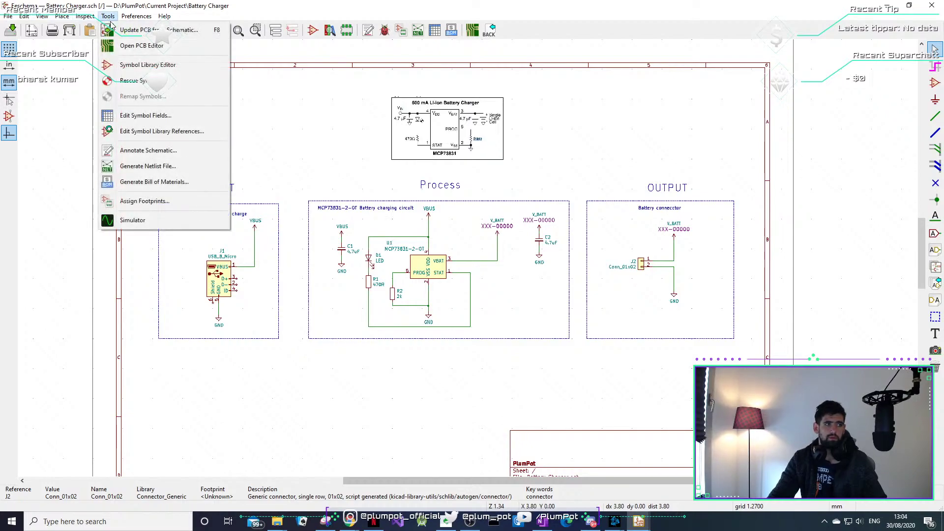
left_click(151, 34)
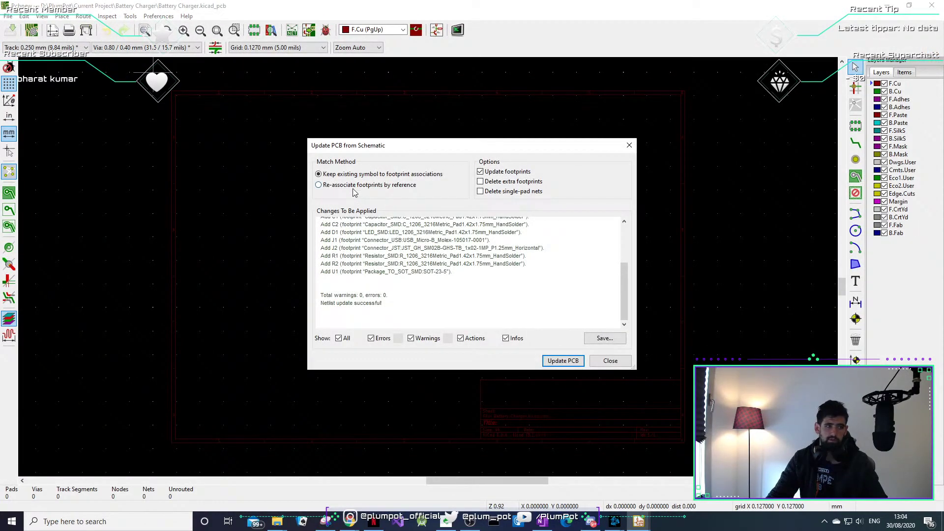
left_click(347, 184)
scroll(478, 311, "up", 3)
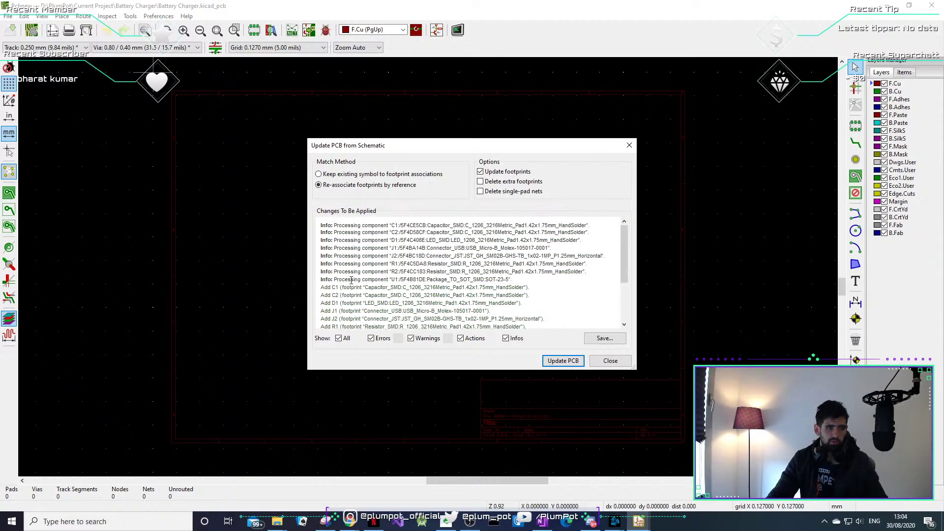
scroll(346, 289, "down", 3)
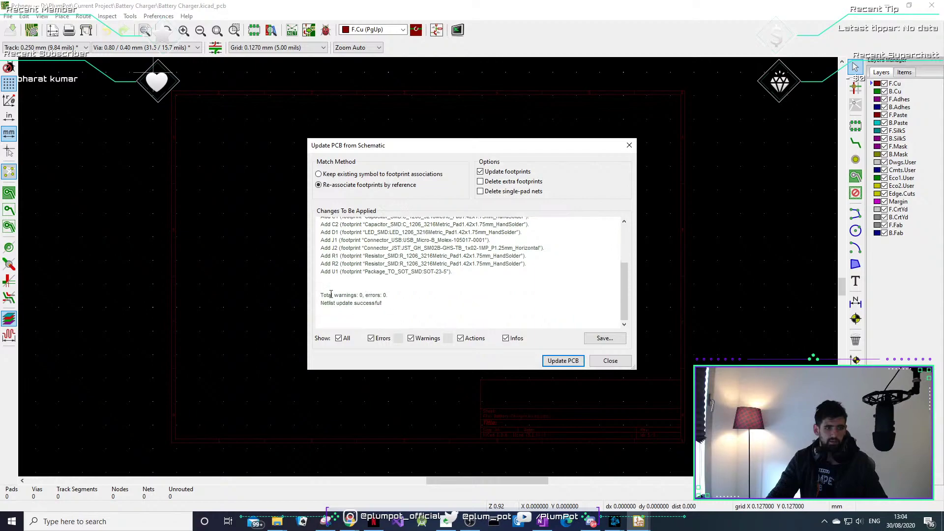
left_click_drag(331, 294, 400, 301)
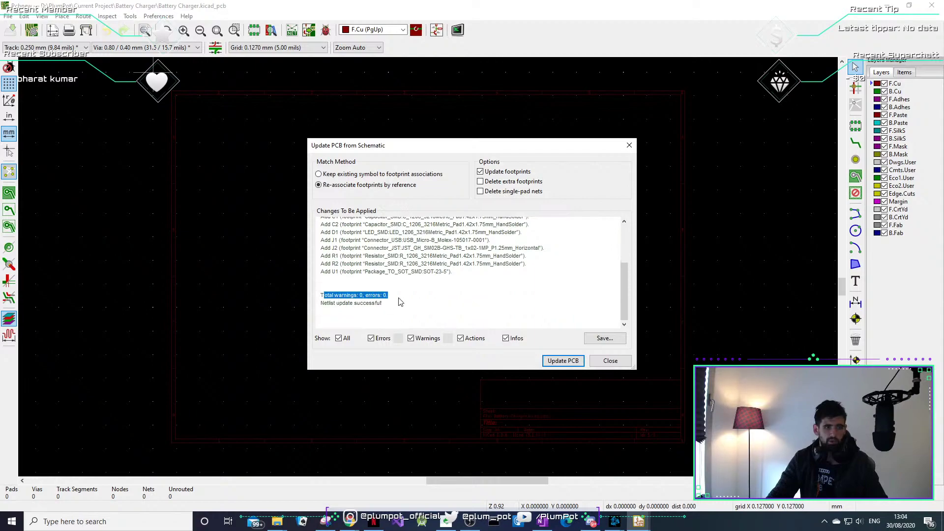
left_click(571, 367)
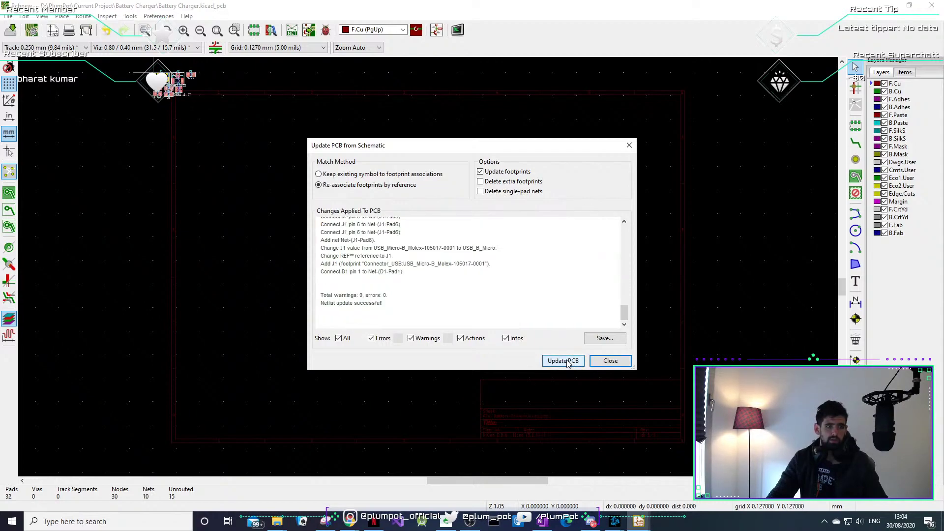
Close the schematic update and place the imported footprint group inside the upper-middle area of the drawing sheet.
left_click(610, 360)
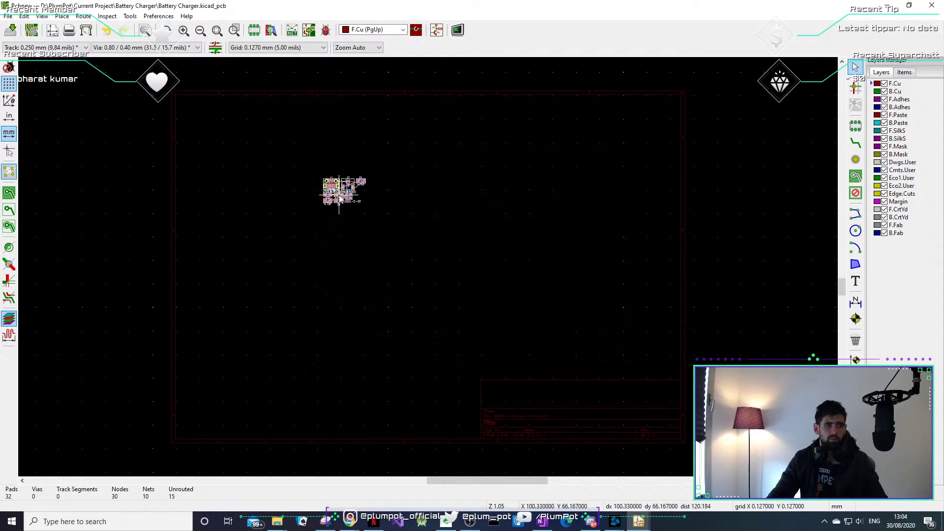
scroll(339, 196, "up", 5)
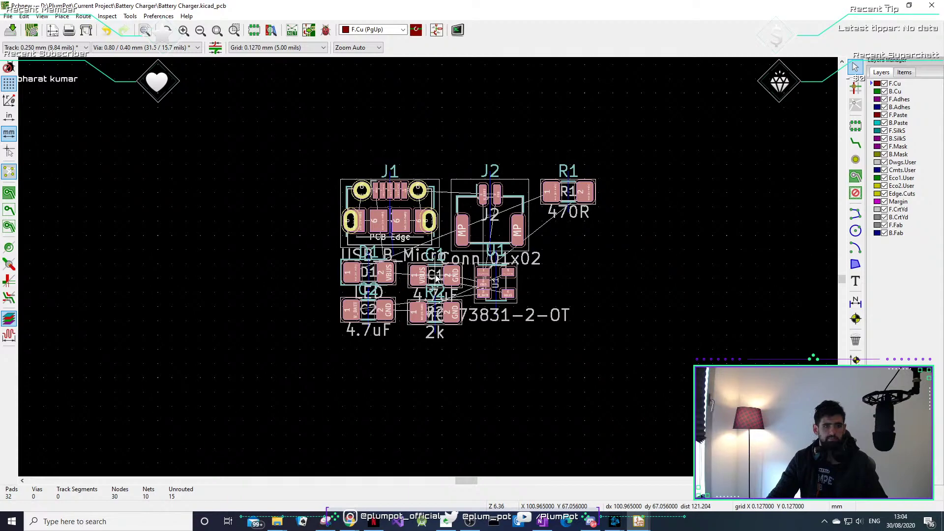
left_click(436, 278)
scroll(578, 226, "down", 3)
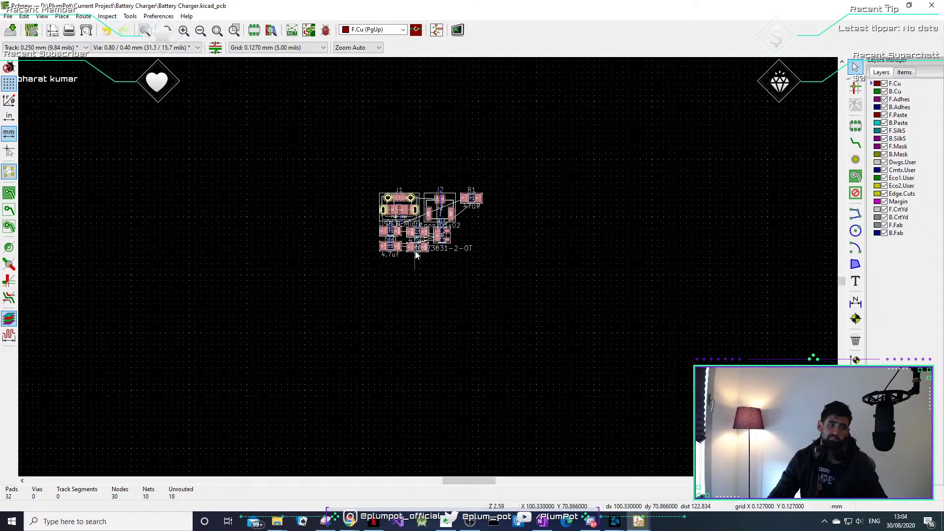
left_click(578, 226)
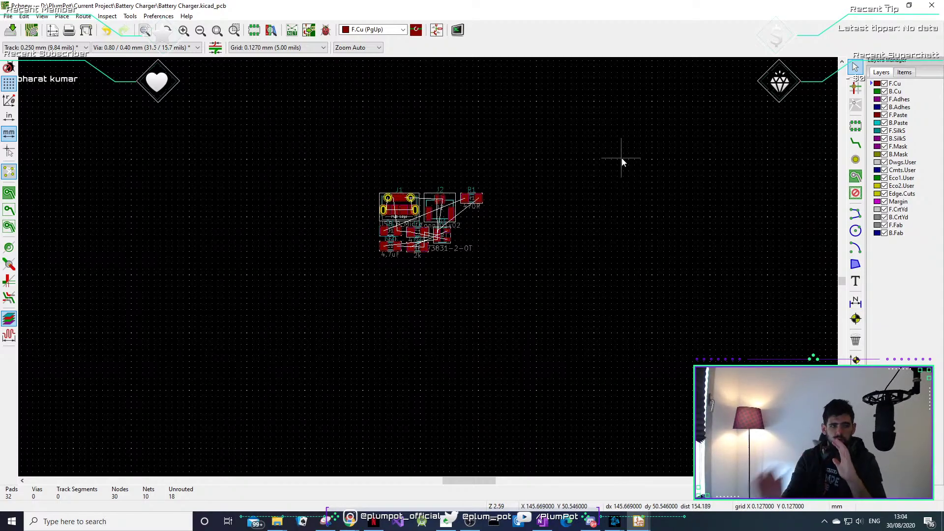
Draw a horizontal line about 27.3 mm long on the Edge.Cuts layer, above the placed footprints.
scroll(563, 148, "up", 3)
scroll(372, 284, "up", 1)
middle_click_drag(428, 266, 779, 101)
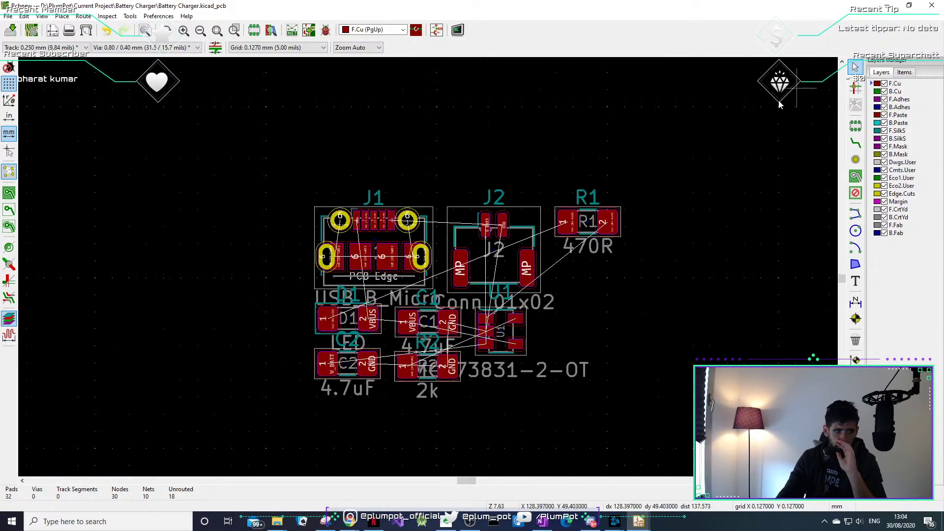
middle_click_drag(629, 199, 595, 170)
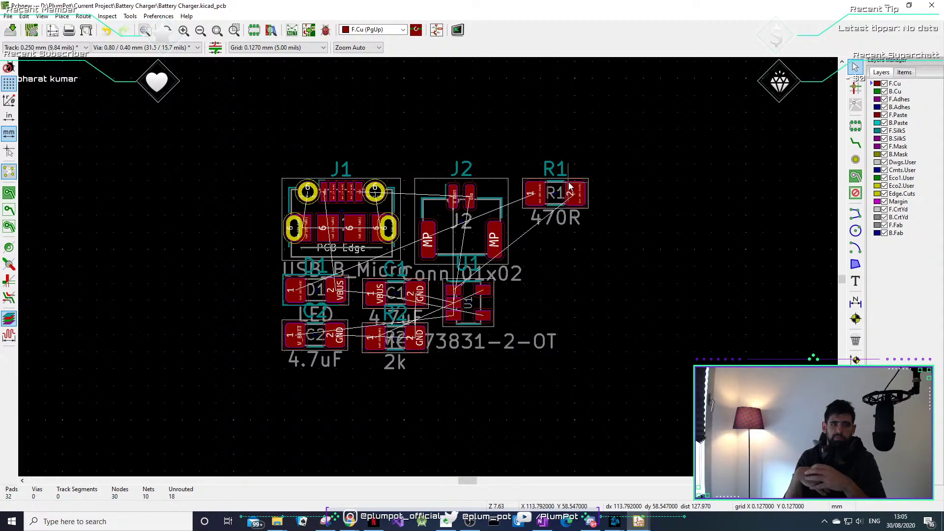
left_click(876, 195)
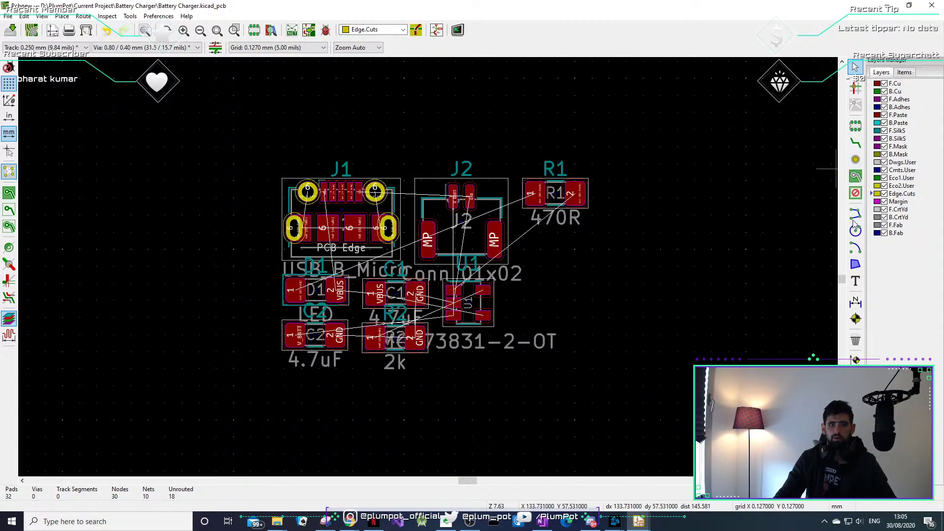
left_click(853, 219)
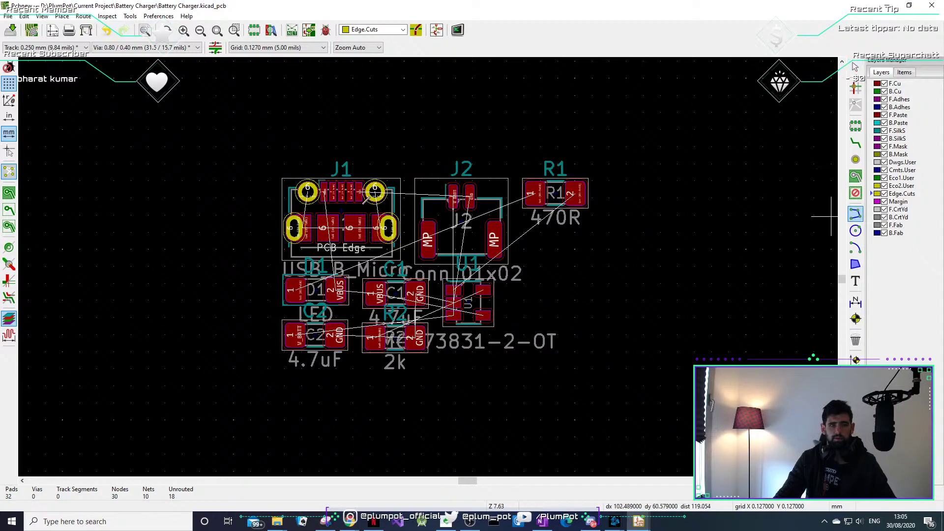
left_click(255, 112)
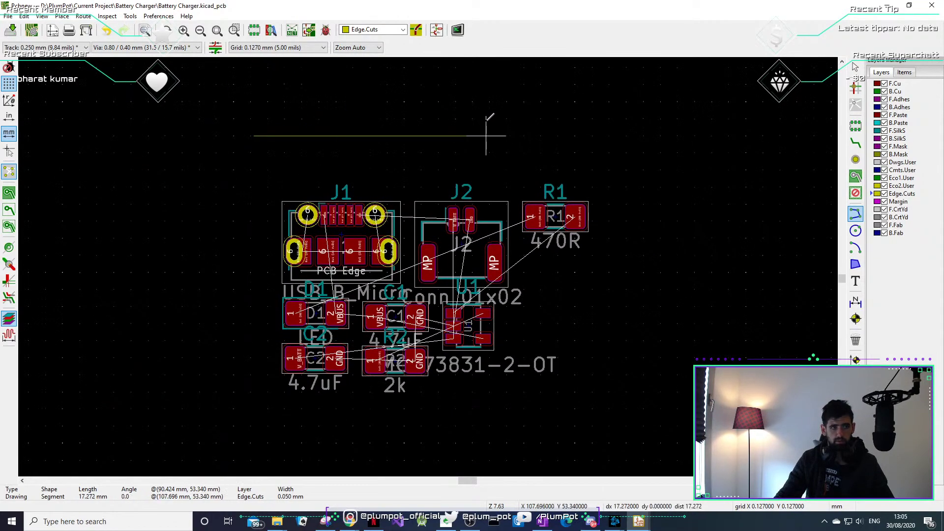
double_click(621, 136)
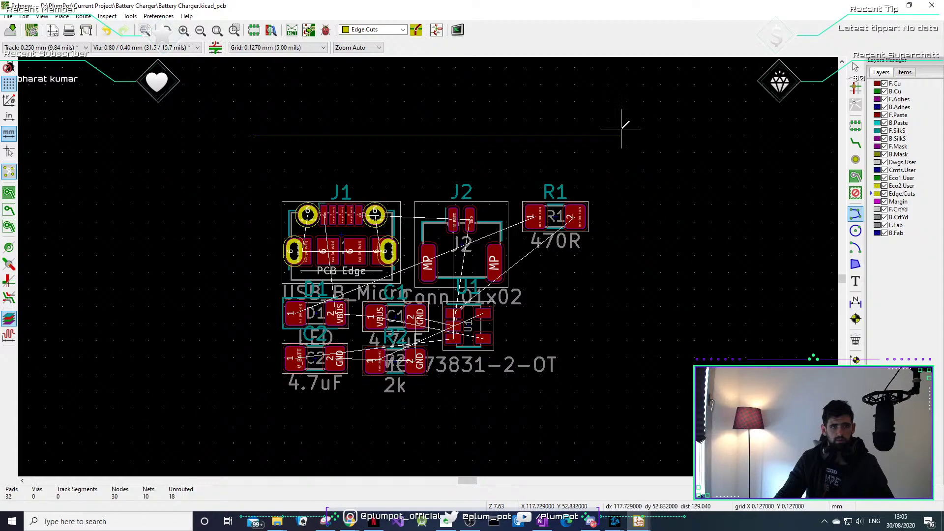
key("Escape")
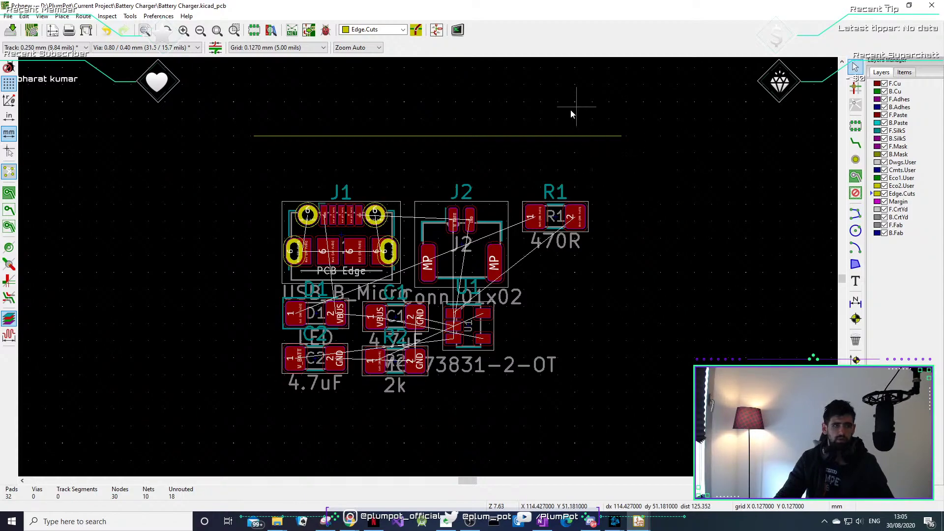
Set the edge line's start point to X 0, Y 20 mm and its end point to X 0, Y 0.
left_click(536, 136)
type("e")
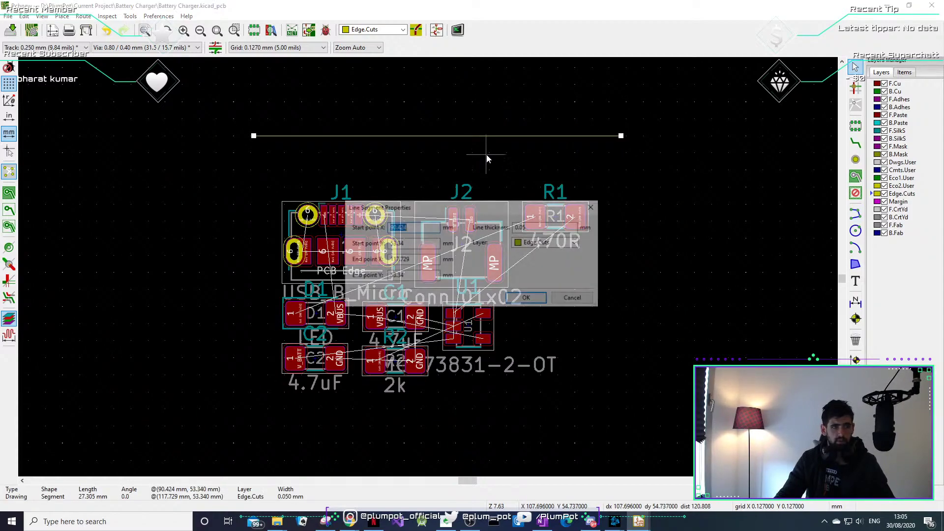
type("0")
key("Tab")
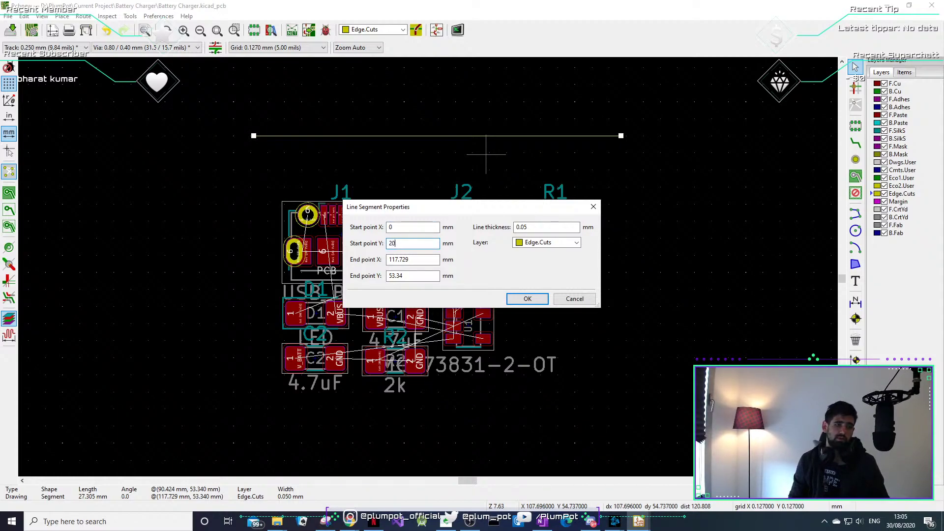
key("Tab")
type("0")
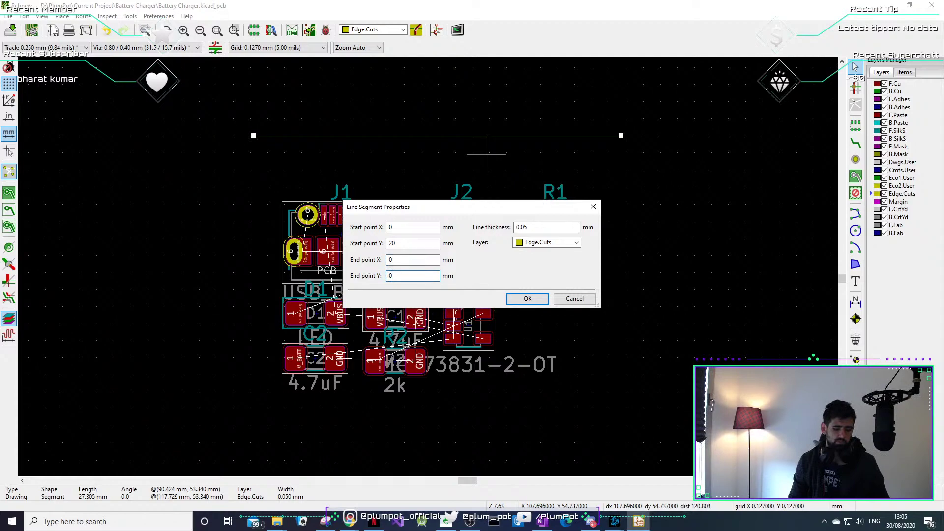
key("Return")
Move the vertical edge line from the sheet origin to the empty area below and left of the footprints.
scroll(317, 236, "down", 8)
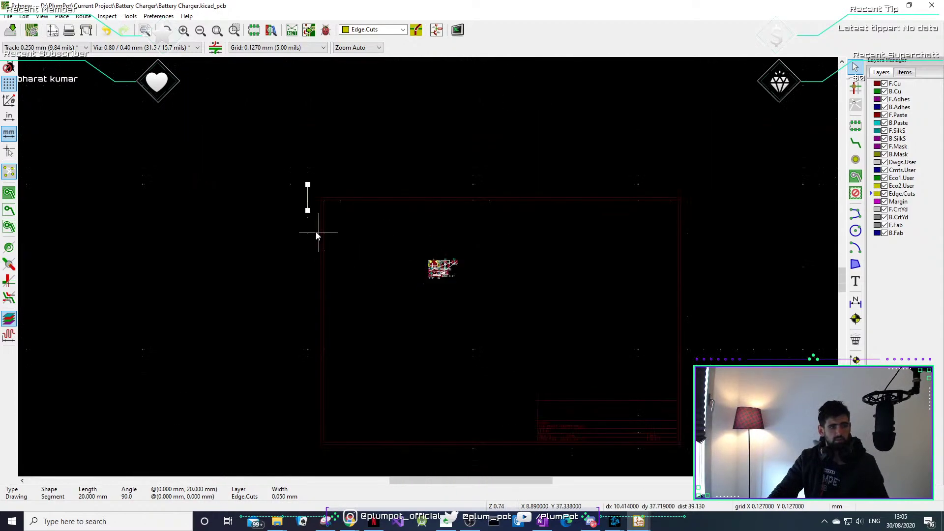
left_click_drag(307, 192, 262, 224)
scroll(281, 221, "up", 8)
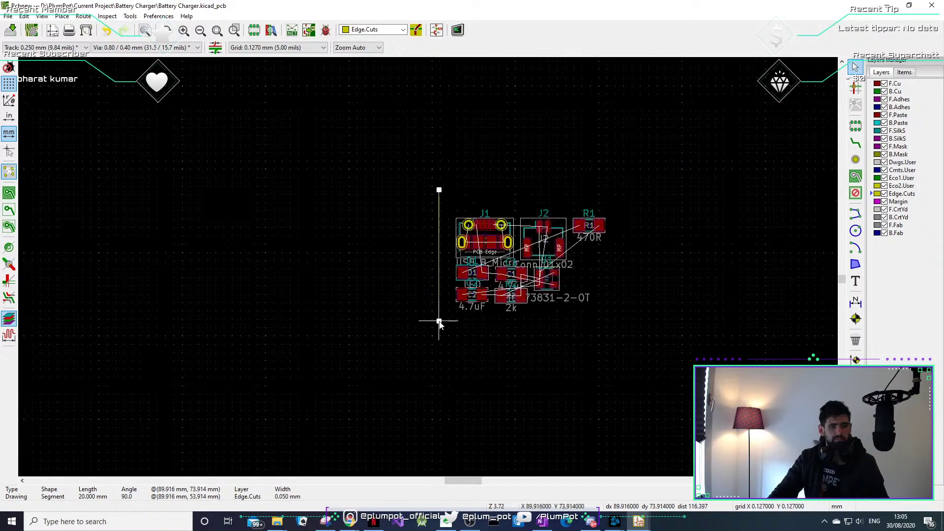
left_click_drag(439, 322, 452, 347)
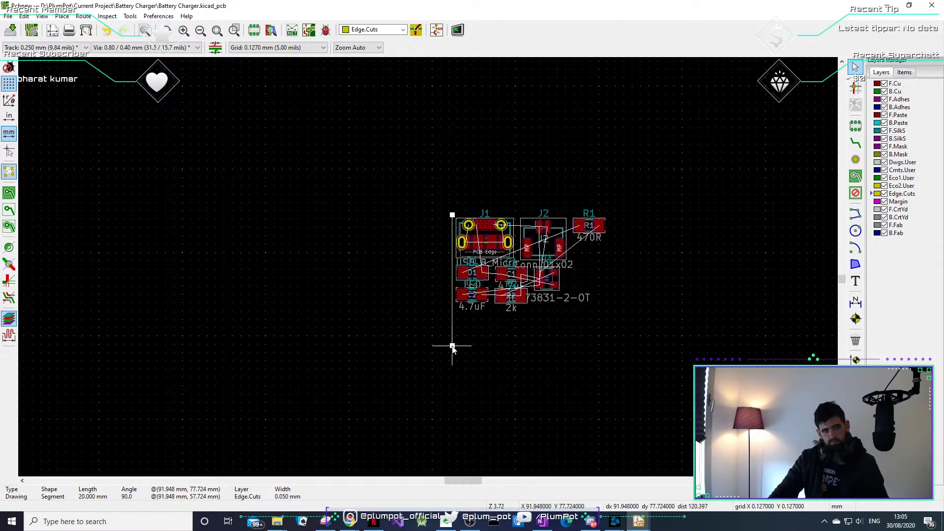
left_click(551, 347)
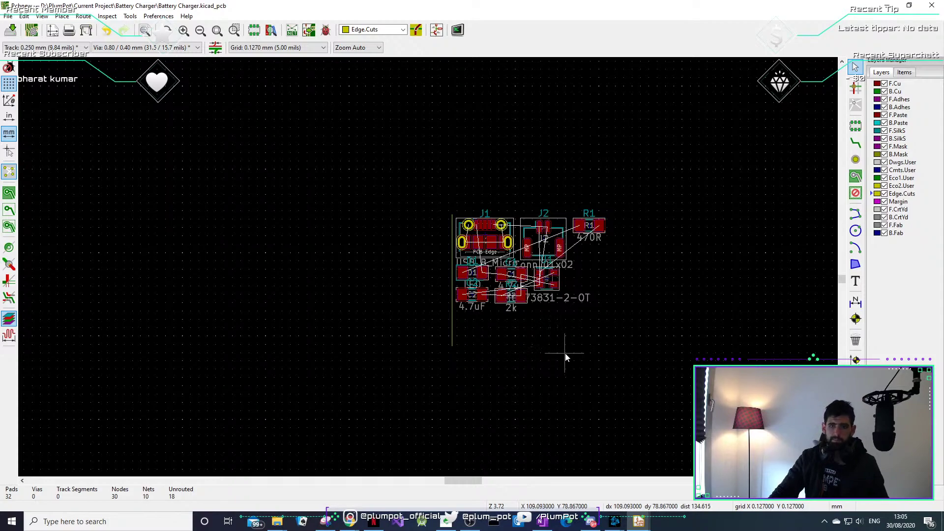
scroll(564, 356, "up", 1)
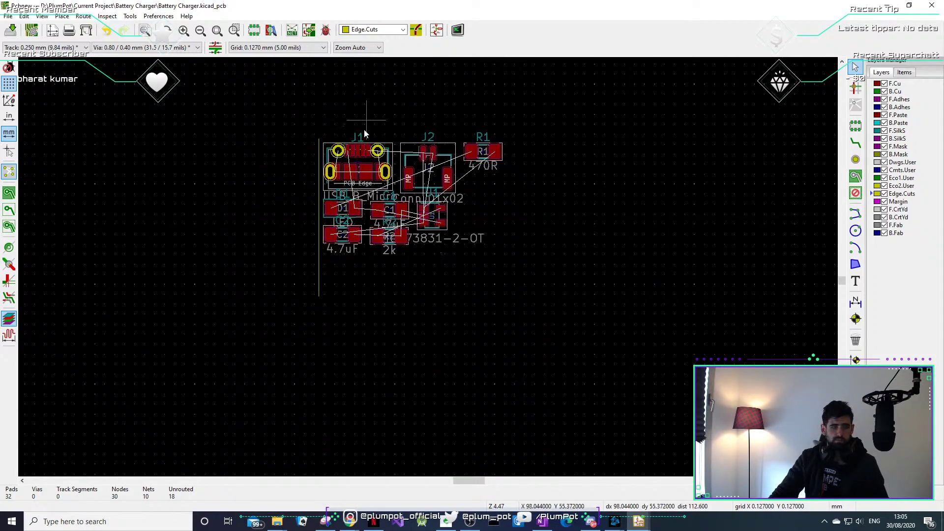
left_click(352, 154)
left_click(372, 305)
left_click_drag(343, 281, 240, 297)
key("m")
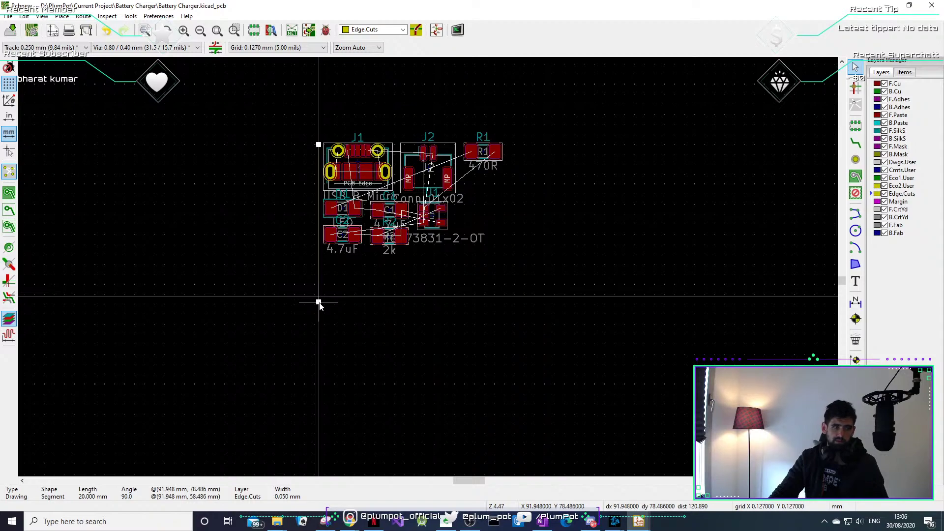
left_click(215, 375)
Copy and paste the vertical edge line, rotate the copy to horizontal, and place it near the original's lower end.
key("ctrl+c")
left_click(219, 378)
key("ctrl+v")
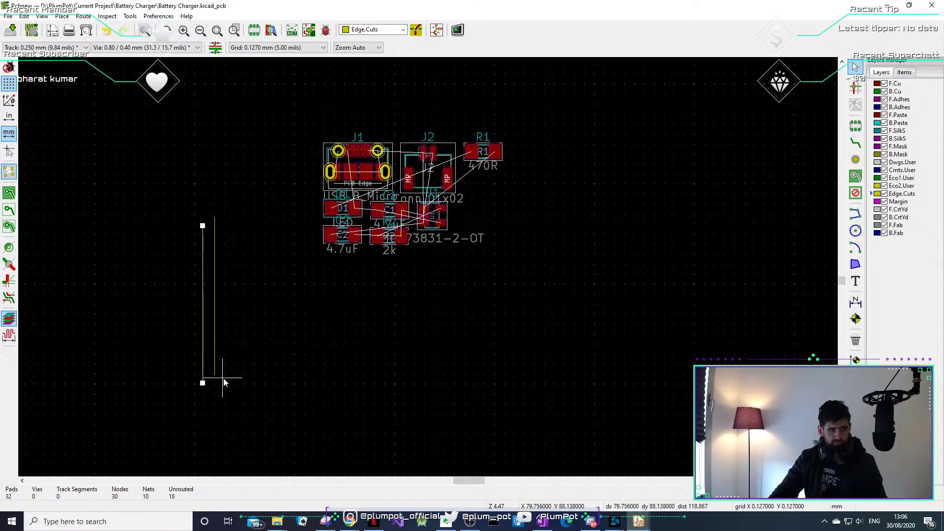
key("r")
key("r")
key("r")
scroll(219, 378, "up", 3)
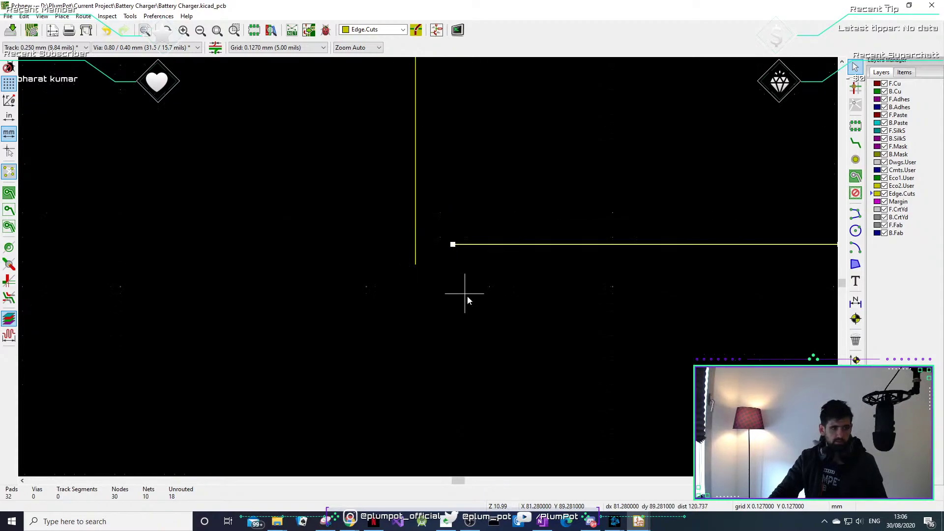
left_click(472, 315)
Move the horizontal edge line so its left end meets the lower end of the vertical line.
left_click(527, 266)
key("m")
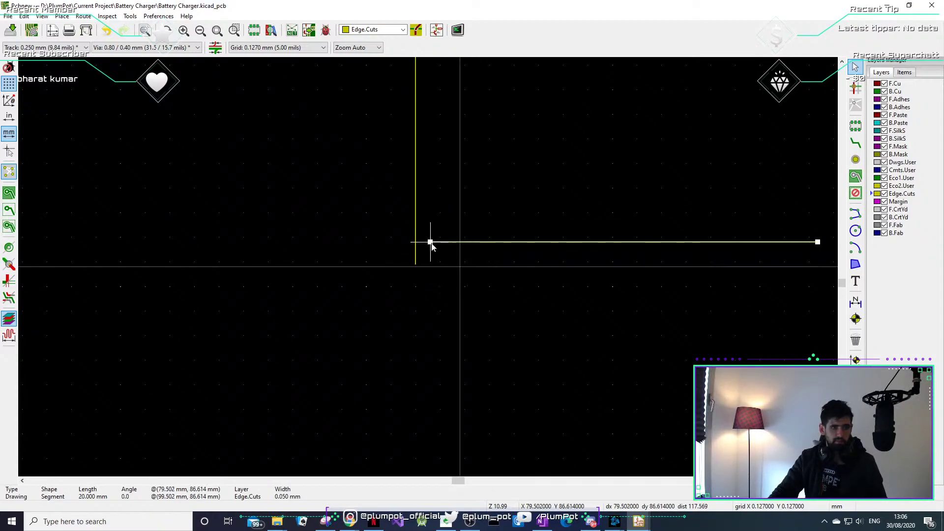
scroll(430, 248, "up", 6)
left_click(403, 293)
Select both joined edge lines and move them together further down and left of the footprints.
scroll(428, 268, "down", 11)
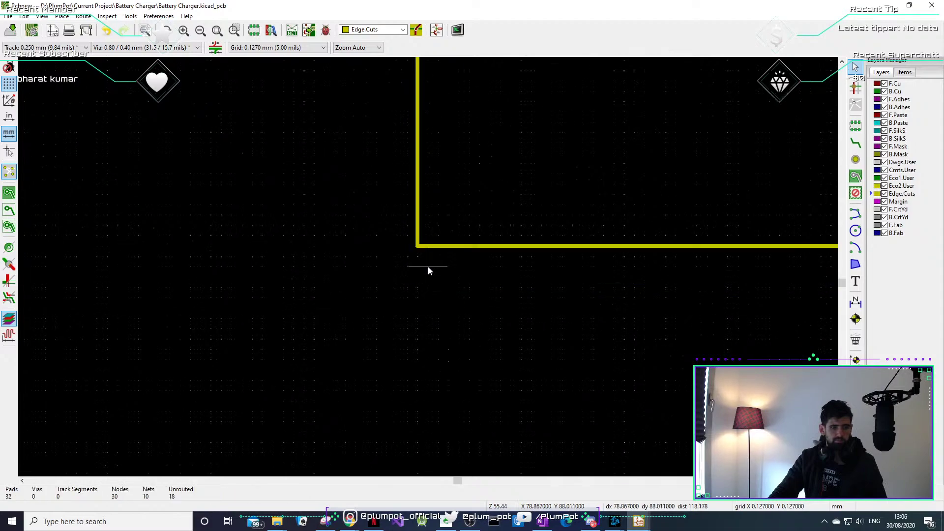
left_click_drag(408, 273, 405, 277)
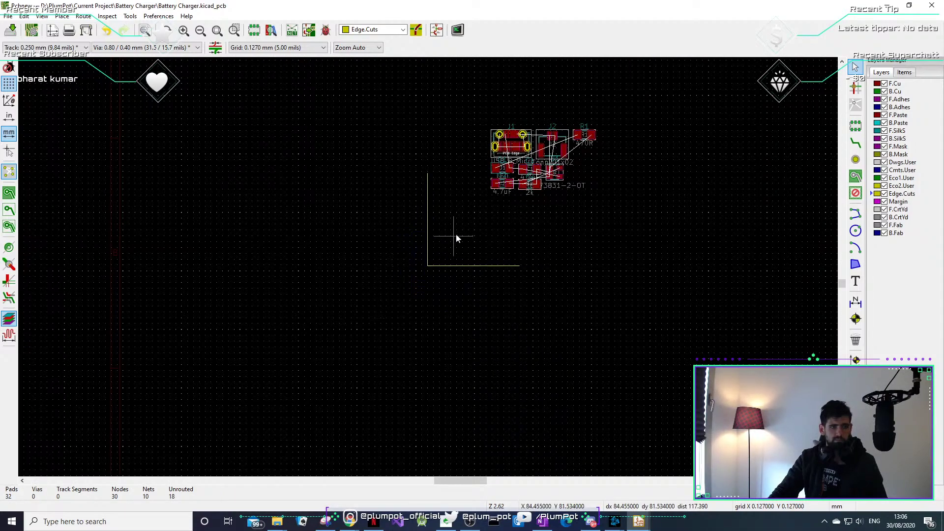
left_click_drag(455, 237, 414, 275)
key("m")
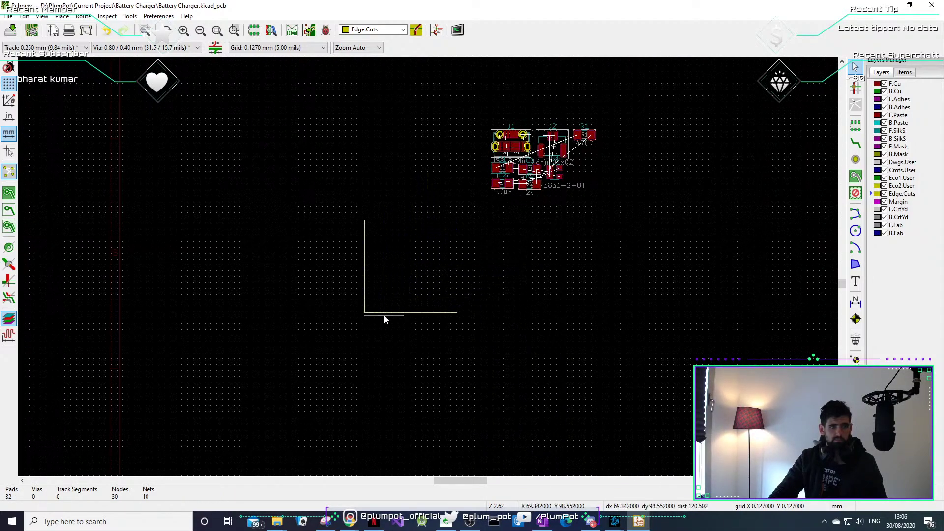
left_click(388, 276)
Duplicate the vertical edge line and align the copy's lower end with the right end of the bottom edge.
scroll(340, 273, "up", 2)
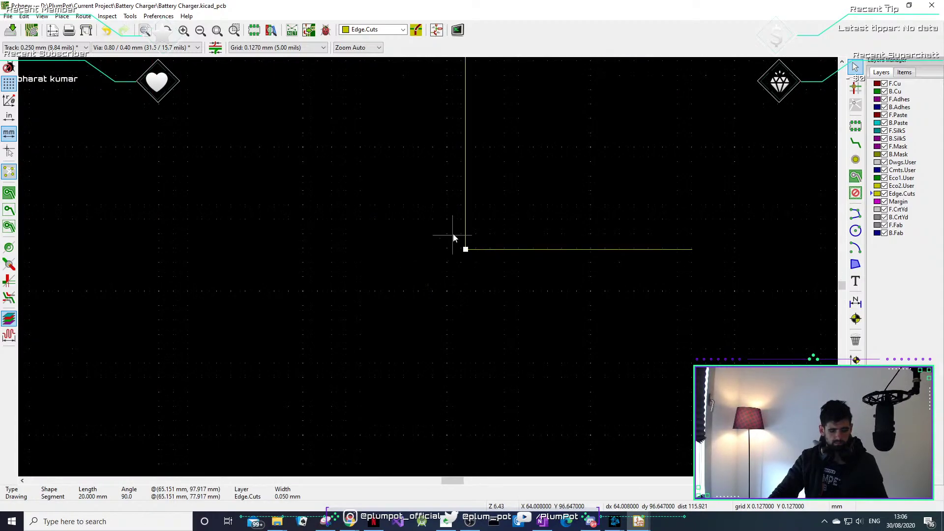
key("ctrl+d")
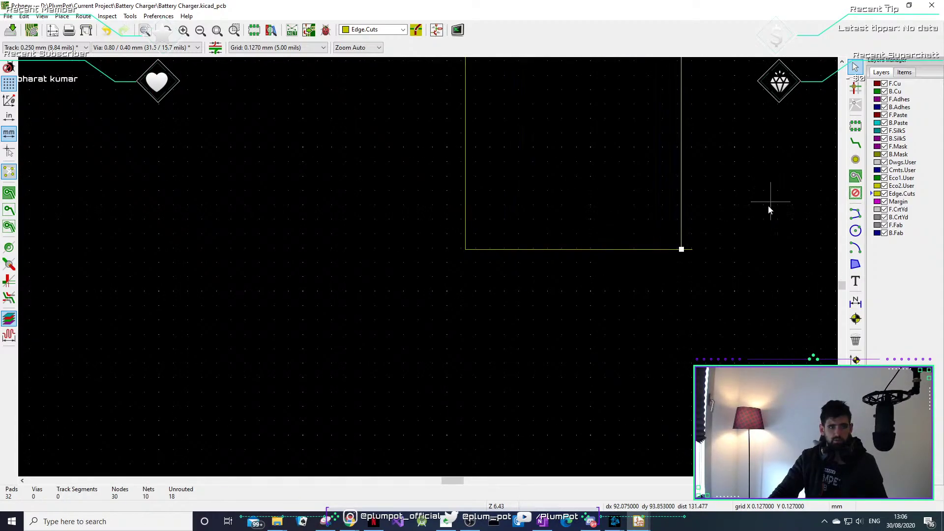
scroll(752, 219, "up", 3)
left_click_drag(335, 283, 233, 319)
key("m")
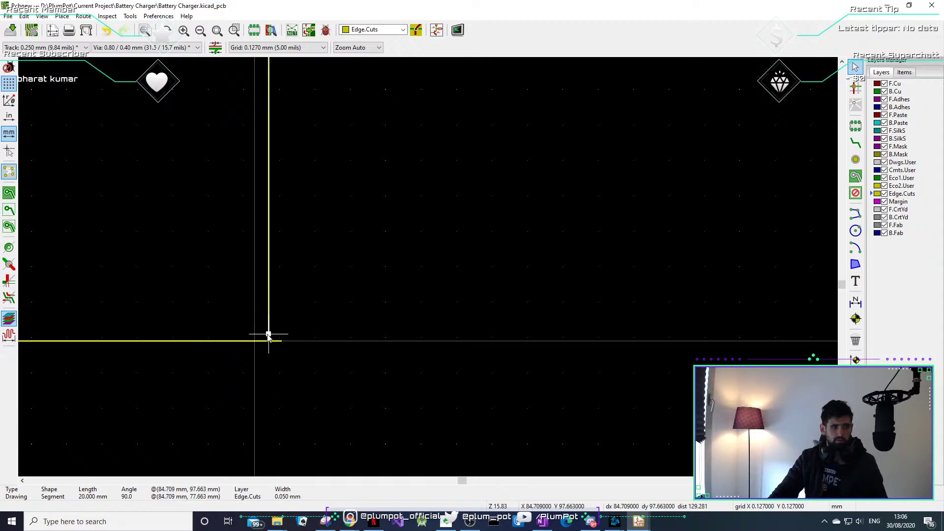
scroll(428, 267, "up", 5)
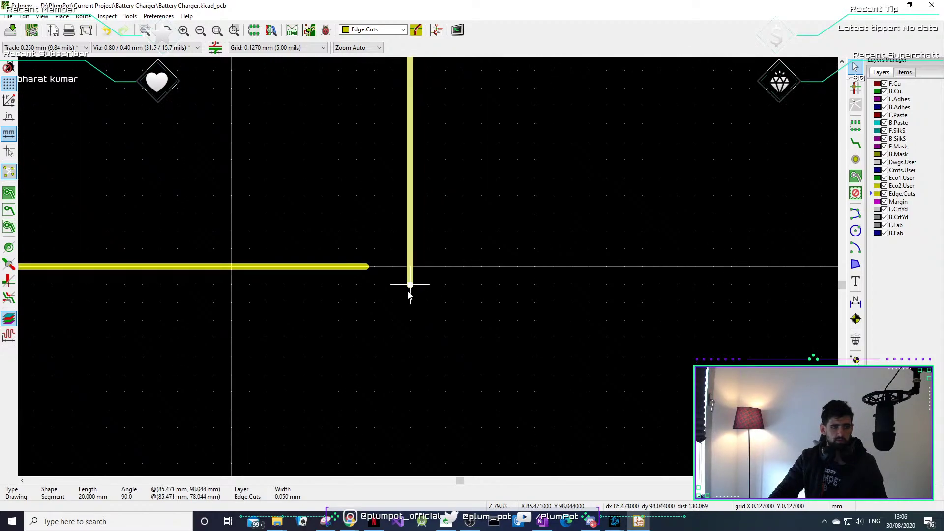
scroll(437, 266, "down", 7)
left_click(362, 270)
Copy the bottom edge line and paste it across the upper ends of both vertical lines to close the square outline.
left_click_drag(400, 256, 377, 290)
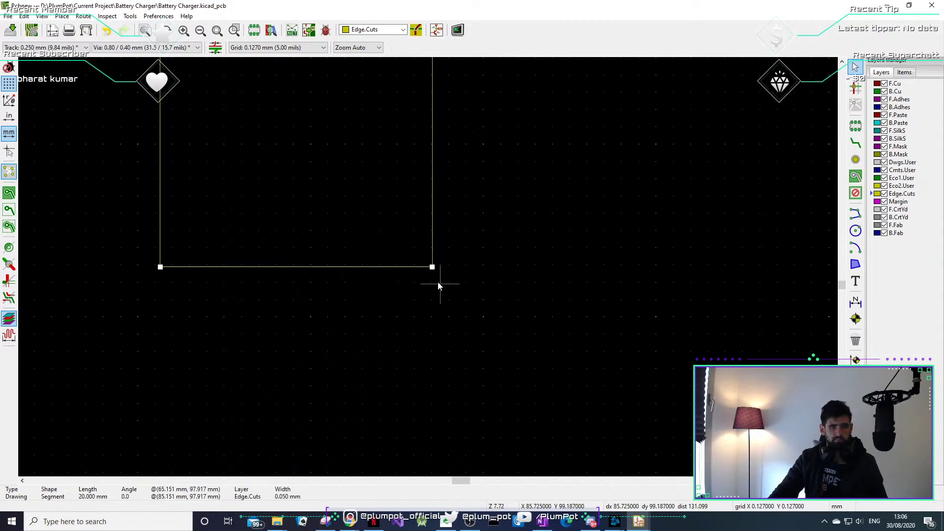
scroll(435, 283, "up", 5)
key("ctrl+c")
left_click(423, 197)
scroll(428, 268, "down", 9)
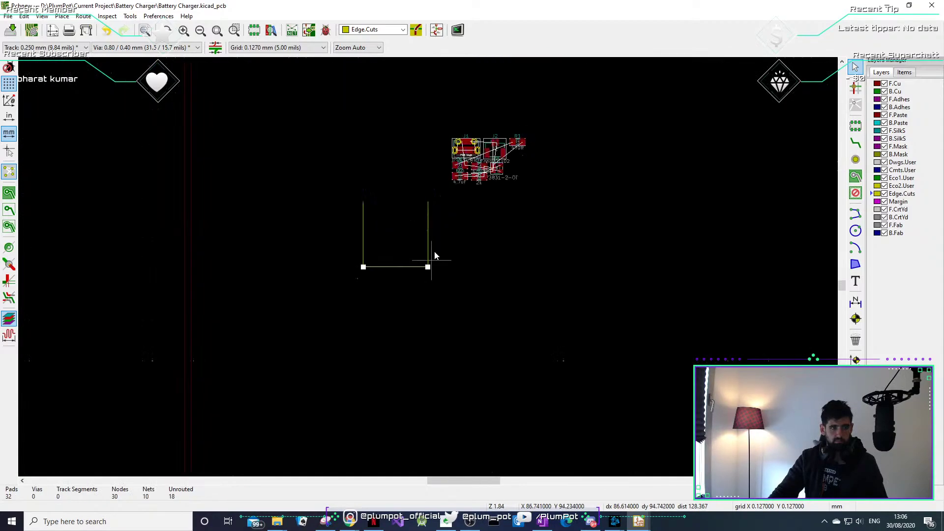
key("ctrl+v")
scroll(417, 213, "up", 9)
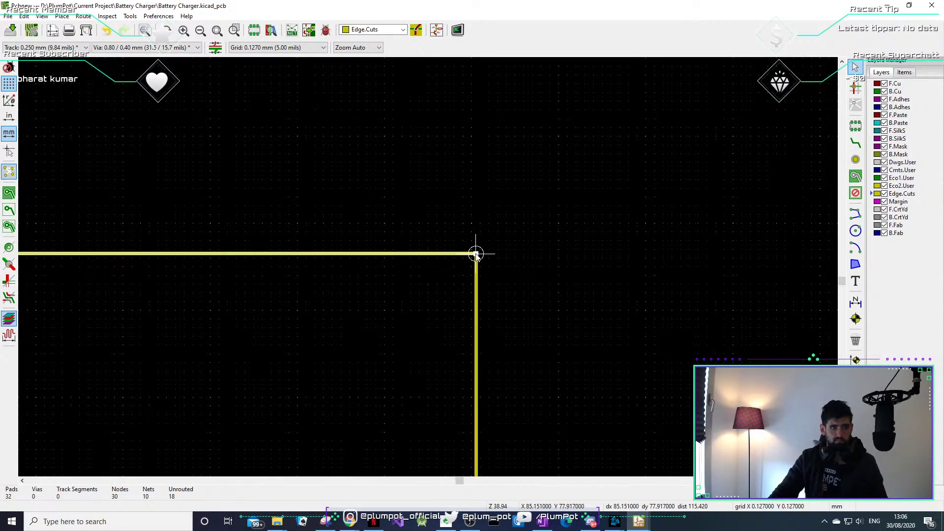
left_click(477, 255)
scroll(431, 263, "down", 8)
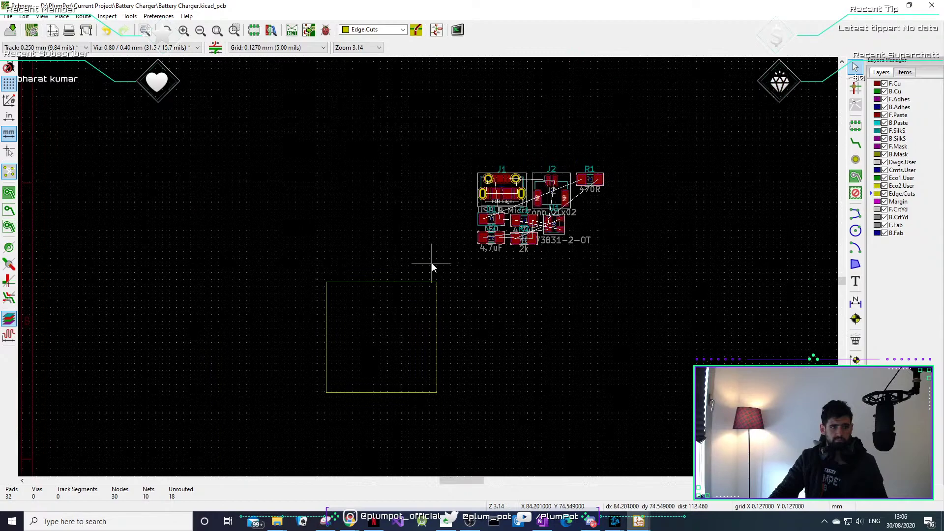
left_click_drag(390, 357, 382, 328)
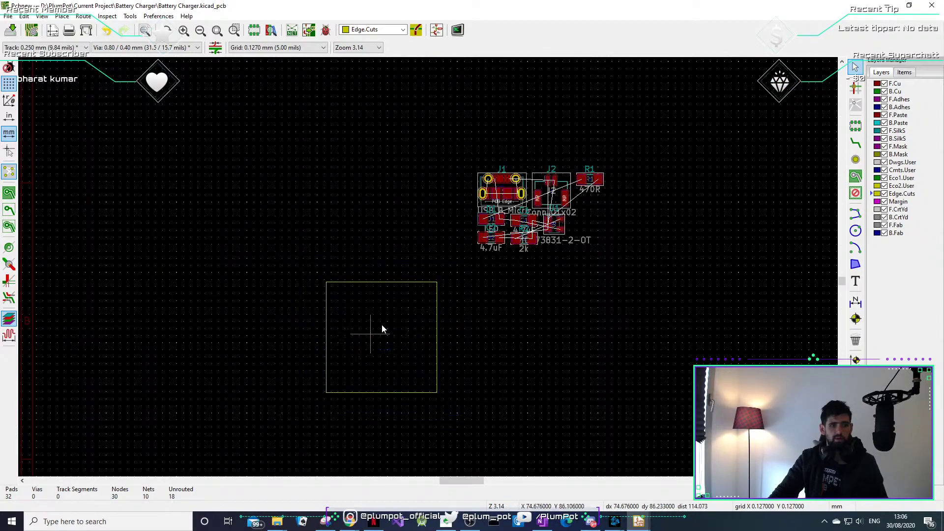
Examine the square board in the 3D viewer, tilting the model to see it beside the unplaced components.
left_click(471, 444)
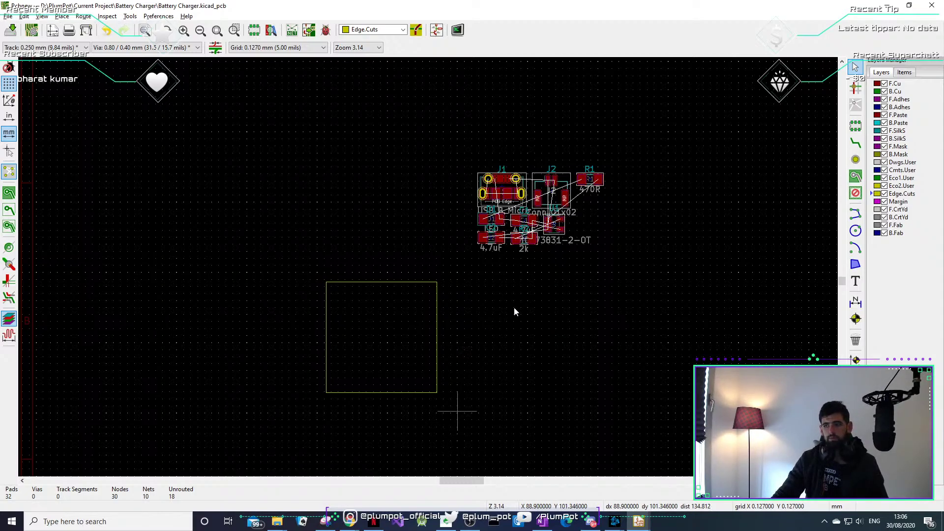
key("alt+3")
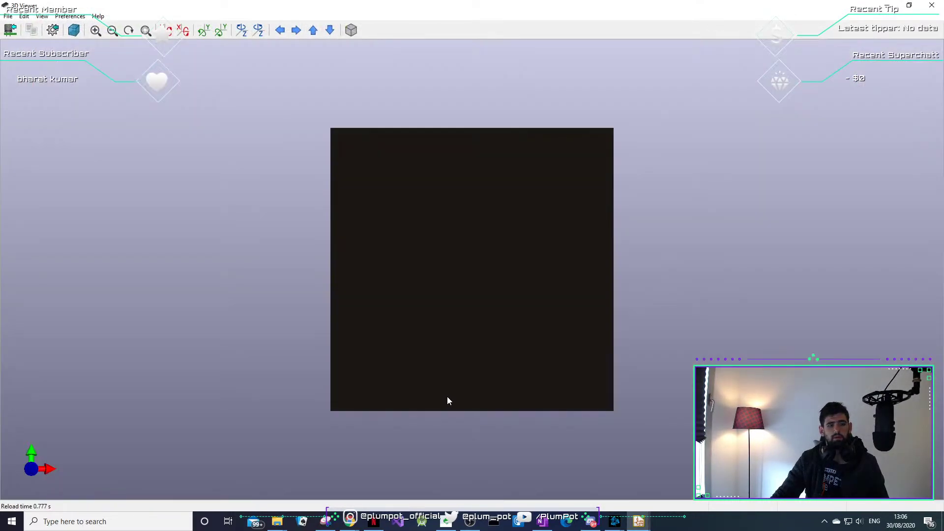
left_click_drag(447, 396, 498, 219)
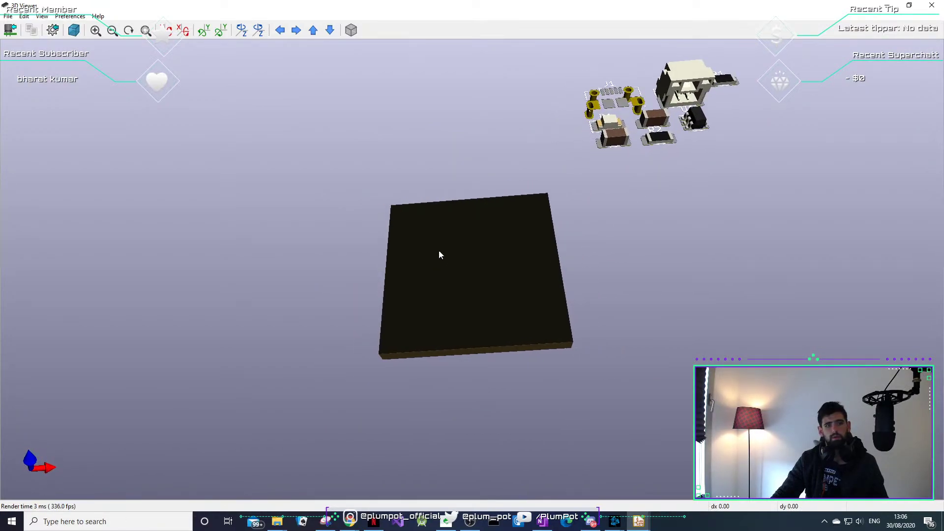
left_click(932, 5)
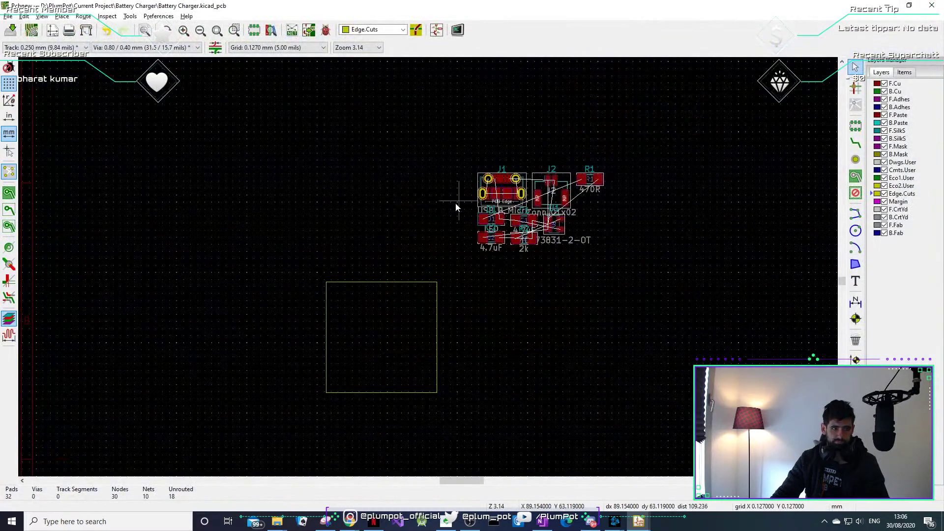
left_click(457, 201)
key("e")
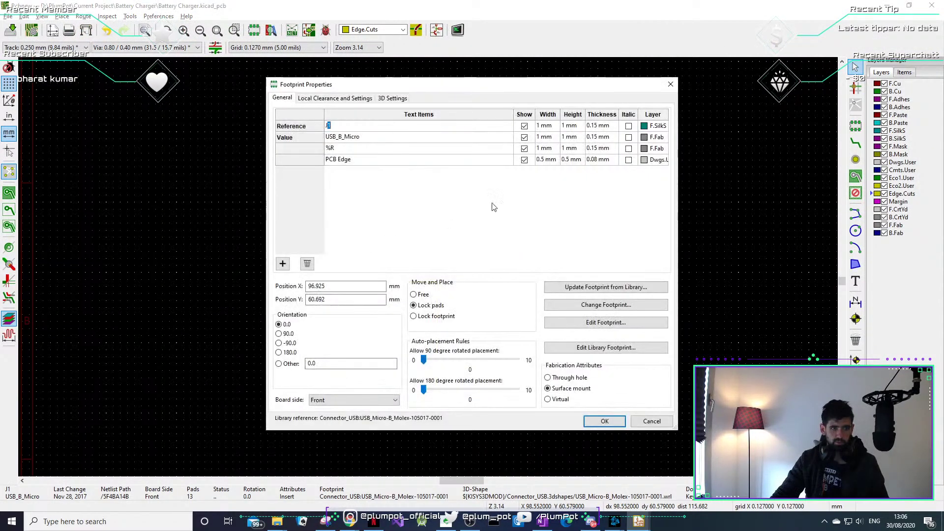
key("Escape")
Place the micro USB connector J1 at the middle of the board's upper edge, rotated 180°, with its PCB Edge line on the outline.
left_click_drag(504, 197, 381, 258)
key("r")
key("r")
scroll(381, 258, "up", 3)
scroll(430, 270, "up", 3)
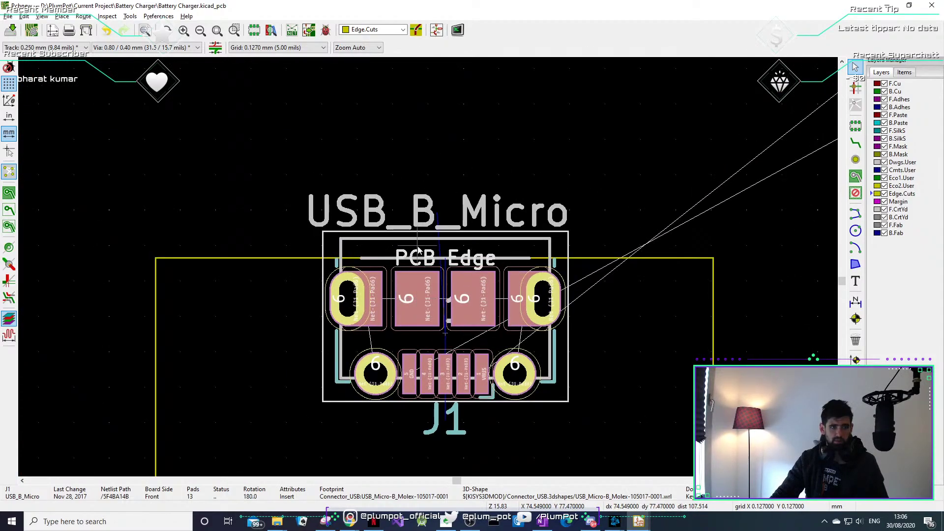
scroll(419, 251, "up", 4)
scroll(615, 271, "down", 1)
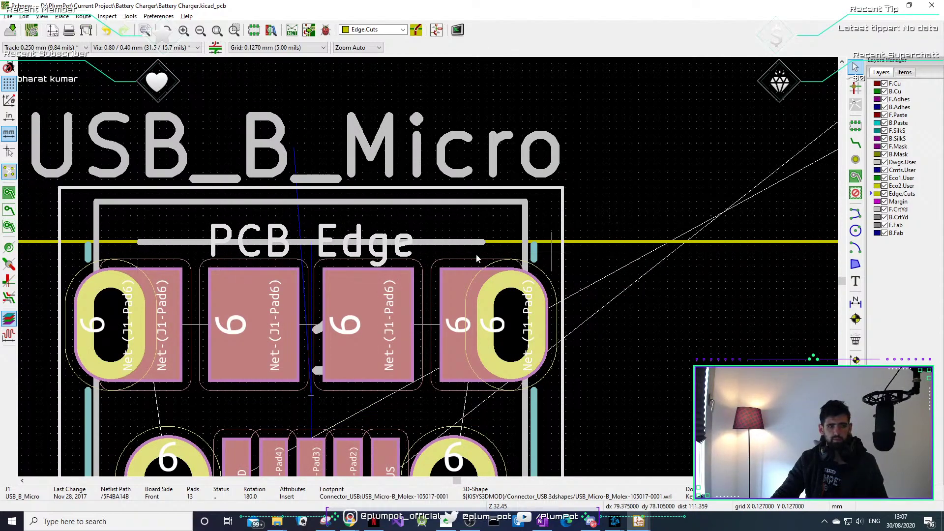
scroll(346, 238, "down", 1)
left_click(457, 168)
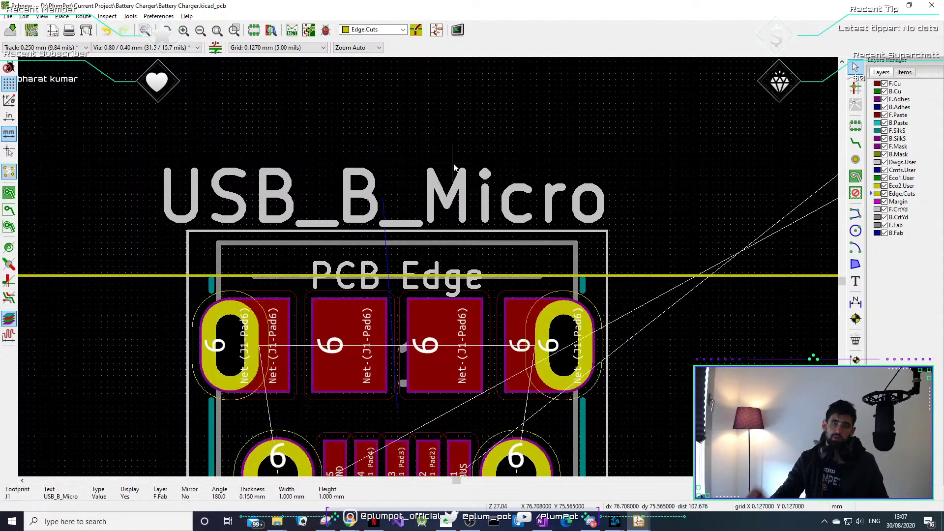
scroll(428, 269, "down", 3)
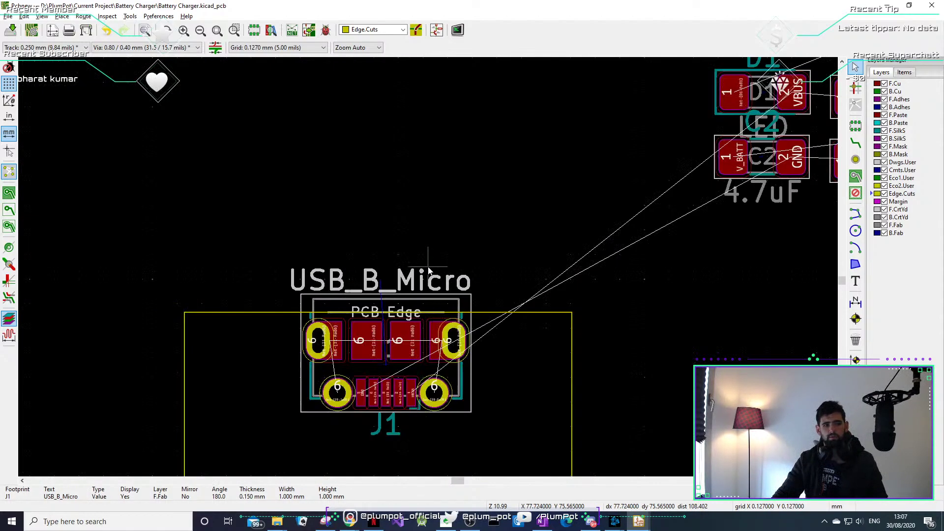
scroll(428, 269, "down", 3)
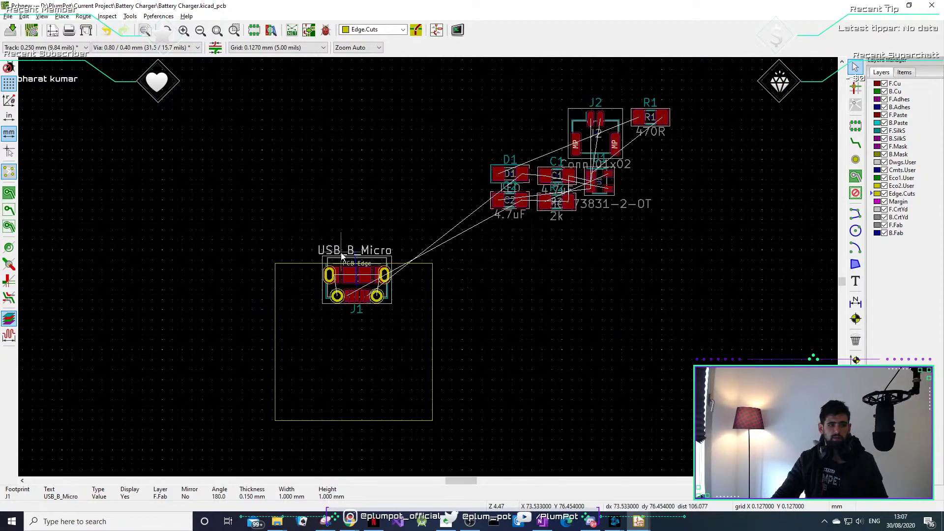
Move battery connector J2 to the middle of the board's lower edge and place charger IC U1 between J1 and J2.
left_click(595, 131)
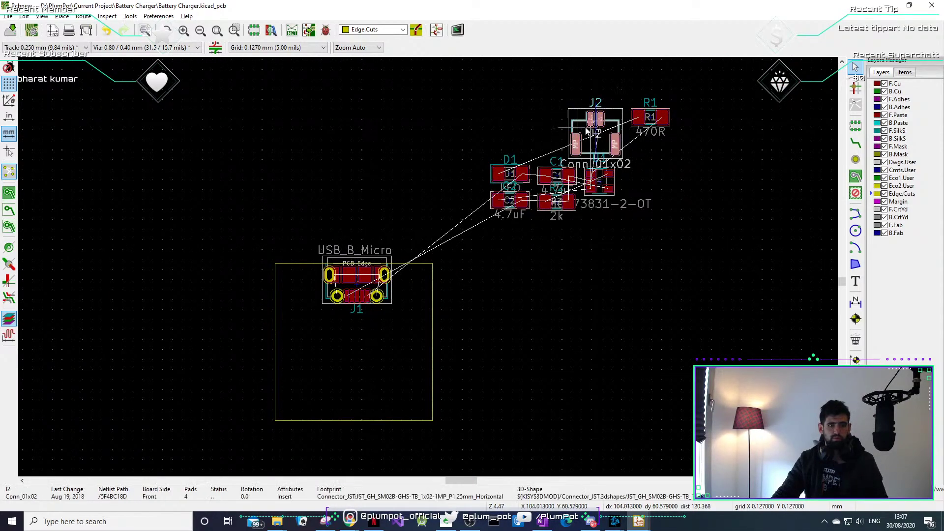
key("m")
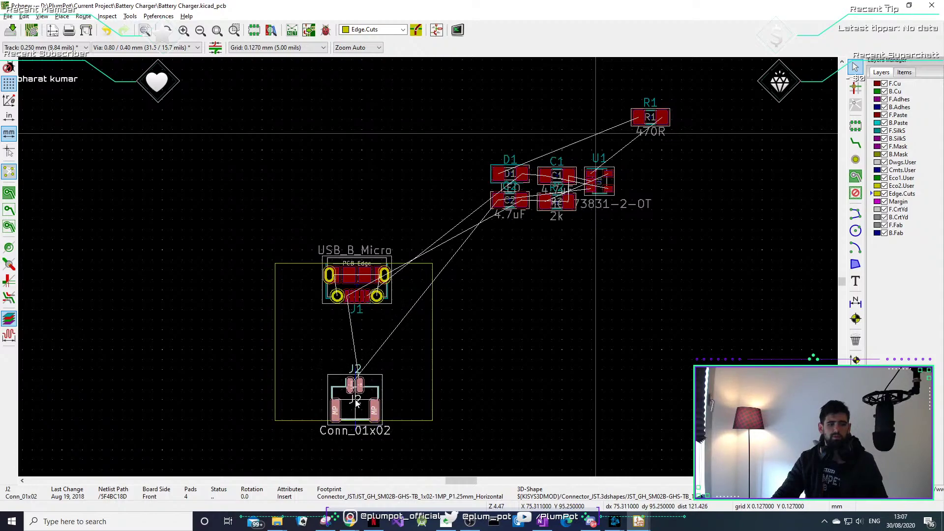
left_click(352, 400)
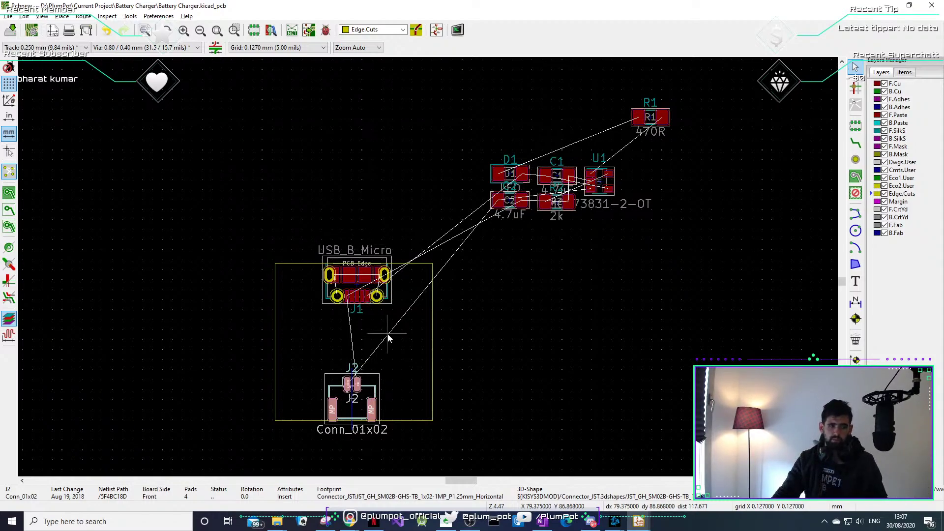
left_click(600, 178)
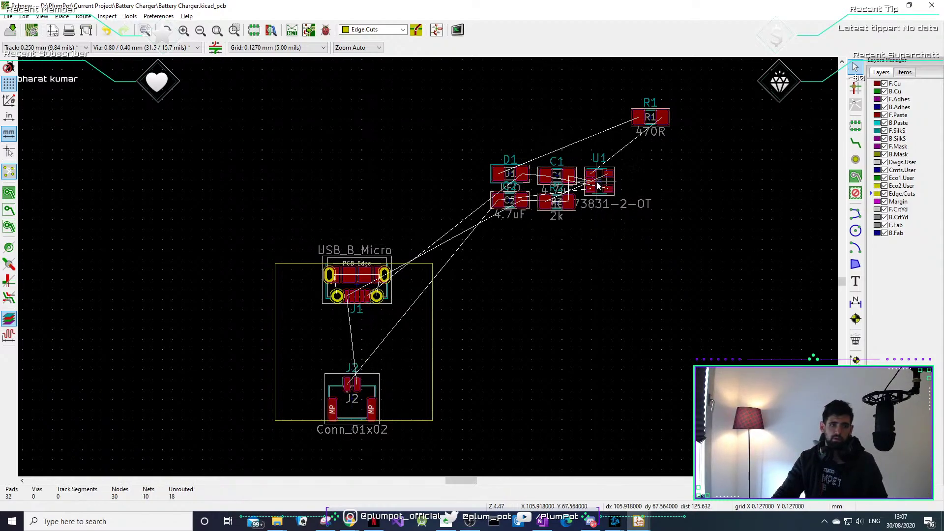
left_click_drag(599, 178, 356, 338)
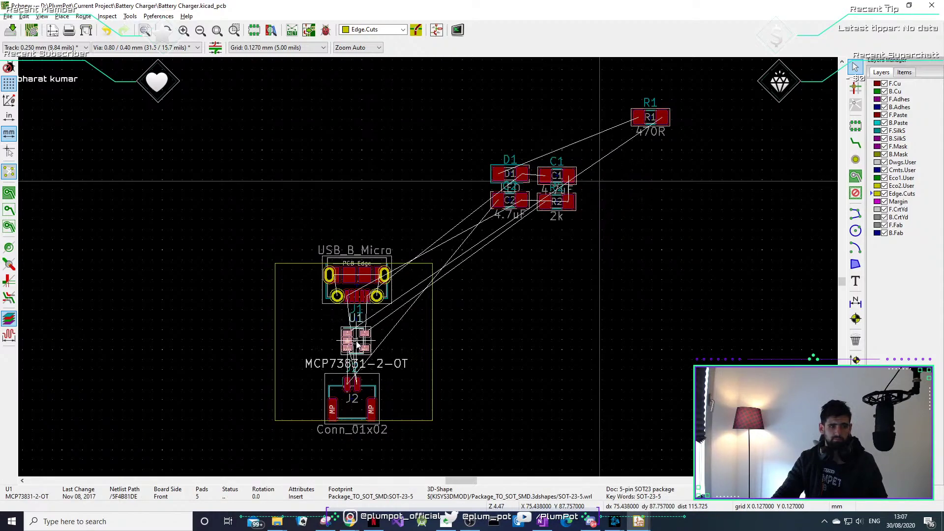
Shift J2 slightly up and right against the lower board edge, and nudge U1 slightly up and left.
left_click(351, 399)
scroll(352, 400, "up", 4)
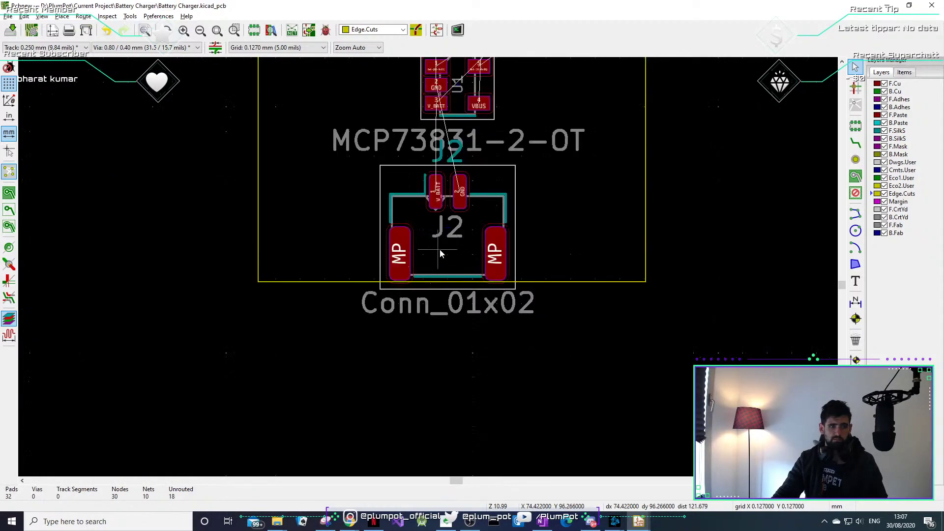
left_click_drag(445, 251, 457, 223)
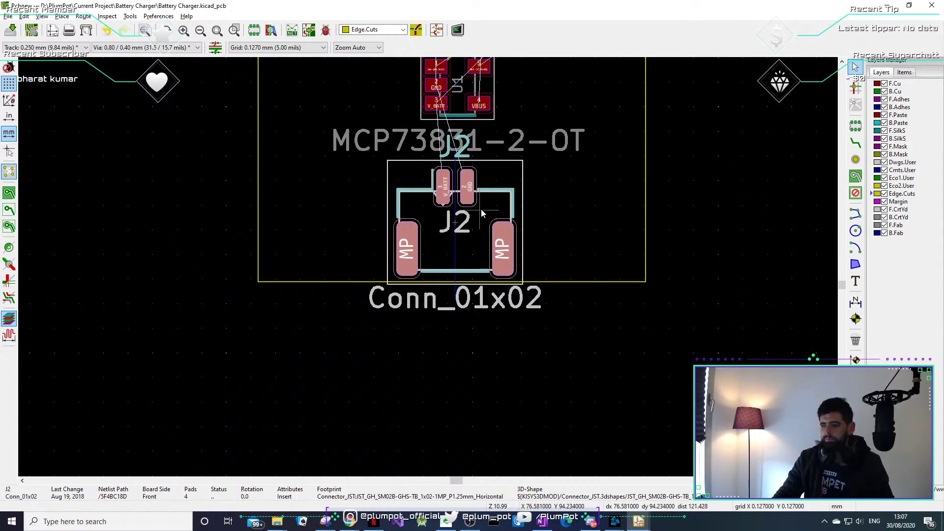
scroll(550, 196, "down", 2)
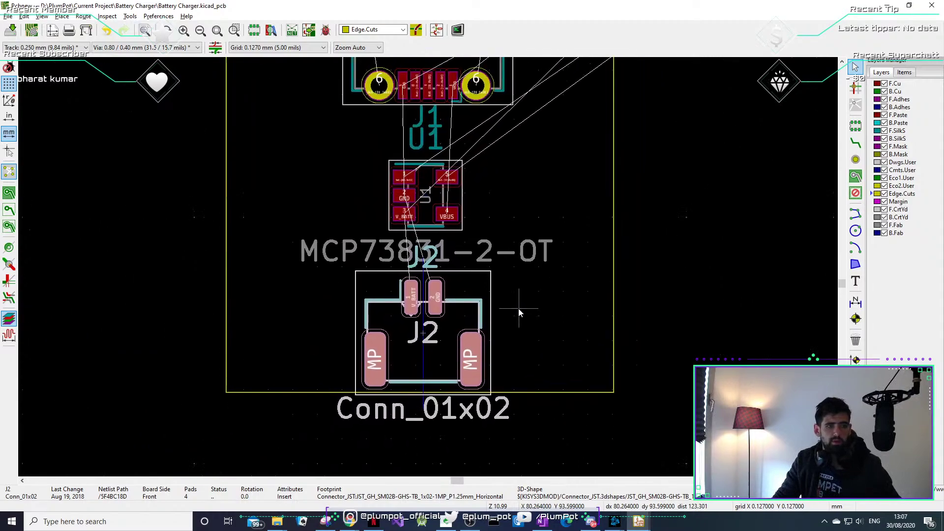
middle_click_drag(330, 142, 278, 242)
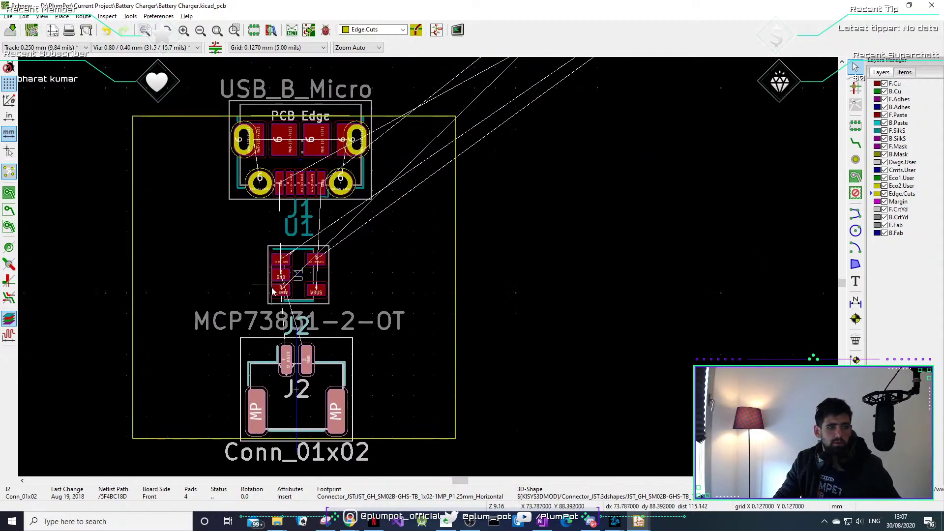
left_click(299, 277)
left_click_drag(299, 274, 299, 269)
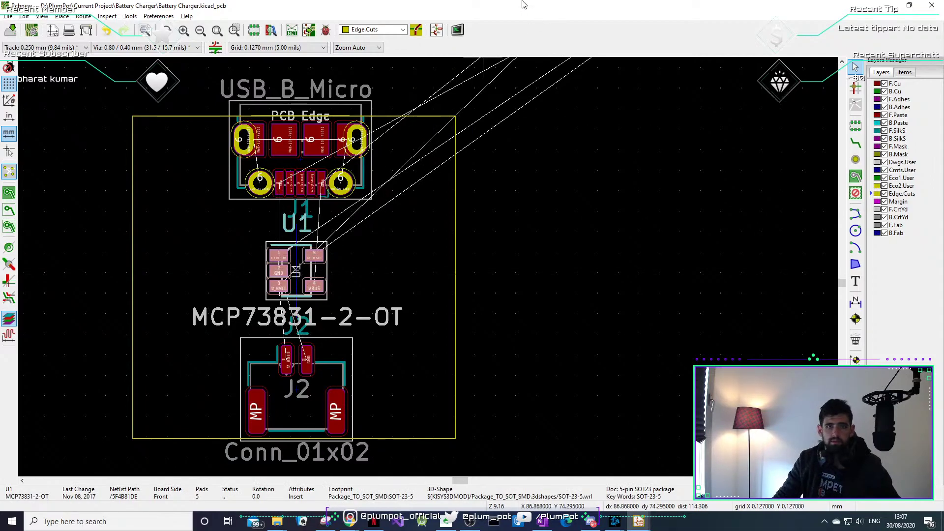
Arrange the PCB editor and the schematic side by side, with the board and the charging circuit in view.
left_click_drag(524, 4, 2, 35)
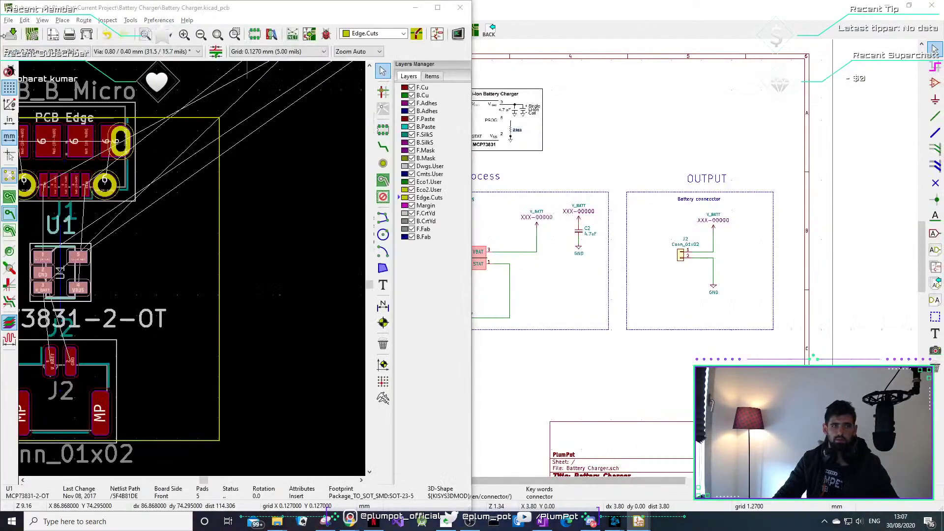
left_click(622, 72)
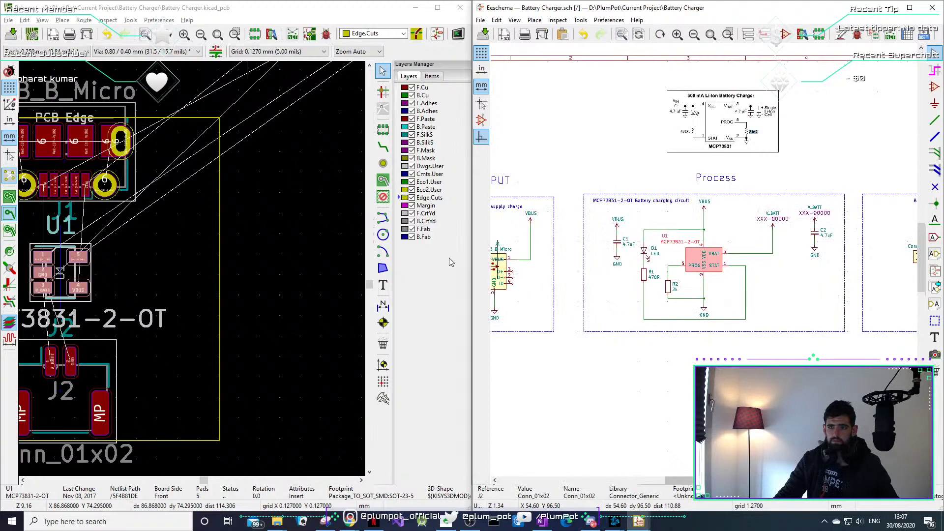
middle_click_drag(225, 231, 324, 225)
middle_click_drag(602, 355, 648, 347)
Select J1, C1 and U1 in the schematic to locate their footprints and examine how the charging circuit is connected.
left_click(541, 264)
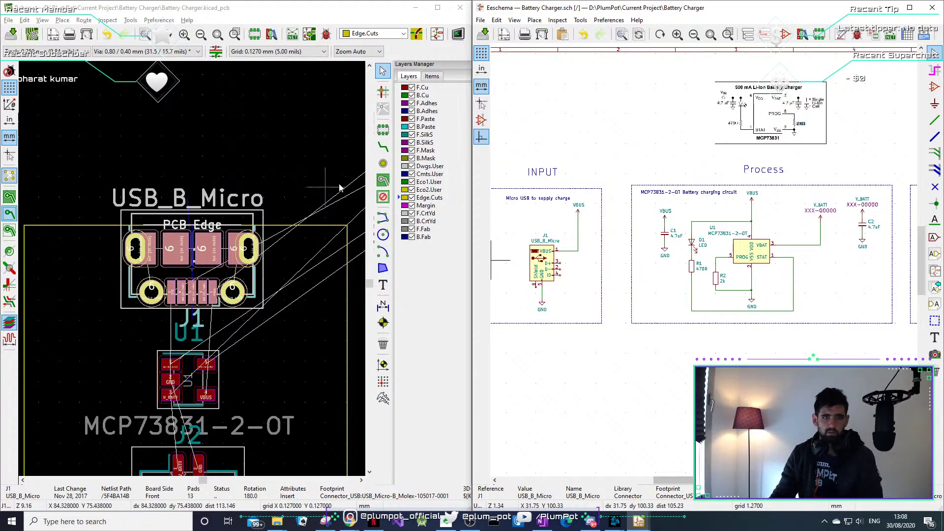
scroll(670, 254, "up", 4)
scroll(670, 254, "down", 4)
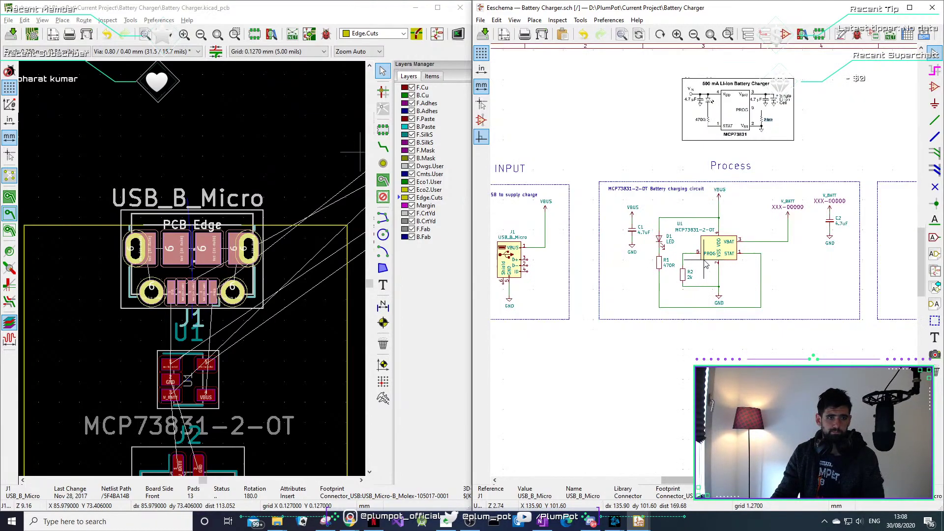
scroll(688, 246, "up", 2)
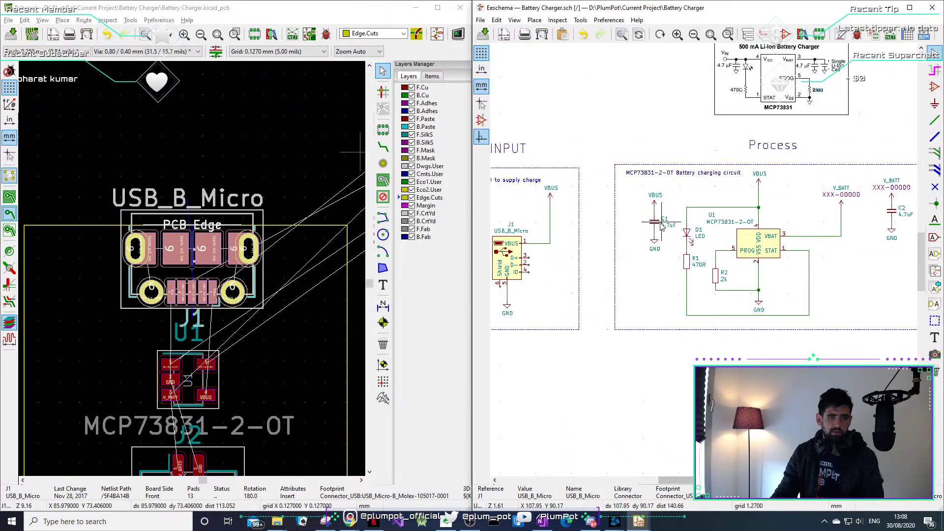
left_click(662, 226)
left_click(753, 245)
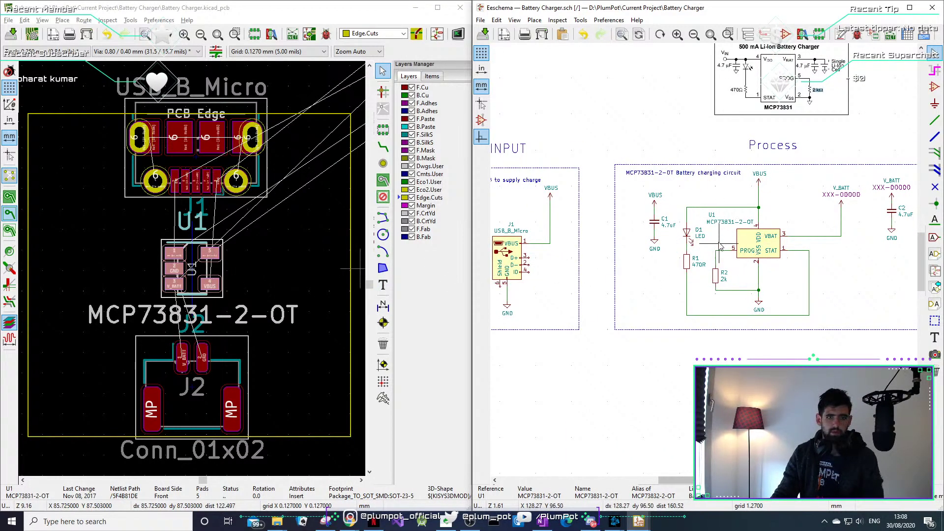
middle_click_drag(717, 244, 635, 243)
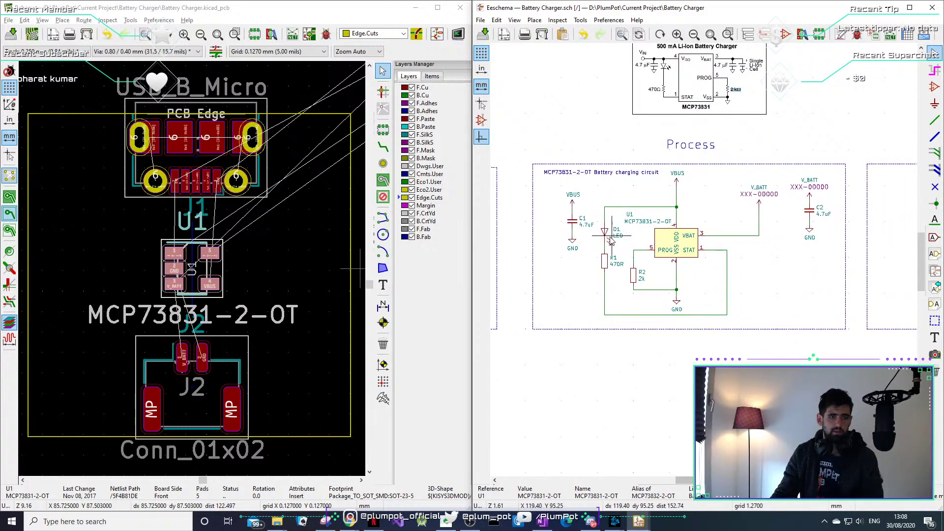
Pick LED D1 from the schematic and move its footprint onto the board to the left of U1.
left_click(609, 240)
scroll(154, 287, "down", 3)
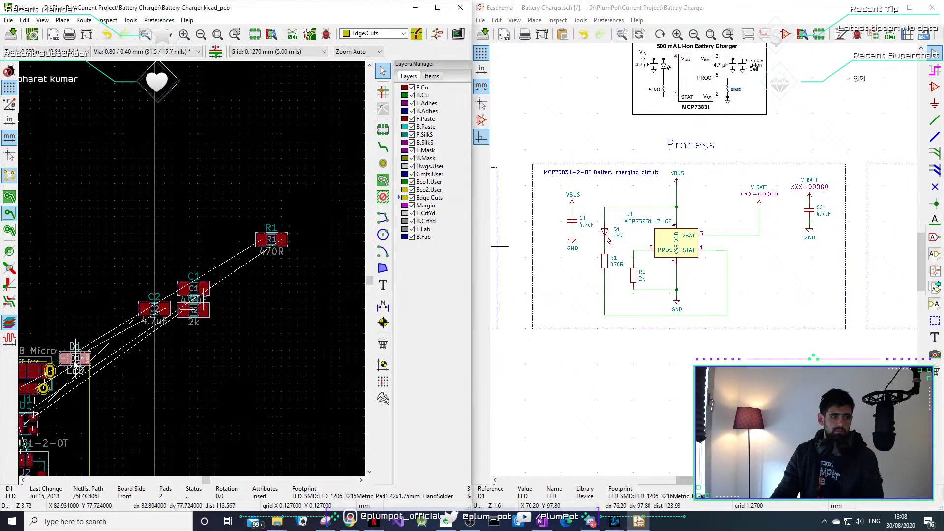
scroll(75, 362, "up", 6)
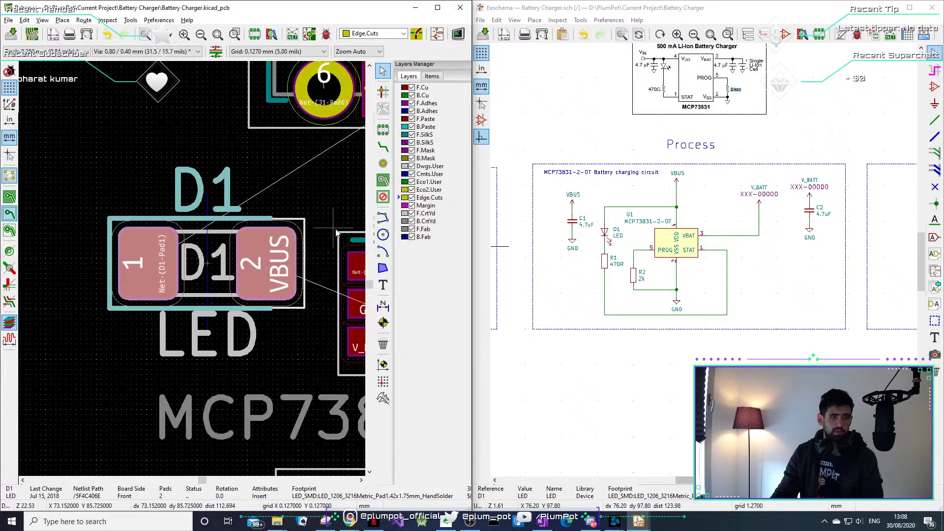
middle_click_drag(306, 253, 106, 200)
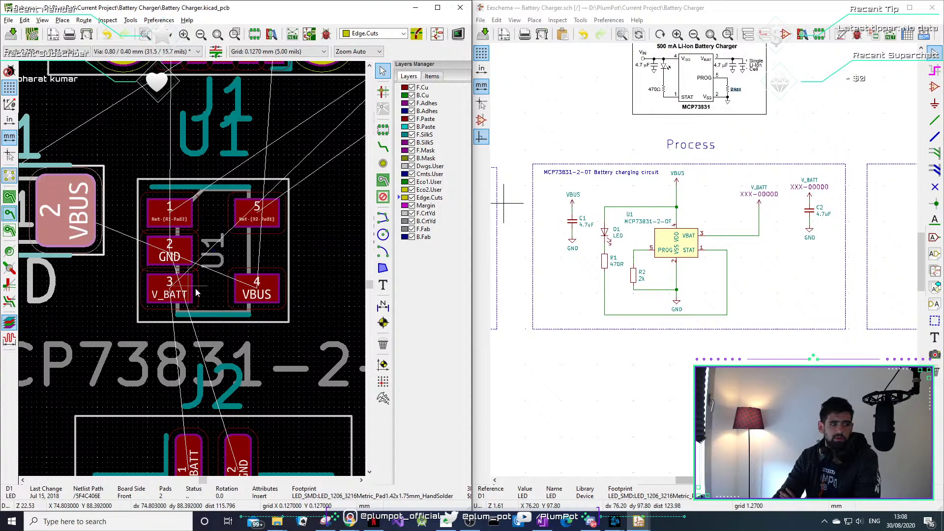
scroll(138, 297, "down", 2)
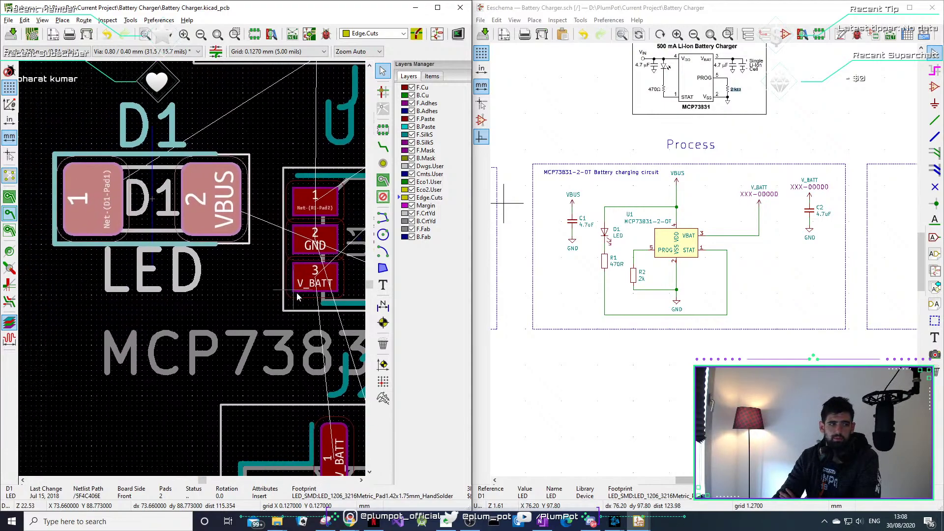
scroll(193, 272, "down", 1)
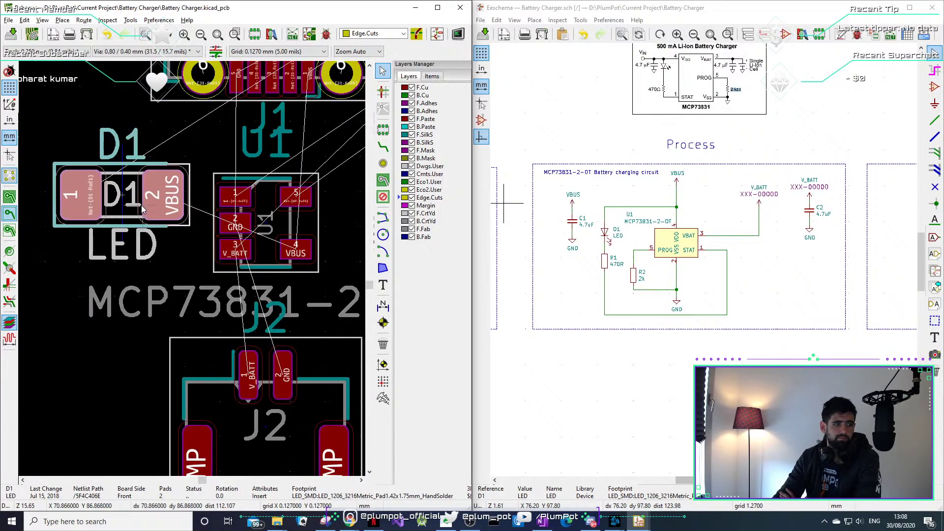
Move the D1 LED footprint to the right of U1 and rotate it to 270°.
left_click_drag(142, 209, 317, 253)
key("r")
key("r")
key("r")
middle_click_drag(317, 253, 279, 254)
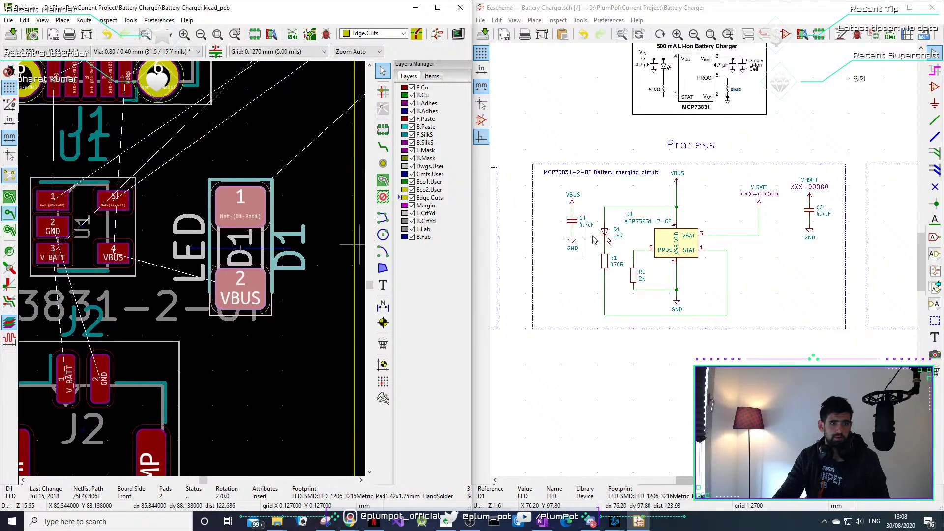
Pick resistor R1 from the schematic, move its footprint onto the board above D1 and rotate it to 90°.
left_click(602, 260)
scroll(82, 328, "down", 4)
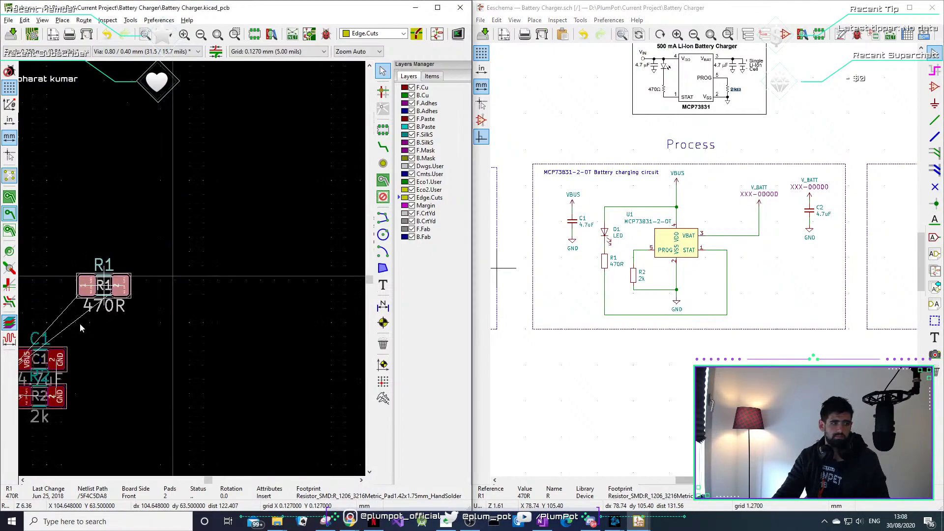
scroll(81, 329, "down", 3)
key("m")
scroll(83, 345, "up", 5)
key("r")
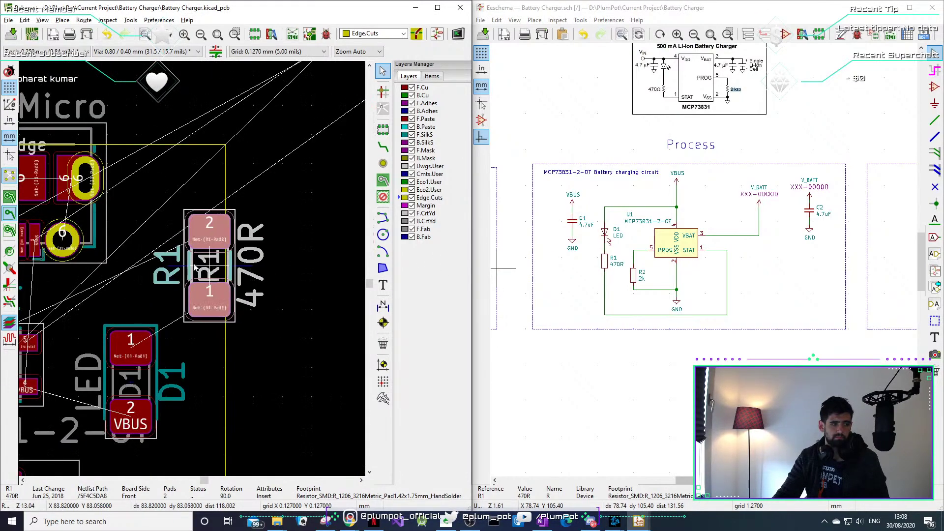
scroll(197, 273, "down", 3)
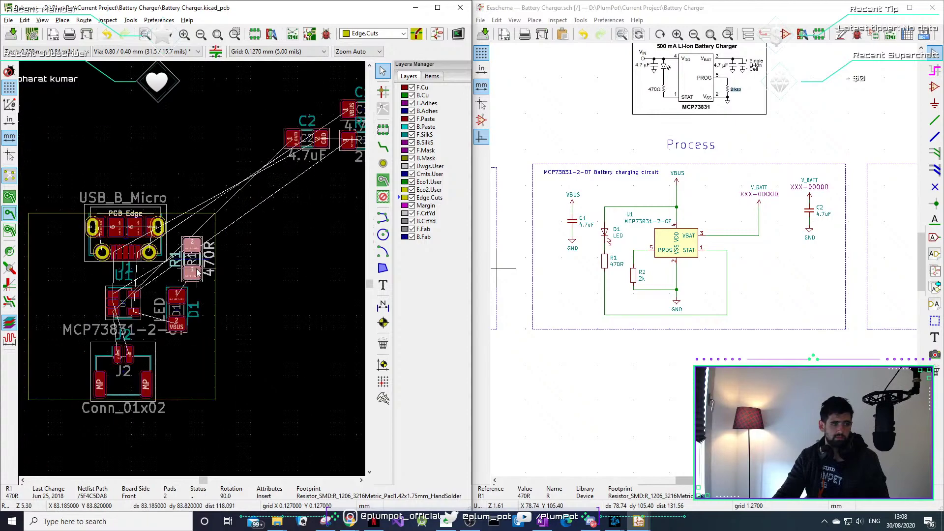
Shift the D1 and R1 footprints into one vertical column, with R1 directly above D1.
scroll(186, 322, "up", 4)
left_click(186, 322)
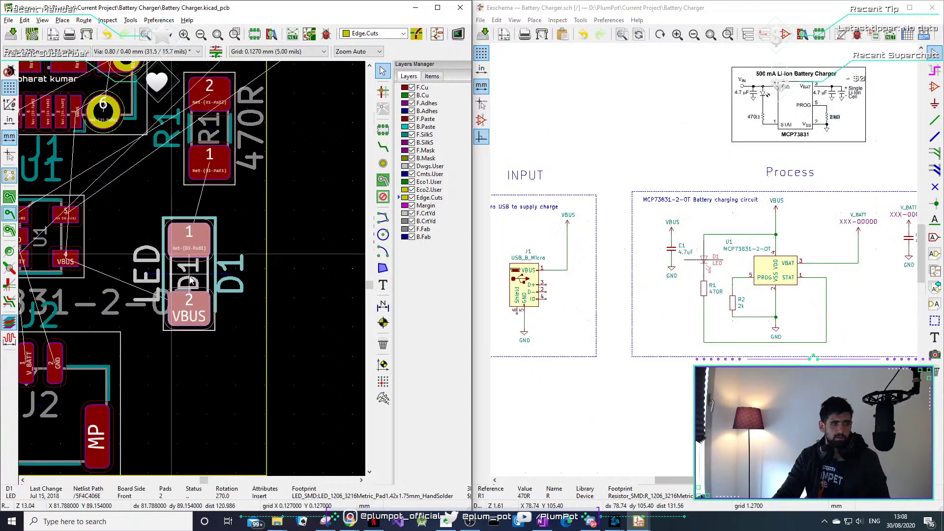
left_click(218, 125)
key("m")
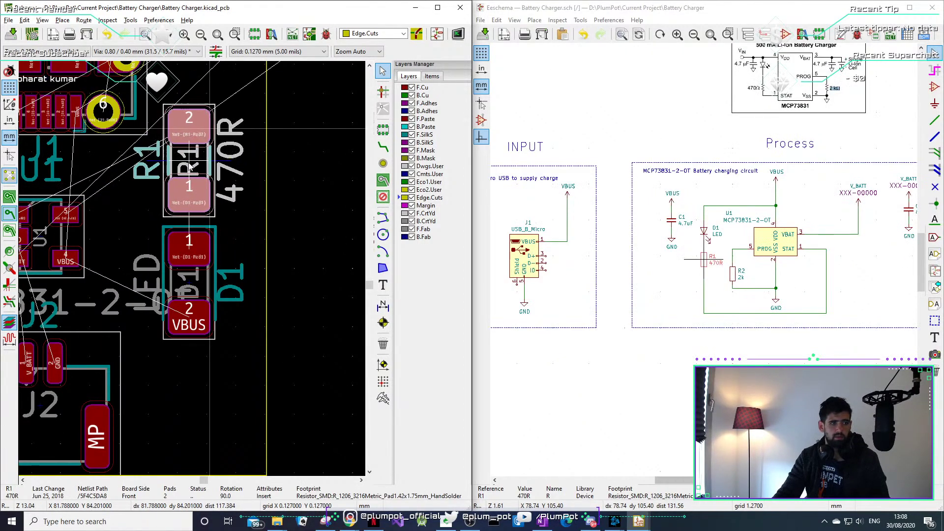
left_click(190, 172)
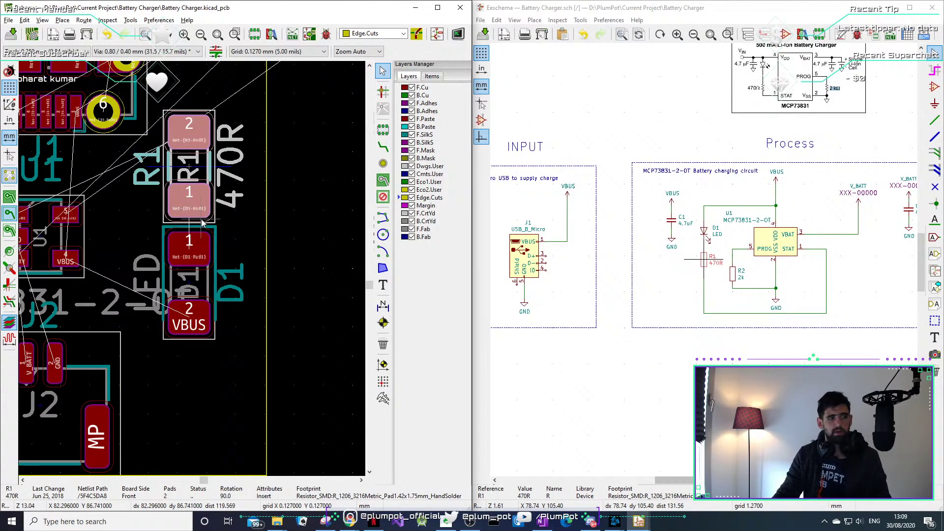
scroll(205, 181, "down", 1)
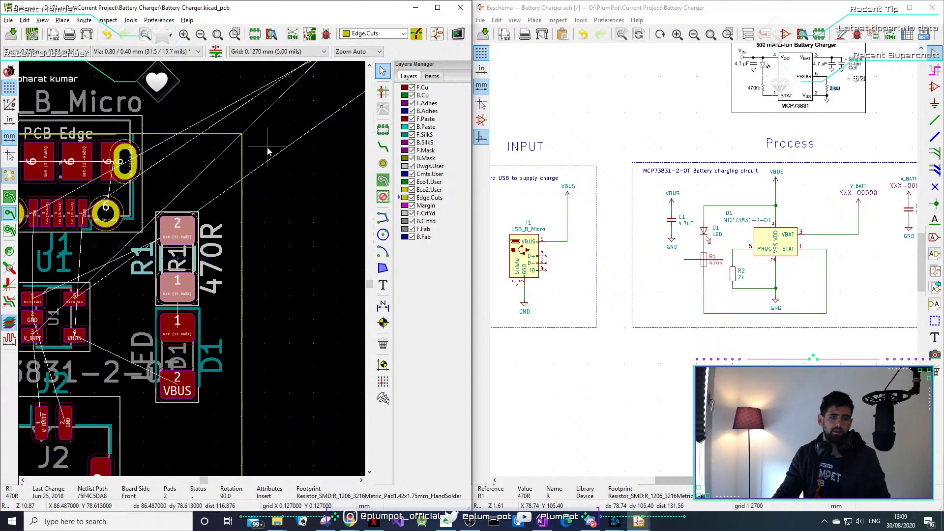
Examine in the schematic how R1 connects to D1 and to the STAT pin of U1.
left_click(704, 300)
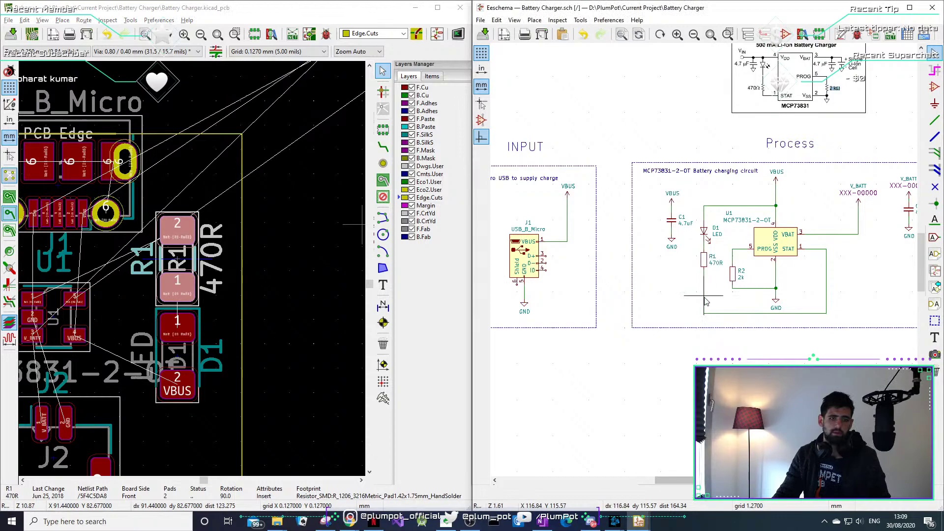
left_click(703, 265)
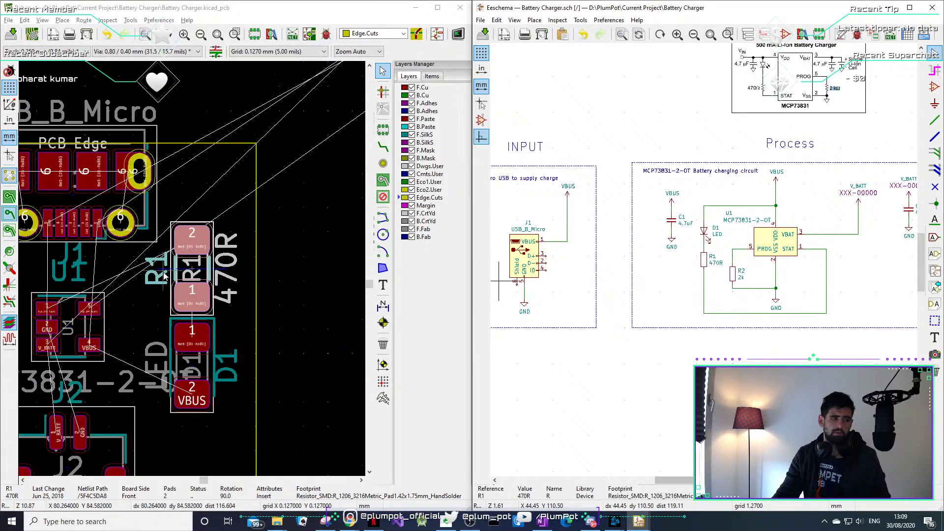
scroll(703, 263, "up", 6)
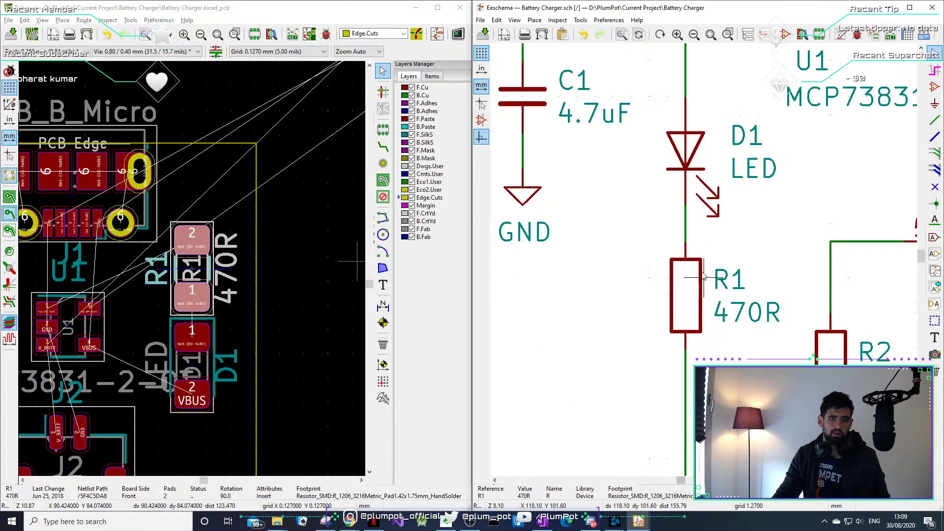
mouse_move(197, 293)
left_mouse_down()
mouse_move(202, 272)
mouse_move(192, 287)
left_mouse_up()
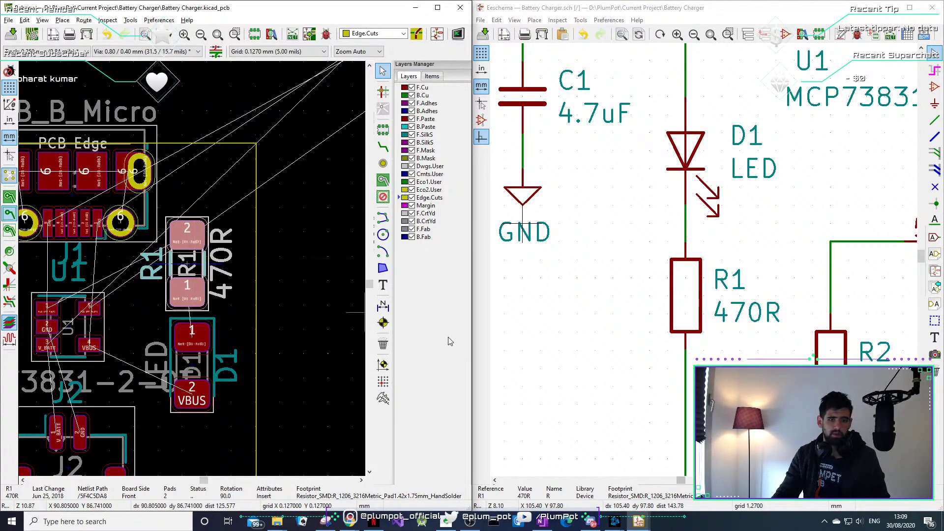
middle_click_drag(809, 274, 594, 237)
middle_click_drag(809, 268, 690, 307)
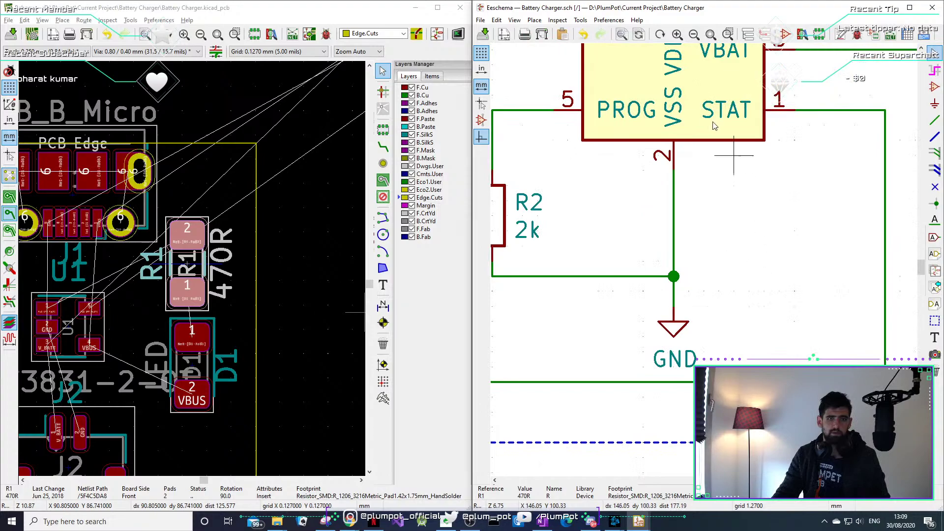
scroll(193, 263, "down", 3)
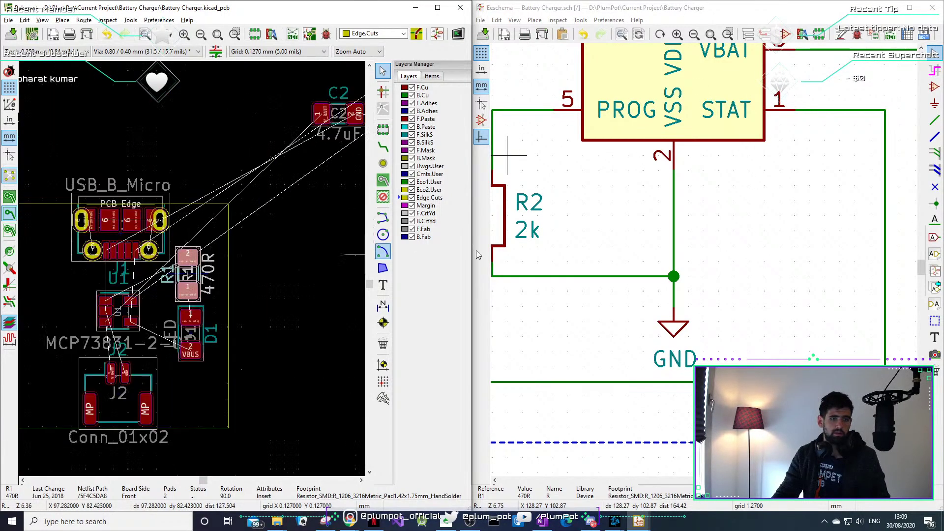
middle_click_drag(498, 201, 685, 259)
mouse_move(612, 248)
middle_mouse_down()
mouse_move(500, 263)
mouse_move(679, 323)
mouse_move(624, 259)
middle_mouse_up()
scroll(624, 259, "down", 1)
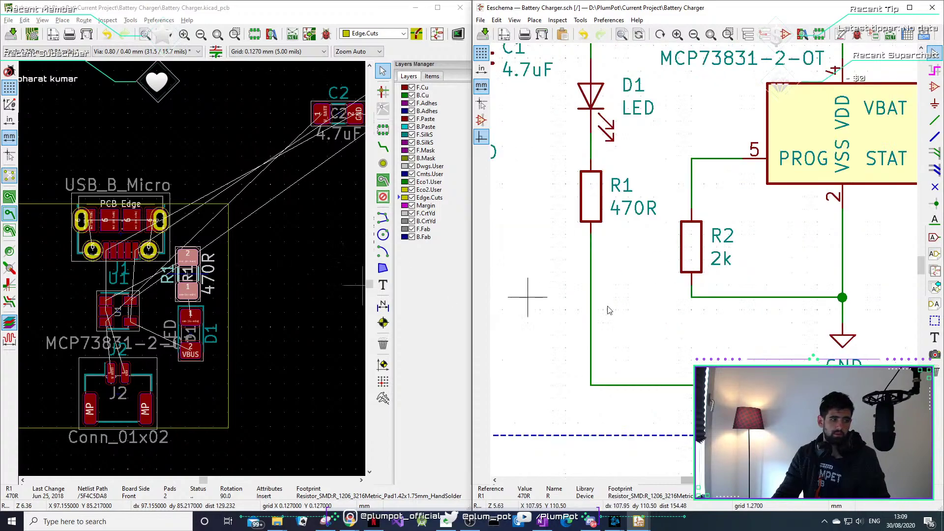
Realign the R1 footprint with D1 and inspect its pad nets and their connections toward U1.
mouse_move(190, 273)
left_mouse_down()
mouse_move(224, 252)
mouse_move(191, 276)
left_mouse_up()
scroll(191, 277, "up", 6)
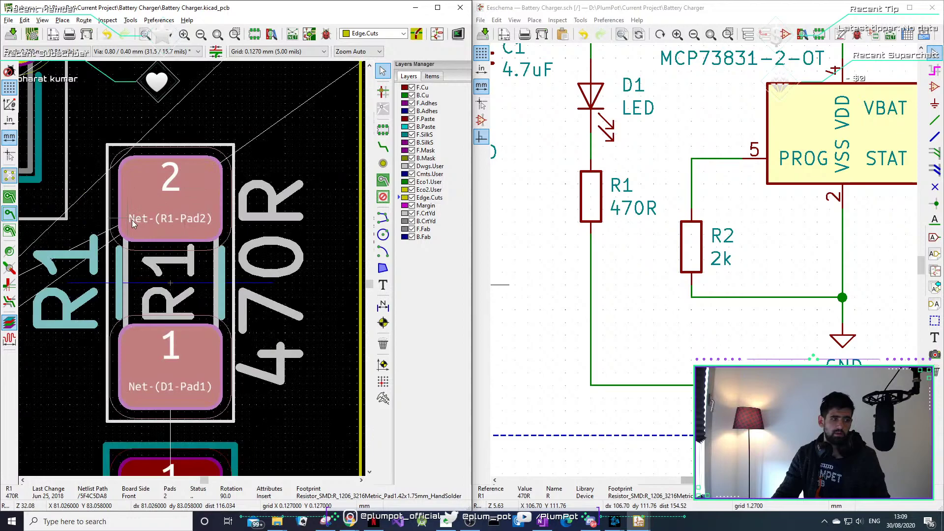
scroll(132, 224, "up", 1)
middle_click_drag(132, 223, 262, 201)
middle_click_drag(74, 326, 193, 272)
scroll(194, 272, "down", 3)
middle_click_drag(115, 316, 170, 298)
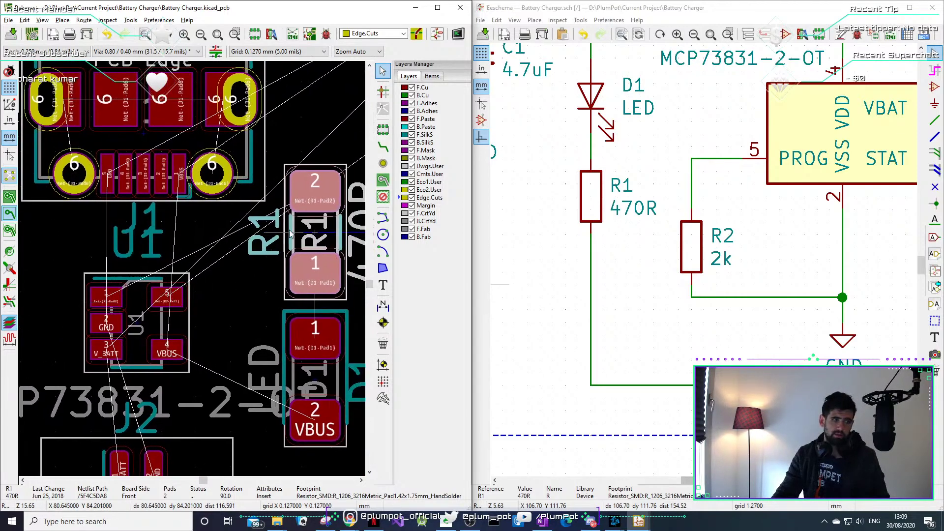
scroll(329, 204, "up", 1)
middle_click_drag(328, 204, 173, 265)
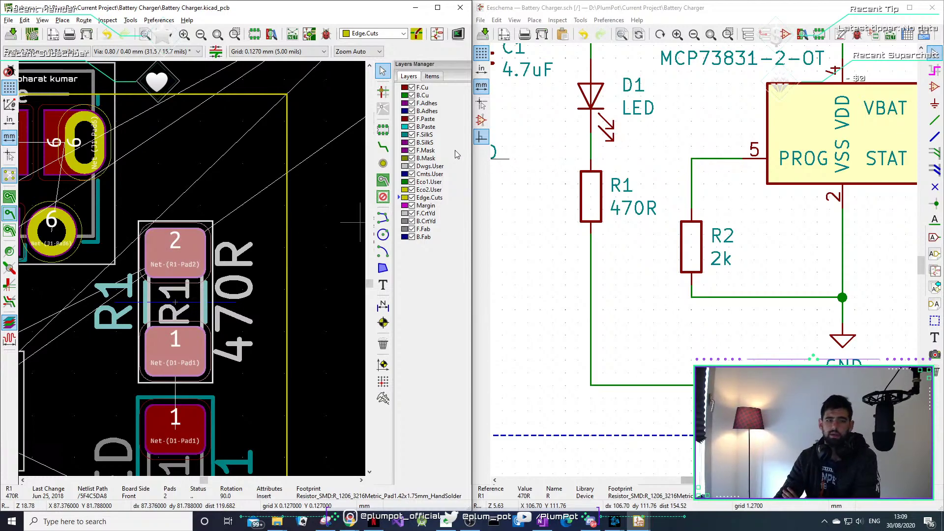
Place a net label named STAT on the schematic wire at pin 1 of U1.
middle_click_drag(790, 325, 691, 329)
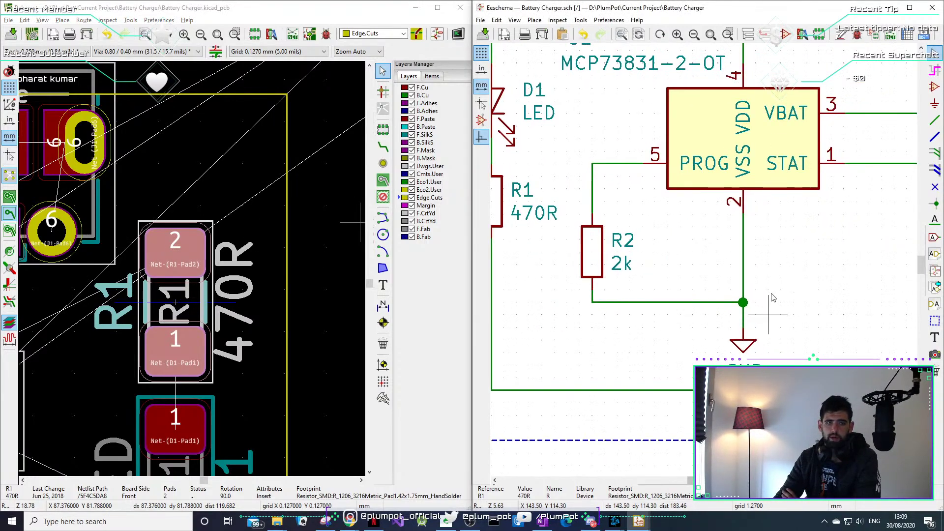
middle_click_drag(793, 204, 718, 356)
middle_click_drag(734, 207, 714, 293)
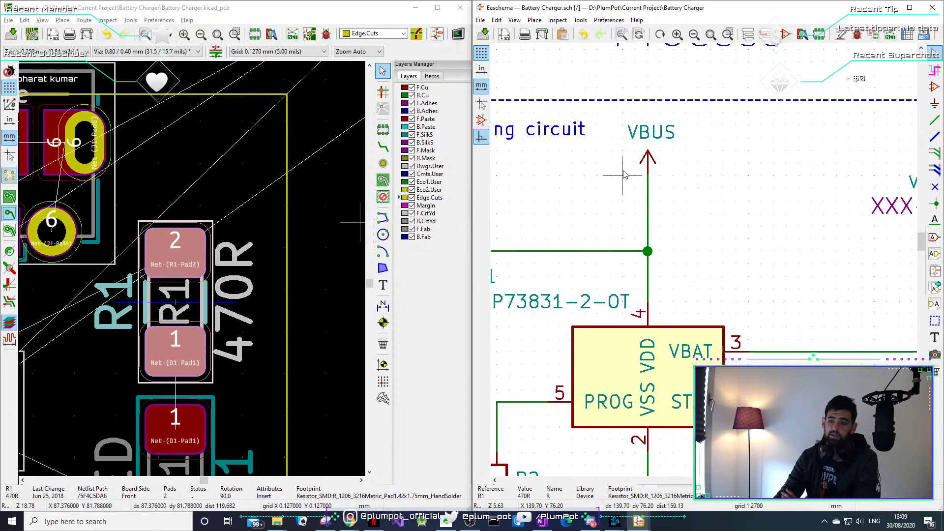
scroll(672, 276, "down", 3)
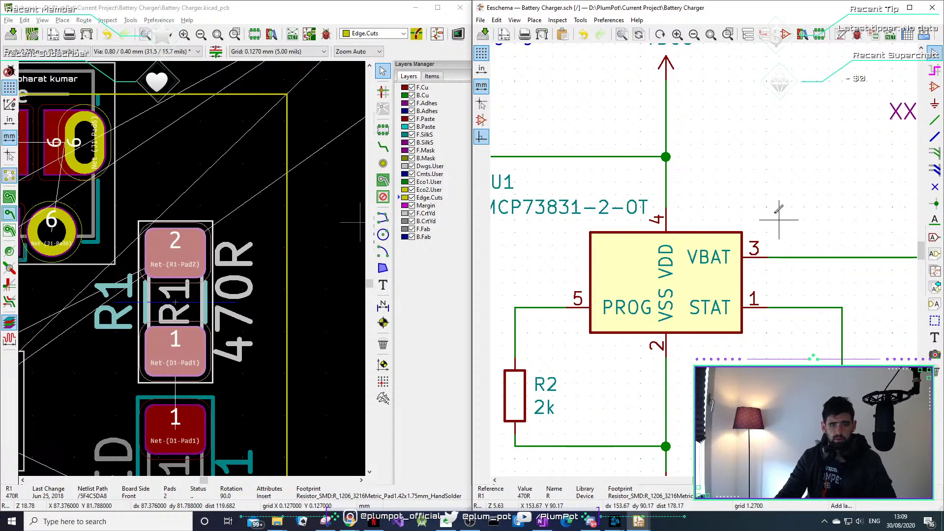
key("l")
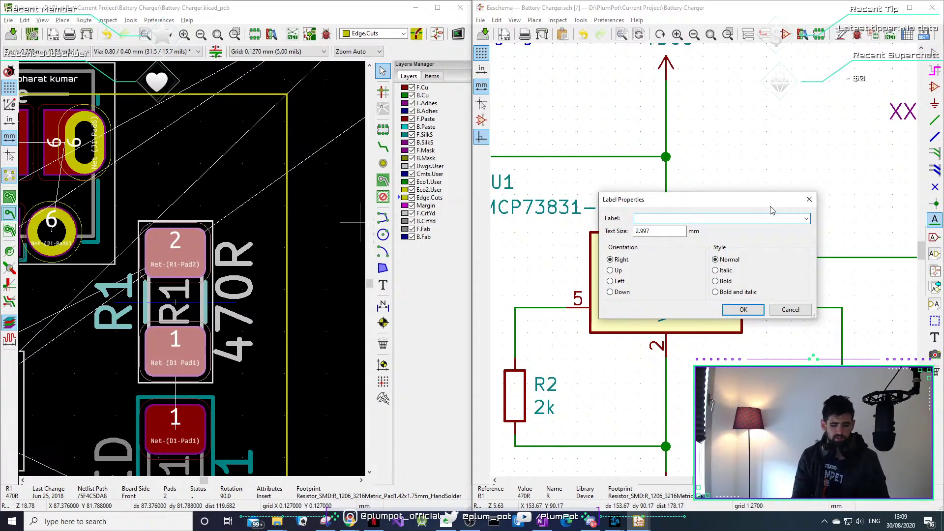
type("STAT")
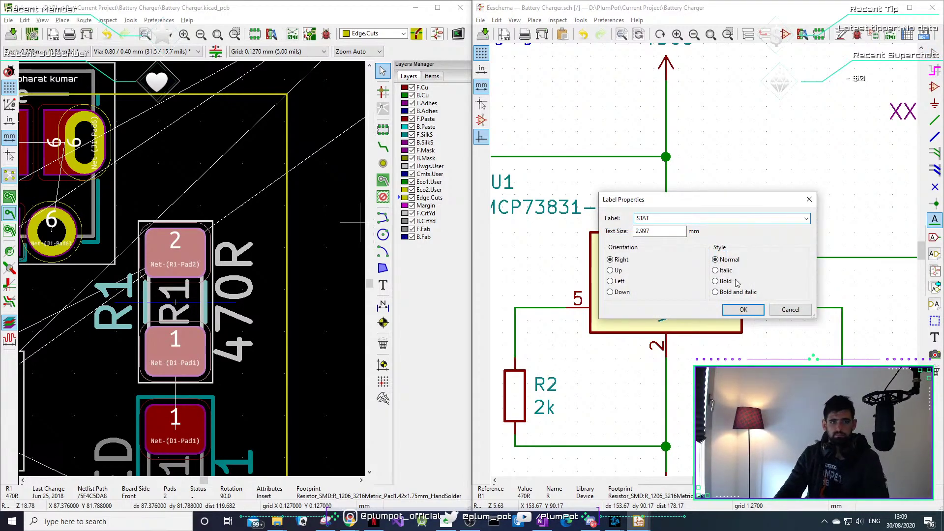
key("Return")
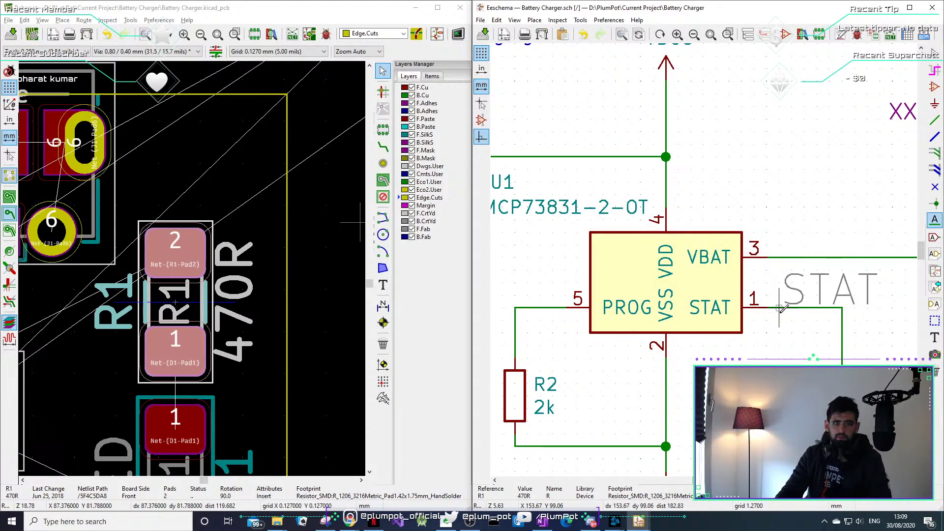
left_click(779, 308)
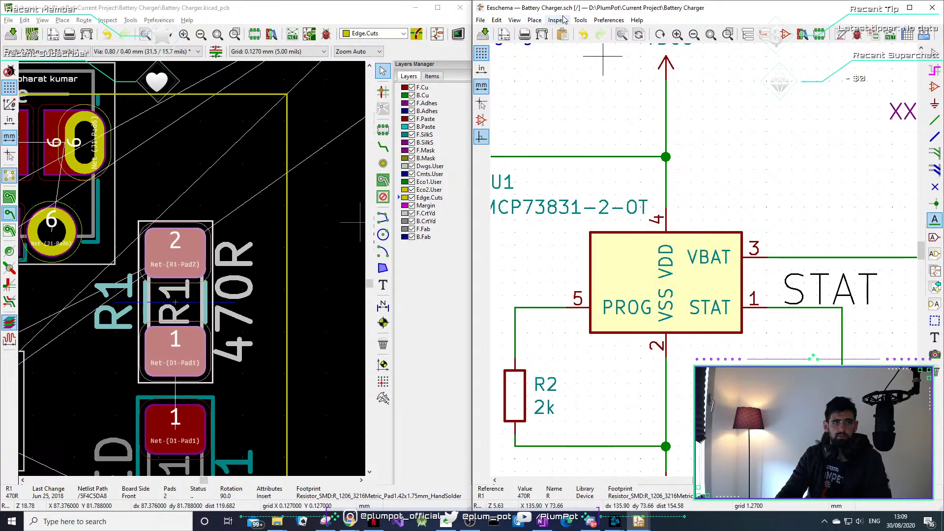
Update the PCB from the schematic, re-associating footprints by reference.
left_click(579, 20)
left_click(607, 31)
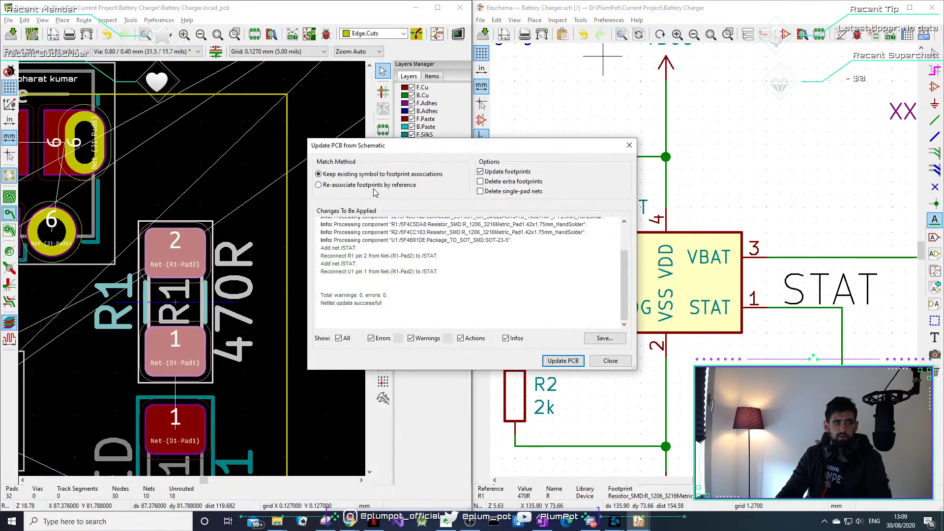
left_click(564, 360)
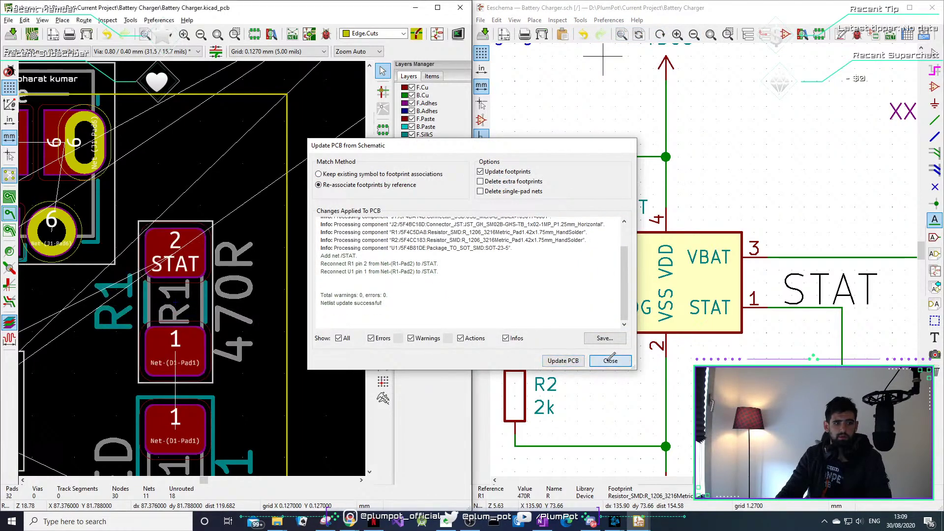
left_click(610, 360)
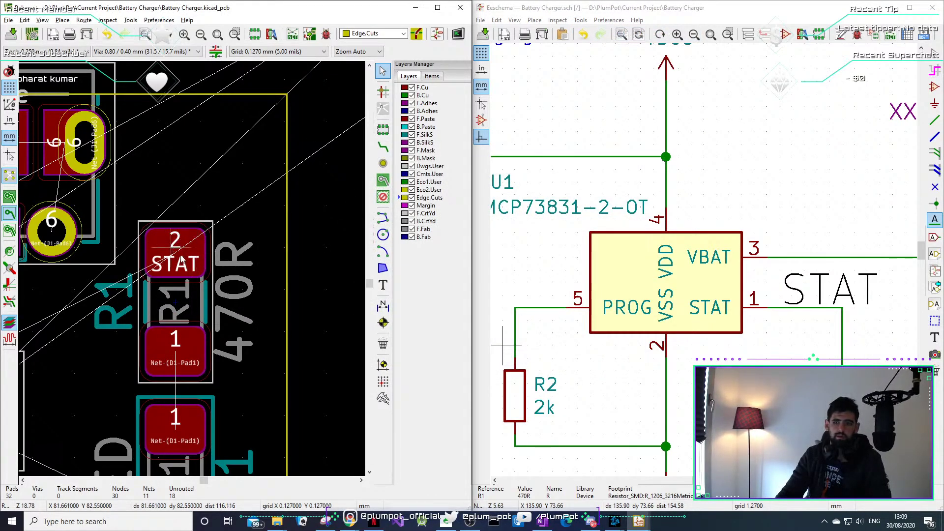
scroll(206, 277, "down", 4)
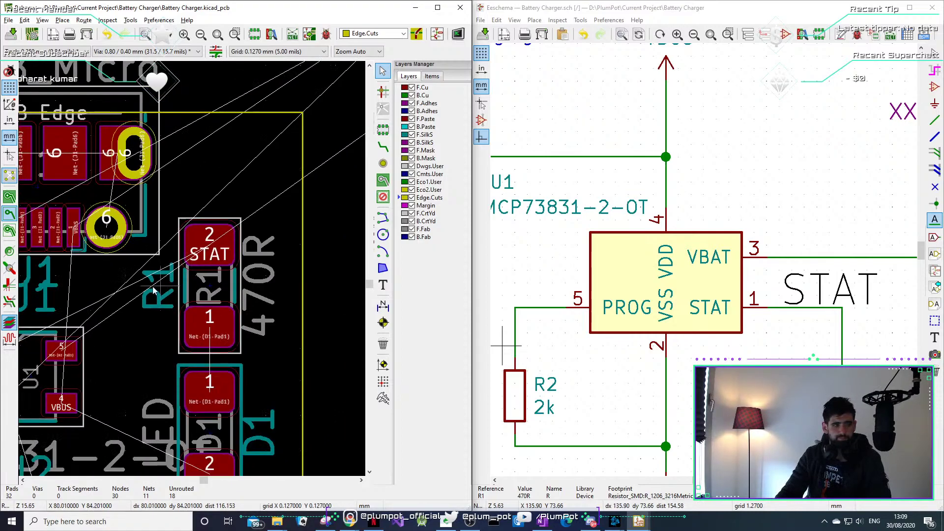
scroll(192, 269, "down", 5)
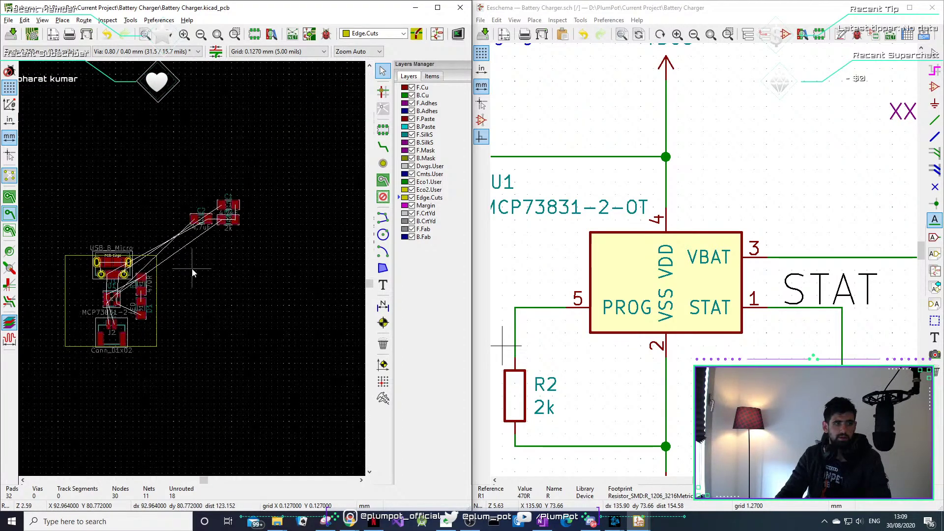
scroll(195, 269, "up", 2)
scroll(628, 270, "down", 5)
scroll(634, 270, "up", 4)
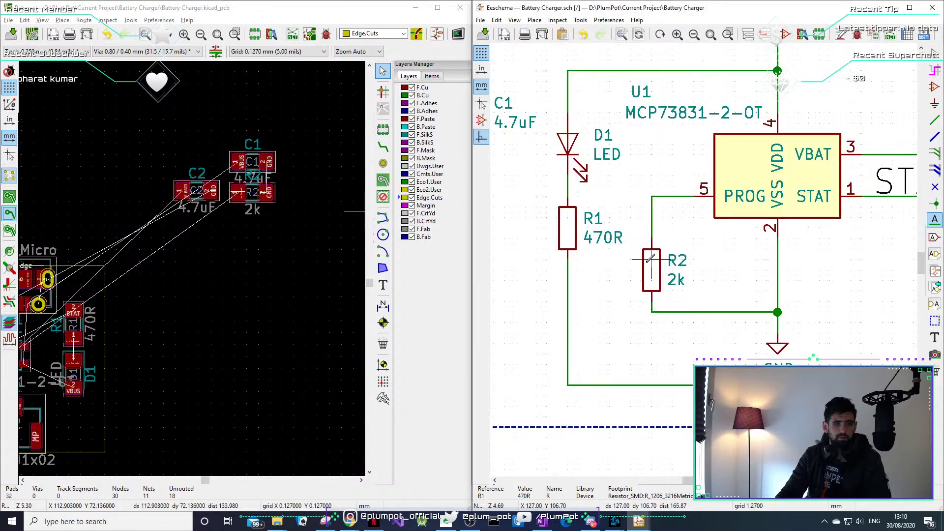
key("l")
key("Escape")
key("l")
left_click(789, 311)
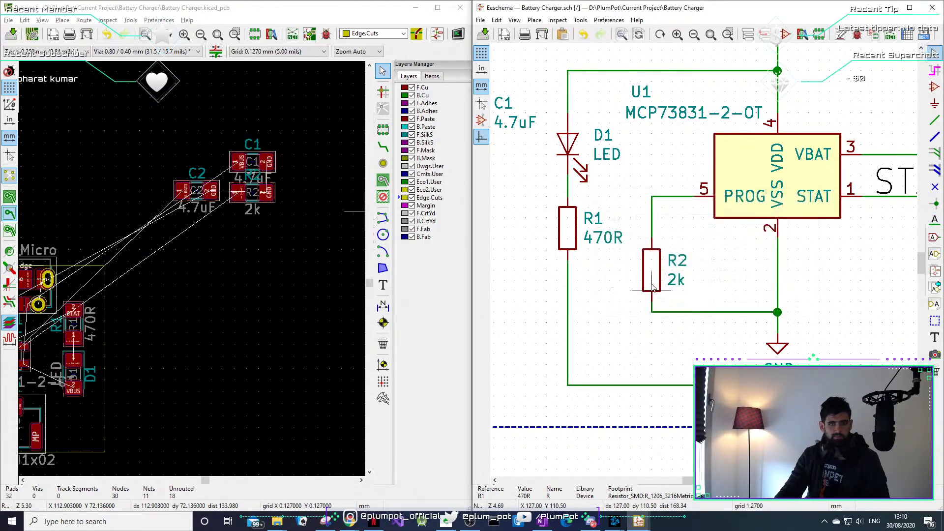
Pick resistor R2 from the schematic, move its footprint to the left of U1 and rotate it to 270°.
left_click(651, 268)
left_click_drag(197, 264, 63, 441)
scroll(63, 441, "up", 6)
left_click_drag(199, 273, 135, 187)
key("r")
key("r")
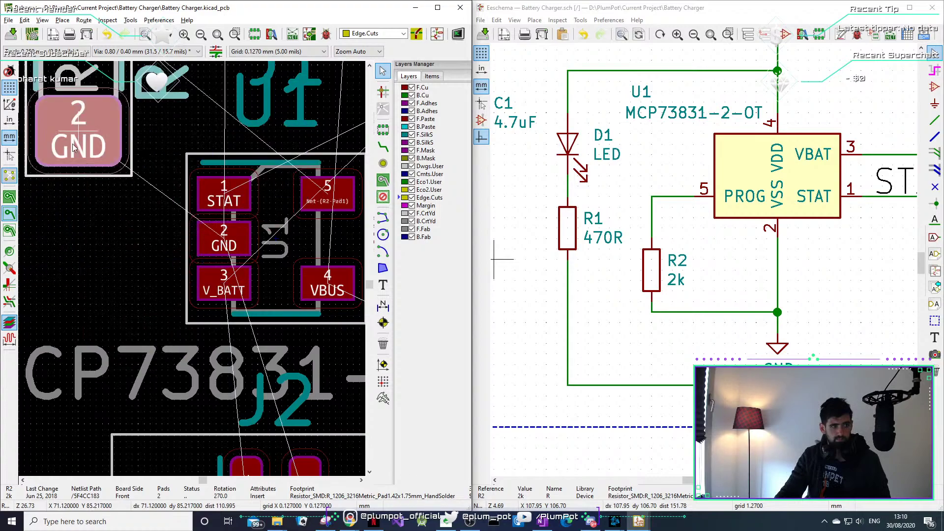
key("r")
left_click_drag(70, 239, 95, 256)
scroll(202, 257, "down", 1)
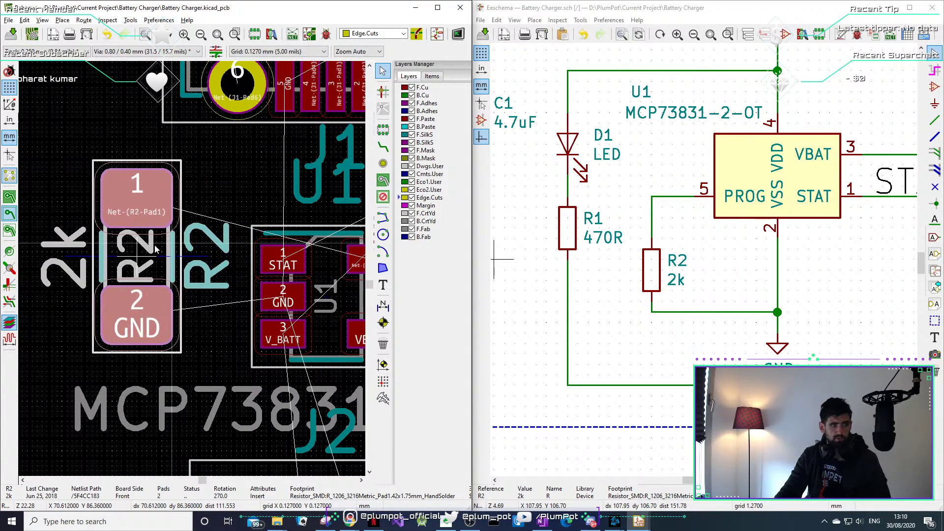
Move R2's reference text to the left side of its footprint and bring the R2 footprint closer to U1.
left_click(241, 268)
left_click_drag(241, 266, 81, 250)
left_click_drag(220, 212, 179, 238)
left_click_drag(168, 299, 183, 290)
middle_click_drag(272, 327, 188, 317)
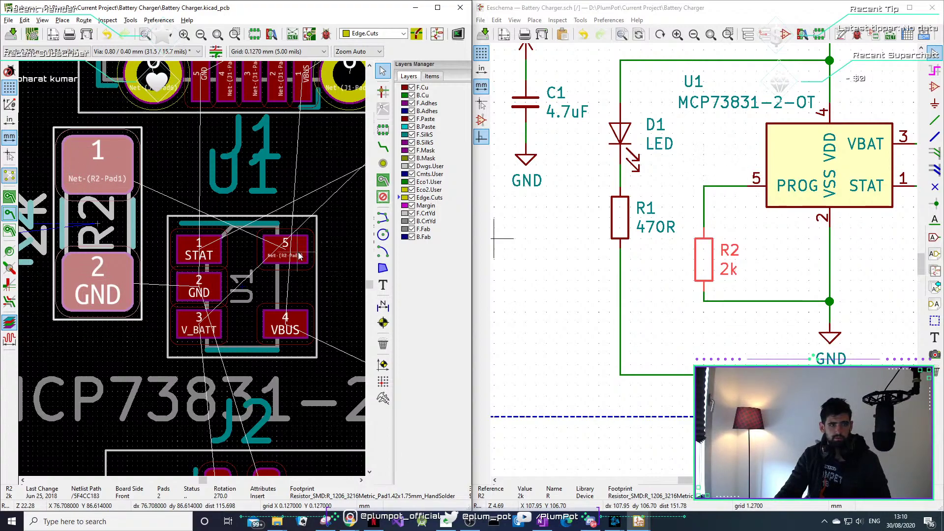
scroll(222, 220, "down", 6)
middle_click_drag(793, 234, 713, 290)
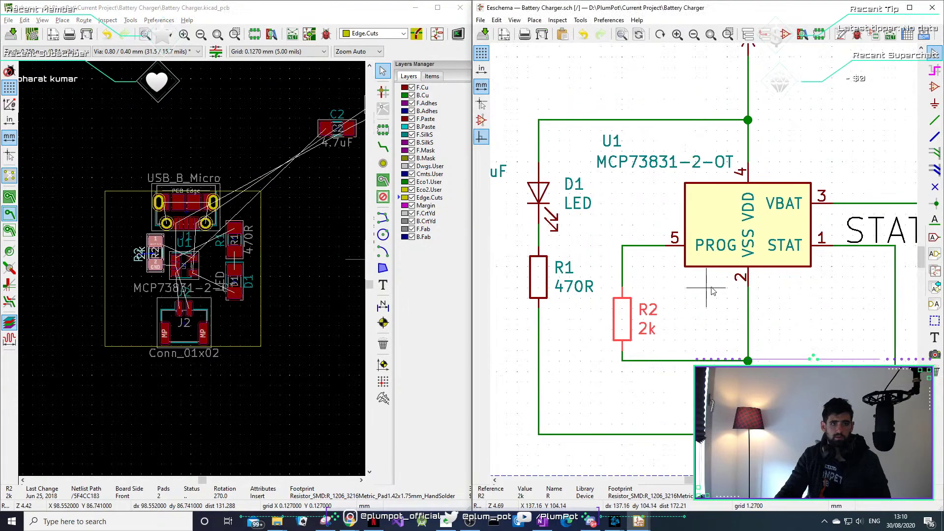
Pick capacitor C1 from the schematic, move its footprint between U1 and J2 and rotate it to 180°.
scroll(712, 291, "down", 4)
left_click(597, 209)
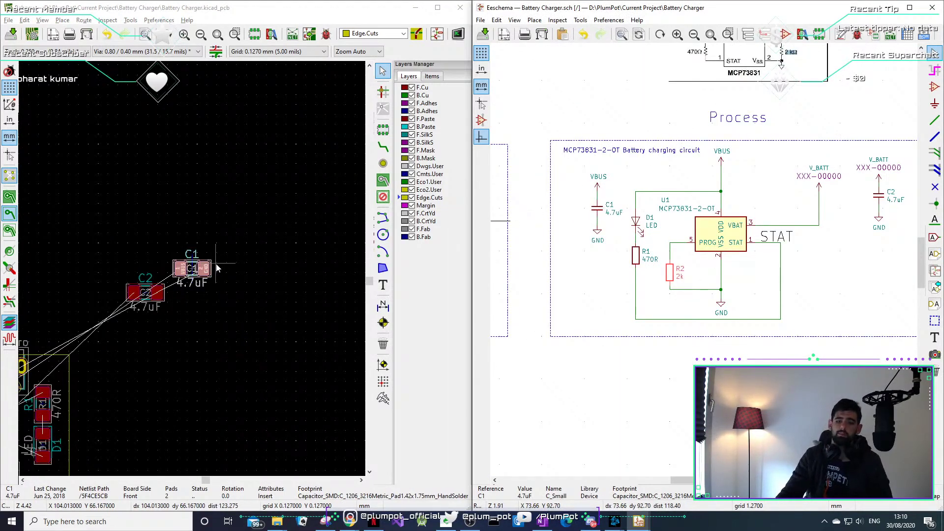
left_click(194, 270)
key("m")
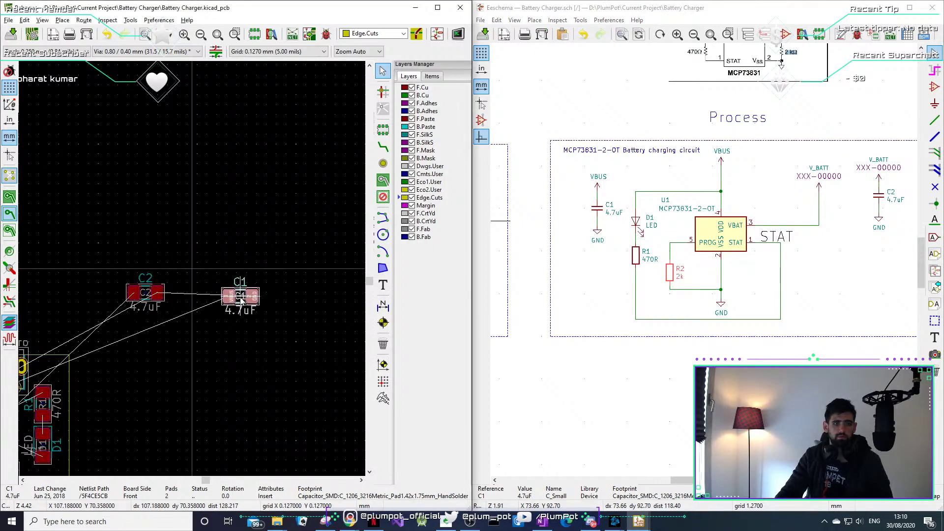
scroll(220, 323, "up", 1)
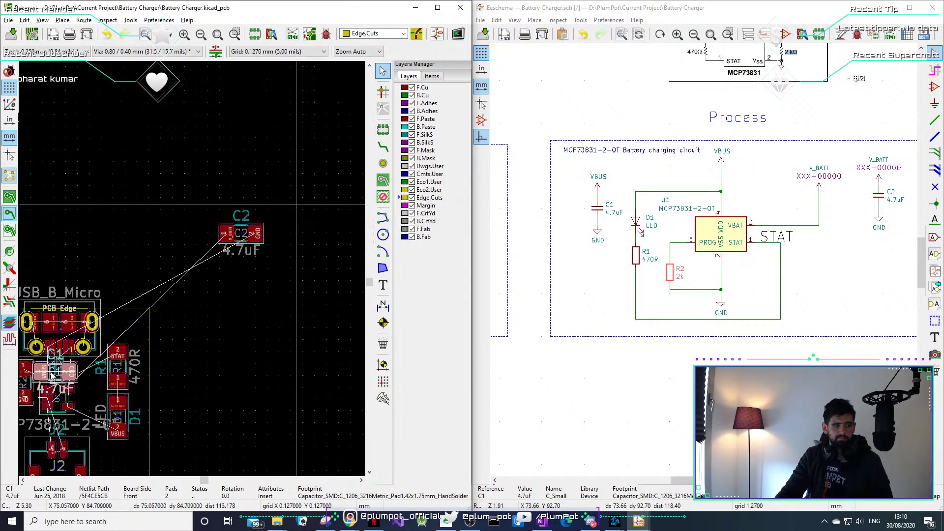
scroll(117, 385, "up", 4)
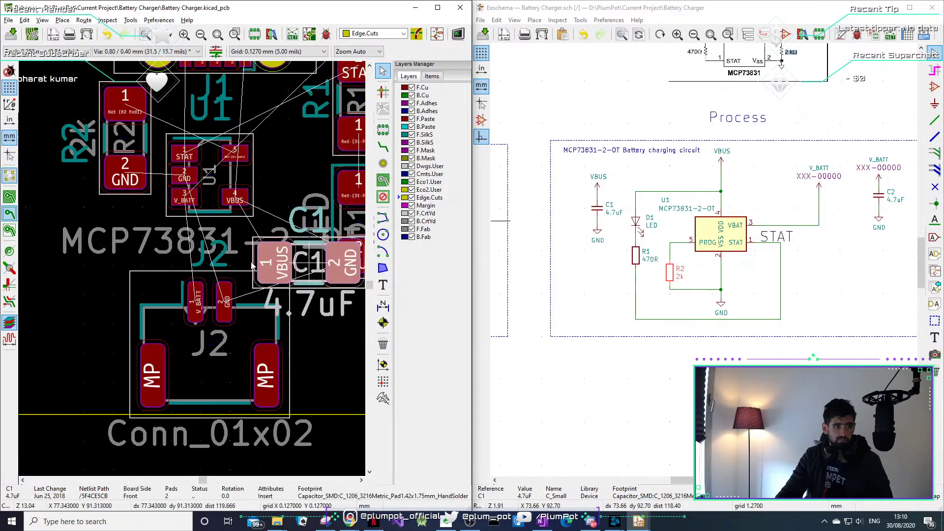
key("r")
key("r")
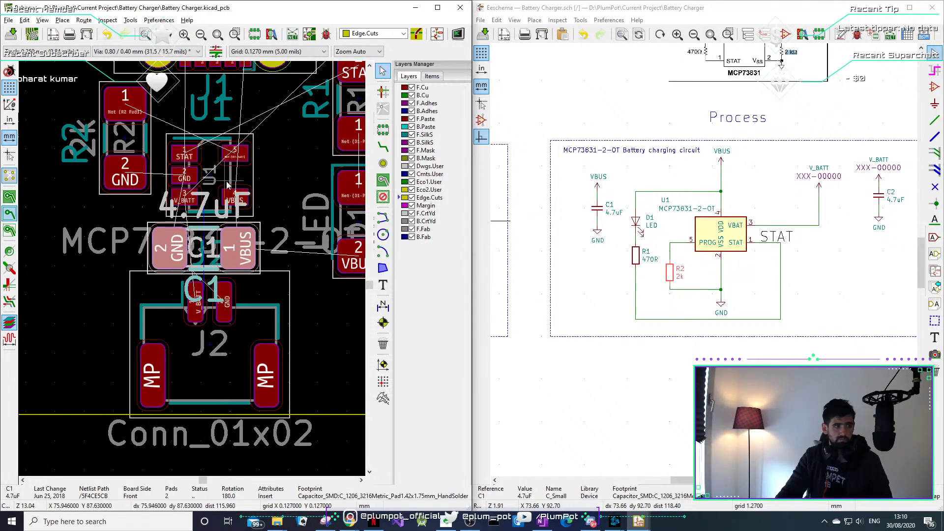
middle_click_drag(227, 186, 222, 251)
Nudge U1 up toward the USB connector and bring C1 up closer beneath U1.
left_click(199, 233)
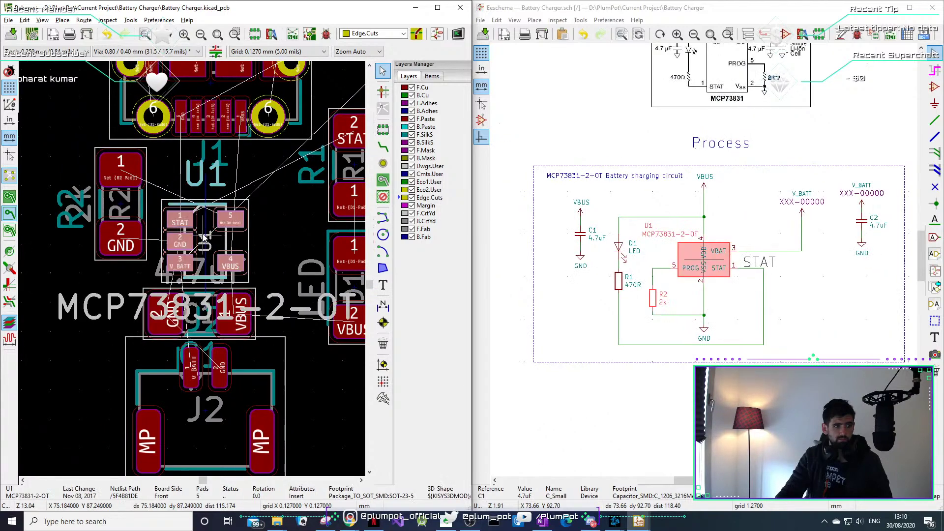
left_click_drag(203, 237, 203, 219)
left_click(219, 306)
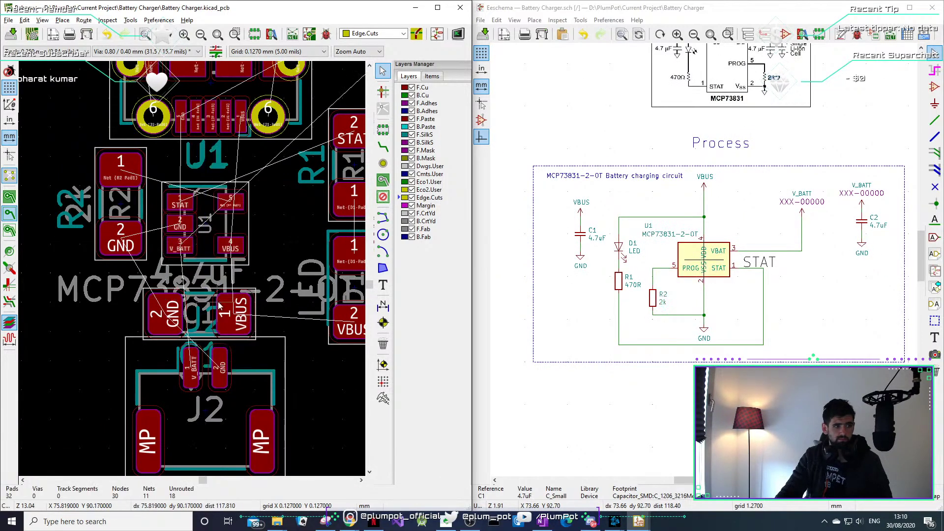
left_click(219, 305)
left_click(266, 346)
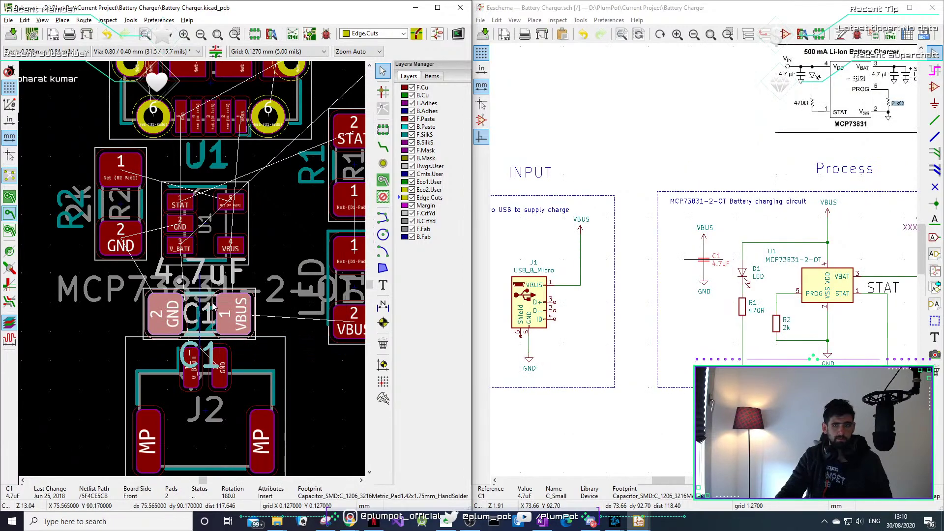
mouse_move(214, 306)
left_mouse_down()
mouse_move(200, 314)
mouse_move(200, 302)
left_mouse_up()
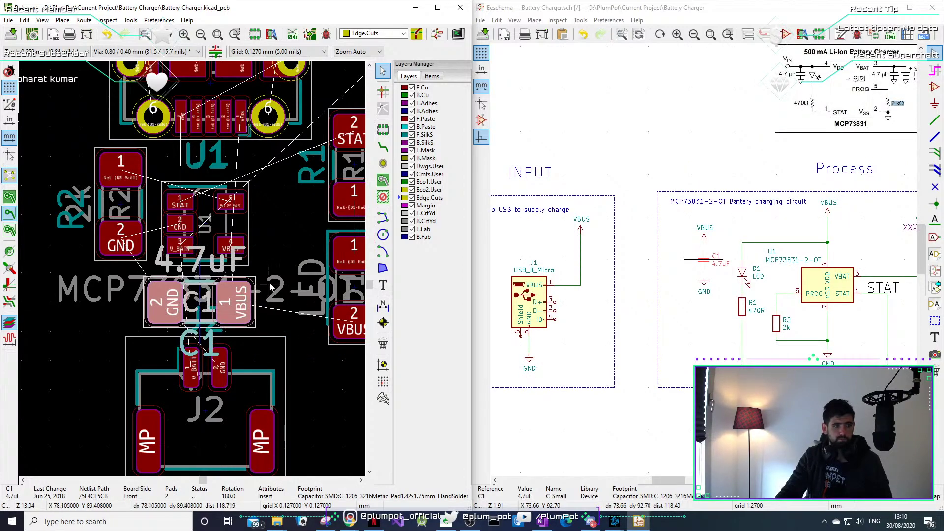
Pick capacitor C2 from the schematic, place its footprint below R2 rotated to 270°, with its reference text above it.
scroll(270, 284, "down", 1)
scroll(191, 173, "down", 1)
scroll(192, 268, "up", 1)
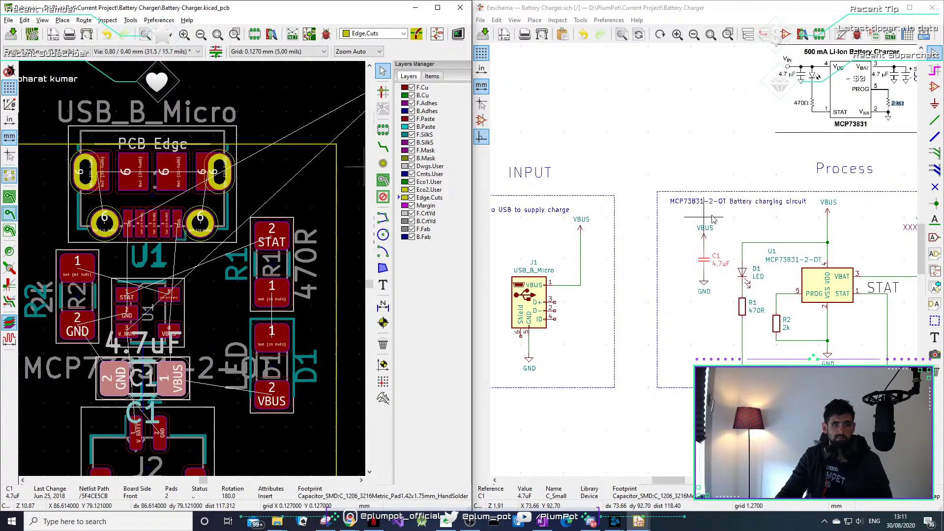
middle_click_drag(899, 228, 789, 223)
left_click(871, 245)
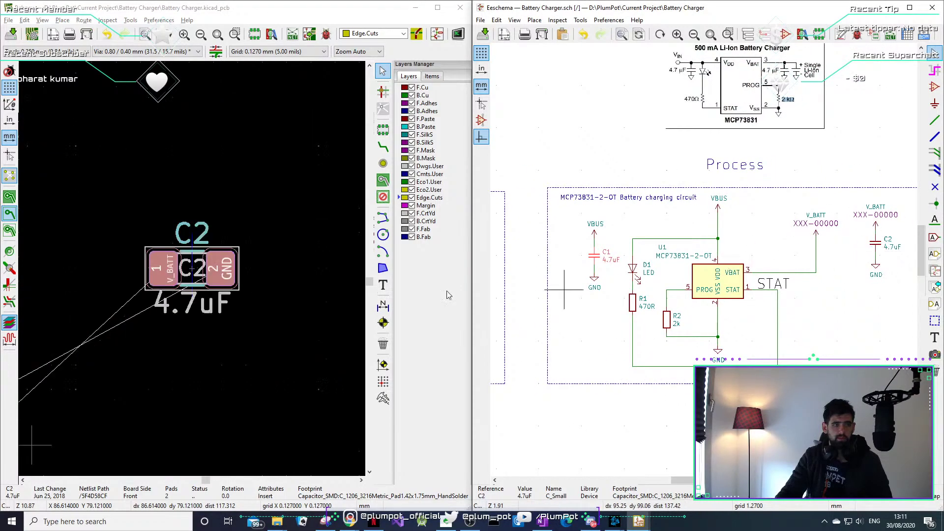
scroll(205, 276, "down", 3)
key("m")
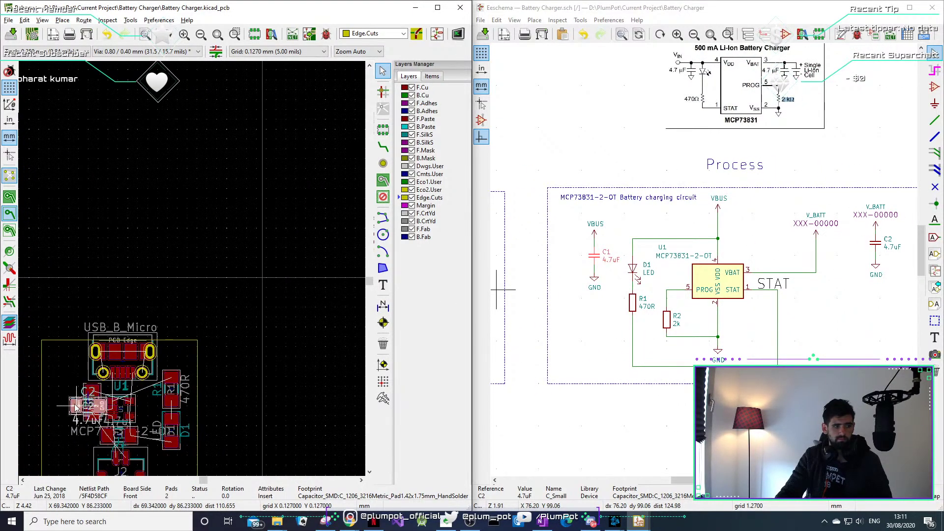
scroll(193, 274, "up", 5)
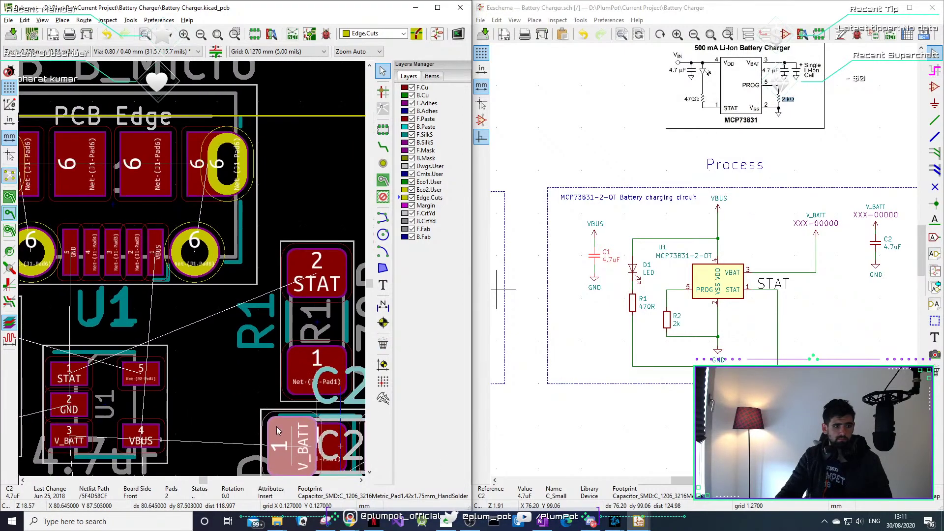
scroll(315, 435, "down", 1)
key("r")
key("r")
key("r")
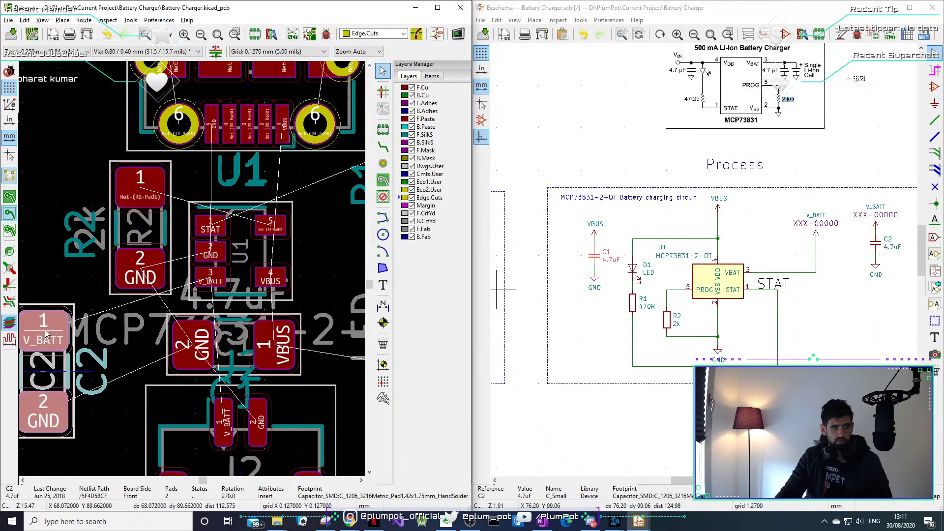
left_click_drag(113, 349, 109, 342)
left_click(152, 372)
left_click_drag(152, 372, 81, 292)
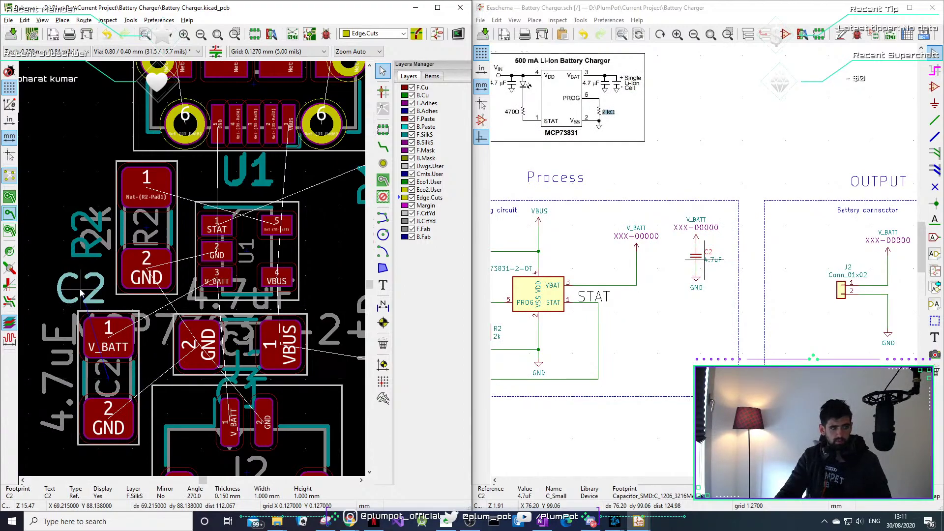
Shift the R2 footprint left, away from U1, and move C2 slightly down and to the left.
left_click(171, 227)
left_click_drag(157, 228, 112, 230)
left_click(161, 399)
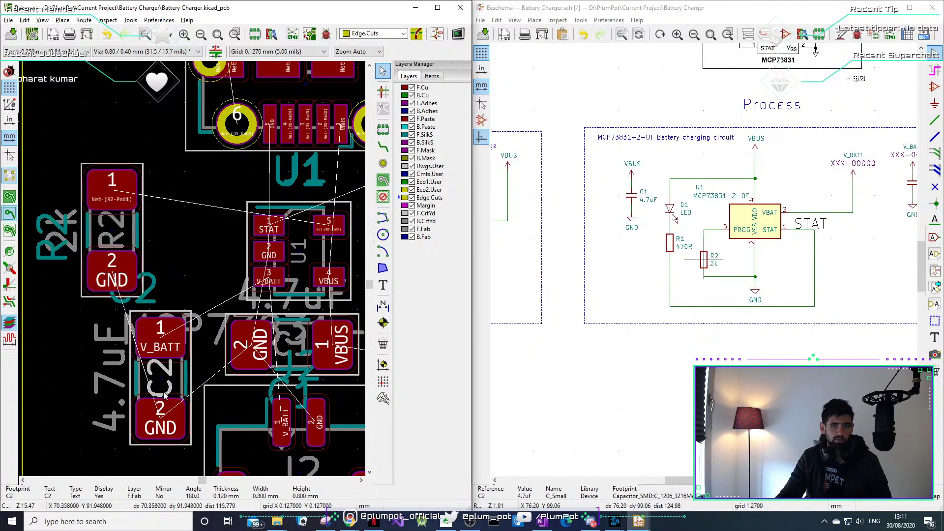
left_click(181, 389)
mouse_move(163, 391)
left_mouse_down()
mouse_move(168, 374)
mouse_move(151, 398)
left_mouse_up()
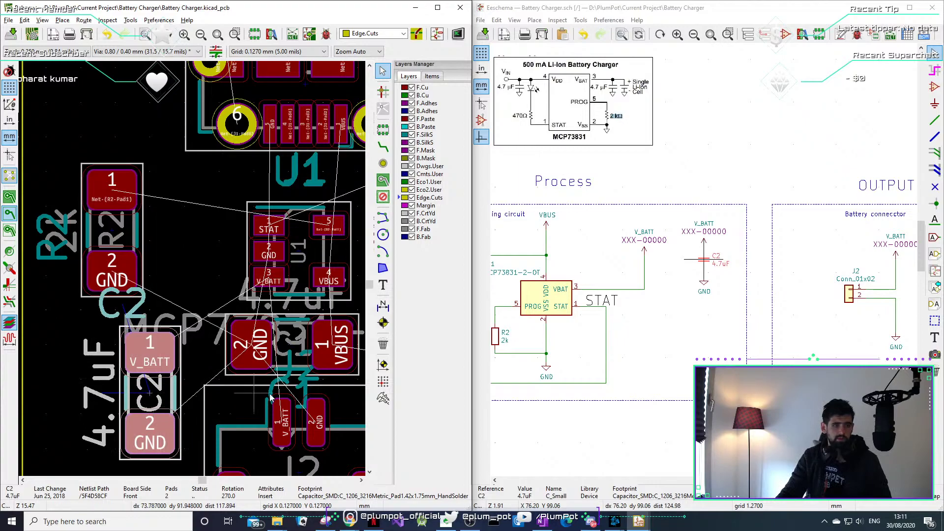
Move the C1 footprint to the right side of U1 and rotate it to 270°.
middle_click_drag(255, 395, 163, 385)
left_click(195, 333)
left_click_drag(255, 317, 153, 332)
key("m")
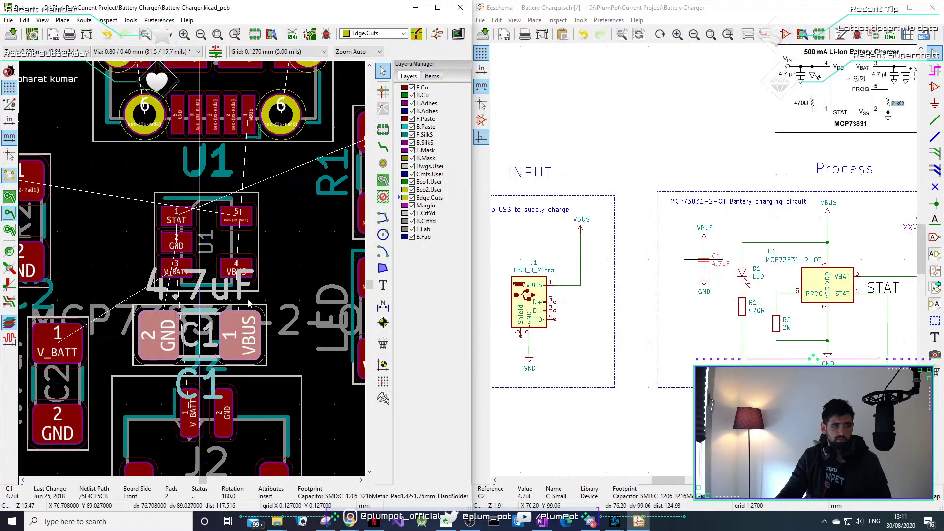
key("r")
left_click(297, 233)
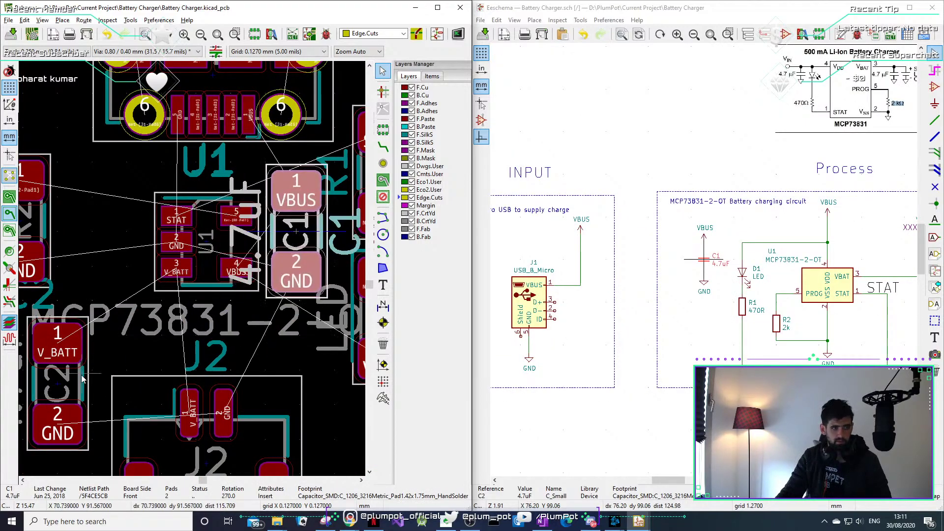
Move the C2 footprint into the gap between U1 and J2 and rotate it to lie horizontally with V_BATT on the left.
left_click(58, 388)
middle_click_drag(59, 389, 64, 389)
left_click_drag(63, 390, 216, 337)
key("r")
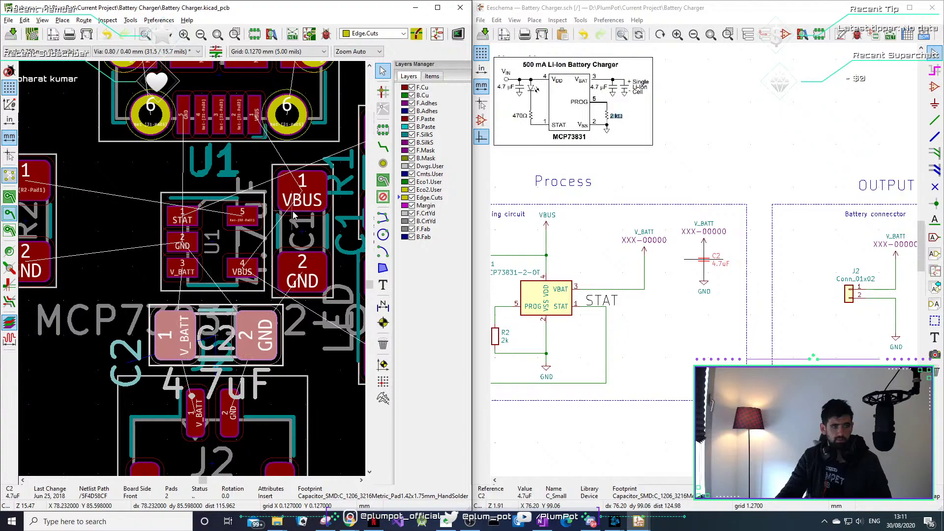
Rotate C1 by 180° so its VBUS pad sits beside U1's VBUS pin, and move its reference text up beside the U1 label.
left_click(303, 225)
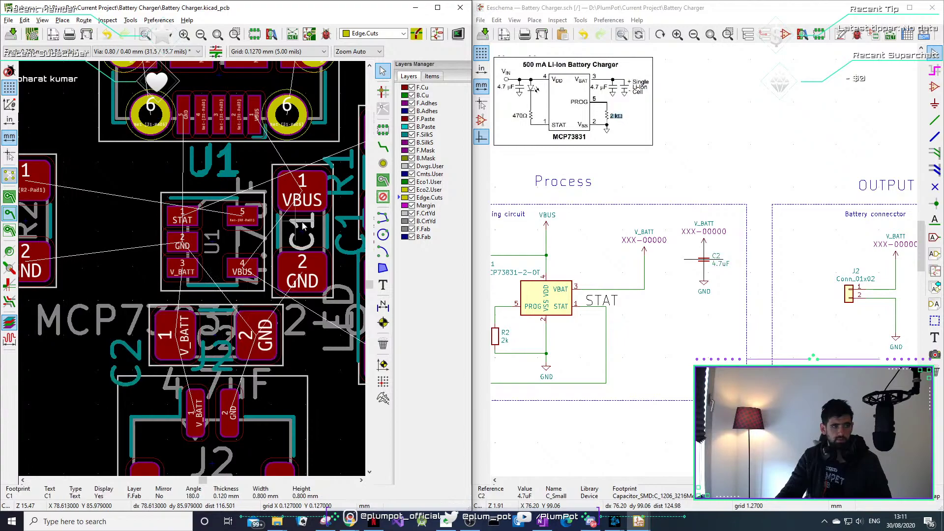
left_click_drag(317, 240, 303, 221)
left_click(320, 240)
key("r")
key("r")
left_click(250, 241)
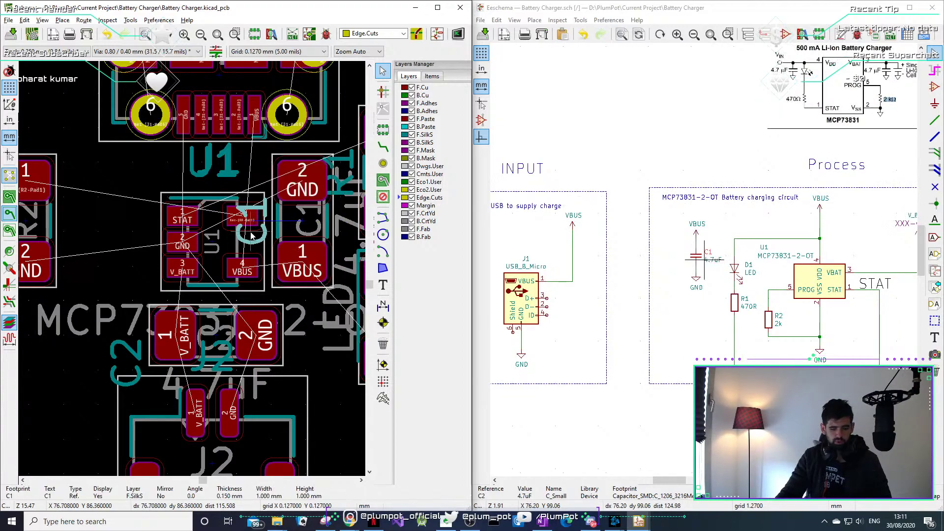
left_click_drag(252, 238, 256, 168)
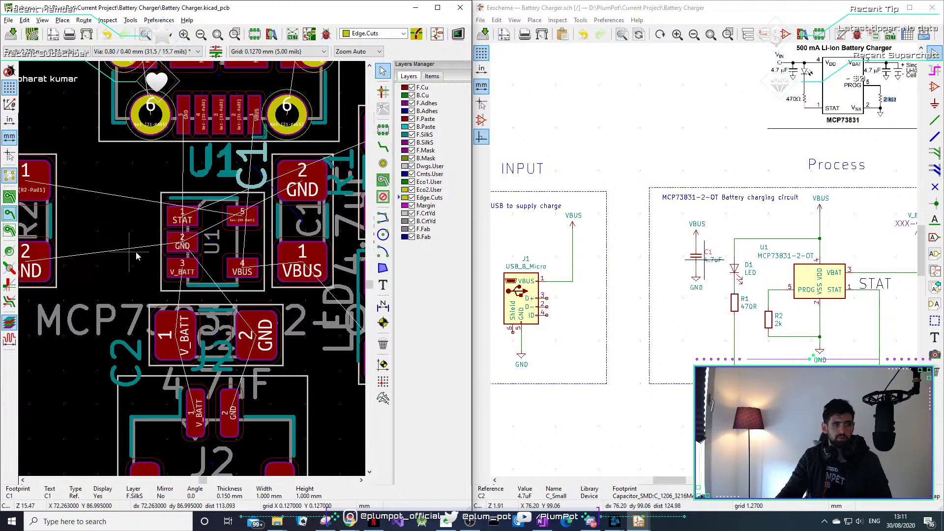
Move the R2 footprint back close to the left side of U1 and nudge R1 down closer to D1.
middle_click_drag(128, 241, 201, 250)
left_click(98, 235)
left_click_drag(98, 235, 191, 236)
scroll(299, 240, "down", 1)
middle_click_drag(307, 281, 215, 287)
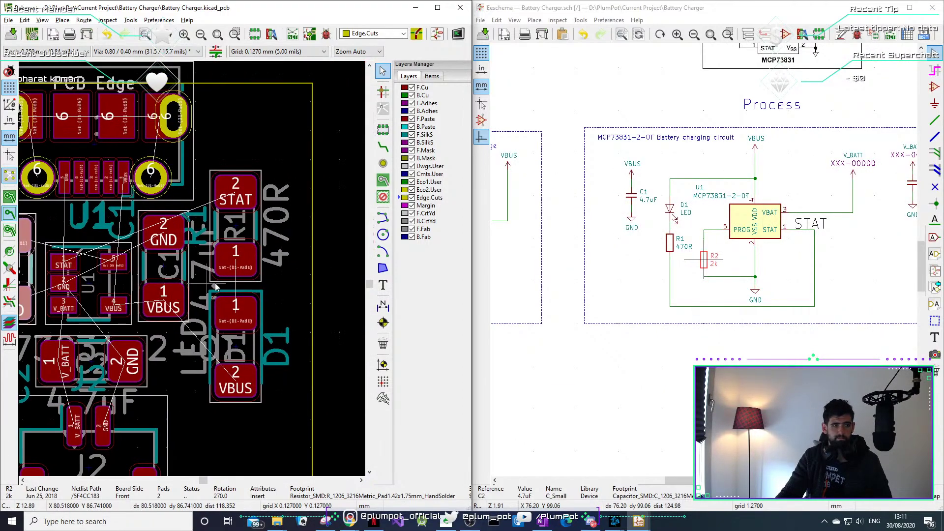
left_click(257, 238)
middle_click_drag(256, 238, 312, 196)
mouse_move(312, 197)
left_mouse_down()
mouse_move(237, 199)
mouse_move(307, 191)
mouse_move(317, 195)
mouse_move(300, 197)
mouse_move(316, 201)
left_mouse_up()
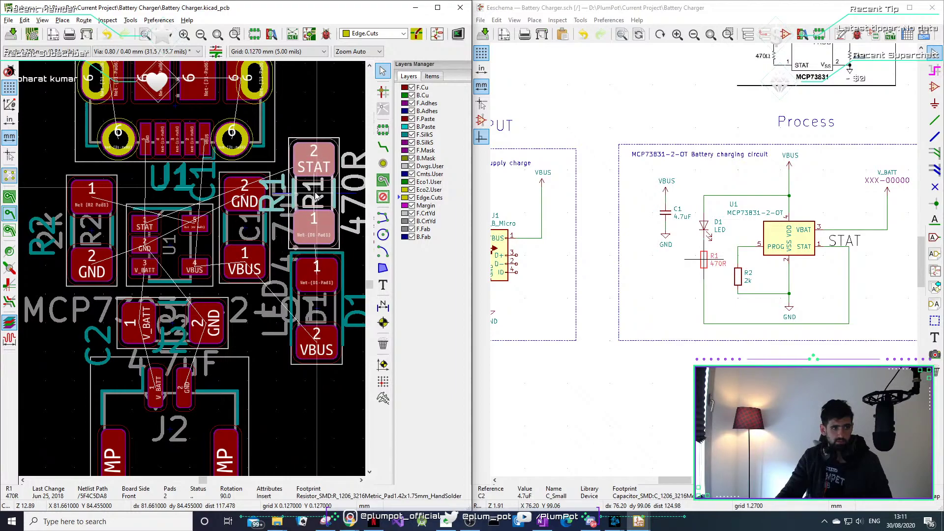
Inspect the component placement on the board from several angles in the 3D viewer, and close it.
scroll(277, 300, "down", 3)
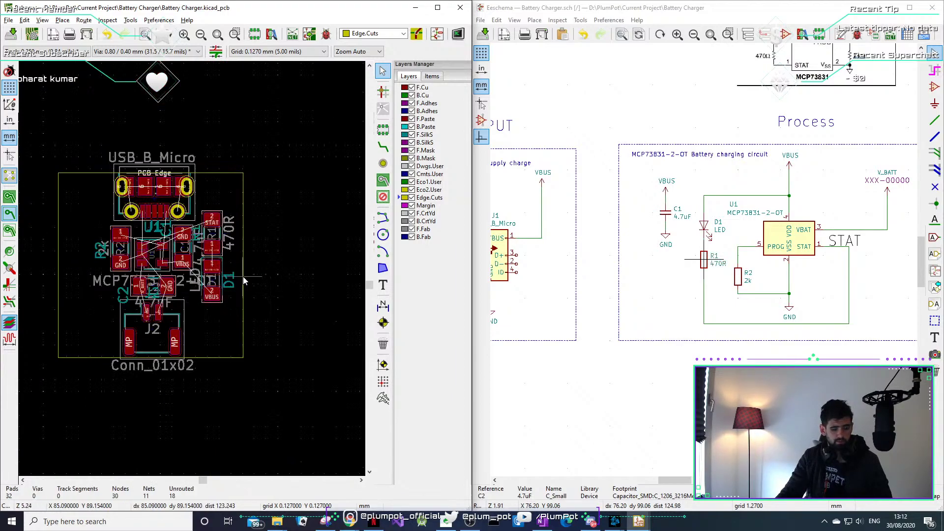
key("alt+3")
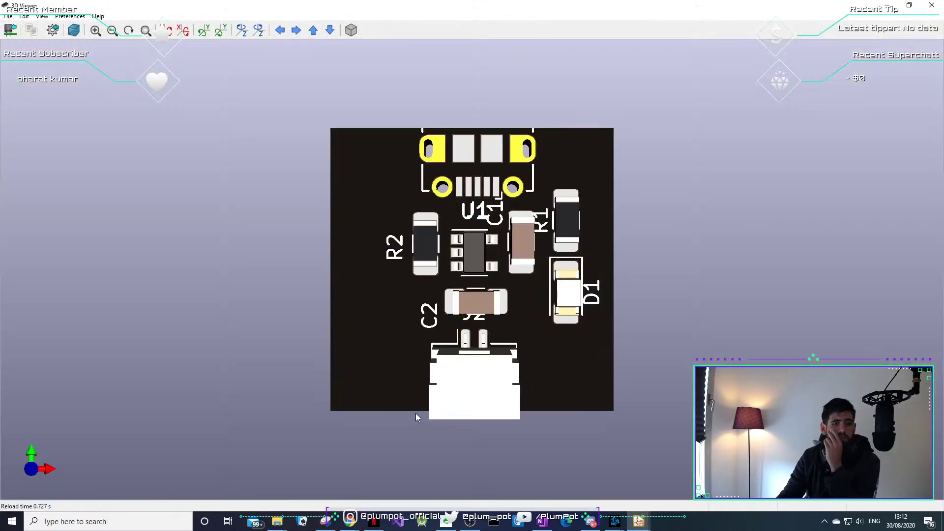
left_click_drag(417, 414, 581, 383)
left_click_drag(578, 337, 490, 320)
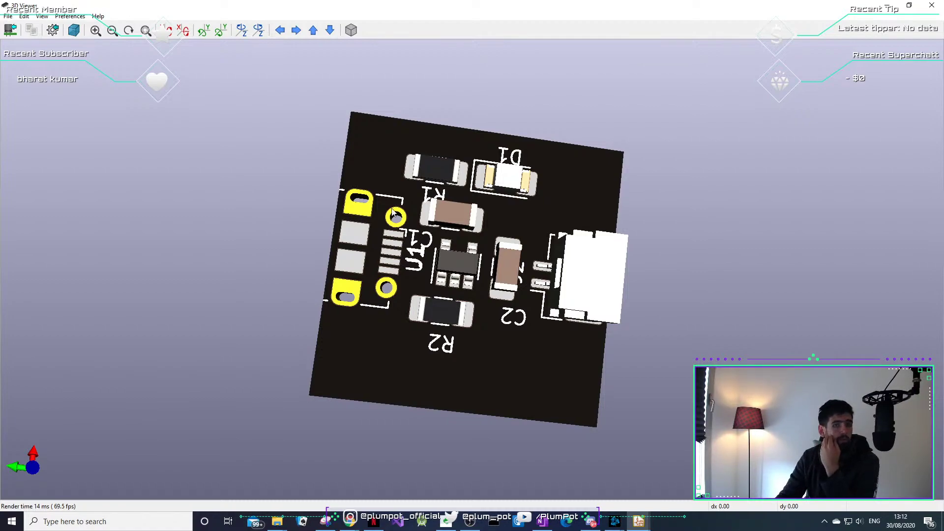
left_click(931, 6)
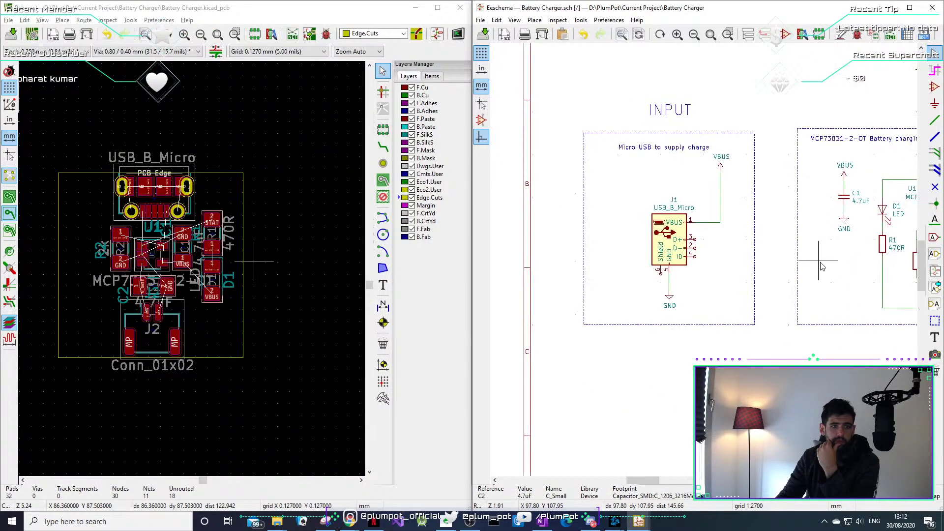
Open the Molex datasheet page linked in the symbol properties of USB connector J1.
left_click(676, 239)
double_click(676, 240)
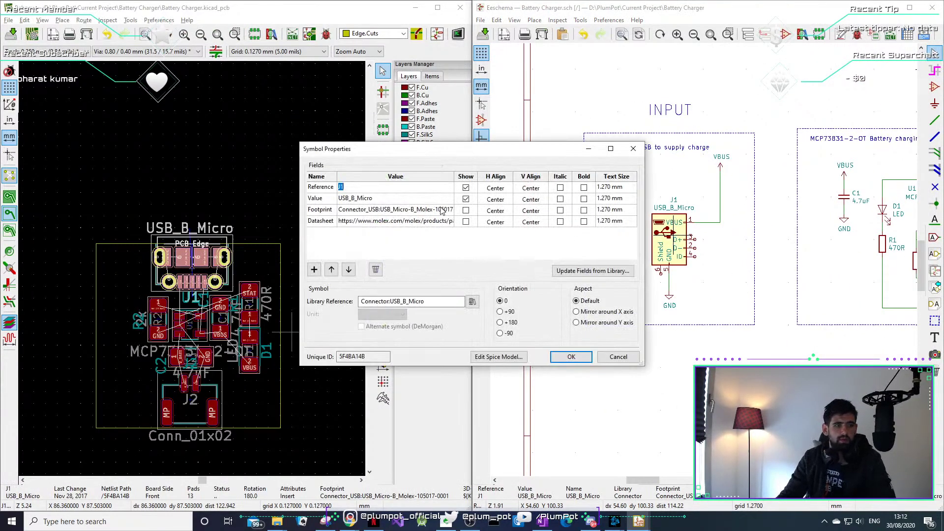
left_click(451, 224)
left_click(449, 221)
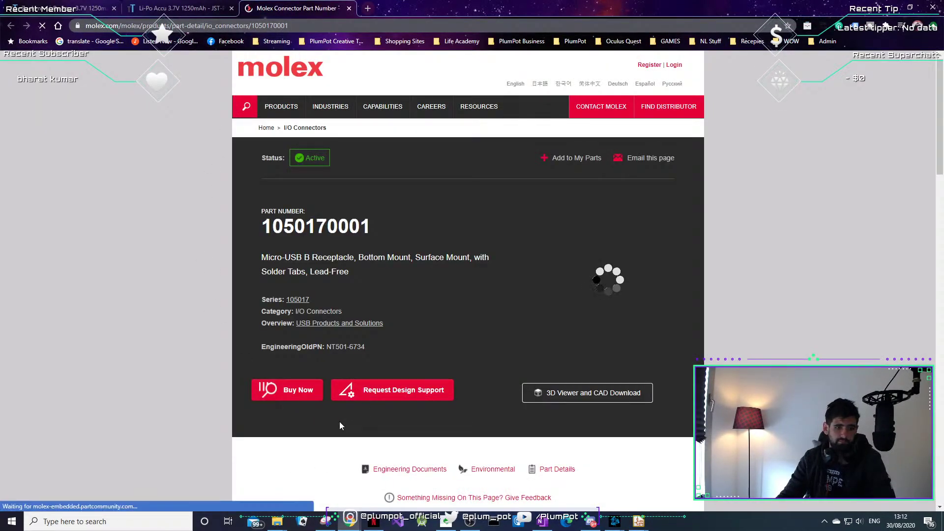
scroll(584, 408, "down", 2)
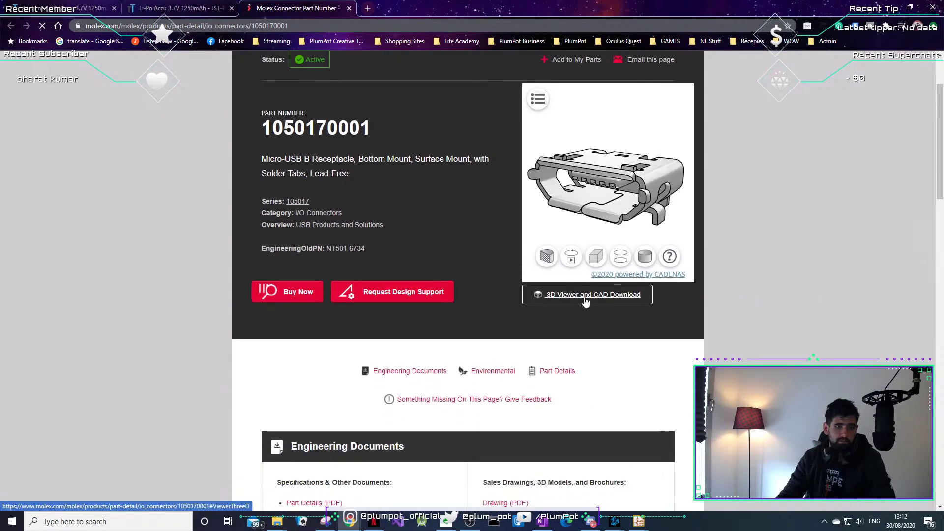
left_click(585, 298)
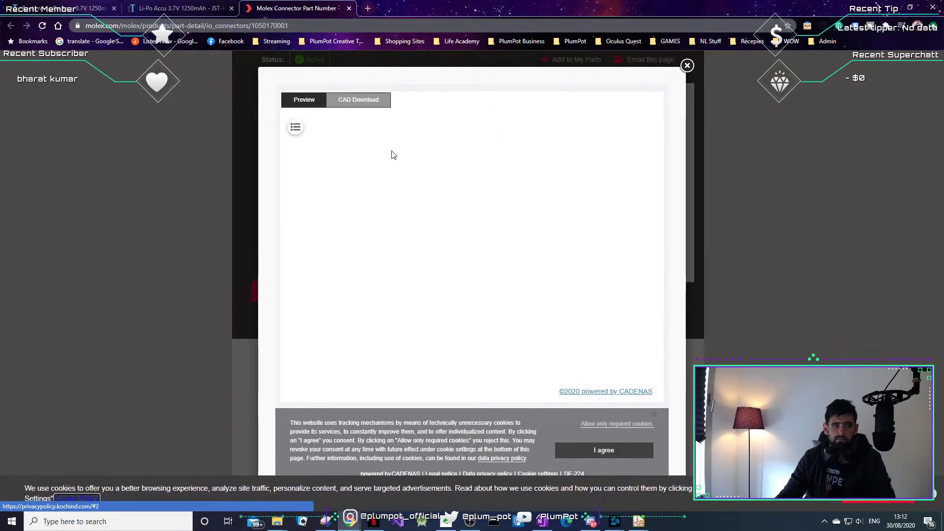
left_click(361, 107)
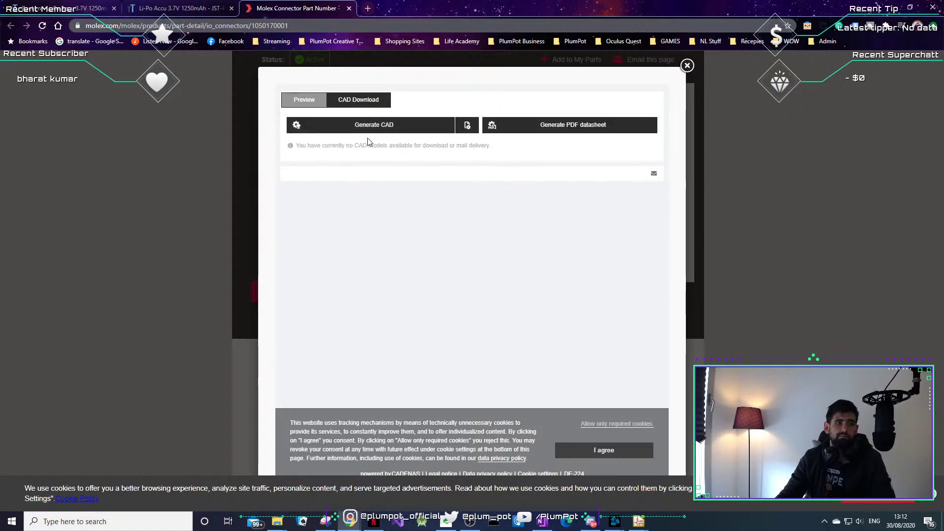
left_click(629, 451)
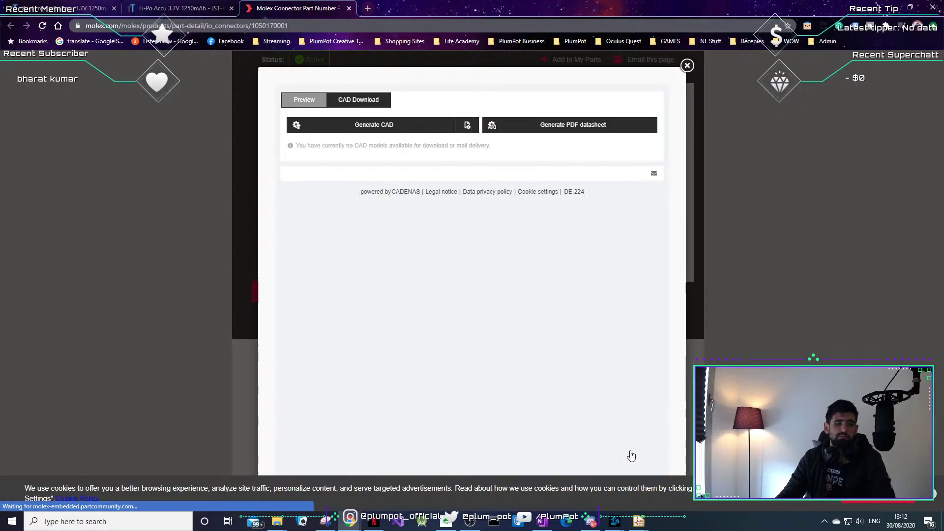
left_click(412, 125)
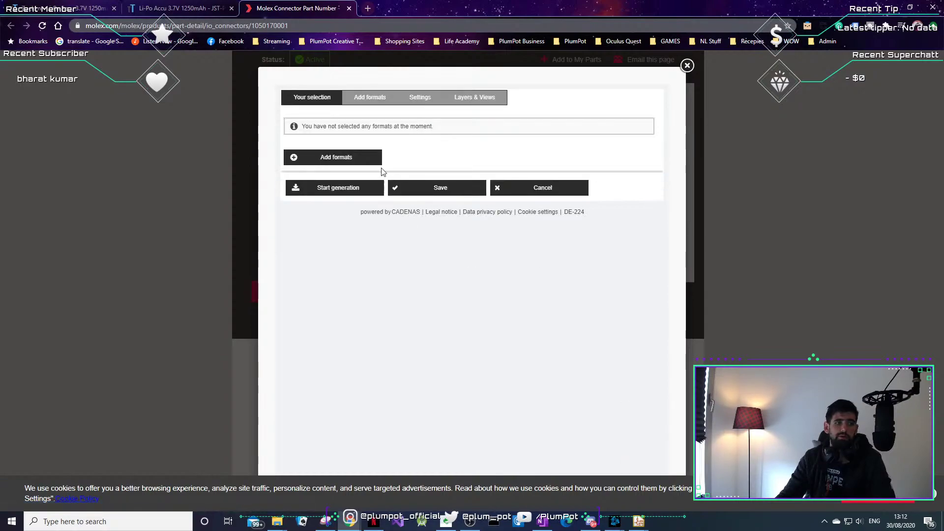
left_click(348, 158)
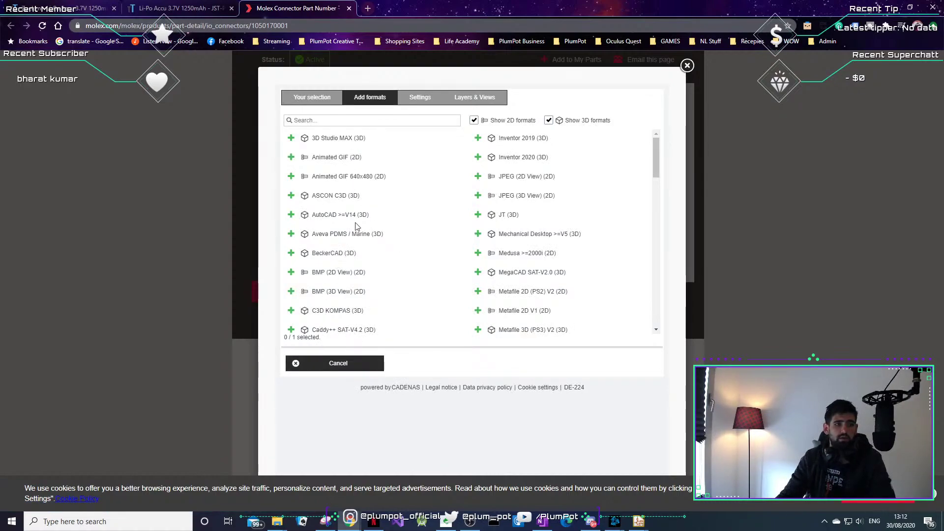
scroll(506, 196, "down", 8)
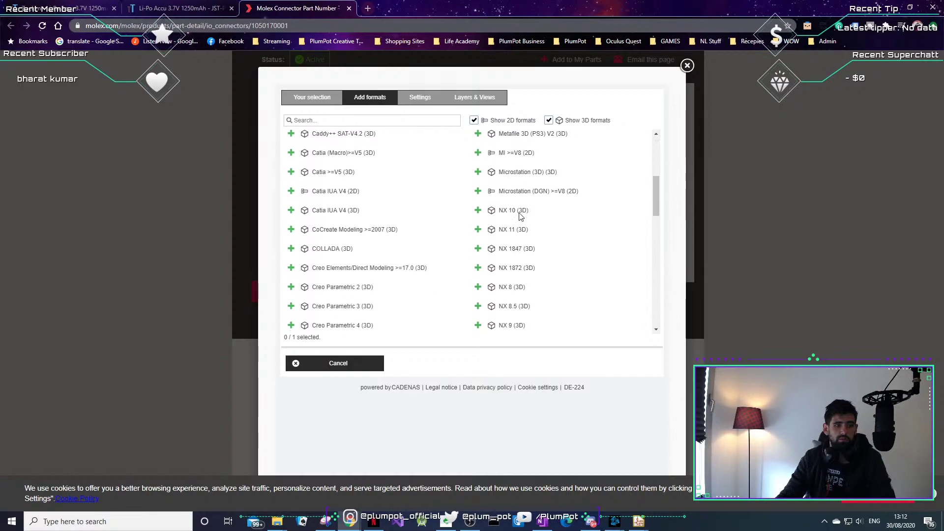
scroll(519, 223, "down", 4)
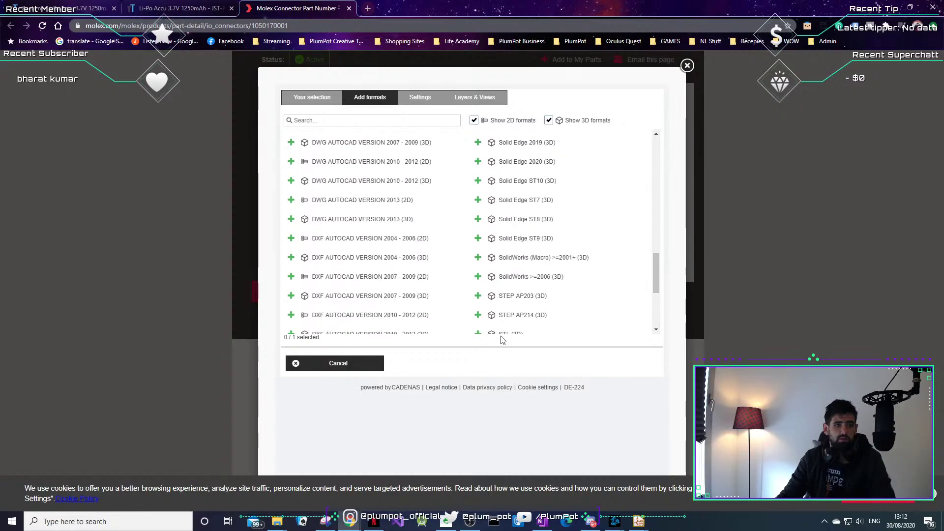
left_click(508, 316)
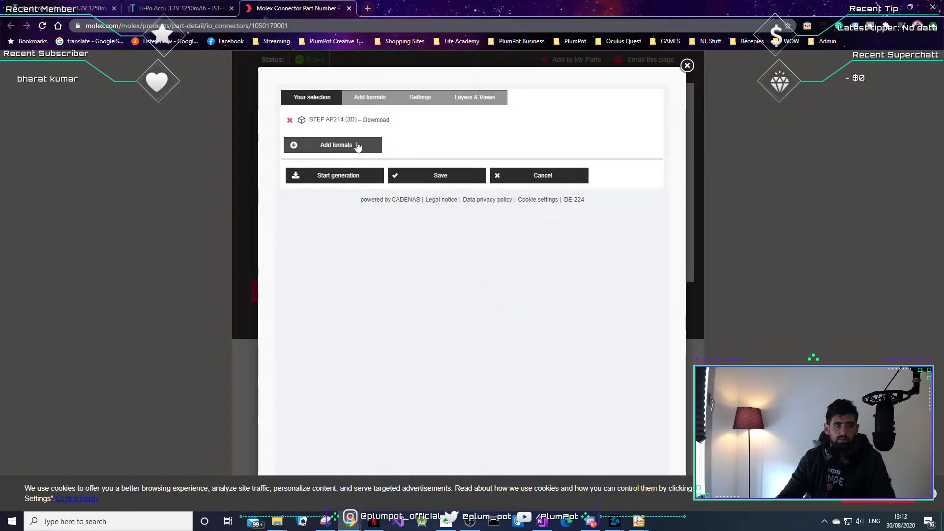
left_click(346, 180)
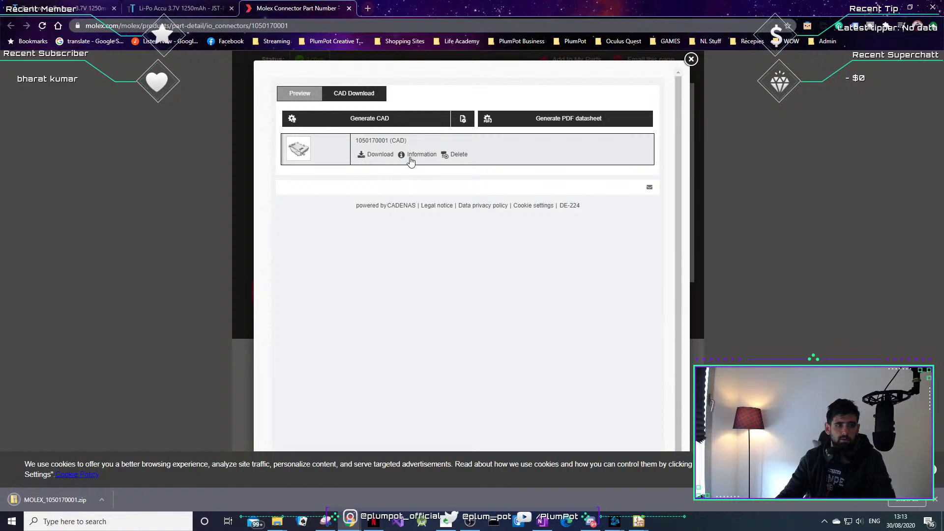
left_click(386, 156)
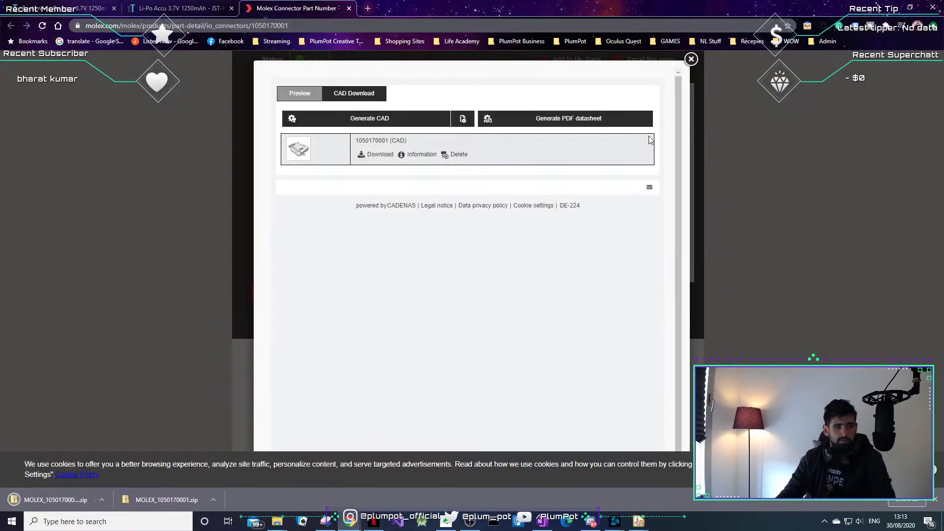
Close the connector's CAD viewer and switch back to the KiCad board layout, minimizing the browser and the Symbol Properties dialog.
left_click(690, 60)
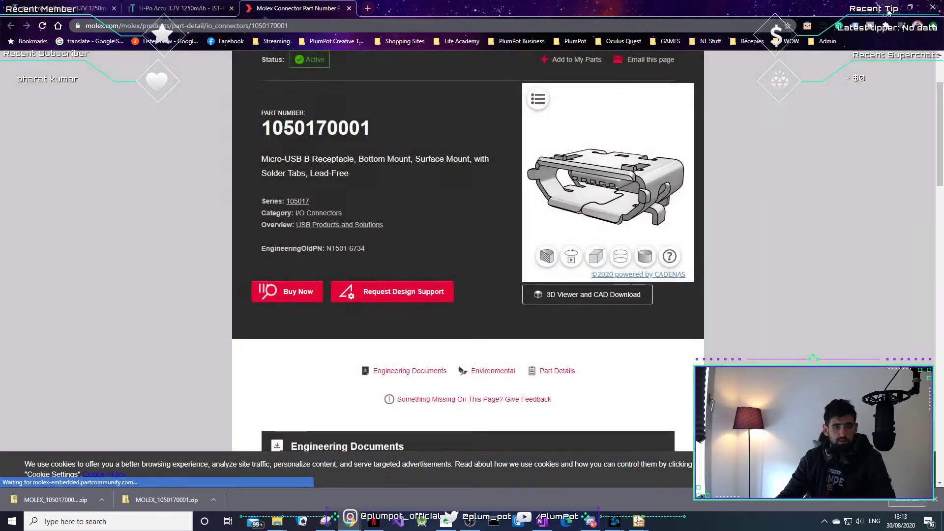
left_click(888, 8)
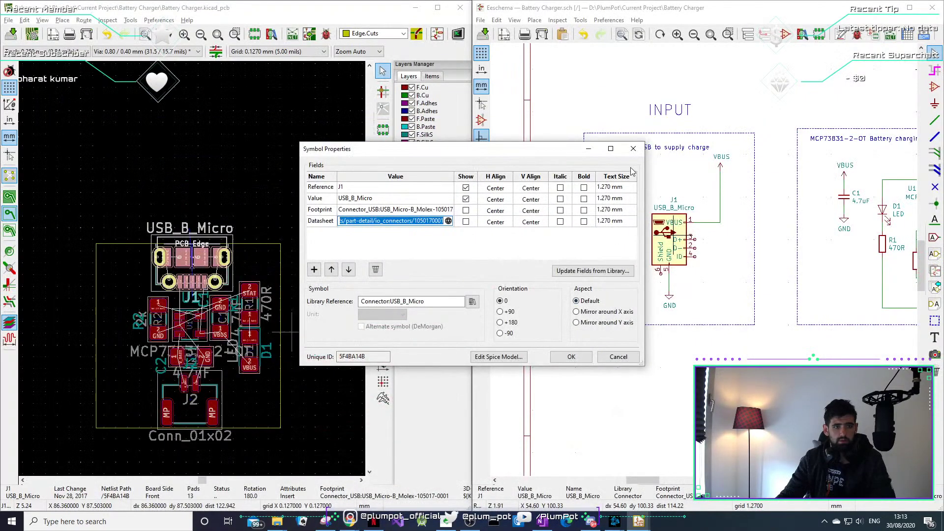
left_click(588, 149)
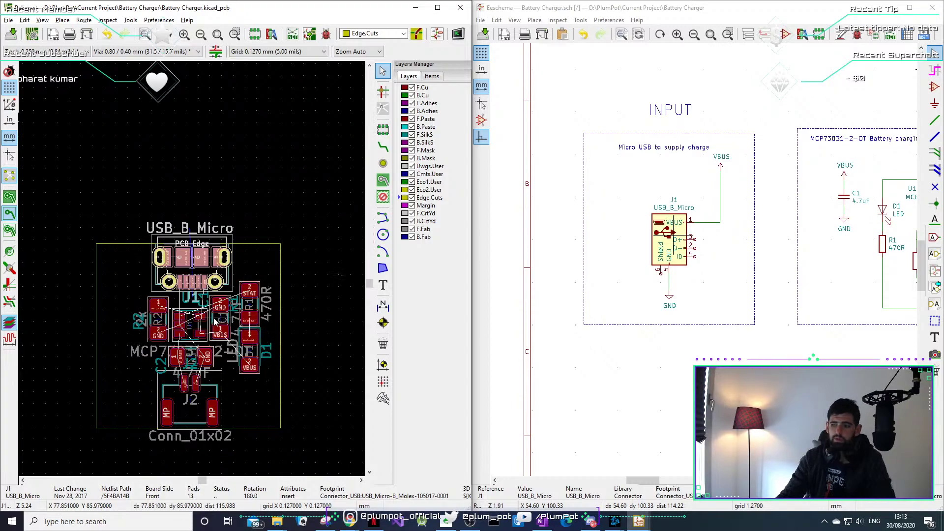
Examine the component placement and unrouted connections around U1, C1, R1 and D1 on the board.
scroll(215, 320, "up", 4)
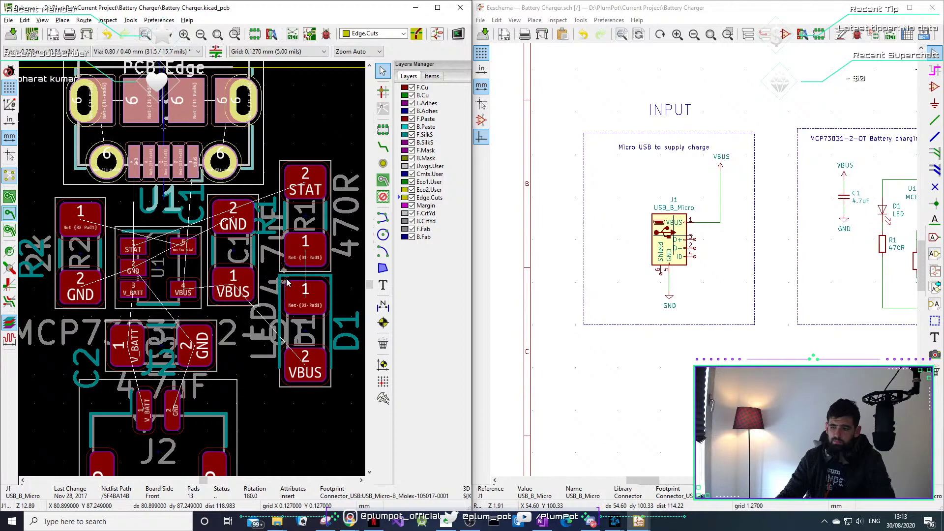
scroll(287, 282, "down", 2)
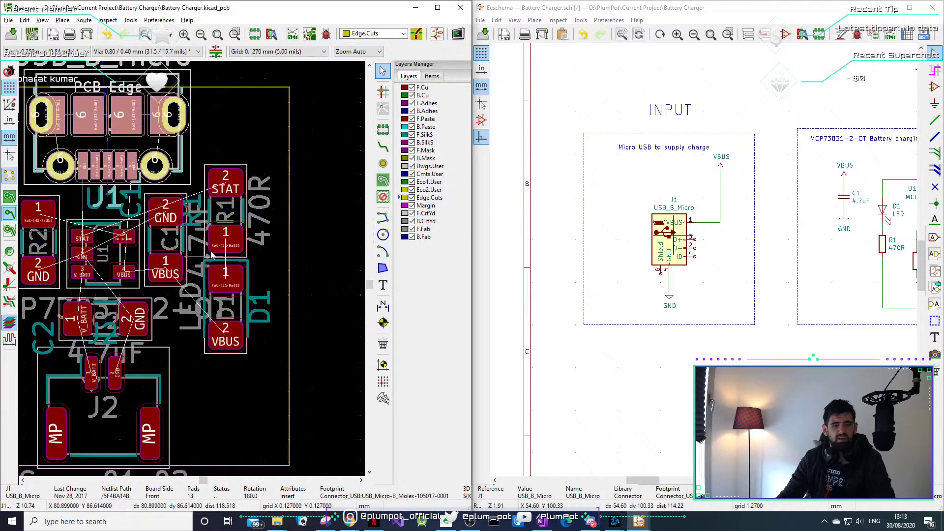
middle_click_drag(310, 204, 269, 209)
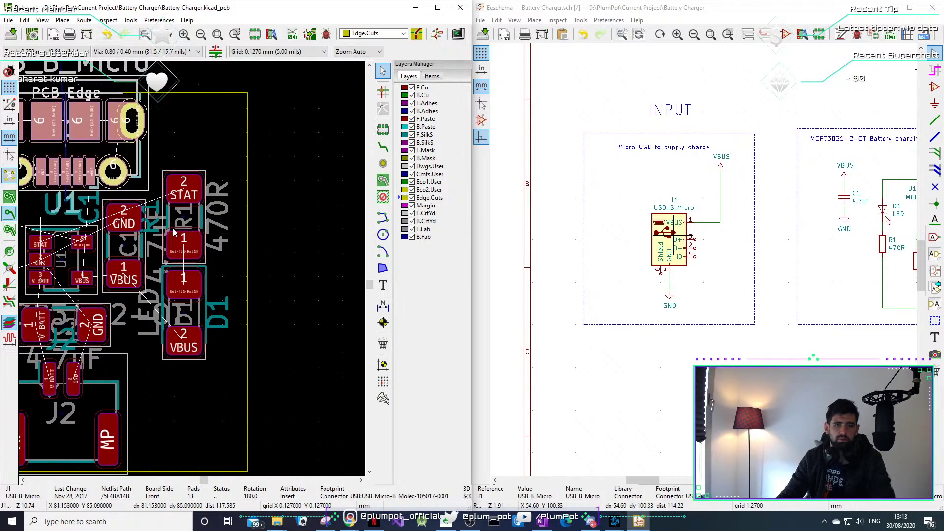
middle_click_drag(195, 216, 184, 217)
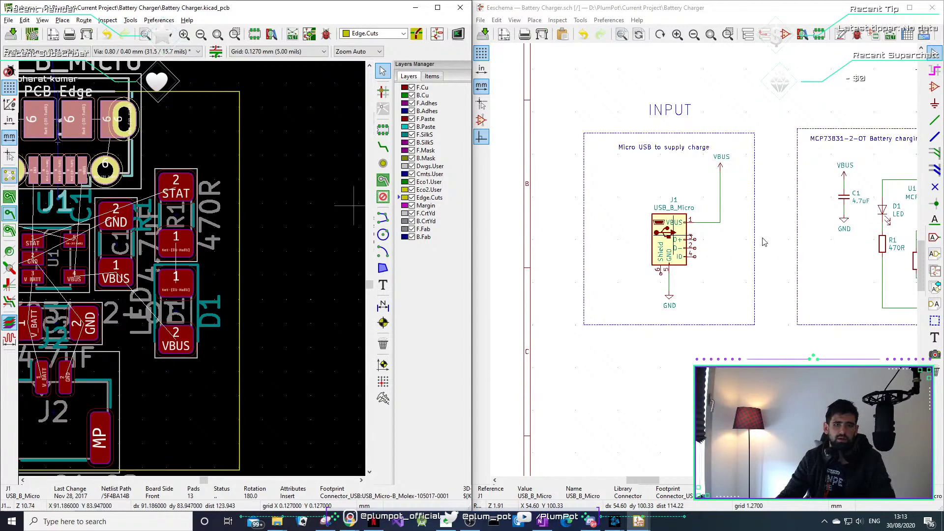
left_click(889, 227)
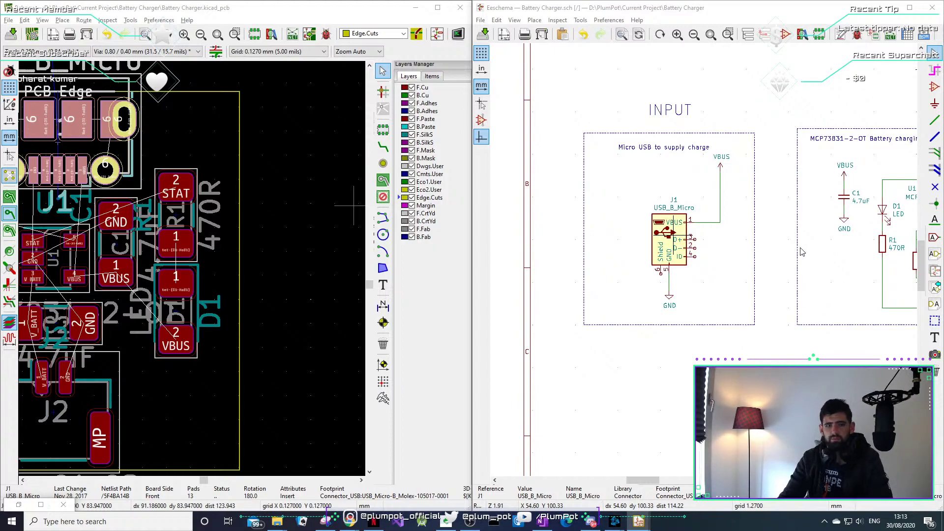
scroll(195, 266, "up", 2)
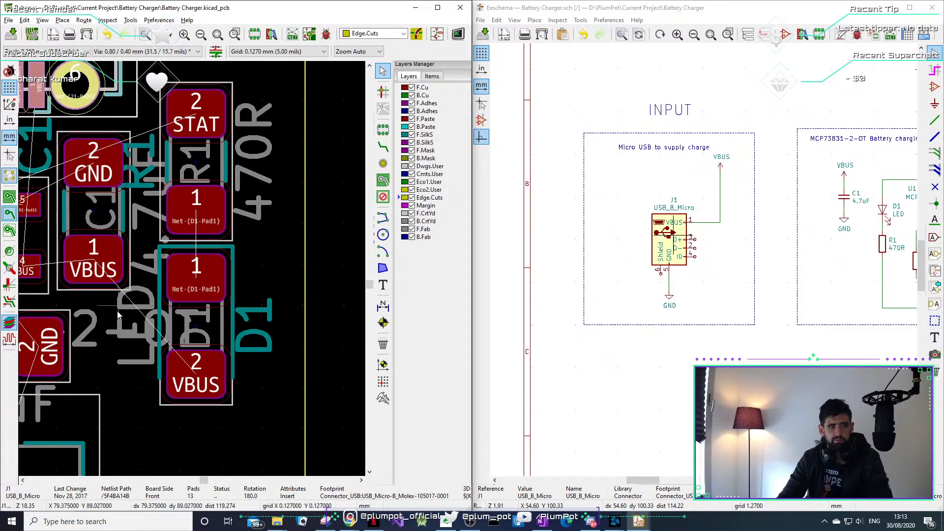
middle_click_drag(123, 328, 239, 320)
middle_click_drag(123, 308, 149, 308)
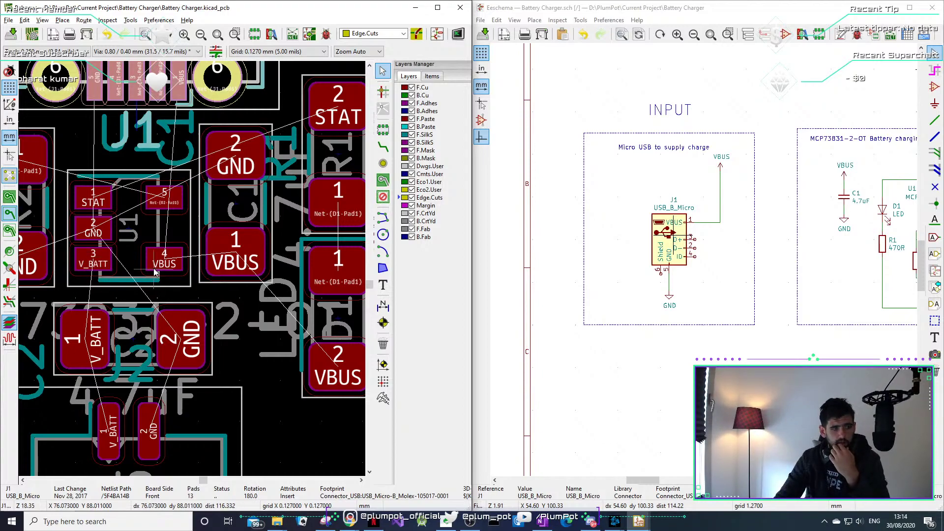
Move capacitor C1 slightly down so its VBUS pad lines up with the VBUS pad of U1.
mouse_move(234, 254)
middle_mouse_down()
mouse_move(267, 251)
mouse_move(243, 245)
middle_mouse_up()
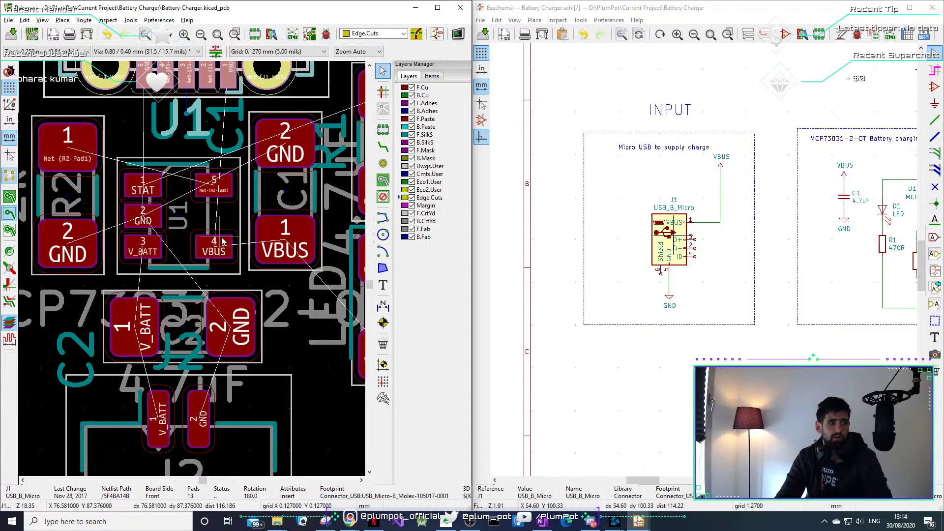
left_click(273, 204)
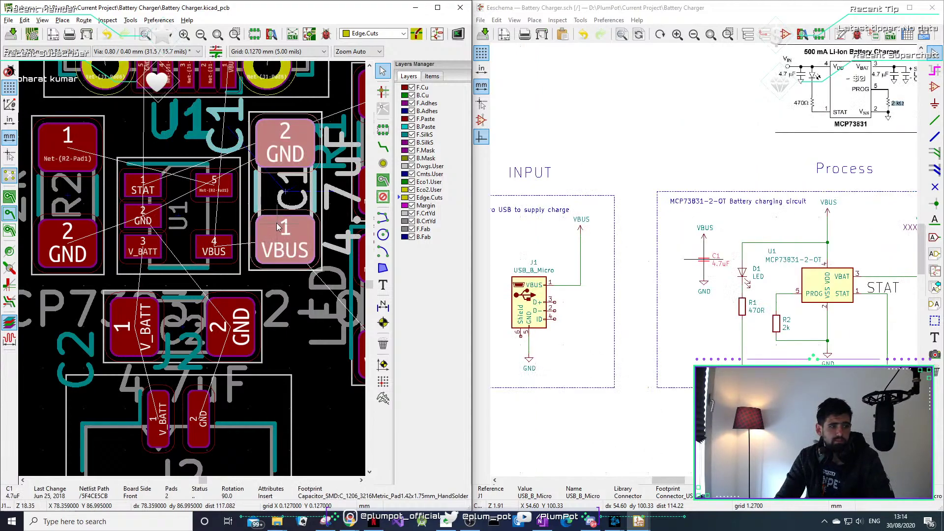
left_click_drag(274, 204, 285, 202)
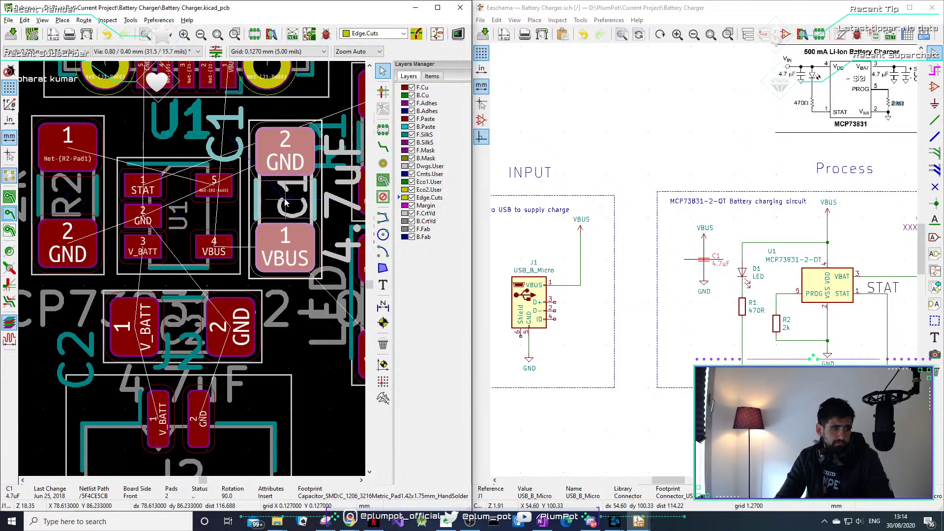
scroll(278, 210, "down", 3)
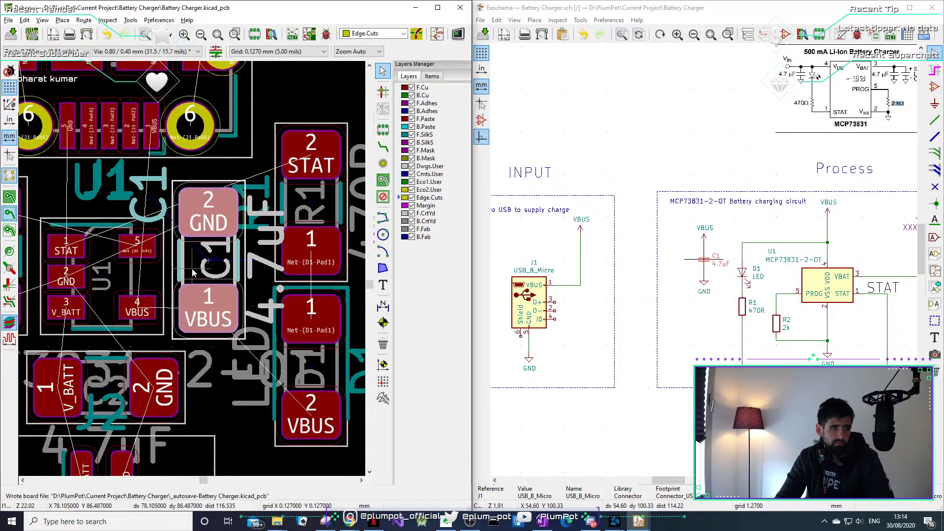
scroll(192, 272, "up", 3)
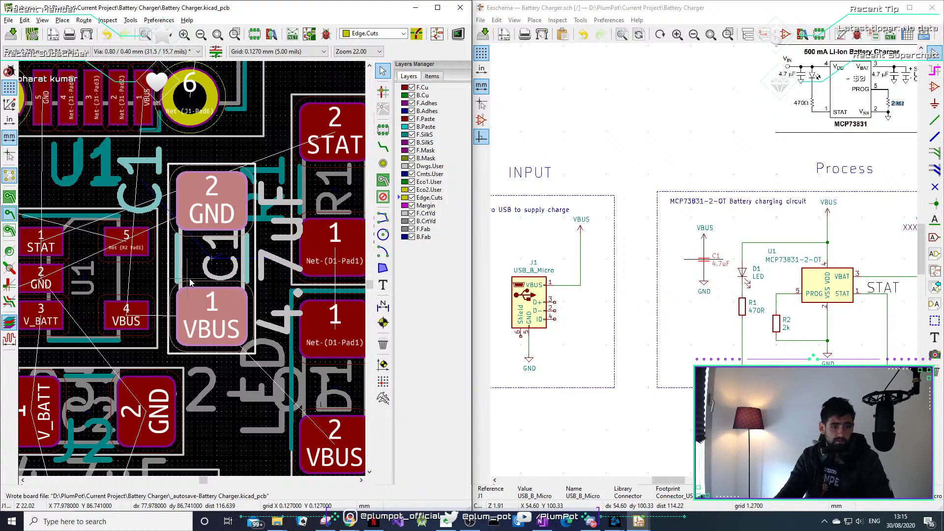
scroll(192, 273, "down", 1)
scroll(191, 268, "up", 1)
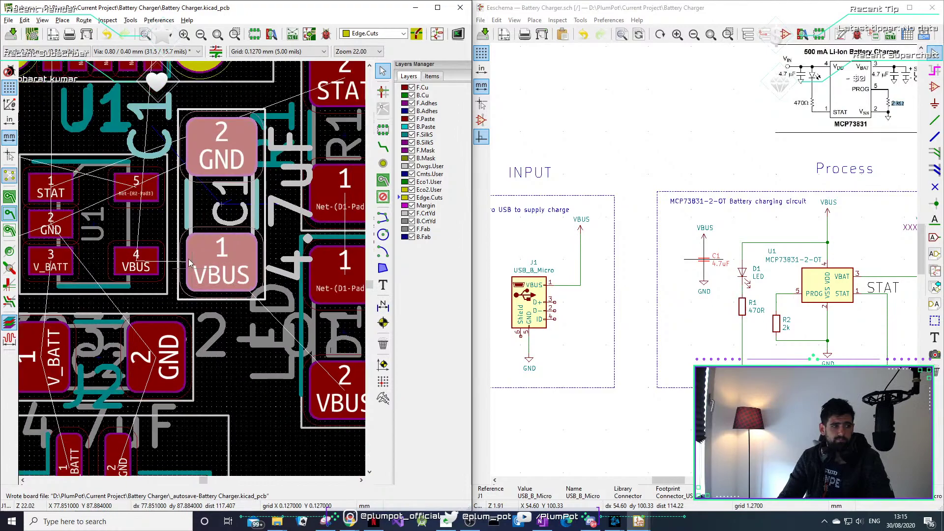
Move the U1 reference text left, off the J1 reference, to just above the upper-left part of the U1 footprint.
middle_click_drag(86, 143, 278, 202)
left_click(282, 204)
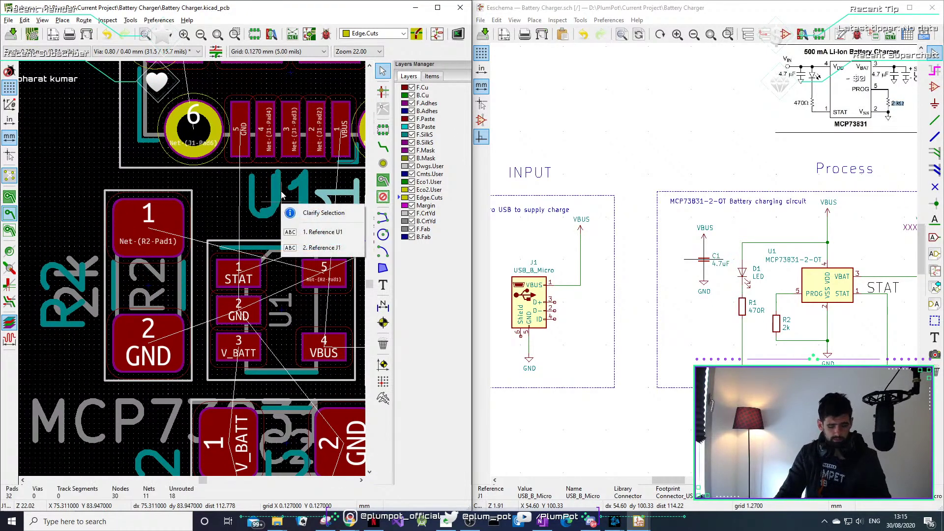
left_click(258, 190)
left_click(242, 198)
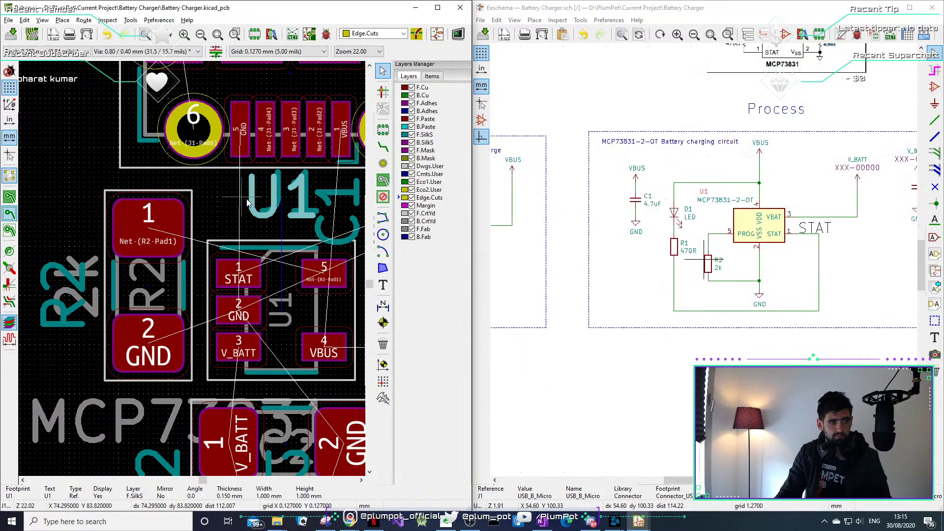
key("m")
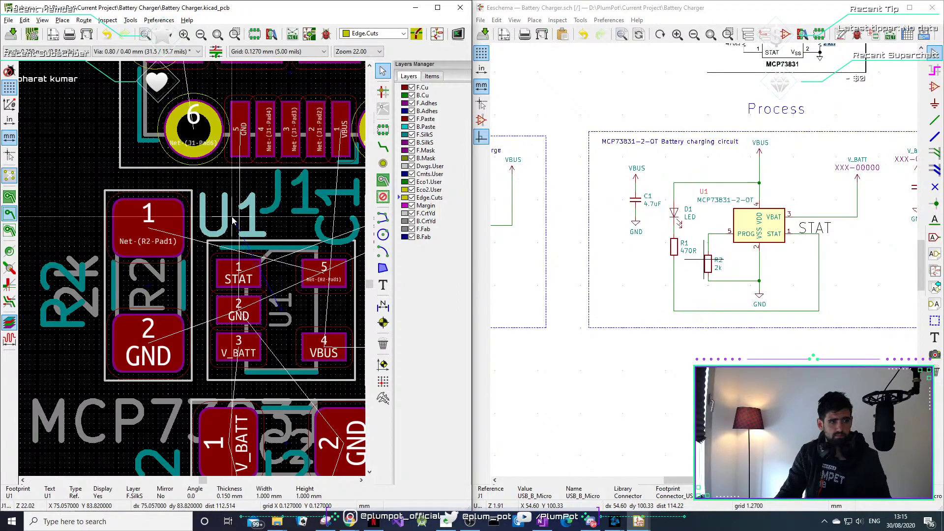
left_click(232, 217)
Move the J1 reference text out from above U1 to beside the lower-left edge of the micro USB connector.
left_click(275, 199)
key("m")
scroll(290, 192, "down", 4)
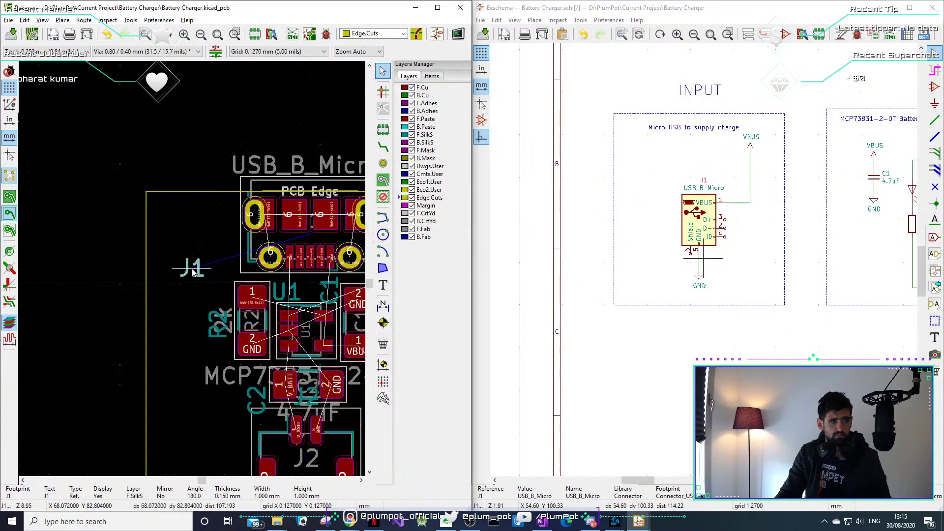
scroll(191, 268, "up", 3)
middle_click_drag(222, 261, 60, 281)
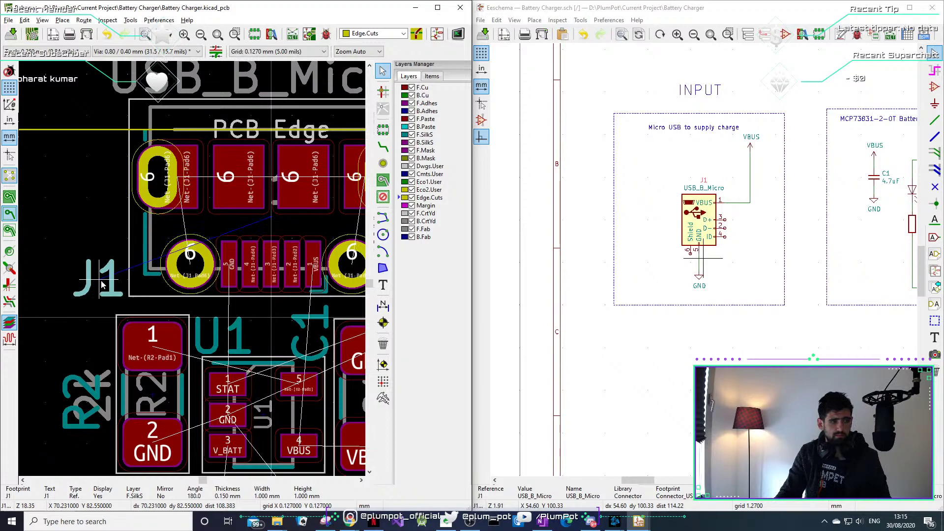
left_click(100, 279)
scroll(199, 288, "down", 2)
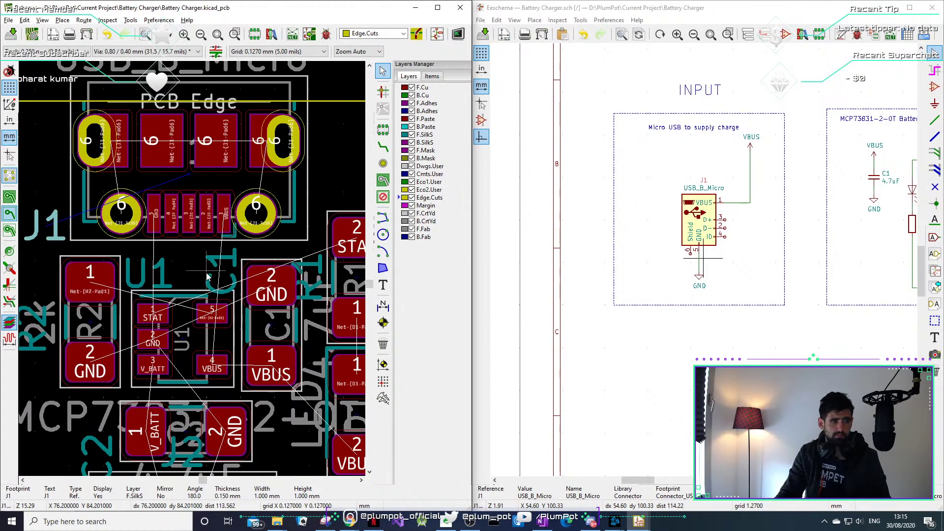
left_click(55, 224)
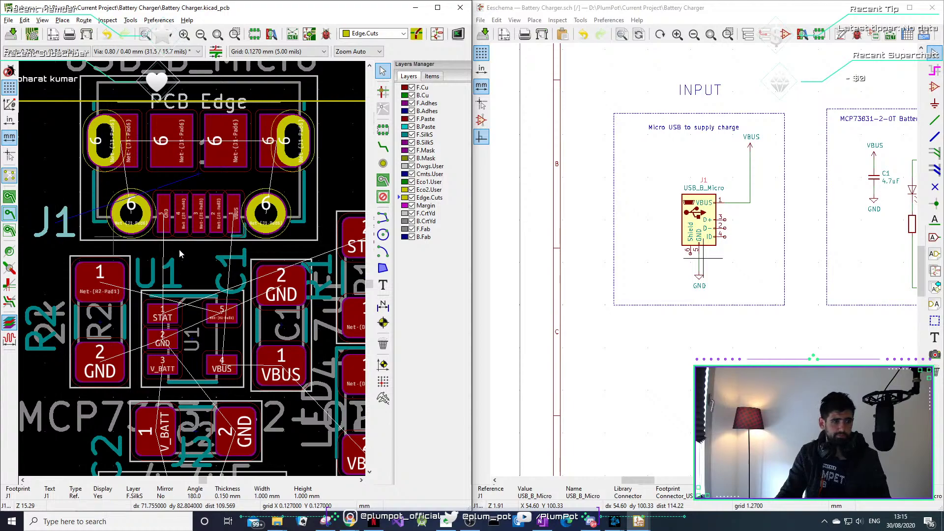
Rotate the C1 reference text to horizontal and place it above resistor R1's STAT pad.
left_click(233, 272)
key("m")
scroll(233, 272, "down", 2)
scroll(206, 258, "up", 5)
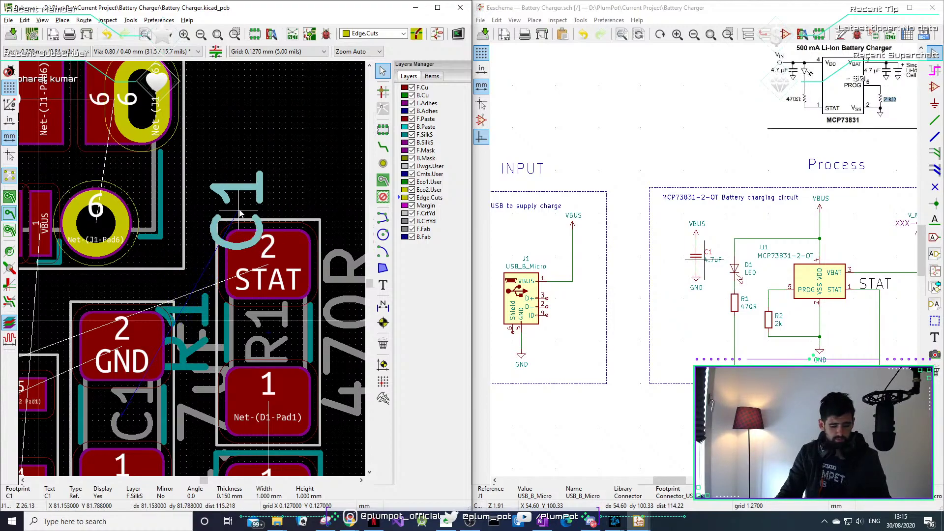
key("r")
left_click(250, 180)
Move the R1 reference text off the C1 footprint to the outer side of resistor R1, over its 470R value.
left_click(189, 346)
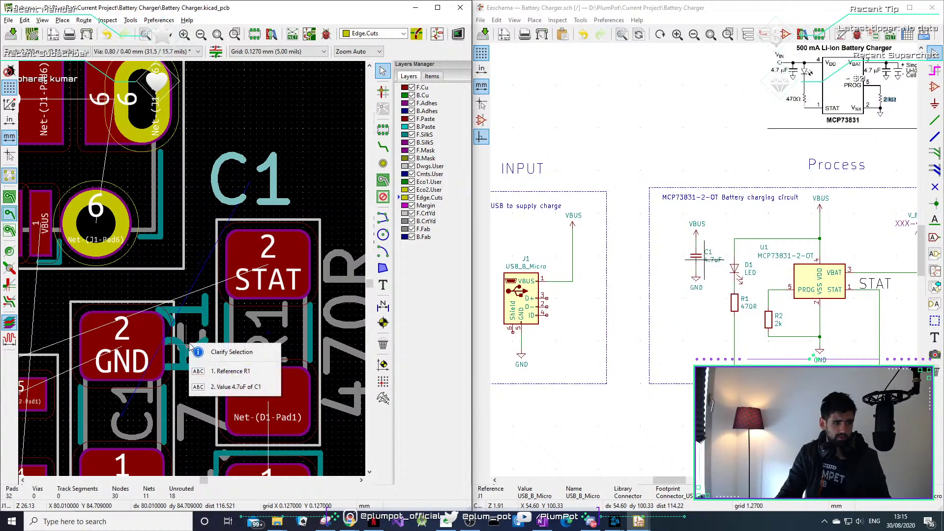
left_click(189, 328)
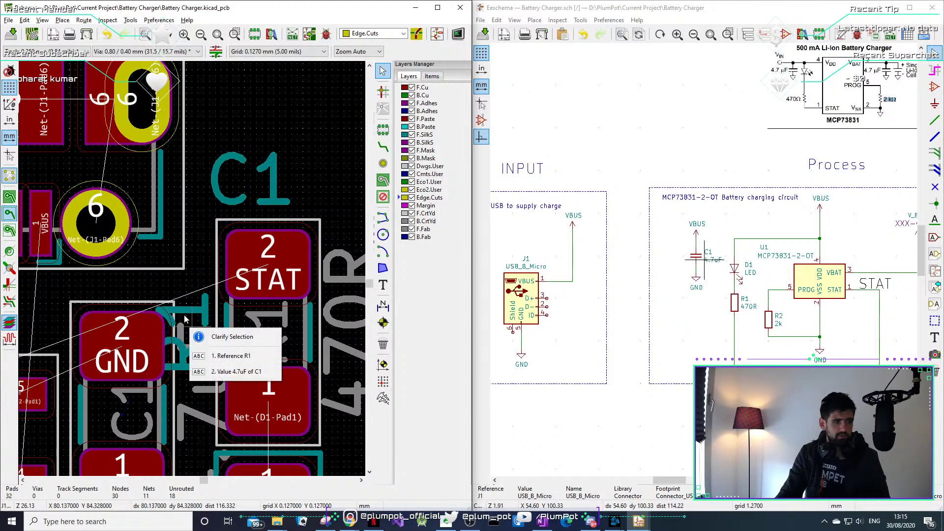
left_click(185, 316)
left_click(191, 316)
left_click(231, 344)
key("m")
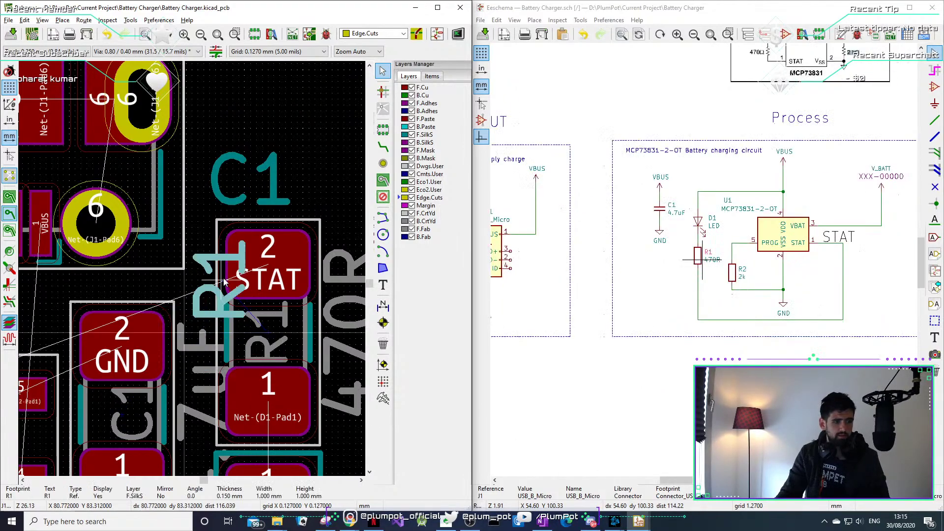
scroll(223, 290, "down", 3)
scroll(224, 290, "up", 5)
scroll(224, 290, "down", 2)
scroll(226, 288, "up", 1)
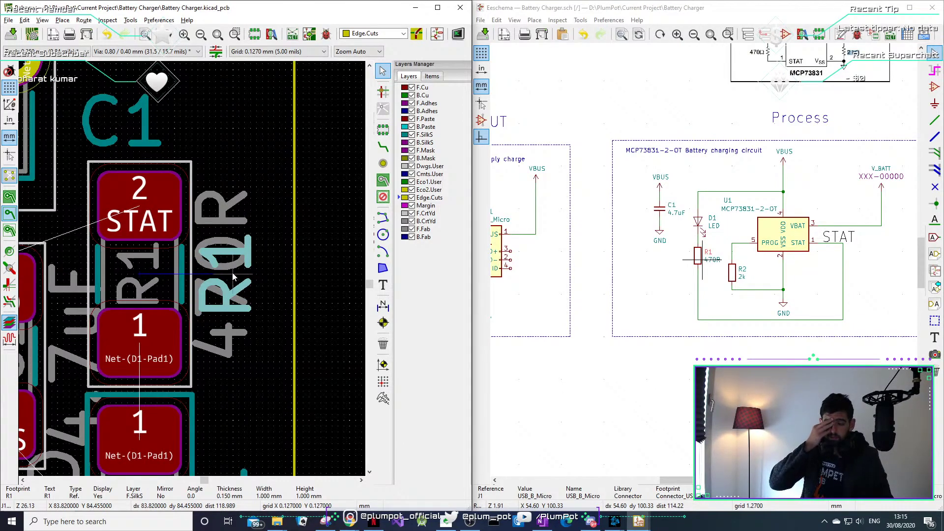
left_click(233, 275)
left_click(240, 317)
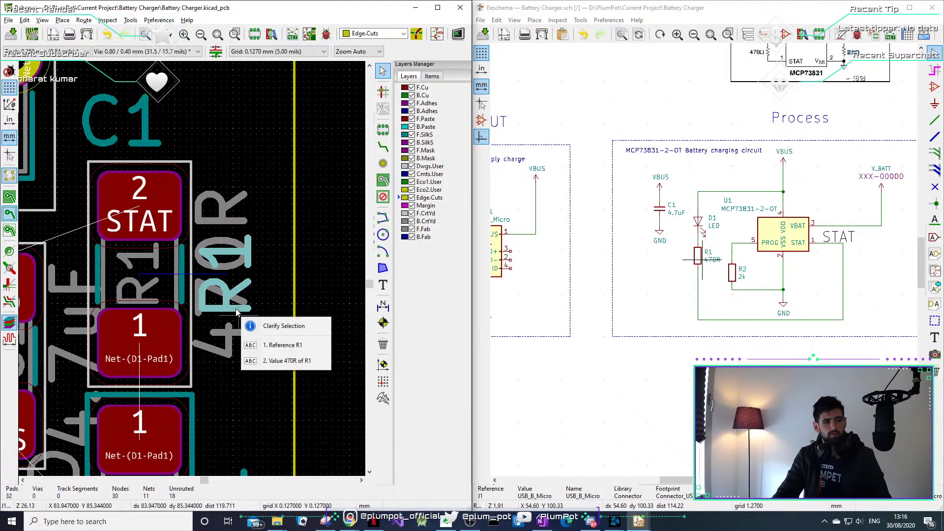
left_click(234, 306)
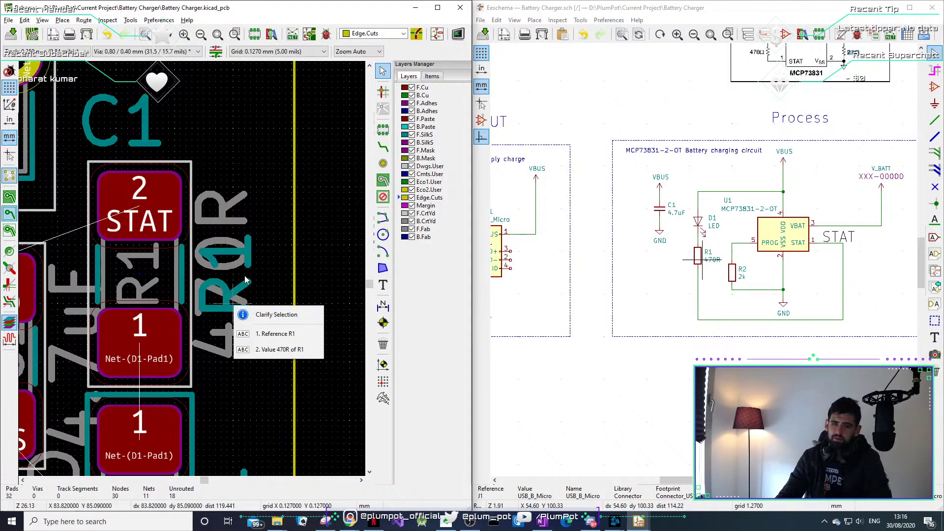
left_click(251, 293)
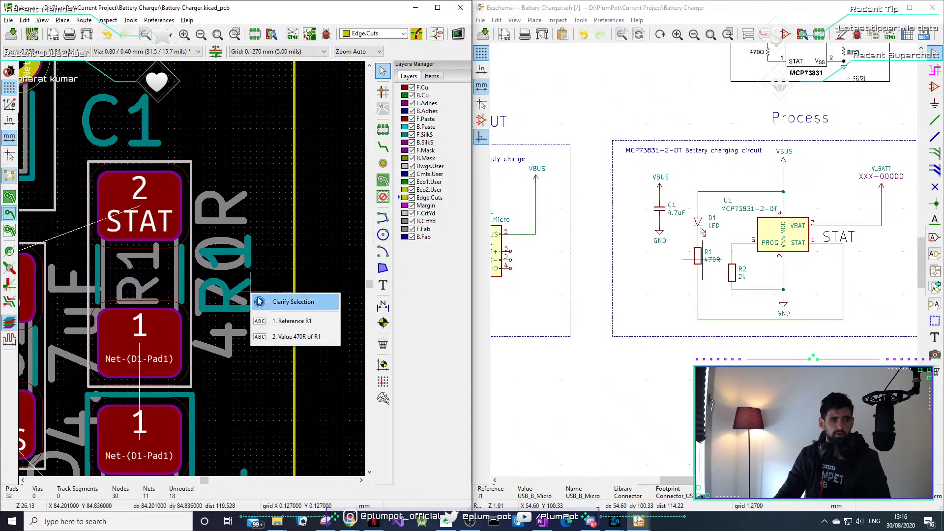
left_click(256, 300)
left_click(238, 264)
left_click(233, 263)
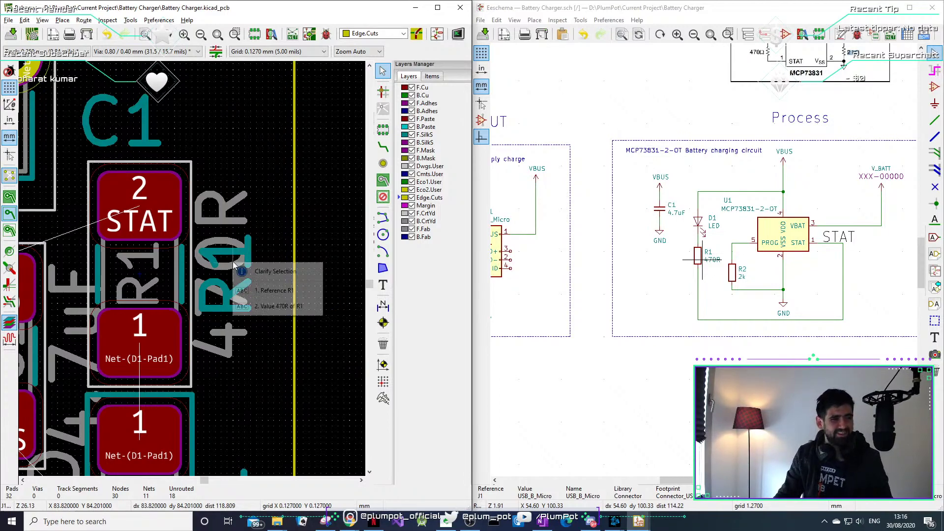
left_click(244, 252)
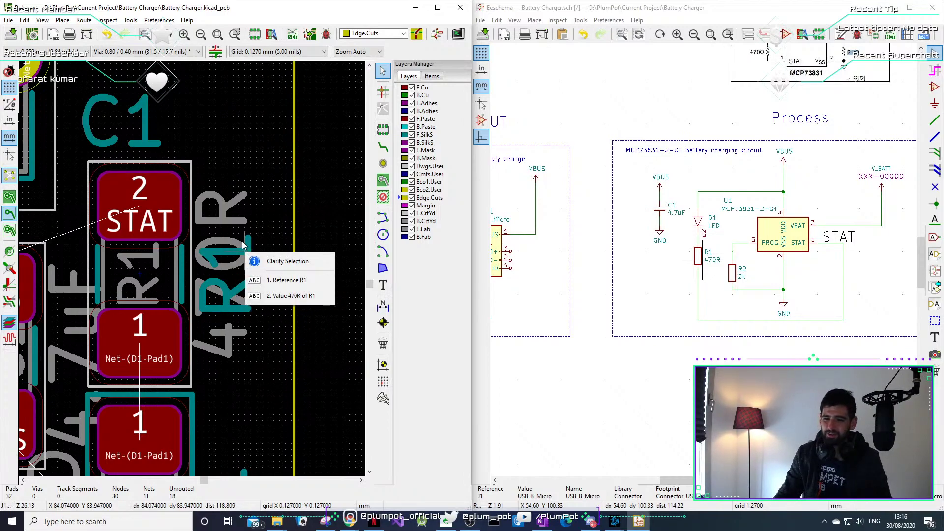
left_click(245, 241)
left_click(249, 233)
left_click(260, 207)
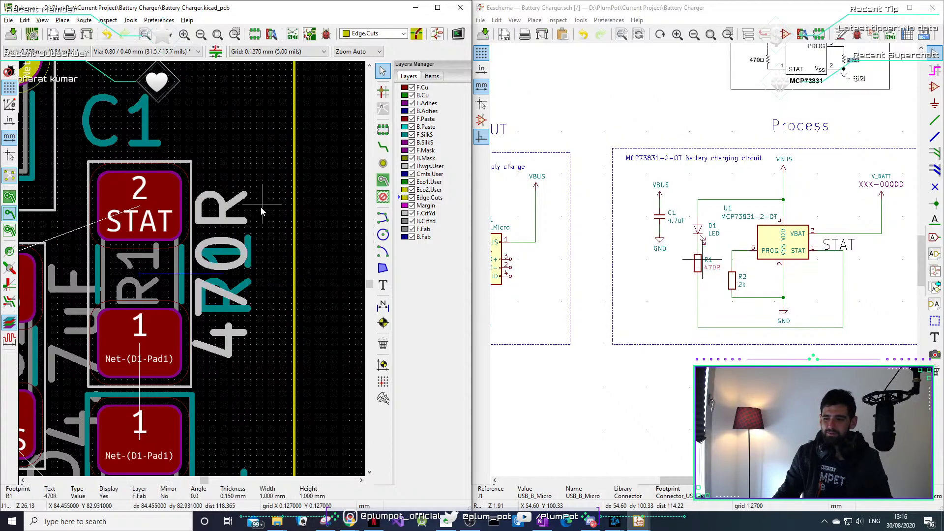
left_click(249, 248)
left_click(251, 234)
left_click(232, 258)
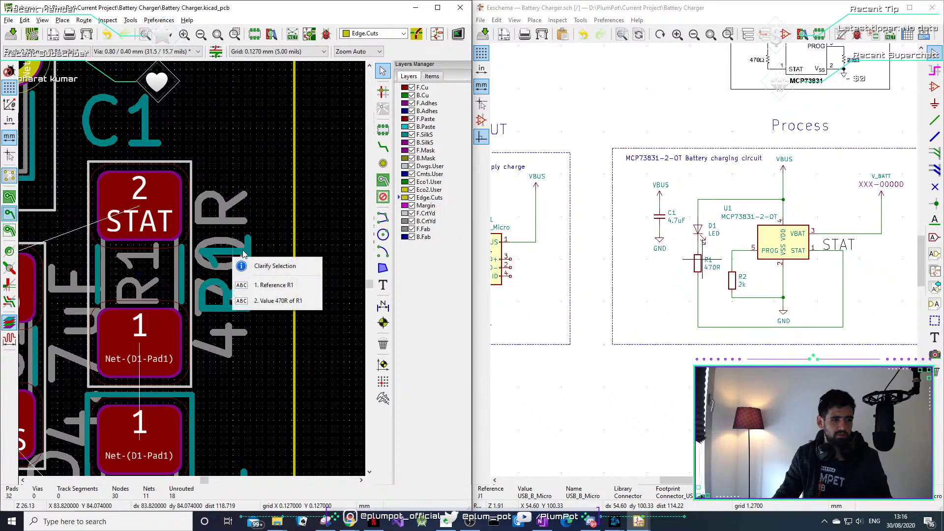
left_click(245, 247)
left_click(248, 236)
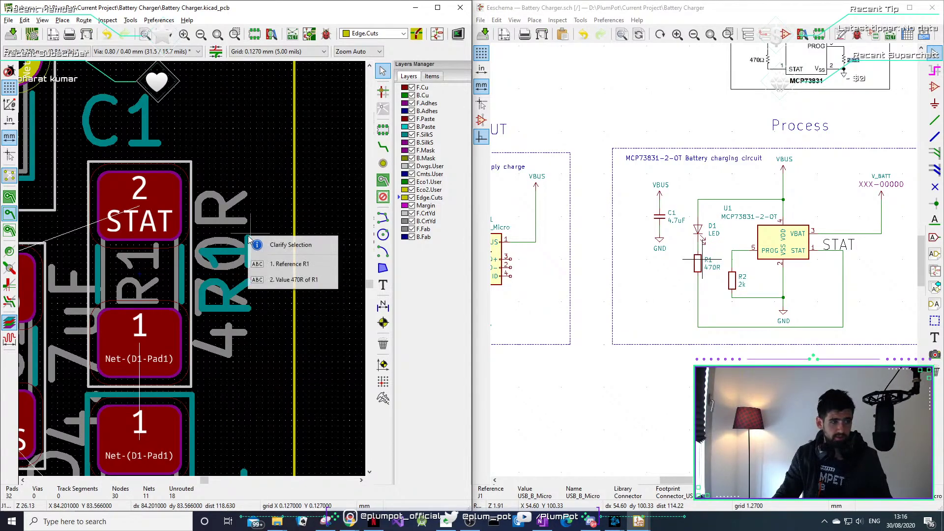
left_click(261, 221)
left_click(249, 277)
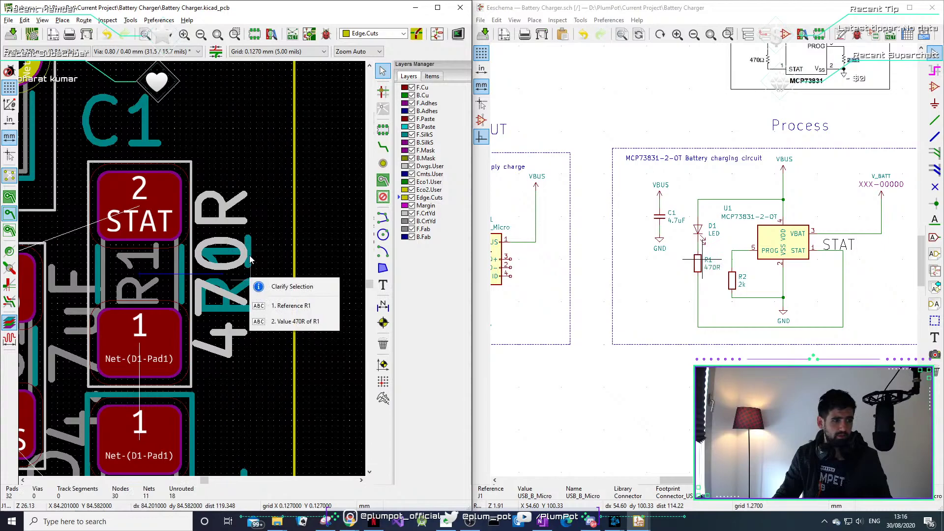
left_click(250, 250)
left_click(250, 236)
left_click(233, 243)
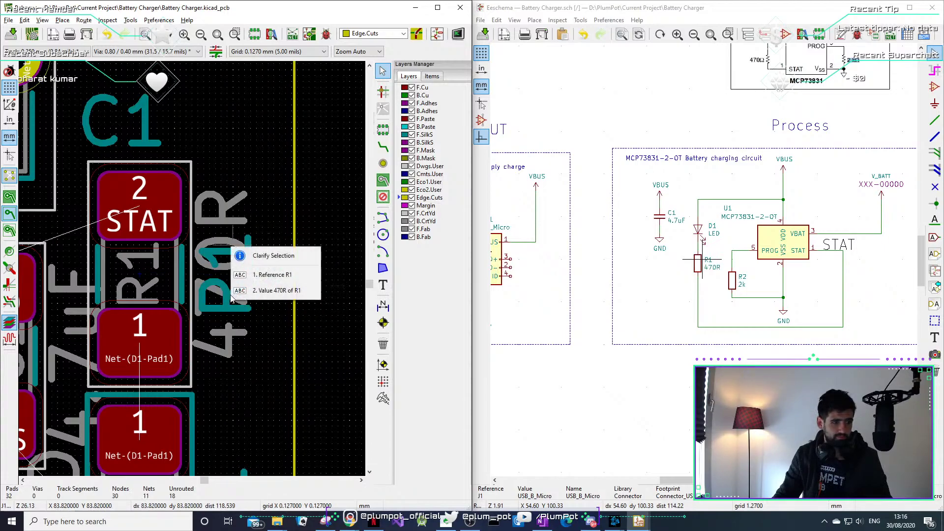
left_click(229, 297)
left_click(254, 234)
Nudge the R1 reference text slightly up beside resistor R1, on the side facing the board edge.
left_click(232, 283)
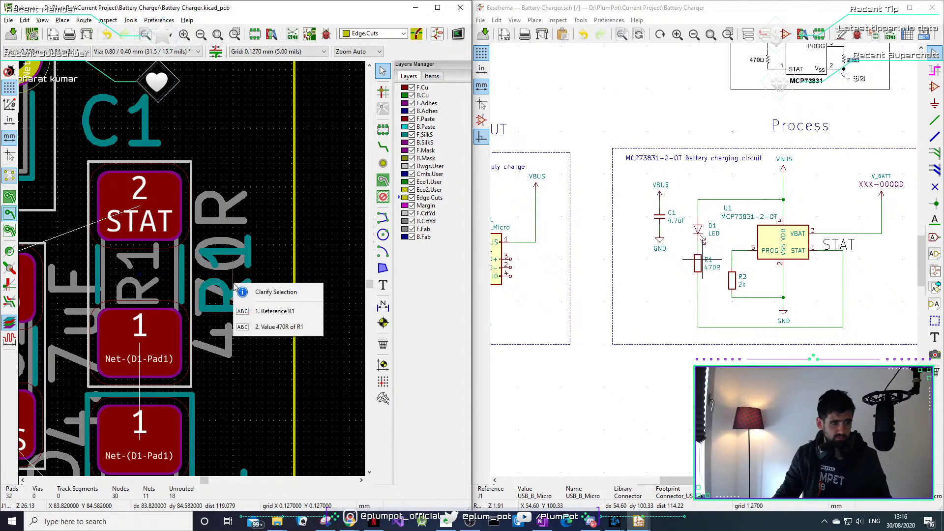
left_click(250, 315)
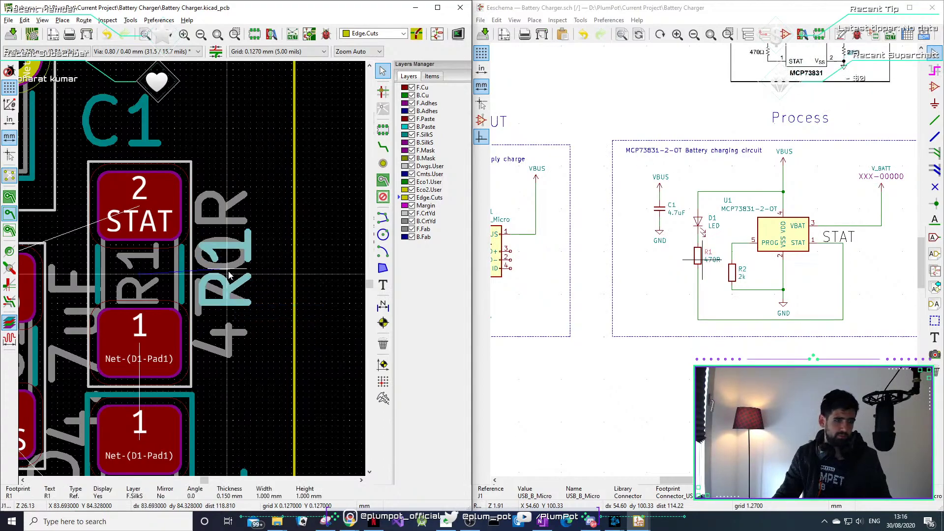
scroll(234, 284, "down", 2)
middle_click_drag(280, 280, 194, 205)
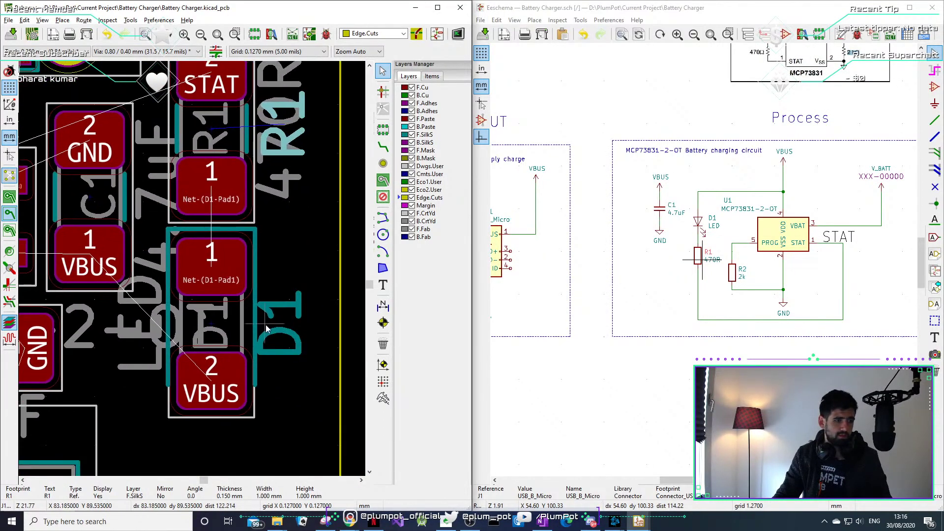
key("m")
left_click(287, 129)
Nudge the D1 reference text slightly up and to the right, in line below the R1 reference.
left_click(284, 320)
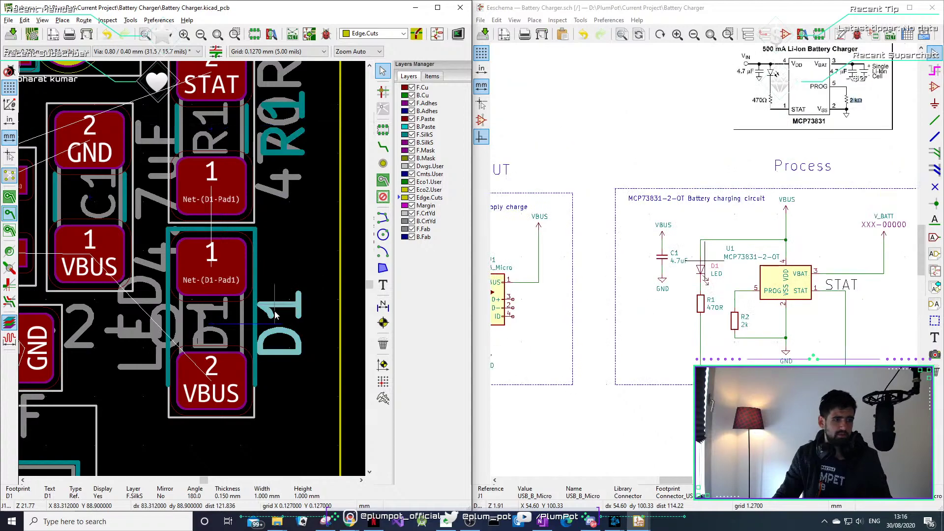
key("m")
left_click(288, 325)
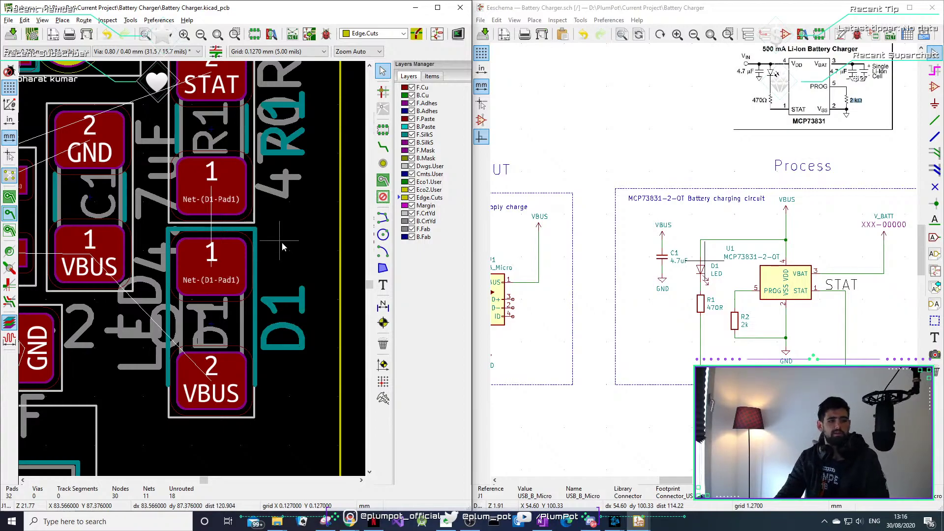
middle_click_drag(299, 271, 289, 296)
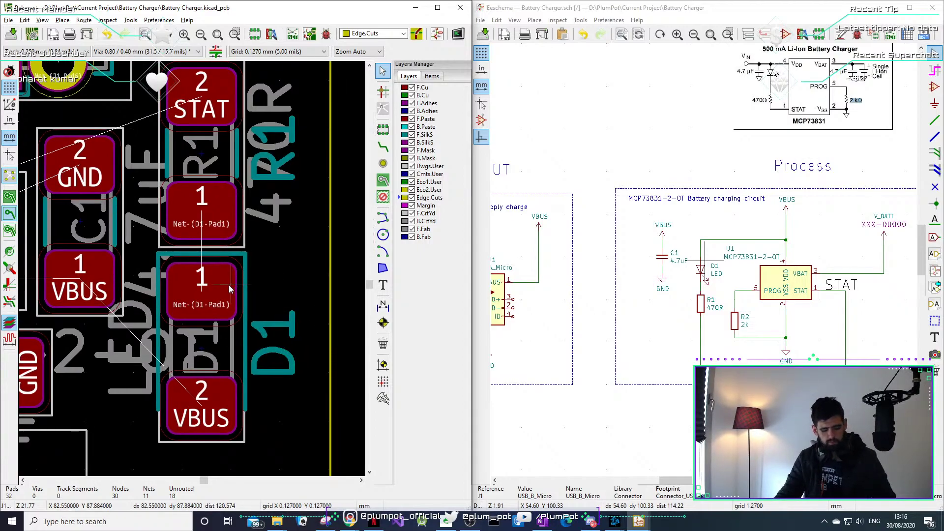
Open the 3D viewer and inspect the reference text placement around C1, R1 and D1.
key("alt+3")
left_click_drag(512, 313, 533, 327)
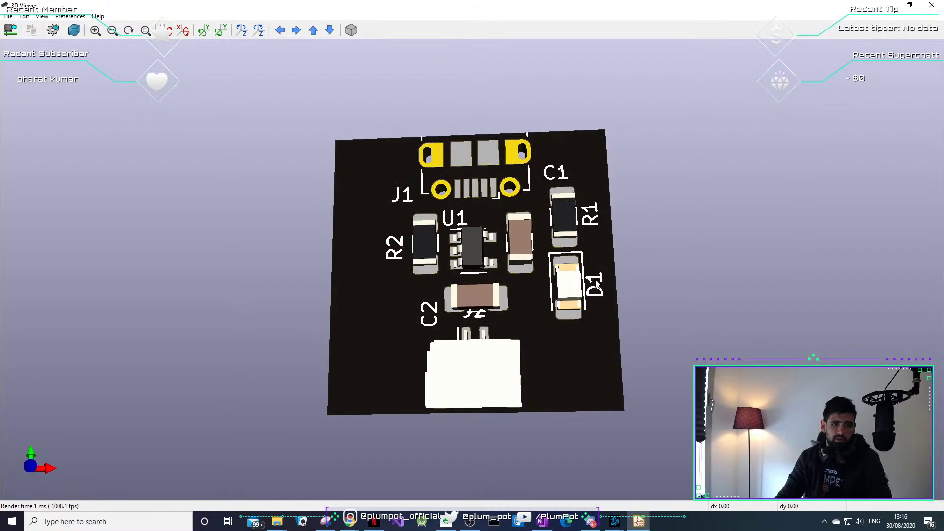
scroll(670, 330, "up", 3)
left_click_drag(669, 331, 685, 315)
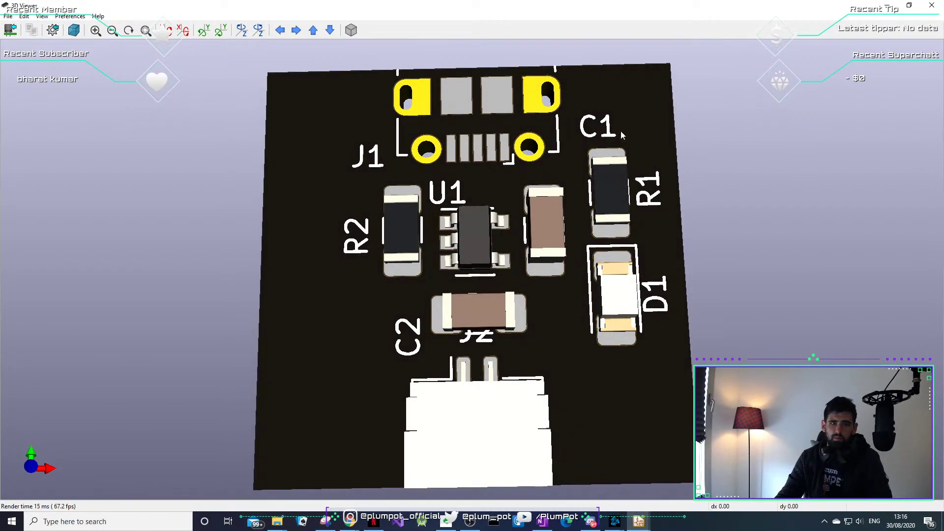
Switch to the schematic, dismiss J1's symbol properties, and examine the D1 and R1 branch at full window size.
left_click(638, 521)
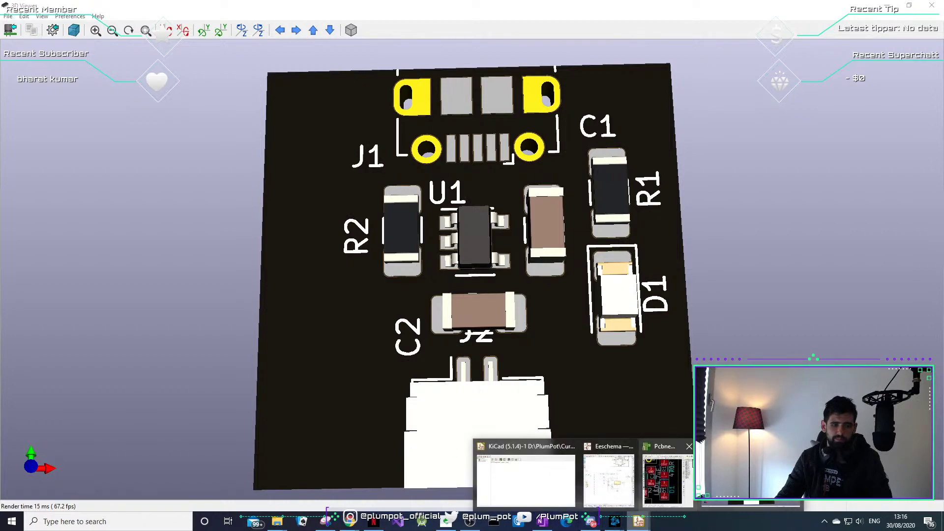
left_click(602, 473)
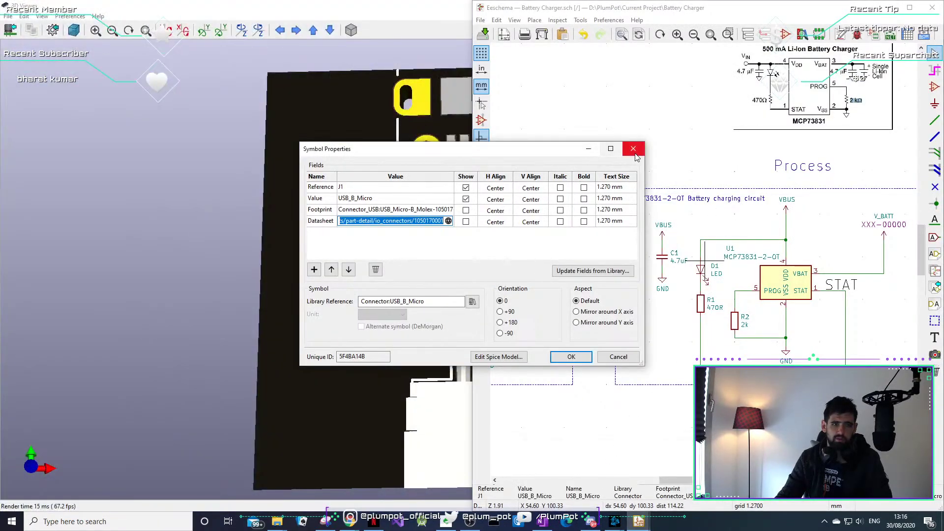
key("Escape")
left_click_drag(747, 10, 462, 47)
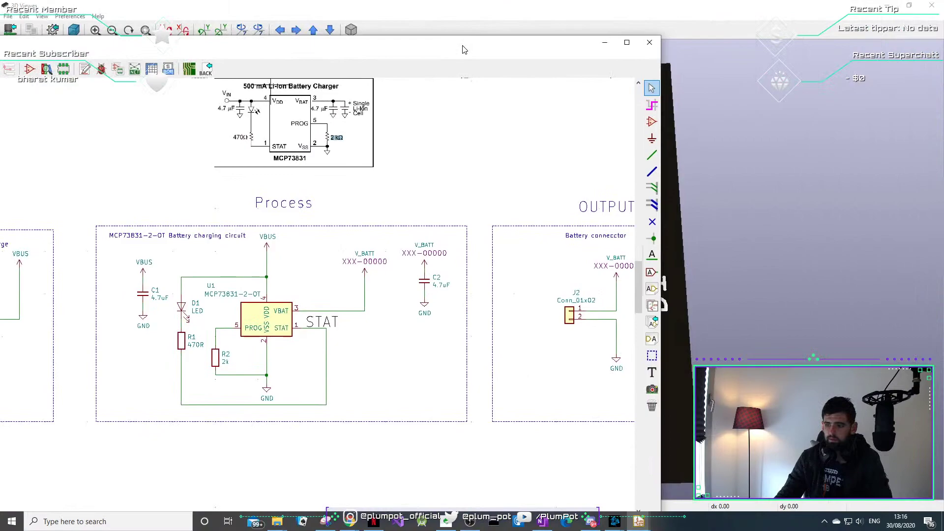
double_click(463, 46)
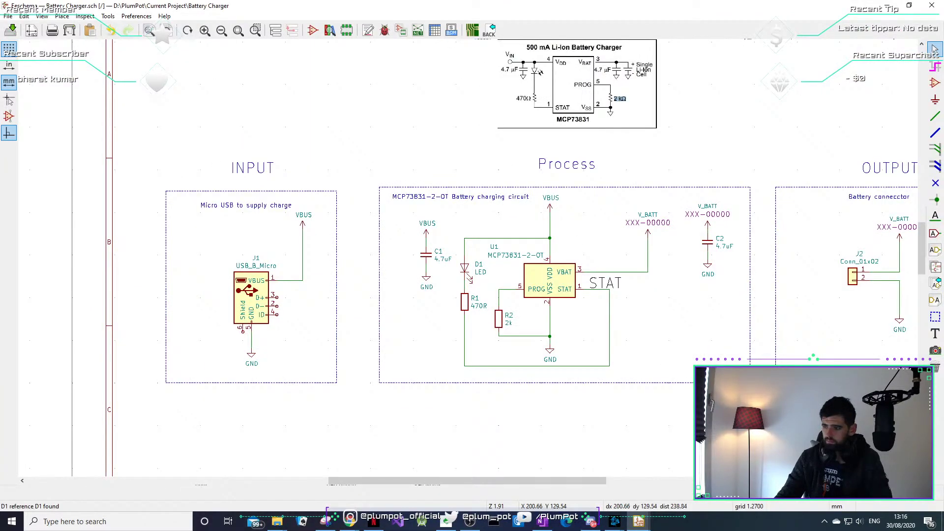
scroll(513, 316, "up", 3)
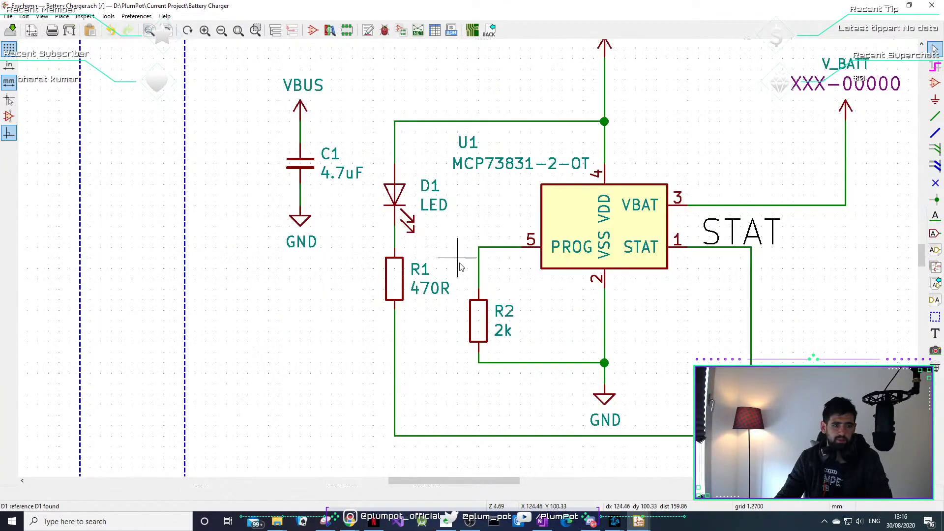
left_click(398, 287)
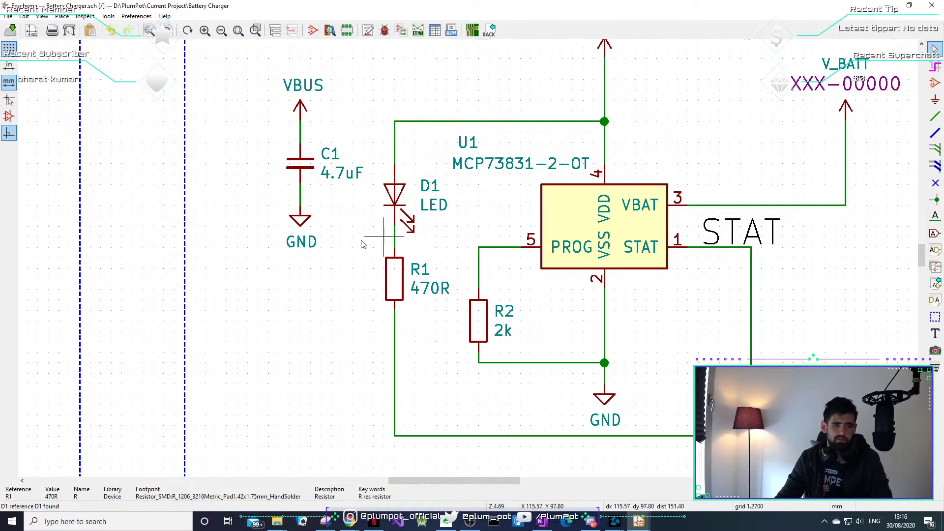
left_click(886, 5)
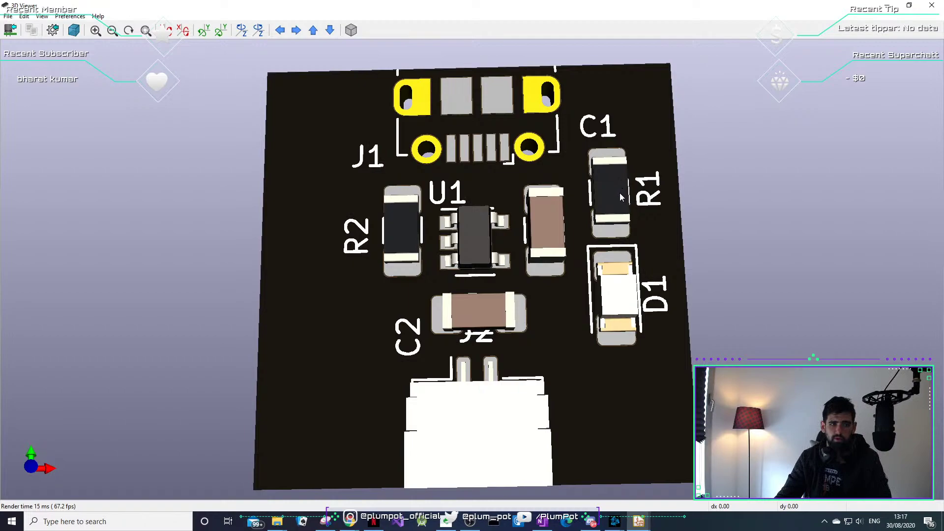
Inspect the 3D board from a tilted angle, close the viewer and review the whole PCB layout.
left_click_drag(619, 192, 399, 49)
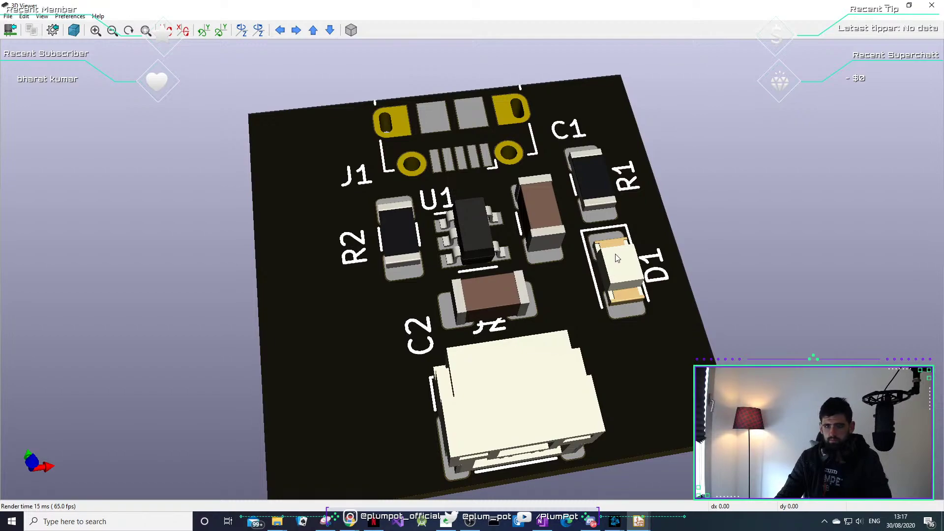
left_click(931, 5)
scroll(193, 273, "down", 3)
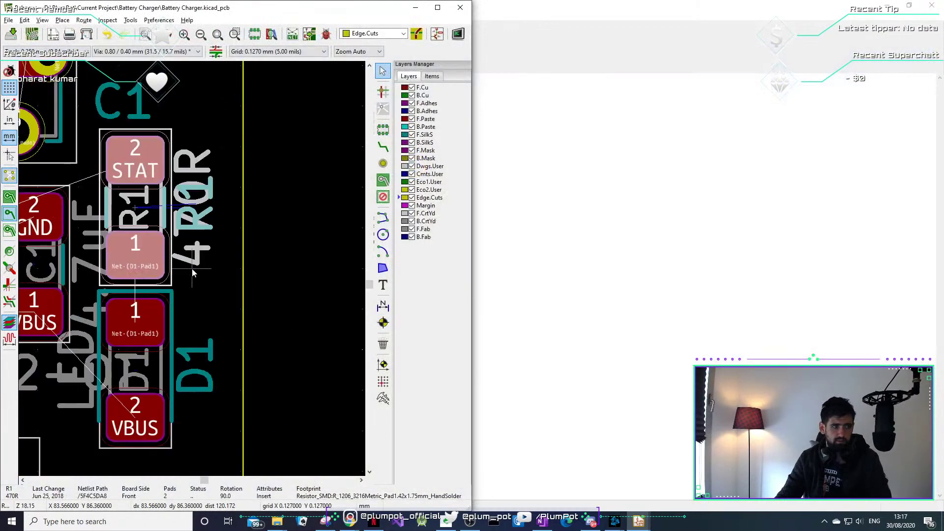
middle_click_drag(193, 272, 290, 274)
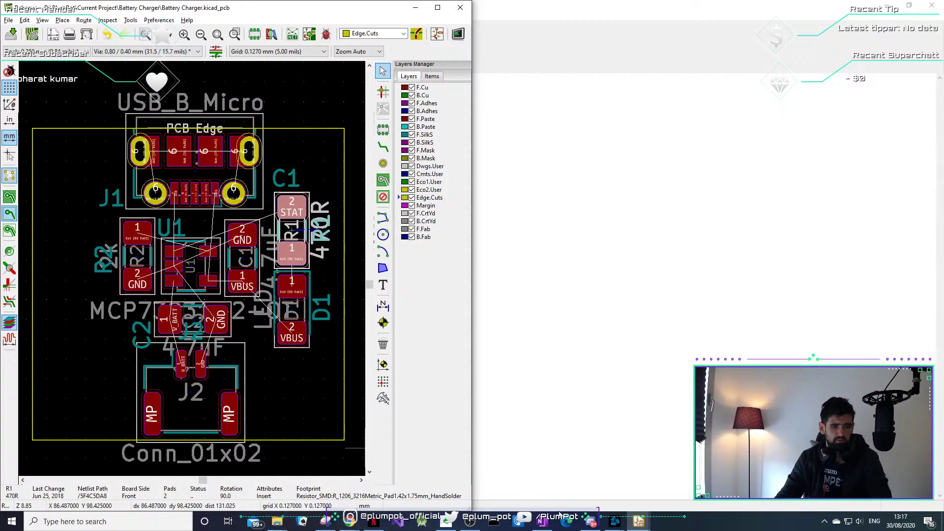
mouse_move(350, 520)
mouse_move(469, 488)
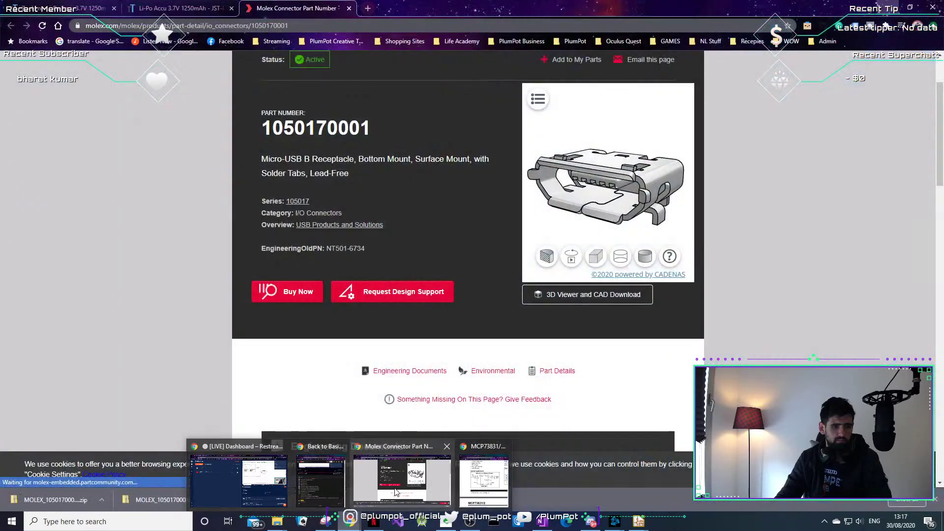
left_click(402, 477)
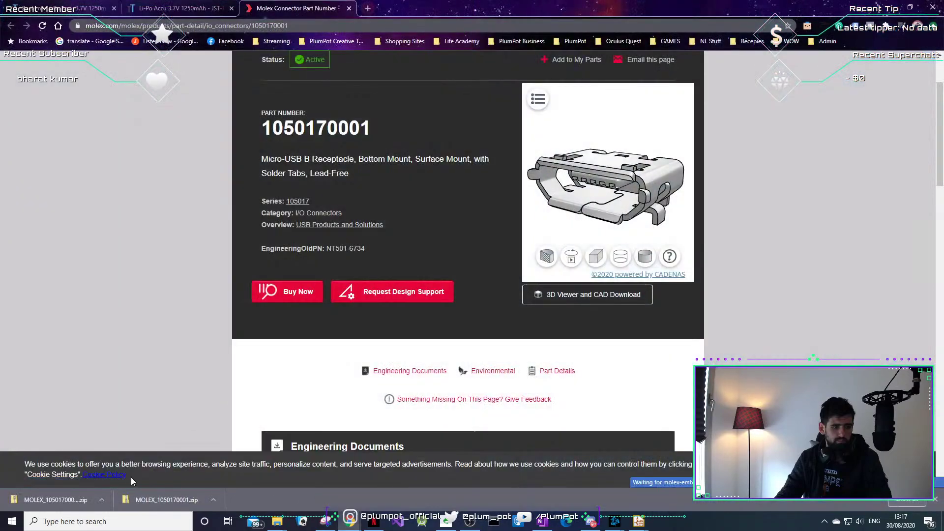
left_click(104, 500)
left_click(148, 466)
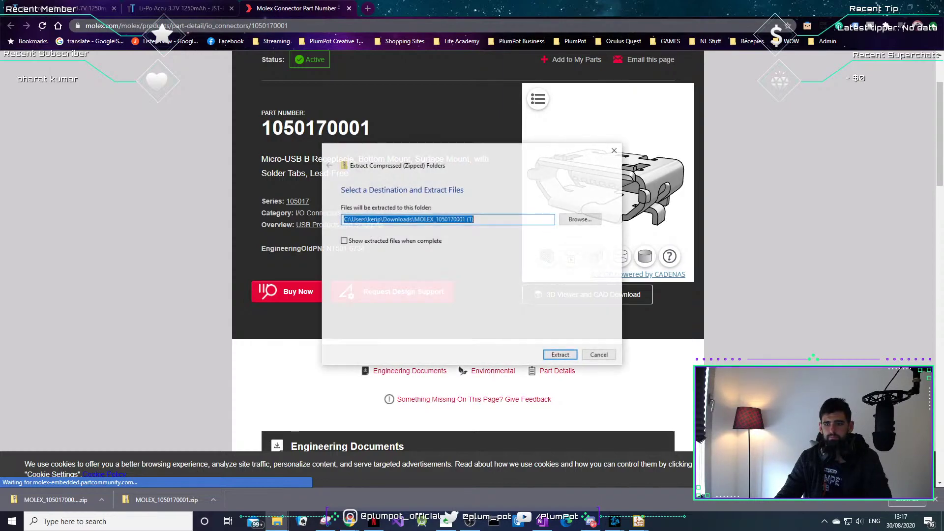
left_click(554, 354)
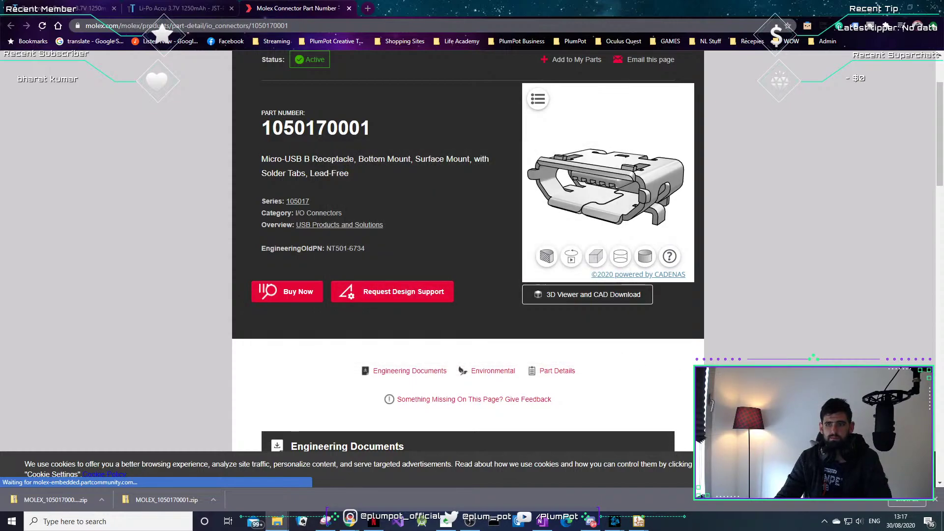
left_click(889, 9)
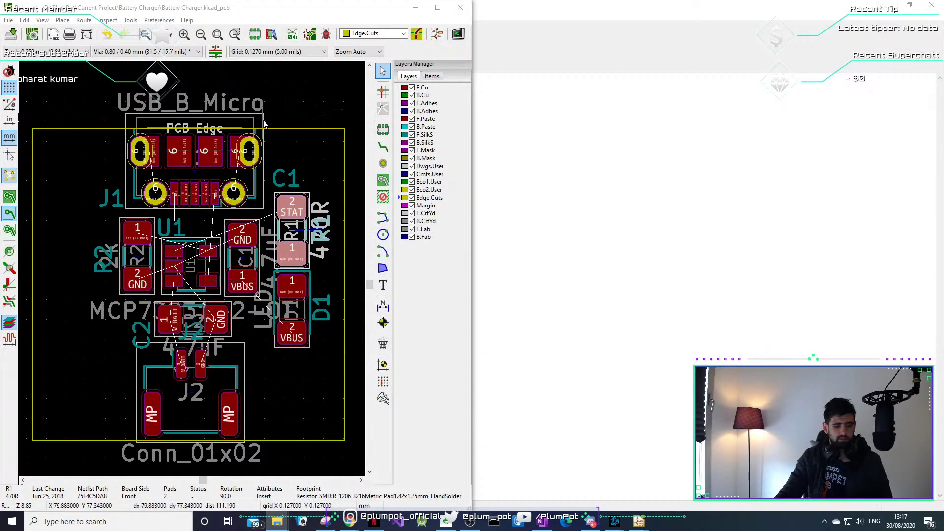
Open the 3D settings of the J1 micro USB footprint and start choosing a 3D model file.
double_click(263, 125)
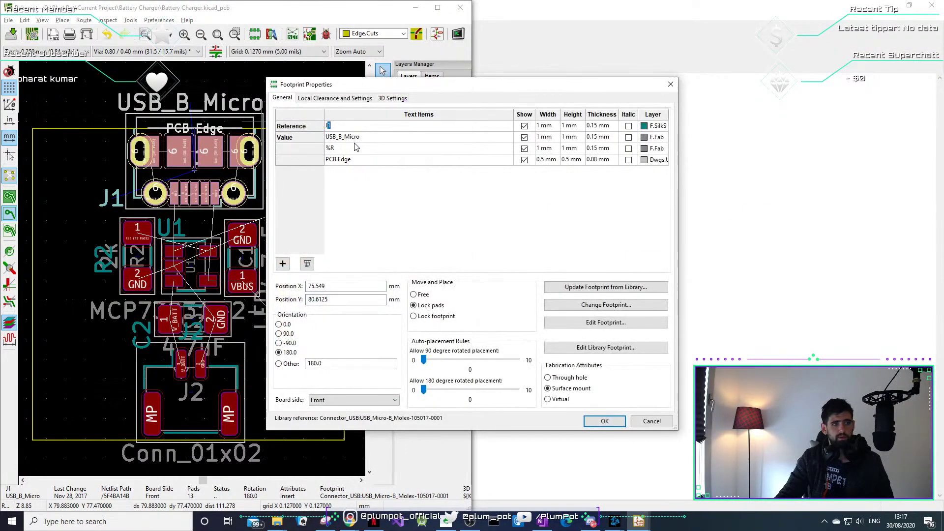
left_click(389, 99)
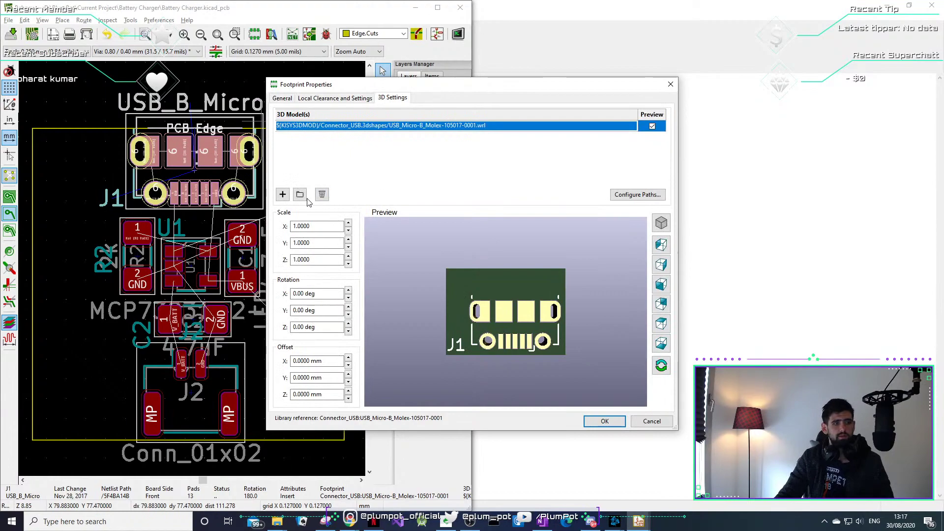
left_click(299, 195)
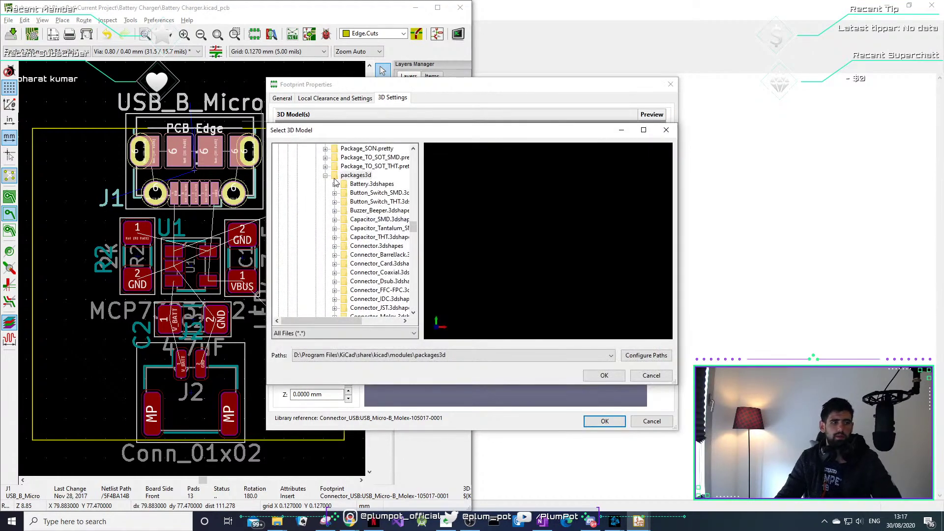
Collapse the packages3d and Program Files folders and expand the user's Downloads folder on Local Disk (C:).
left_click(325, 175)
scroll(347, 194, "up", 19)
left_click_drag(413, 210, 412, 158)
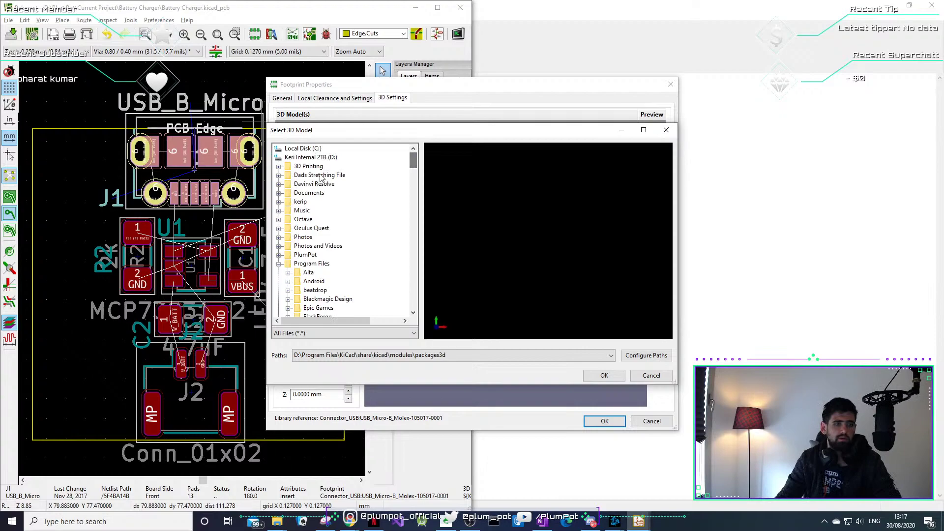
left_click(278, 264)
scroll(294, 270, "down", 2)
scroll(314, 271, "up", 2)
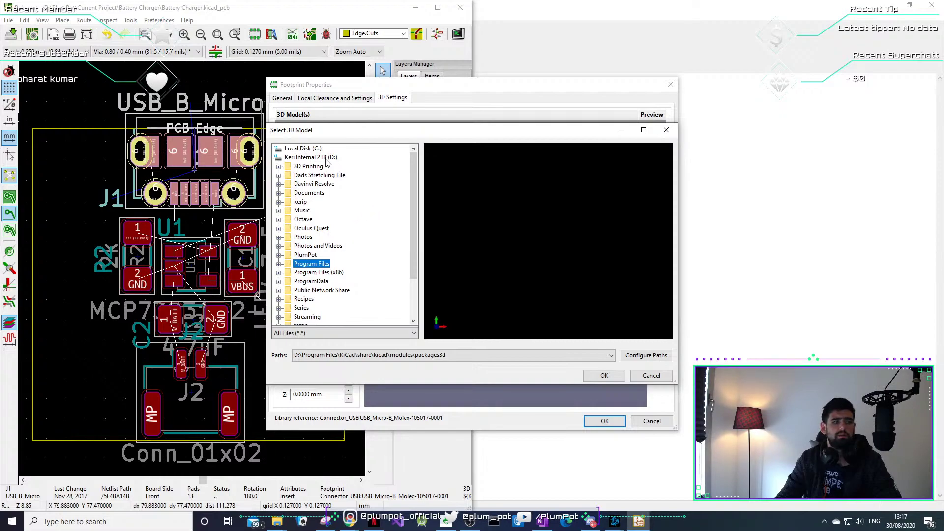
double_click(315, 149)
double_click(295, 204)
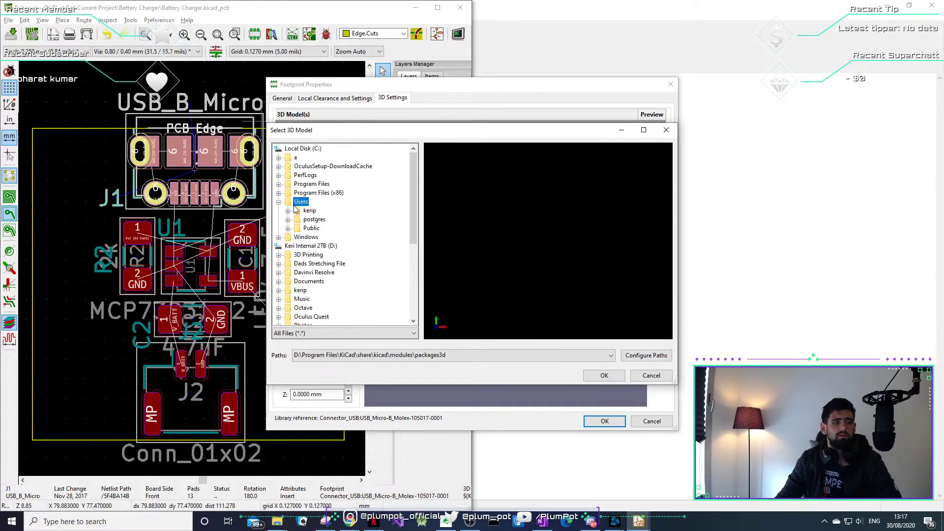
double_click(302, 210)
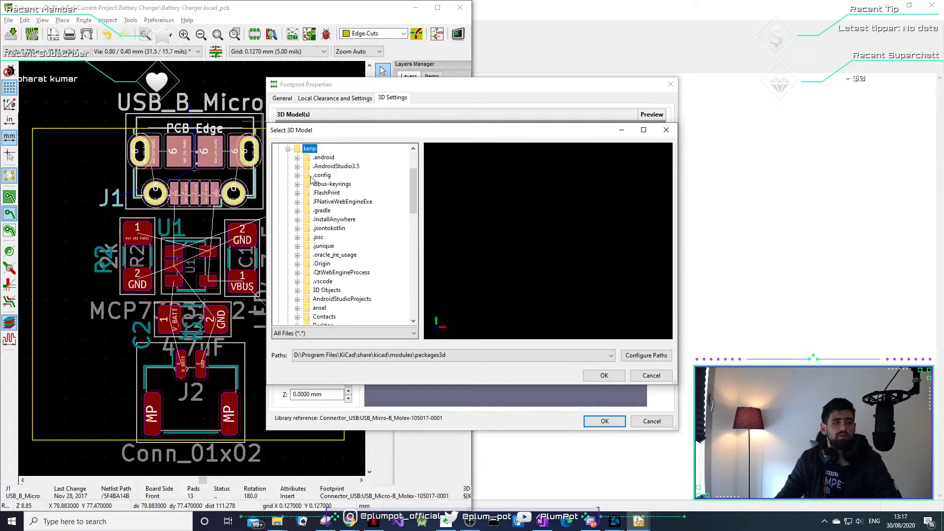
scroll(327, 232, "down", 2)
double_click(337, 238)
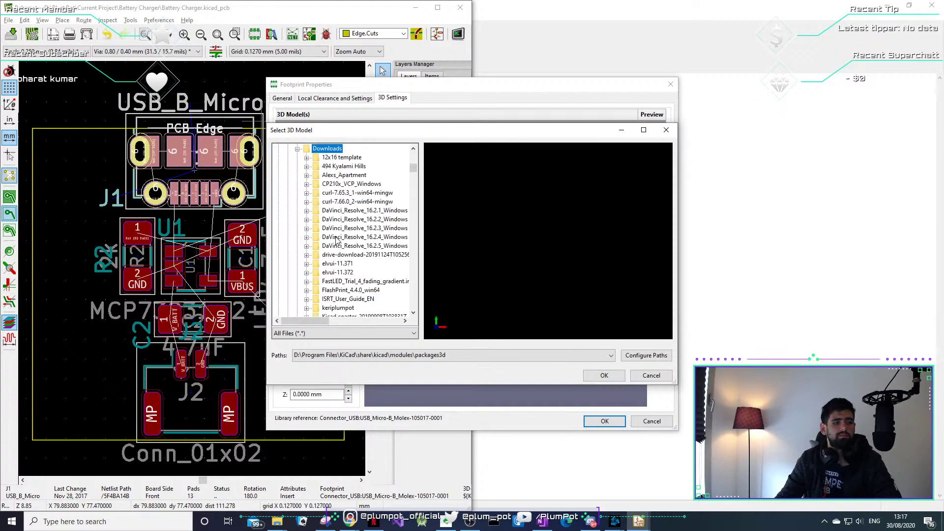
Look through the Downloads folder contents for the extracted Molex connector files.
scroll(381, 262, "down", 5)
scroll(381, 262, "down", 8)
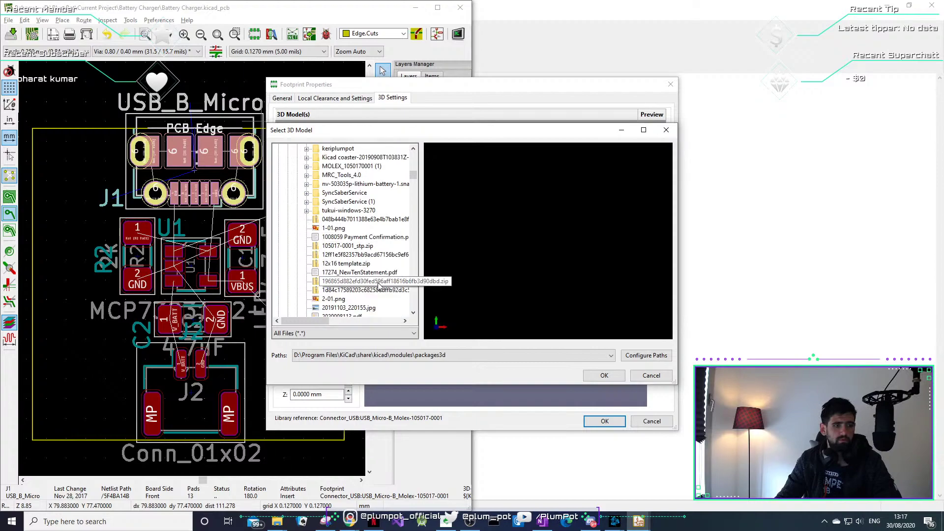
scroll(375, 290, "down", 8)
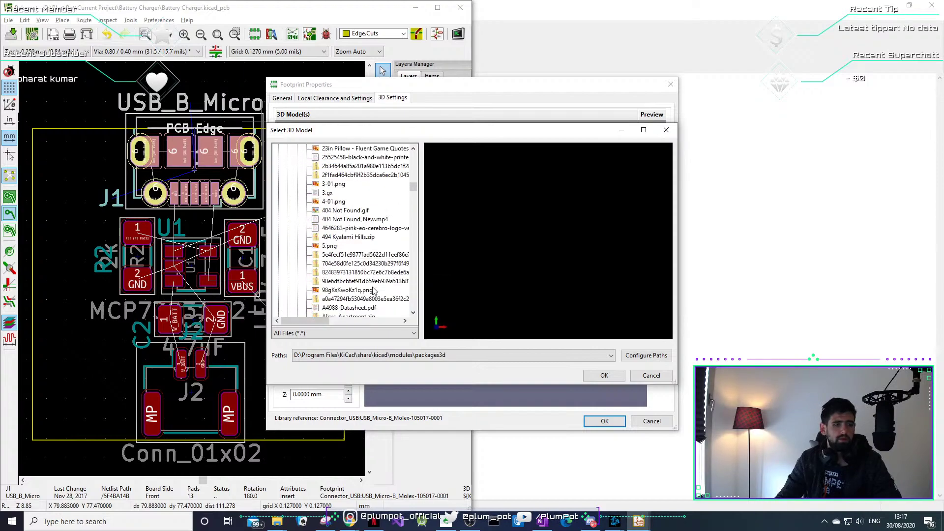
scroll(390, 239, "down", 5)
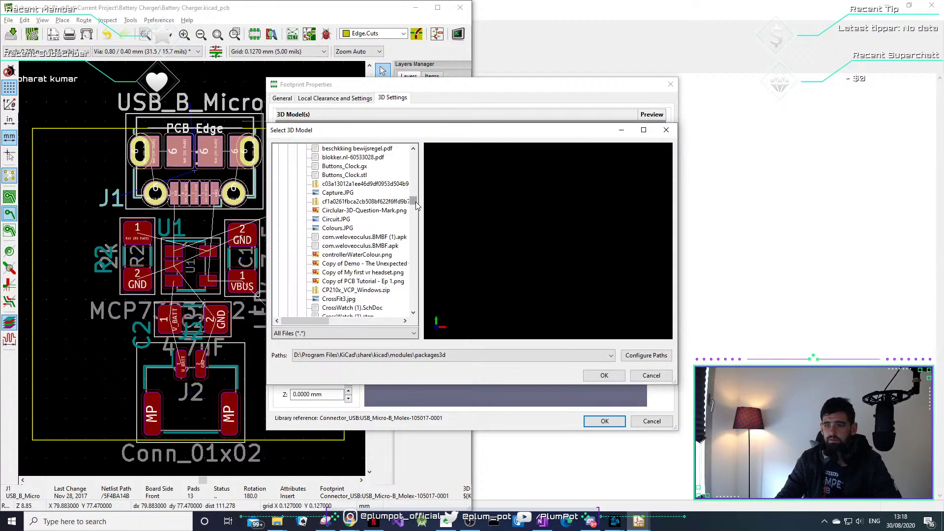
scroll(343, 236, "down", 10)
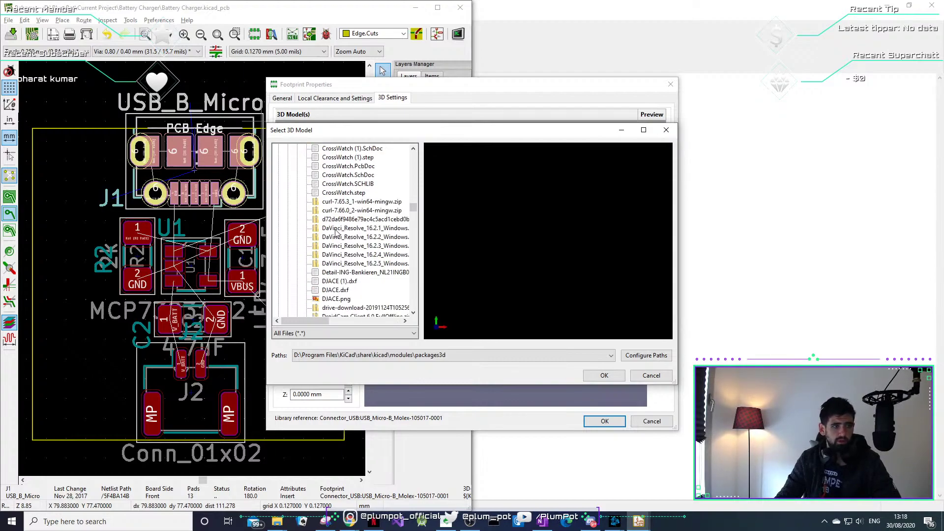
scroll(344, 236, "down", 12)
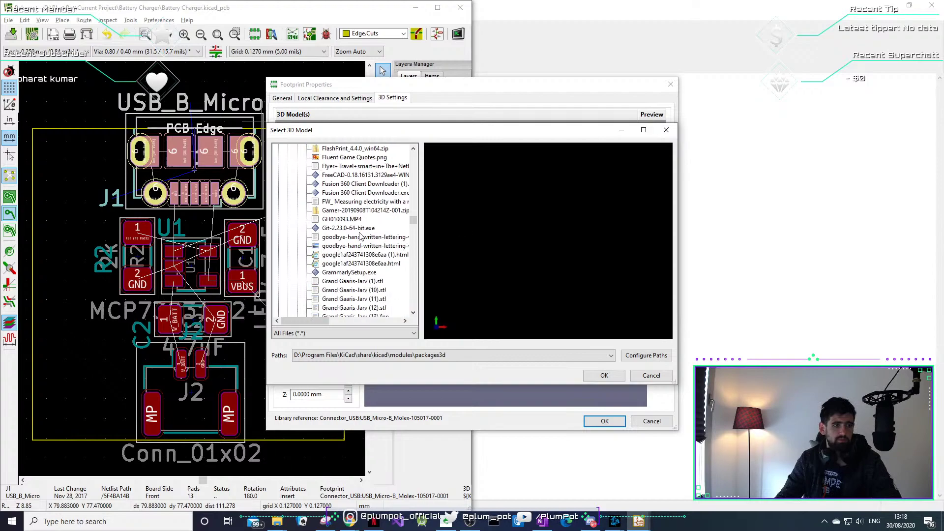
scroll(362, 232, "down", 12)
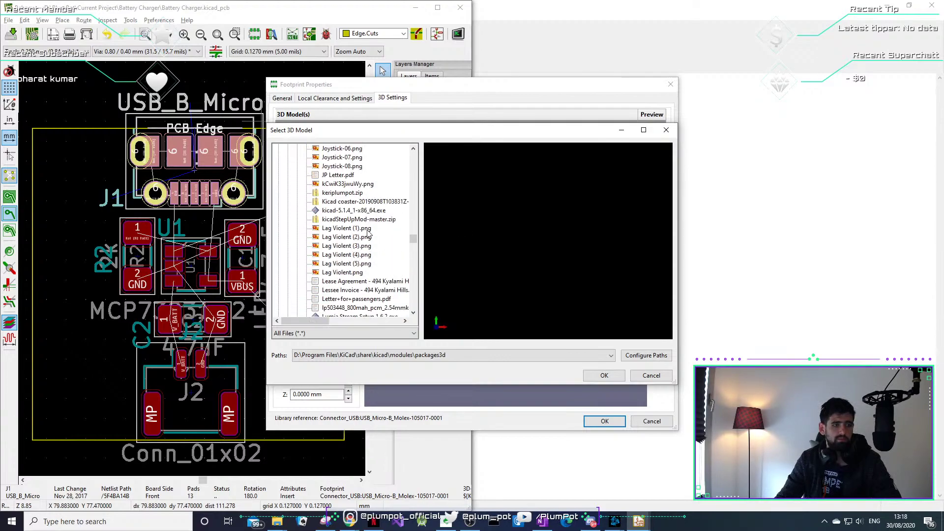
scroll(407, 237, "down", 7)
scroll(407, 237, "up", 3)
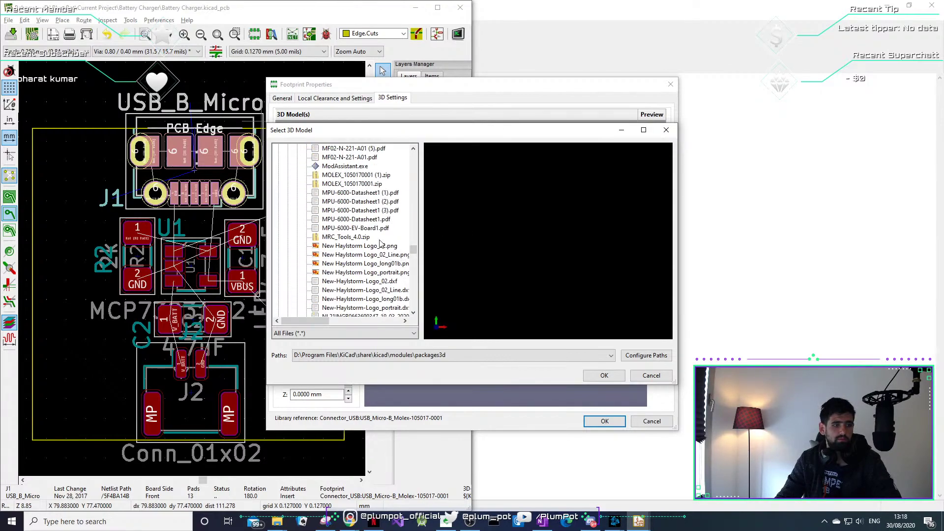
left_click(368, 176)
key("Down")
key("Down")
key("Down")
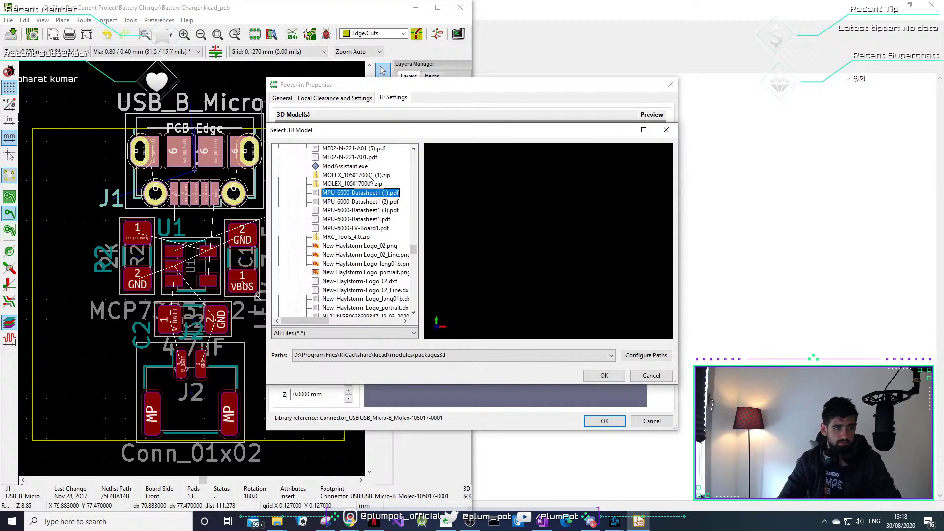
key("m")
key("m")
key("m")
type("mol")
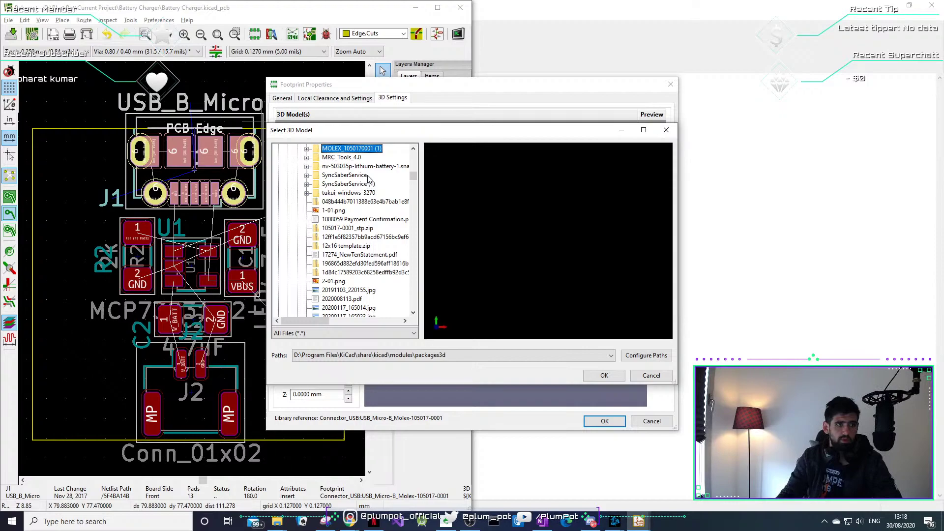
double_click(352, 150)
left_click(354, 157)
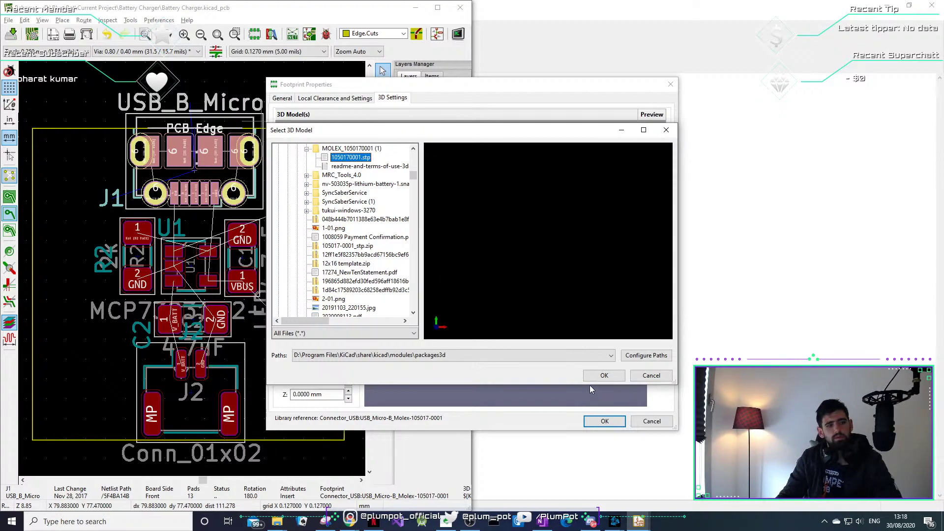
key("Return")
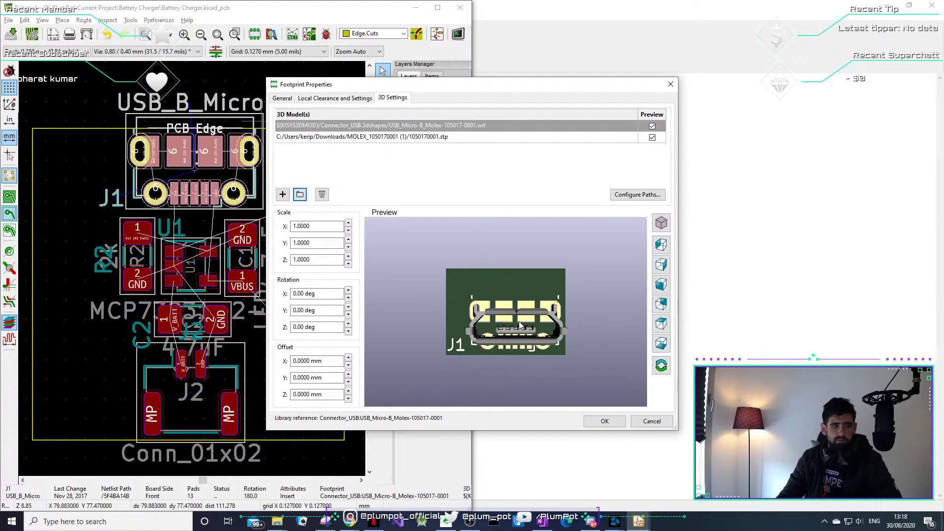
Inspect the connector in the preview and set the 1050170001.stp model's Z offset to 3 mm.
mouse_move(518, 321)
left_mouse_down()
mouse_move(548, 303)
mouse_move(568, 326)
mouse_move(553, 357)
mouse_move(536, 312)
mouse_move(509, 302)
mouse_move(517, 311)
left_mouse_up()
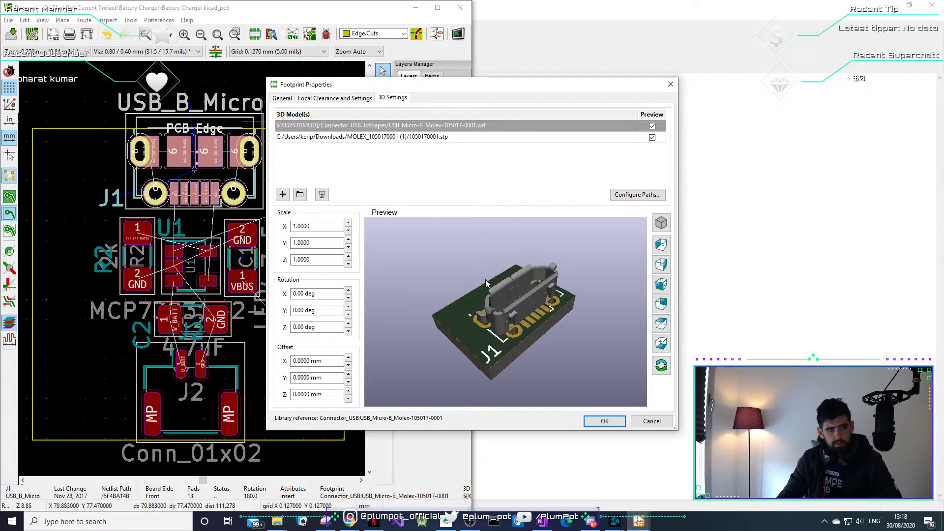
left_click_drag(486, 283, 418, 320)
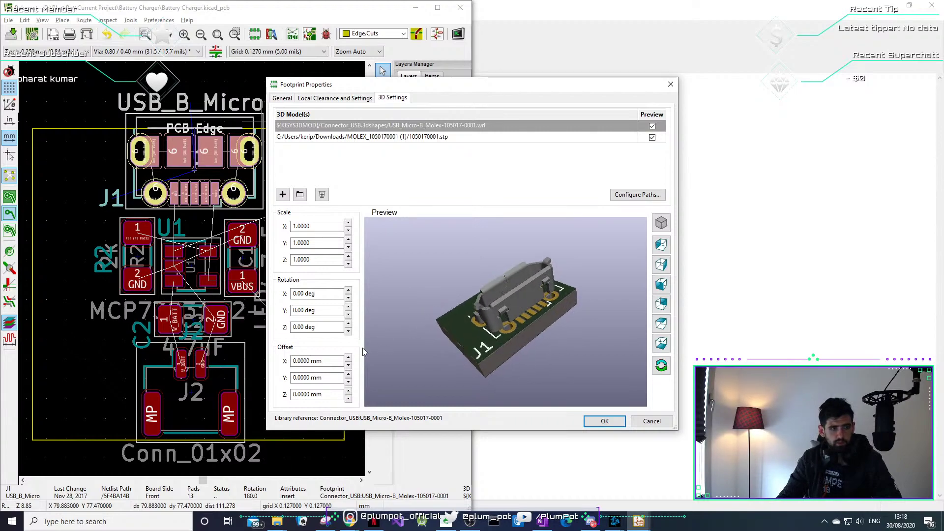
double_click(348, 137)
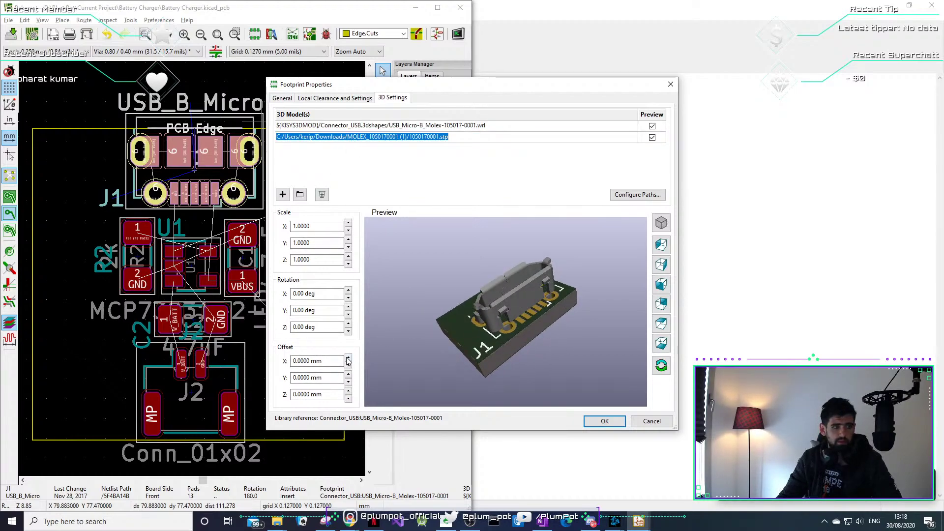
left_click(348, 392)
left_click(348, 392)
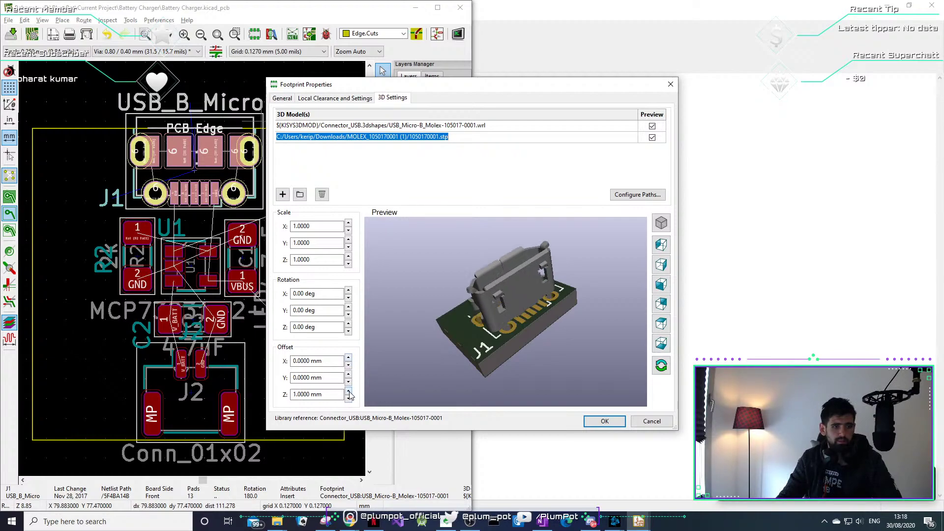
left_click(348, 391)
left_click(348, 392)
left_click(348, 392)
left_click(349, 392)
Rotate the 1050170001.stp model to -90 degrees about X, keeping its Z rotation at 0 degrees.
left_click_drag(532, 356, 592, 346)
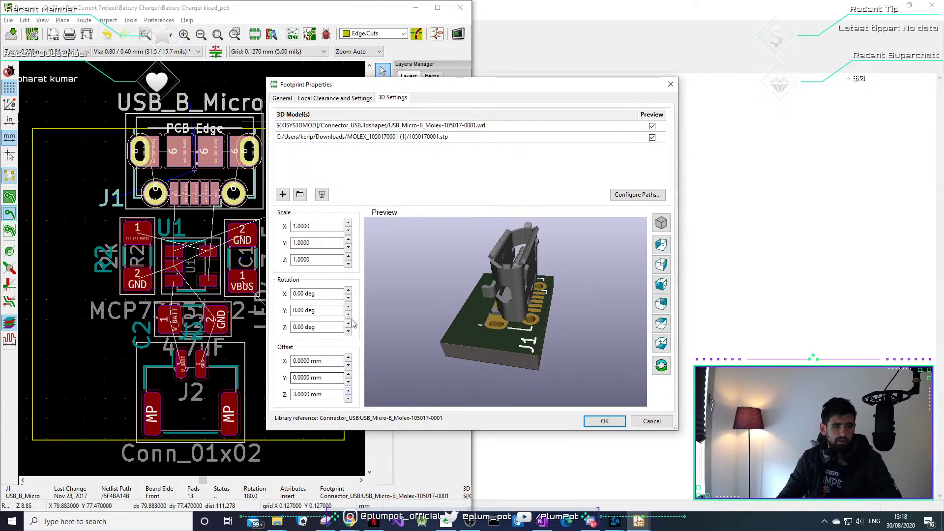
left_click(348, 324)
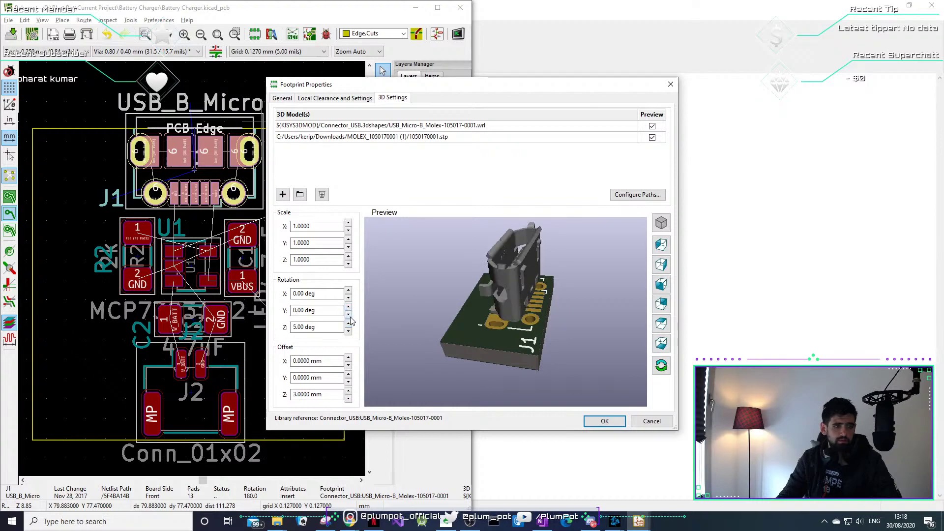
left_click(348, 330)
left_click(348, 297)
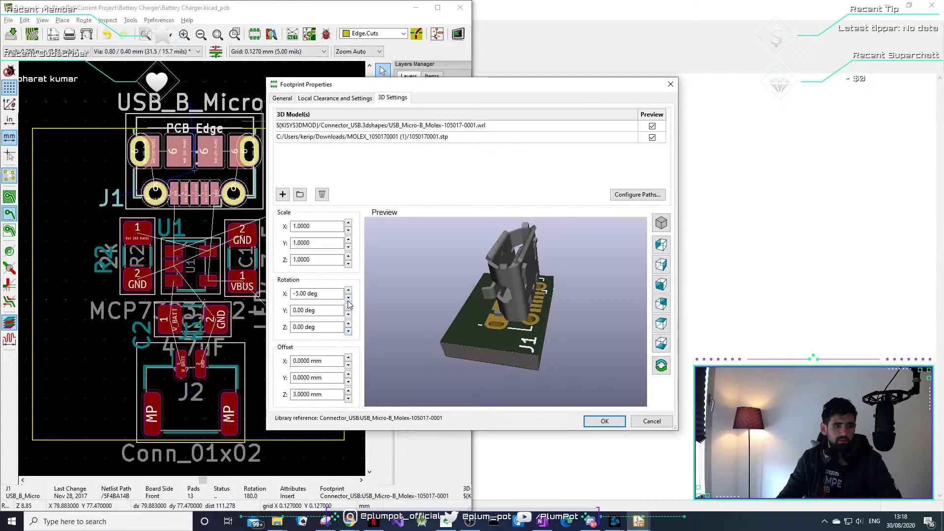
left_click(348, 298)
left_click(348, 297)
double_click(347, 298)
left_click(348, 298)
double_click(348, 297)
double_click(348, 298)
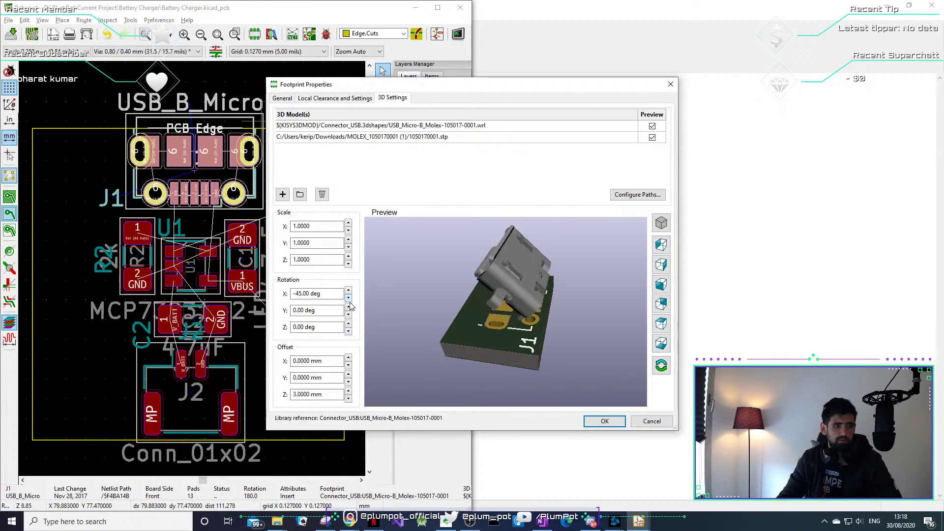
double_click(348, 298)
left_click(348, 297)
double_click(348, 297)
double_click(348, 298)
left_click(348, 298)
Try rotating the 1050170001.stp model to 180 degrees about Z on the J1 footprint.
left_click(348, 323)
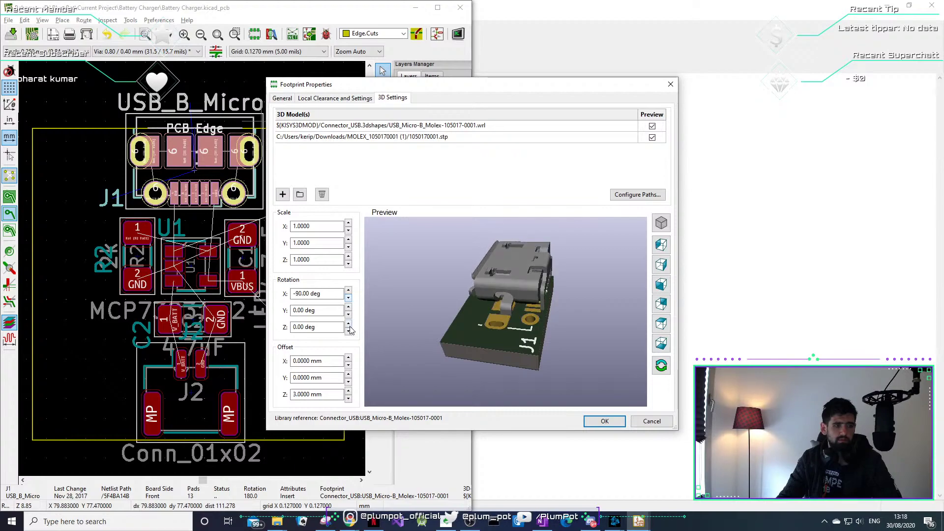
double_click(348, 324)
double_click(349, 324)
double_click(348, 324)
triple_click(349, 324)
double_click(348, 324)
double_click(349, 324)
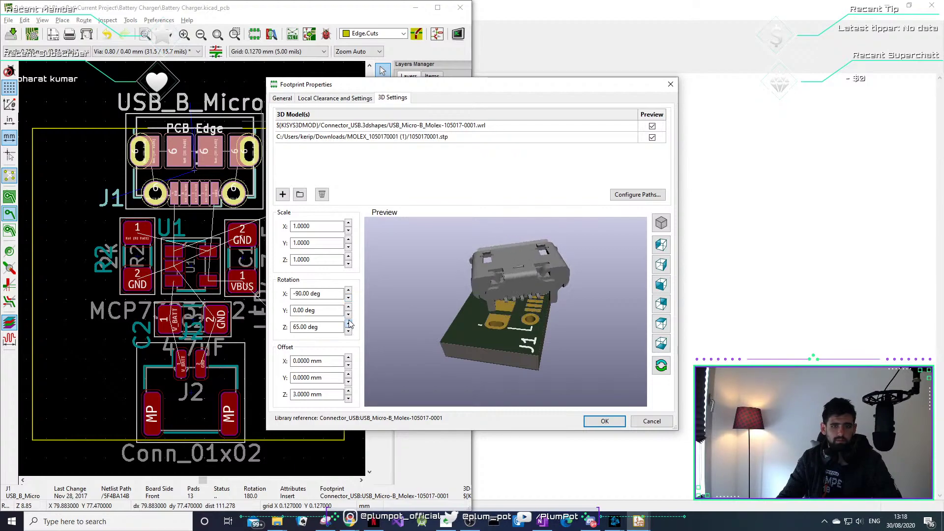
double_click(349, 324)
double_click(349, 324)
double_click(348, 324)
double_click(349, 324)
double_click(348, 324)
double_click(348, 324)
double_click(349, 324)
double_click(349, 324)
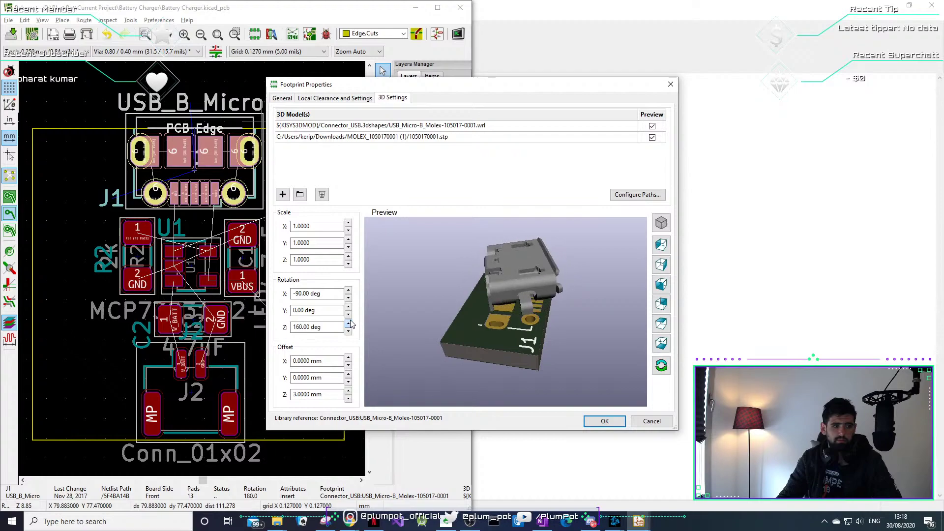
double_click(349, 324)
double_click(349, 324)
left_click(349, 324)
left_click(349, 324)
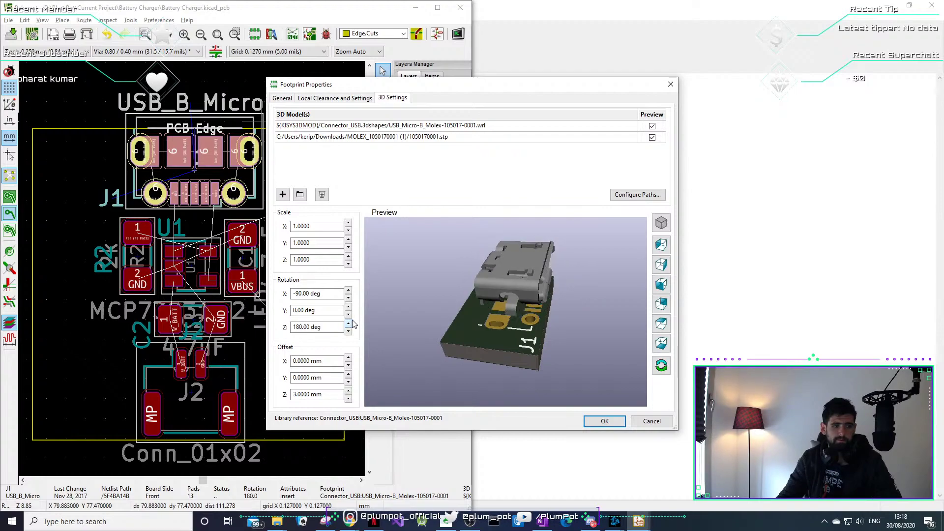
Set the 1050170001.stp model's Z rotation back to 0 degrees.
left_click_drag(574, 352, 360, 315)
left_click(348, 330)
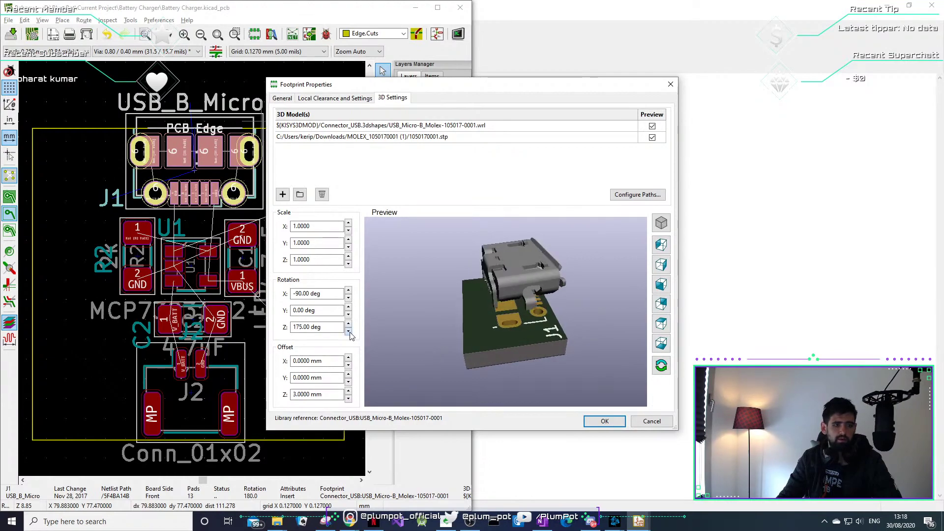
left_click(348, 331)
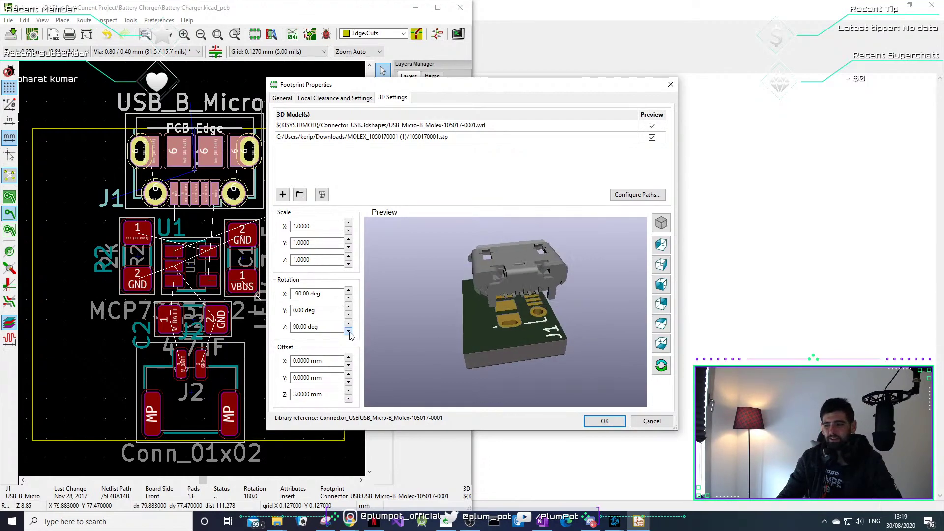
left_click(348, 331)
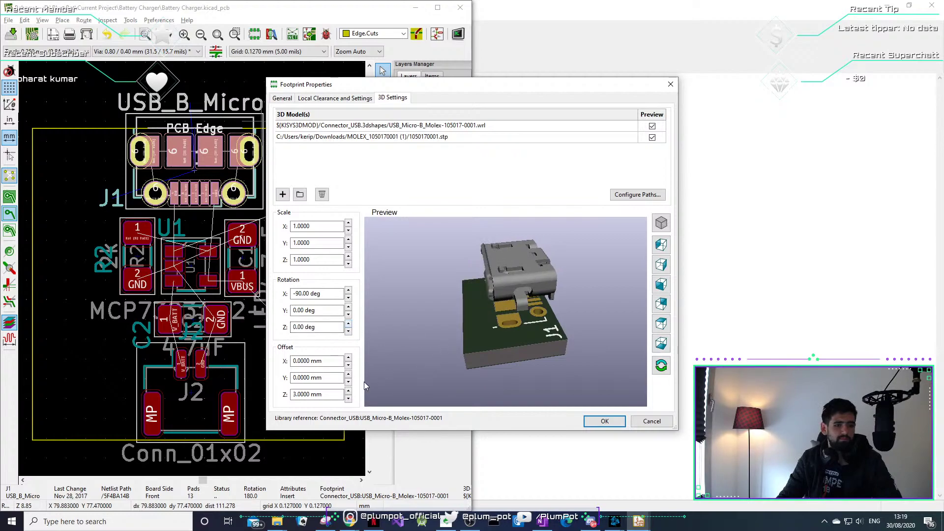
Lower the 1050170001.stp model to a Z offset of 1.5 mm and set its Y offset to -1 mm.
left_click(348, 399)
left_click(348, 399)
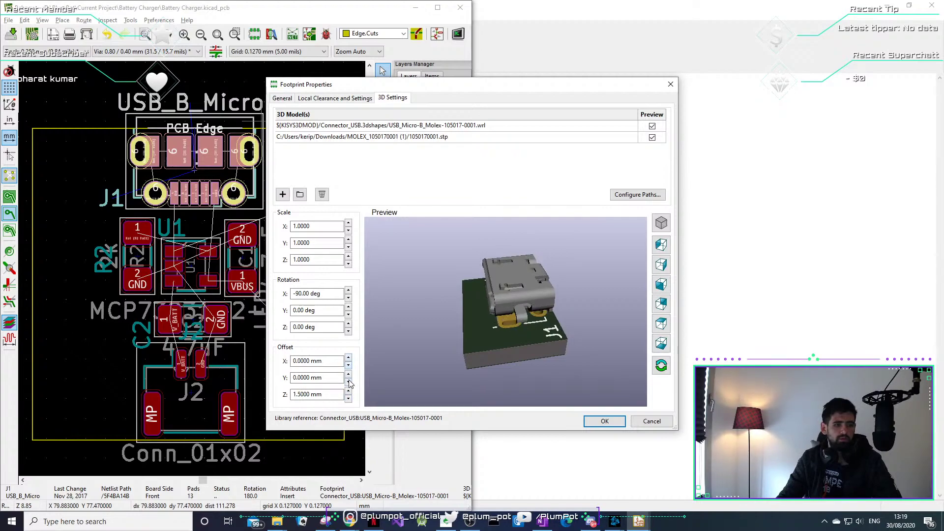
left_click(348, 382)
left_click(348, 382)
Check the connector's legs against the J1 pads in the preview and set the model's Z offset to 1.2 mm.
left_click_drag(531, 344, 410, 354)
scroll(526, 308, "up", 5)
scroll(547, 341, "up", 3)
left_click(348, 398)
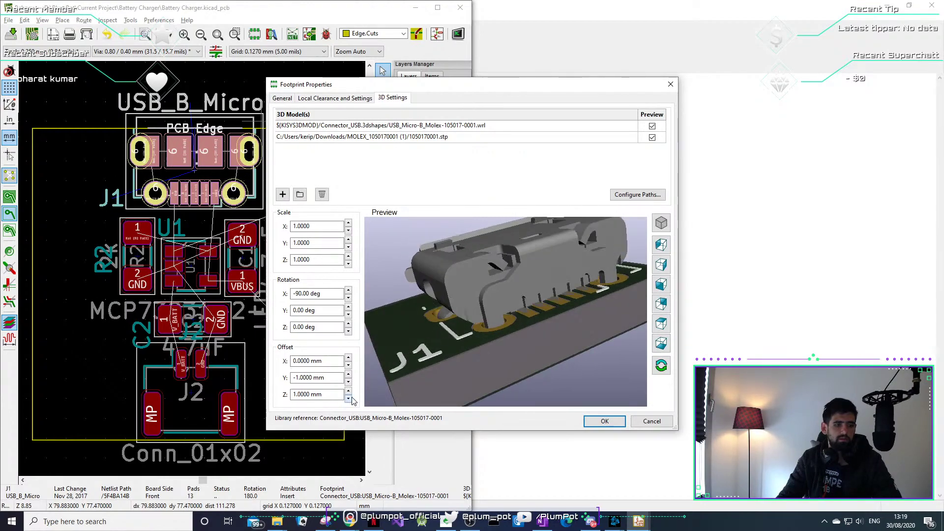
left_click_drag(403, 386, 475, 372)
left_click(334, 398)
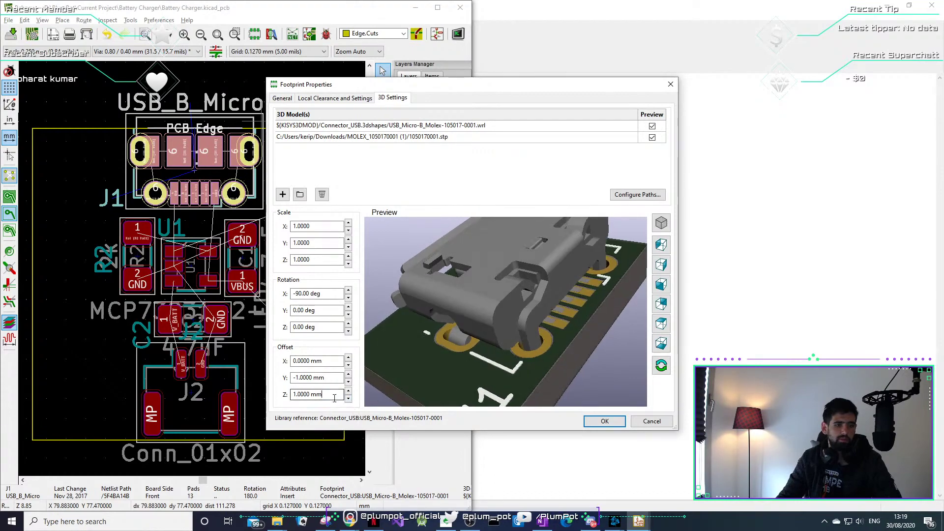
left_click_drag(324, 394, 284, 375)
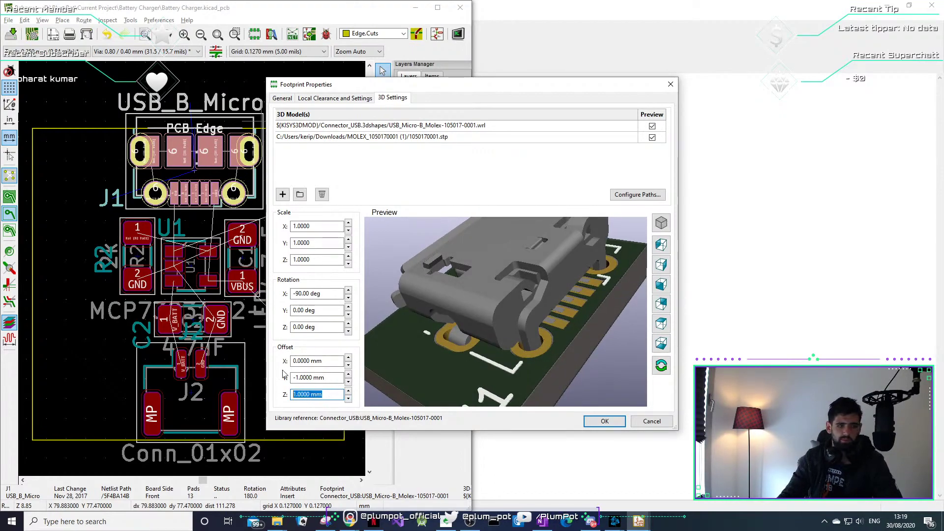
type("1.2")
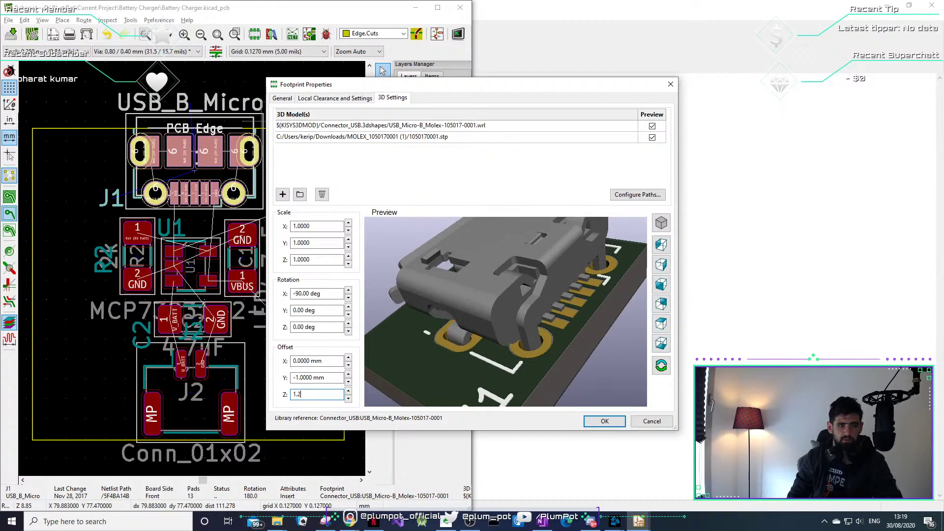
left_click_drag(628, 315, 605, 315)
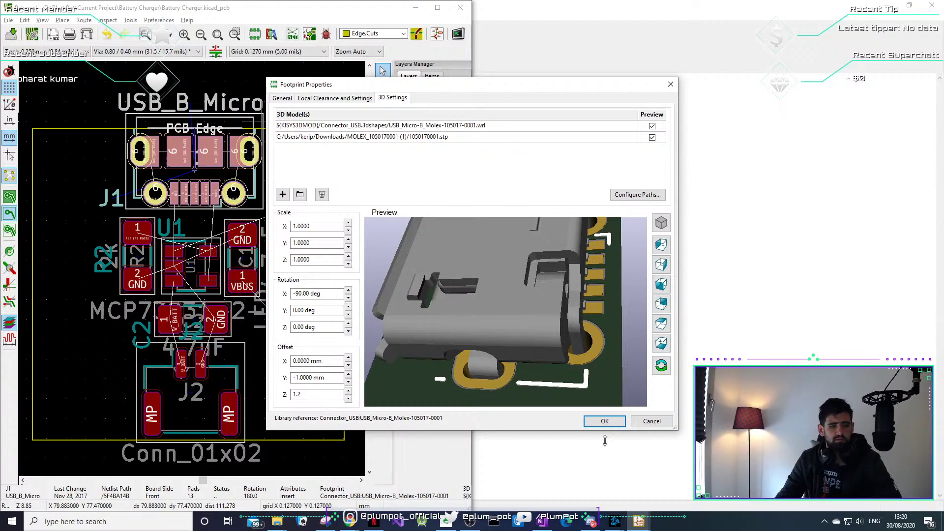
right_click(349, 520)
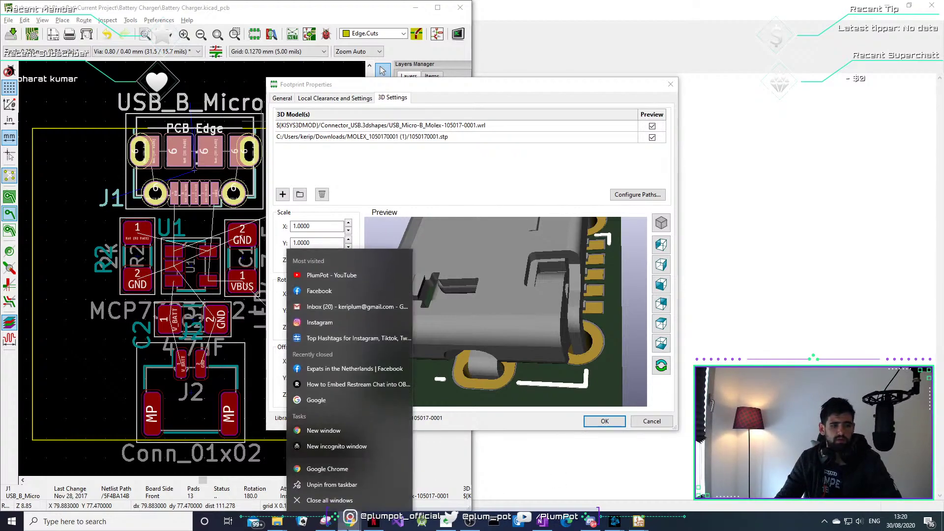
left_click(348, 522)
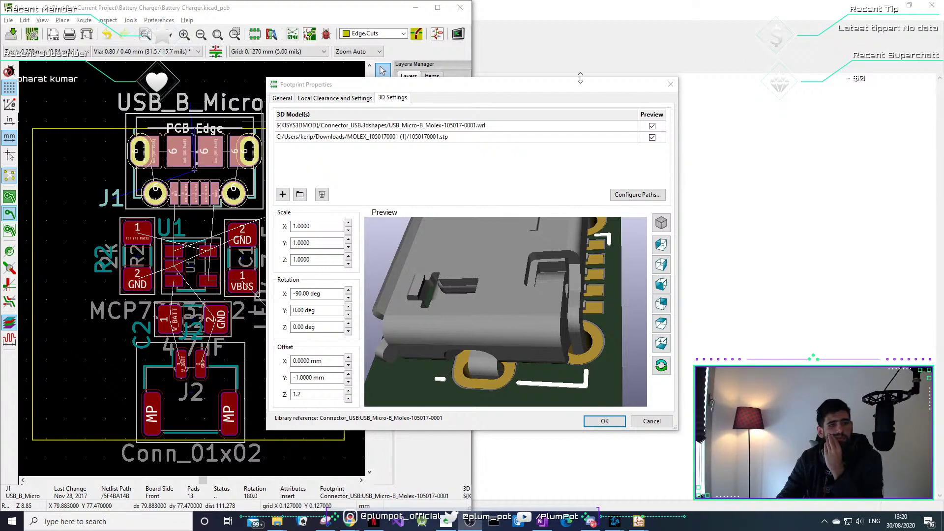
Move the Footprint Properties dialog clear of the board, inspect the aligned connector, and apply J1's 3D model settings.
left_click_drag(570, 84, 775, 47)
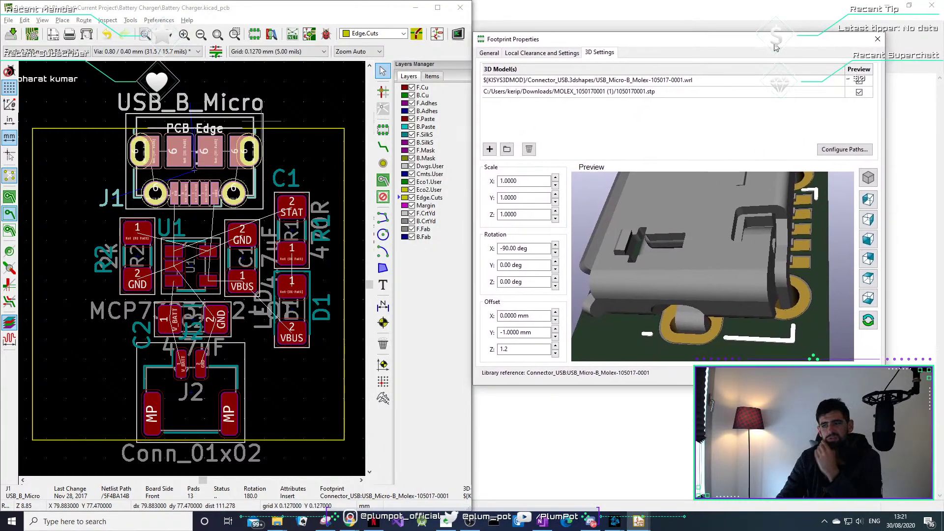
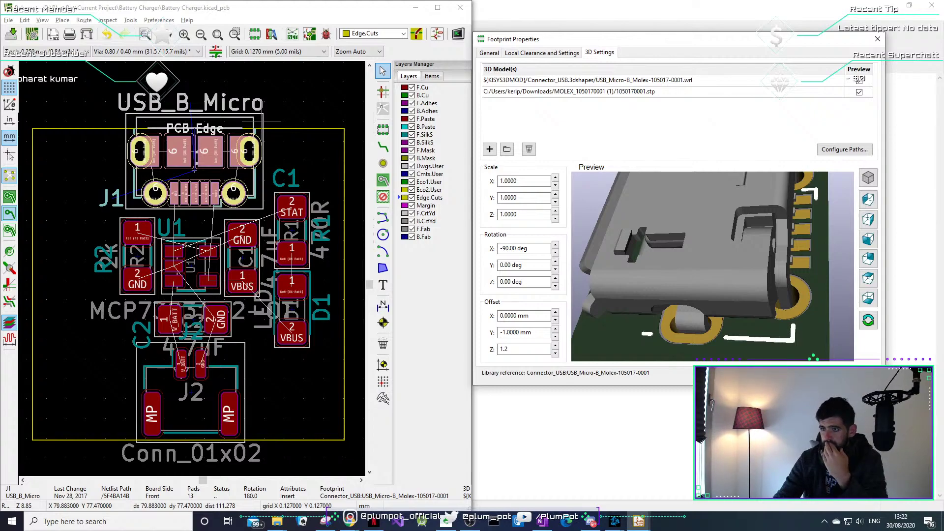
left_click_drag(735, 269, 768, 347)
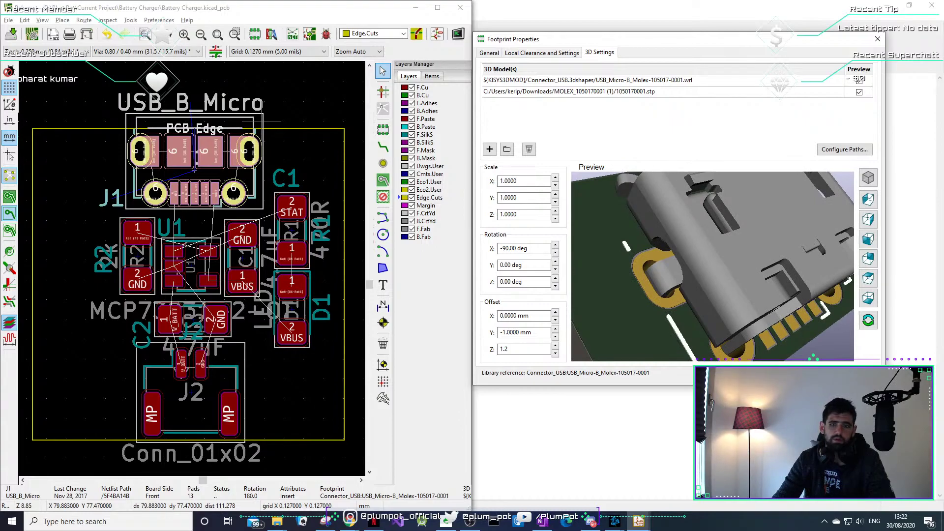
left_click(811, 372)
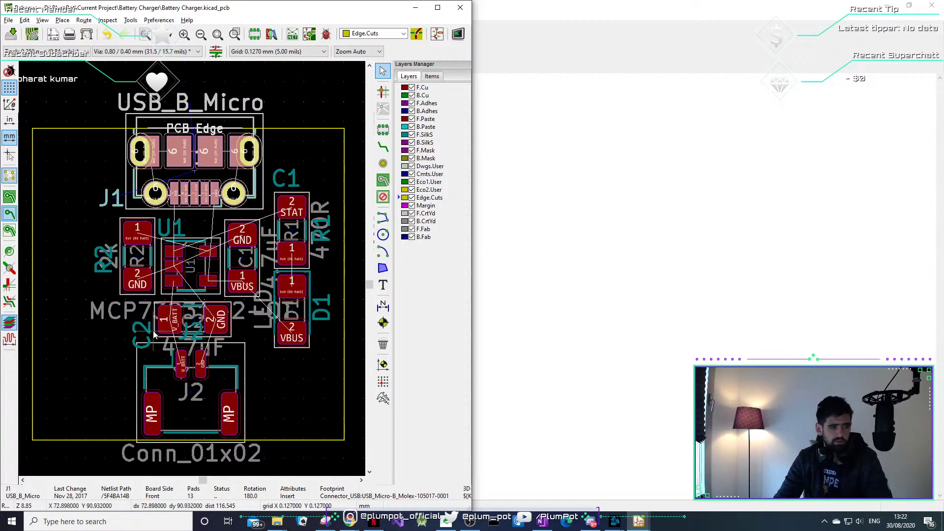
Nudge the J1 footprint slightly left and move the C2 reference label level with its capacitor.
key("m")
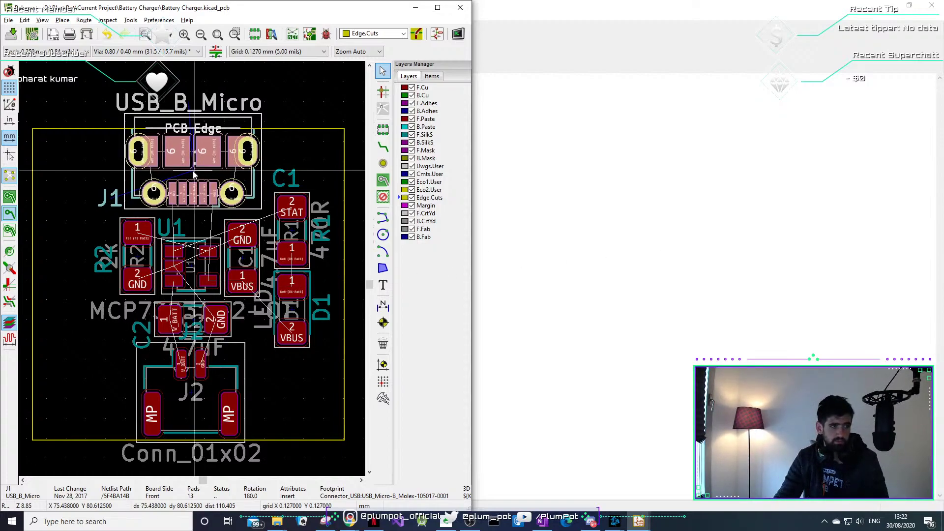
left_click(195, 175)
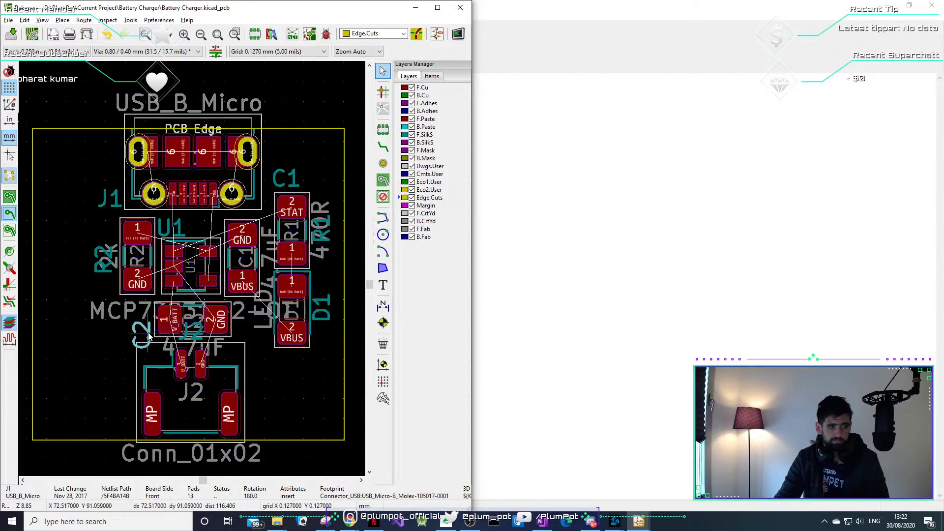
key("m")
left_click(135, 322)
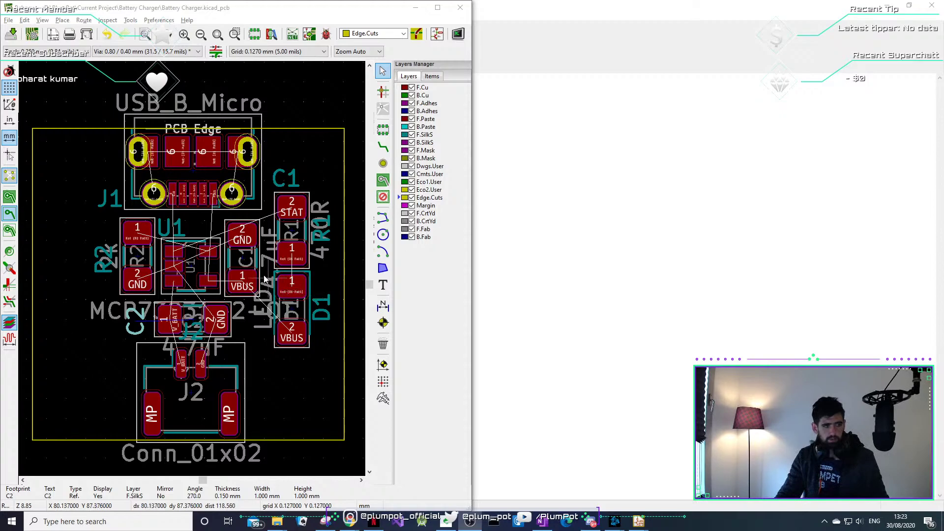
left_click(279, 149)
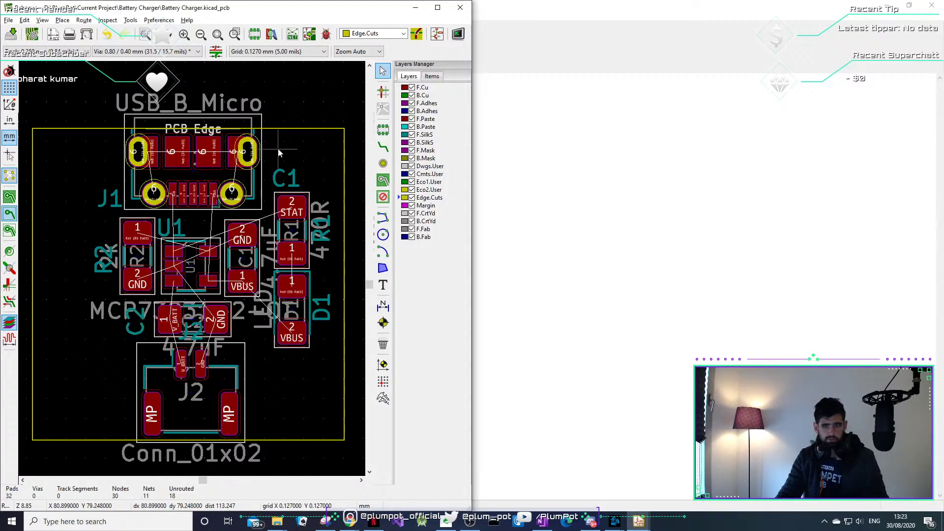
Examine the board in the 3D viewer, checking the J1 connector's fit and the silkscreen labels, and close the viewer.
key("alt+3")
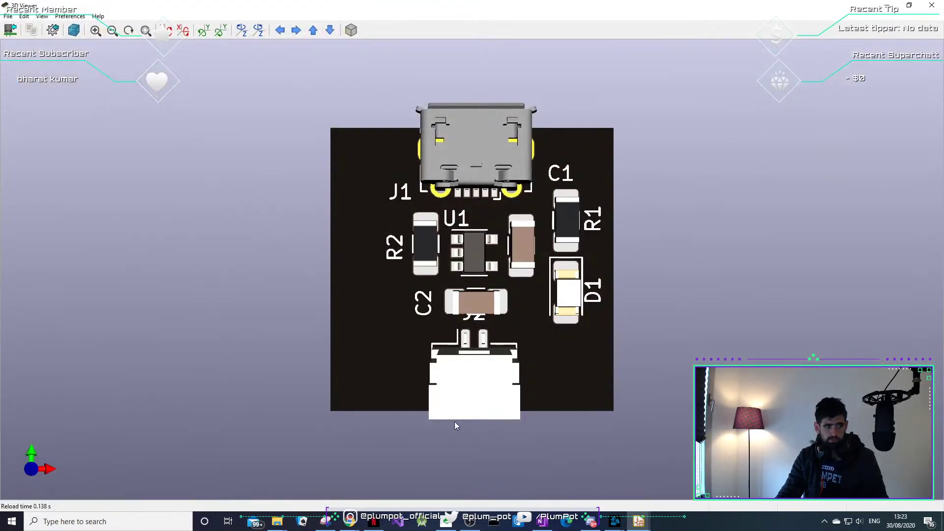
left_click_drag(454, 421, 625, 172)
left_click(931, 5)
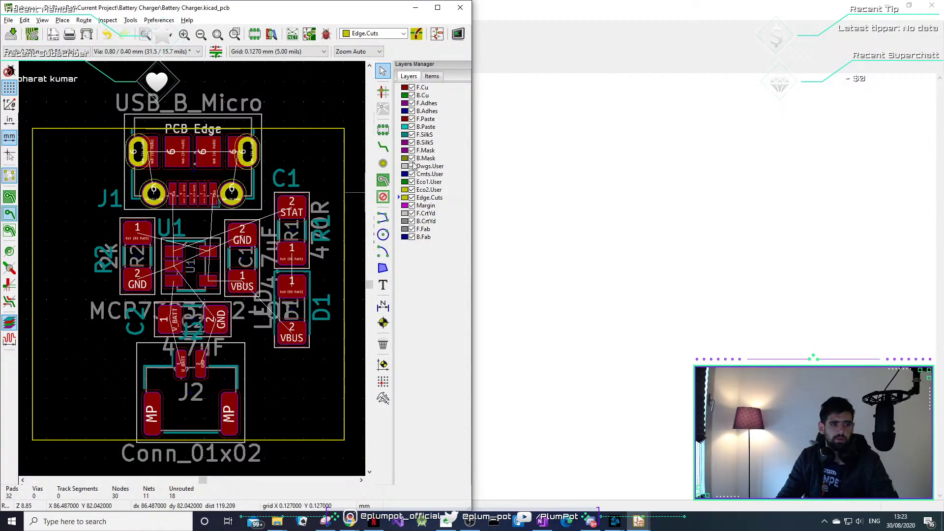
Add the text "BAT" on the F.SilkS layer, 2 mm wide and 2 mm high, to the right of connector J2.
left_click(416, 135)
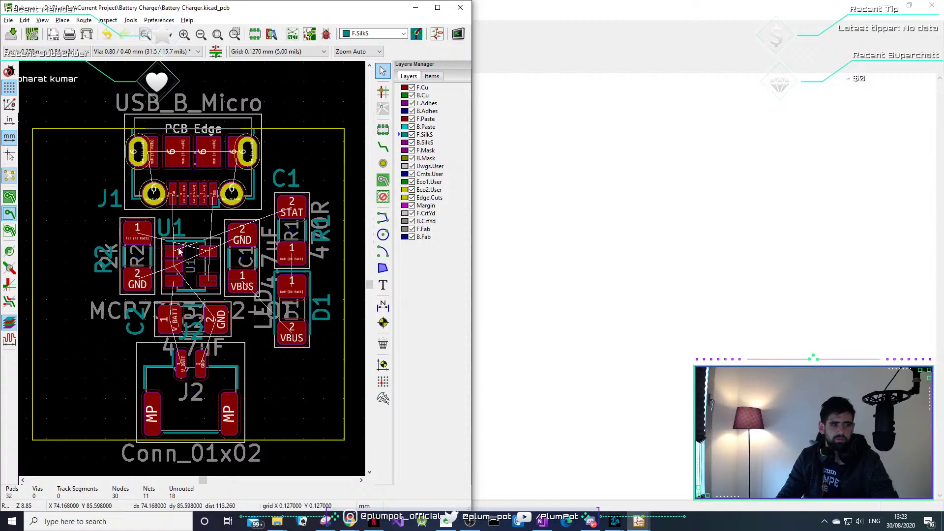
left_click(384, 286)
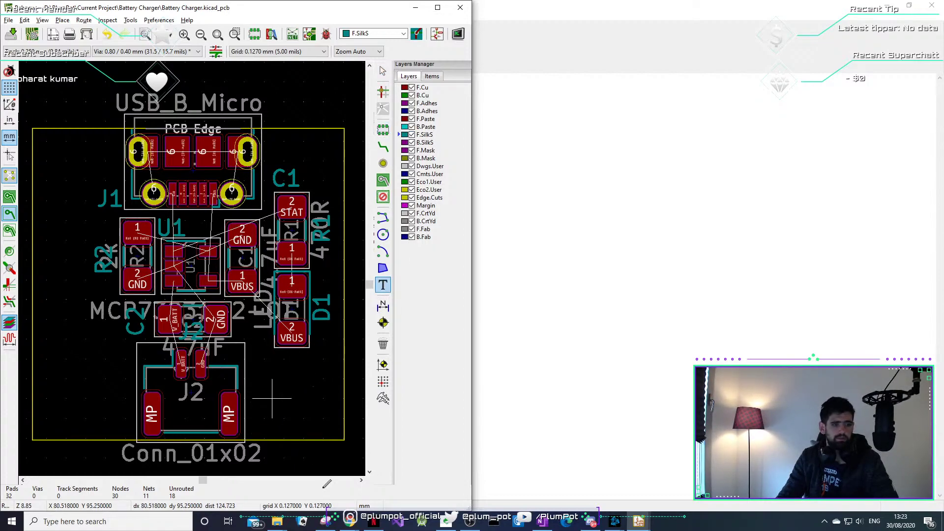
left_click(272, 398)
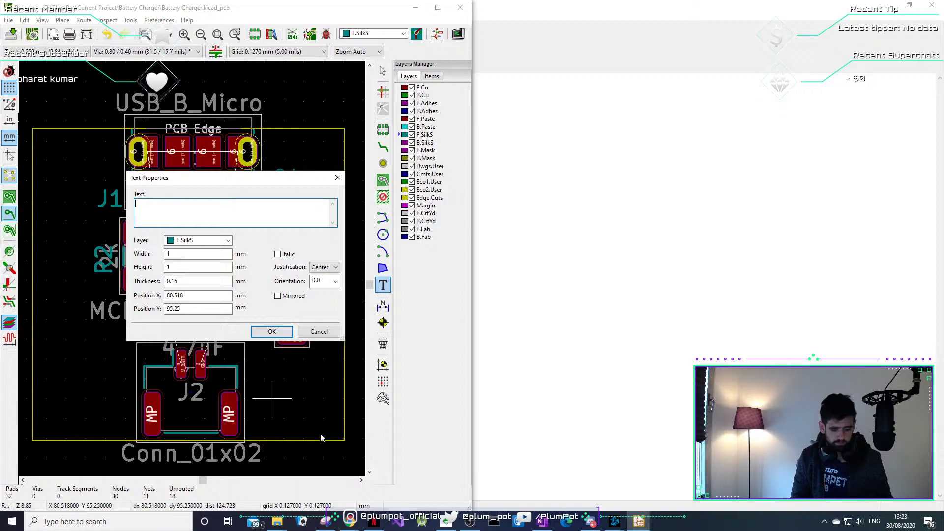
type("BAT")
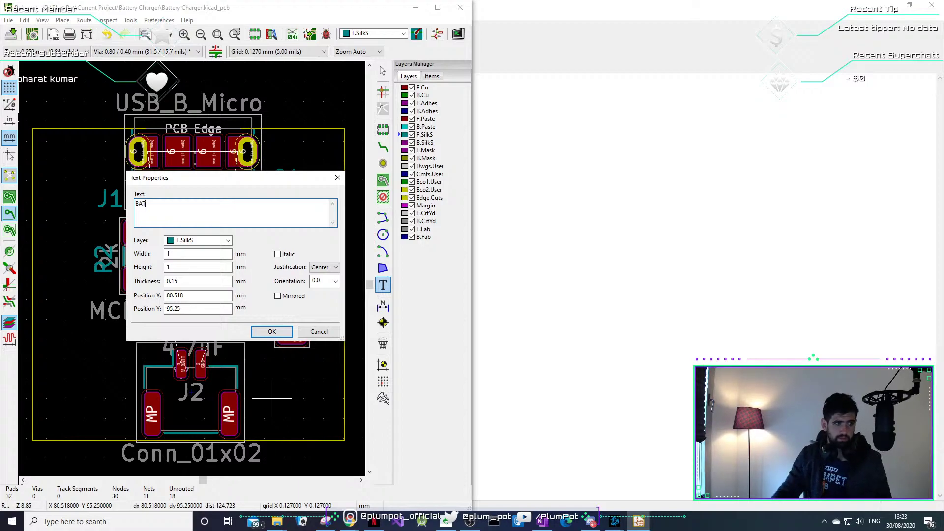
double_click(197, 254)
type("2")
double_click(195, 266)
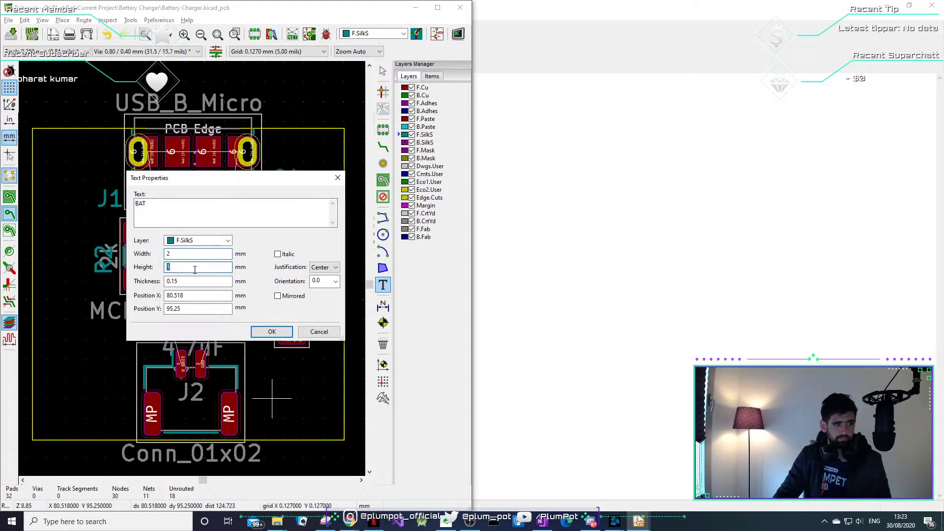
type("2")
left_click(265, 330)
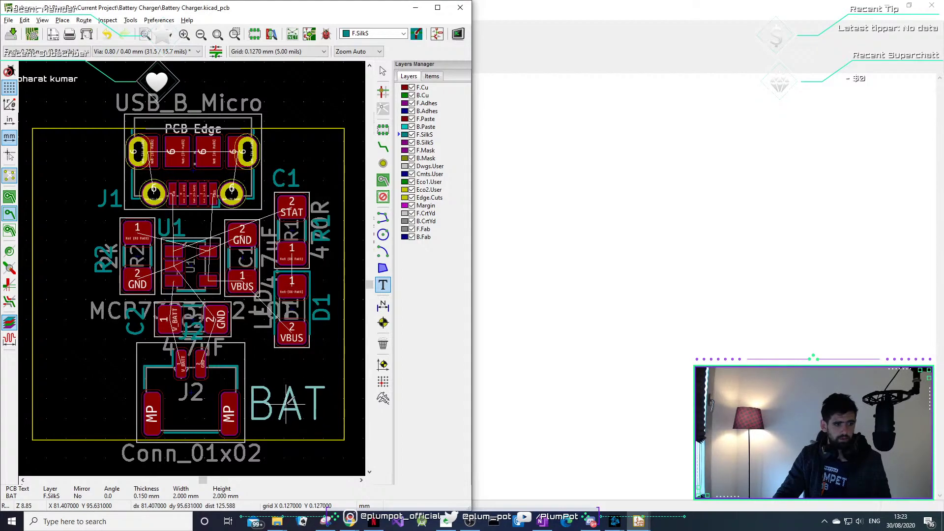
left_click(288, 402)
scroll(213, 388, "down", 3)
scroll(192, 269, "up", 8)
scroll(193, 268, "down", 4)
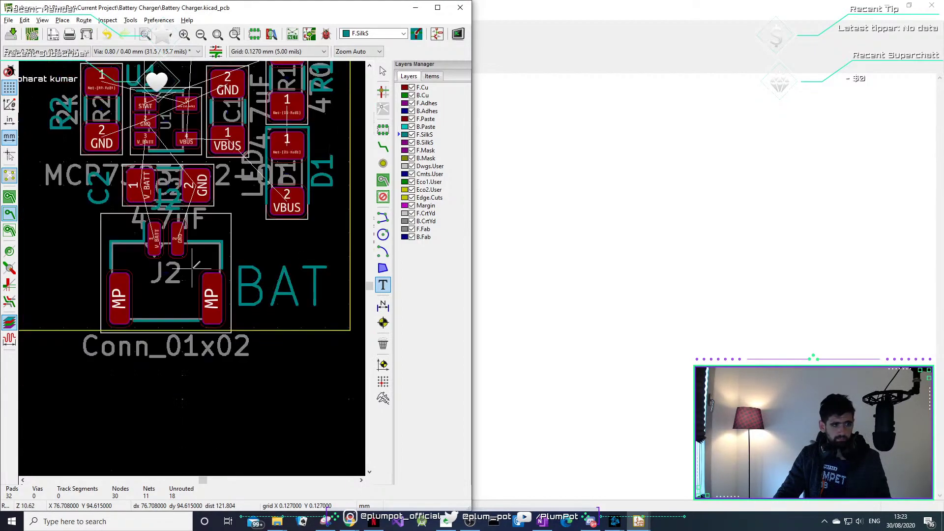
middle_click_drag(169, 278, 173, 304)
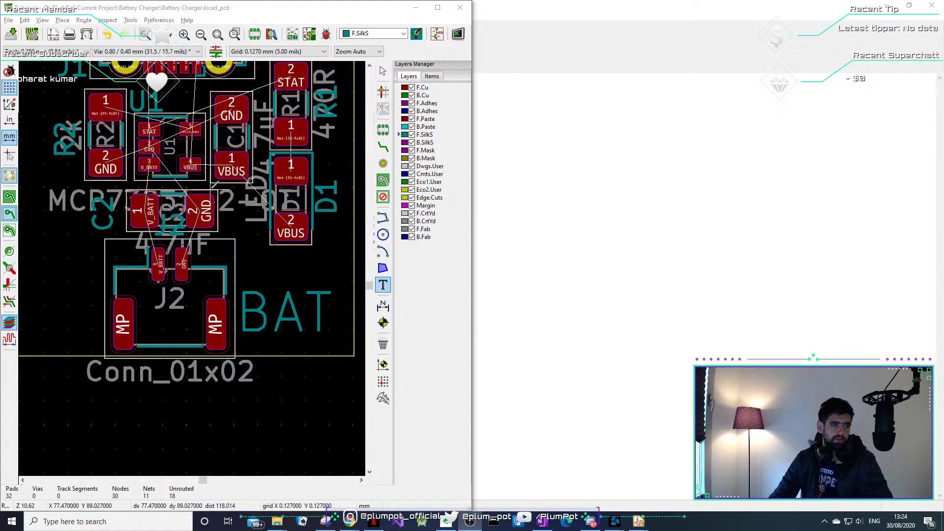
middle_click_drag(212, 192, 184, 216)
key("Escape")
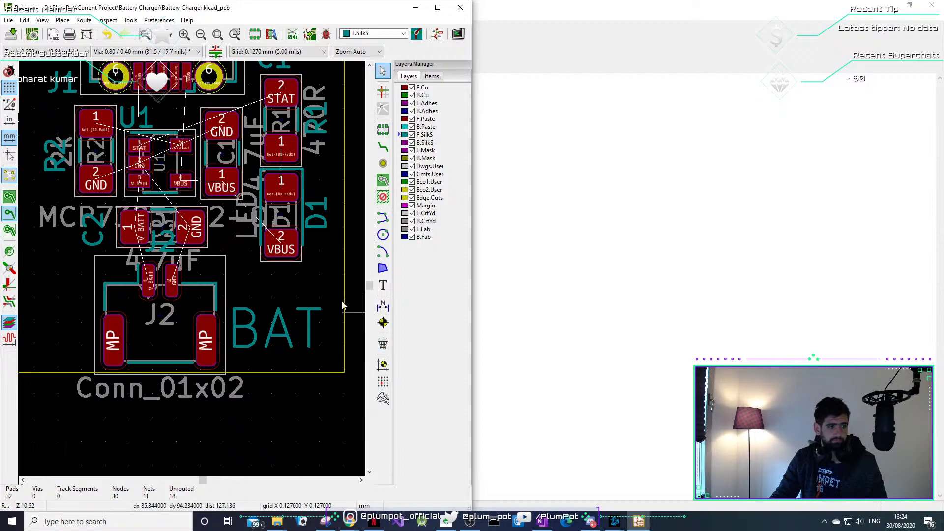
left_click_drag(293, 295, 275, 324)
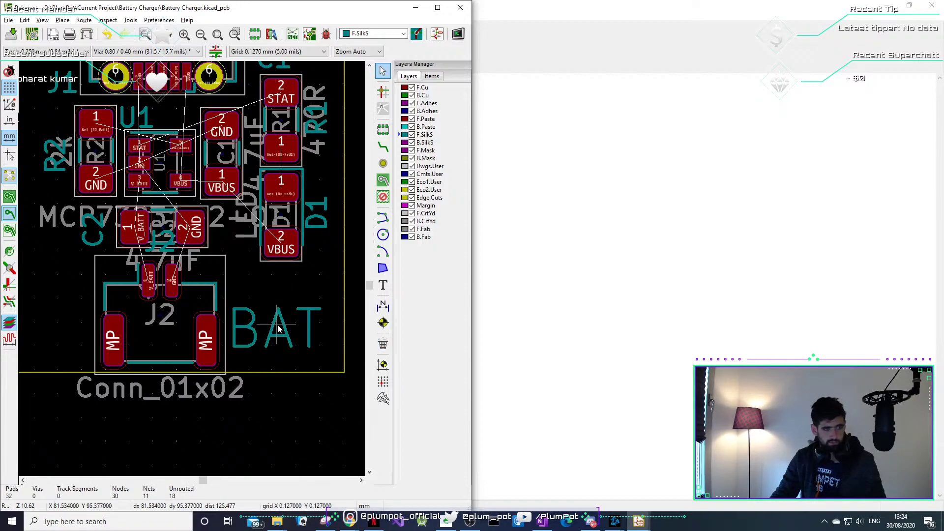
Copy the BAT silkscreen text and place the copy to the left of USB connector J1.
key("ctrl+c")
left_click(278, 328)
scroll(271, 322, "down", 1)
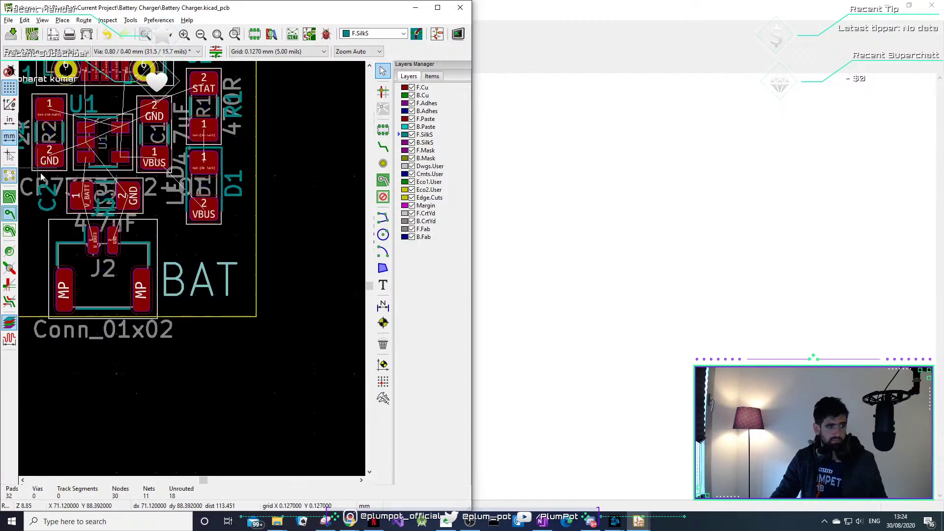
middle_click_drag(192, 269, 303, 441)
key("ctrl+v")
left_click(105, 206)
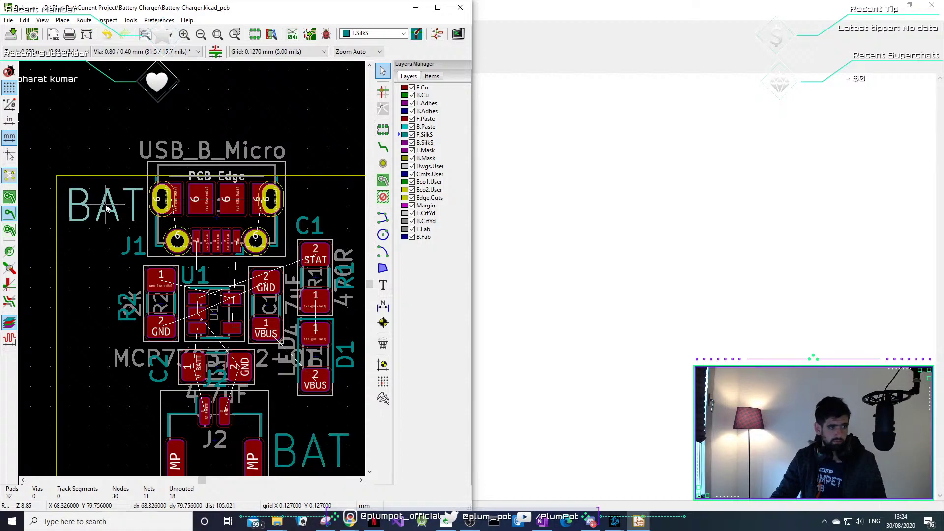
Change the copied label beside J1 to "USB" and shift it slightly left, inside the board outline.
double_click(105, 206)
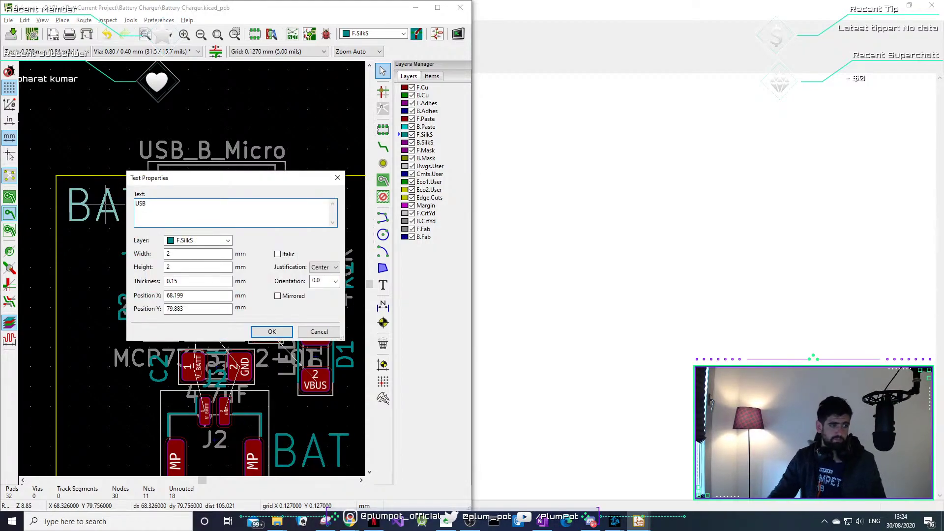
left_click(272, 331)
left_click_drag(116, 211, 93, 212)
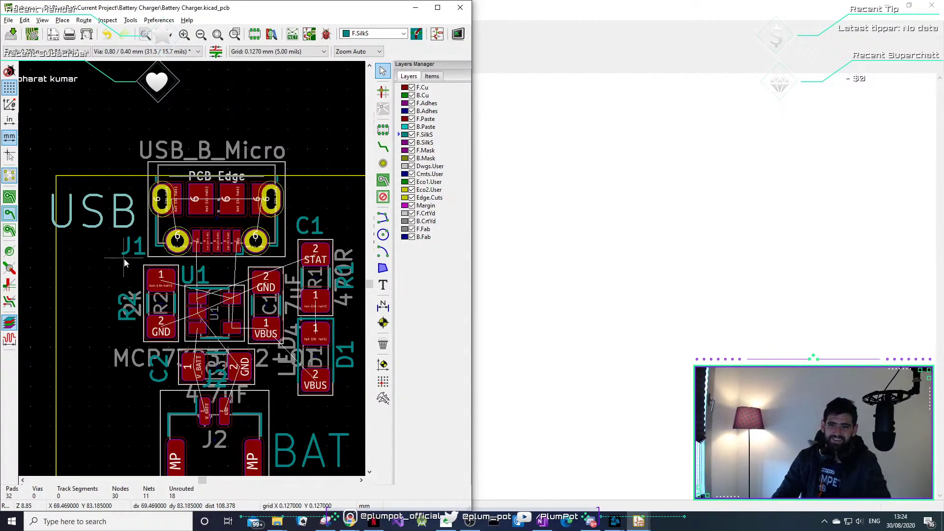
Try duplicating the USB label above the board outline and reposition the label beside J1.
key("ctrl+d")
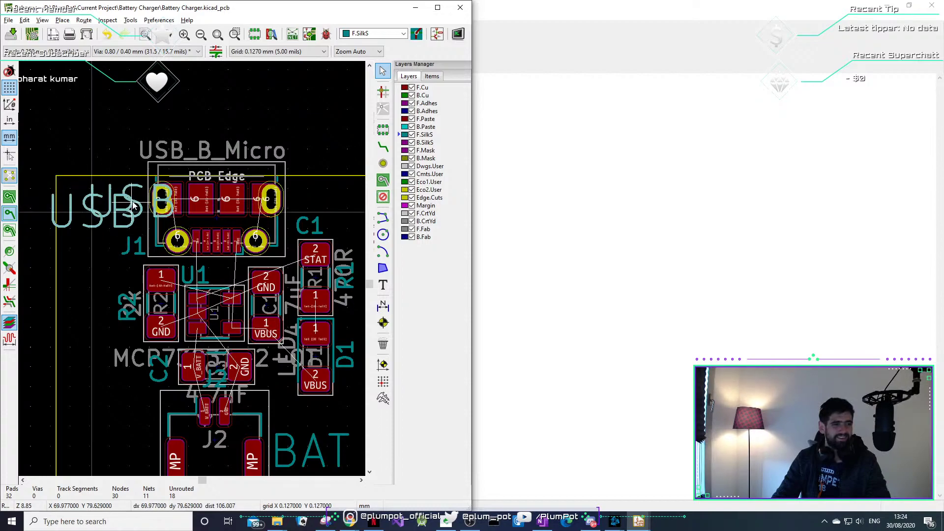
left_click(106, 129)
key("ctrl+d")
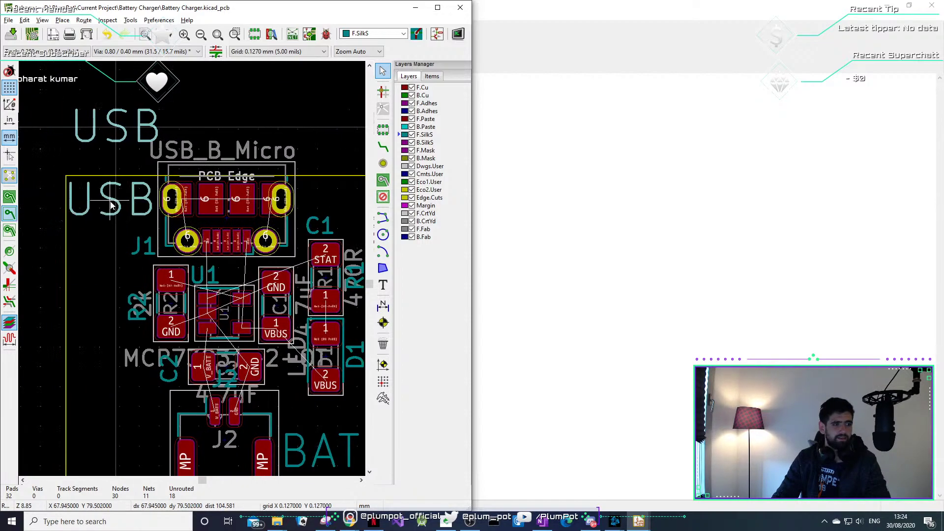
left_click(111, 203)
left_click(143, 112)
left_click_drag(137, 190, 113, 203)
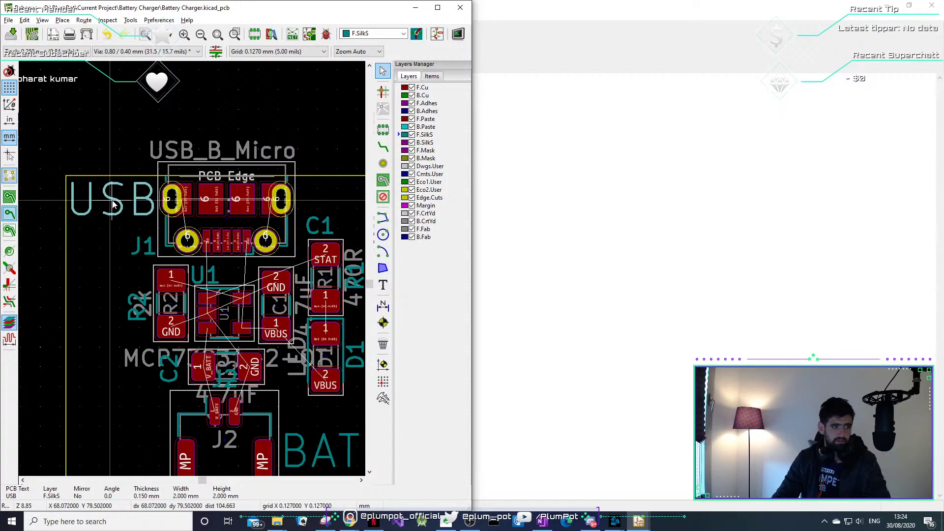
key("Escape")
Set the USB label's text width and height to 1.5 mm.
scroll(237, 297, "down", 3)
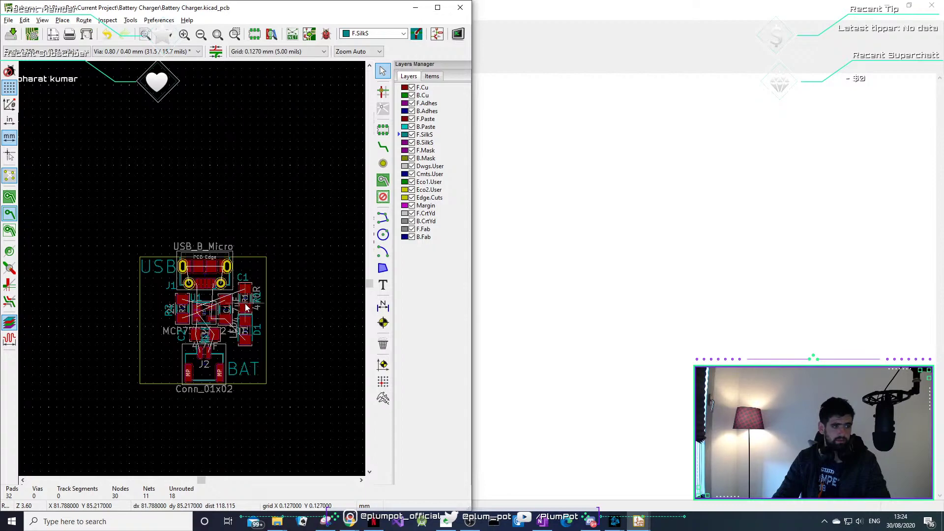
scroll(237, 297, "up", 3)
double_click(241, 280)
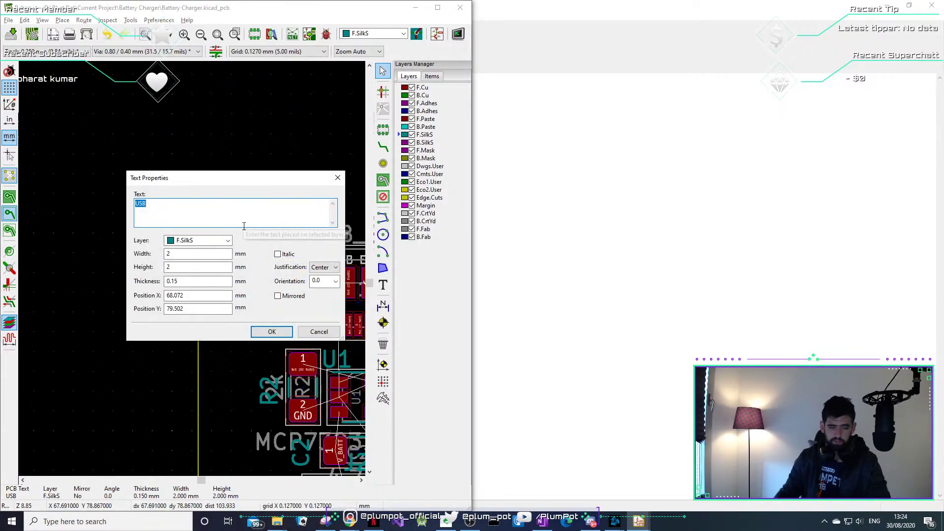
left_click(209, 253)
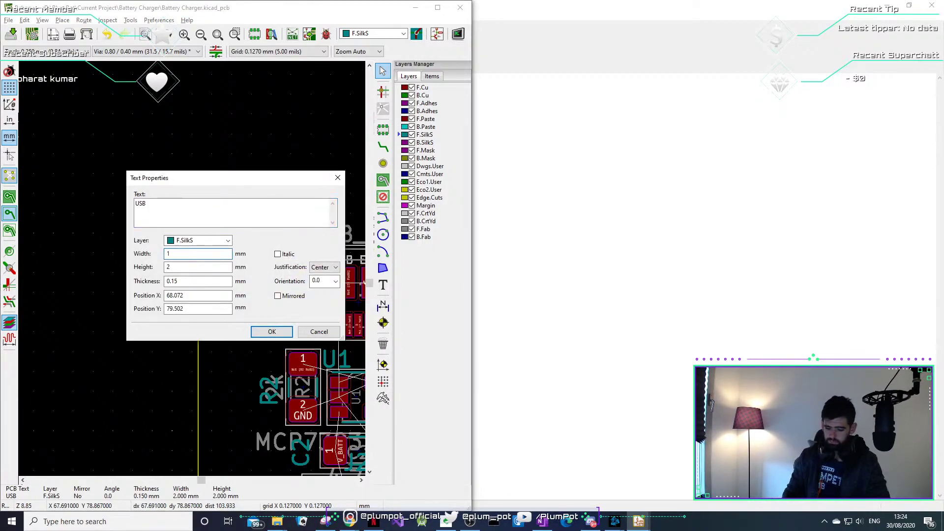
type("1.5")
key("Tab")
type("1.5")
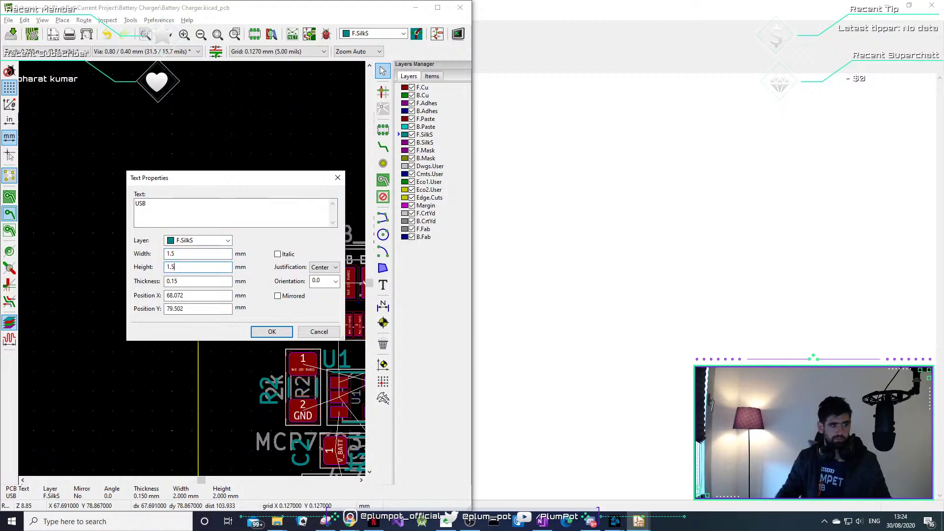
left_click(259, 330)
Move the USB label to the right side of connector J1, above the C1 reference.
left_click_drag(237, 288, 219, 300)
left_click_drag(223, 300, 299, 282)
left_click(291, 219)
scroll(291, 328, "down", 4)
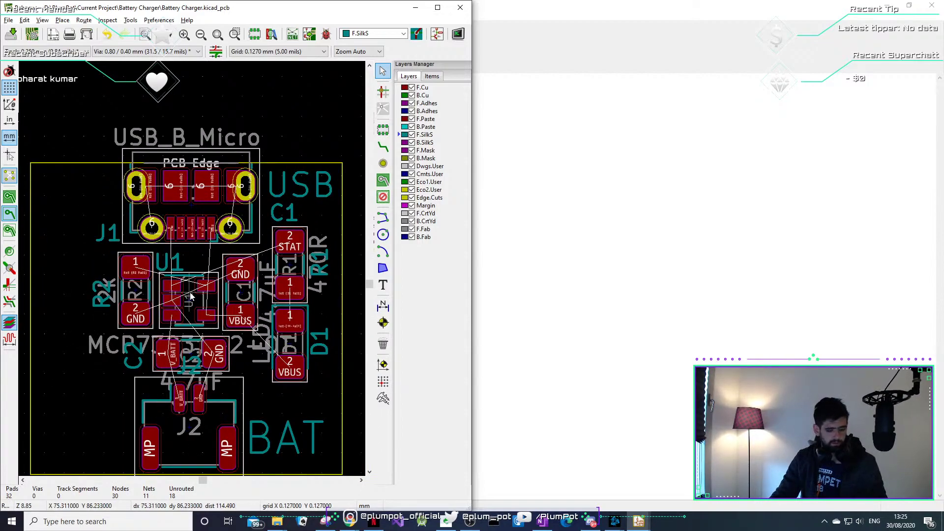
Examine the USB and BAT labels beside their connectors in the 3D viewer and close it.
key("alt+3")
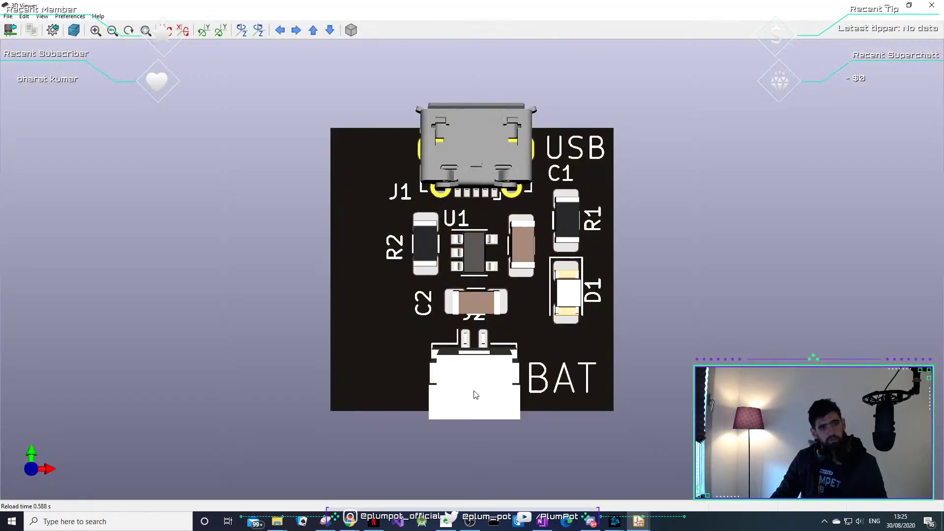
left_click_drag(476, 391, 477, 222)
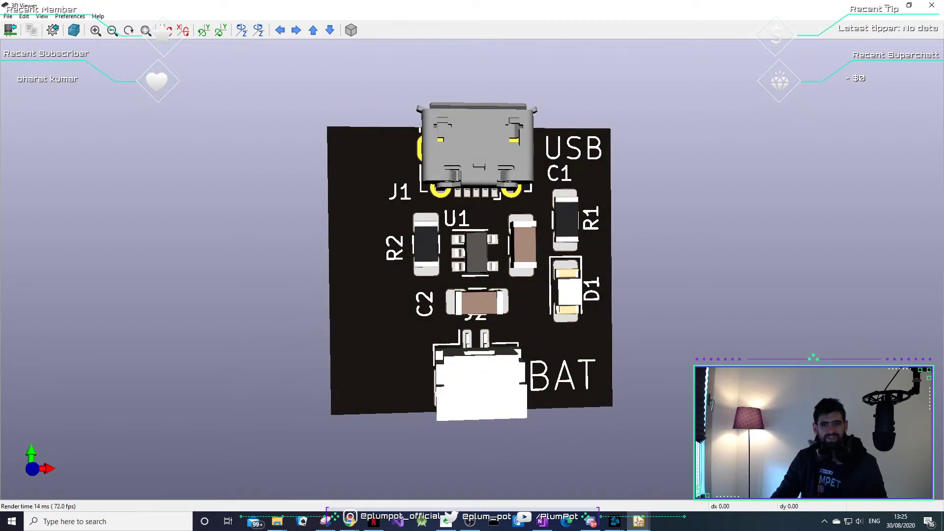
left_click(932, 5)
Copy the BAT label, rotate the copy 90 degrees and place it near the board's left edge.
scroll(196, 368, "down", 2)
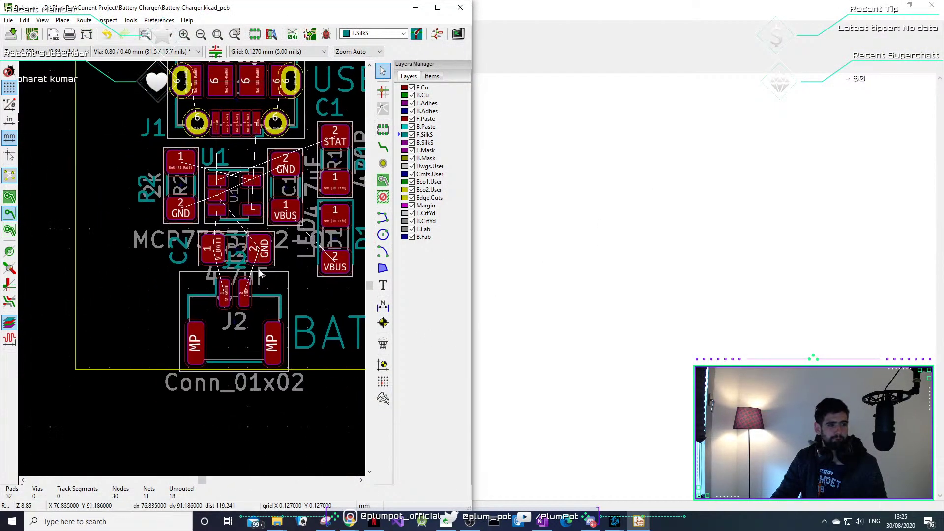
scroll(122, 296, "down", 1)
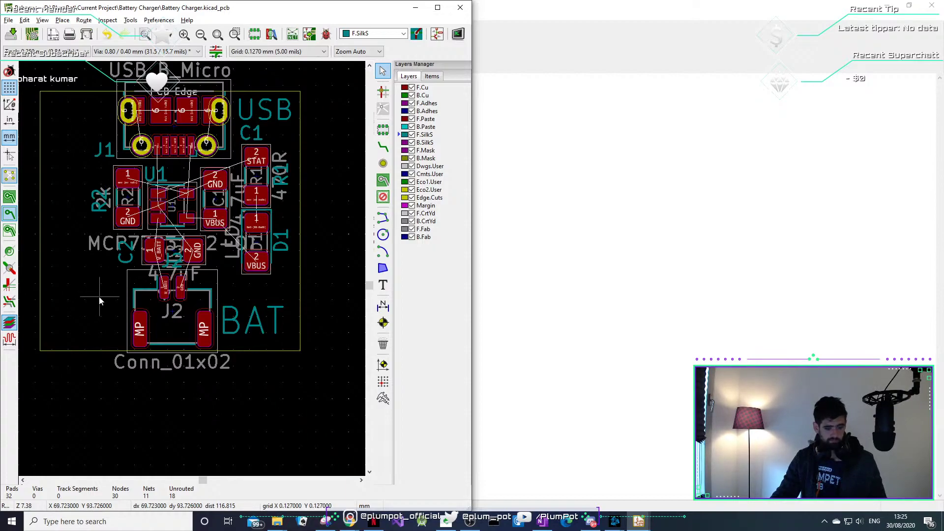
key("r")
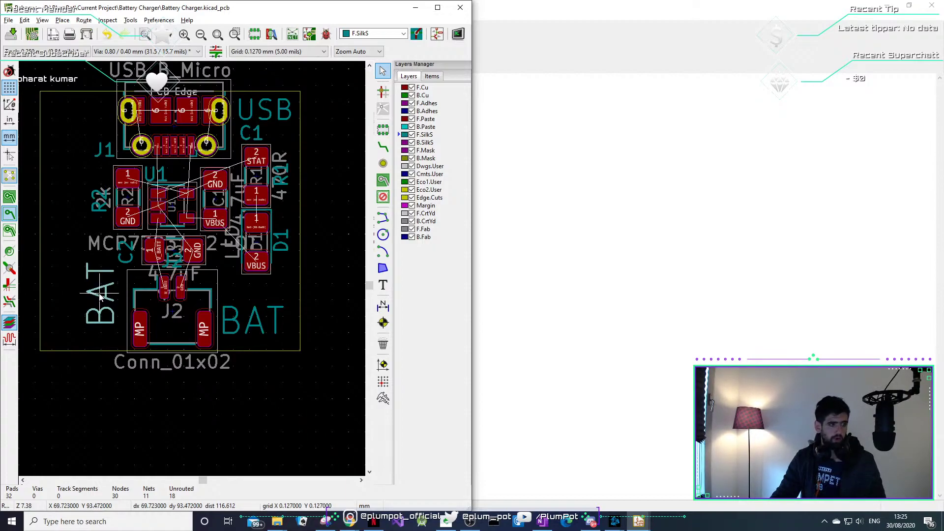
left_click(56, 269)
Change the rotated label to "Li-Po Battery Charging Circuit", 1 mm wide and 1 mm high, and move it up along the left board edge.
type("e")
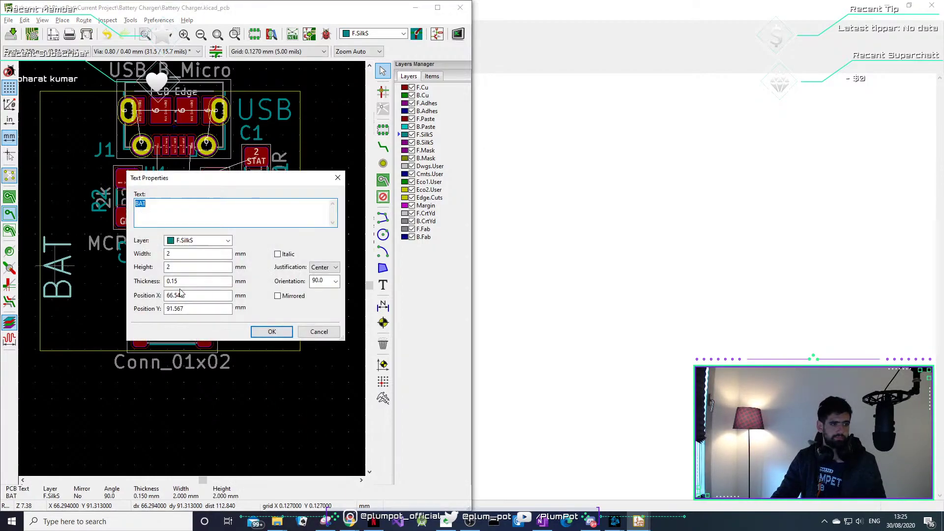
type("Li-Po ")
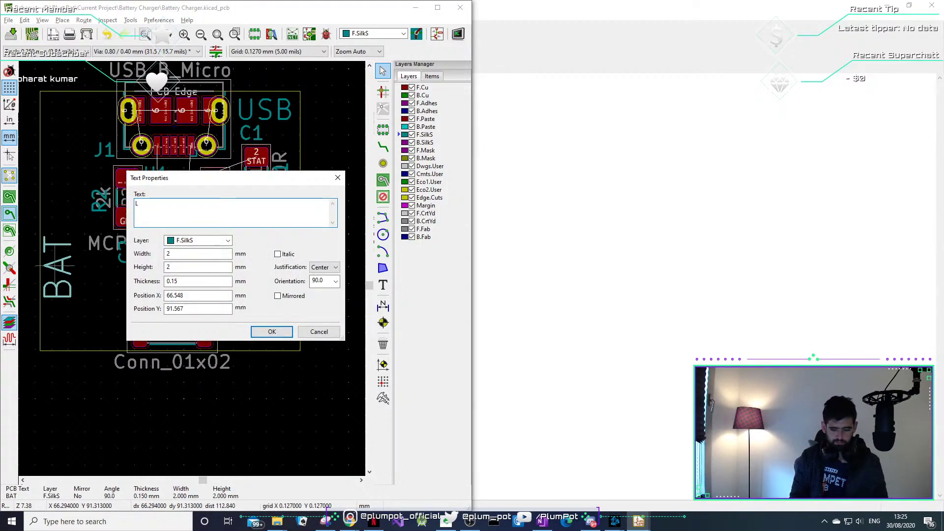
type("Batte")
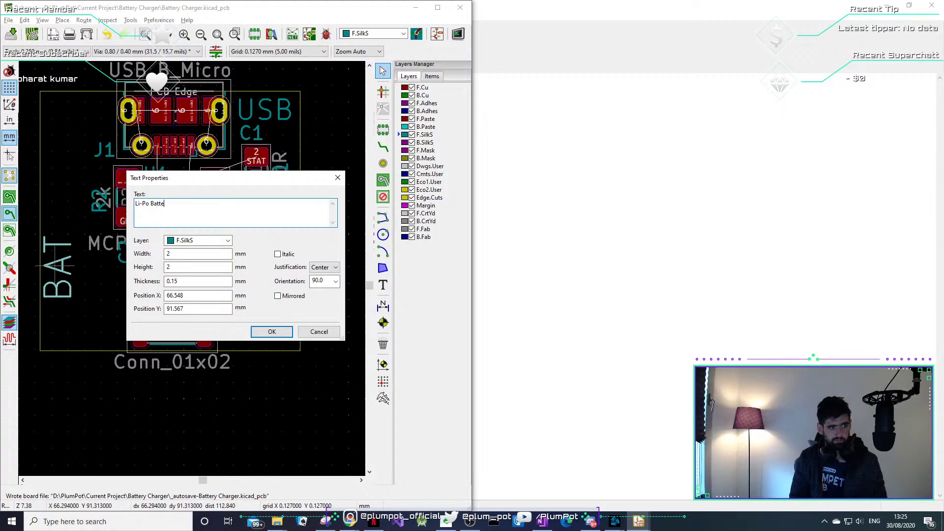
type("ry Chargin")
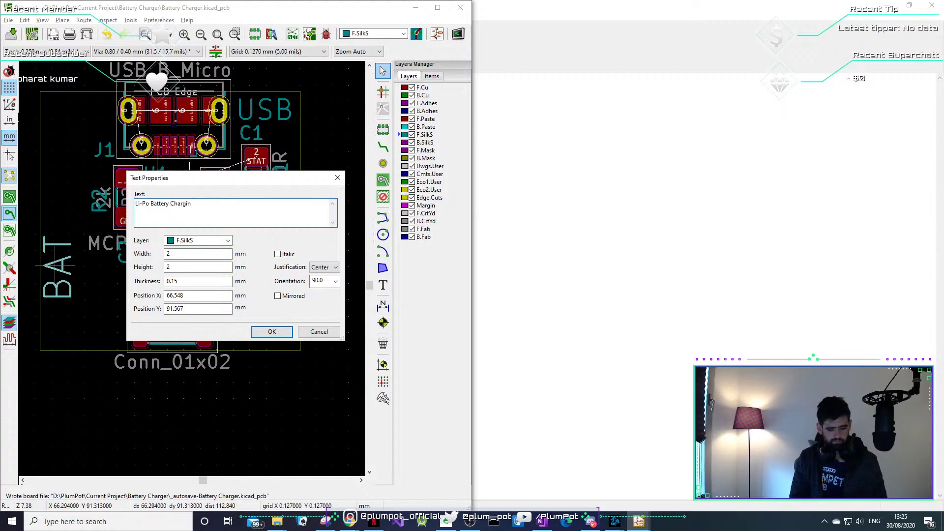
type("g Cir")
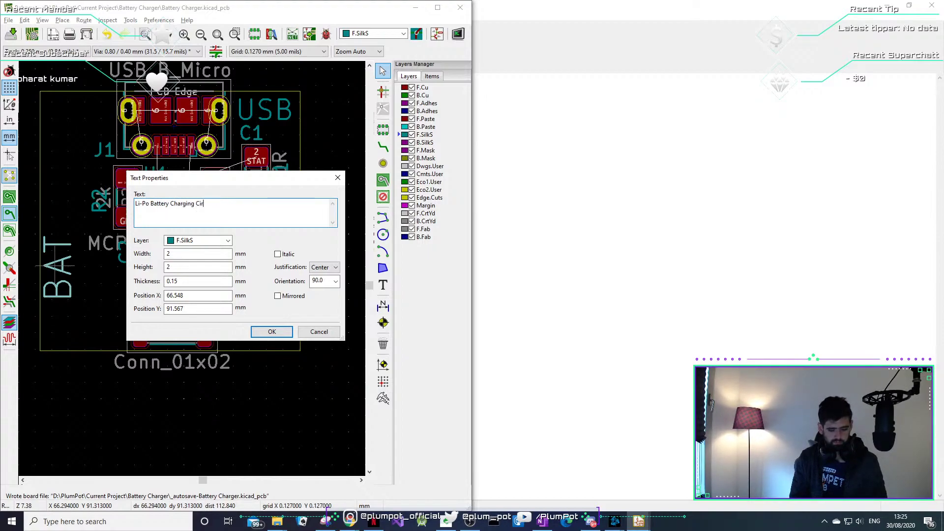
type("cuit")
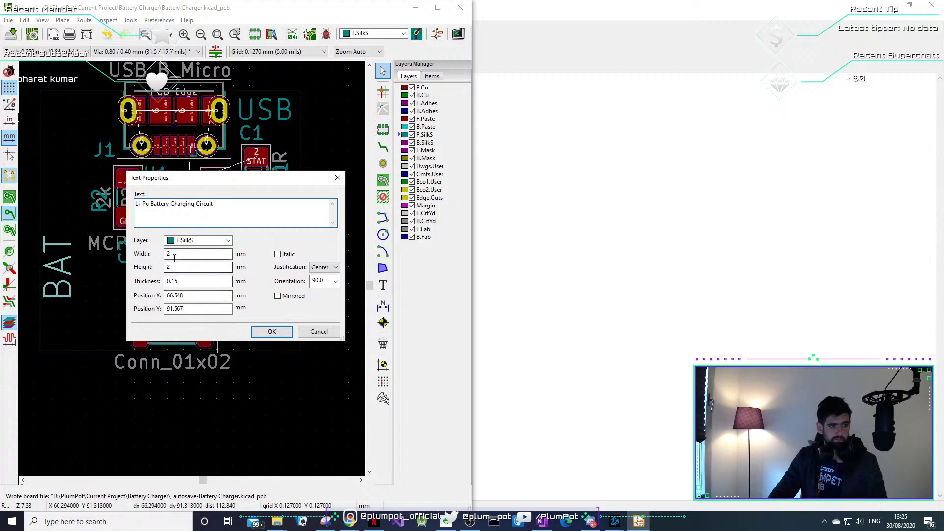
type("1")
left_click_drag(174, 256, 167, 267)
type("1")
left_click(272, 331)
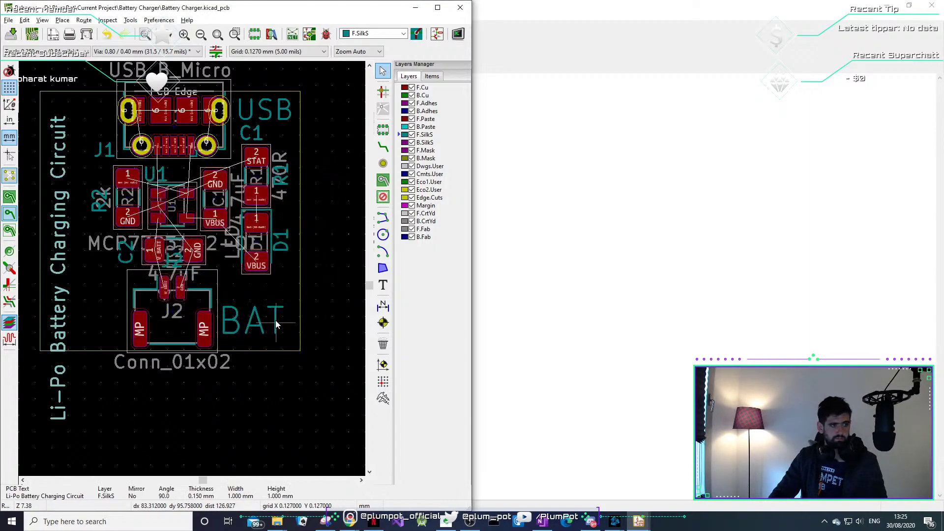
left_click_drag(58, 268, 56, 180)
double_click(55, 180)
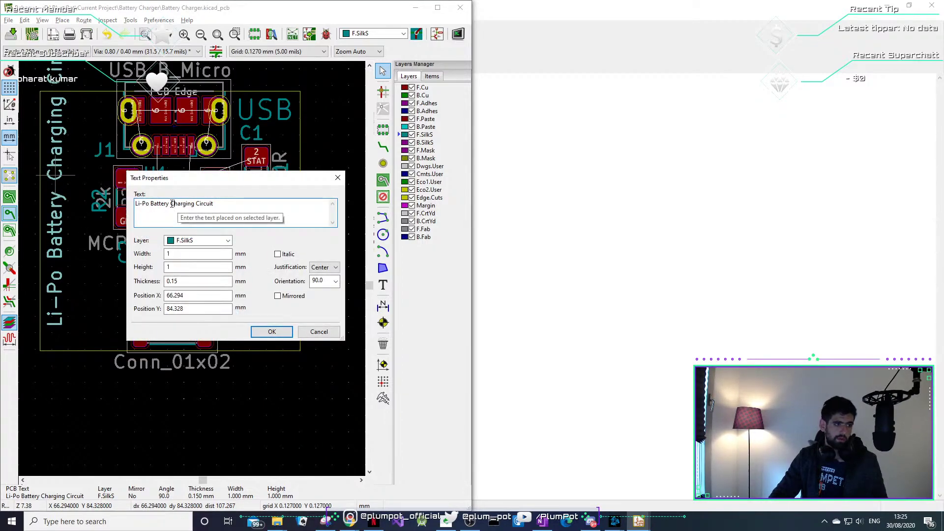
left_click(170, 203)
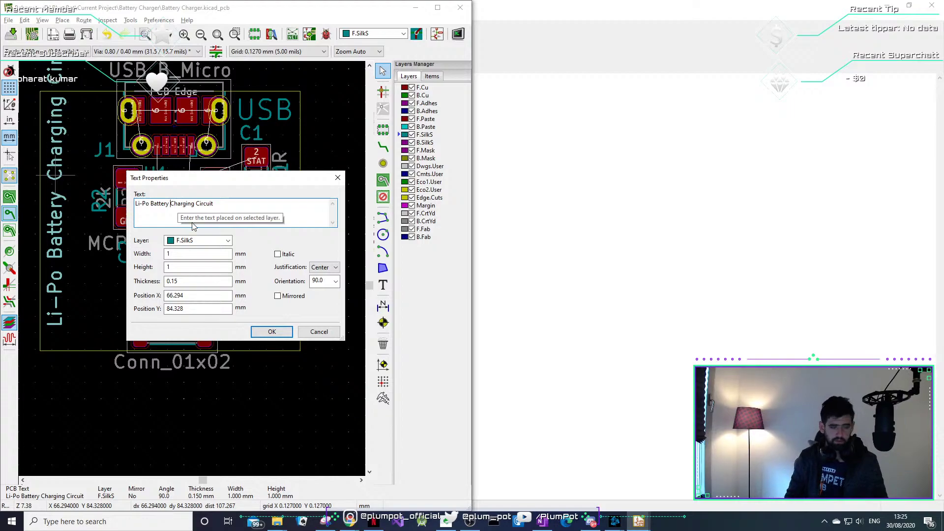
key("Escape")
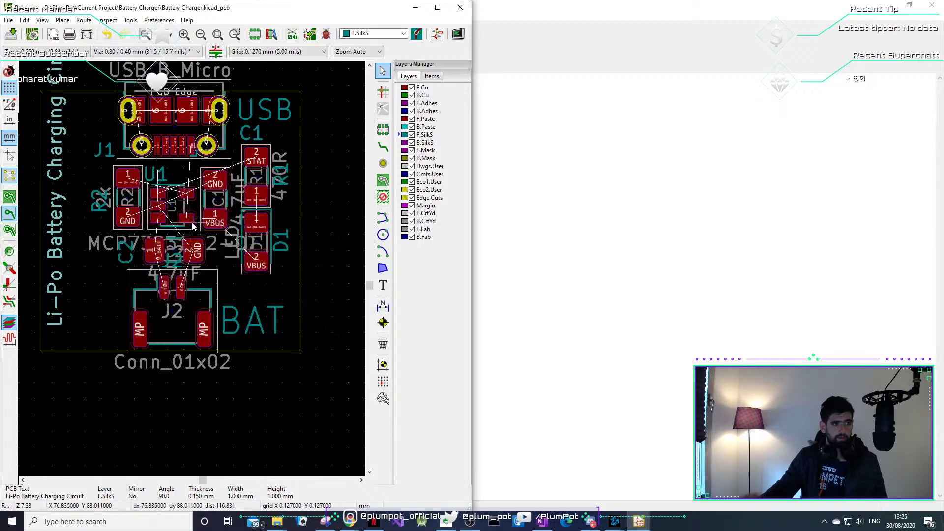
Split the vertical label into two lines, "Li-Po Battery" and "Charging Circuit", and nudge it slightly towards the left board edge.
double_click(57, 230)
left_click(199, 216)
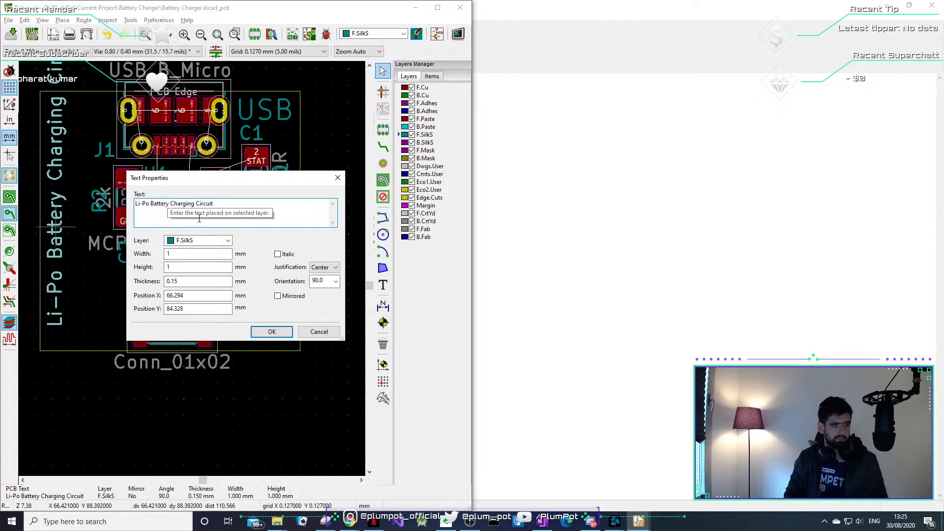
key("Return")
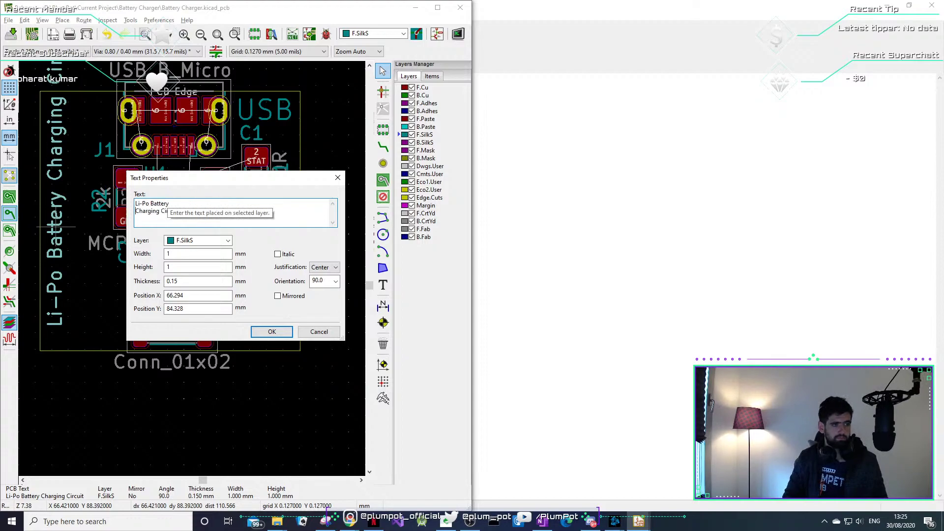
left_click(272, 332)
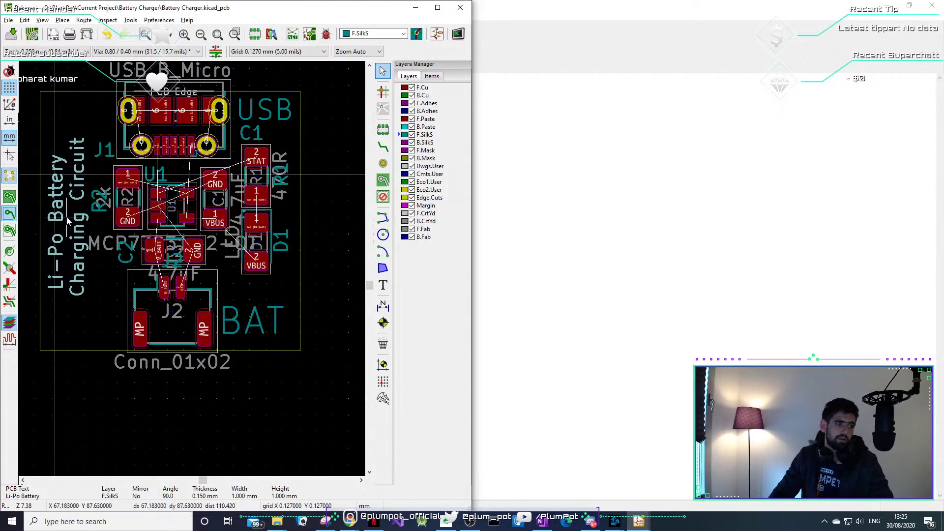
left_click_drag(67, 222, 66, 220)
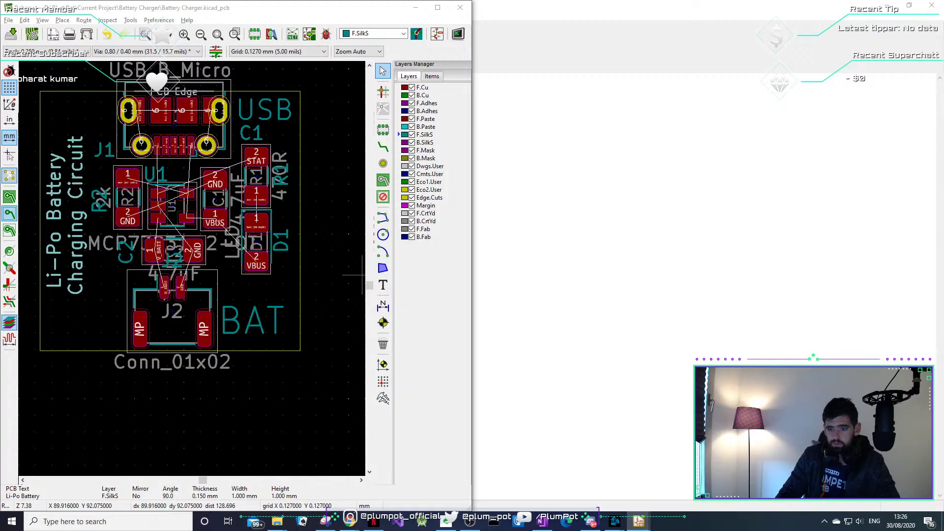
key("super+d")
key("super+d")
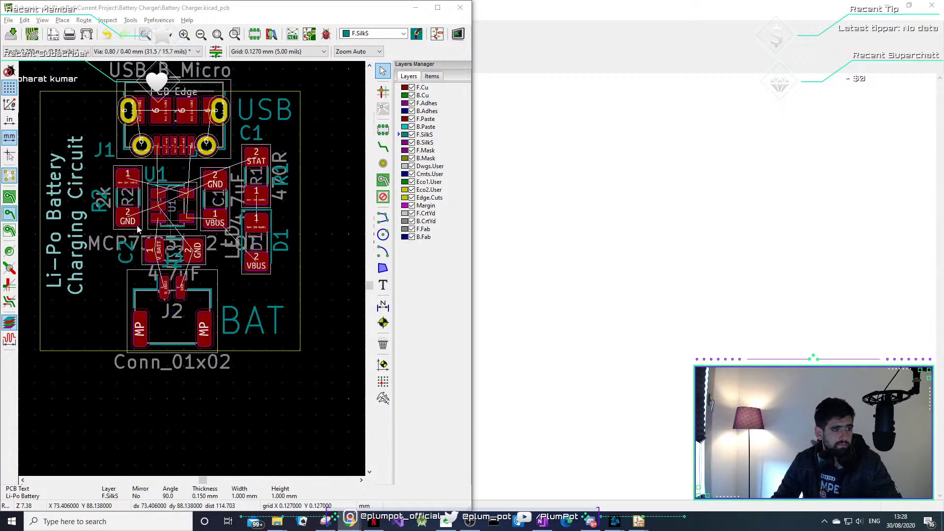
Examine the unrouted V_BATT and GND connections between J2, C2 and U1 up close.
scroll(109, 285, "up", 6)
middle_click_drag(109, 284, 160, 257)
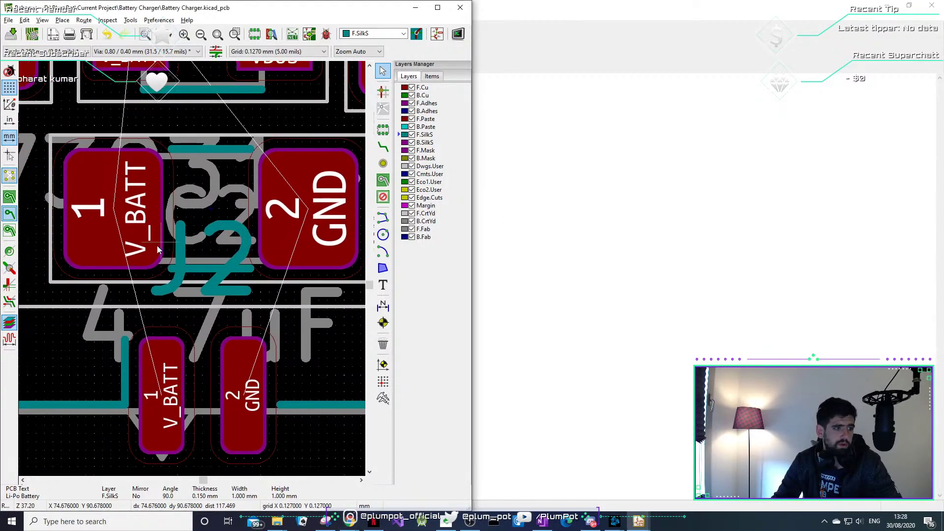
scroll(168, 176, "down", 1)
middle_click_drag(169, 177, 192, 271)
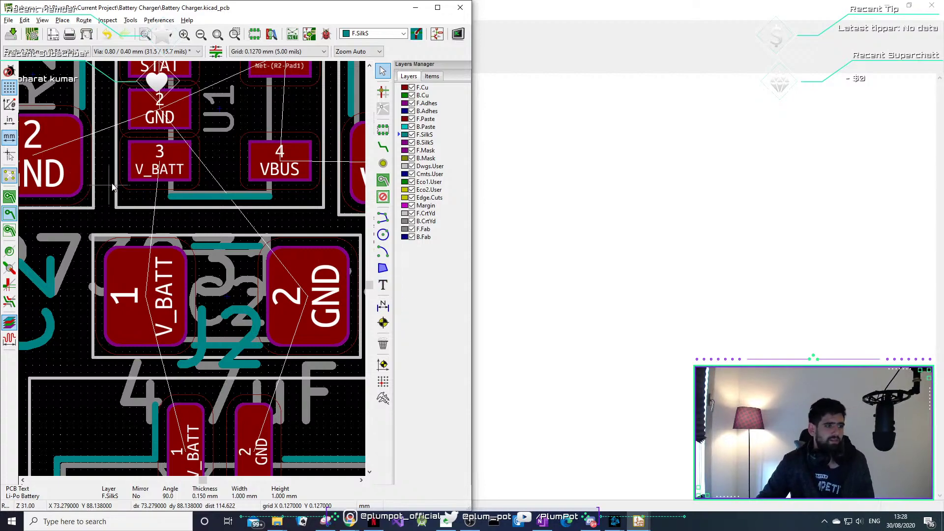
scroll(106, 166, "down", 1)
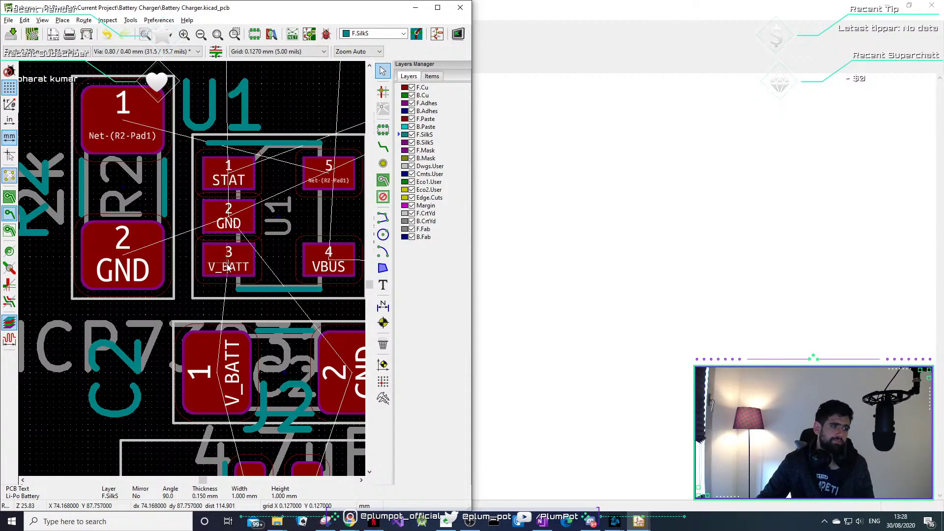
Inspect the unrouted V_BATT and GND connections from U1 down through C2 to J2.
mouse_move(214, 226)
middle_mouse_down()
mouse_move(195, 223)
mouse_move(192, 205)
middle_mouse_up()
middle_click_drag(206, 286, 189, 158)
middle_click_drag(214, 247, 166, 157)
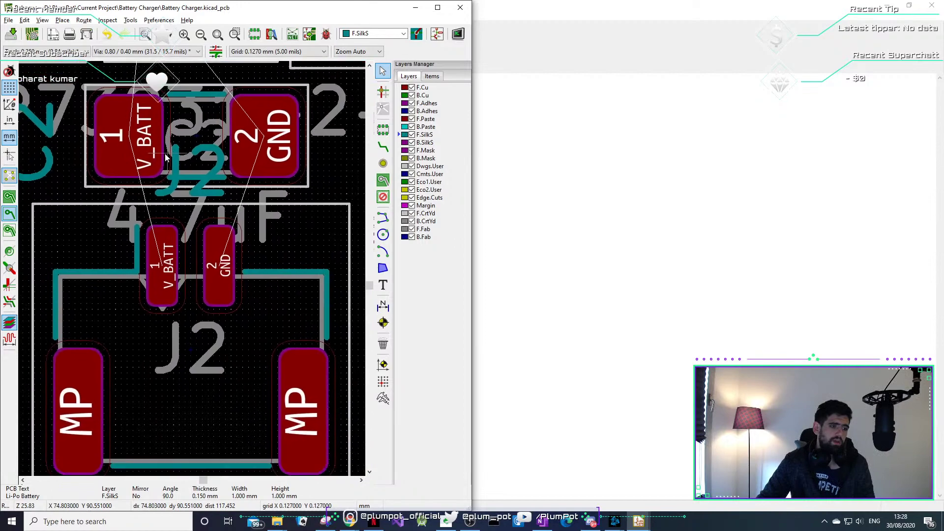
scroll(162, 164, "down", 1)
middle_click_drag(250, 336, 229, 414)
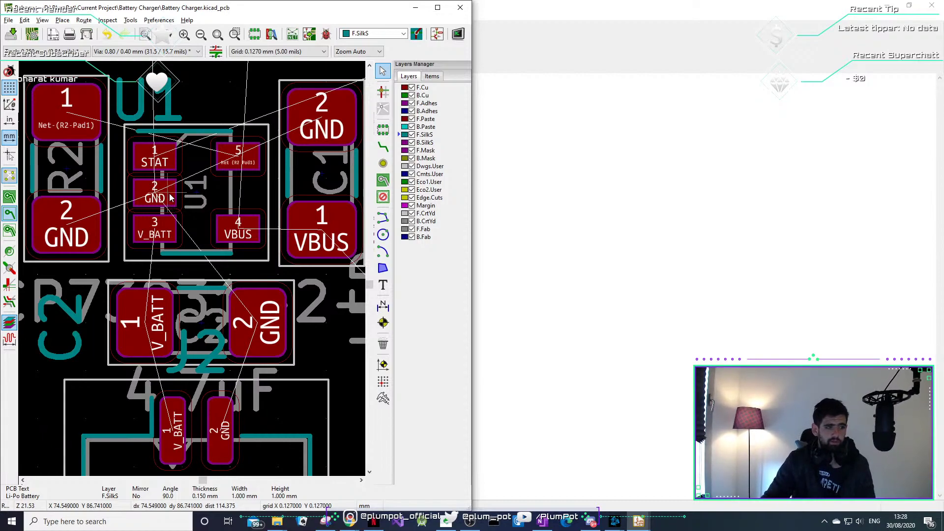
left_click(219, 169)
left_click(210, 184)
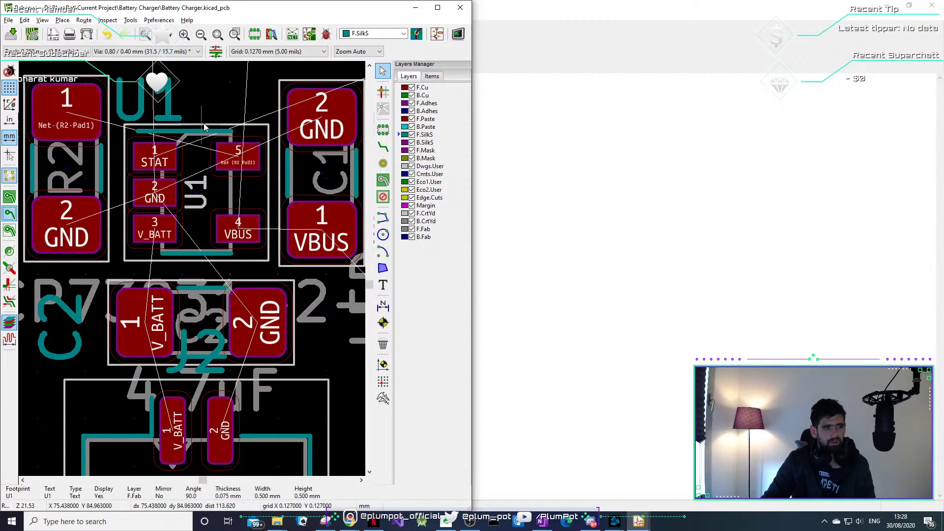
left_click(201, 114)
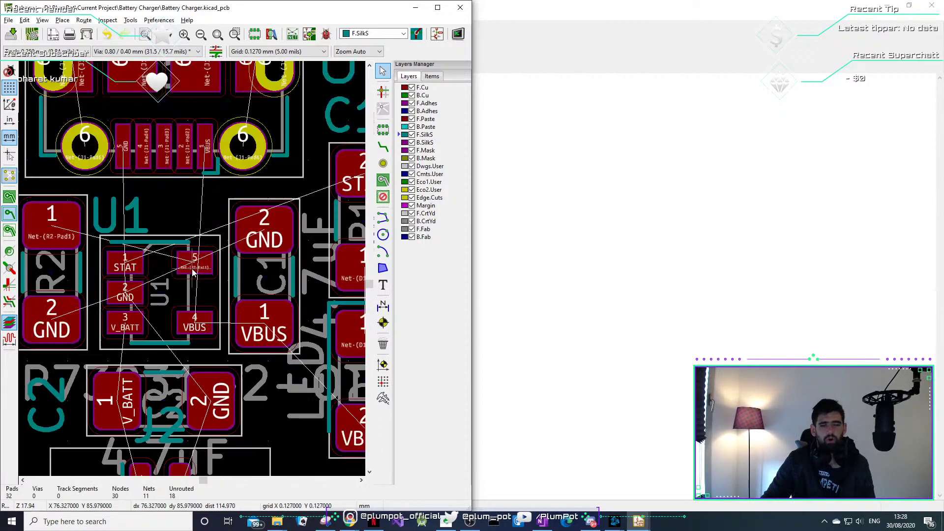
Trace the unrouted connections from USB connector J1 through U1, C1 and D1 down to battery connector J2.
scroll(192, 274, "up", 3)
scroll(193, 274, "down", 2)
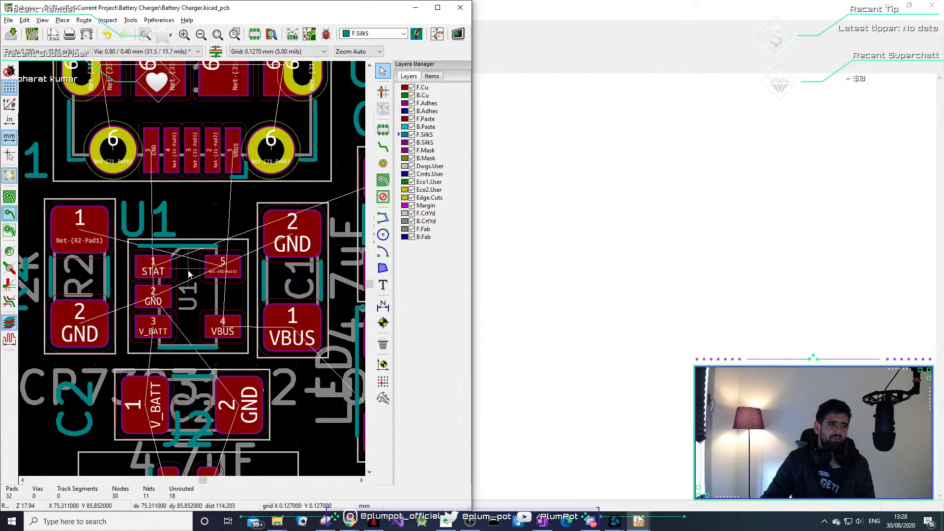
middle_click_drag(214, 190, 205, 206)
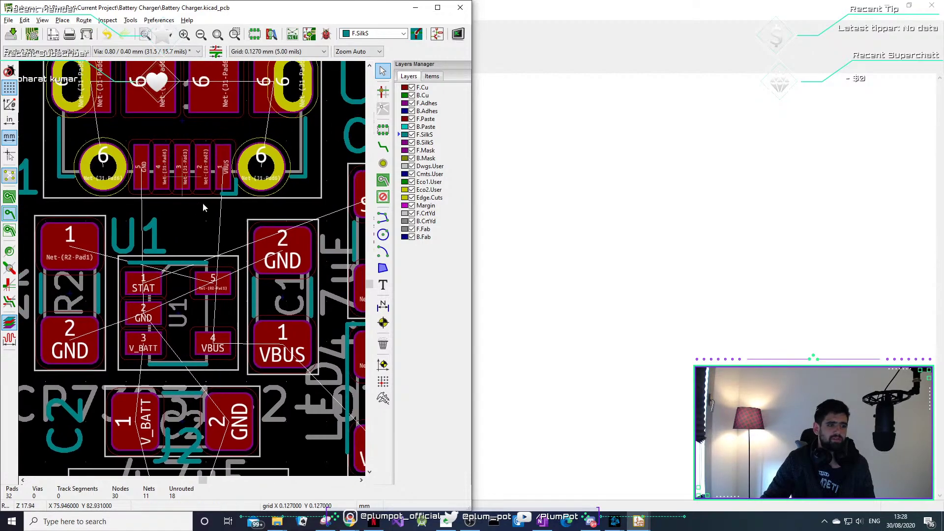
middle_click_drag(331, 345, 256, 252)
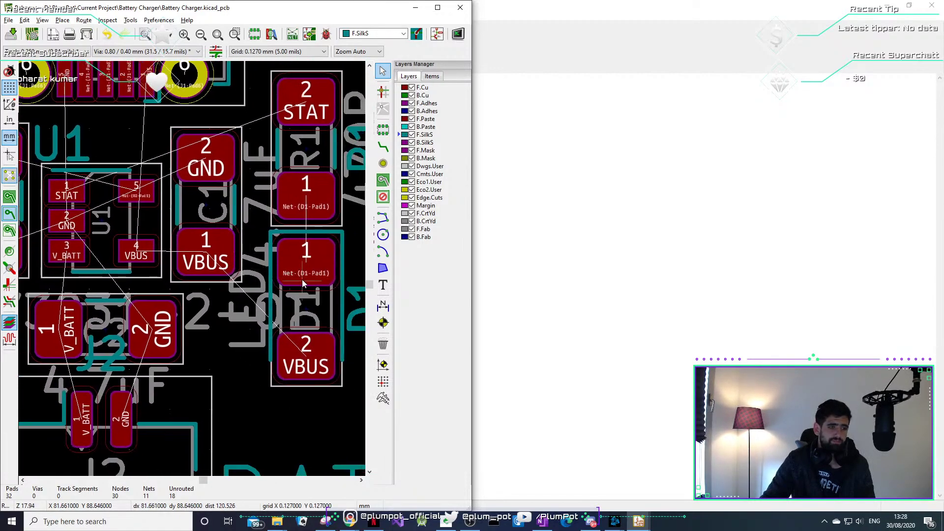
middle_click_drag(220, 279, 241, 206)
middle_click_drag(163, 339, 210, 273)
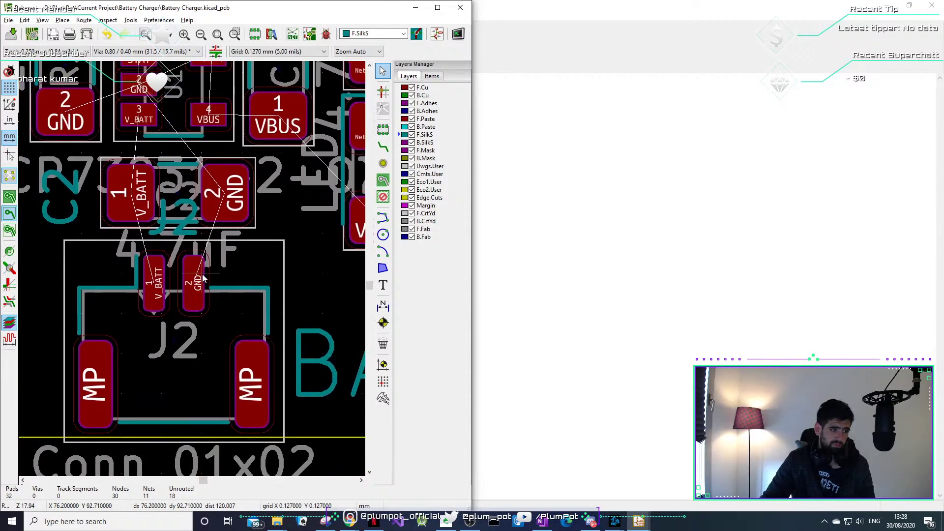
scroll(184, 298, "up", 5)
scroll(192, 268, "down", 5)
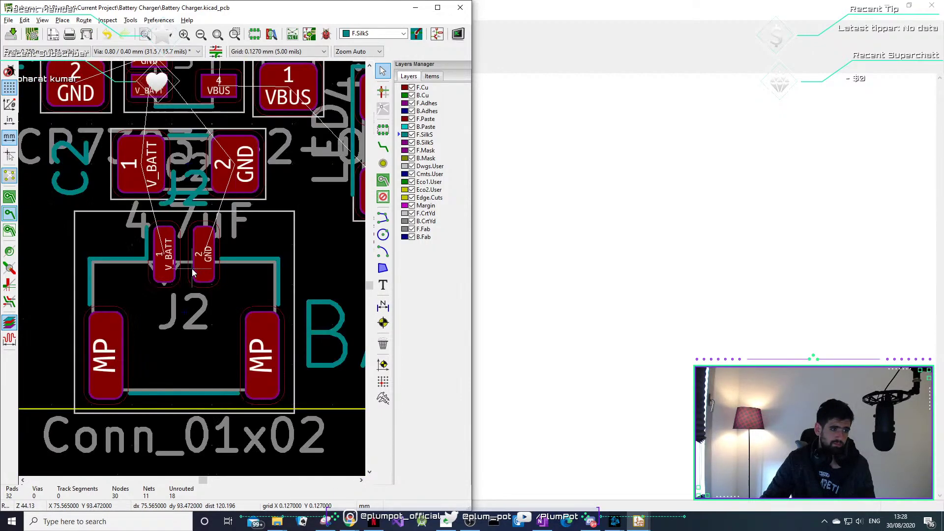
middle_click_drag(116, 363, 145, 356)
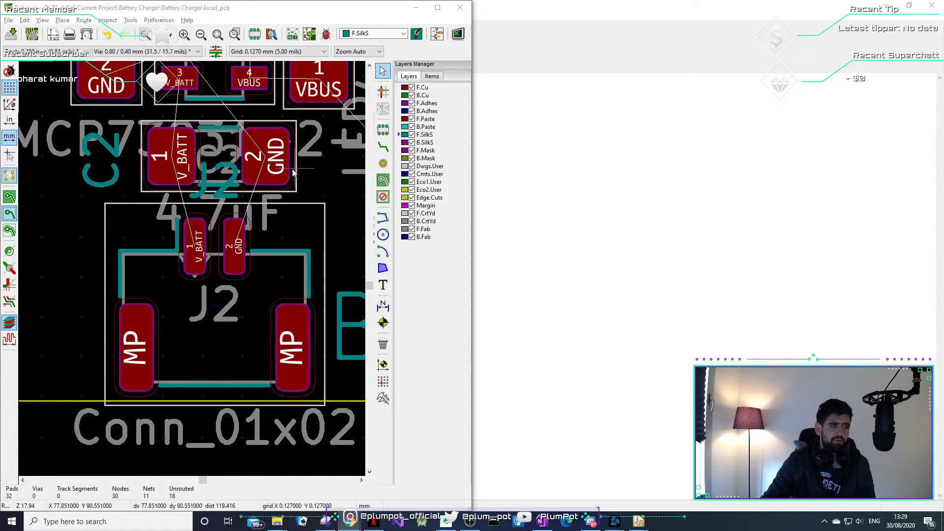
scroll(195, 274, "down", 1)
middle_click_drag(195, 271, 189, 306)
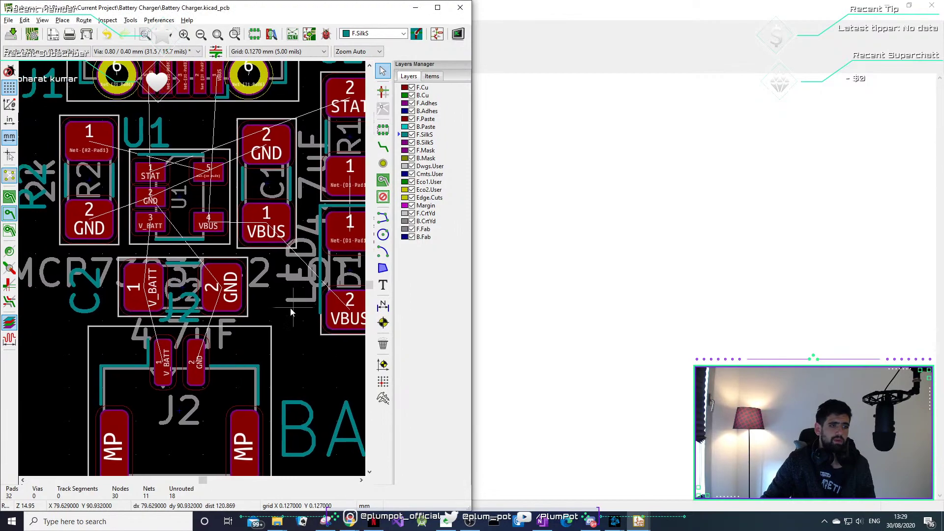
Examine the placement and unrouted STAT, GND and VBUS connections of D1, R1 and C1 around U1 and J1.
middle_click_drag(266, 310, 161, 347)
left_click(237, 308)
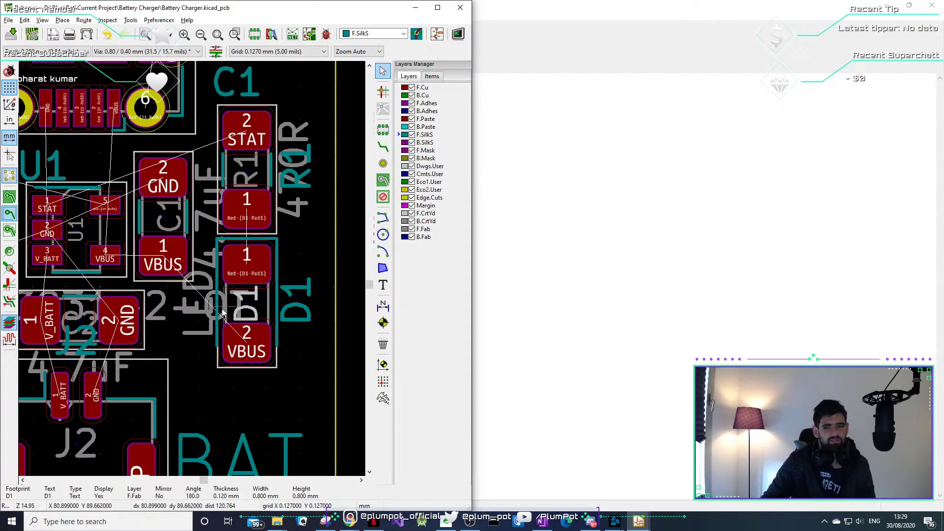
left_click(229, 170)
left_click(178, 199)
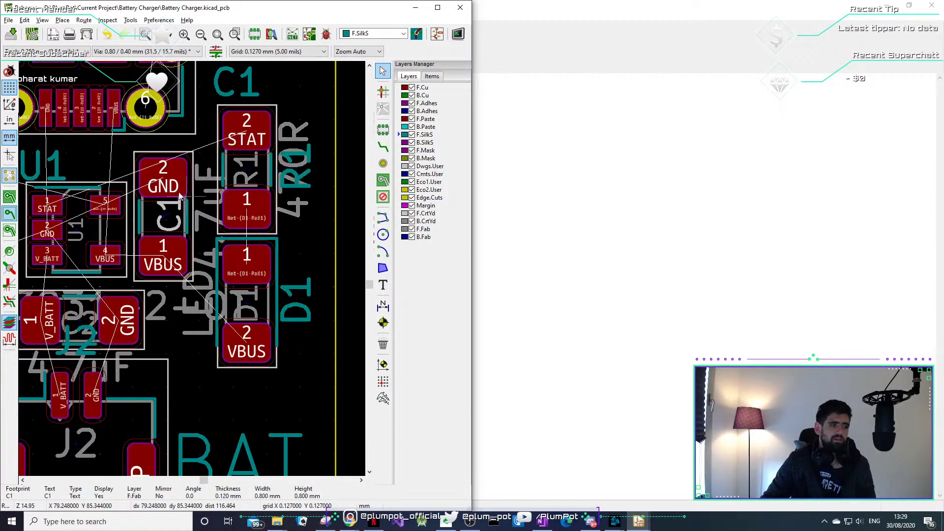
left_click(180, 197)
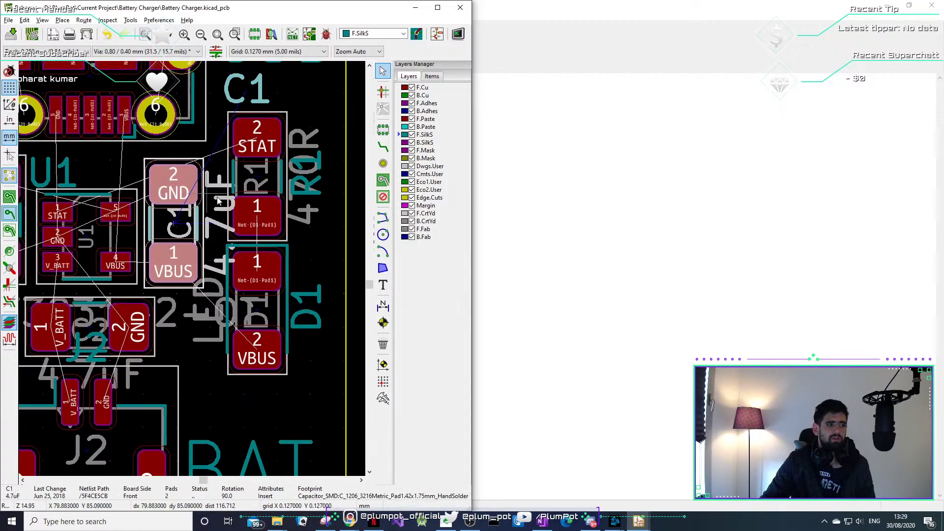
scroll(64, 216, "up", 3)
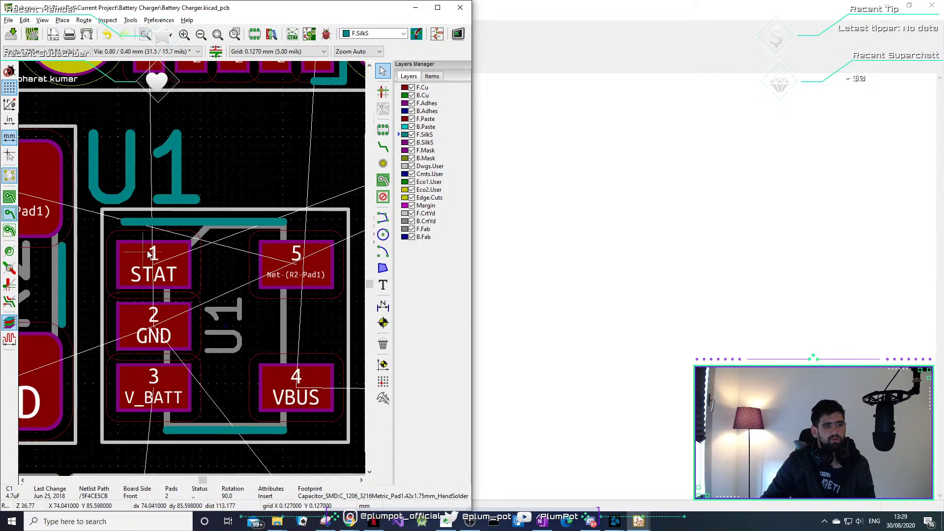
middle_click_drag(226, 256, 255, 257)
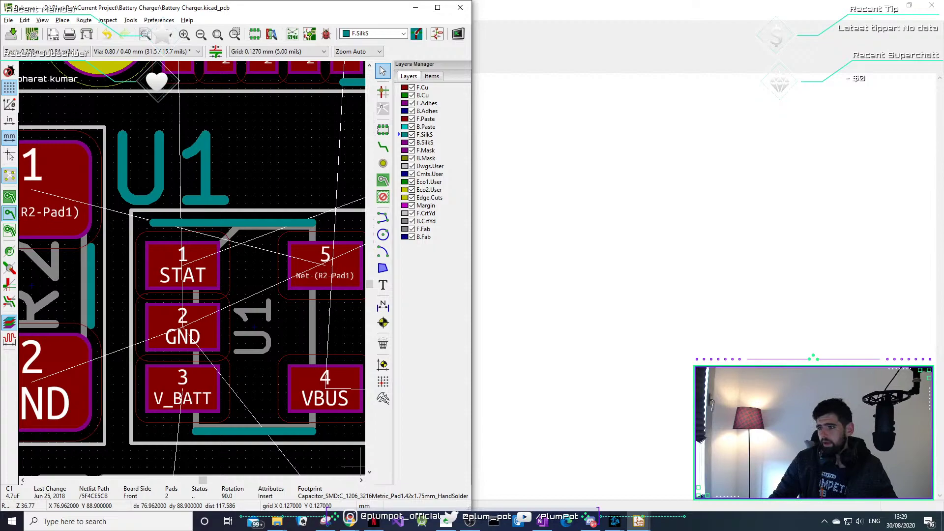
scroll(217, 329, "down", 3)
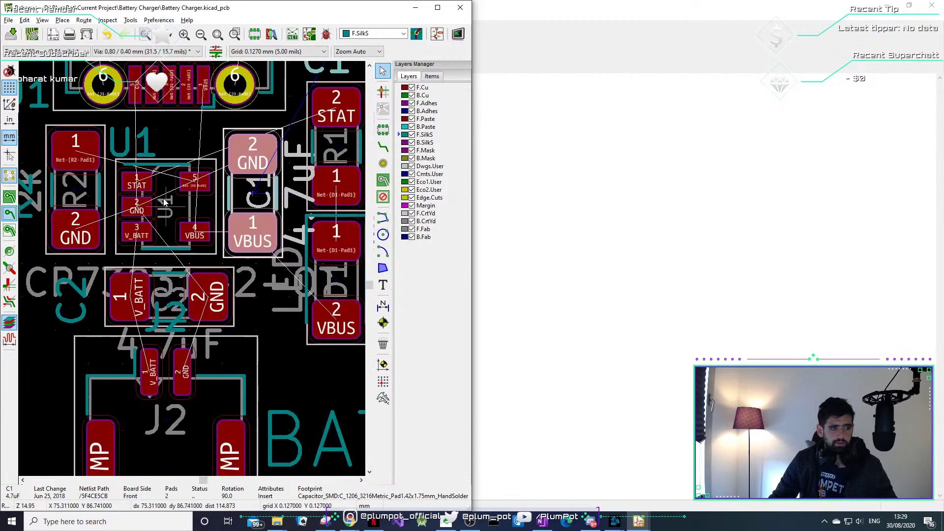
middle_click_drag(241, 317, 185, 346)
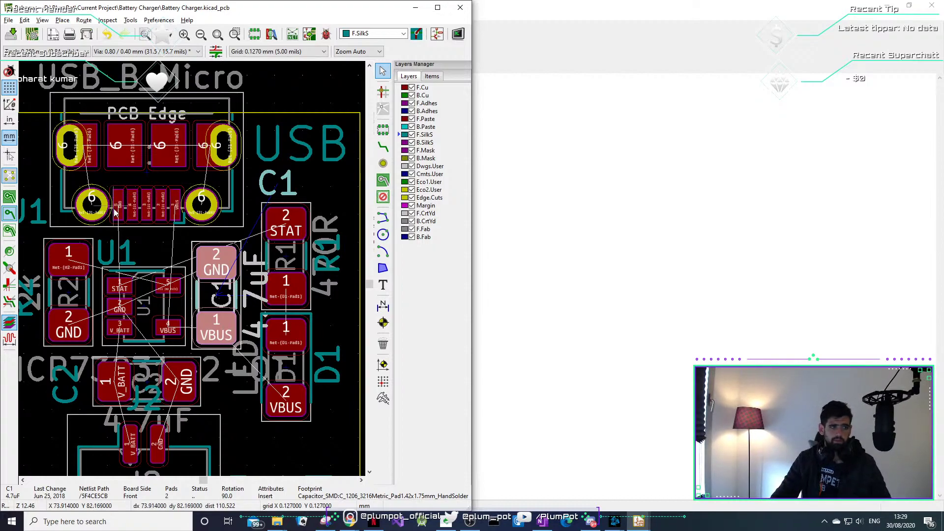
middle_click_drag(135, 271, 208, 259)
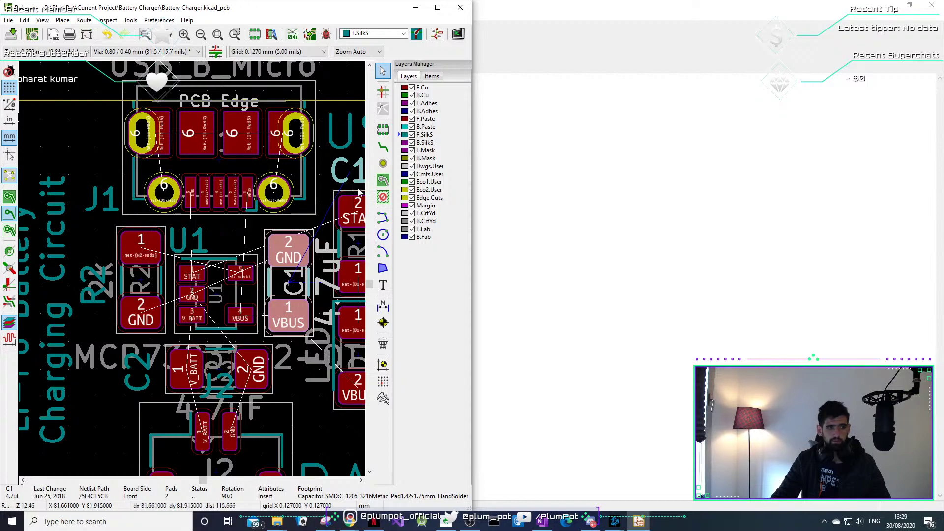
Maximize the board editor window and route a straight 0.250 mm F.Cu track across J1's upper row of shield pads, numbered 6.
left_click(383, 146)
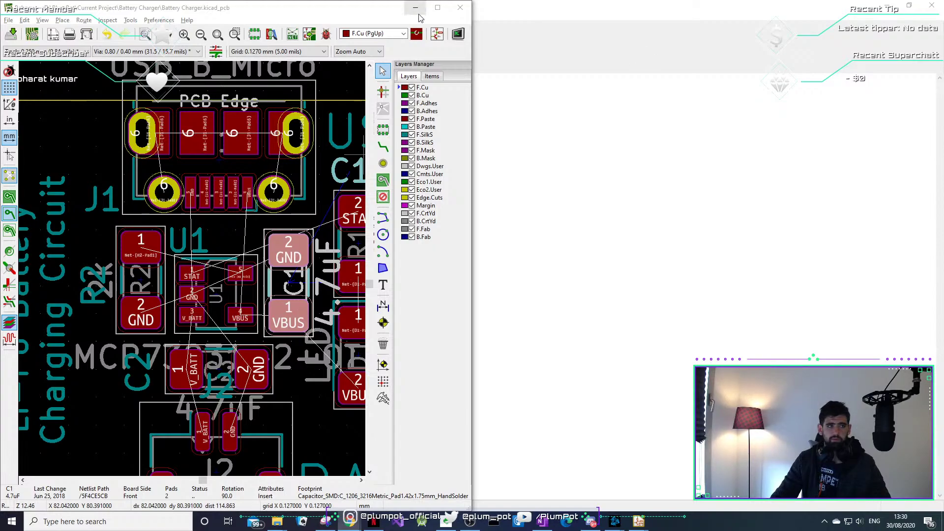
left_click(437, 8)
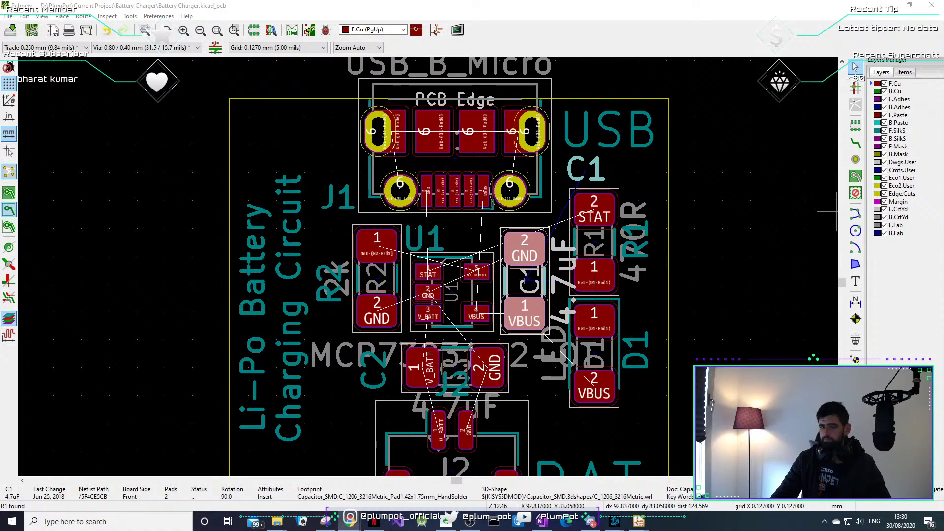
left_click(855, 143)
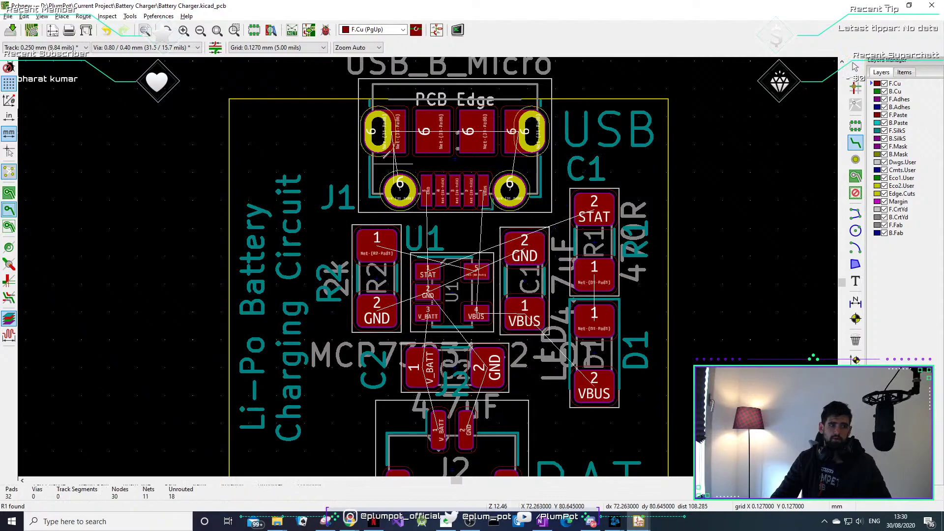
scroll(383, 137, "up", 4)
left_click(430, 202)
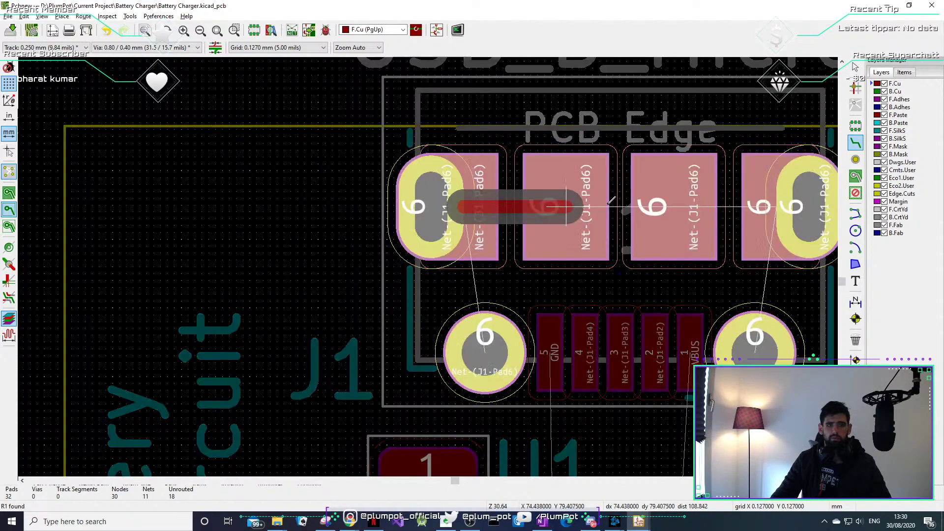
scroll(566, 206, "down", 4)
scroll(499, 264, "up", 4)
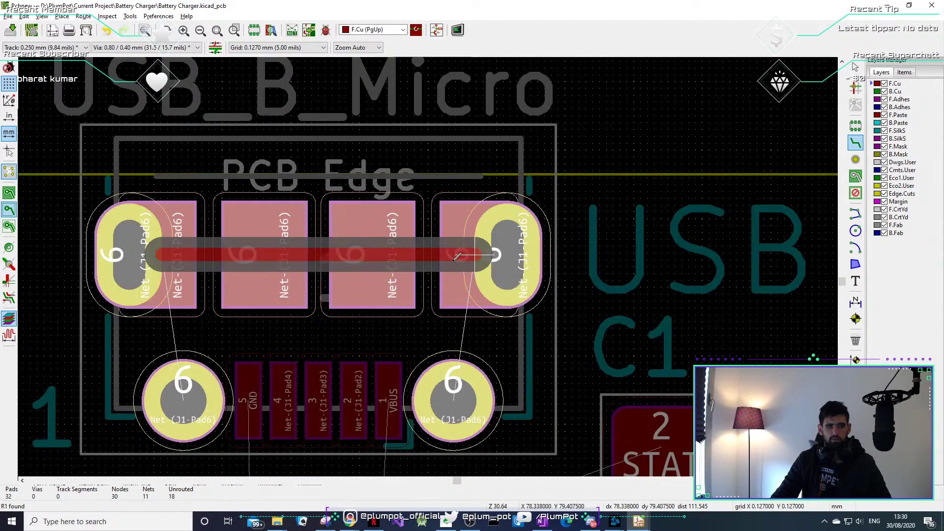
left_click(530, 253)
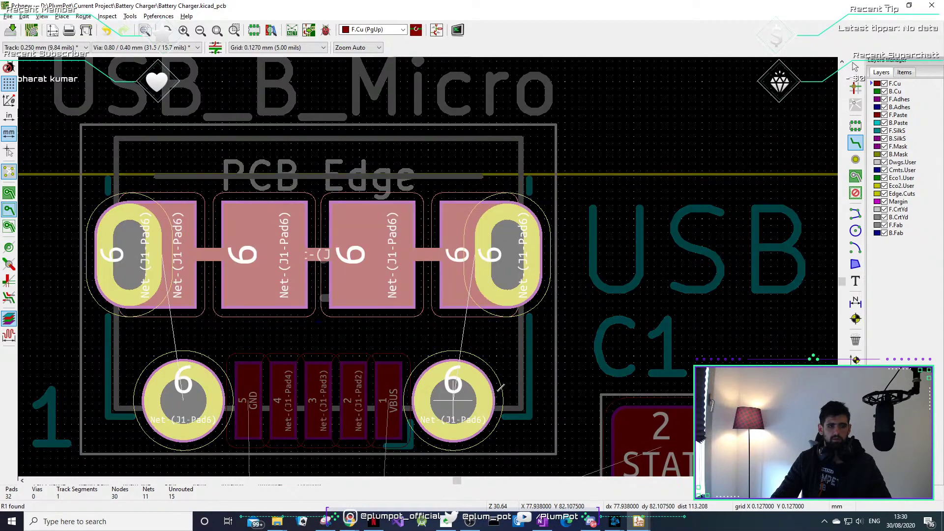
Route F.Cu tracks from J1's two round shield pads to the oval shield pads above them, each with a 45-degree bend.
left_click(453, 399)
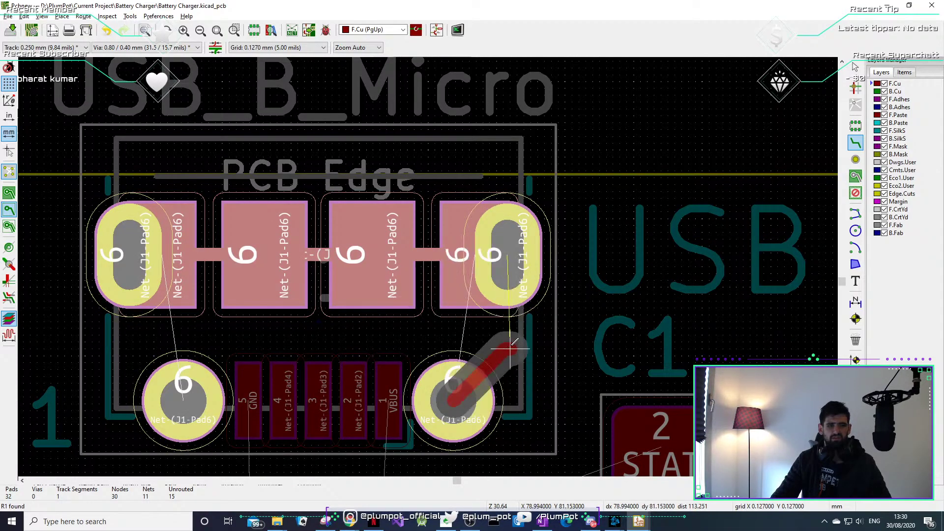
left_click(509, 343)
left_click(508, 255)
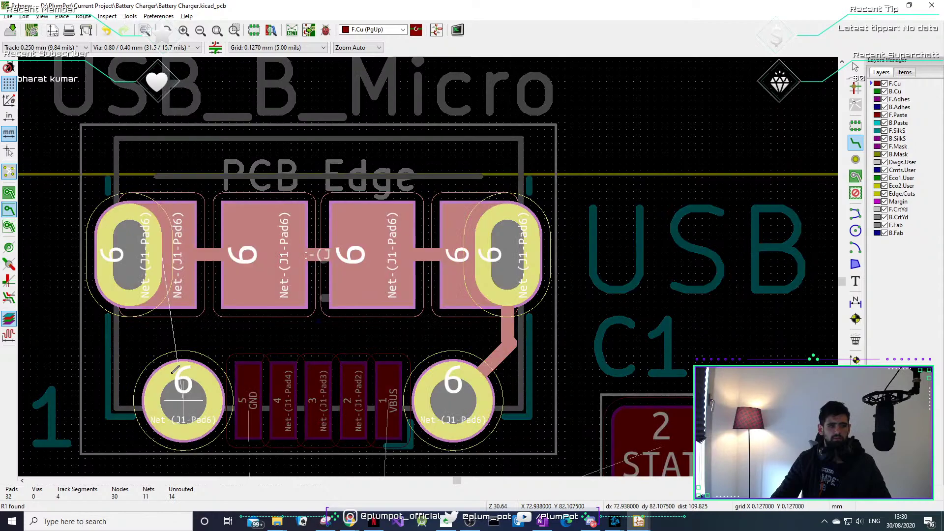
left_click(183, 399)
left_click(127, 282)
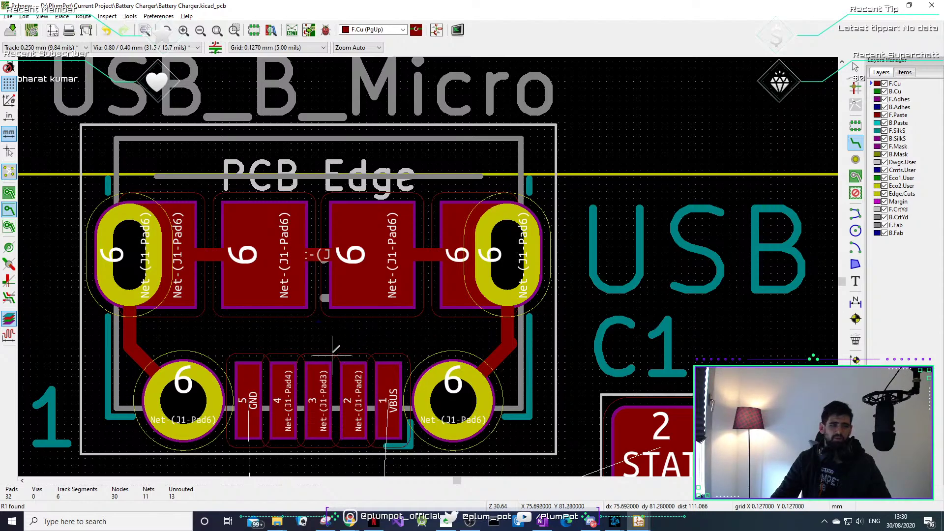
Examine J1's GND pad and the new track joining its two middle shield pads up close.
scroll(258, 384, "down", 1)
middle_click_drag(428, 266, 447, 196)
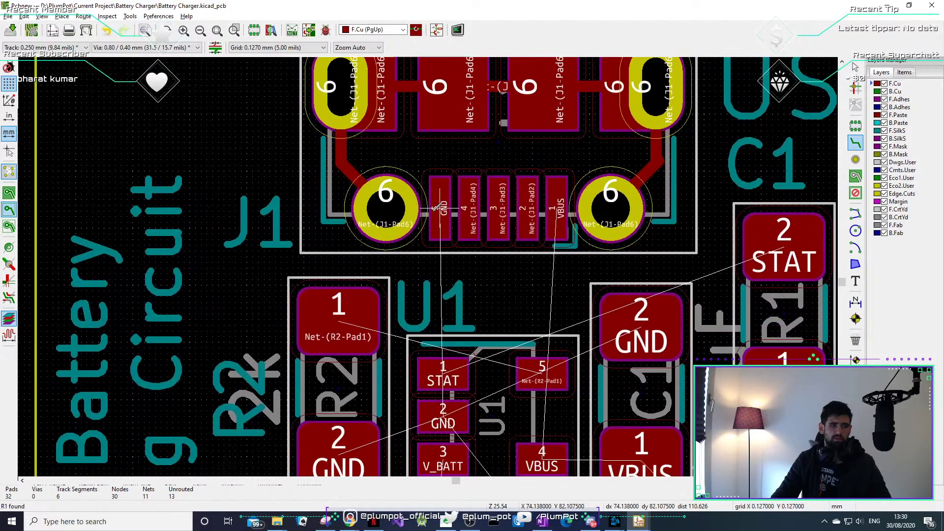
scroll(475, 130, "up", 9)
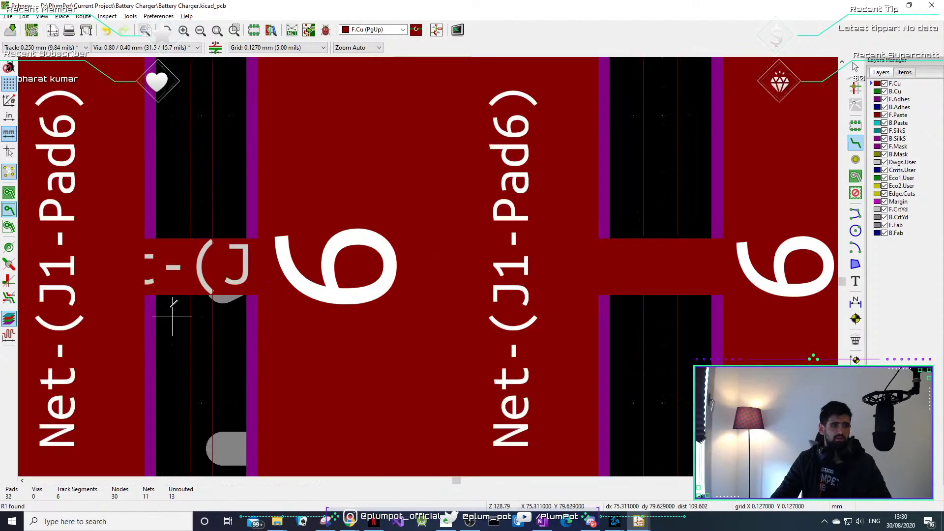
scroll(211, 267, "down", 6)
scroll(428, 267, "up", 12)
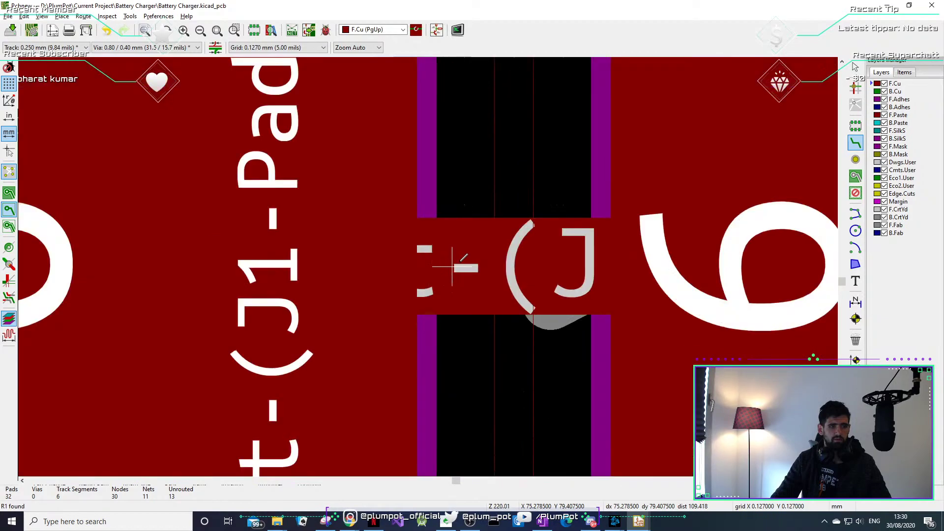
scroll(427, 266, "down", 3)
scroll(427, 266, "down", 5)
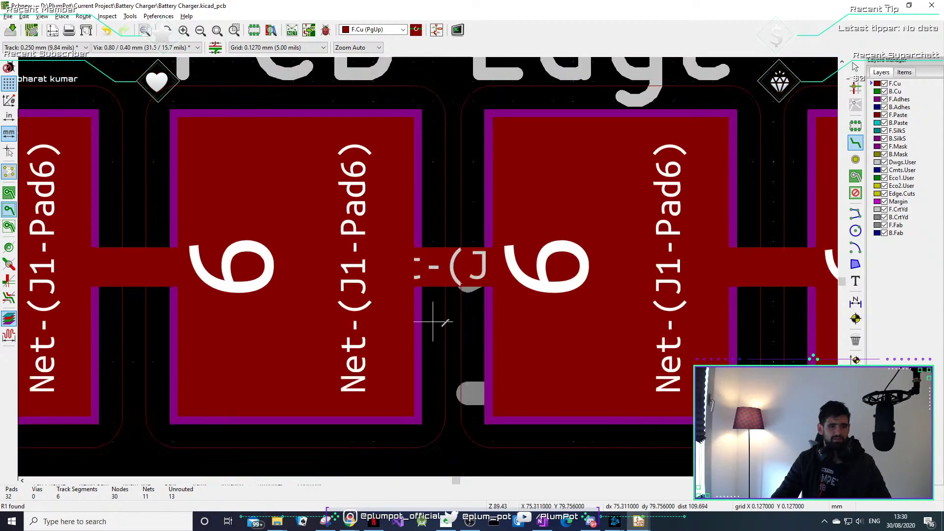
scroll(428, 265, "down", 1)
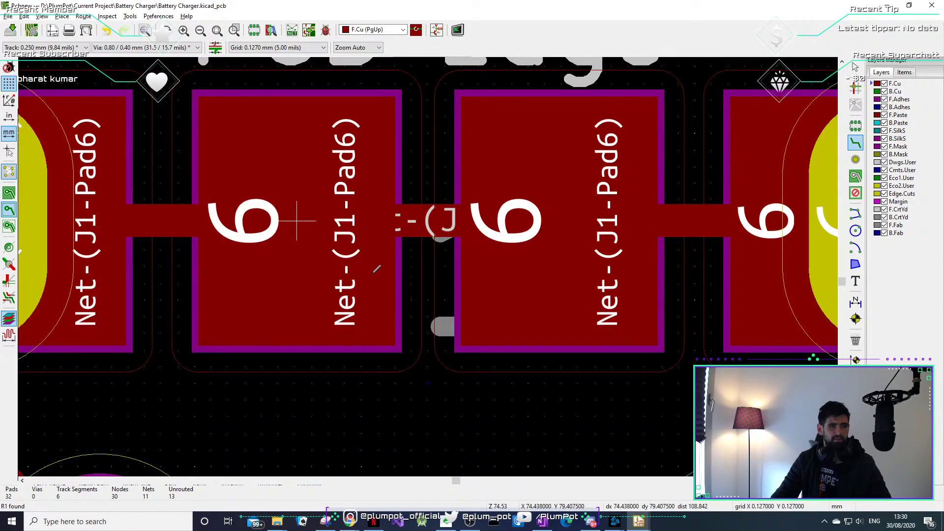
scroll(411, 250, "up", 3)
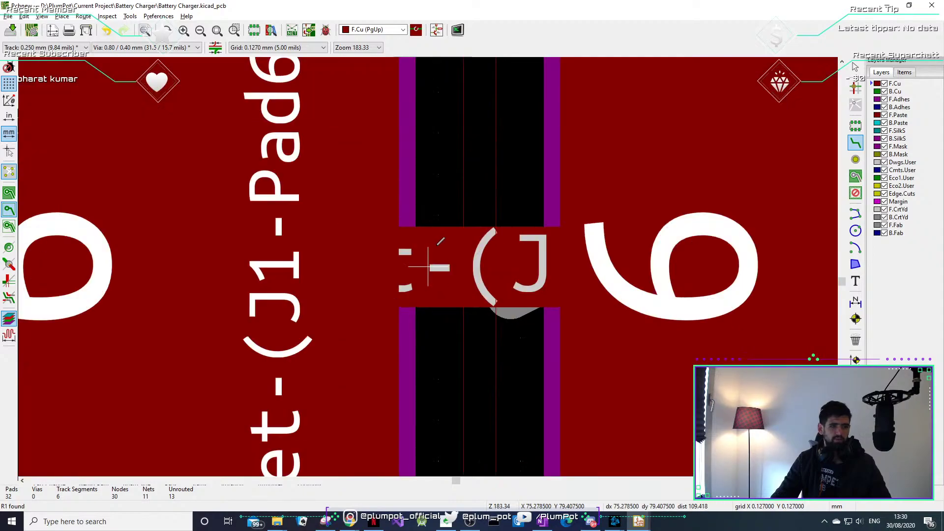
scroll(427, 266, "down", 3)
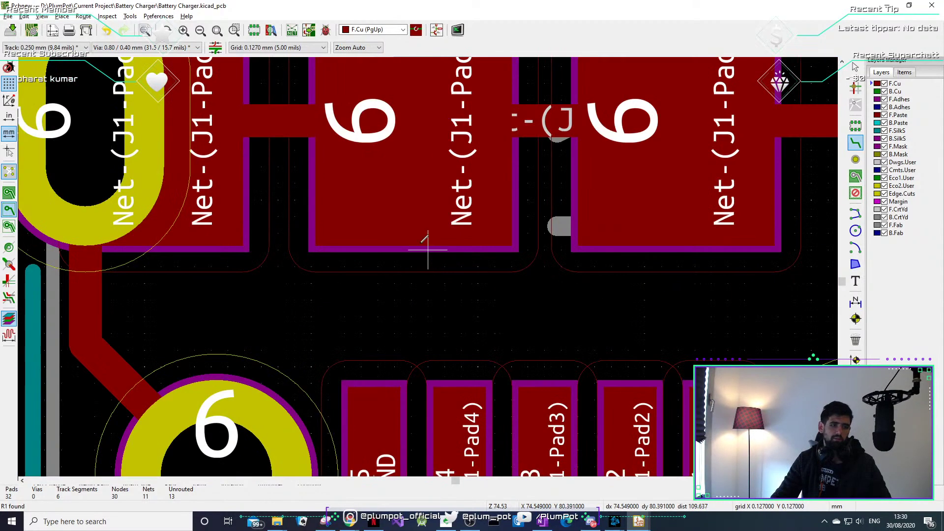
middle_click_drag(414, 121, 396, 174)
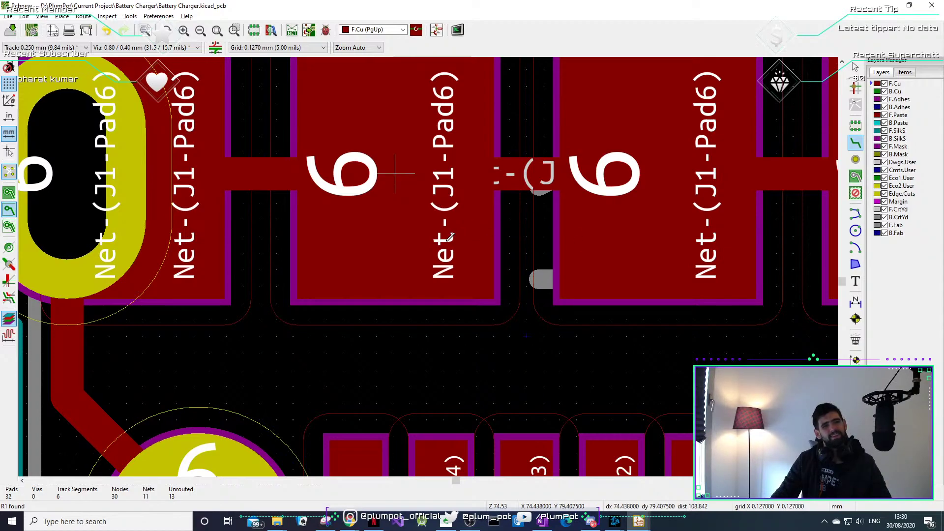
scroll(490, 180, "down", 1)
scroll(457, 275, "up", 1)
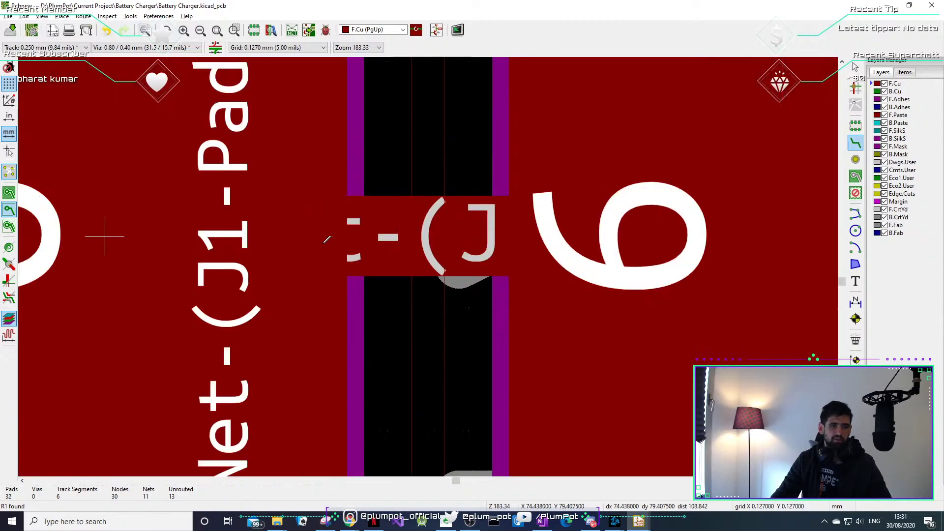
scroll(437, 266, "down", 6)
scroll(432, 263, "up", 4)
left_click(413, 158)
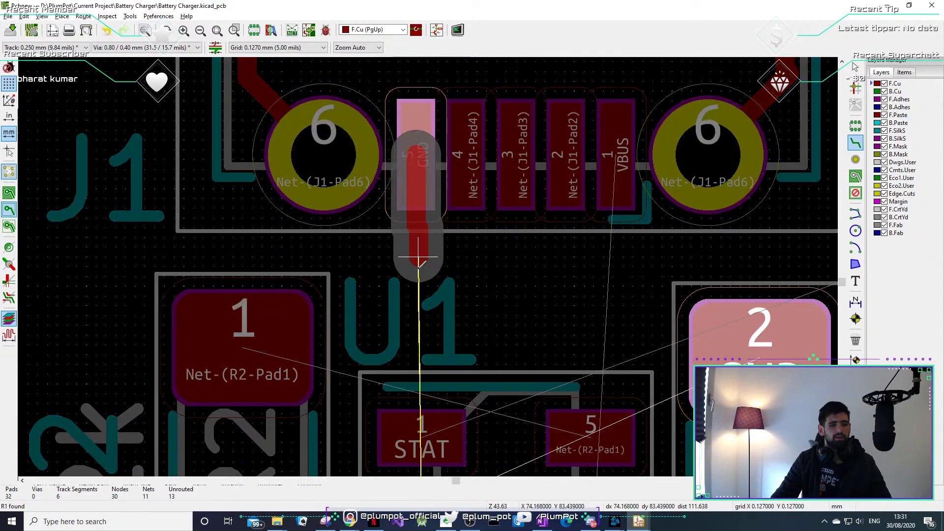
scroll(430, 264, "down", 1)
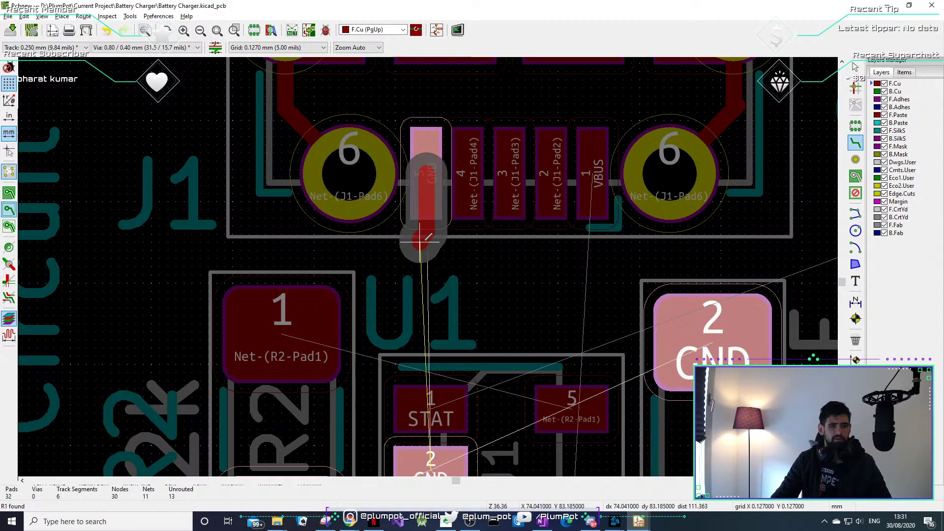
key("Escape")
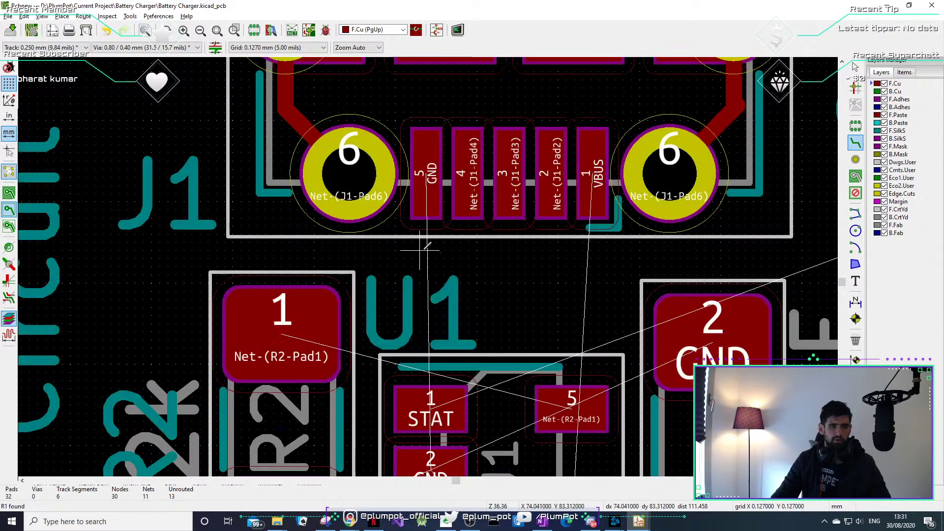
Route a 0.250 mm F.Cu STAT track from U1's pad 1 over the top of C1 to R1's pad 2.
scroll(571, 297, "down", 2)
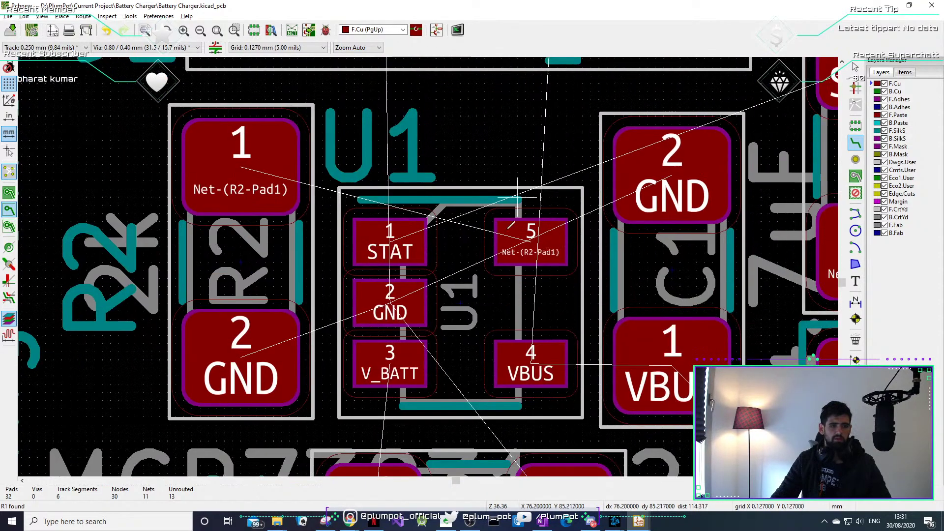
left_click(391, 241)
scroll(427, 251, "down", 2)
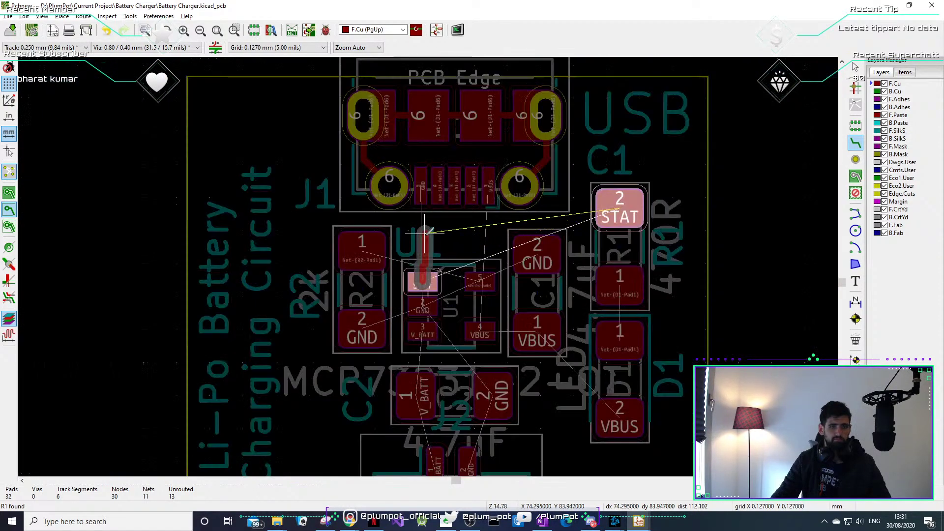
scroll(422, 262, "up", 2)
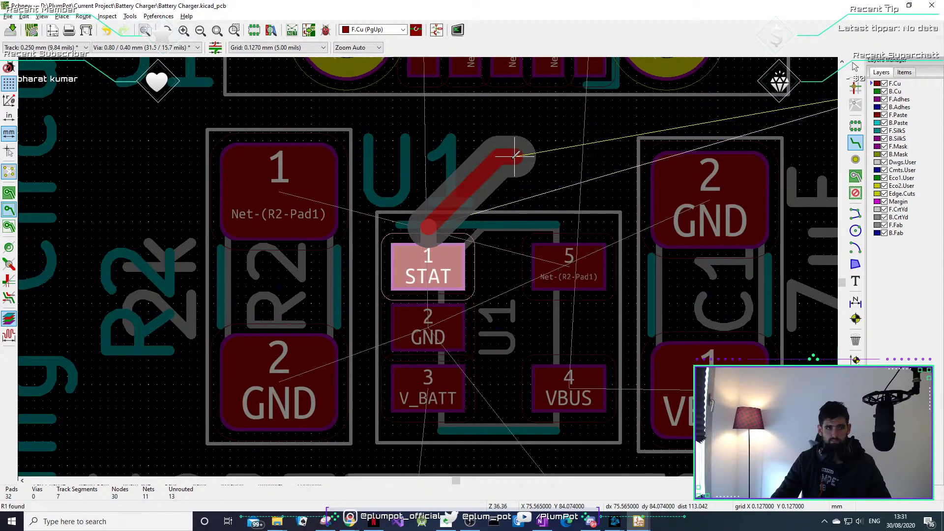
left_click(570, 123)
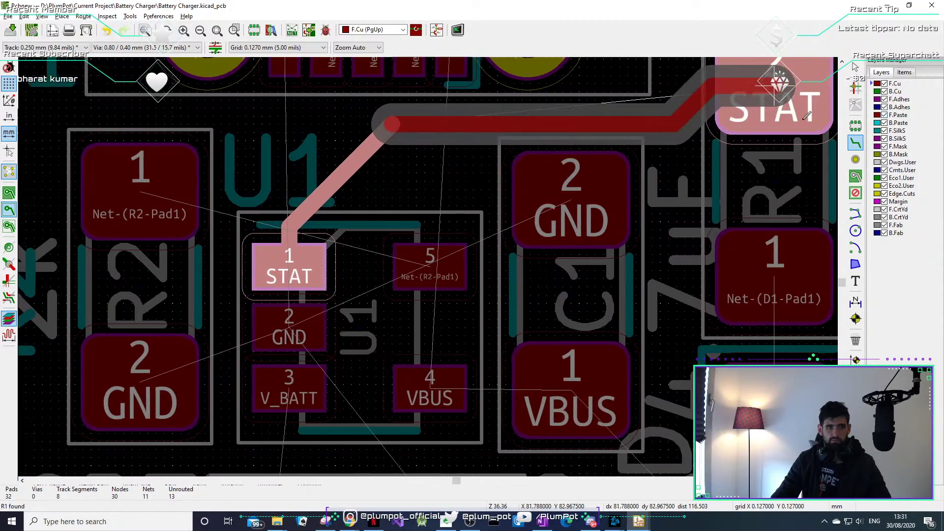
left_click(780, 82)
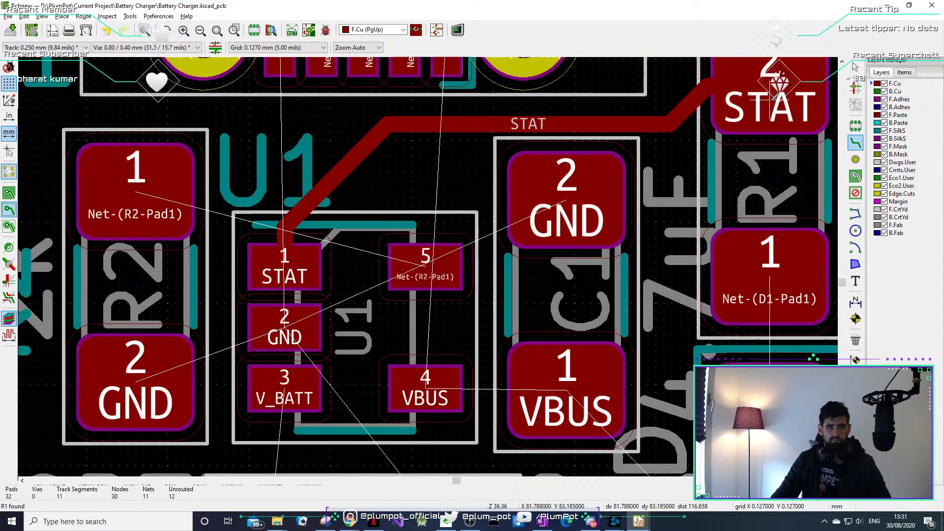
left_click(168, 370)
key("Escape")
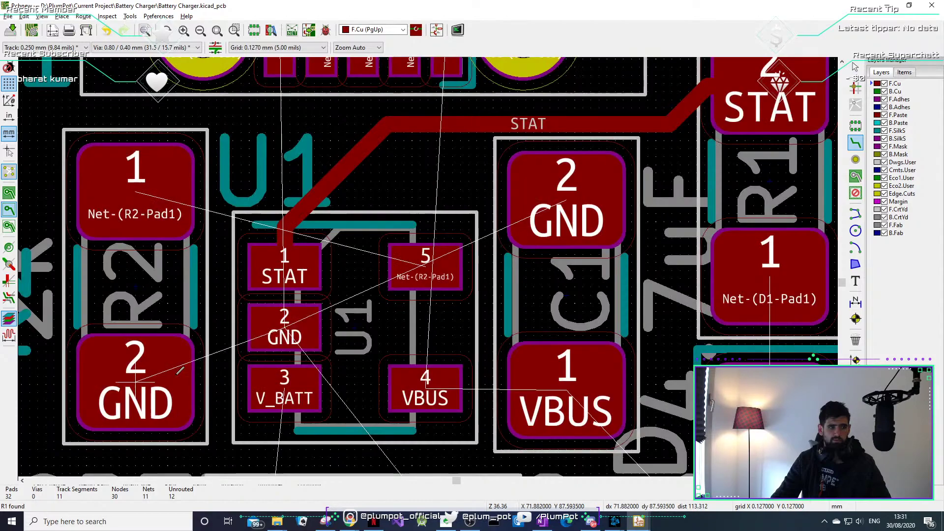
Route F.Cu tracks from U1's VBUS pad 4 to C1's pad 1 and from R1's pad 1 to D1's pad 1.
middle_click_drag(510, 432, 439, 343)
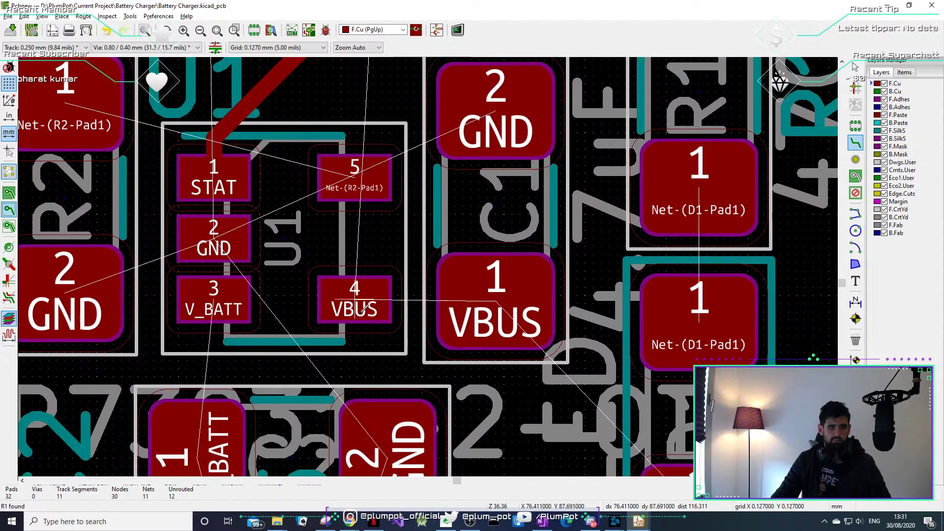
left_click(365, 315)
left_click(475, 295)
left_click(704, 178)
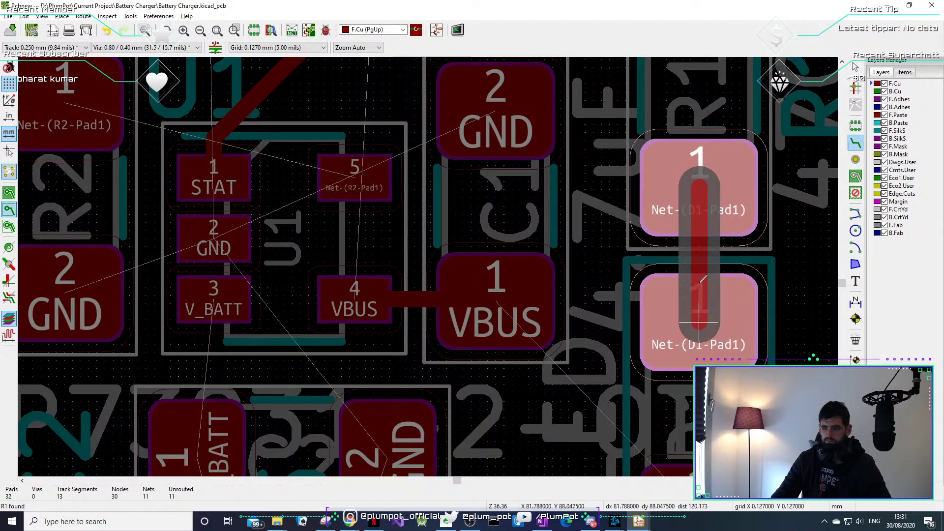
left_click(699, 290)
Route the VBUS track from D1's pad 2 to C1's pad 1 with a 45-degree bend.
middle_click_drag(657, 399, 629, 241)
left_click(670, 339)
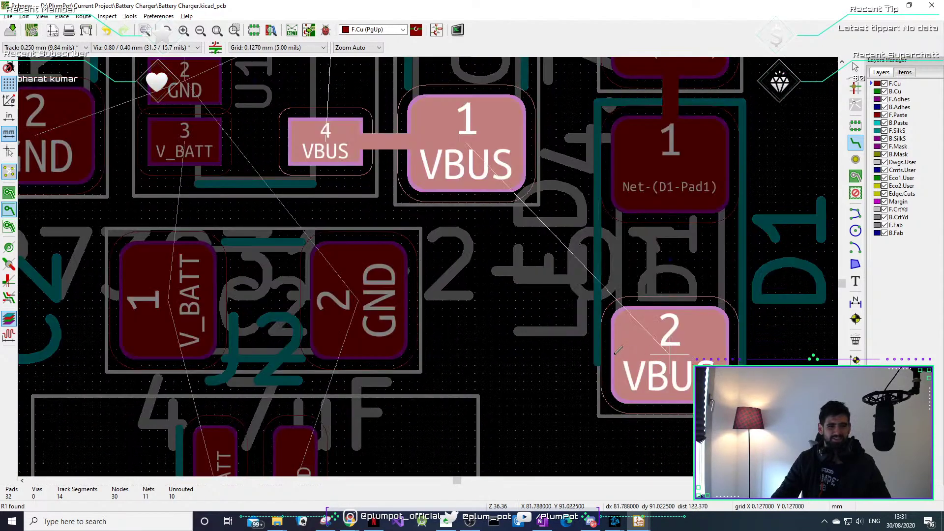
left_click(467, 145)
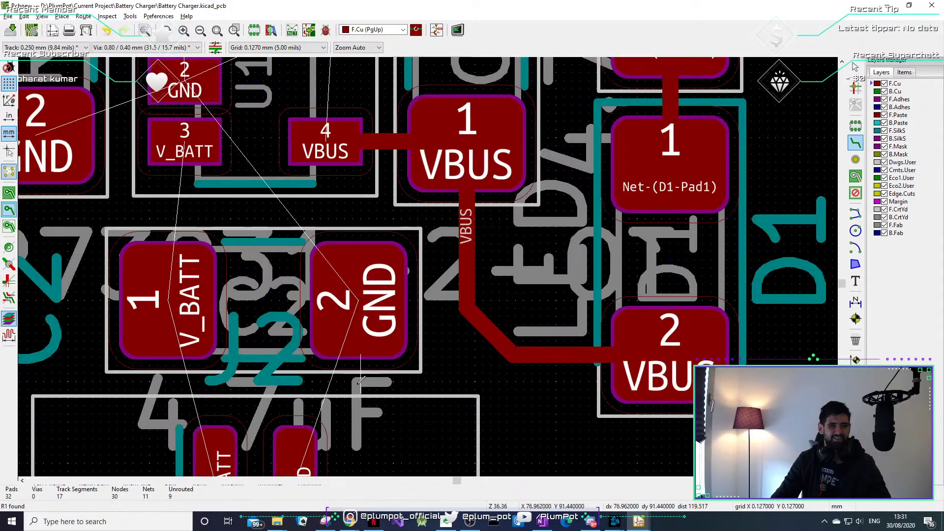
Route J2's V_BATT pad 1 to C2's pad 1 and J2's GND pad 2 to C2's pad 2 on F.Cu.
middle_click_drag(358, 298, 370, 225)
left_click(227, 410)
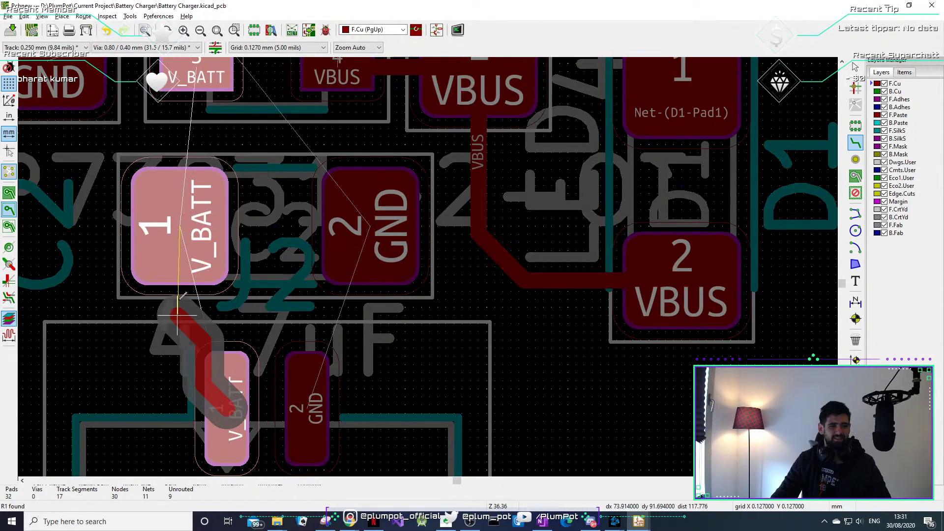
left_click(183, 246)
left_click(307, 406)
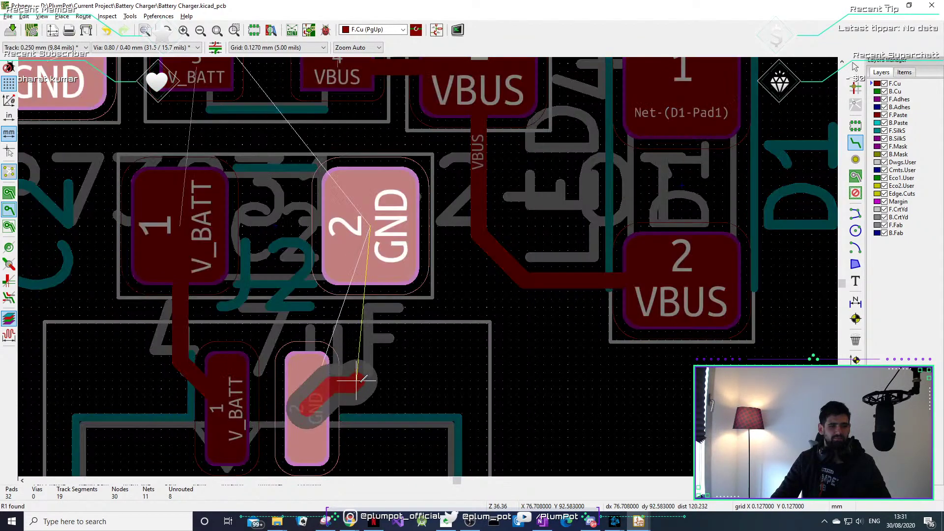
left_click(389, 281)
Try to route a track from U1's pad 5 through the inside of U1 toward R2's pad 1, and delete the leftover segments.
scroll(353, 311, "down", 5)
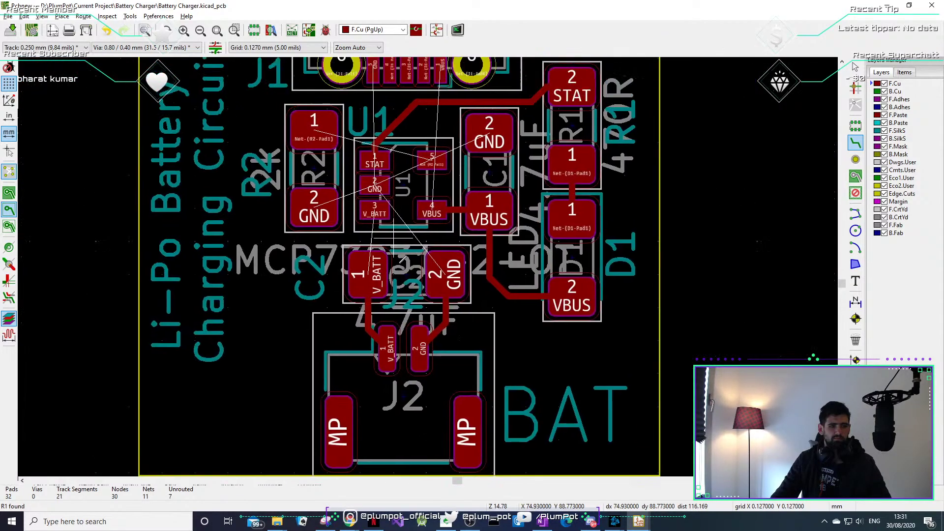
middle_click_drag(387, 245, 390, 269)
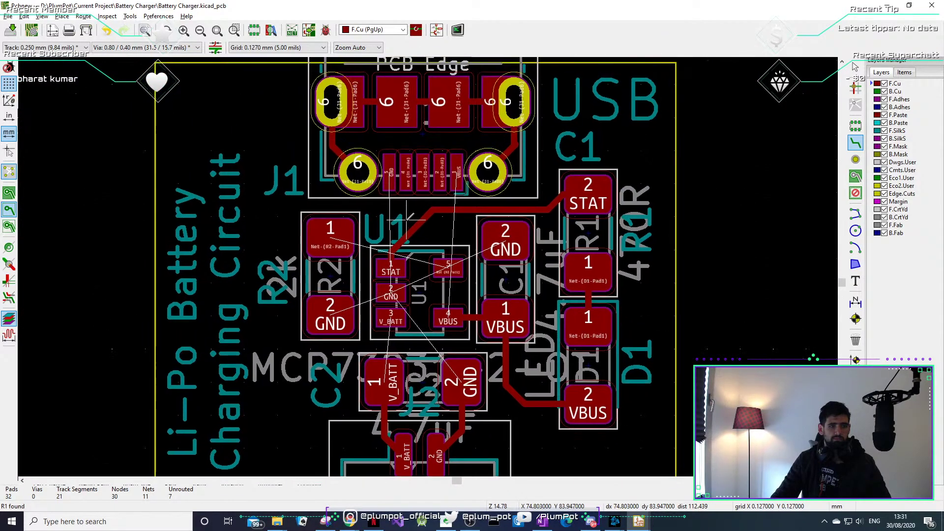
scroll(458, 258, "up", 5)
left_click(448, 237)
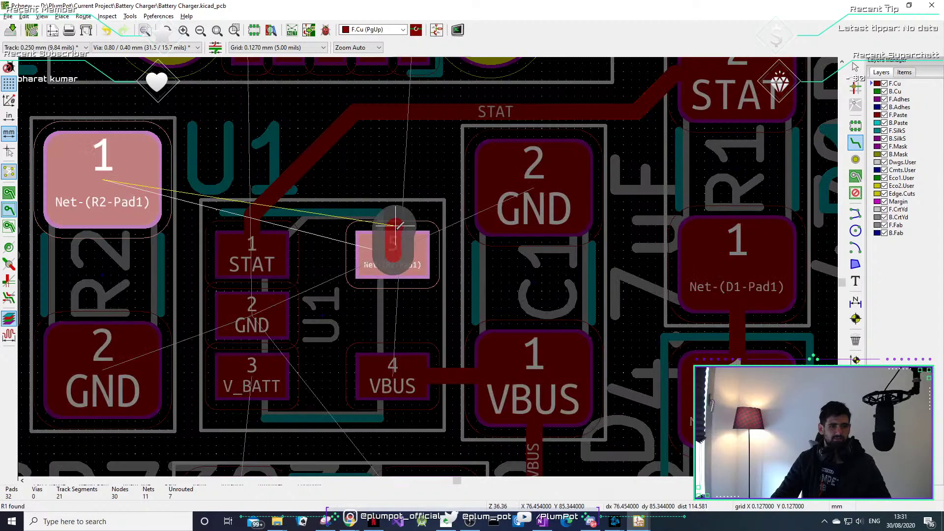
scroll(395, 236, "down", 1)
left_click(368, 316)
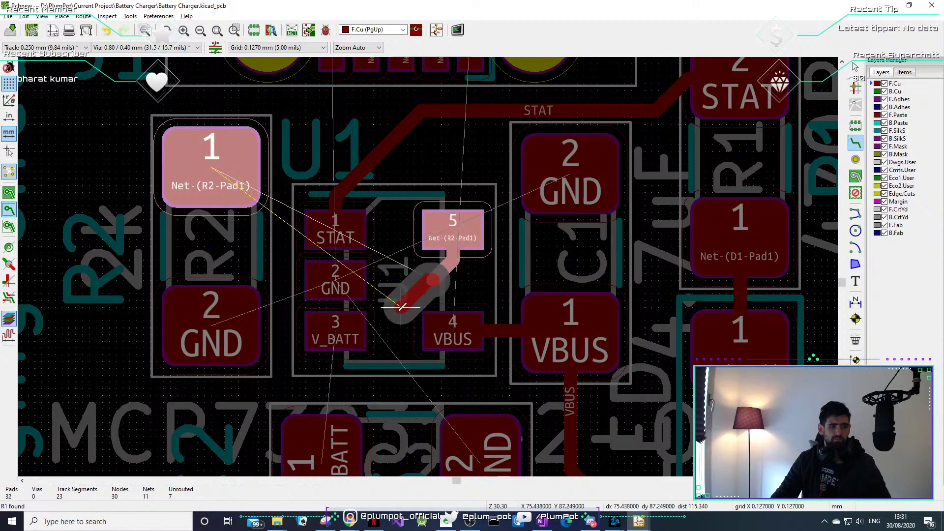
key("Escape")
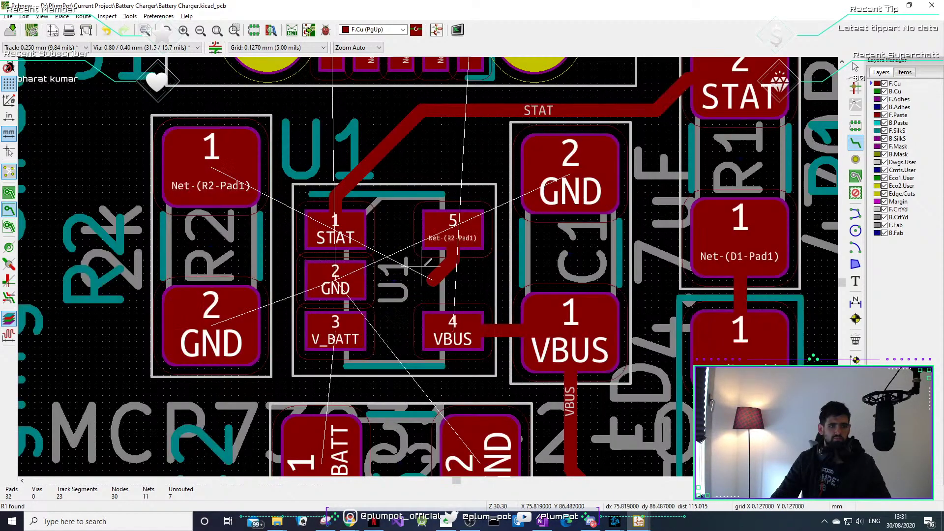
key("Escape")
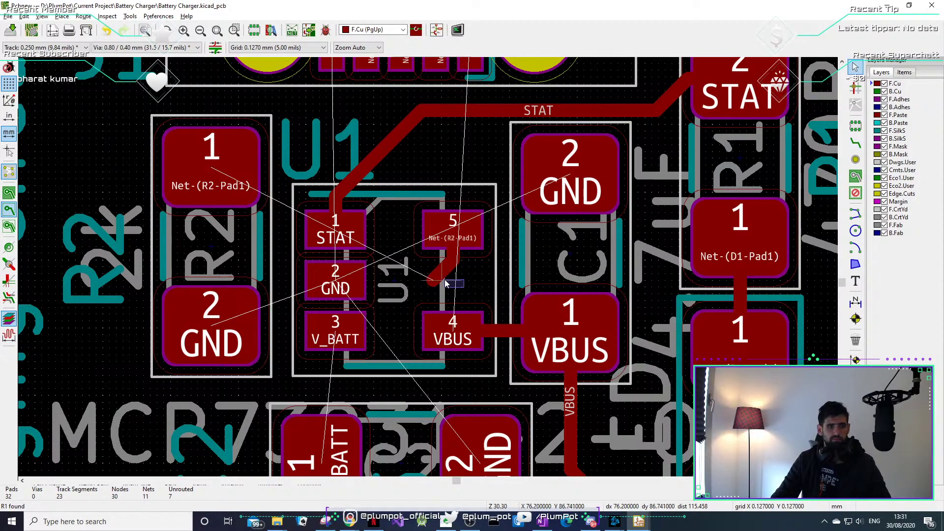
left_click(439, 276)
left_click(439, 276)
key("Delete")
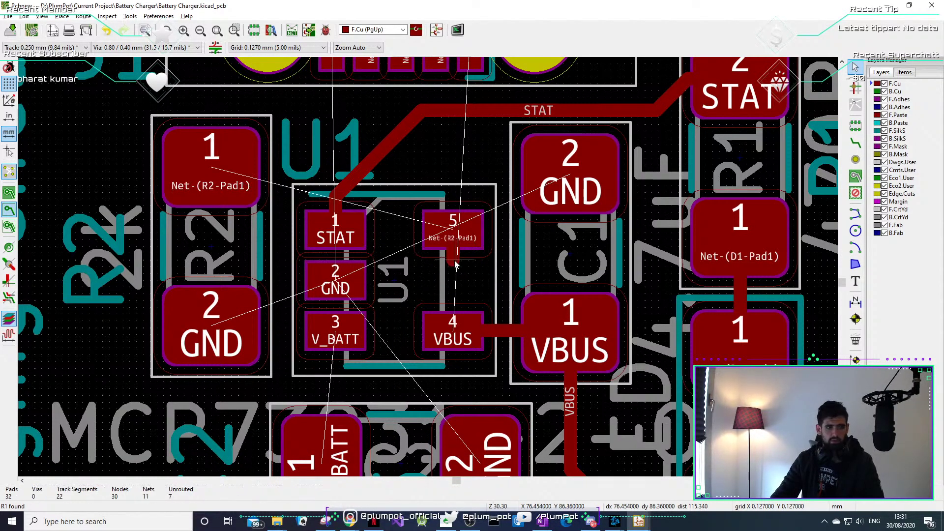
Delete the STAT track segments between U1's pad 1 and the short diagonal at R1's pad 2.
left_click(388, 142)
key("Delete")
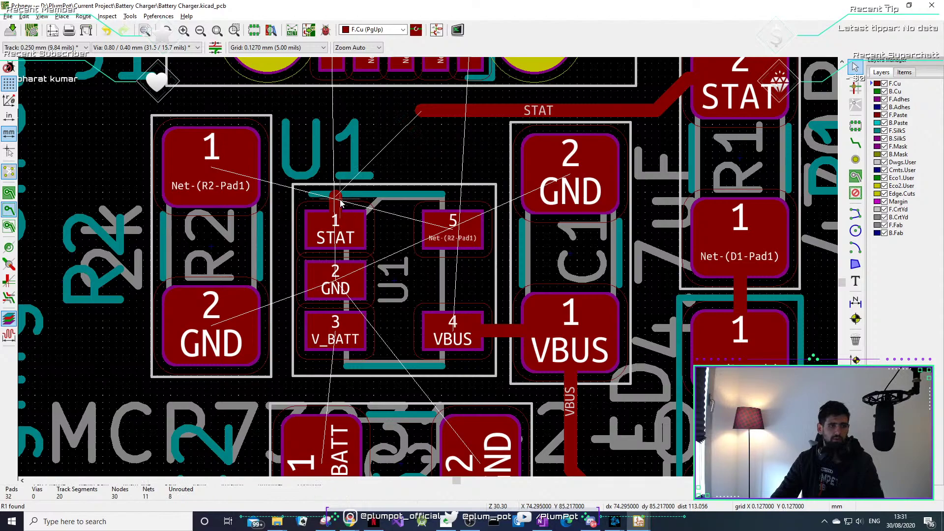
left_click(336, 202)
key("Delete")
key("Delete")
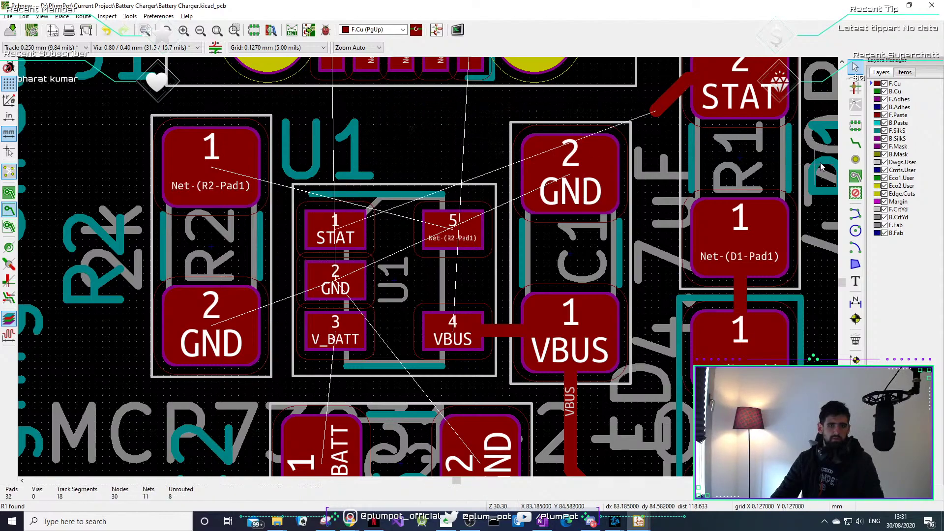
Route an F.Cu track from U1's pad 5 over the top of U1 to R2's pad 1.
left_click(855, 142)
left_click(452, 227)
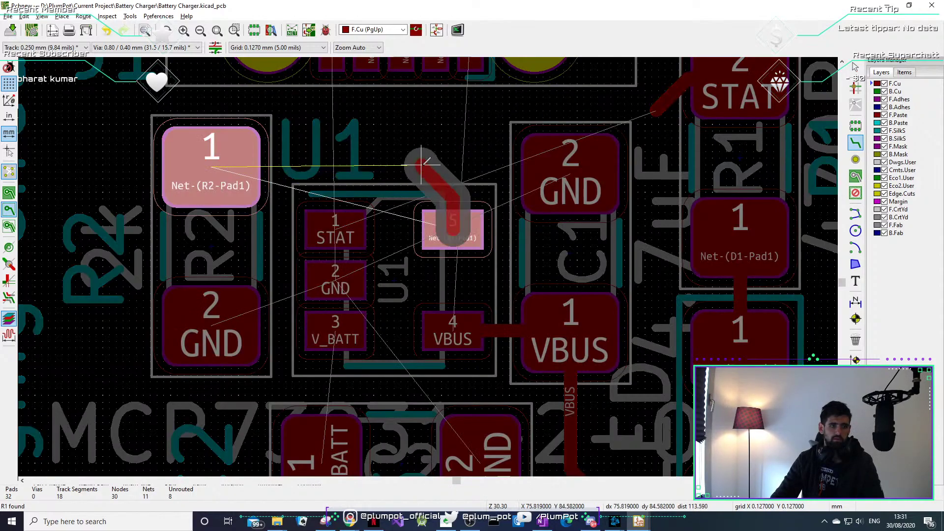
left_click(245, 167)
Route the STAT track from U1's pad 1 between pads 5 and 4 and between C1's pads to the diagonal stub at R1.
left_click(335, 228)
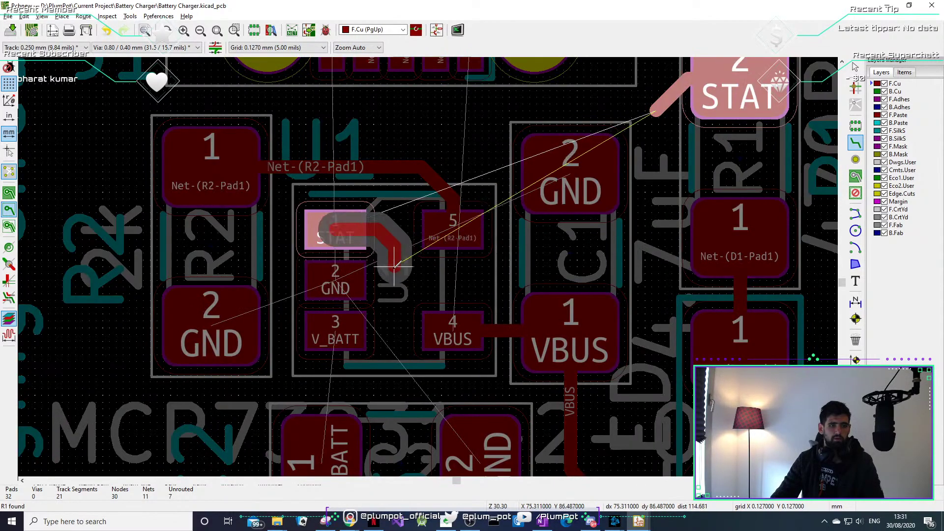
left_click(428, 279)
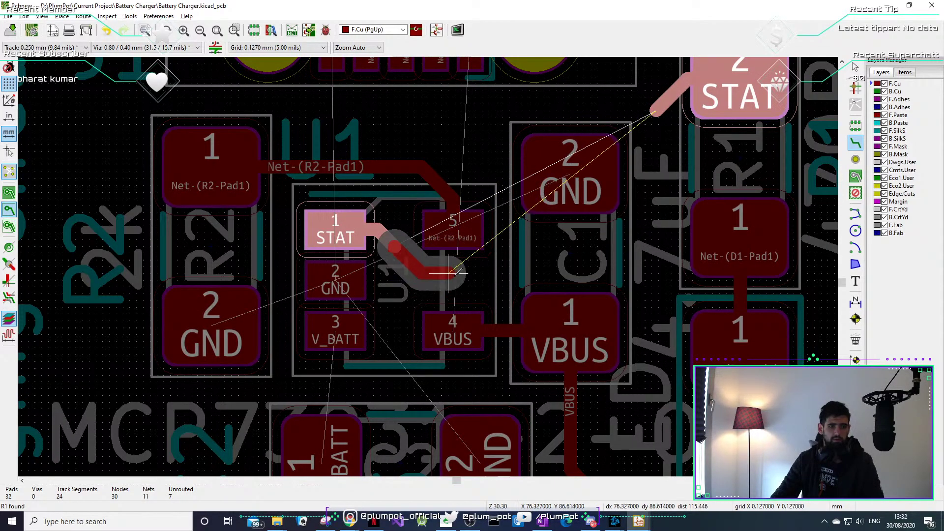
left_click(625, 245)
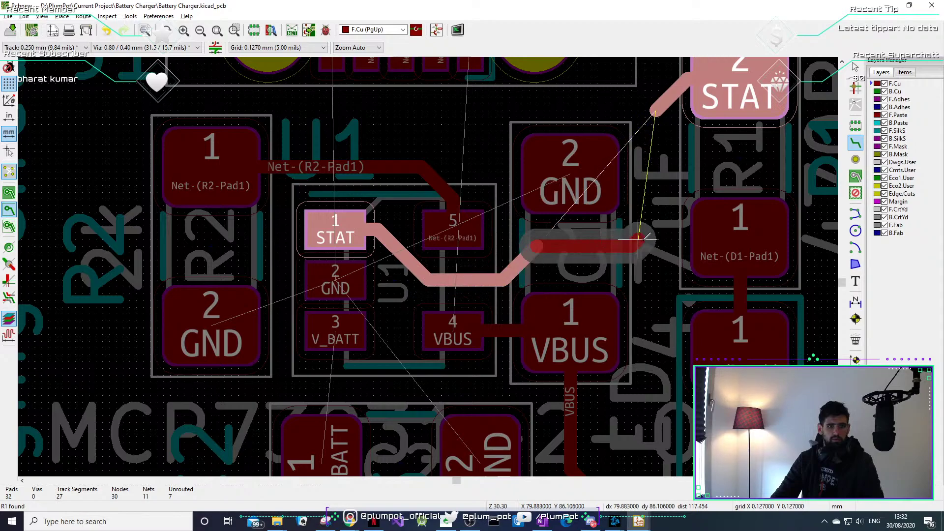
left_click(656, 112)
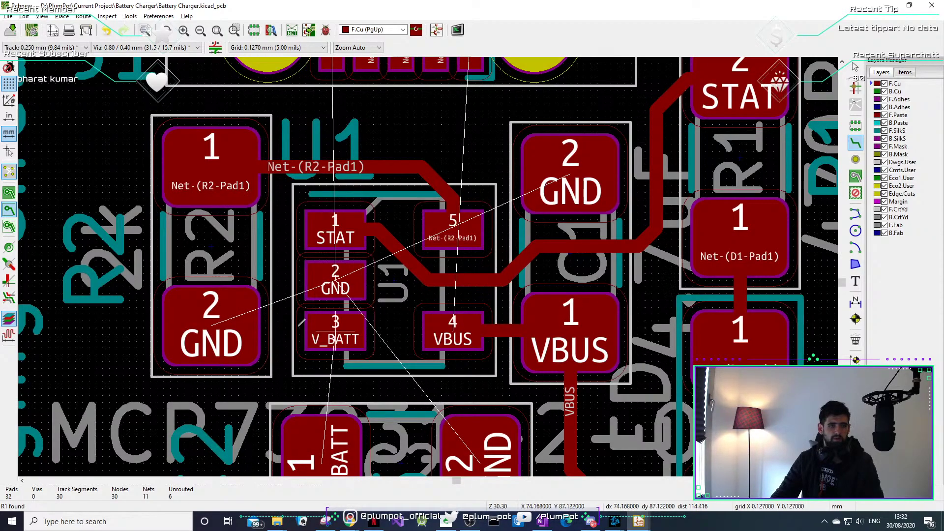
Route V_BATT from U1's pad 3 to C2's pad 1 and GND from R2's pad 2 to U1's pad 2 on F.Cu.
middle_click_drag(286, 349, 331, 316)
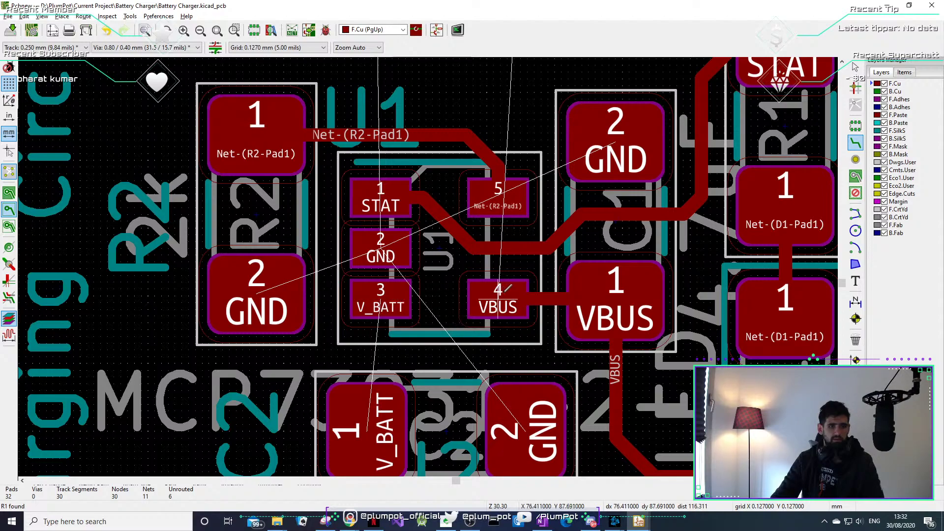
left_click(506, 287)
key("Escape")
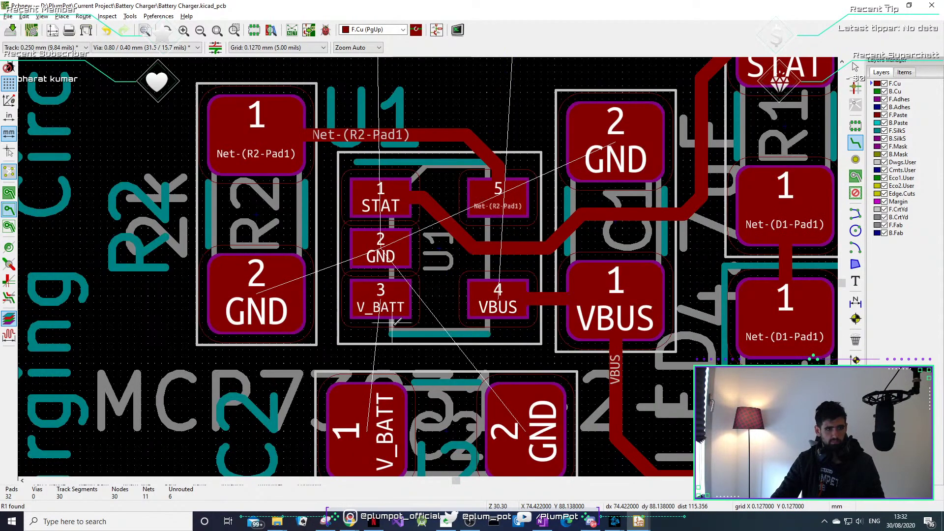
left_click(381, 300)
left_click(381, 379)
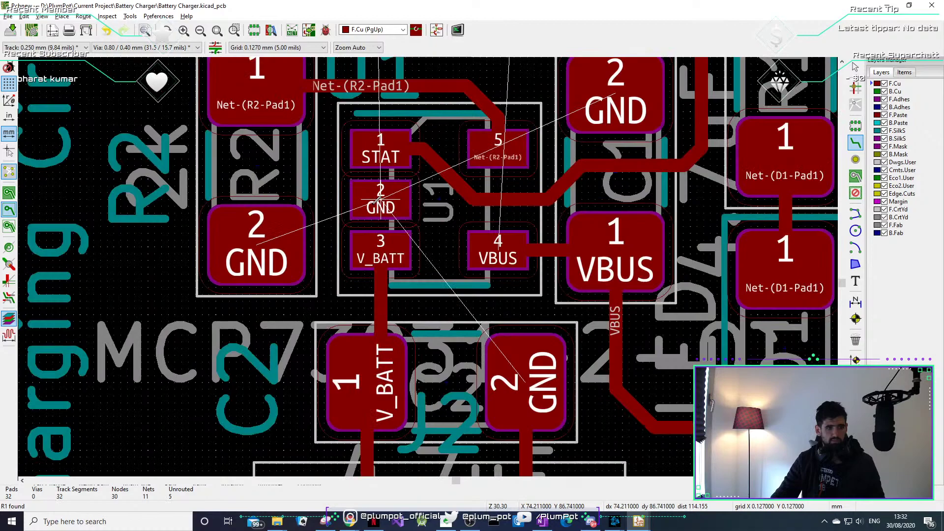
left_click(292, 240)
left_click(378, 202)
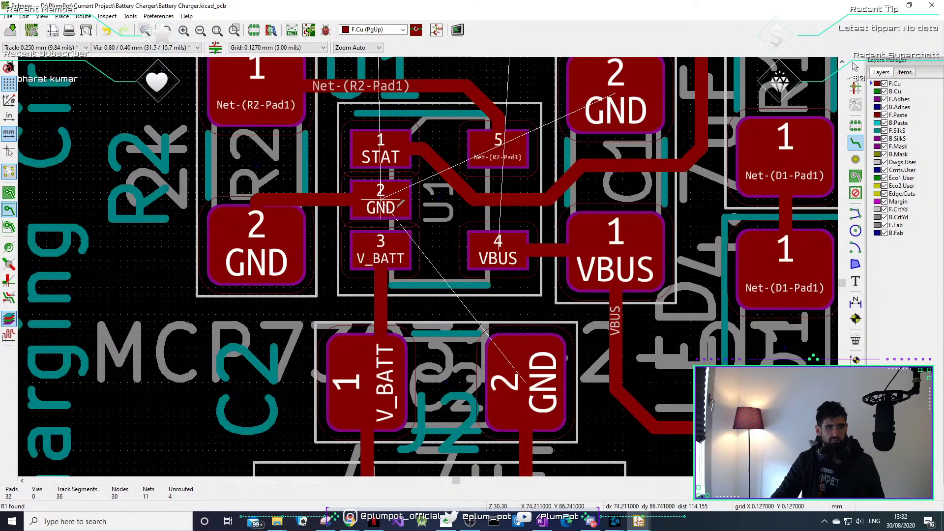
Try to route an F.Cu GND track from J1's pad 5 around the outer side of R2 towards R2's pad 2.
scroll(437, 285, "down", 2)
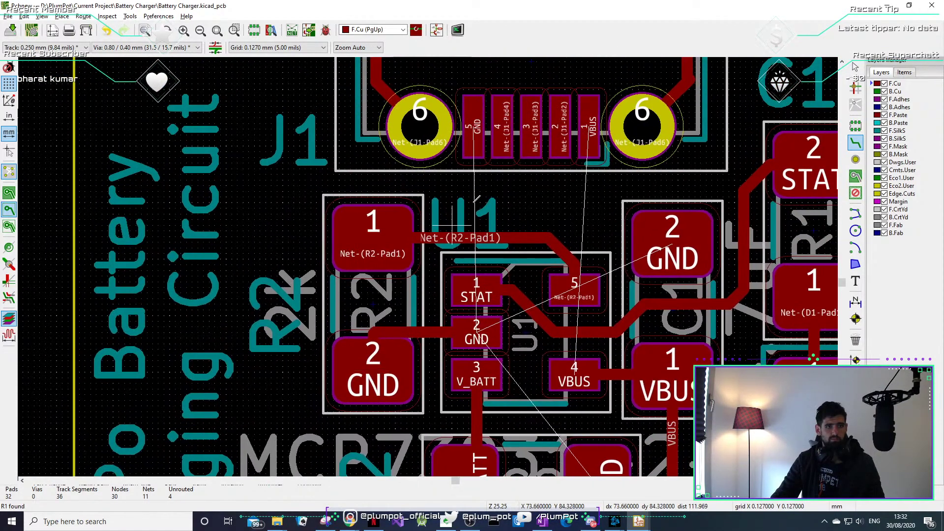
left_click(478, 128)
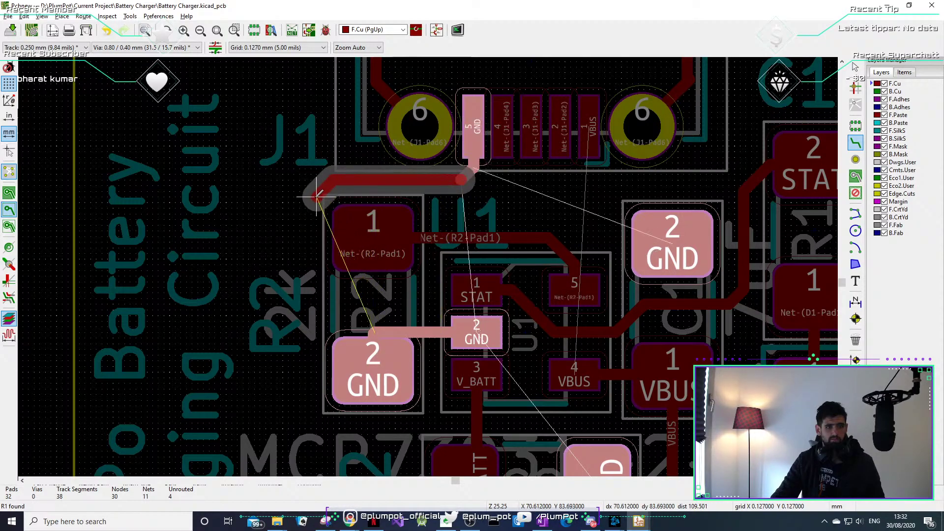
left_click(284, 230)
left_click(306, 372)
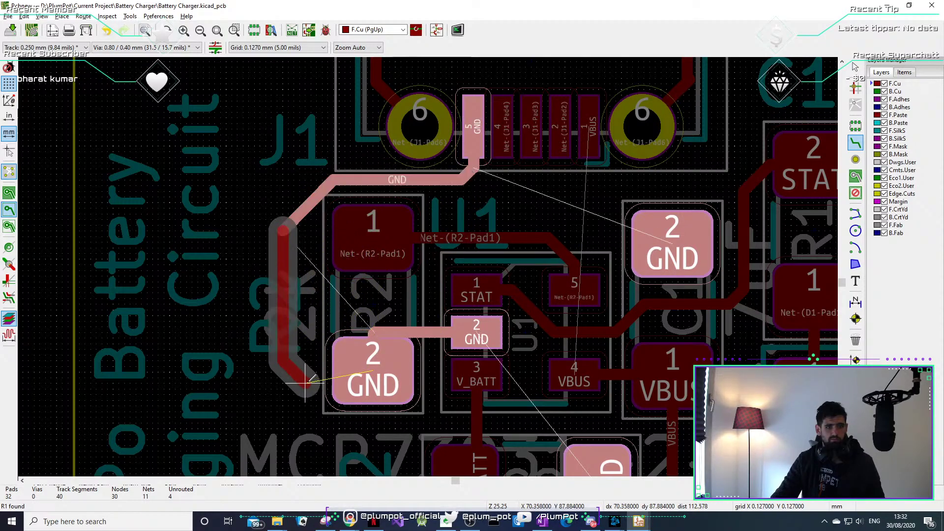
key("Escape")
key("Escape")
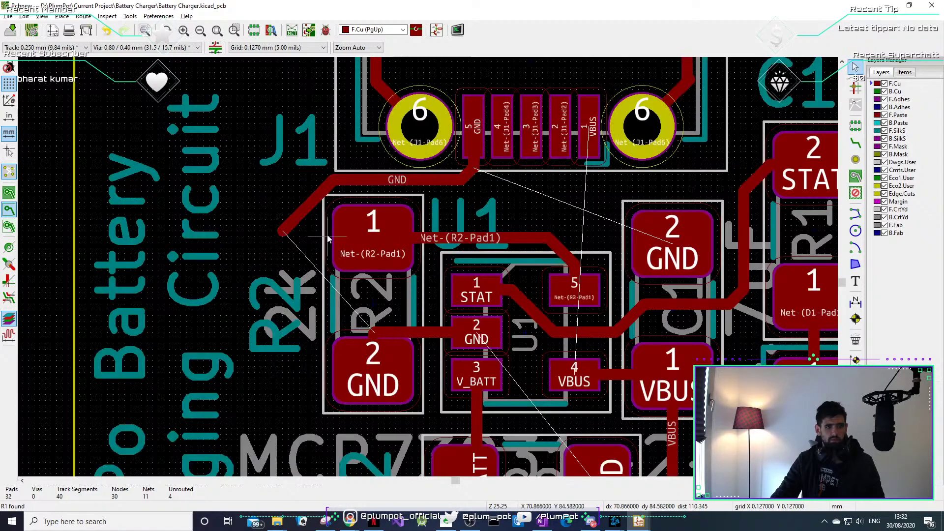
Delete all segments of the partial GND track running from J1's pad 5 towards R2, restoring the accidentally deleted J1 footprint.
left_click(288, 221)
key("Delete")
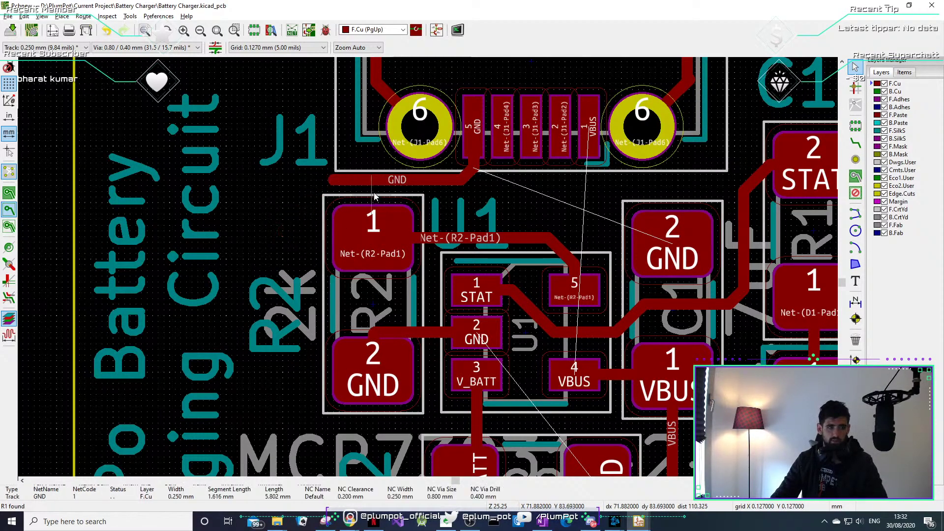
key("Delete")
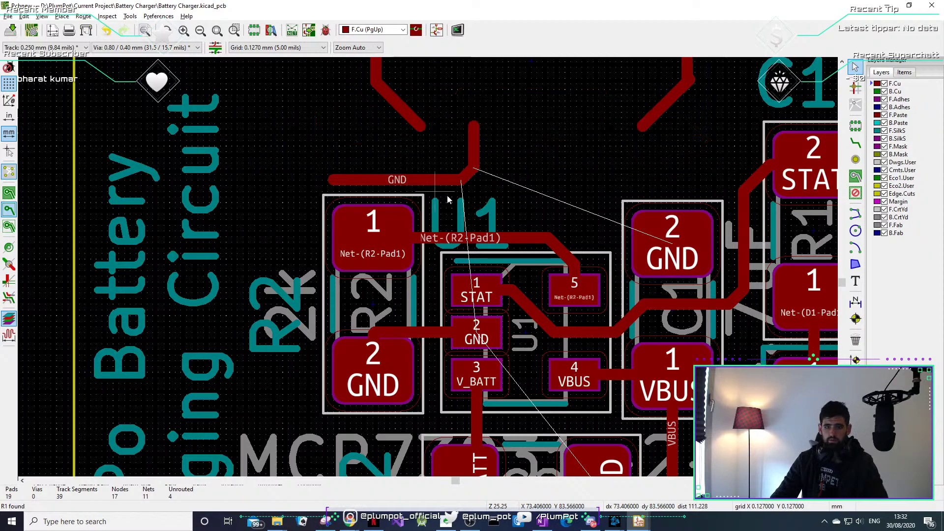
key("ctrl+z")
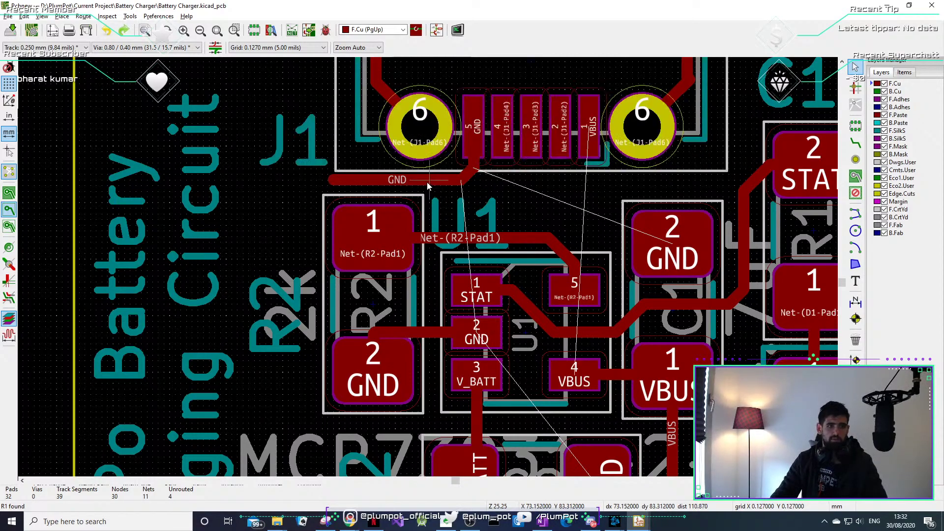
left_click(479, 178)
key("Delete")
left_click(467, 179)
key("Delete")
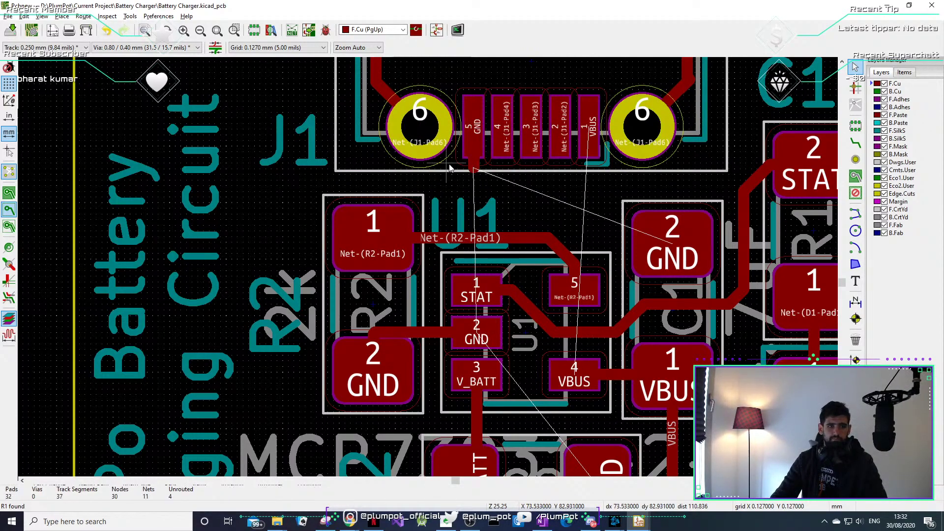
left_click(474, 167)
key("Delete")
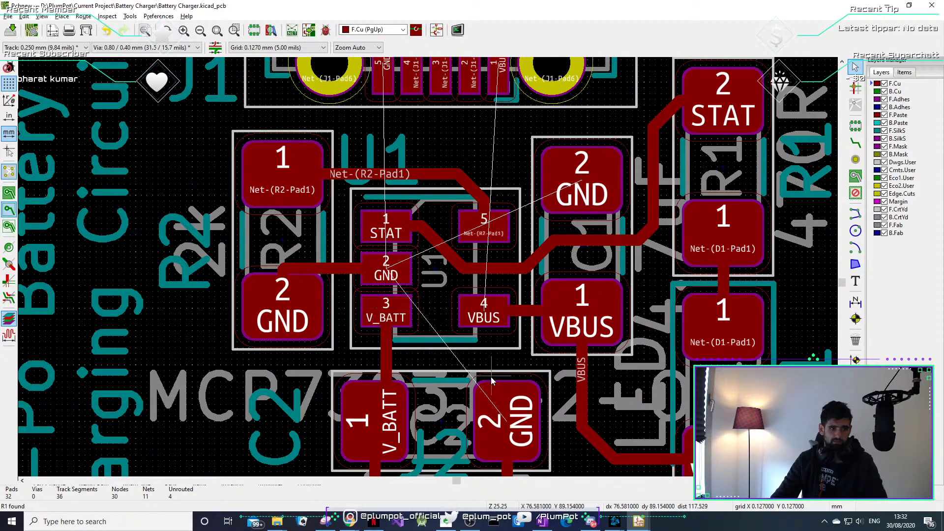
Start a filled copper zone at the board outline's upper-left corner on F.Cu, assigned to the VBUS net.
scroll(442, 275, "down", 3)
scroll(458, 239, "down", 1)
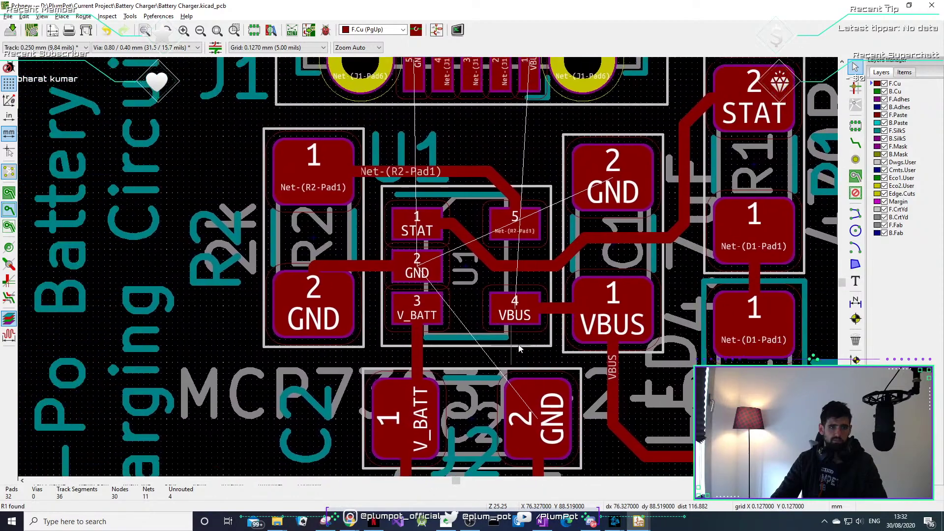
scroll(364, 217, "down", 5)
scroll(414, 253, "up", 4)
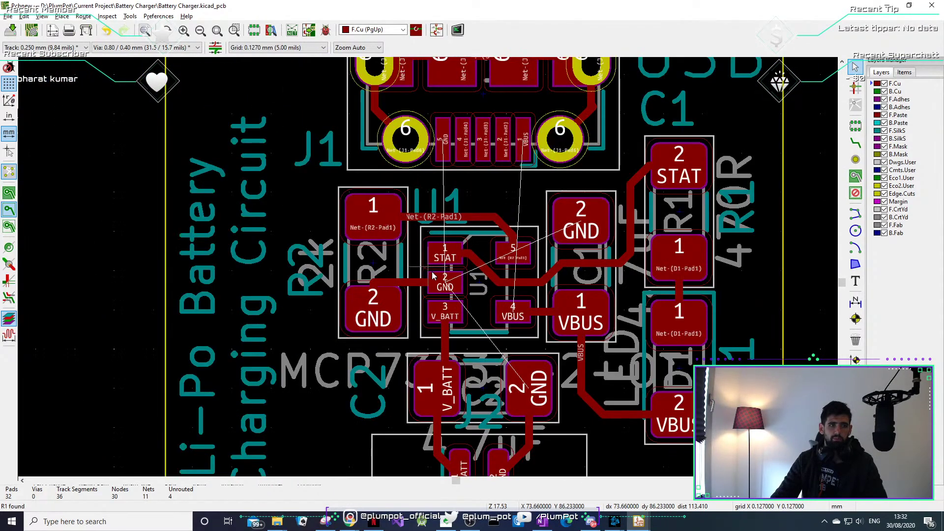
middle_click_drag(429, 280, 423, 237)
scroll(422, 236, "down", 1)
scroll(454, 297, "down", 1)
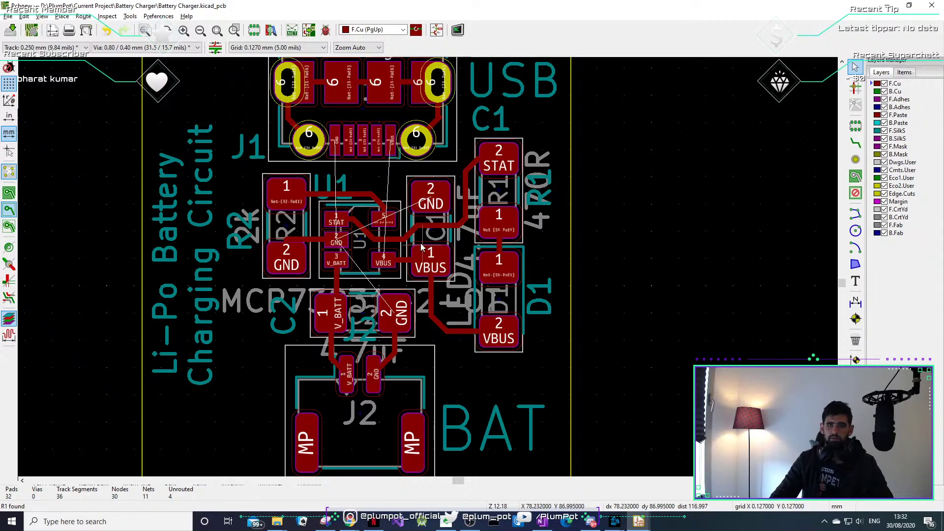
left_click(855, 176)
scroll(576, 330, "down", 4)
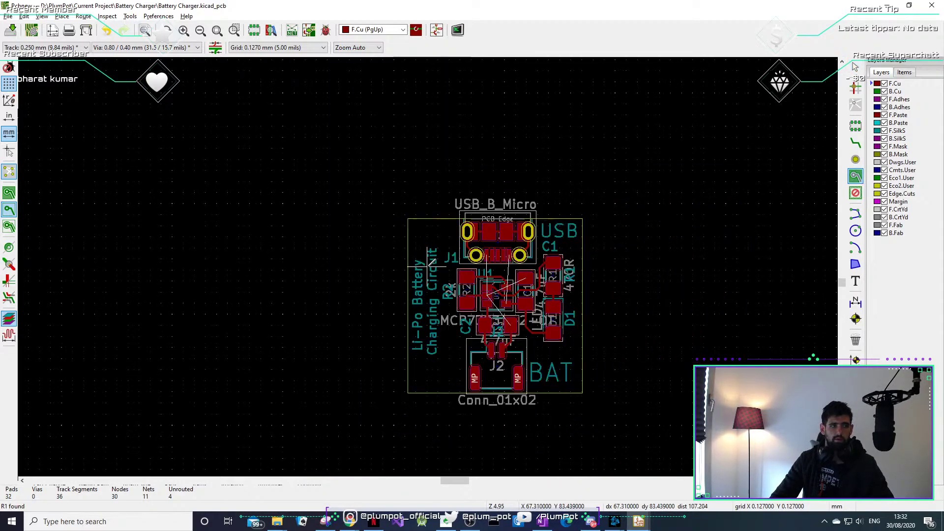
scroll(395, 239, "up", 6)
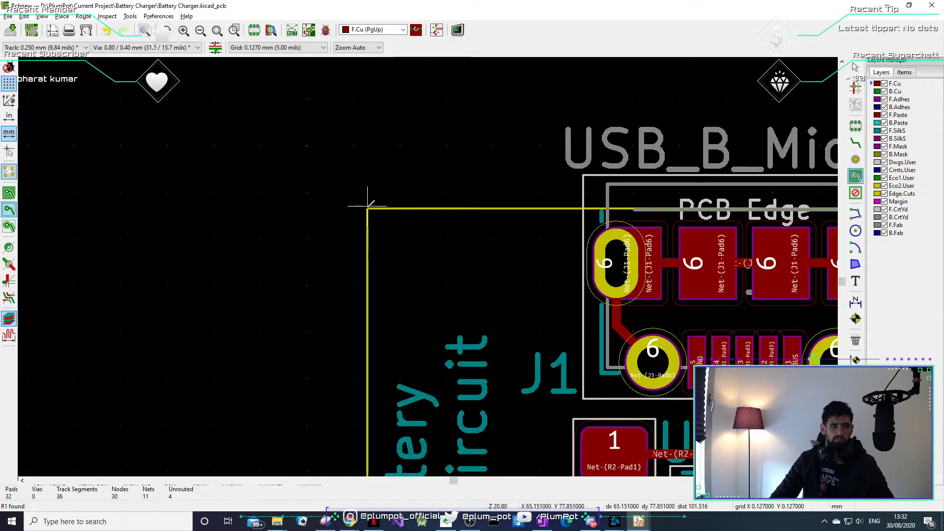
left_click(367, 207)
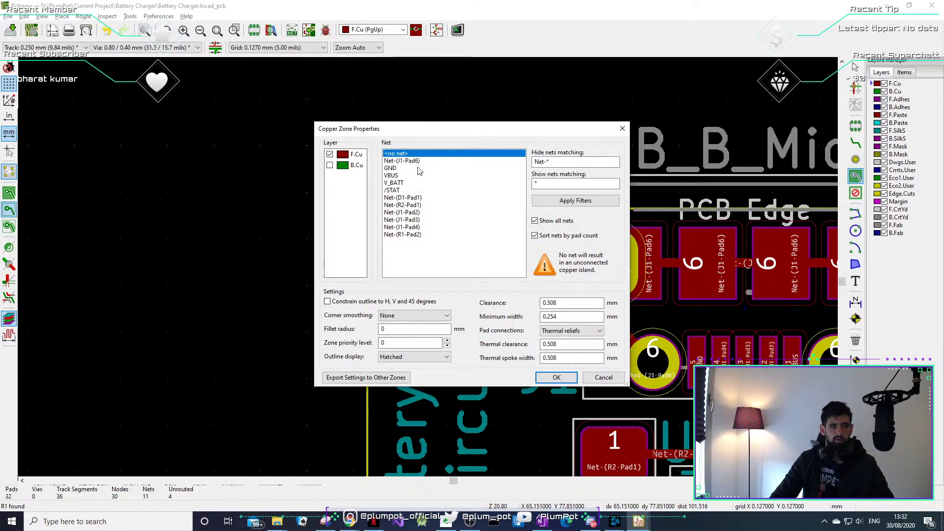
left_click(391, 175)
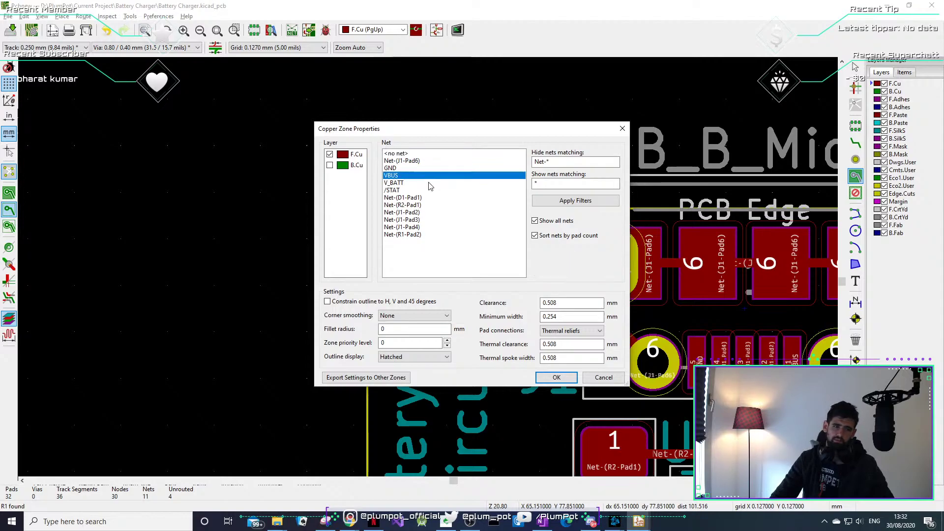
left_click(560, 378)
Outline the VBUS zone along the board edges through the remaining three corners and close it at the starting corner.
scroll(377, 201, "down", 3)
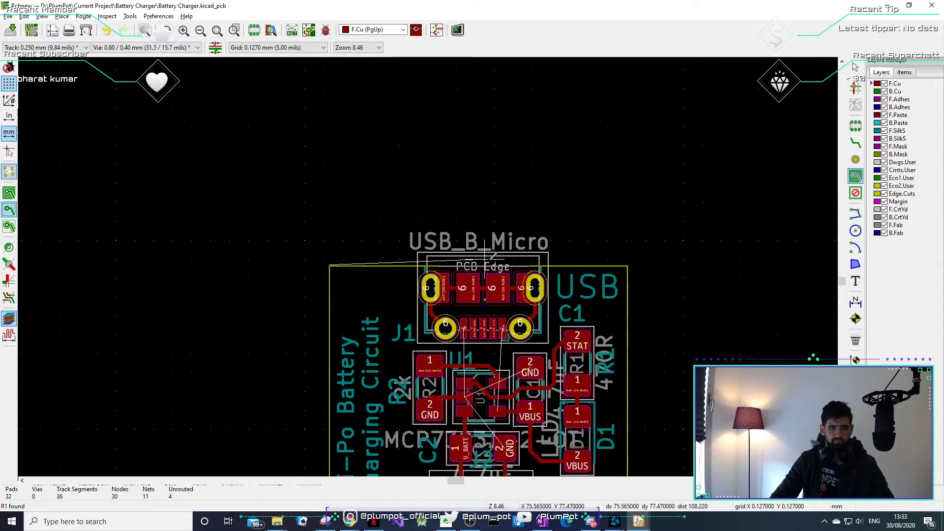
scroll(428, 246, "up", 8)
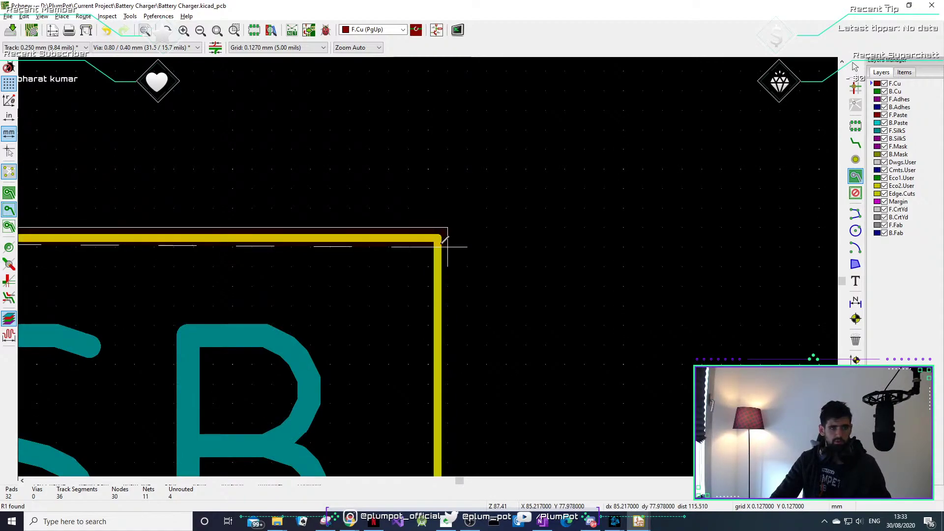
scroll(430, 248, "down", 10)
scroll(475, 250, "up", 6)
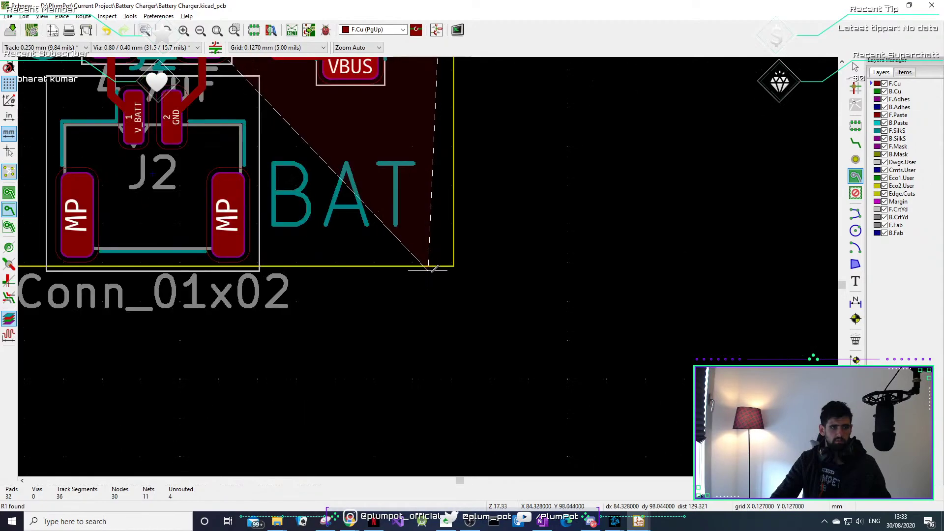
scroll(475, 250, "down", 7)
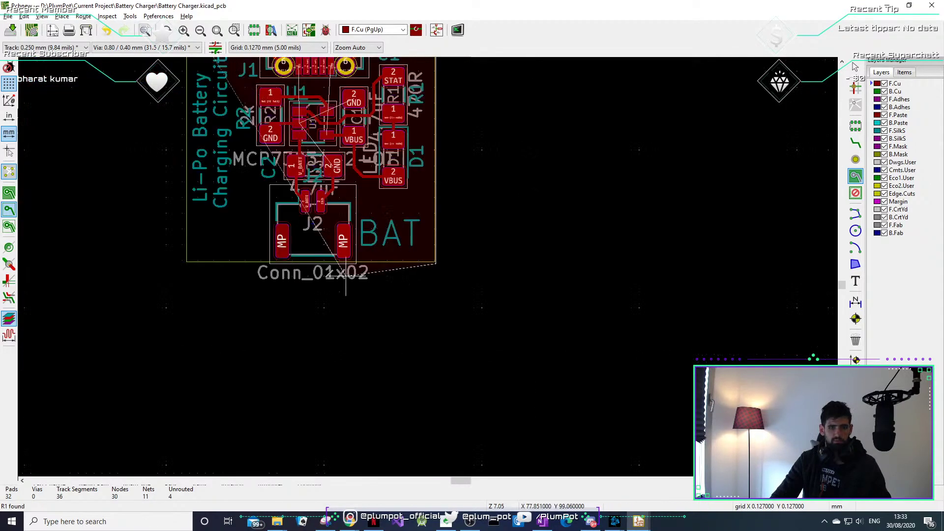
scroll(177, 265, "up", 7)
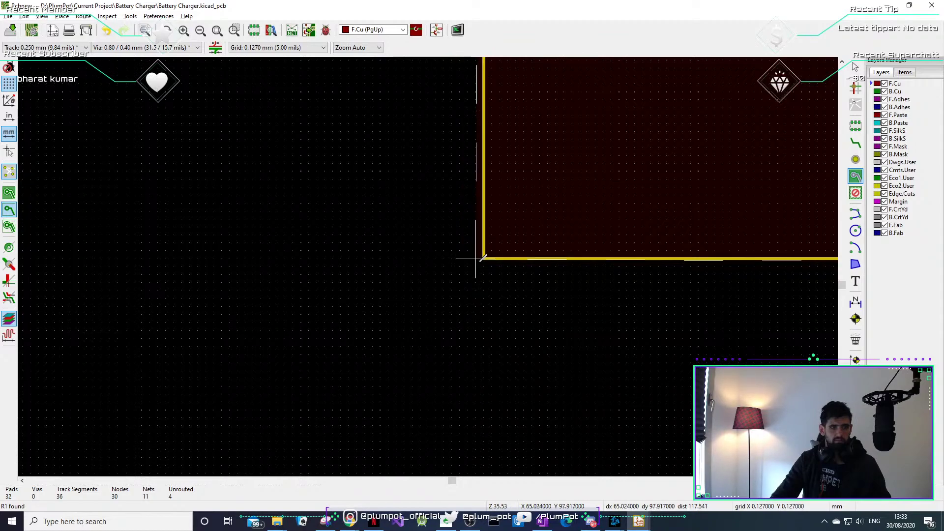
scroll(482, 261, "down", 4)
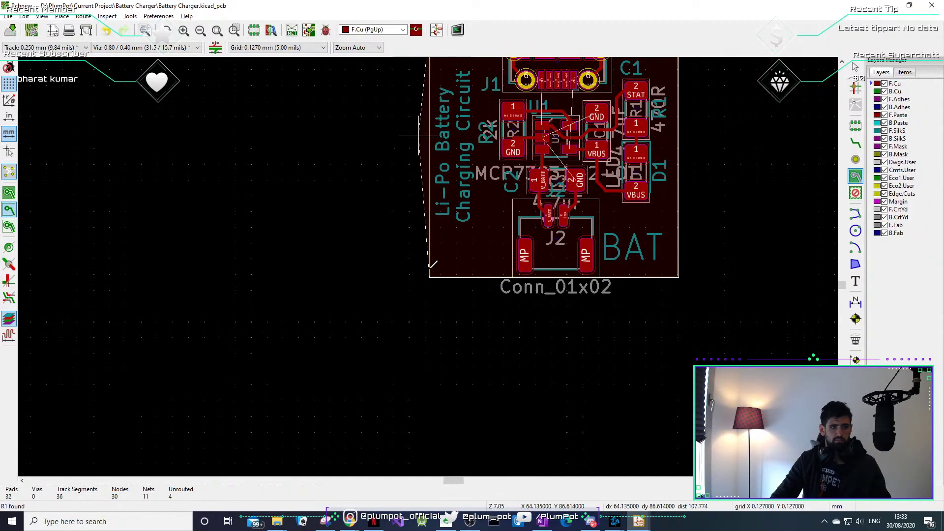
scroll(438, 190, "up", 4)
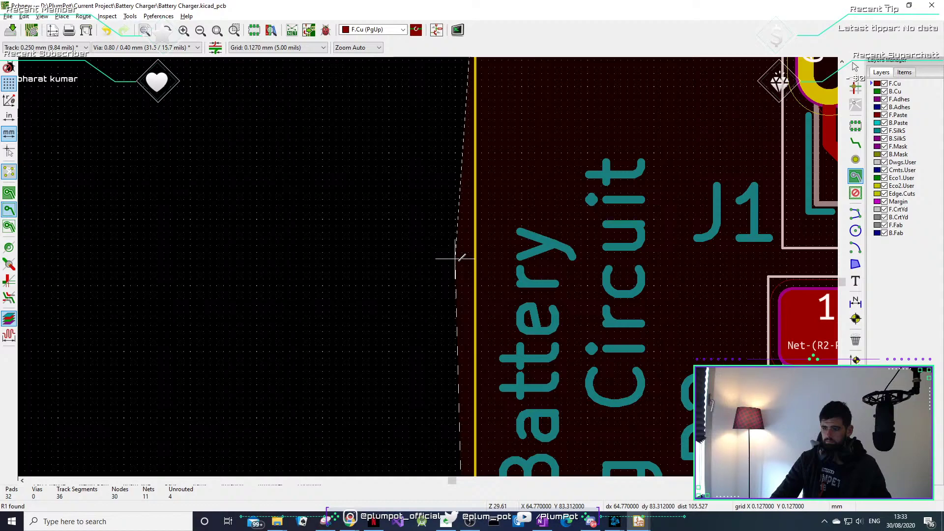
scroll(456, 258, "down", 2)
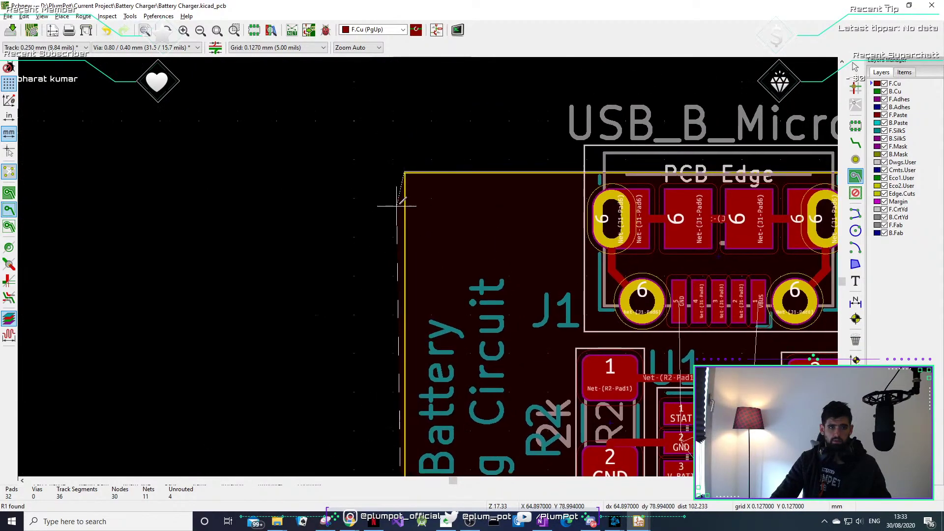
scroll(400, 204, "up", 4)
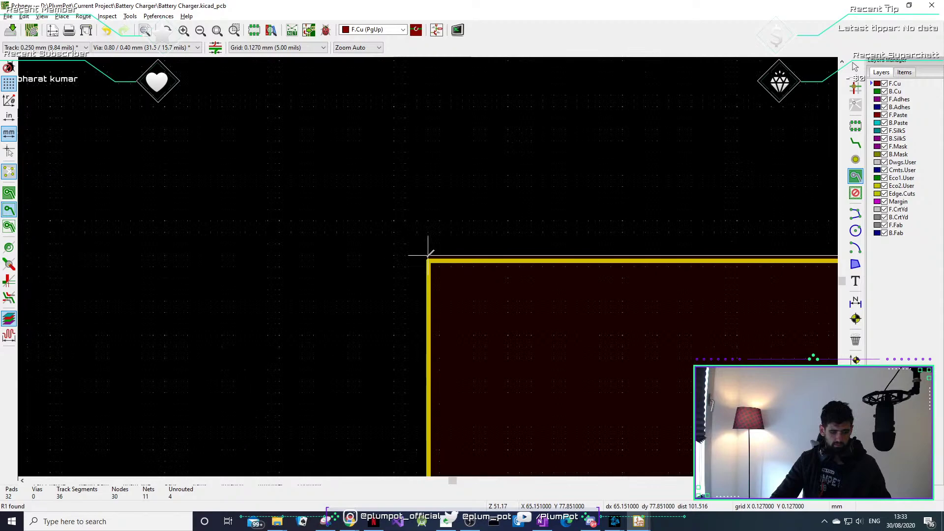
scroll(432, 257, "down", 2)
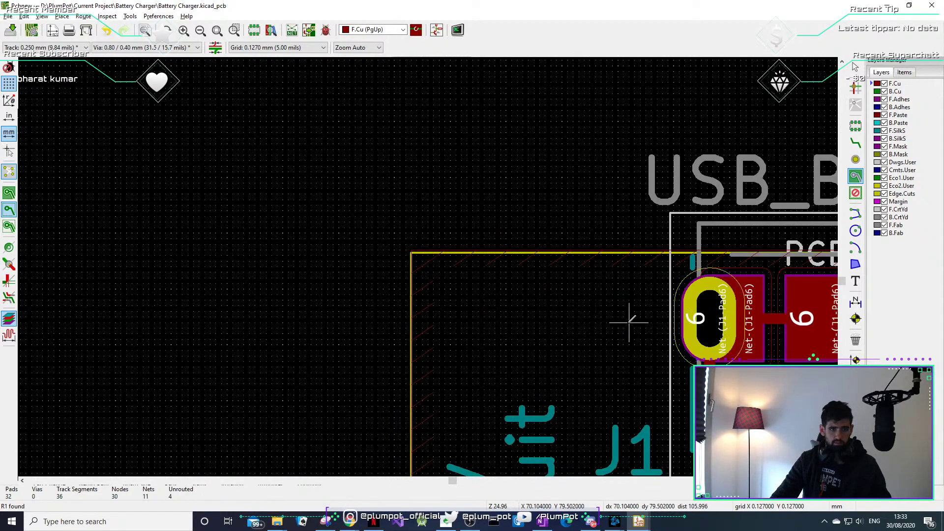
middle_click_drag(630, 322, 347, 237)
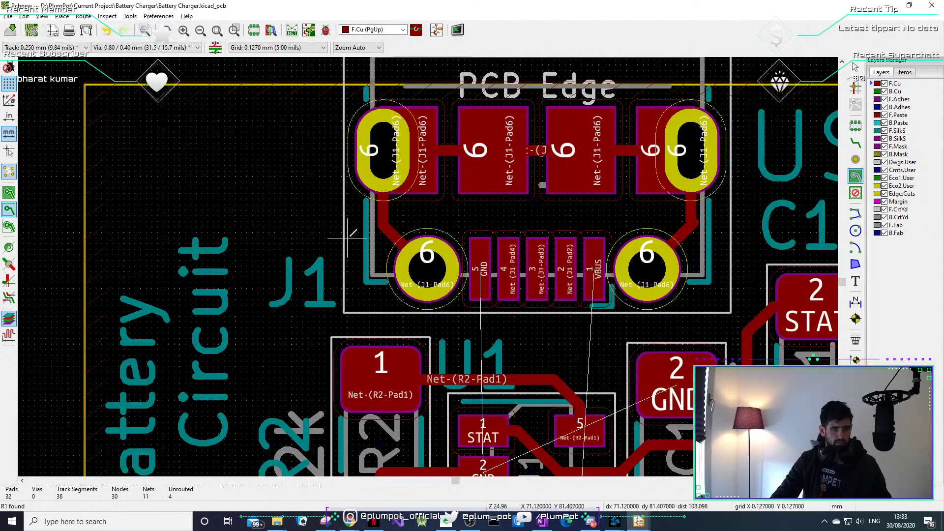
key("Escape")
Open the board's 3D view and inspect the copper zone around U1, R2, C1 and C2.
key("alt+3")
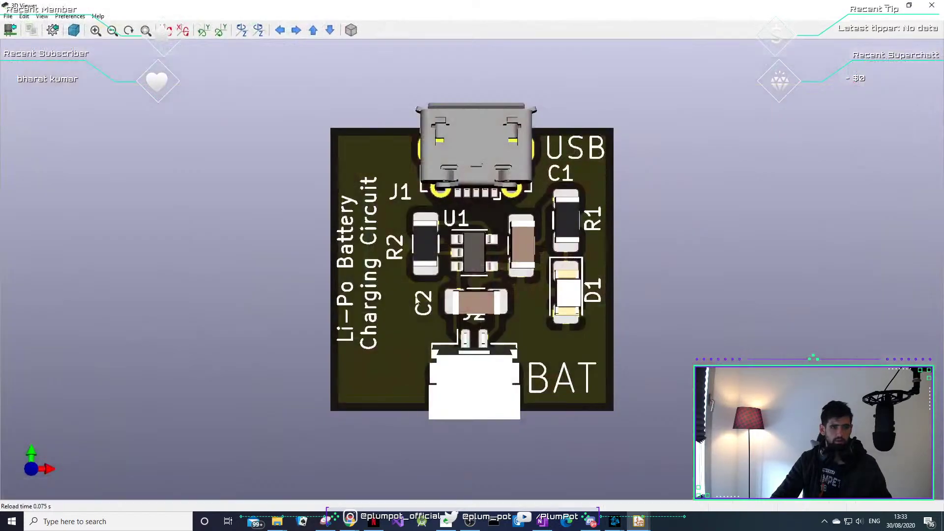
left_click_drag(468, 357, 508, 389)
scroll(376, 360, "up", 1)
scroll(506, 281, "up", 2)
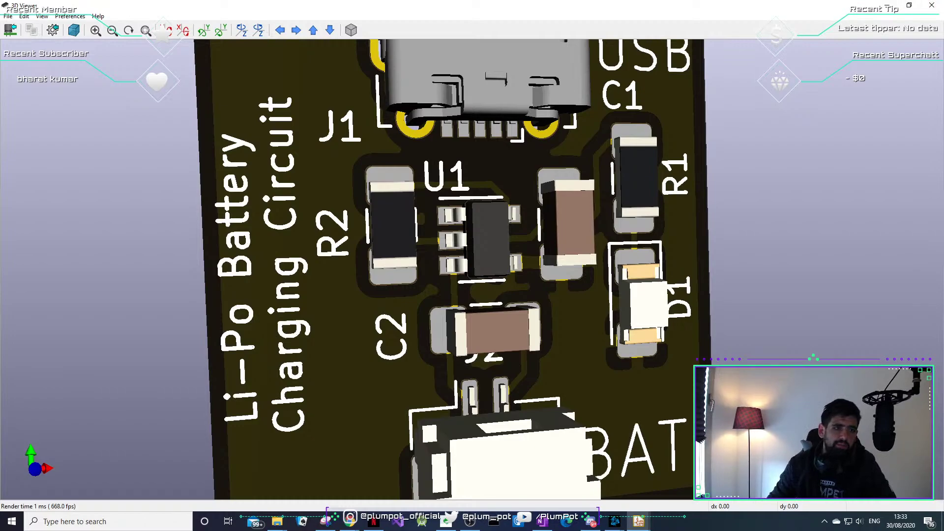
scroll(463, 136, "down", 2)
scroll(426, 135, "up", 6)
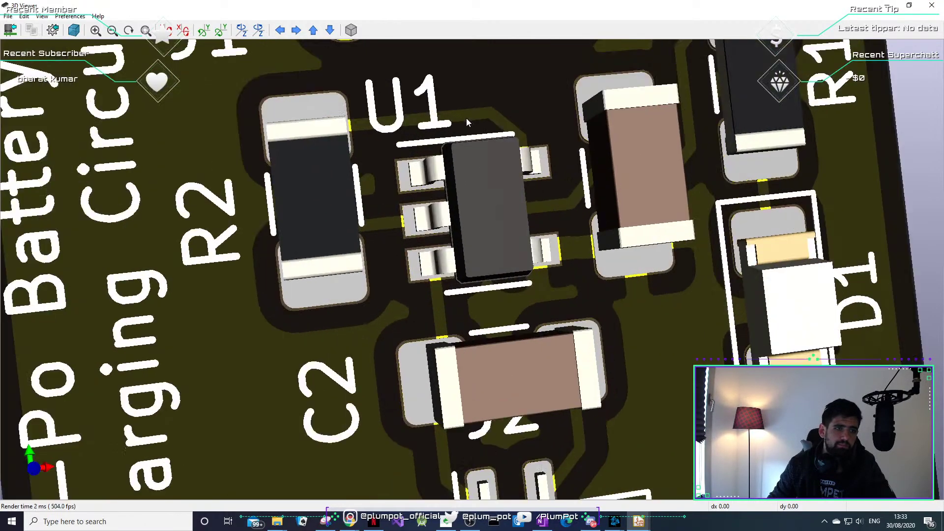
Examine J1's five signal pads and the copper clearance between J1 and U1 in the 3D view.
scroll(464, 289, "up", 3)
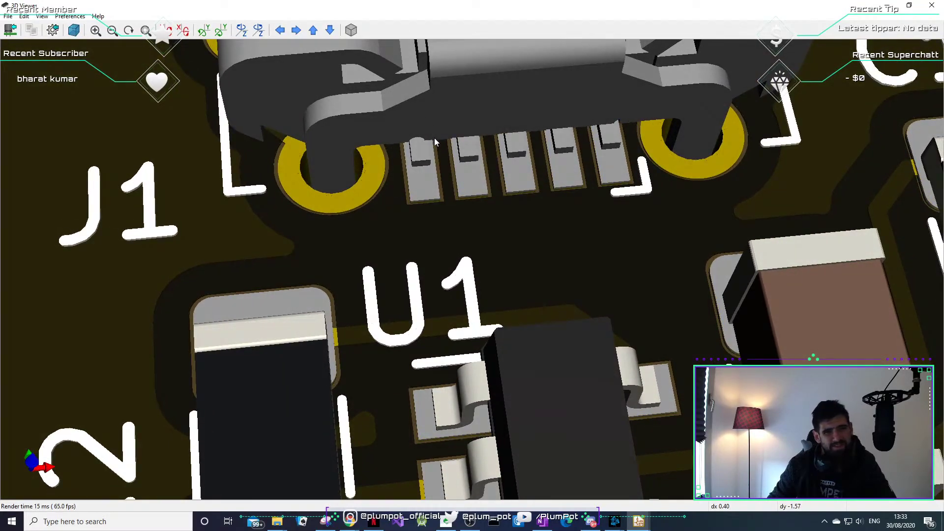
left_click_drag(434, 137, 417, 150)
right_click(435, 143)
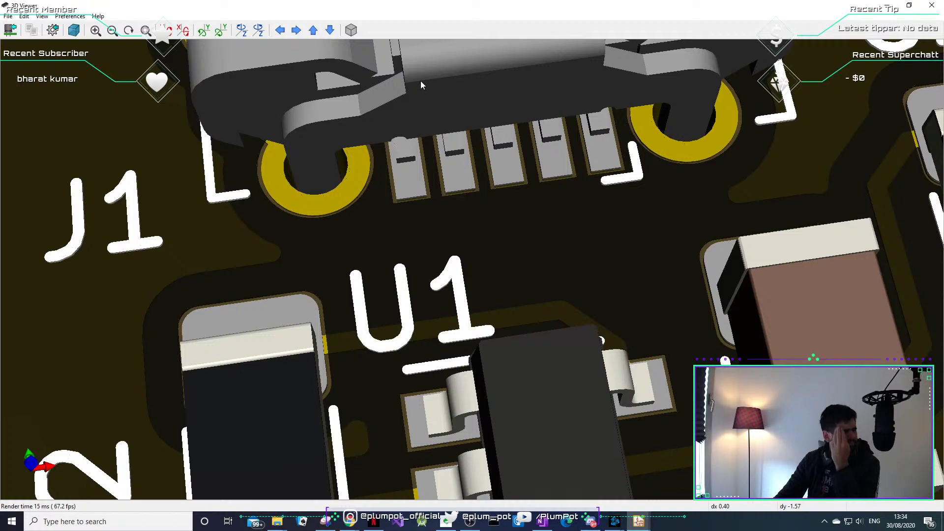
scroll(502, 259, "down", 4)
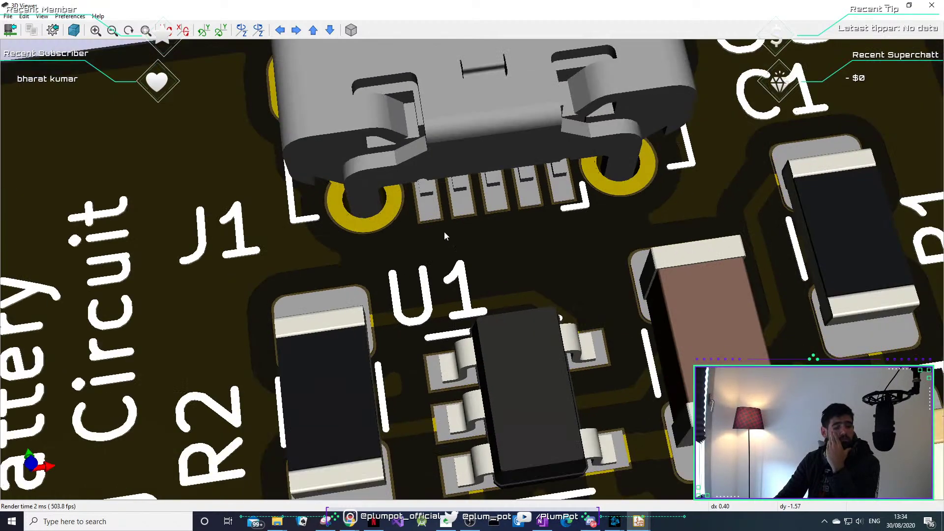
scroll(444, 194, "up", 2)
scroll(445, 193, "up", 1)
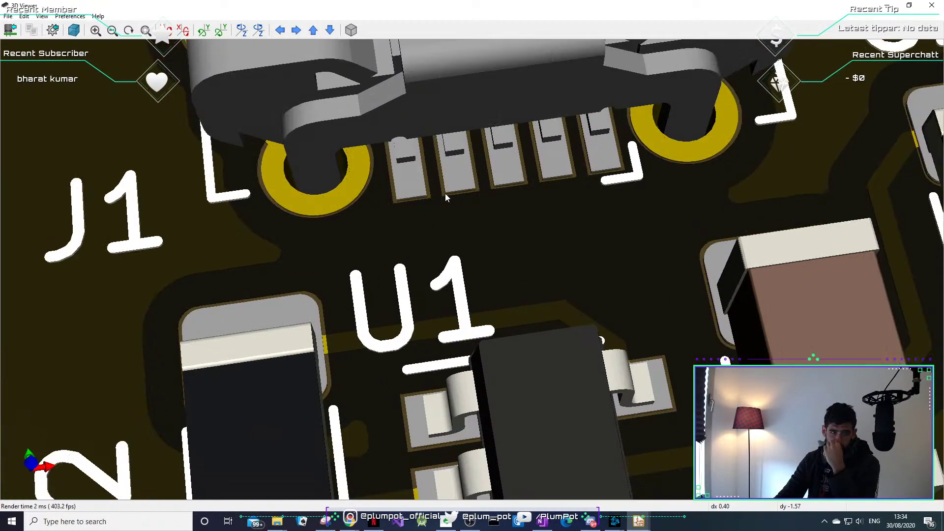
scroll(440, 196, "down", 1)
scroll(471, 219, "down", 3)
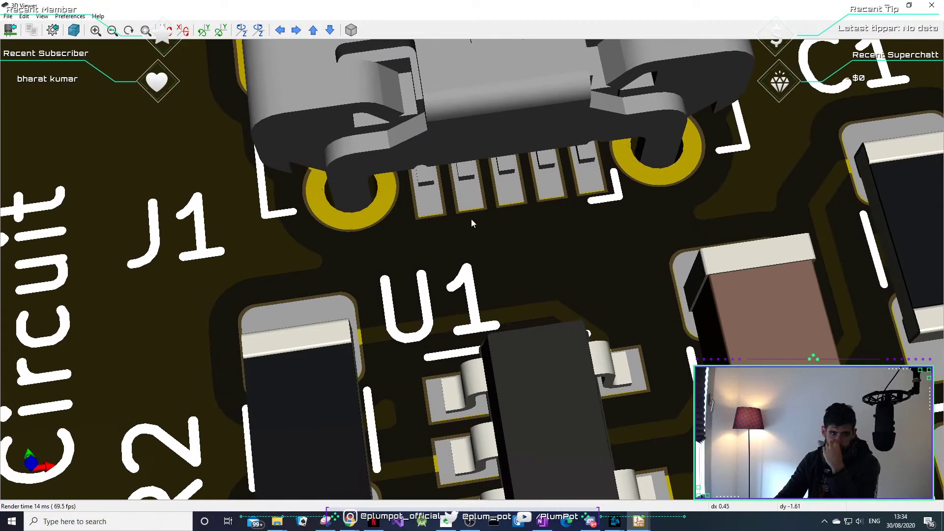
Inspect the copper zone and tracks around U1, R2, R1 and J1 from several angles in the 3D view.
scroll(484, 359, "up", 2)
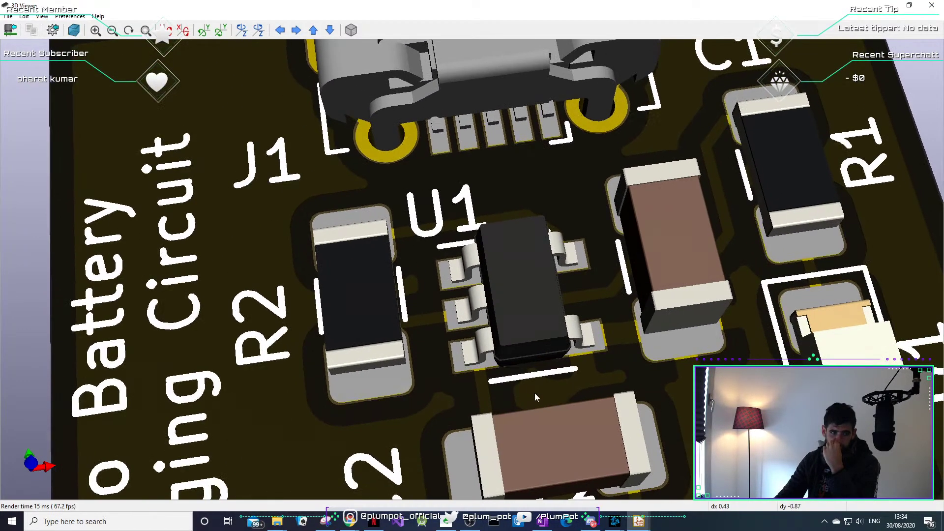
left_click_drag(535, 394, 458, 389)
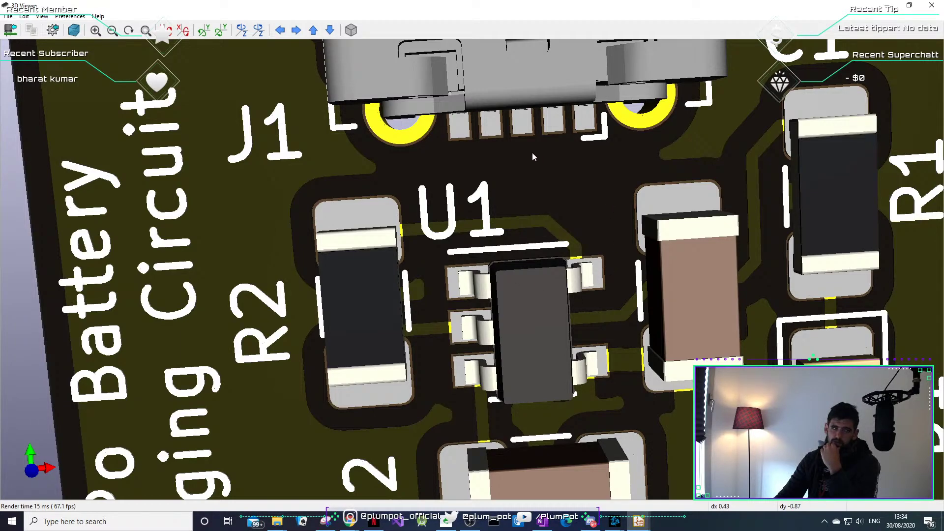
scroll(532, 156, "down", 2)
scroll(594, 201, "up", 1)
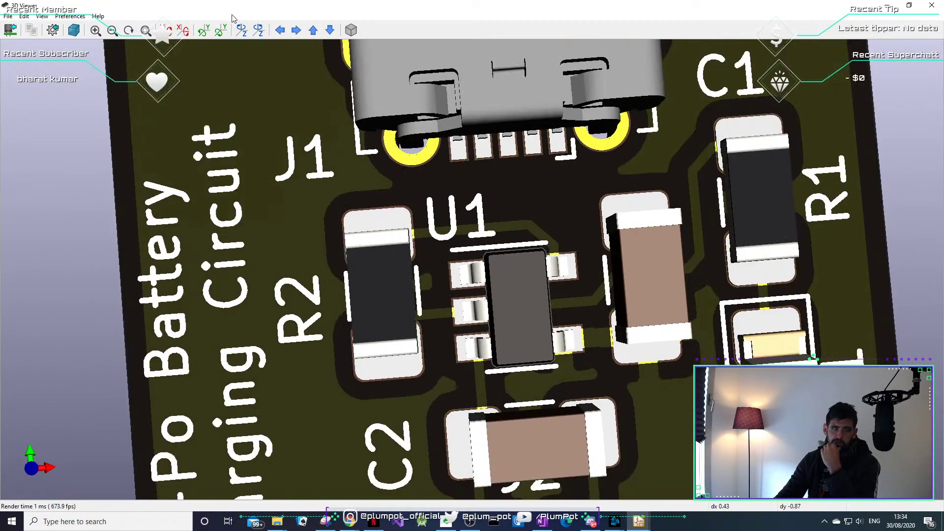
left_click_drag(417, 238, 545, 258)
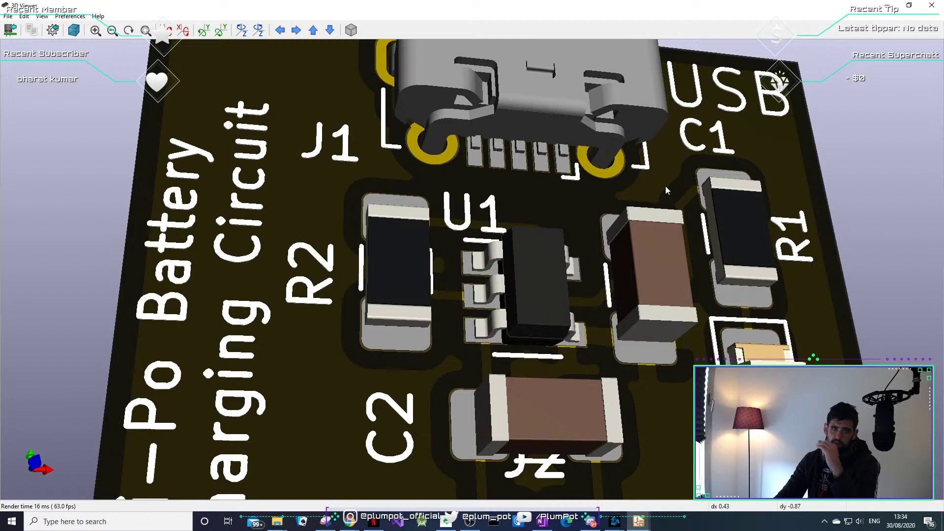
left_click_drag(552, 212, 477, 211)
left_click_drag(486, 166, 437, 168)
scroll(436, 167, "up", 4)
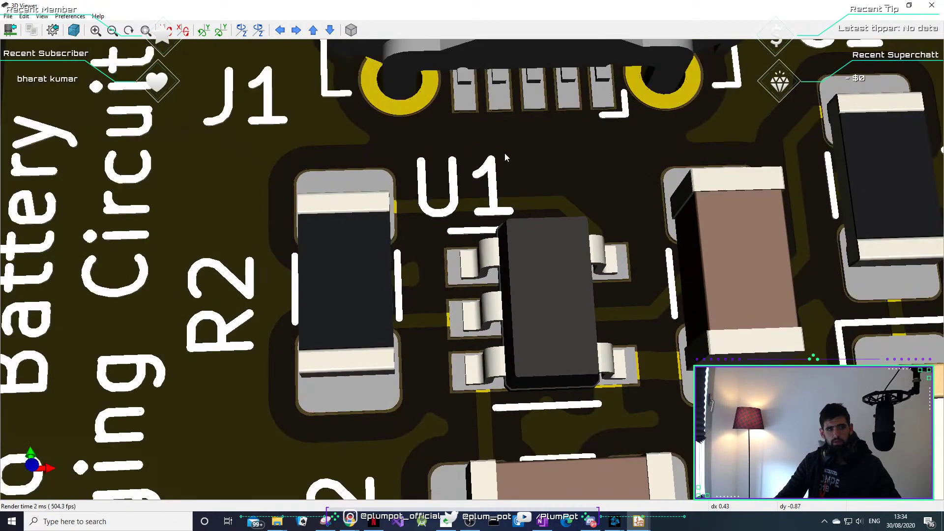
Examine J1's signal pads and the area between them and the U1 label up close in the 3D view.
middle_click_drag(505, 152, 488, 193)
left_click_drag(489, 194, 485, 184)
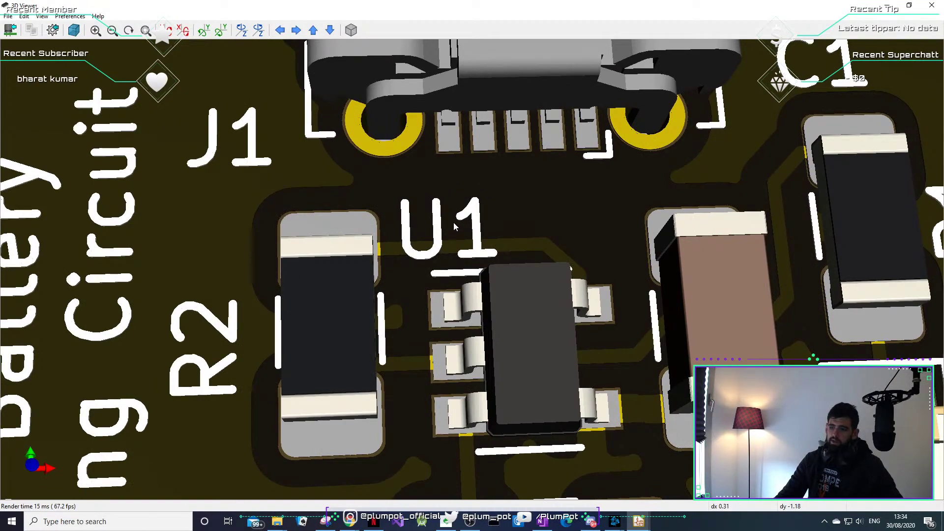
left_click_drag(454, 226, 457, 223)
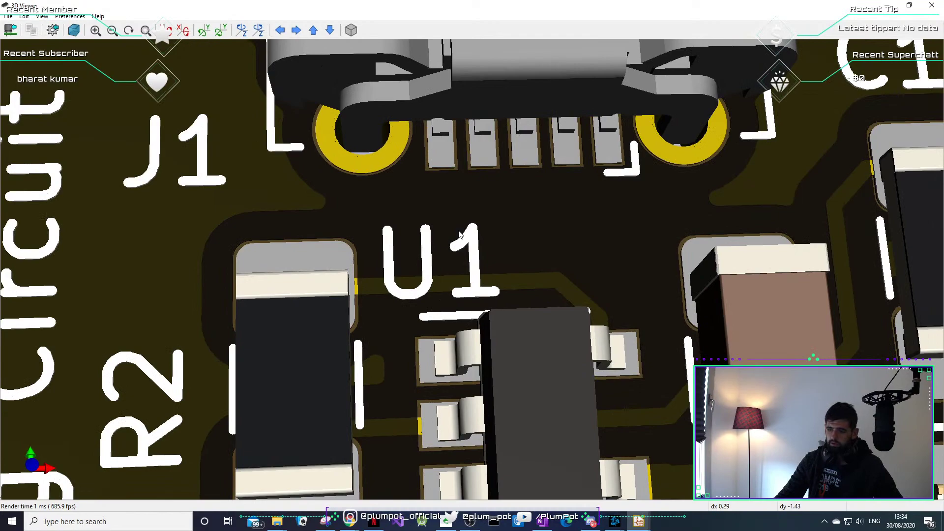
scroll(460, 235, "up", 1)
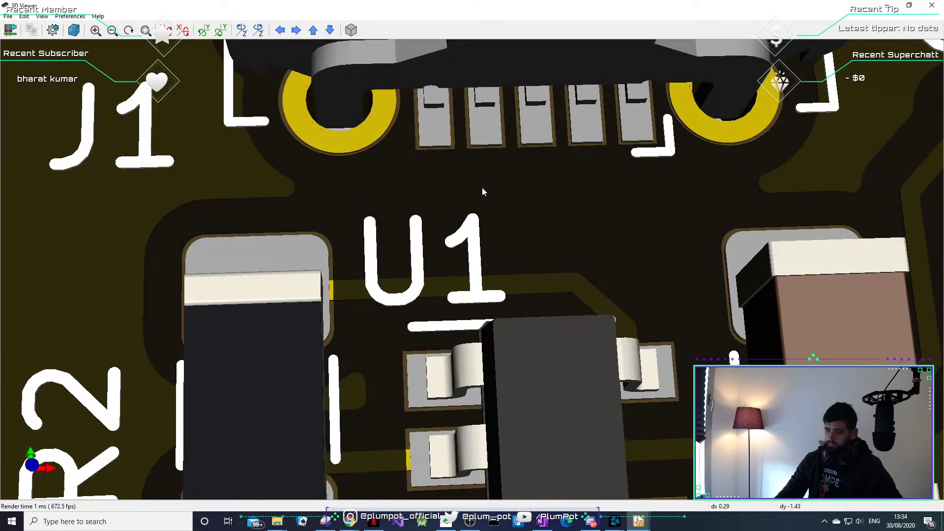
middle_click_drag(482, 191, 467, 235)
scroll(444, 147, "up", 1)
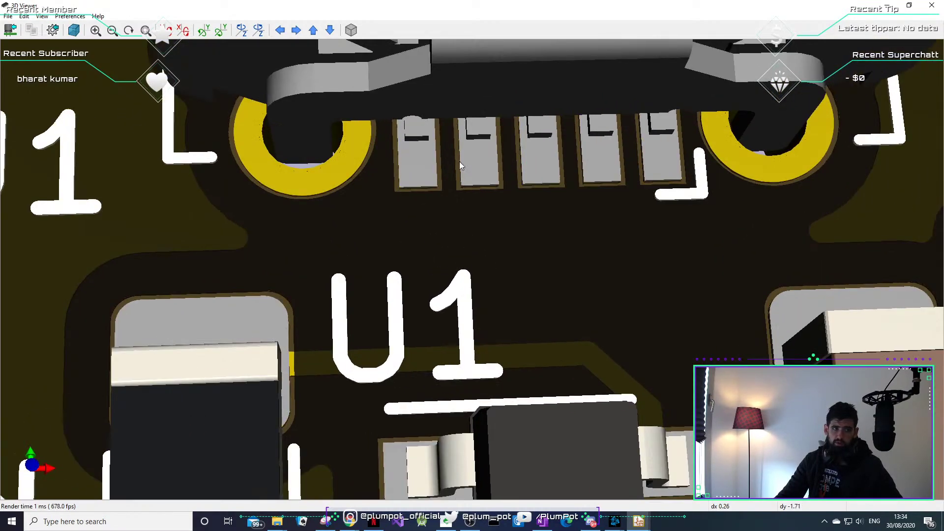
mouse_move(462, 159)
left_mouse_down()
mouse_move(456, 169)
mouse_move(447, 144)
mouse_move(456, 165)
mouse_move(440, 208)
left_mouse_up()
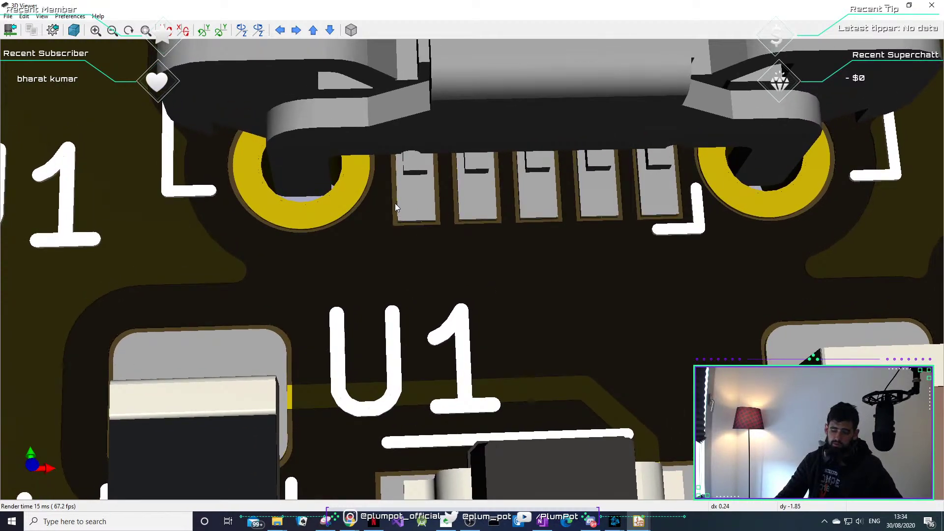
Examine U1's pins and their track connections to R2 and the neighbouring capacitors in the 3D view.
scroll(382, 262, "down", 2)
middle_click_drag(396, 365, 348, 225)
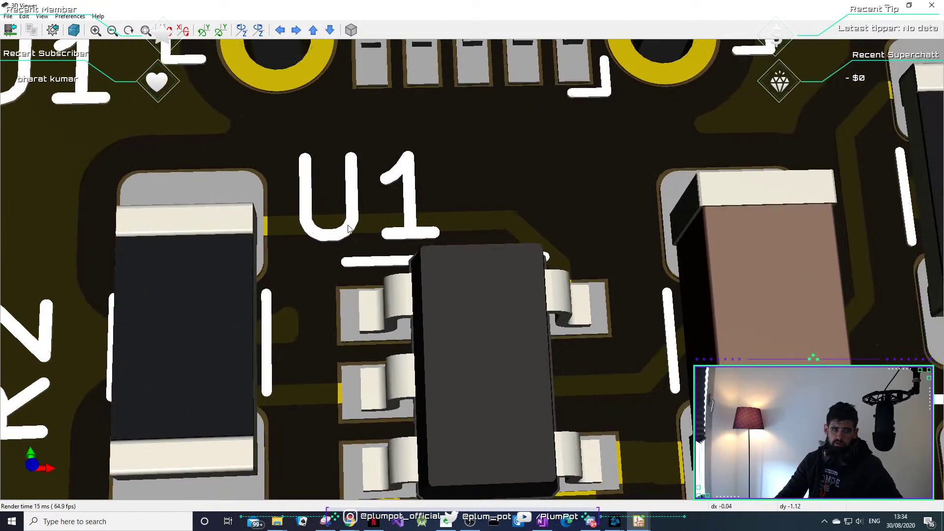
middle_click_drag(361, 304, 355, 261)
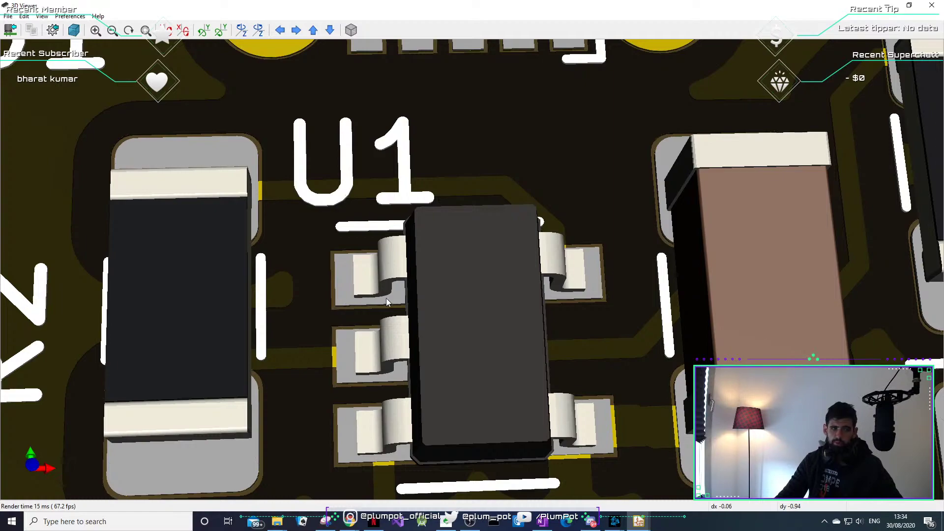
middle_click_drag(358, 308, 403, 267)
scroll(403, 267, "down", 2)
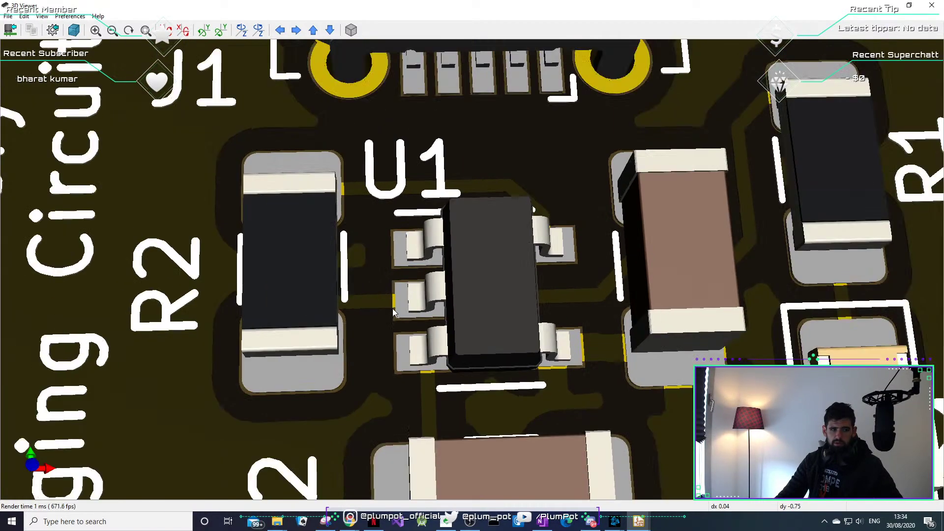
scroll(405, 321, "up", 2)
scroll(393, 358, "up", 1)
scroll(666, 292, "down", 3)
scroll(645, 318, "up", 3)
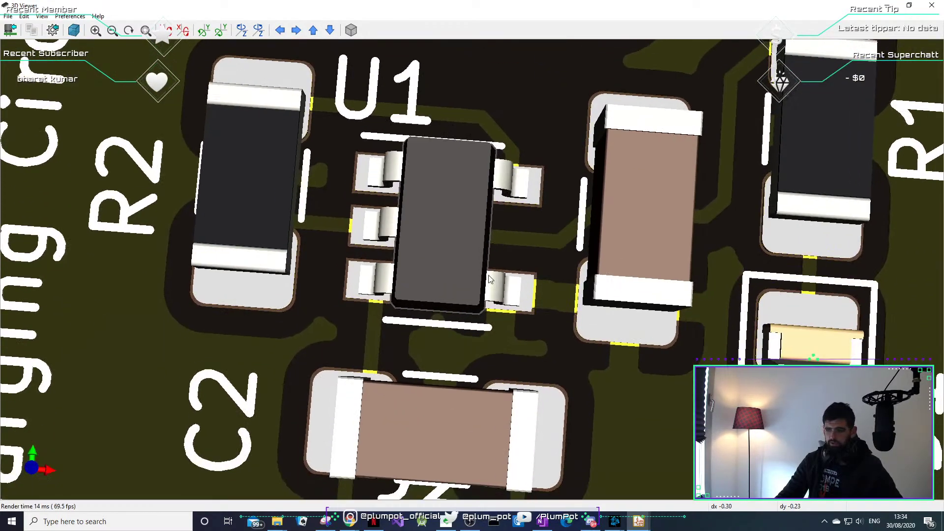
Inspect the component placement and copper clearances around C2, R1, D1 and the battery connector in the tilted 3D view.
left_click_drag(524, 288, 475, 267)
scroll(475, 268, "down", 3)
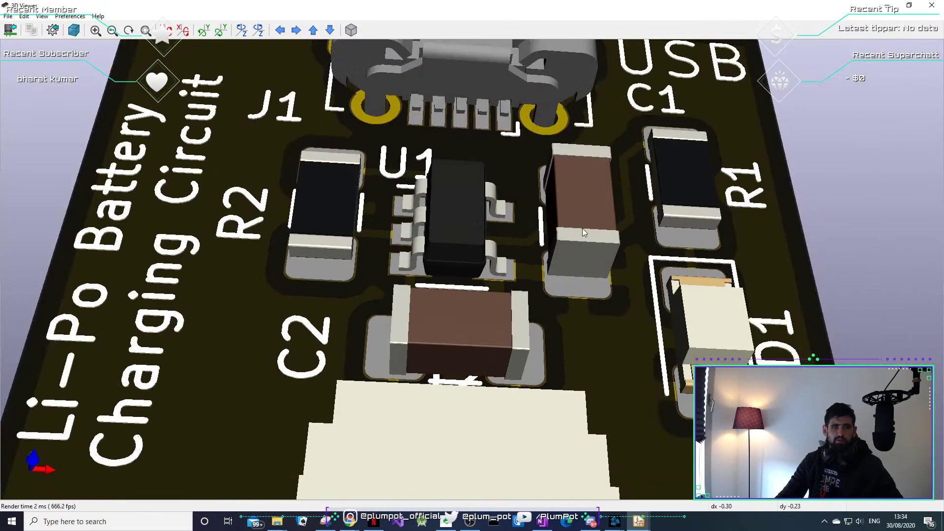
left_click_drag(582, 228, 629, 308)
scroll(505, 297, "down", 2)
scroll(651, 391, "up", 3)
left_click_drag(650, 391, 479, 97)
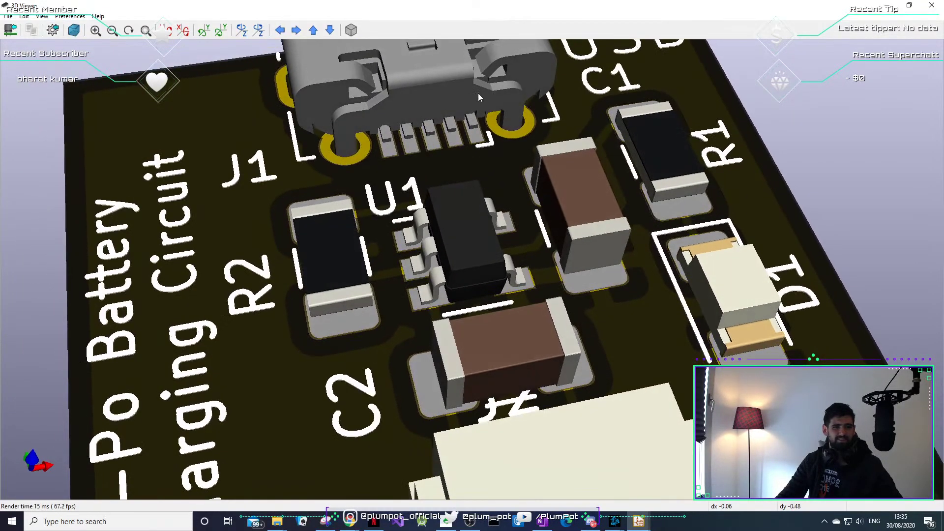
scroll(462, 141, "down", 2)
scroll(482, 130, "up", 3)
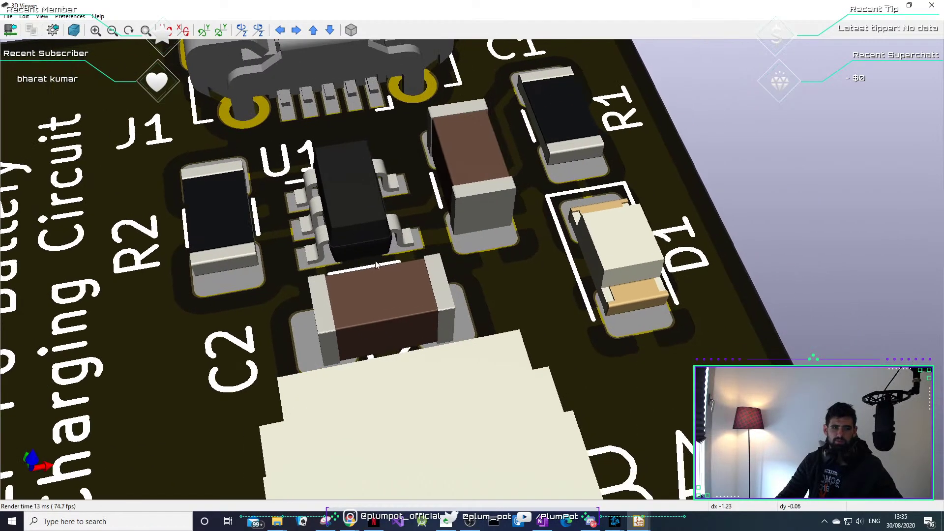
left_click_drag(562, 309, 656, 379)
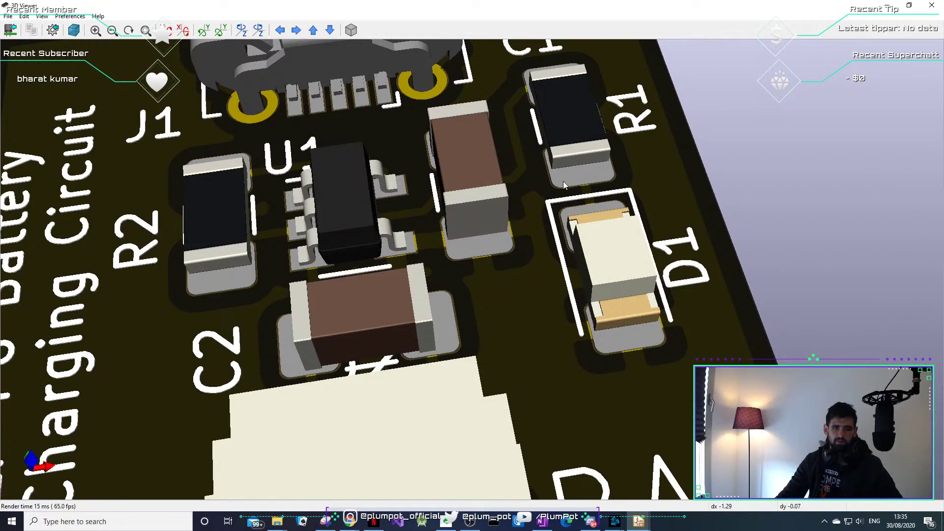
Close the 3D view, make F.Mask the active layer, and examine the pads' mask openings from J1 down to J2.
left_click(931, 5)
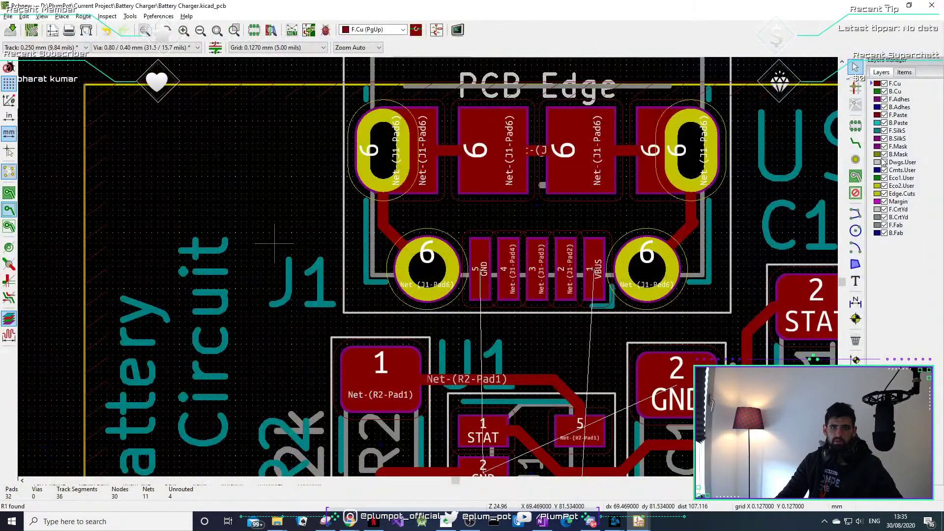
left_click(897, 147)
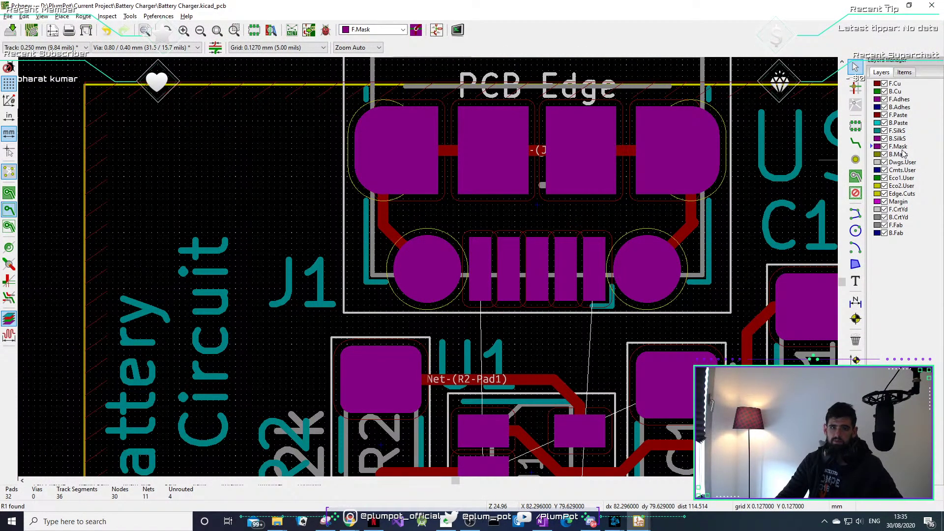
middle_click_drag(599, 200, 464, 176)
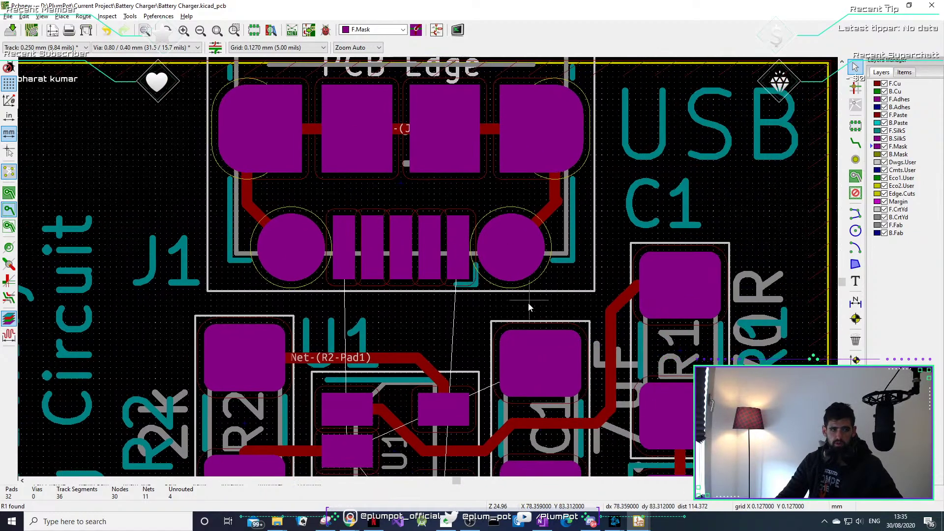
middle_click_drag(529, 306, 530, 190)
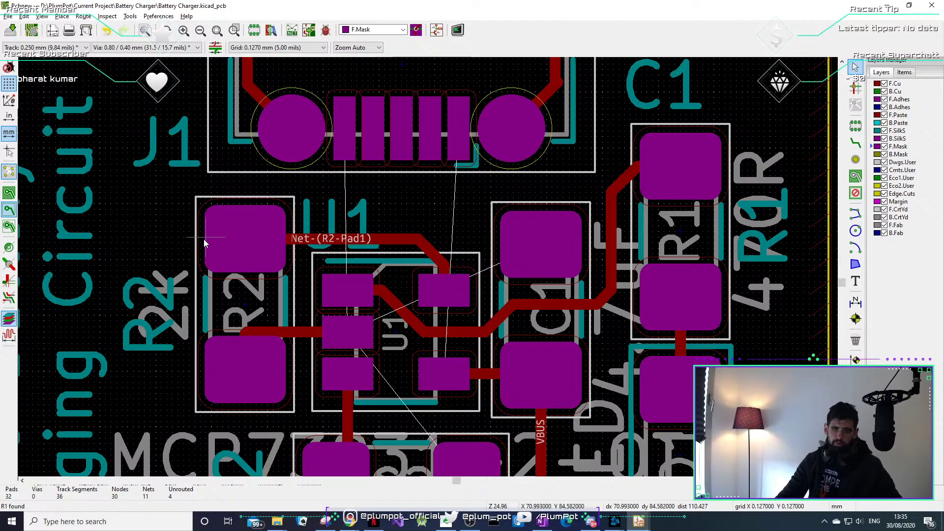
middle_click_drag(305, 207, 240, 330)
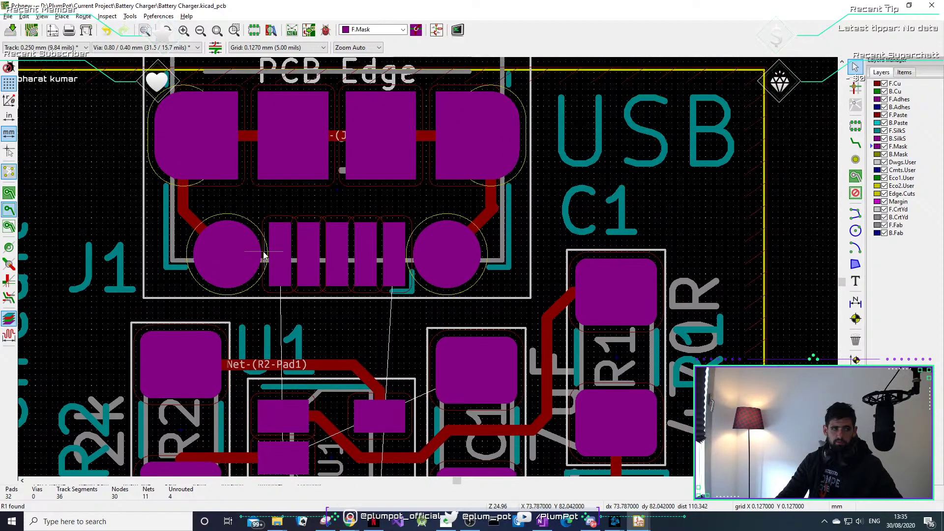
middle_click_drag(268, 239, 235, 265)
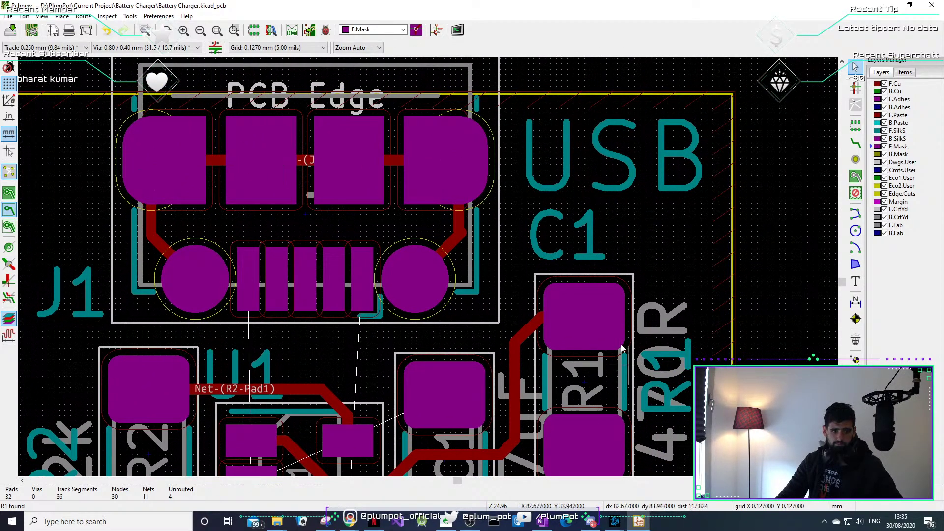
middle_click_drag(617, 340, 555, 179)
middle_click_drag(410, 360, 459, 194)
middle_click_drag(451, 350, 525, 205)
middle_click_drag(421, 290, 424, 446)
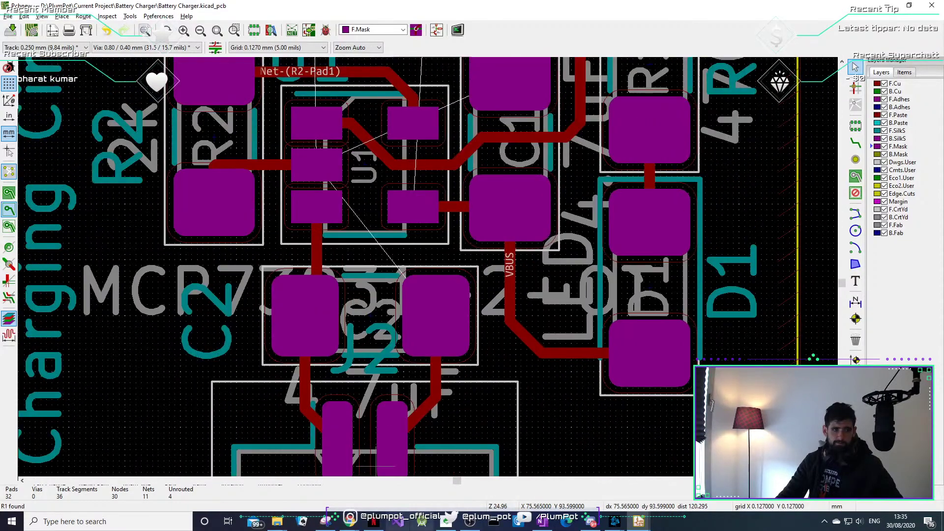
middle_click_drag(428, 162, 460, 332)
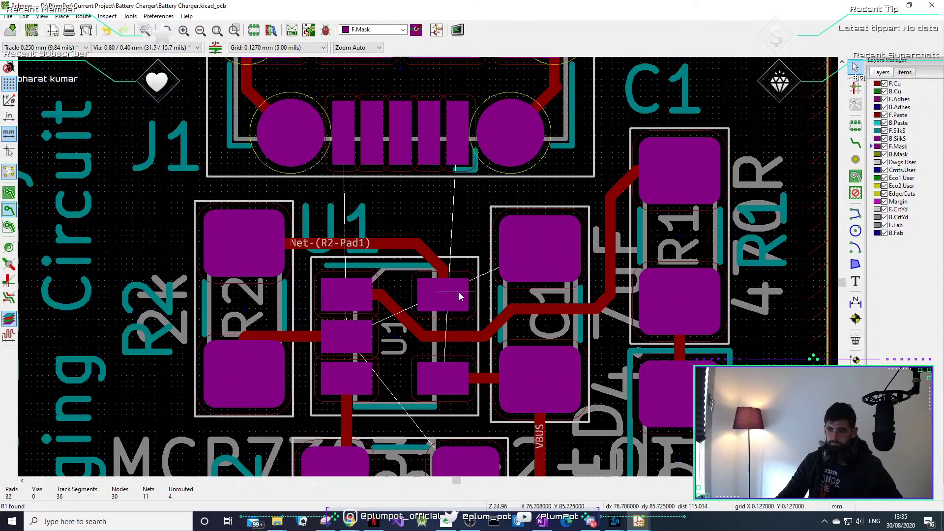
Review the general, local clearance and custom shape properties of J1's GND pad 5, leaving them unchanged.
left_click(682, 362)
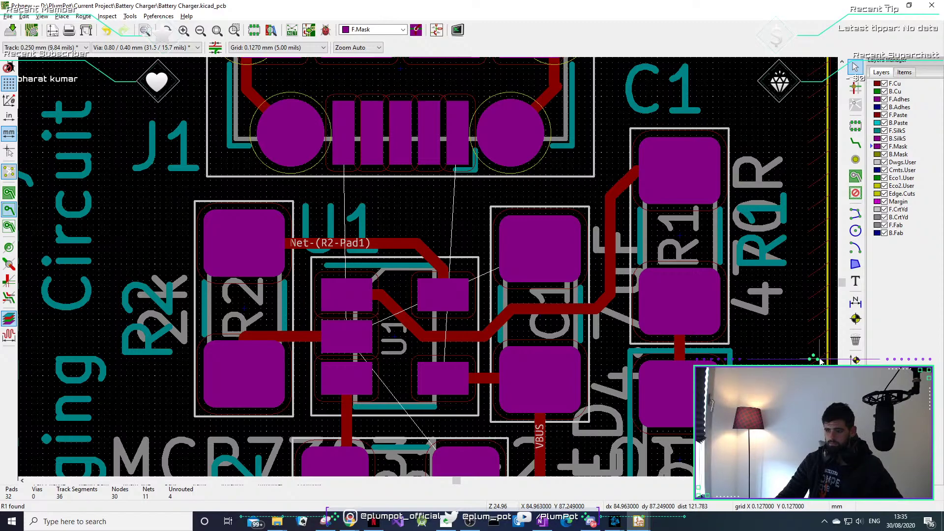
left_click(343, 149)
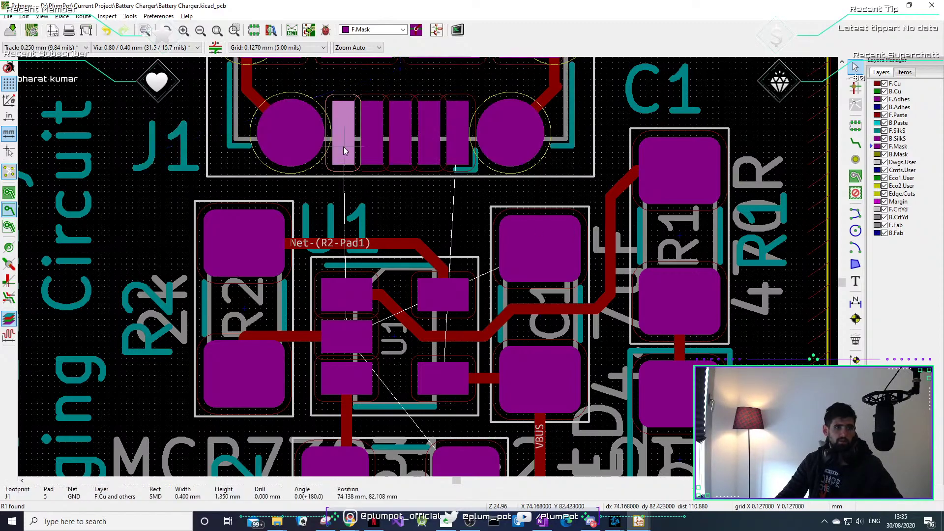
double_click(343, 146)
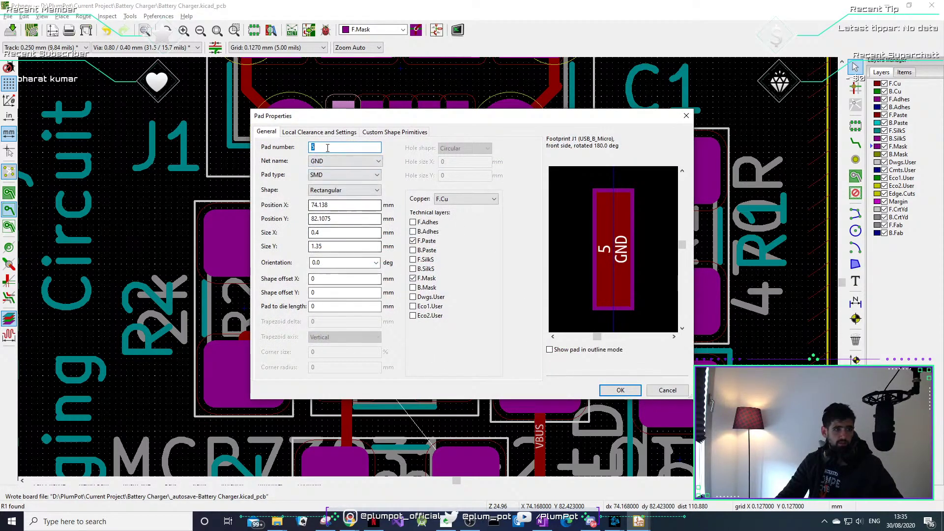
left_click(319, 131)
left_click(383, 132)
left_click(266, 131)
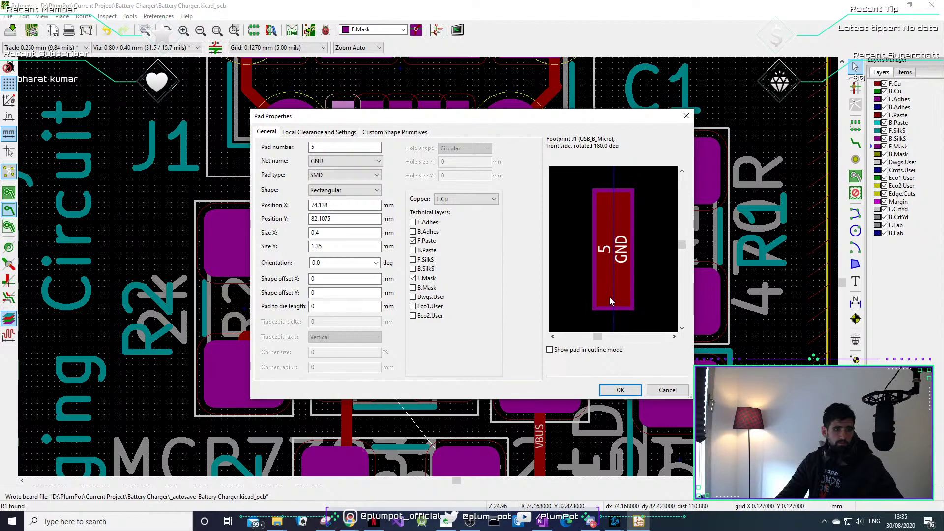
left_click(334, 234)
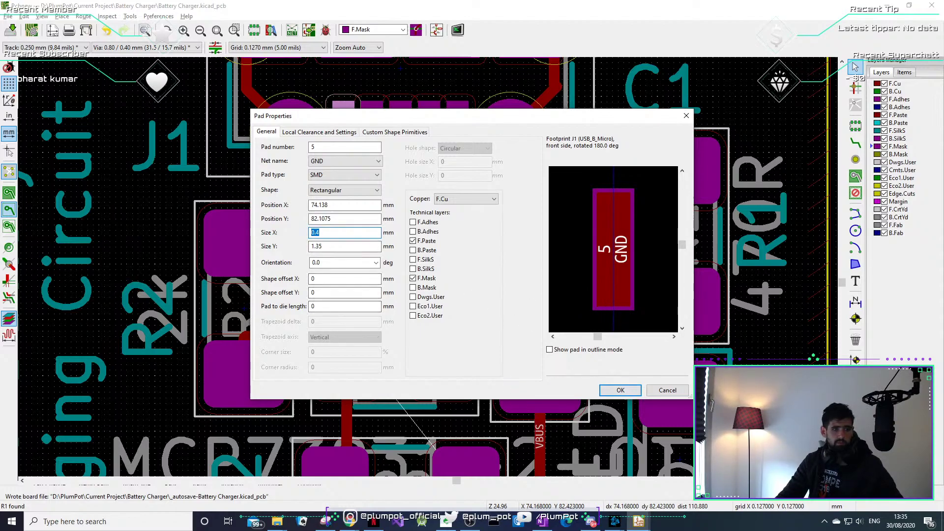
left_click(667, 390)
Examine the gap between J1's signal pads and U1 on the board layout.
left_click(472, 206)
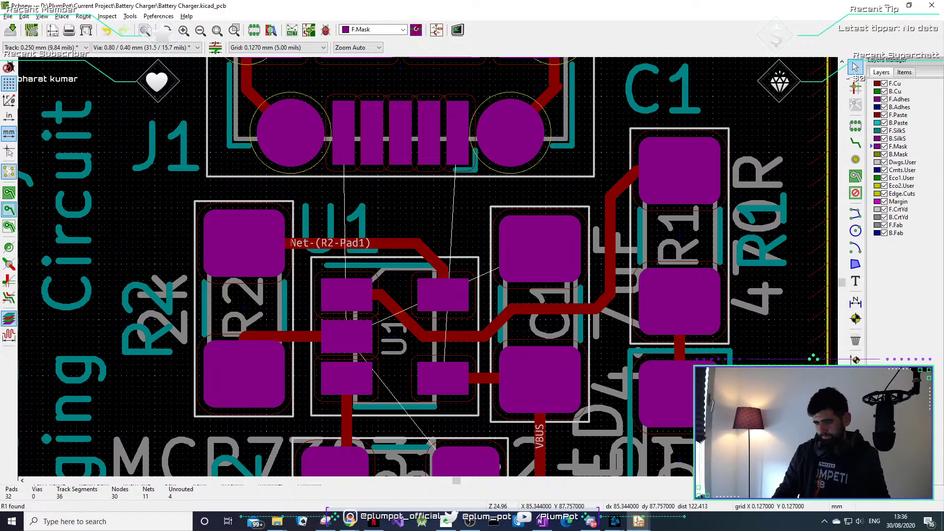
middle_click_drag(472, 257, 494, 269)
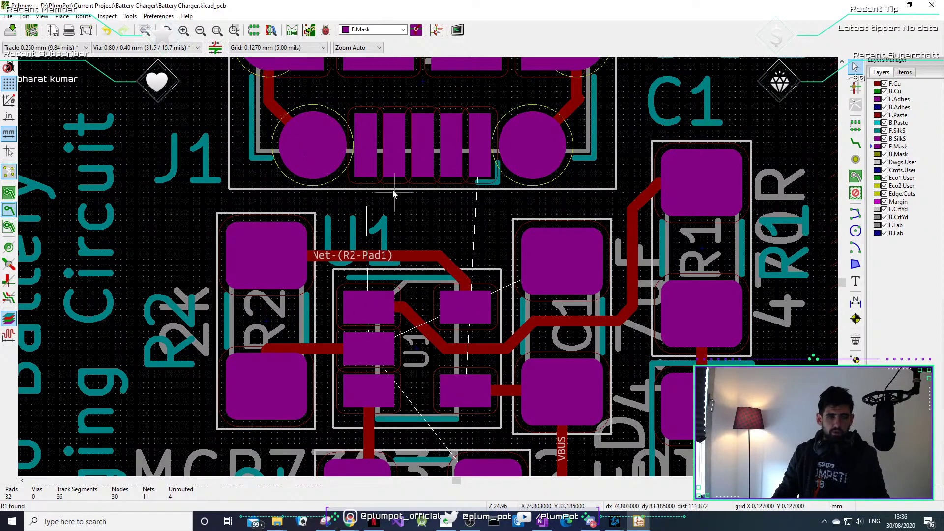
scroll(393, 194, "up", 1)
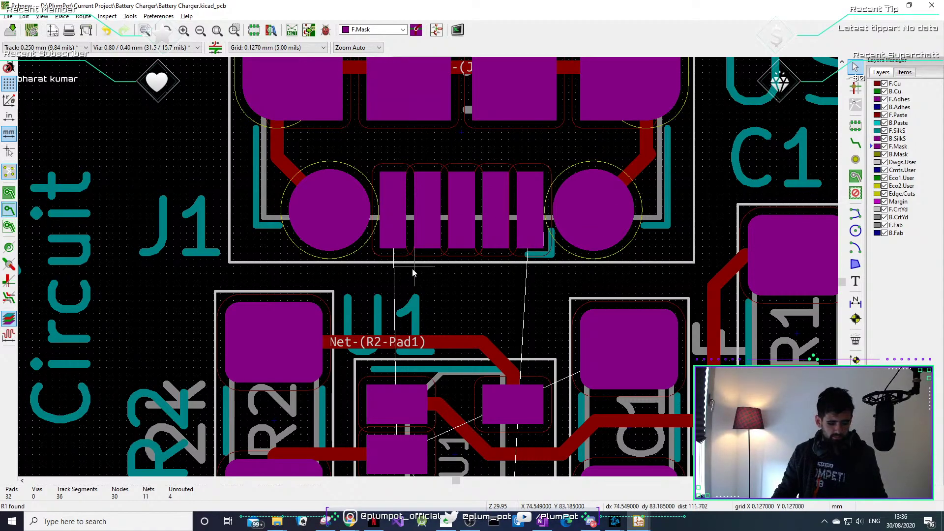
scroll(418, 271, "up", 1)
scroll(417, 231, "right", 1)
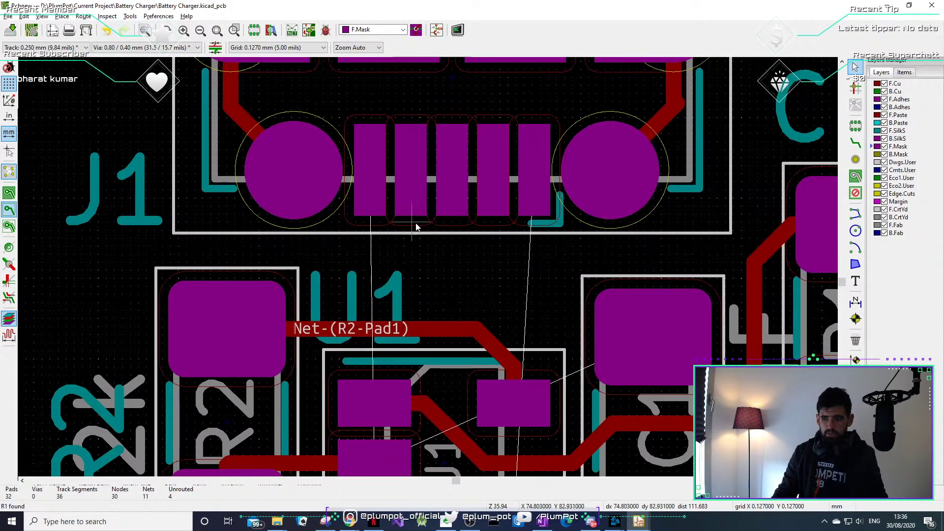
Inspect the area between J1's signal pads, U1 and C2 in the 3D view, and return to the board layout.
scroll(423, 241, "down", 1)
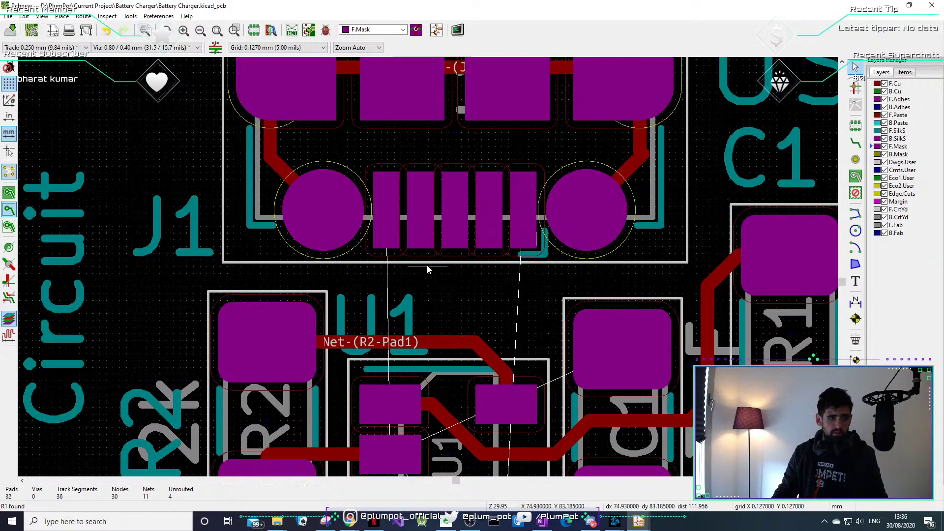
key("alt+3")
left_click_drag(573, 266, 513, 356)
scroll(514, 361, "up", 5)
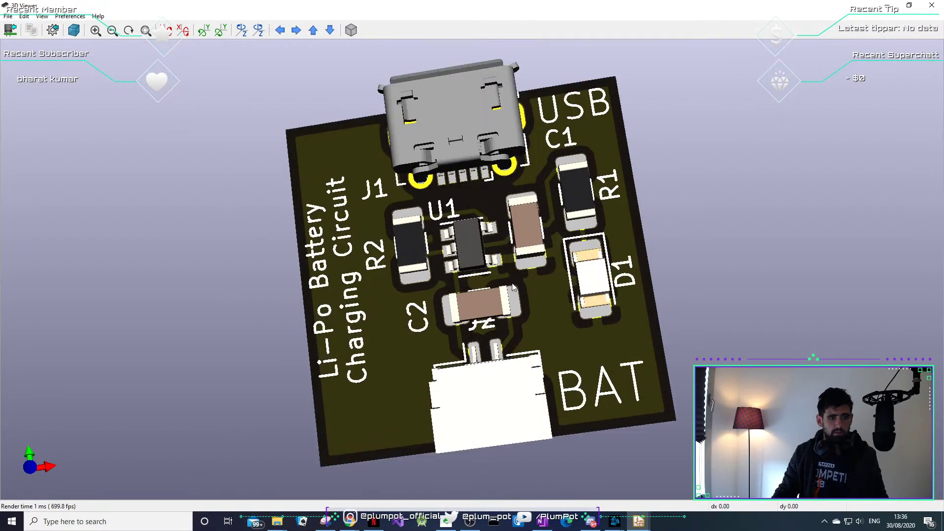
left_click(930, 6)
scroll(522, 219, "up", 2)
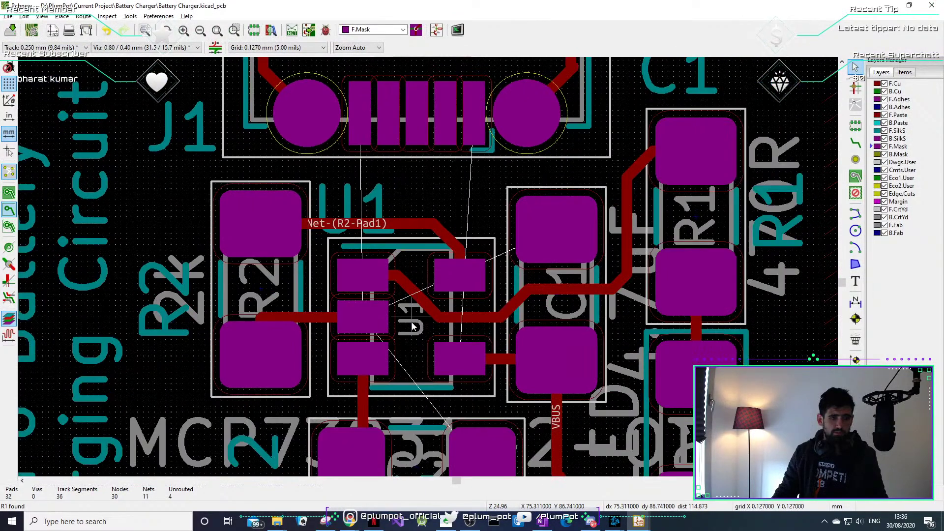
Move the J2 reference text off capacitor C2 to the free area left of the battery connector's outline.
scroll(413, 327, "down", 5)
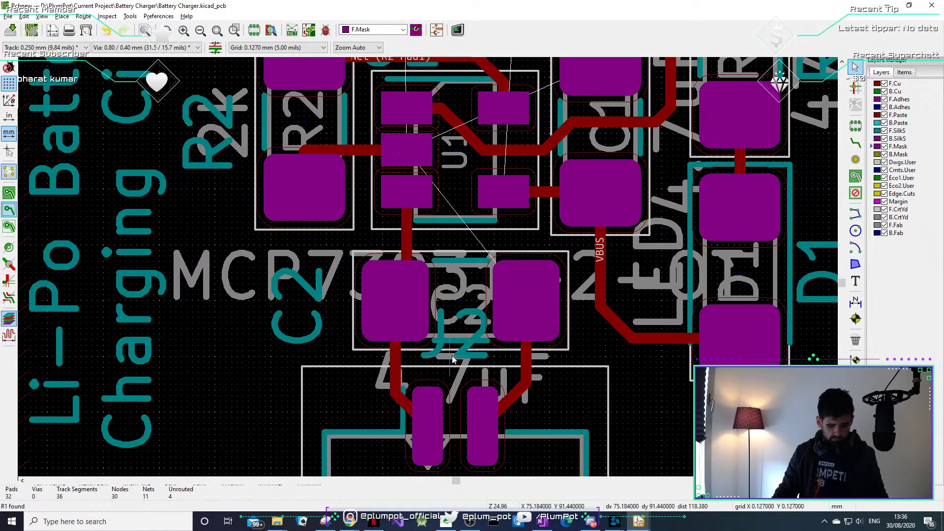
left_click(468, 359)
left_click(441, 354)
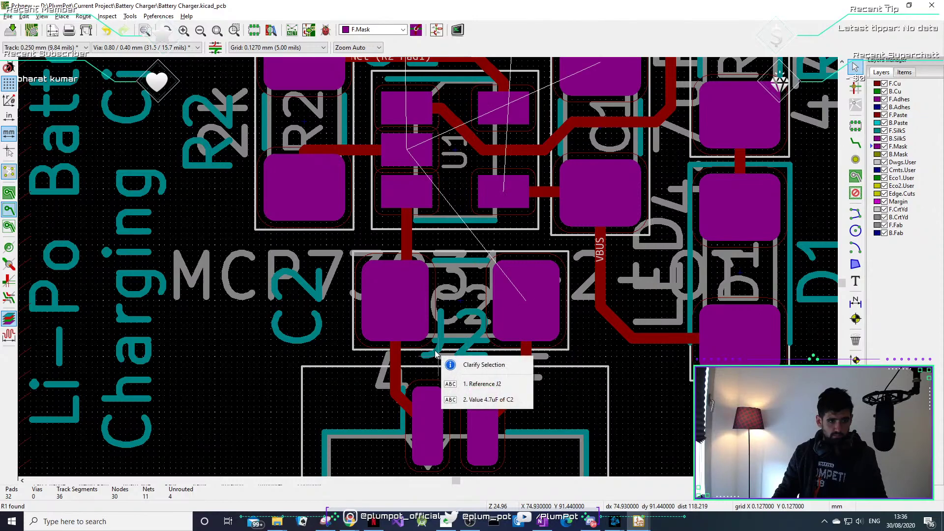
left_click(462, 382)
key("m")
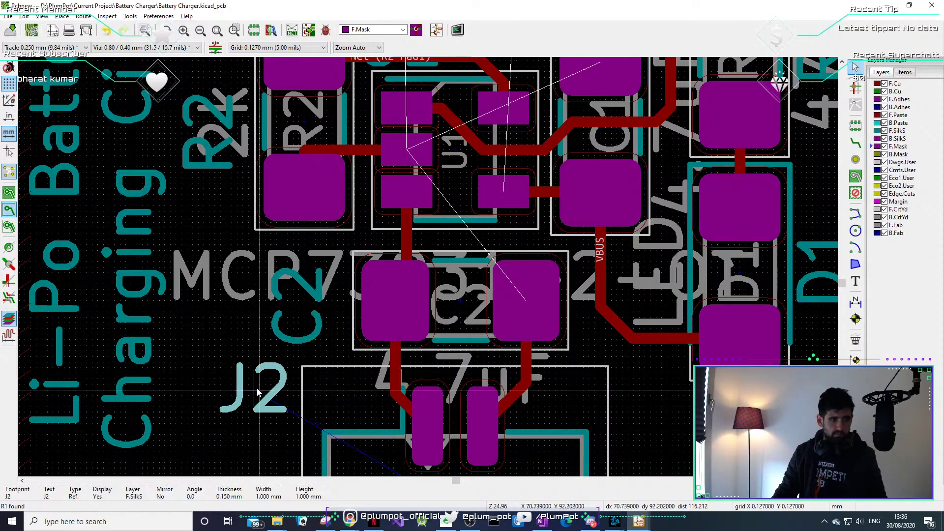
left_click(255, 393)
Move the C2 reference text closer to the left side of capacitor C2.
left_click(287, 342)
key("m")
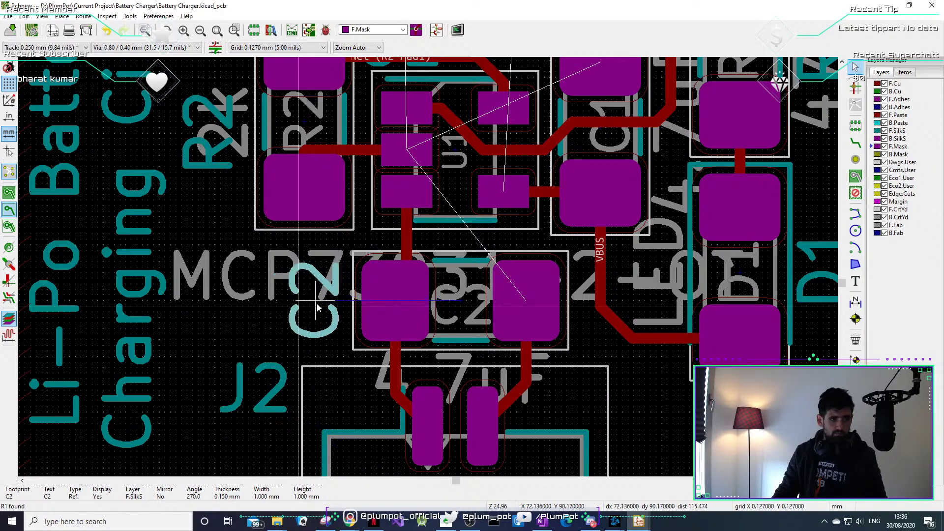
scroll(321, 307, "down", 4)
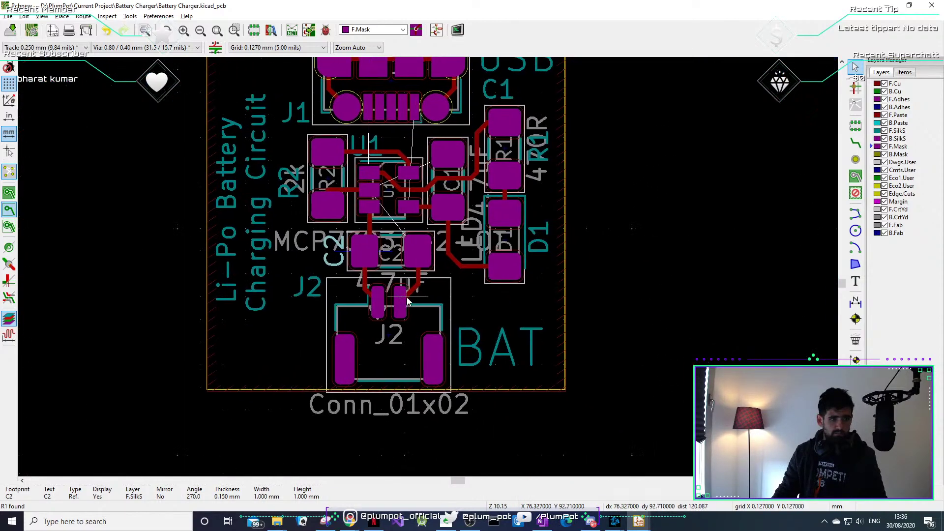
Move the R1 reference text slightly farther from resistor R1, centred alongside its footprint.
scroll(545, 234, "up", 5)
left_click(447, 336)
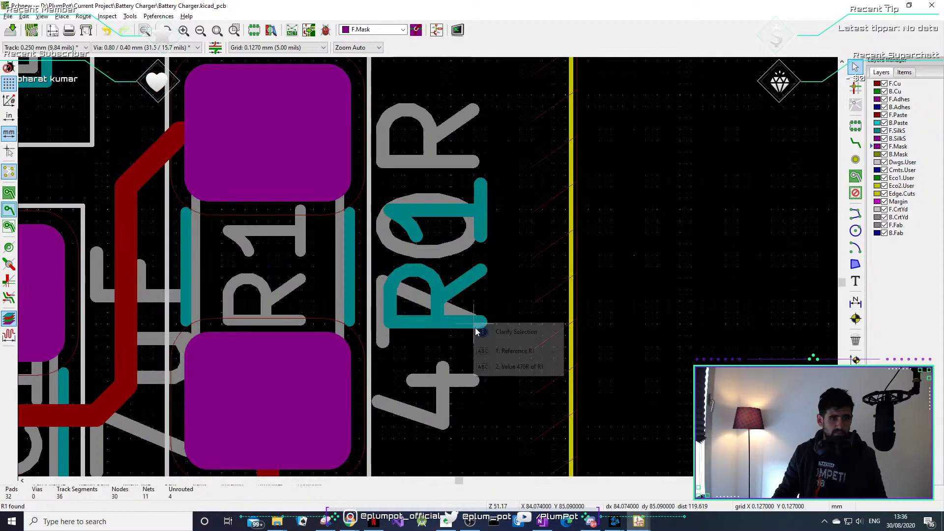
left_click(441, 330)
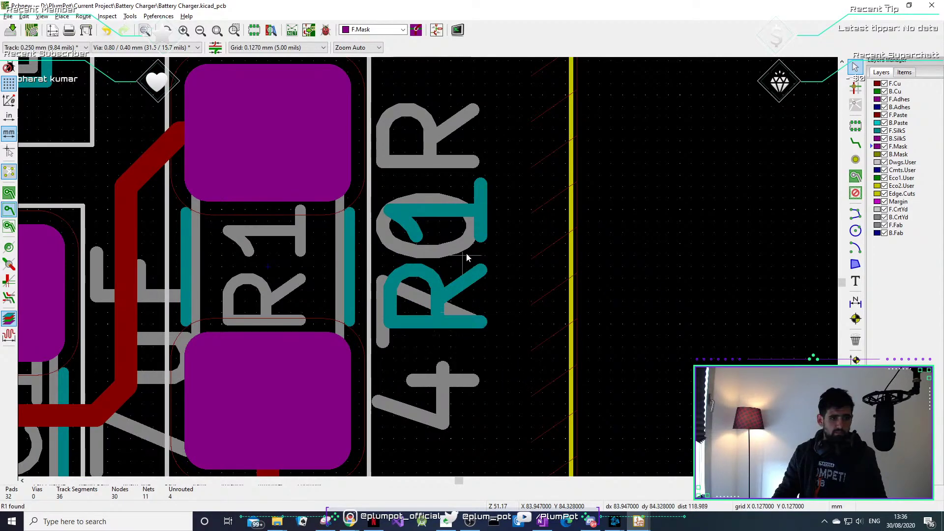
left_click(488, 217)
left_click(479, 192)
left_click(444, 190)
left_click(444, 191)
left_click(490, 214)
left_click(490, 199)
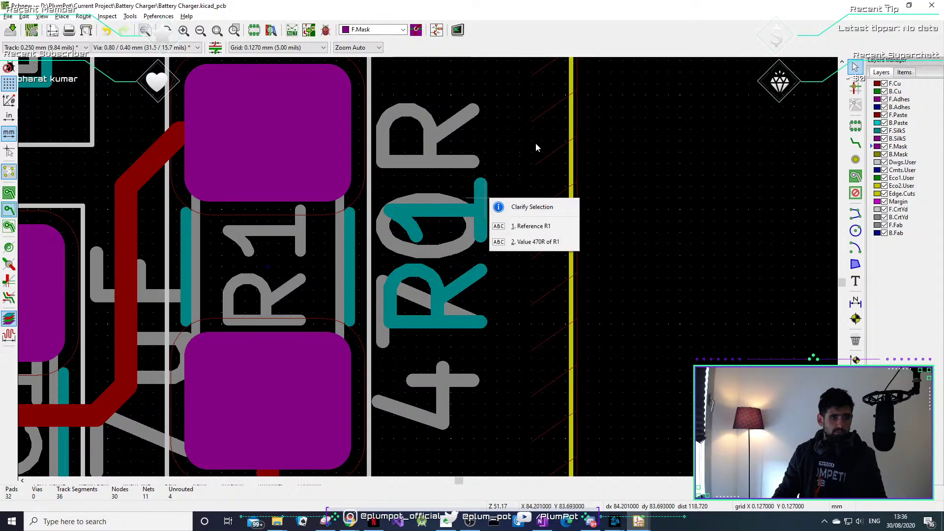
left_click(512, 228)
key("Escape")
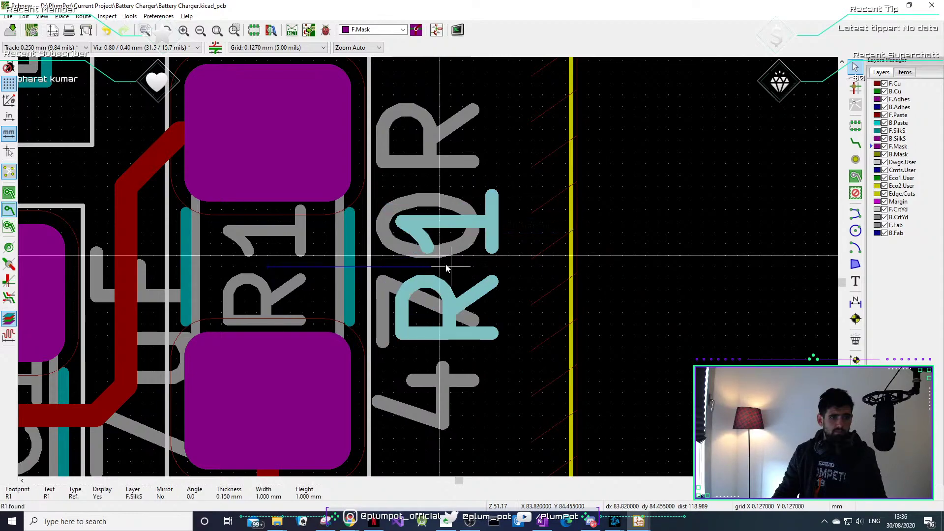
Cancel closing the board editor and save the board file.
scroll(279, 337, "down", 4)
middle_click_drag(279, 337, 342, 256)
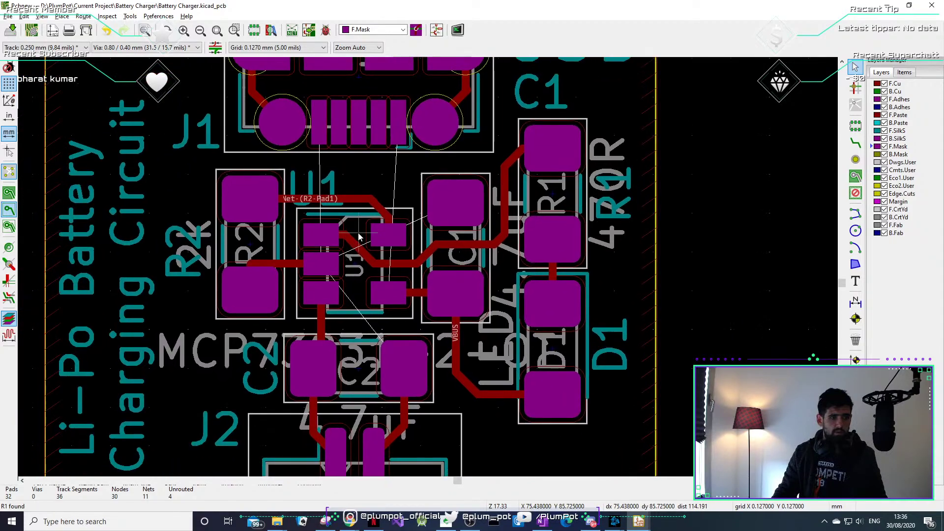
left_click(931, 5)
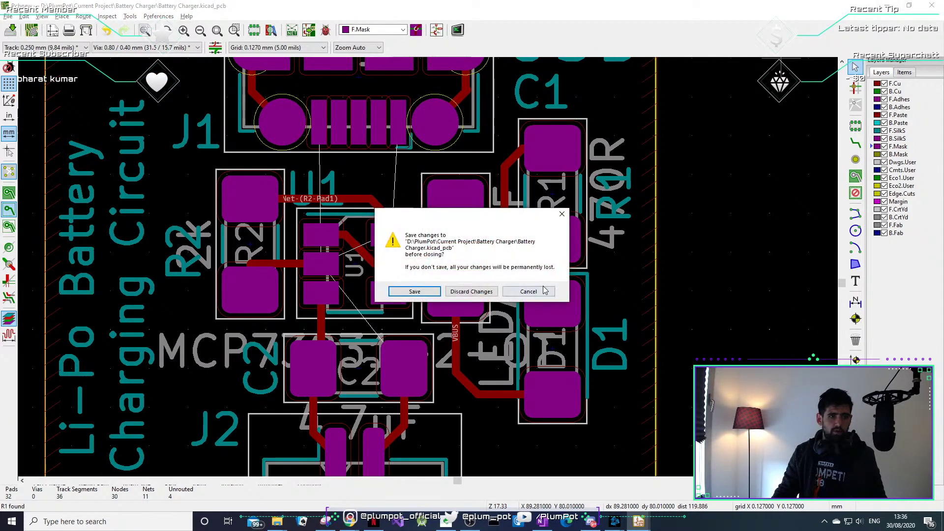
left_click(561, 214)
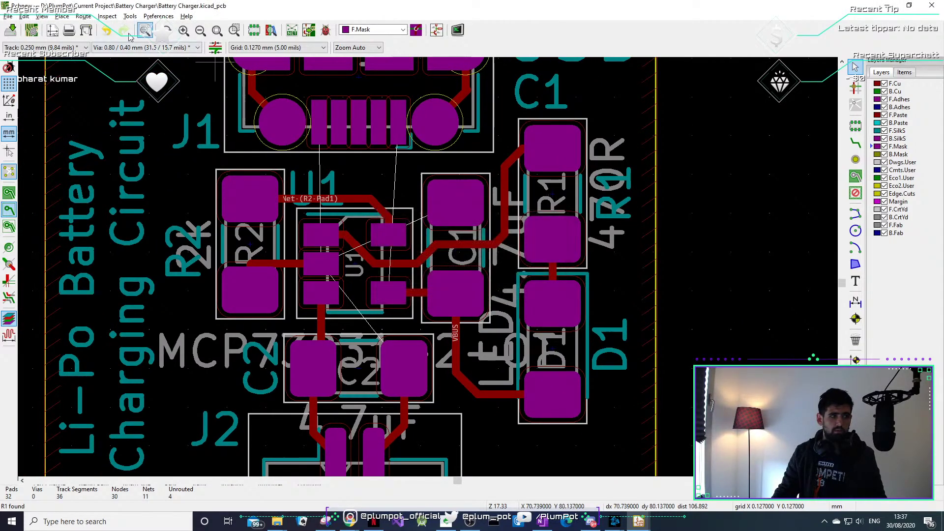
key("ctrl+s")
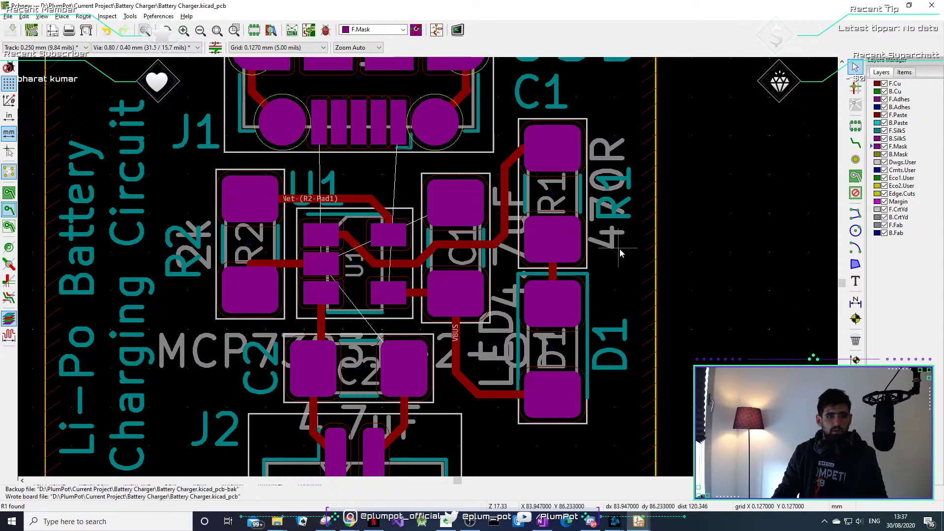
Make B.Cu the active layer and start a copper zone at the board's upper-left corner, assigned to the GND net.
scroll(816, 103, "down", 1)
left_click(885, 85)
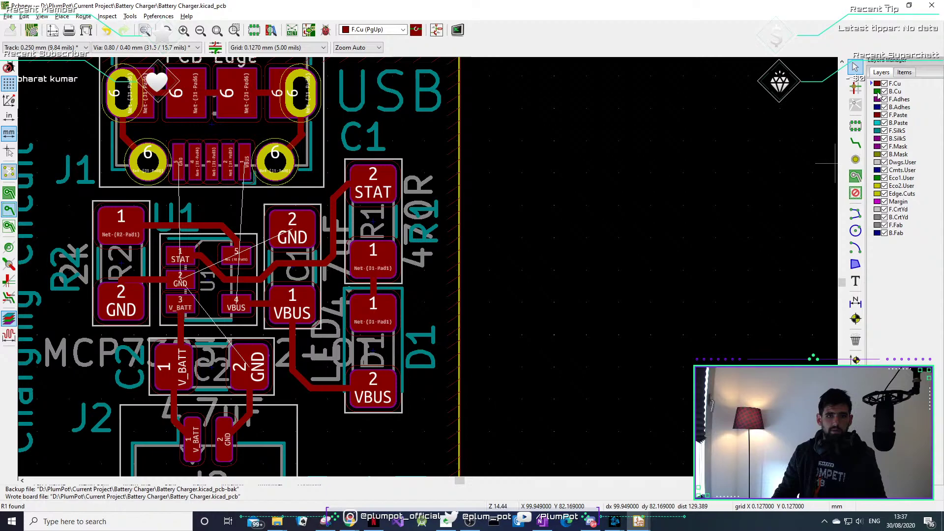
left_click(878, 92)
left_click(855, 176)
scroll(185, 170, "down", 2)
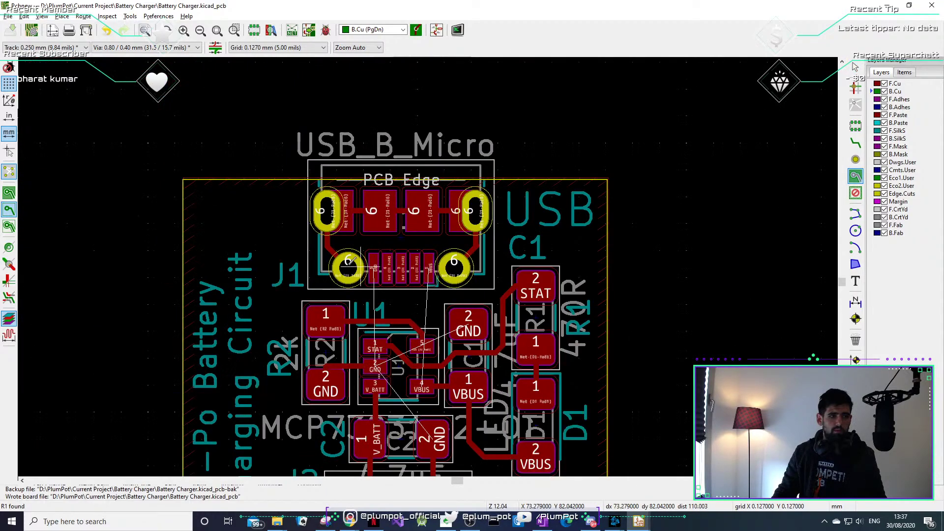
left_click(183, 179)
left_click(396, 167)
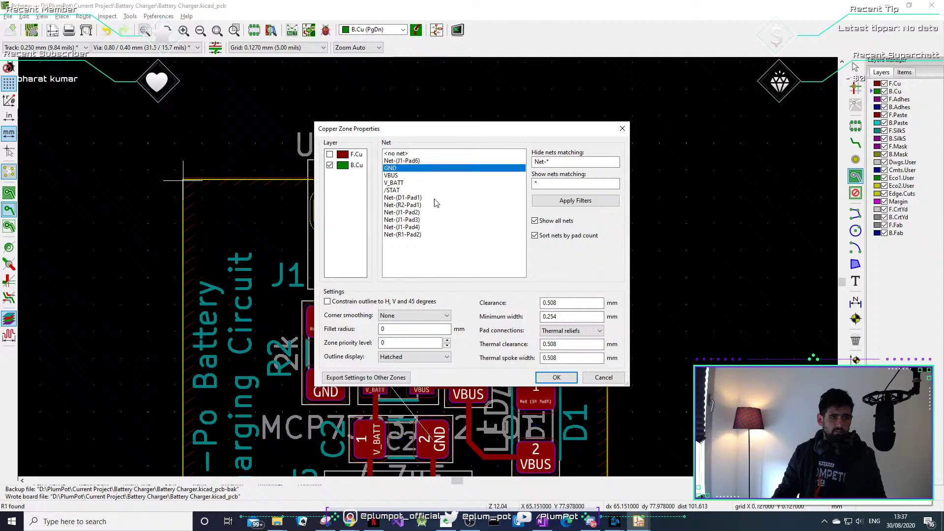
left_click(557, 377)
scroll(403, 268, "up", 6)
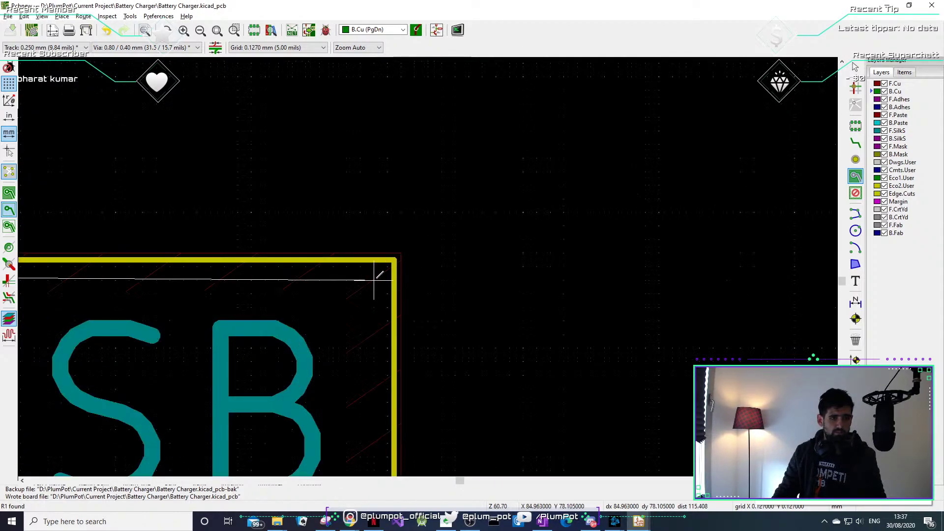
key("Escape")
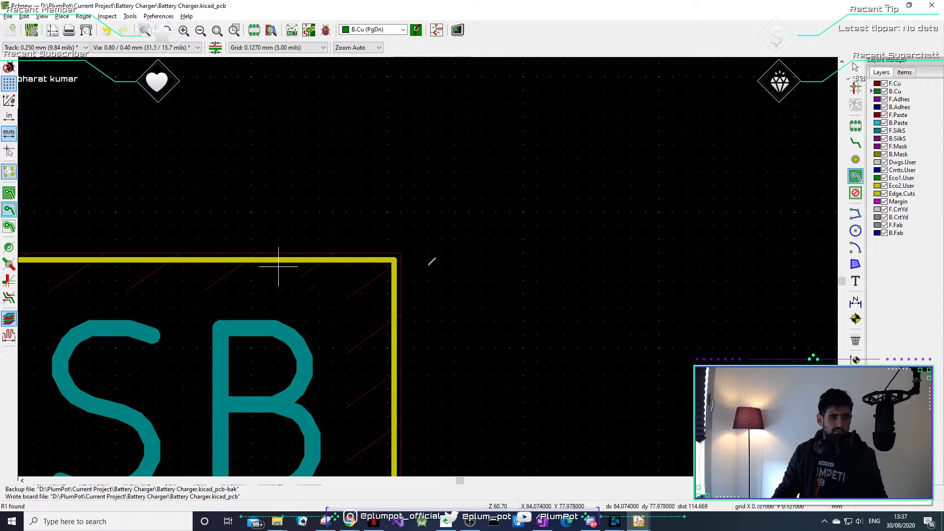
scroll(432, 261, "down", 4)
scroll(457, 181, "up", 1)
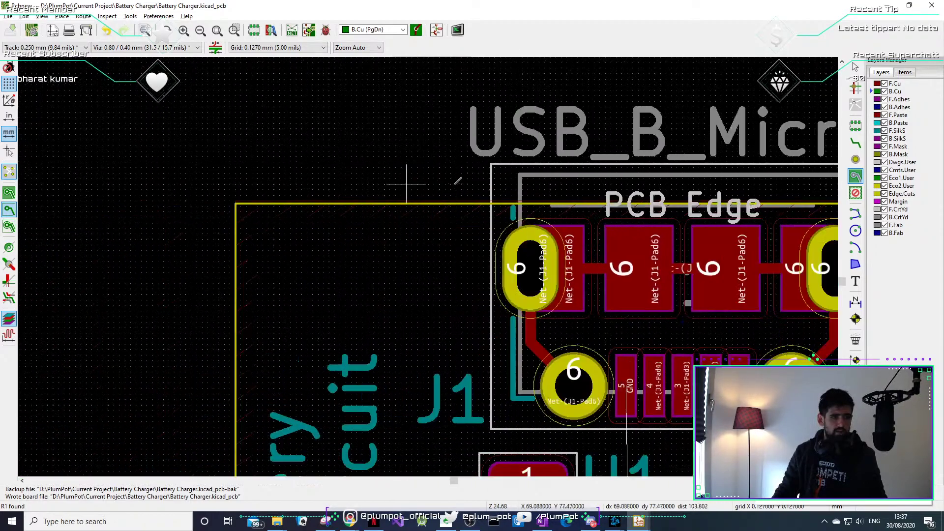
Draw the GND zone outline on B.Cu around the whole board, slightly outside the top and bottom edges, and close it at its starting corner.
left_click(234, 195)
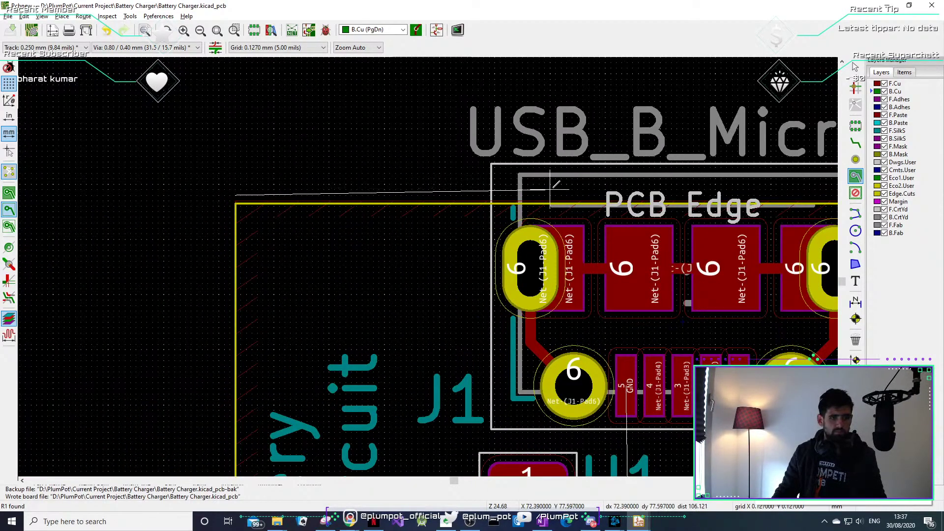
scroll(663, 204, "down", 4, "ctrl")
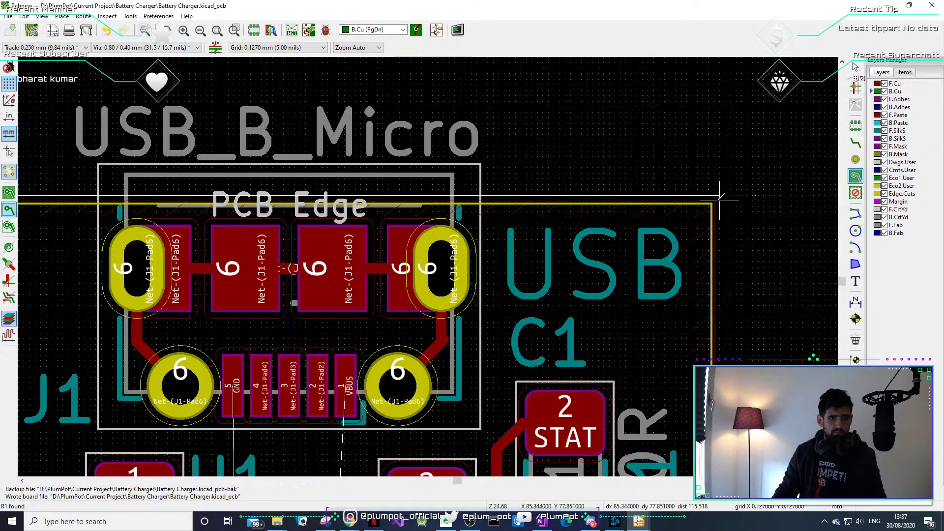
scroll(719, 198, "down", 5)
scroll(411, 348, "up", 2)
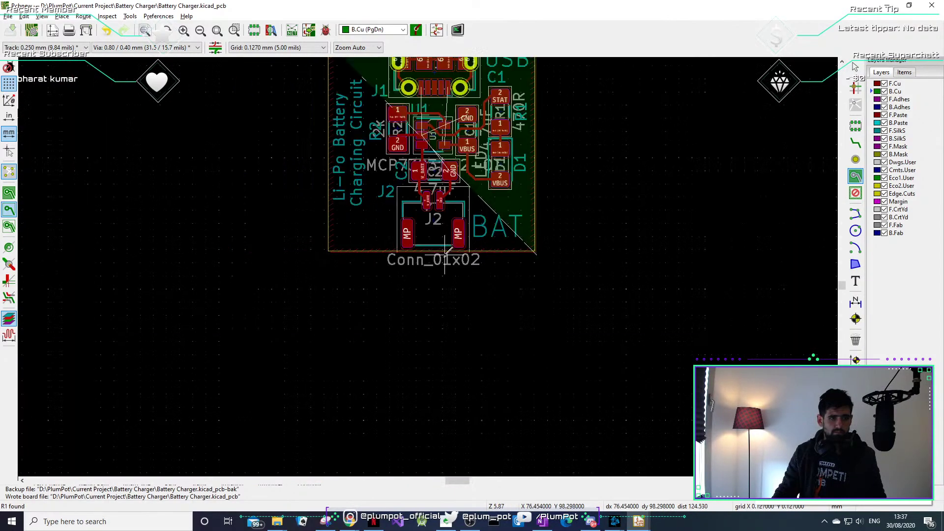
scroll(457, 256, "up", 6)
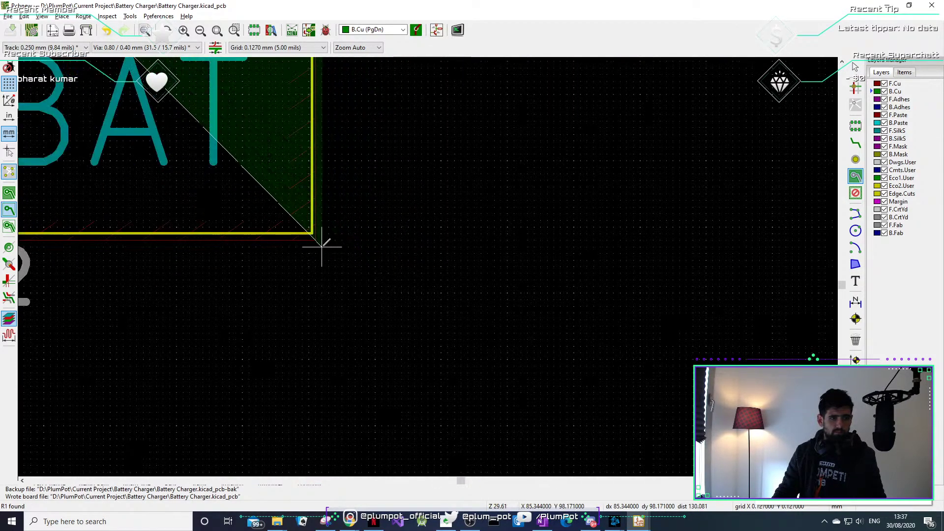
scroll(322, 247, "down", 6)
scroll(248, 266, "up", 3, "ctrl")
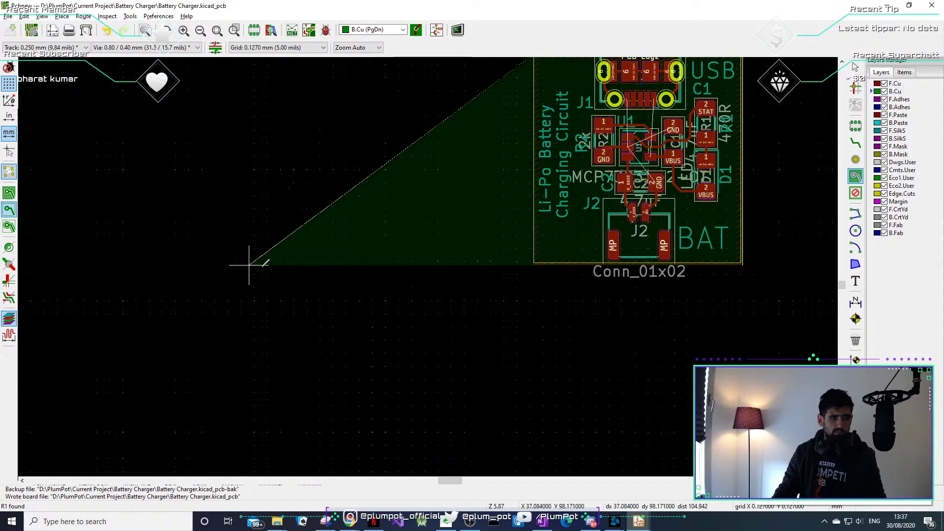
scroll(433, 263, "up", 7)
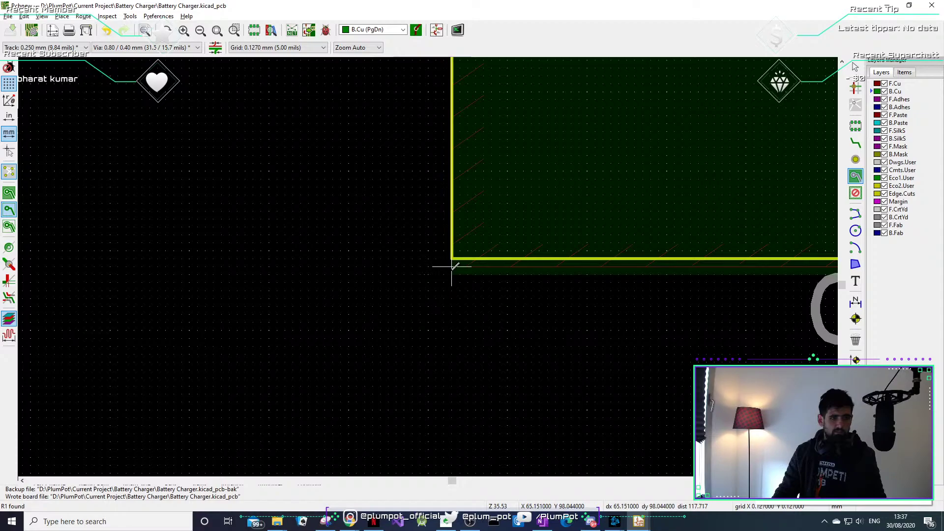
scroll(451, 267, "down", 6)
scroll(425, 256, "up", 6)
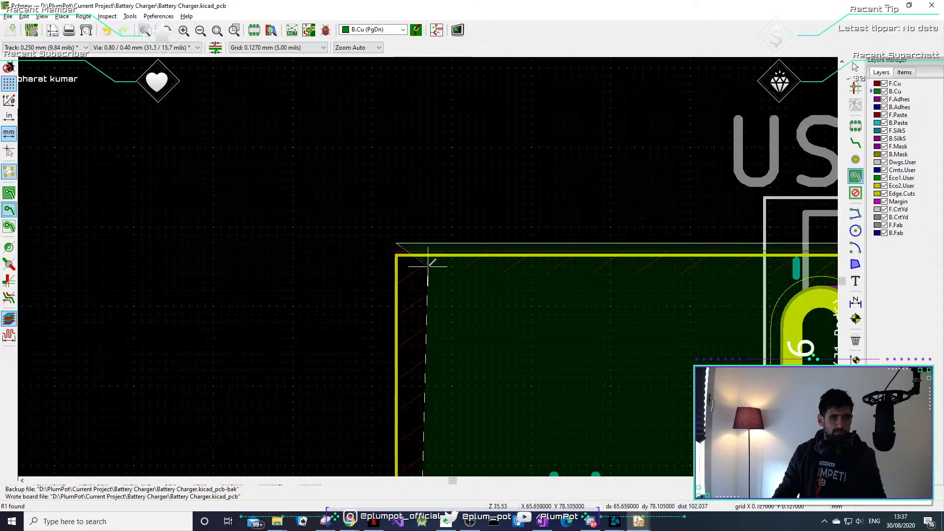
left_click(397, 242)
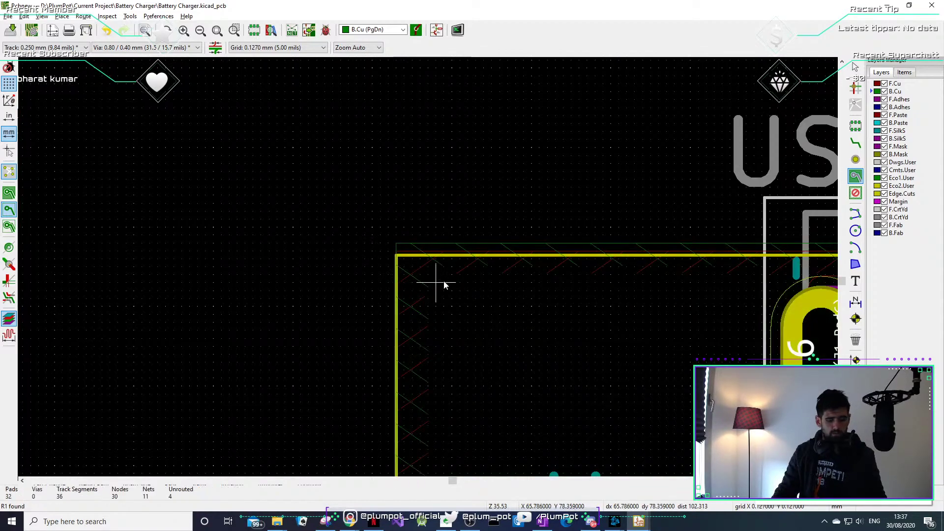
key("Escape")
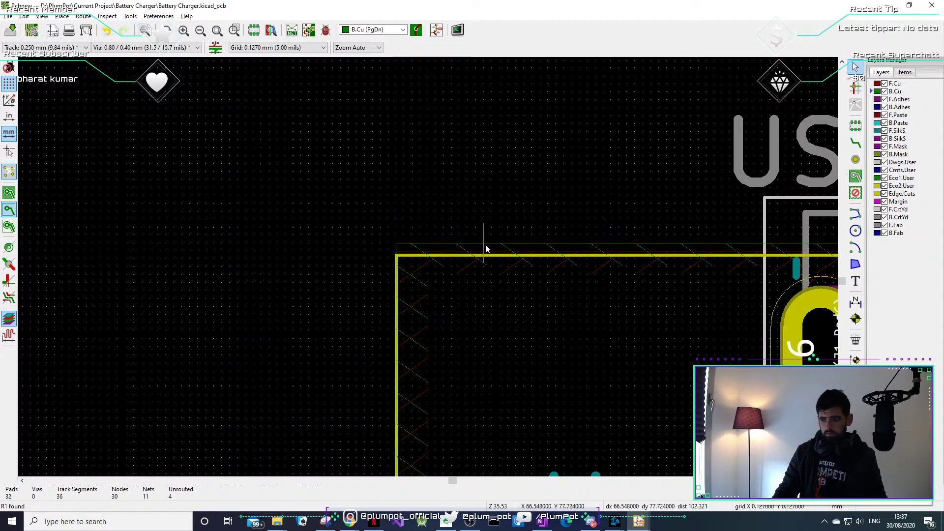
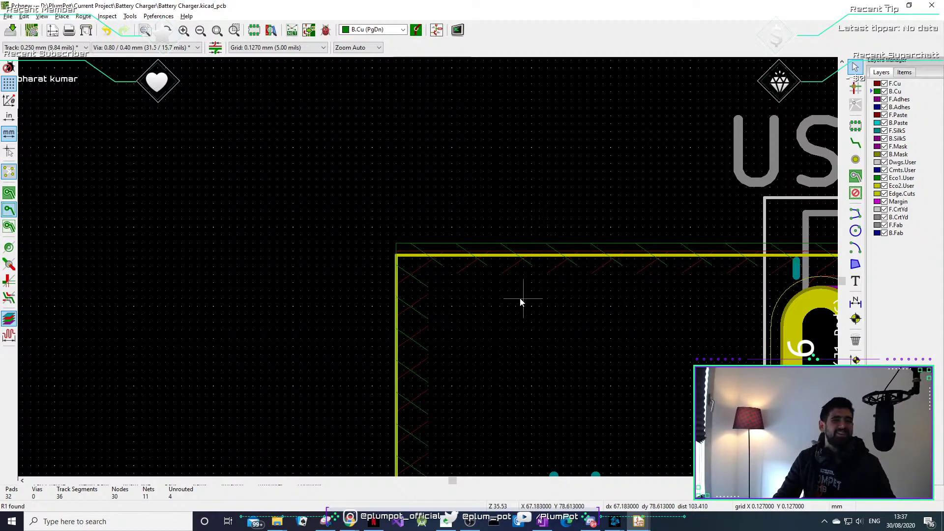
Review the copper zone properties of the B.Cu GND zone and examine its outline at the board's upper-left corner.
left_click(514, 252)
left_click(510, 249)
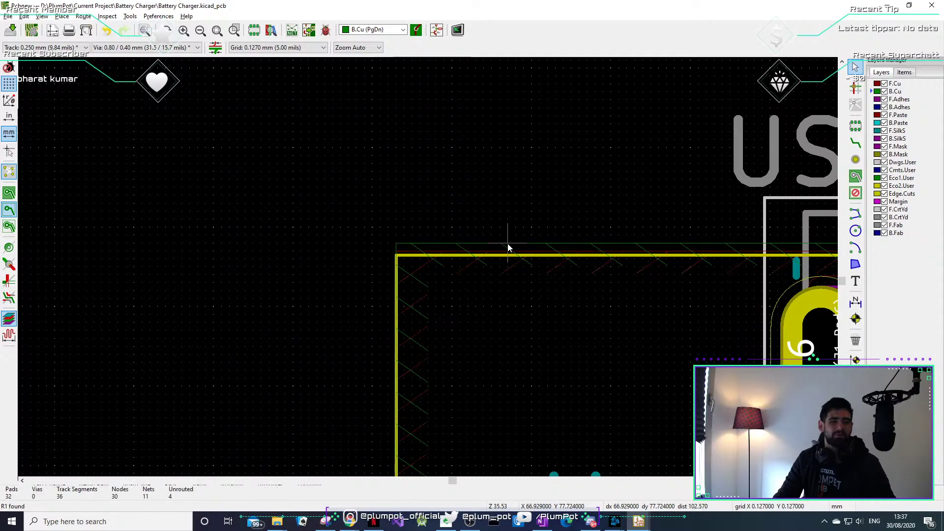
left_click(506, 244)
key("e")
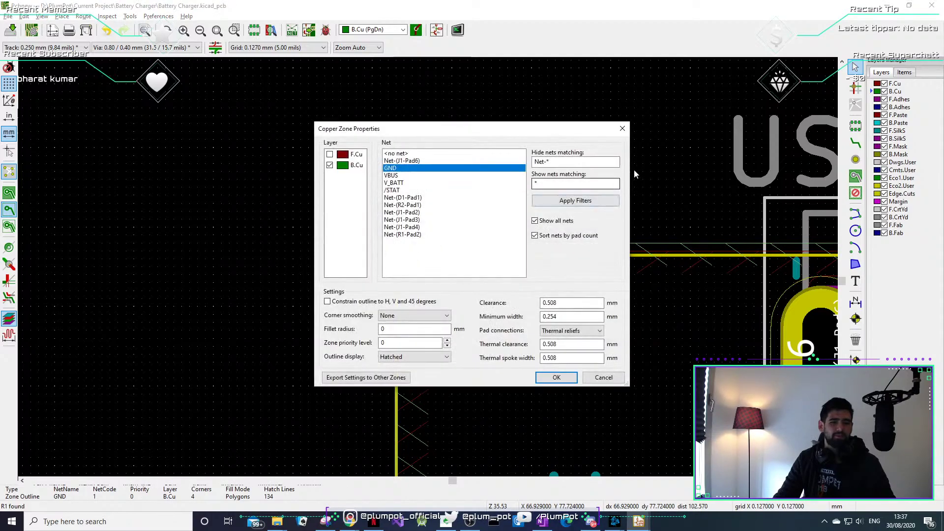
left_click(622, 128)
middle_click_drag(360, 225, 358, 224)
scroll(358, 226, "down", 3)
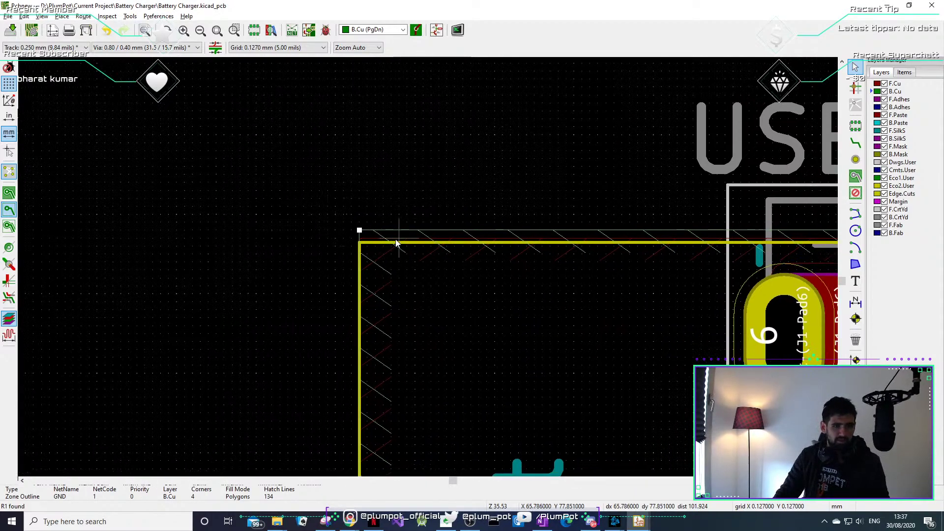
scroll(342, 257, "up", 5)
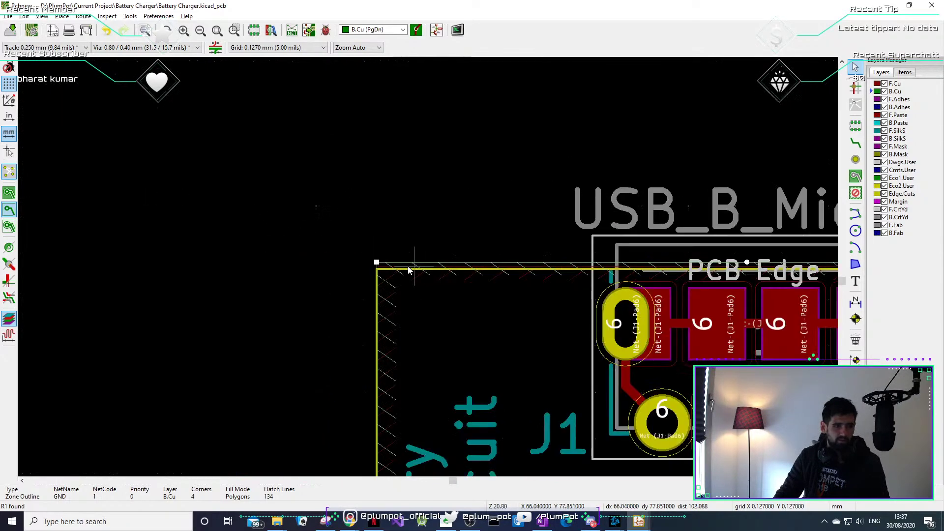
Set the grid to 2.5400 mm and save the board file.
left_click_drag(315, 246, 361, 260)
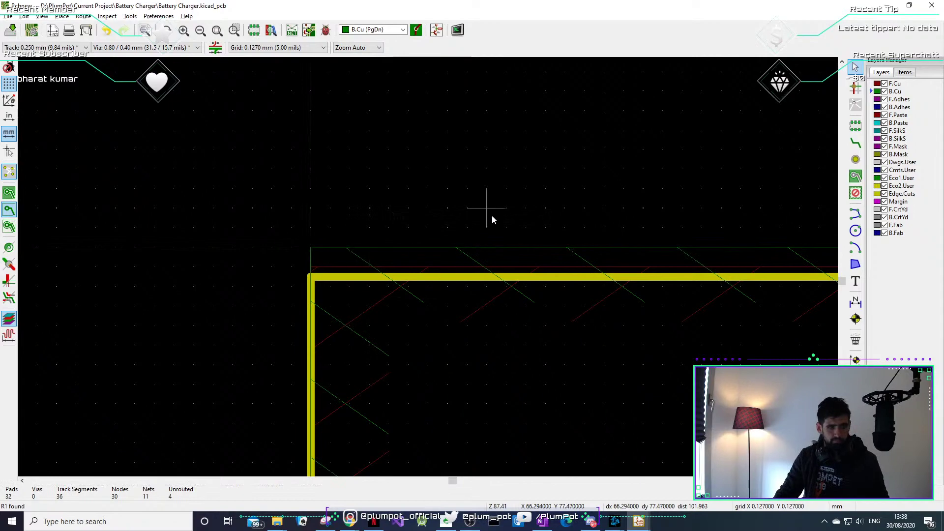
key("alt+1")
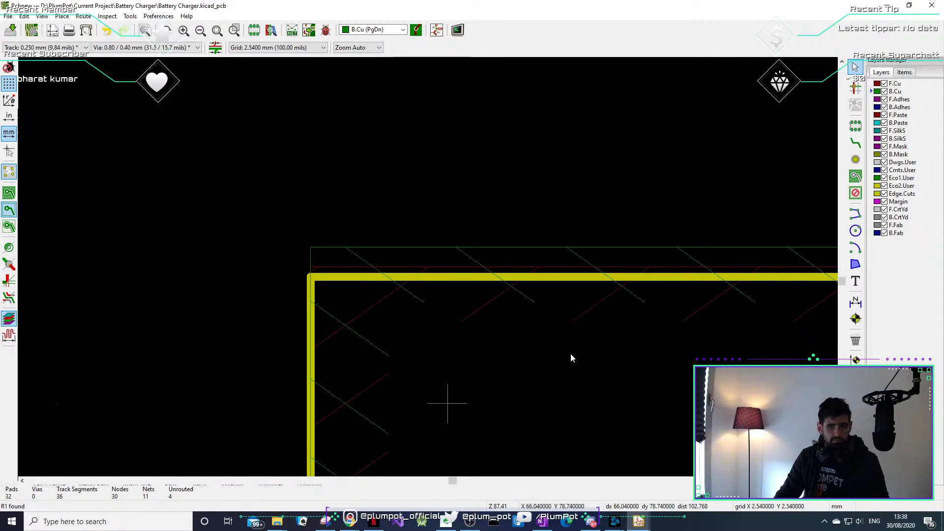
scroll(569, 343, "down", 5)
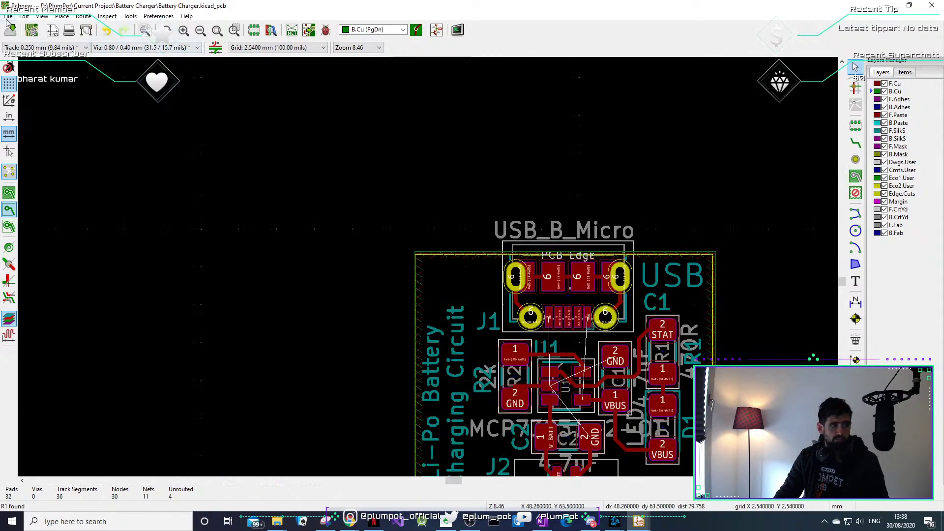
left_click(11, 29)
scroll(427, 270, "up", 5)
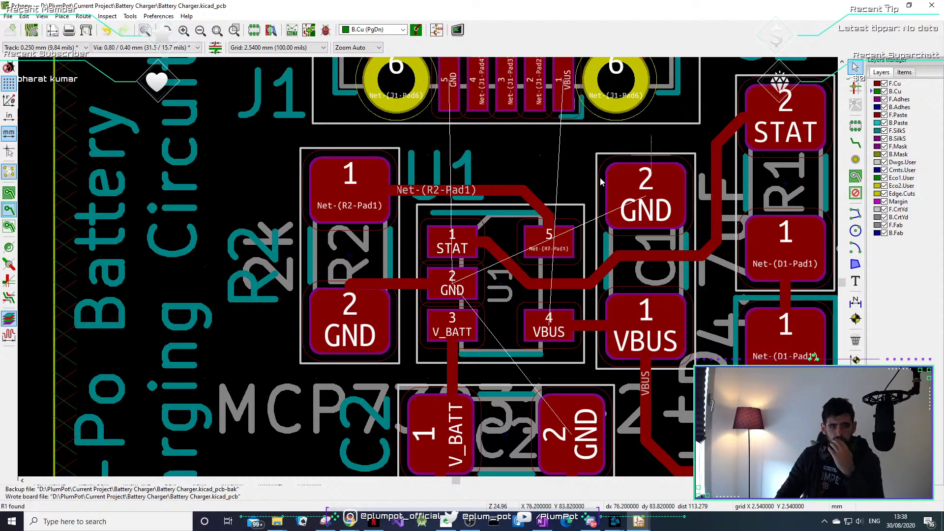
middle_click_drag(617, 181, 528, 206)
left_click(855, 142)
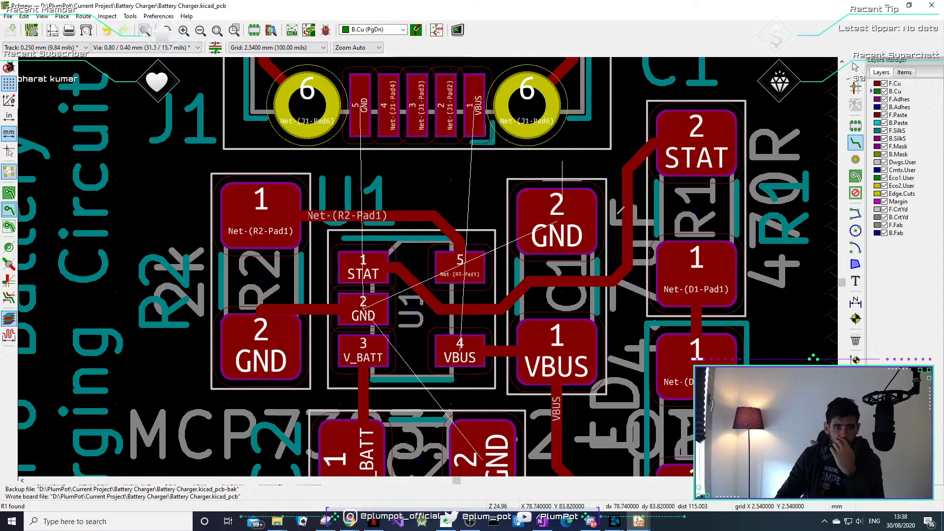
left_click(559, 219)
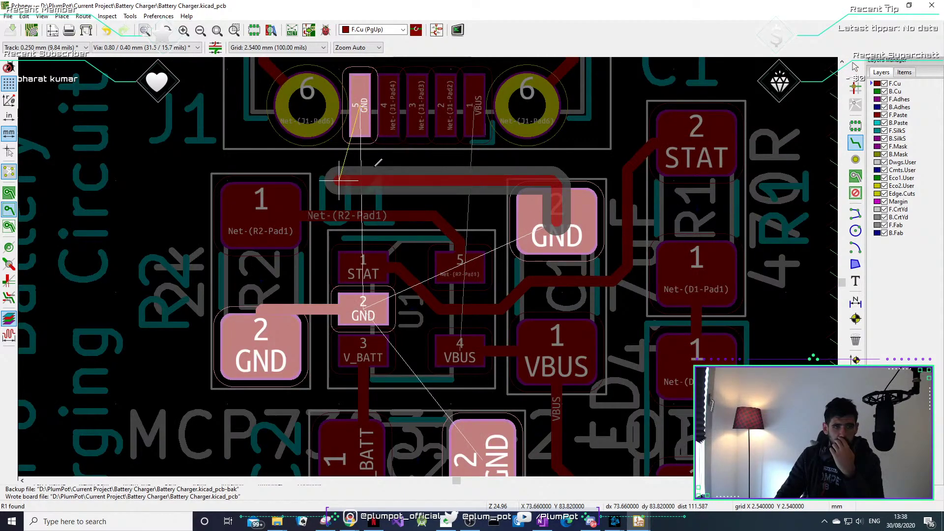
key("Escape")
key("Escape")
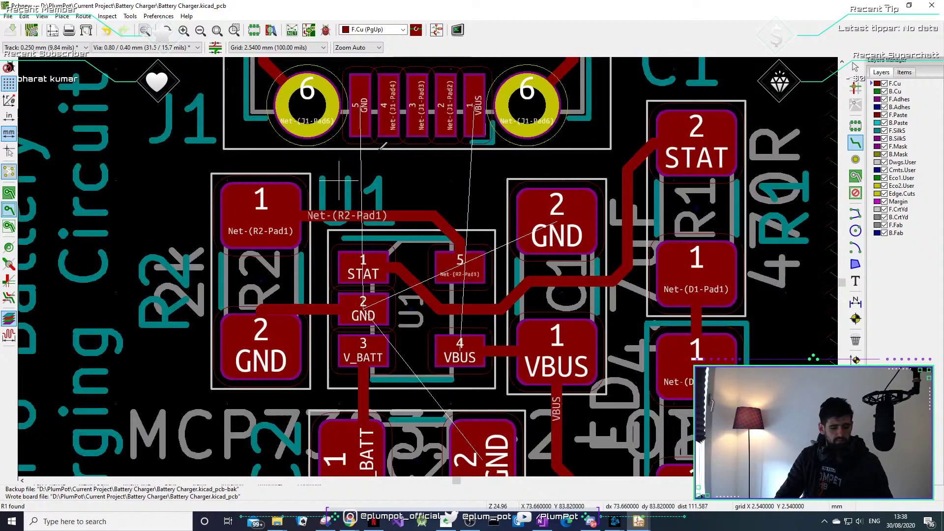
Set the grid to 0.1270 mm and route a GND track on F.Cu from C1 pad 2 to J1 pad 5.
left_click(295, 47)
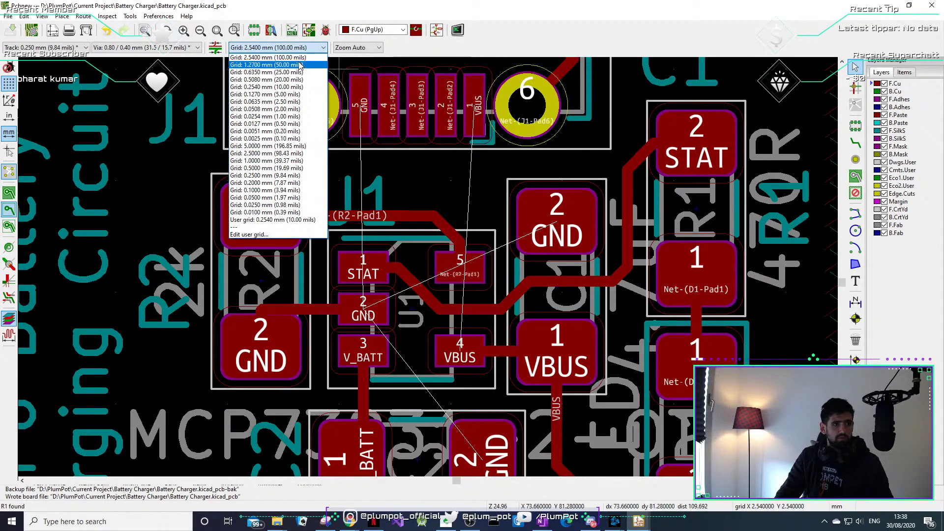
left_click(298, 94)
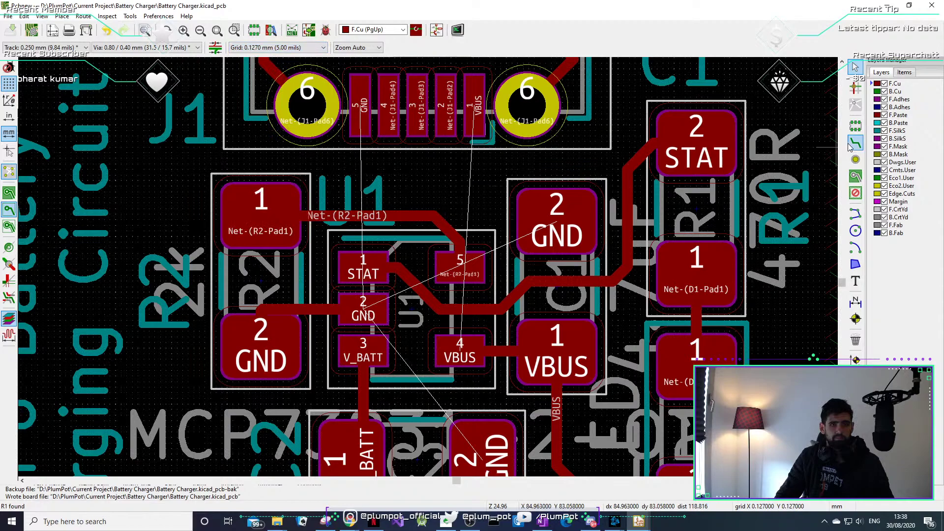
left_click(534, 200)
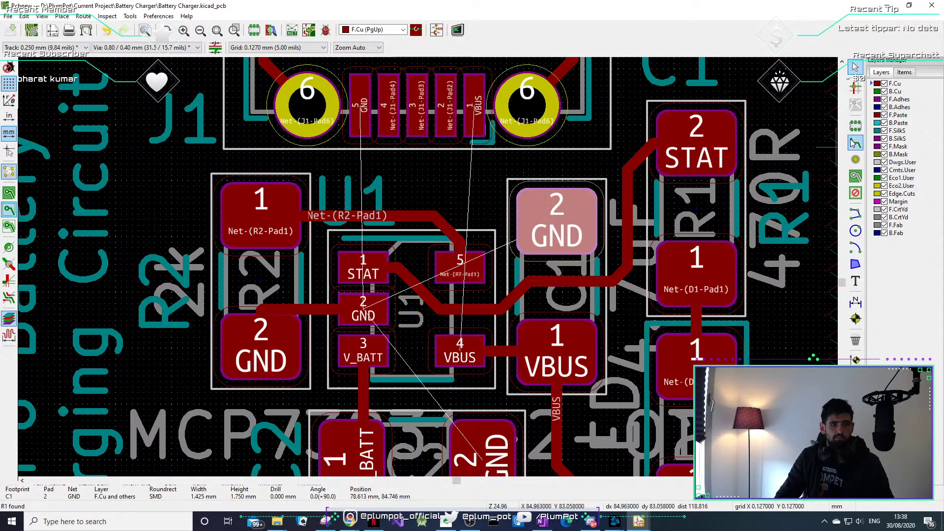
key("x")
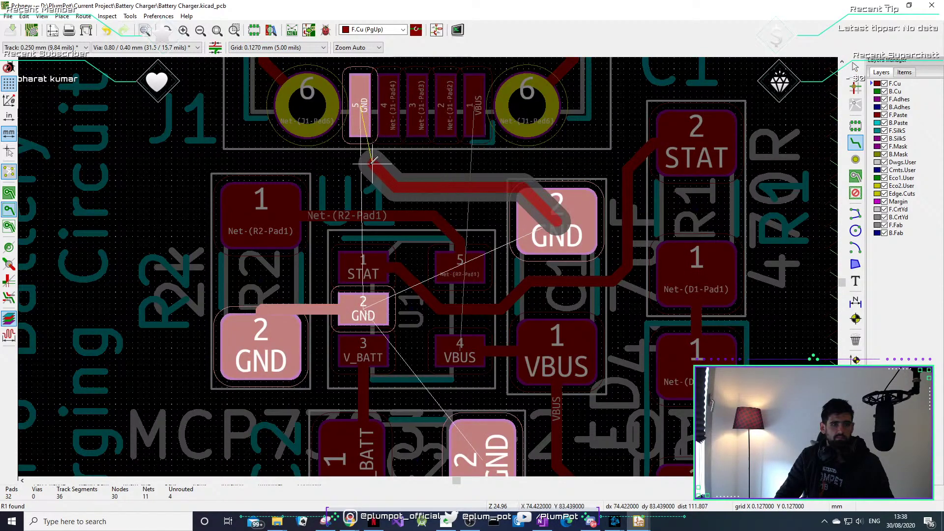
left_click(361, 118)
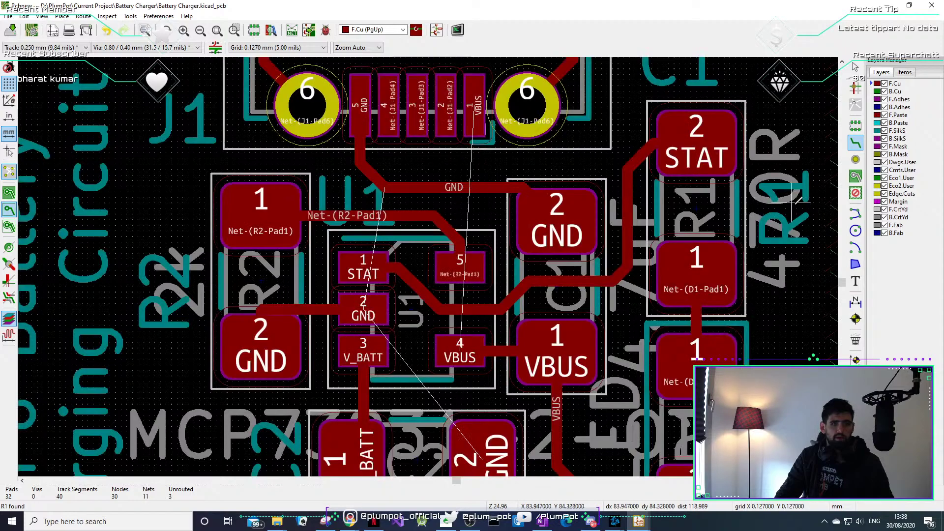
Place a via on the horizontal GND track between J1 and C1, above U1.
left_click(855, 159)
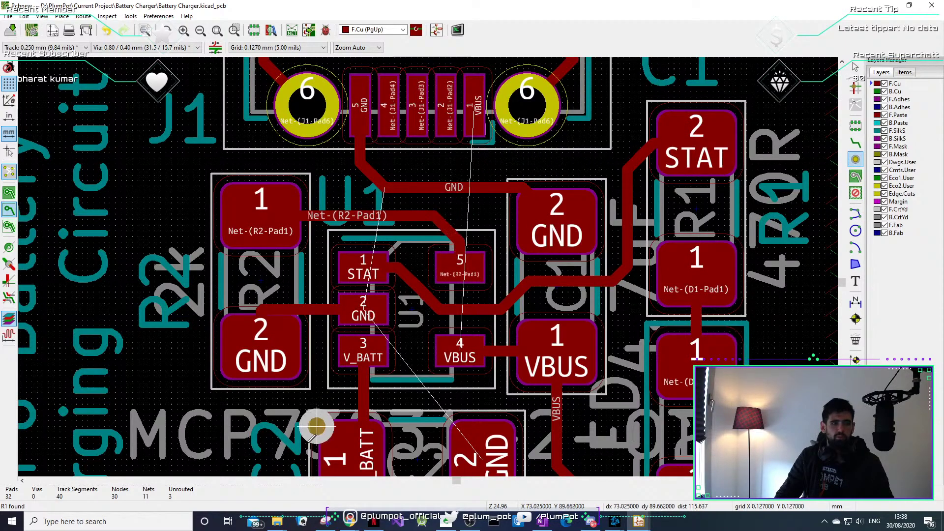
left_click(473, 185)
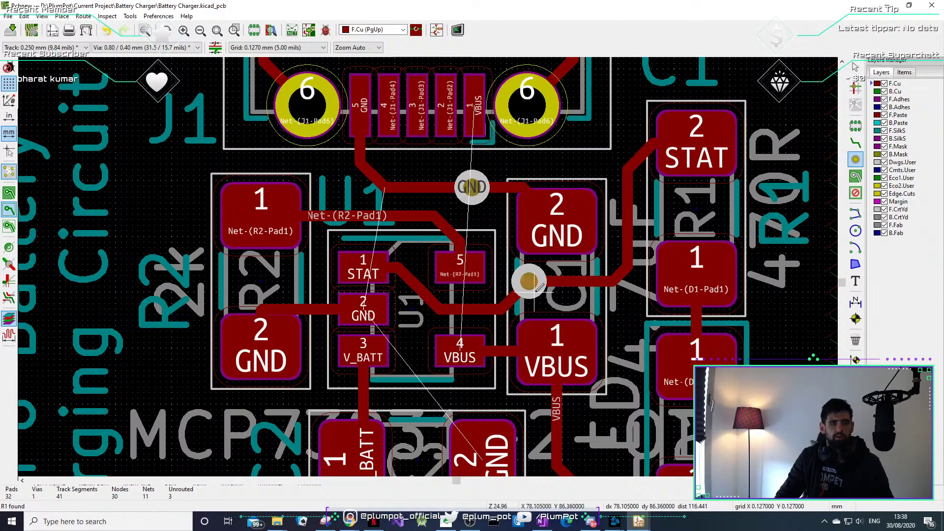
key("Escape")
Inspect the new via on the board in the 3D viewer, then return to the layout.
middle_click_drag(489, 193, 505, 190)
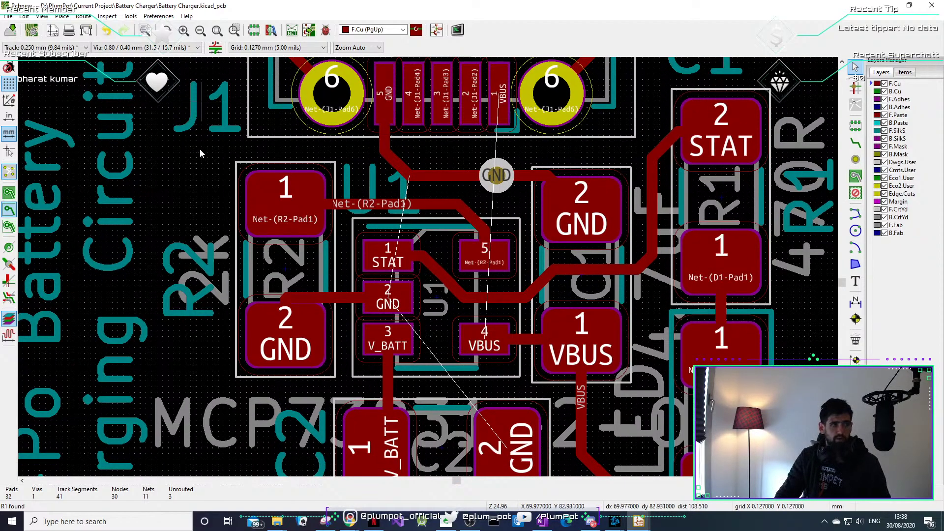
key("alt+3")
left_click_drag(388, 358, 783, 48)
left_click_drag(530, 260, 402, 291)
scroll(337, 294, "up", 5)
scroll(337, 294, "up", 5)
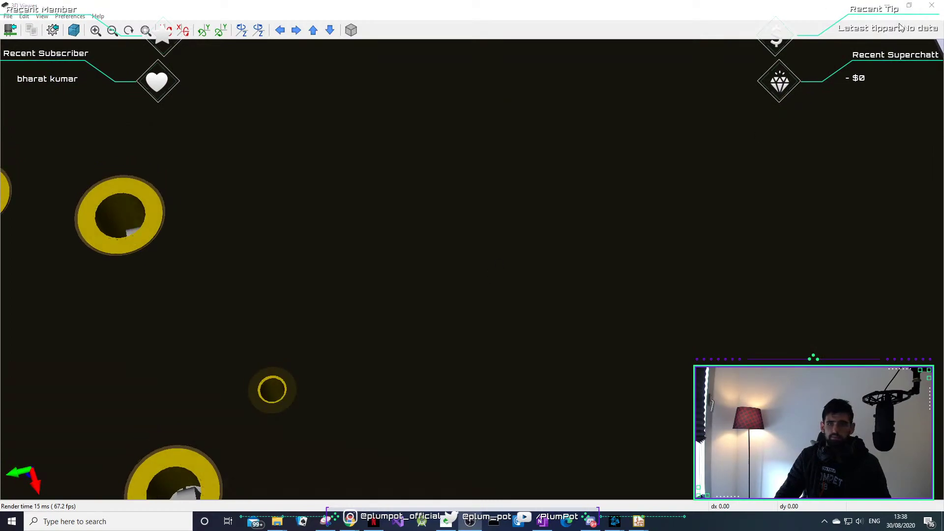
left_click(931, 6)
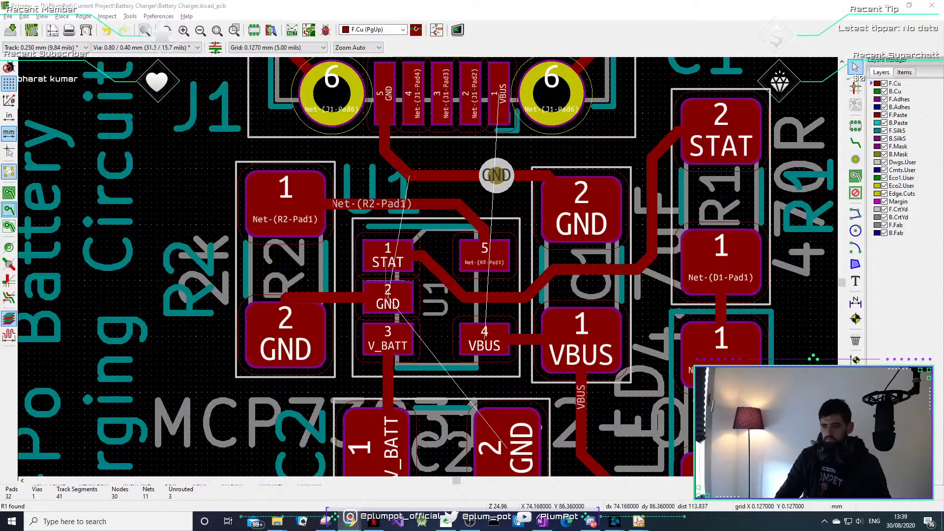
left_click(525, 158)
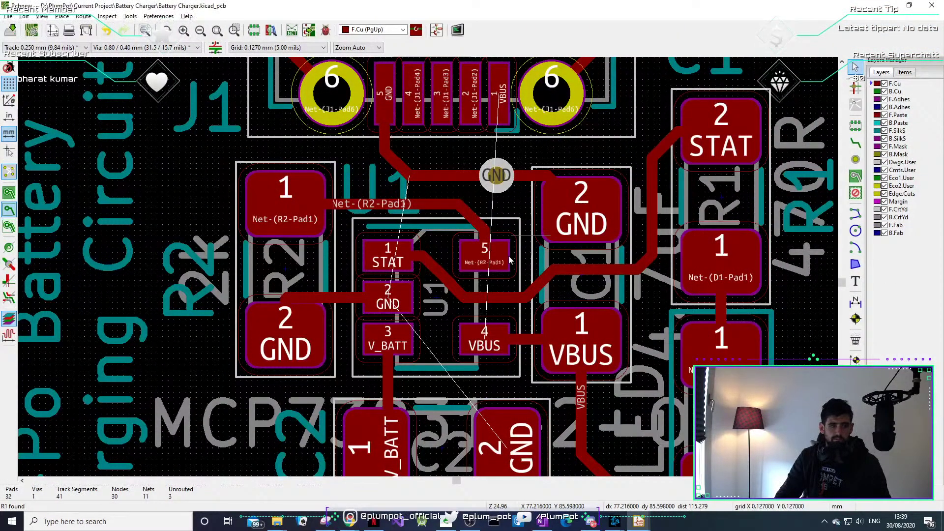
middle_click_drag(448, 246, 436, 237)
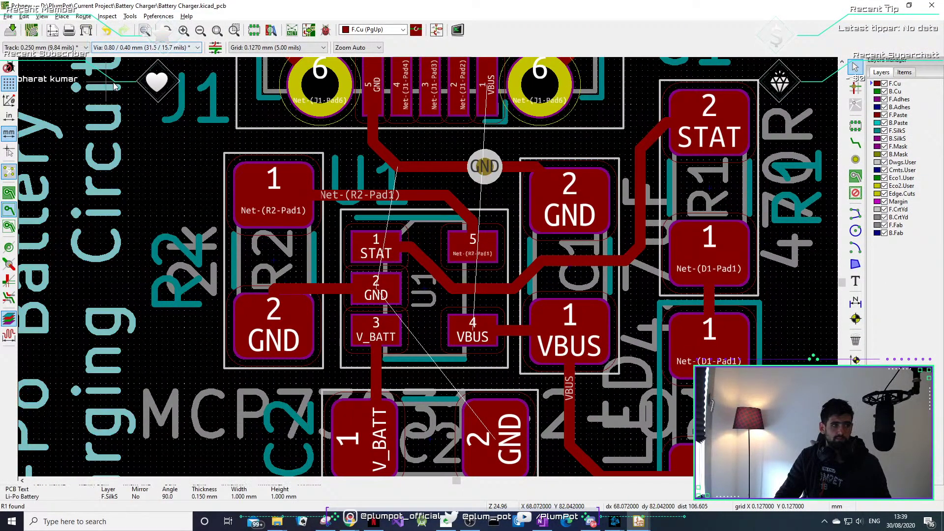
double_click(157, 93)
left_click(338, 178)
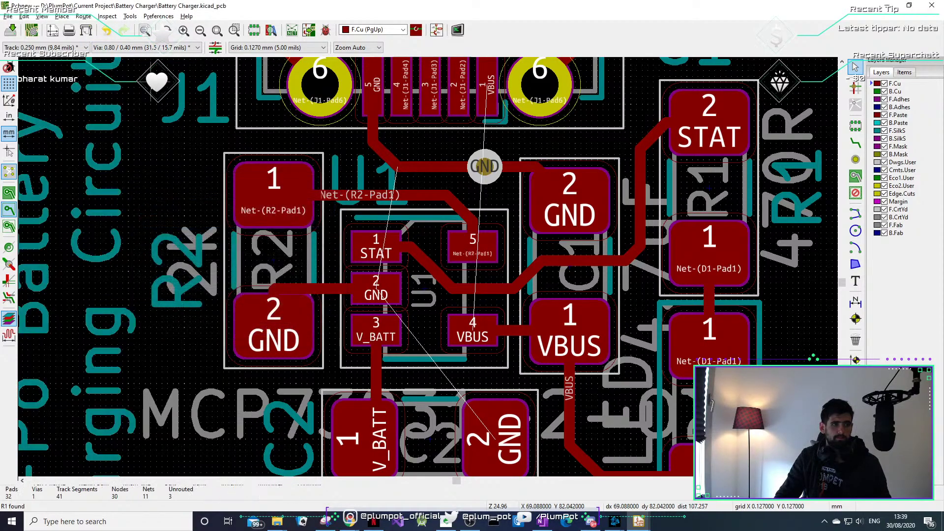
Check the layer and net settings of the B.Cu copper zone that surrounds the board.
scroll(462, 274, "down", 8)
scroll(427, 264, "up", 5)
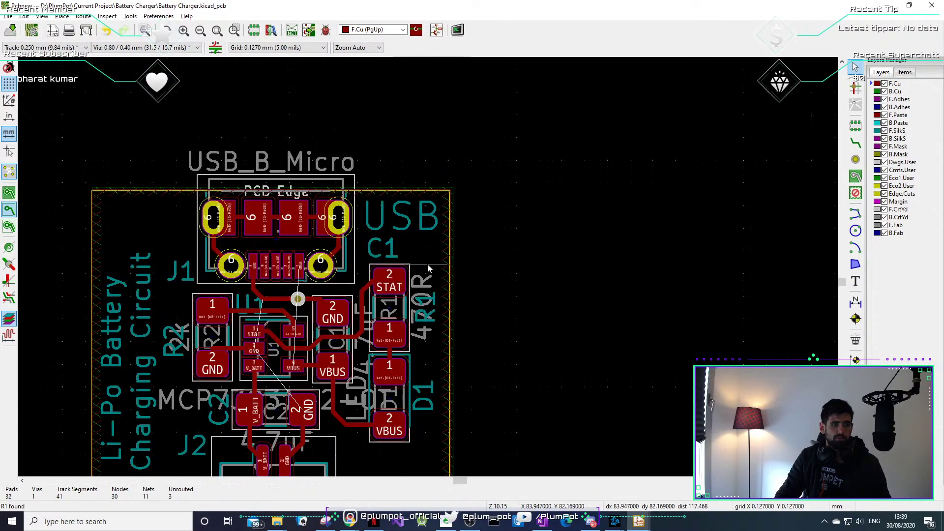
left_click(428, 196)
left_click(478, 212)
key("e")
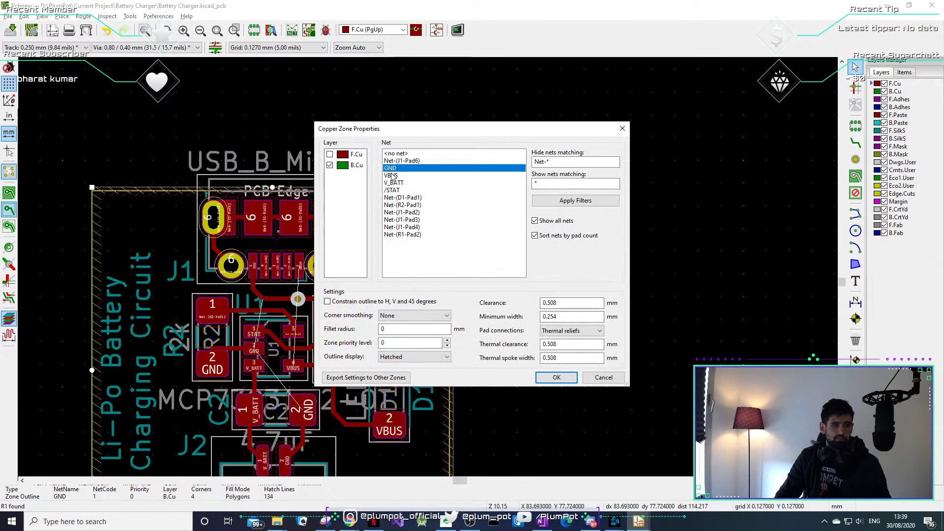
left_click(564, 381)
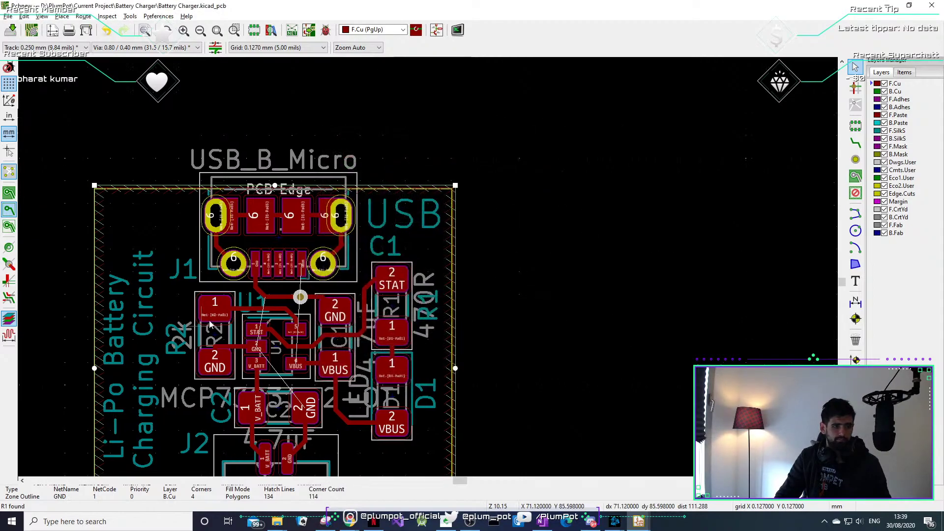
Place a via on the GND track between C2 pad 2 and J2 pad 2.
scroll(447, 240, "up", 2)
scroll(464, 210, "up", 4)
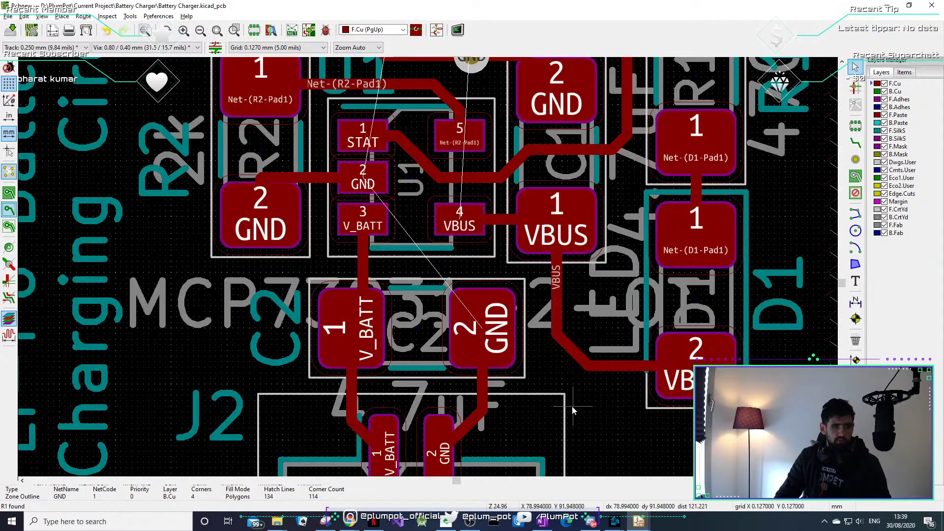
middle_click_drag(572, 407, 536, 324)
left_click(855, 160)
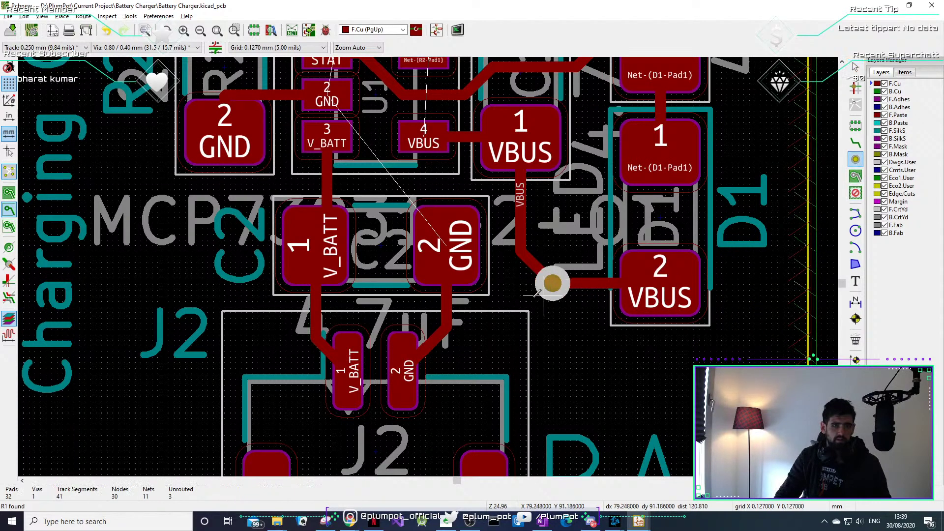
left_click(444, 324)
middle_click_drag(474, 201, 498, 353)
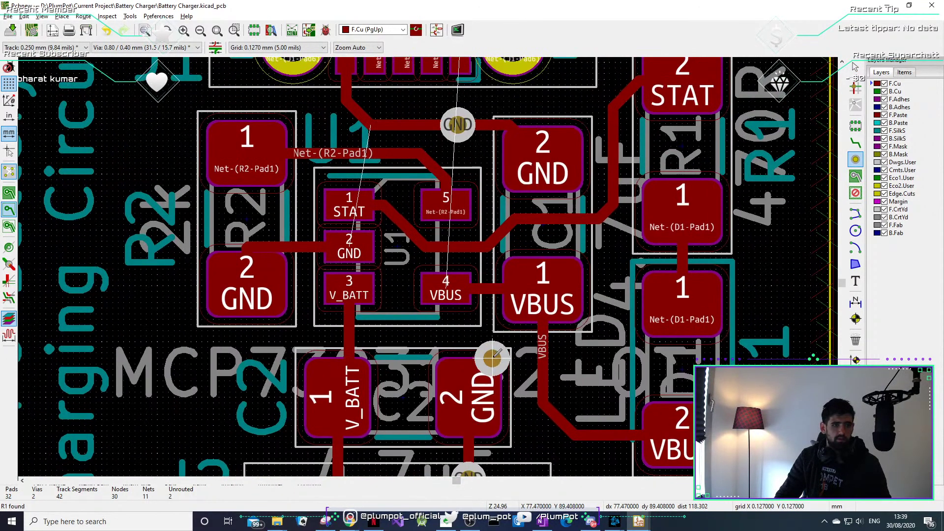
middle_click_drag(488, 319, 472, 412)
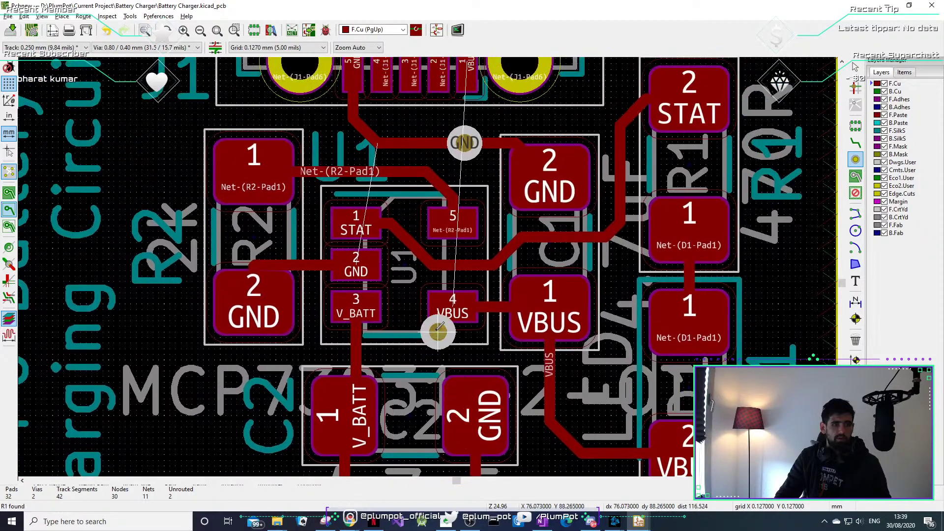
middle_click_drag(437, 332, 436, 375)
key("Escape")
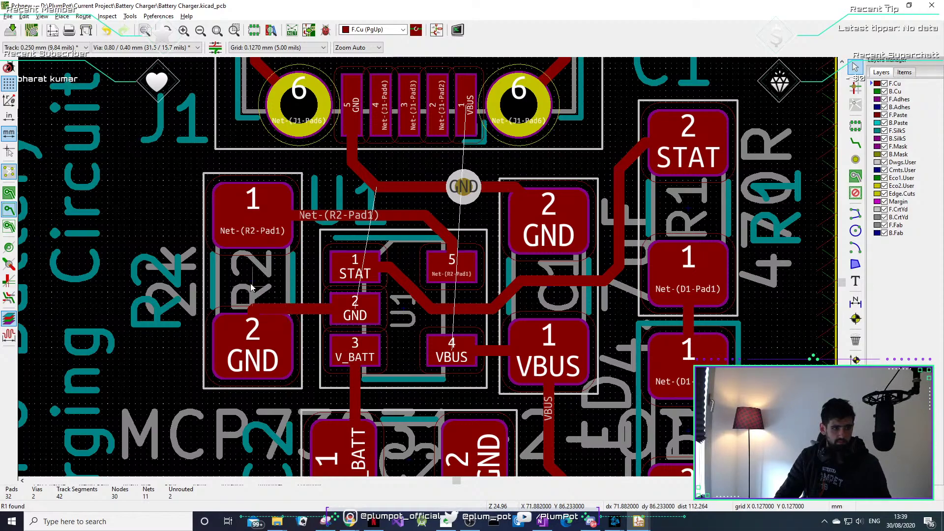
Move resistor R2 slightly down and away from U1, and adjust the GND track segment joining R2 to U1.
left_click(292, 298)
key("m")
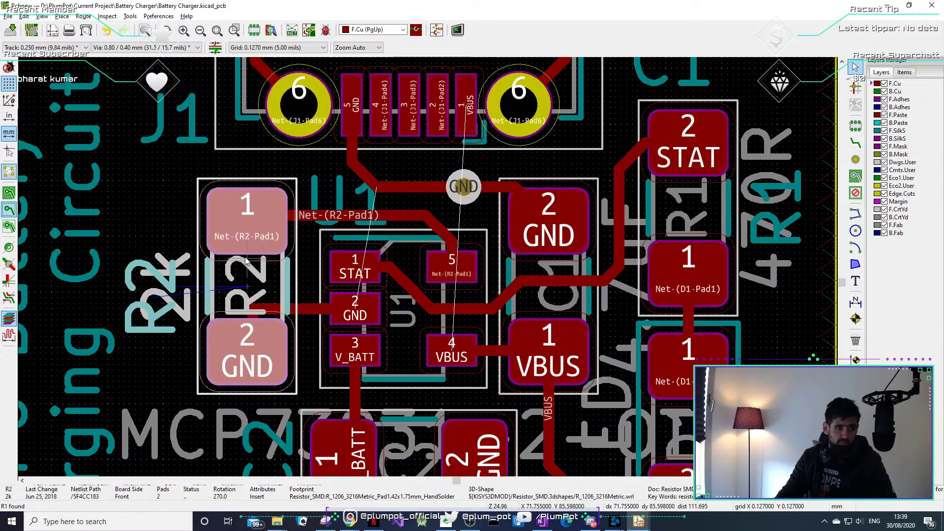
left_click(308, 309)
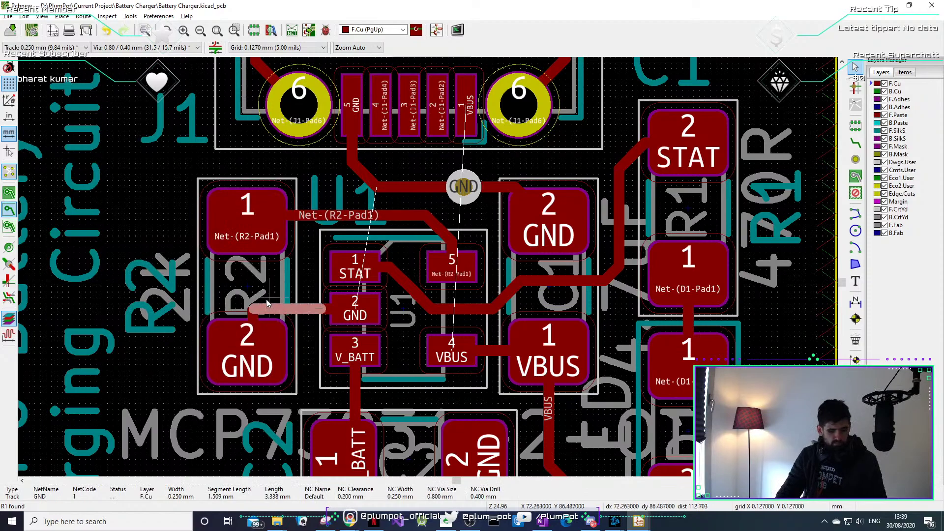
mouse_move(255, 311)
left_mouse_down()
mouse_move(244, 311)
mouse_move(259, 331)
mouse_move(261, 311)
left_mouse_up()
Move resistor R2 down by one 0.127 mm grid step.
left_click(288, 288)
key("m")
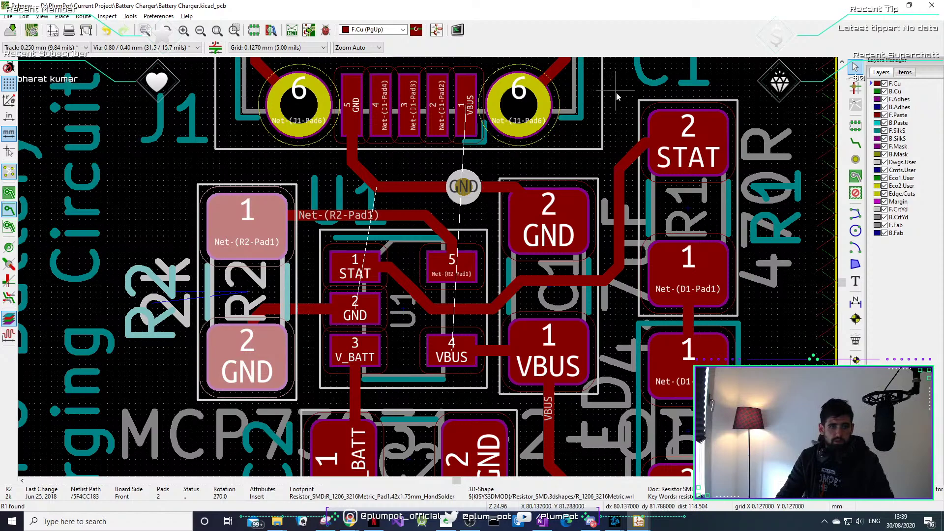
scroll(621, 223, "down", 1)
scroll(641, 295, "up", 1)
middle_click_drag(172, 221, 481, 212)
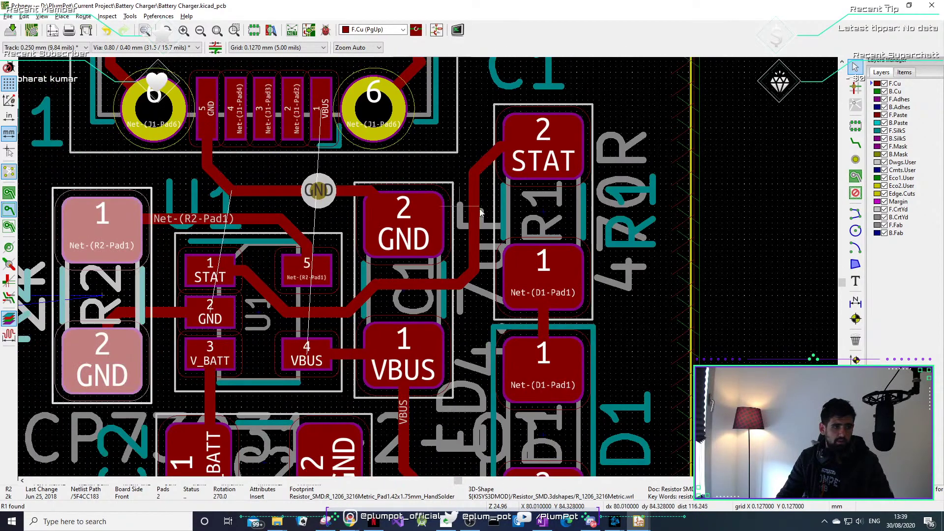
middle_click_drag(101, 331, 199, 305)
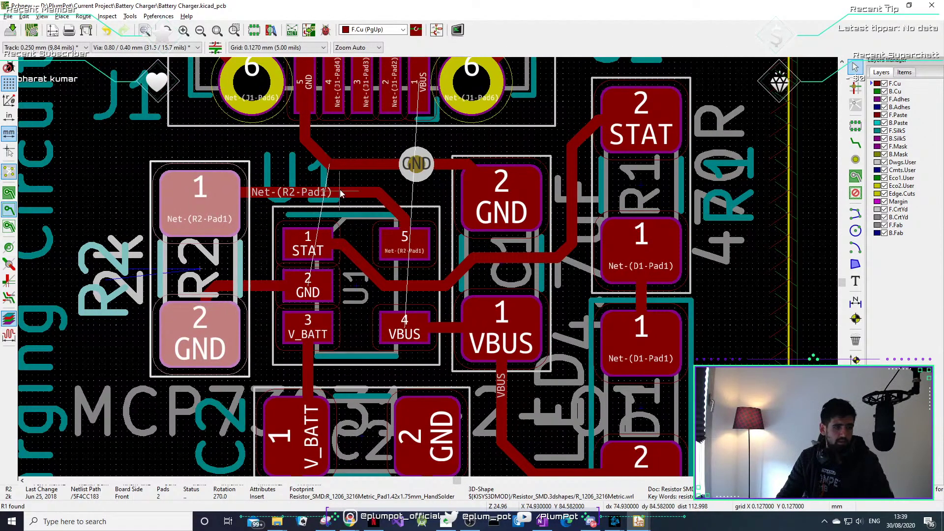
left_click(261, 313)
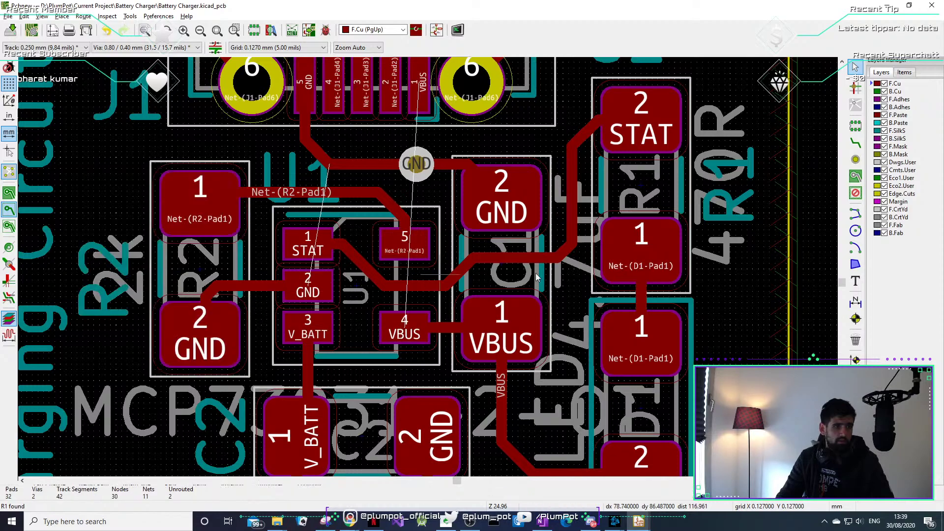
Place a via on the GND track between R2 pad 2 and U1 pad 2.
left_click(855, 159)
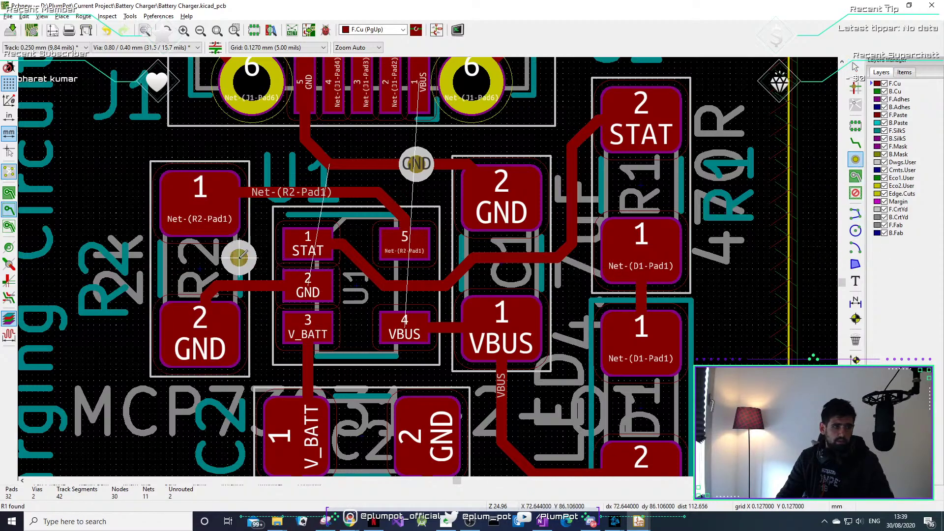
left_click(216, 286)
key("Escape")
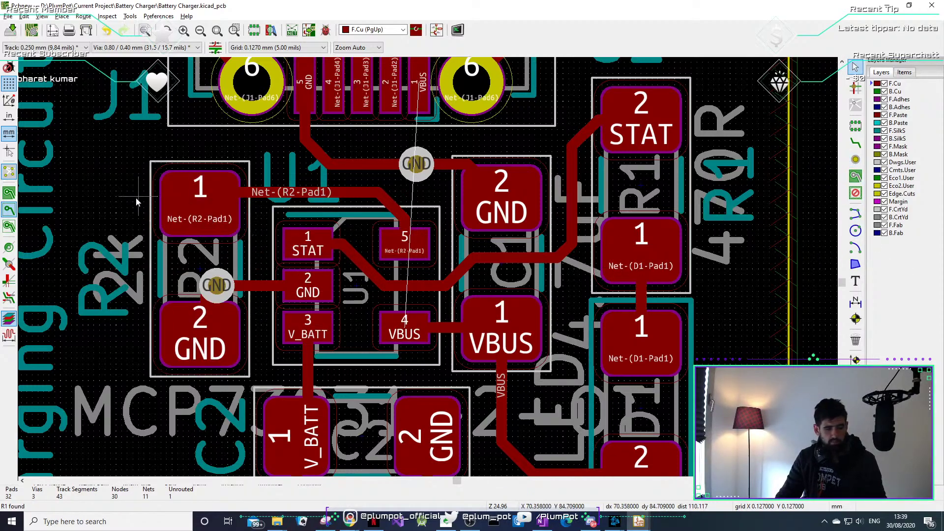
Shift resistor R2 down by one grid step and remove the via from the GND track between R2 and U1.
left_click(171, 259)
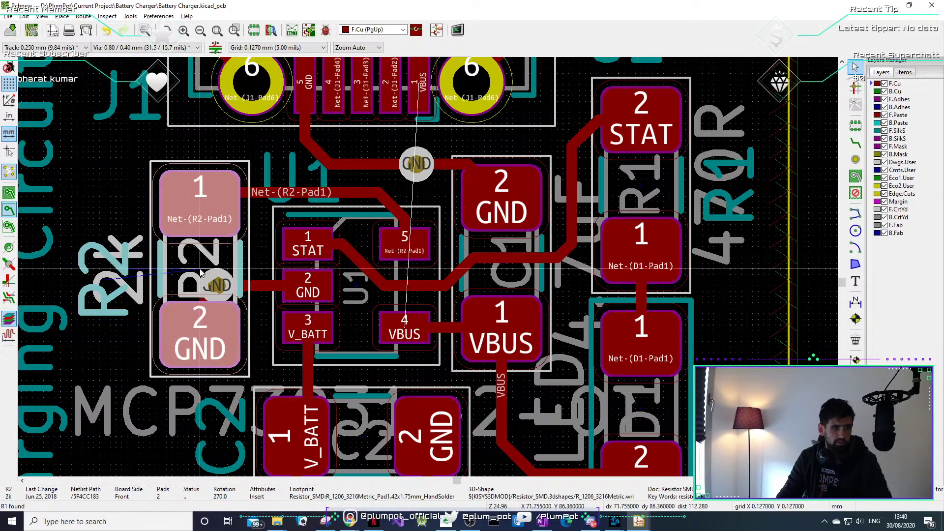
left_click_drag(216, 276, 217, 282)
left_click(219, 282)
key("Delete")
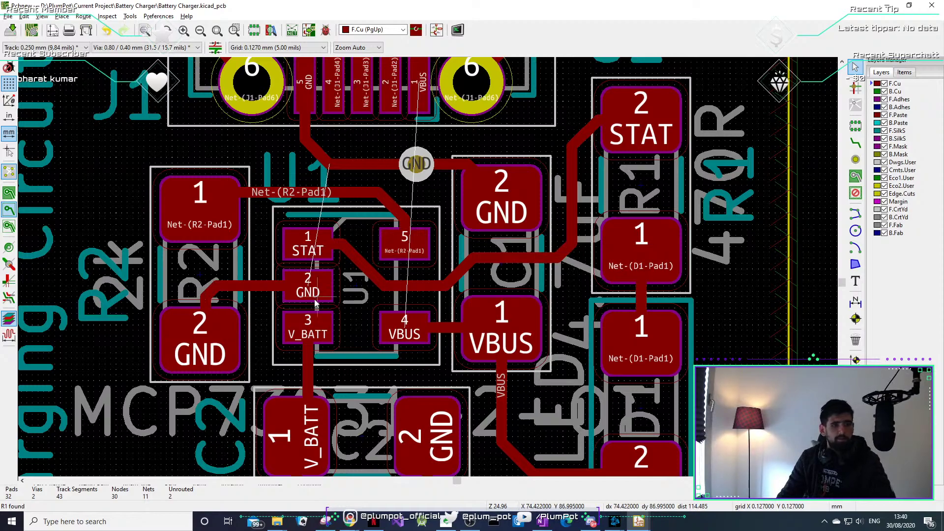
Move resistor R2 two 0.127 mm grid steps toward U1 and one grid step up.
left_click(216, 273)
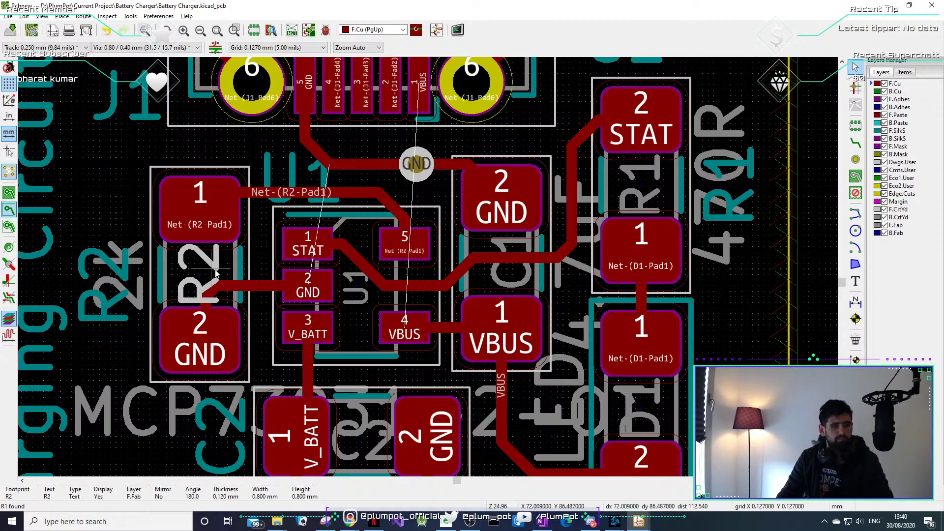
left_click(240, 262)
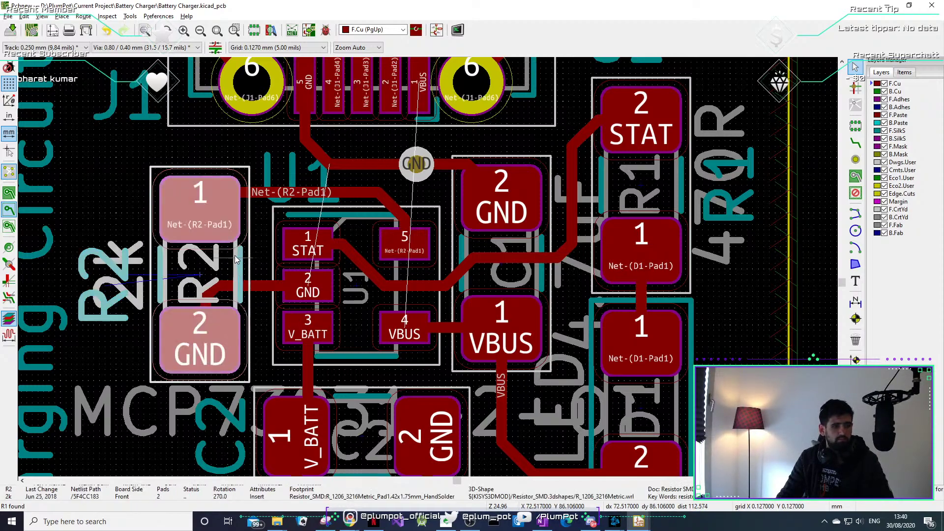
key("m")
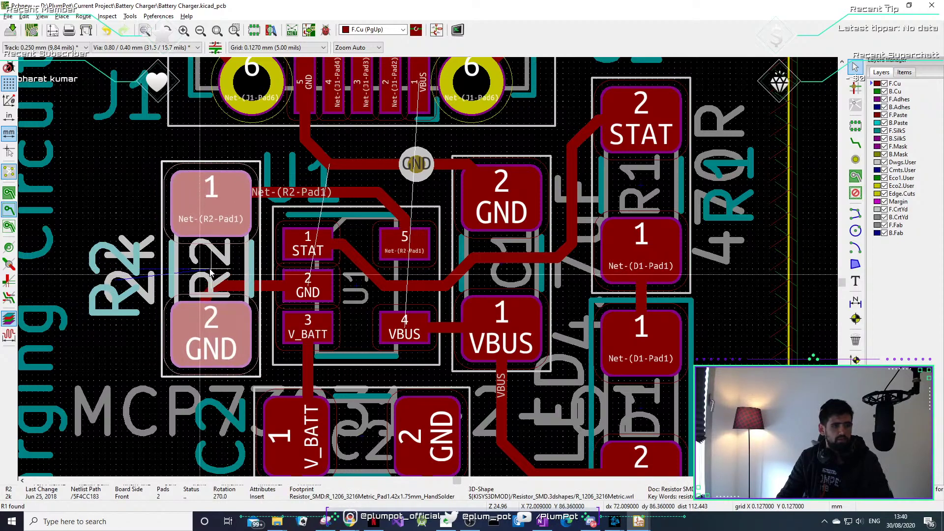
left_click(211, 273)
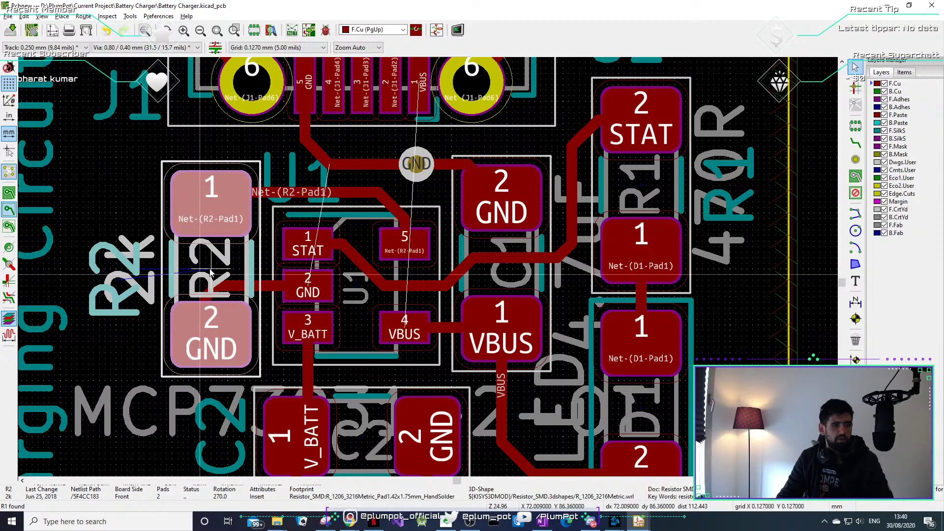
Route an F.Cu GND track from R2 pad 2 around the resistor's outer side, ending just above pad 1.
left_click(856, 143)
left_click(211, 336)
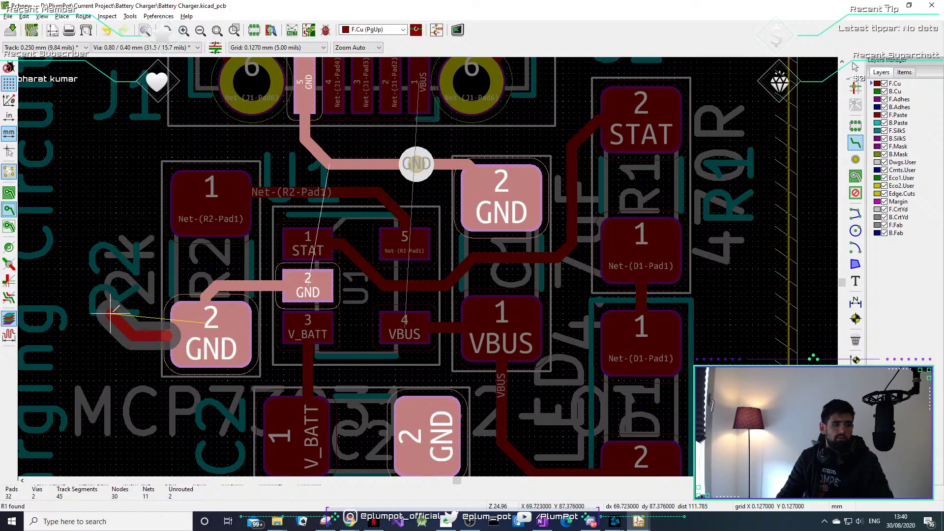
left_click(111, 264)
left_click(105, 159)
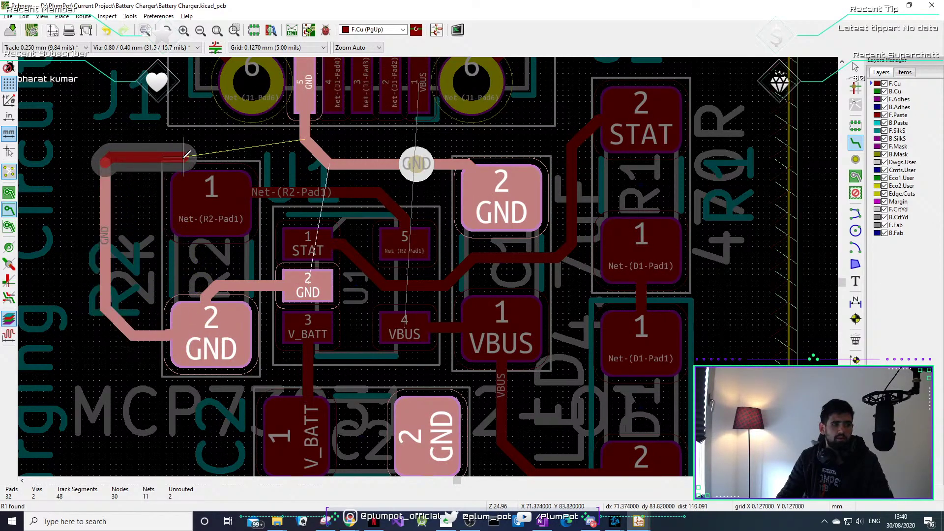
left_click(263, 152)
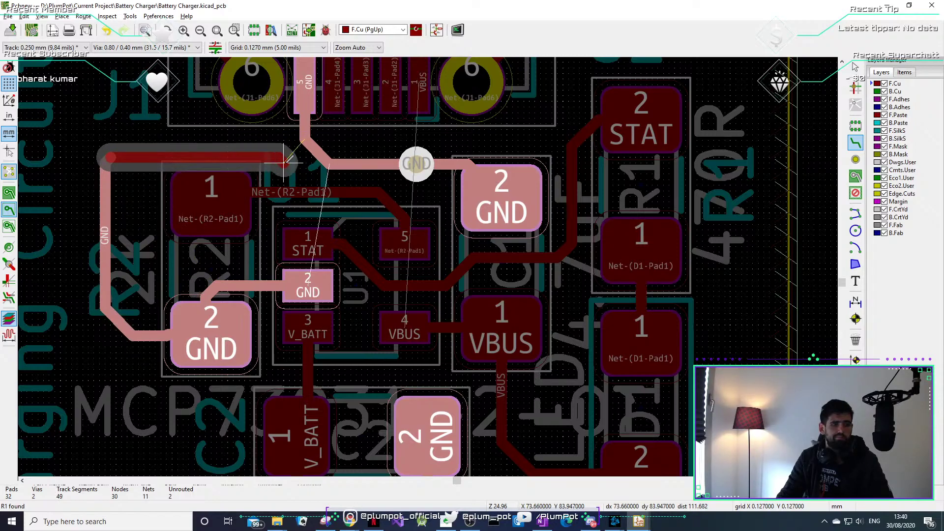
scroll(284, 162, "down", 1)
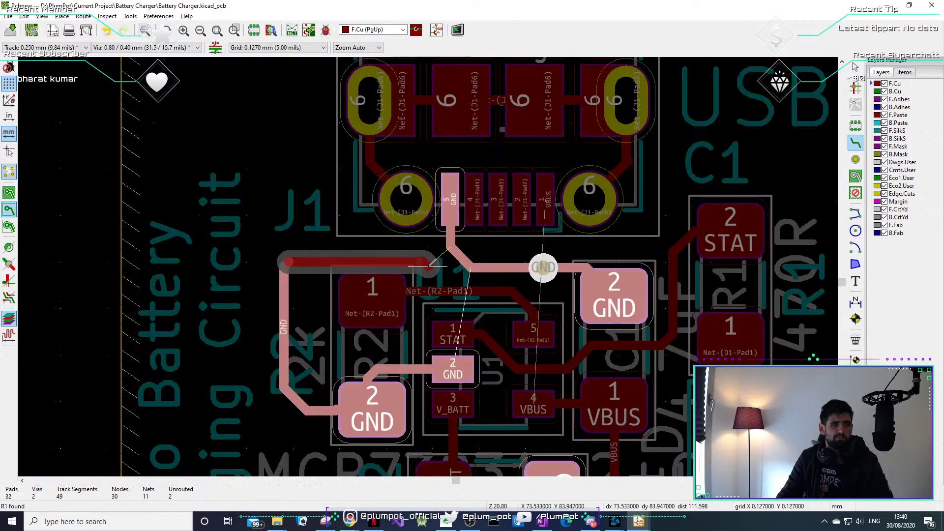
scroll(427, 264, "up", 5)
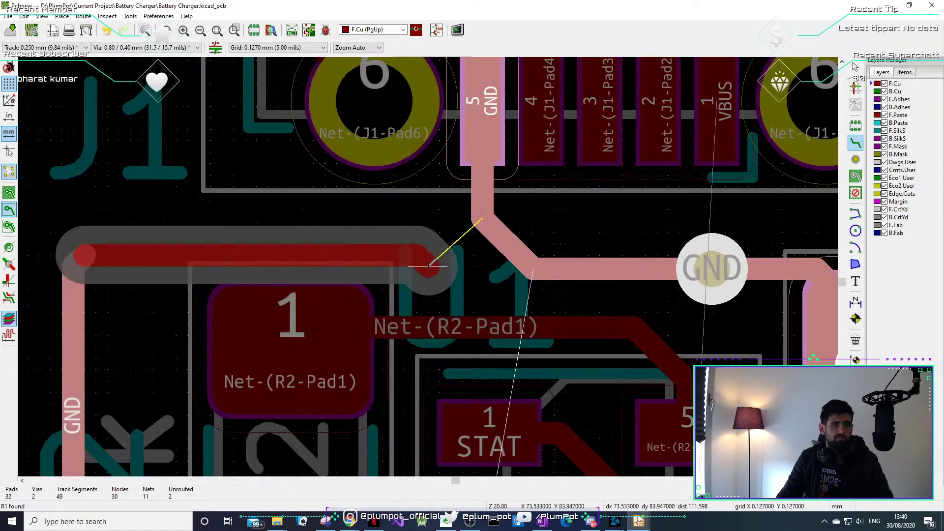
scroll(427, 267, "down", 1)
key("Escape")
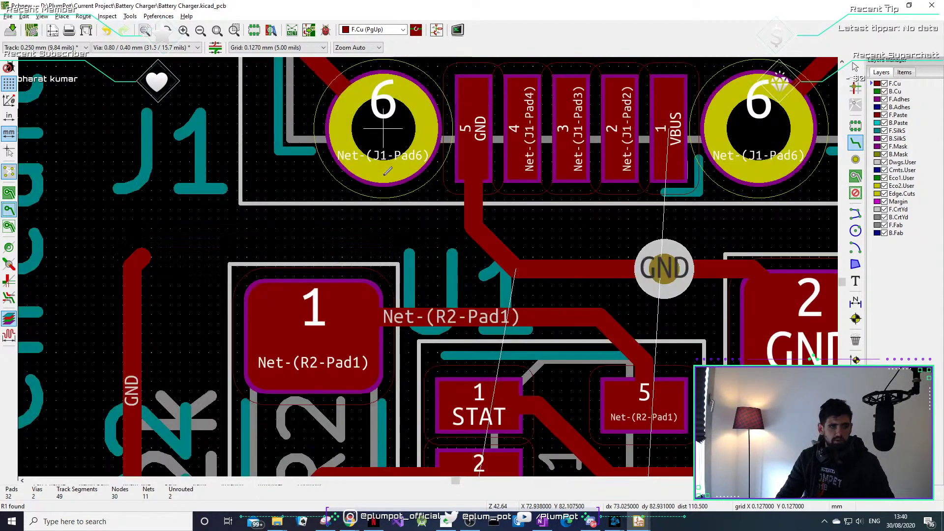
Switch to the Eeschema schematic and wire the Shield pin 6 of USB connector J1 to the GND wire on pin 5.
scroll(400, 158, "down", 1)
middle_click_drag(432, 238, 289, 295)
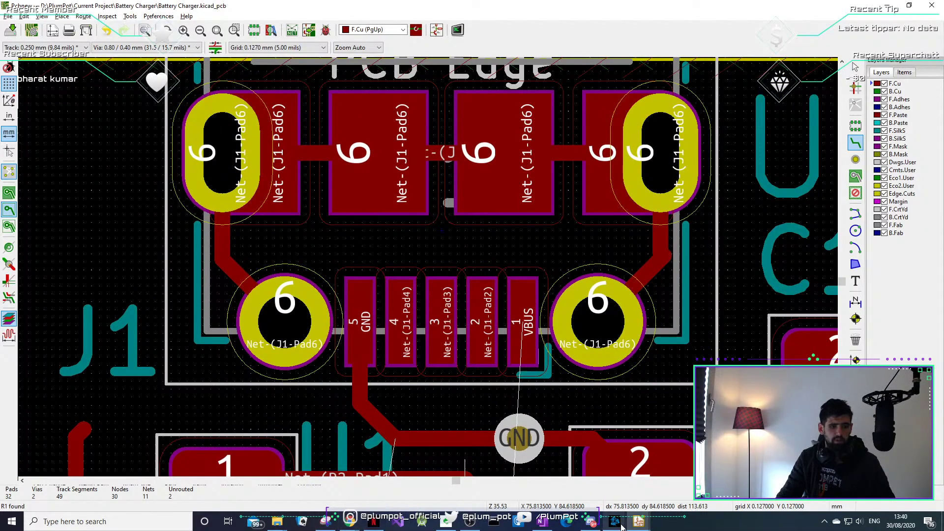
mouse_move(615, 521)
left_click(639, 492)
scroll(628, 331, "down", 4)
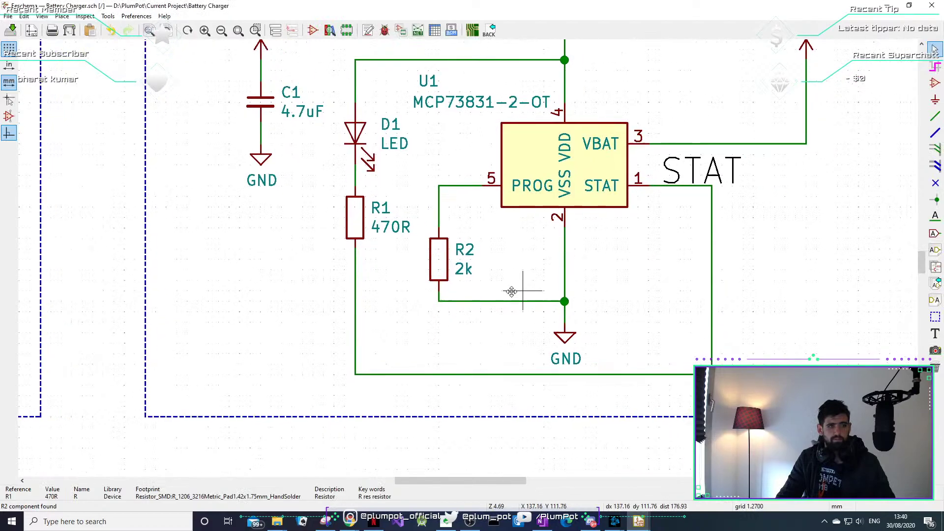
scroll(186, 255, "up", 7)
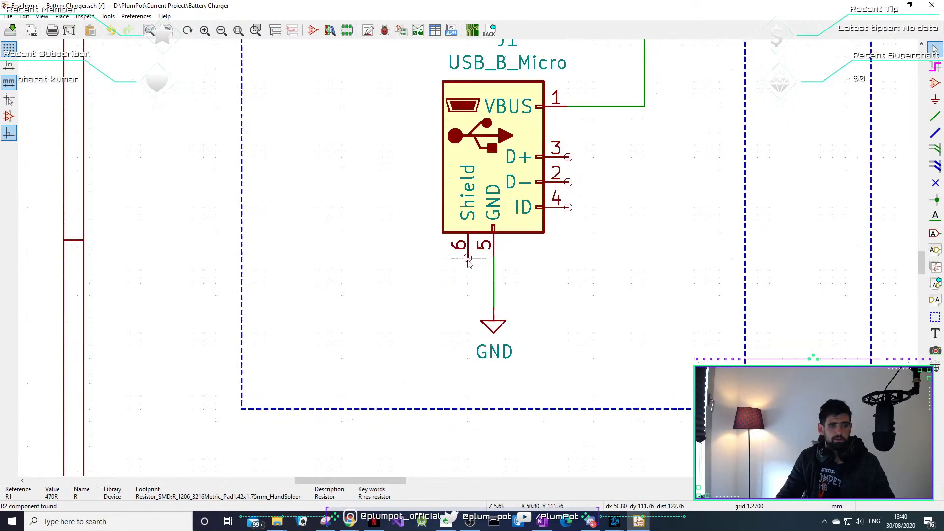
key("w")
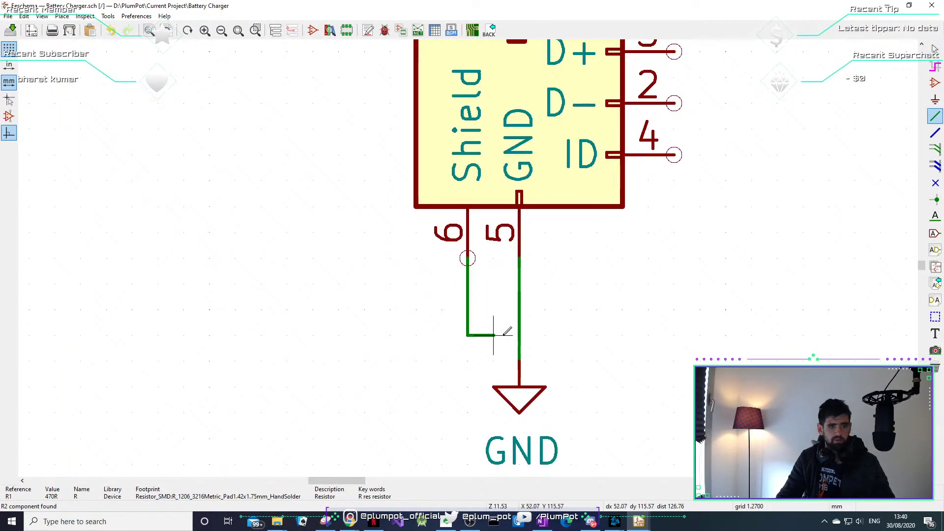
left_click(519, 309)
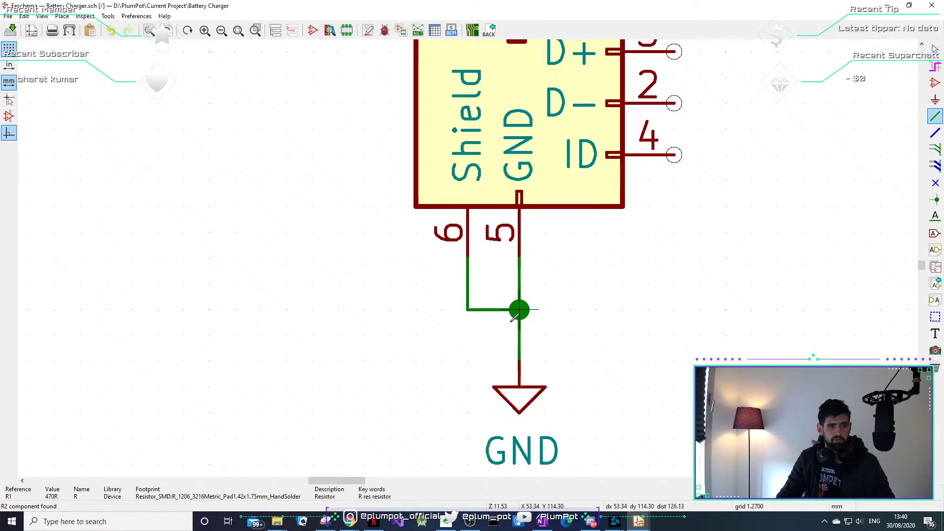
Update the PCB from the schematic with footprints re-associated by reference.
left_click(108, 16)
left_click(135, 30)
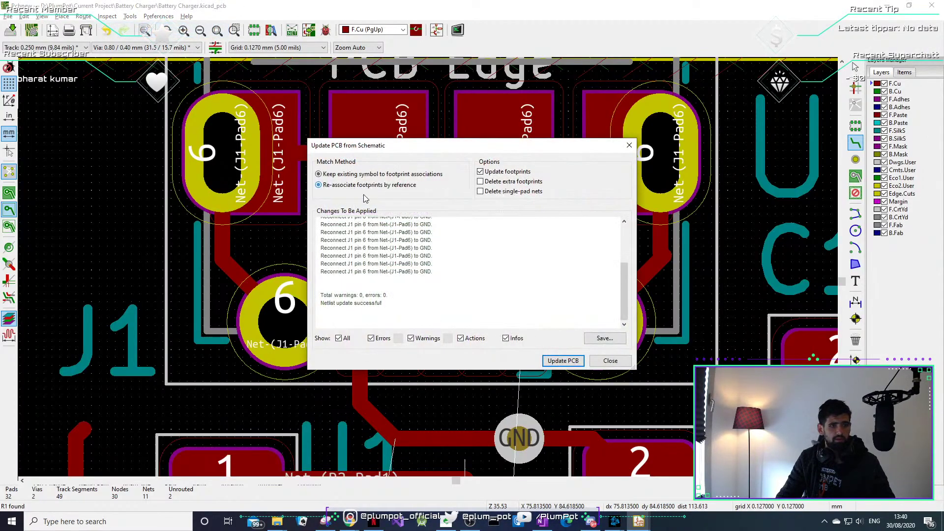
left_click(563, 361)
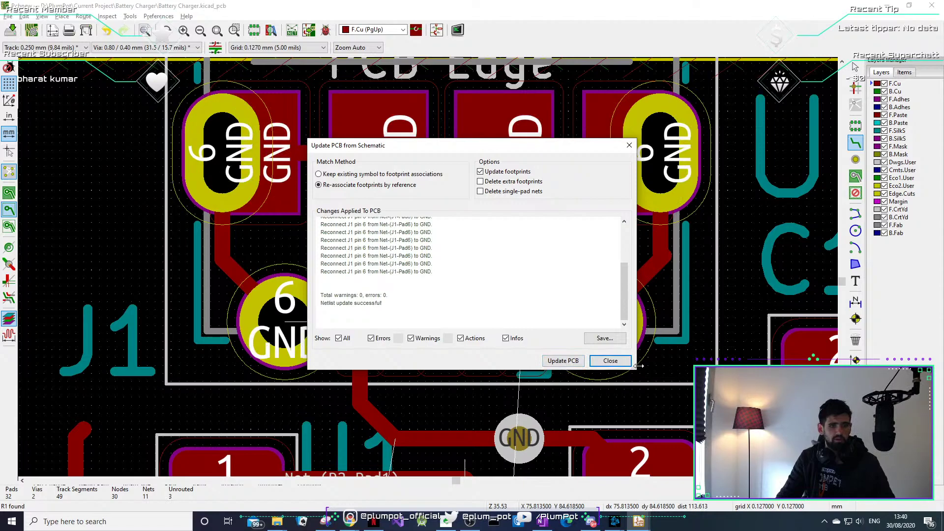
left_click(623, 363)
Extend the GND track beside R2 up to the slotted shield pad 6 of J1 and tighten its diagonal corner.
scroll(657, 367, "down", 1)
middle_click_drag(327, 243, 418, 196)
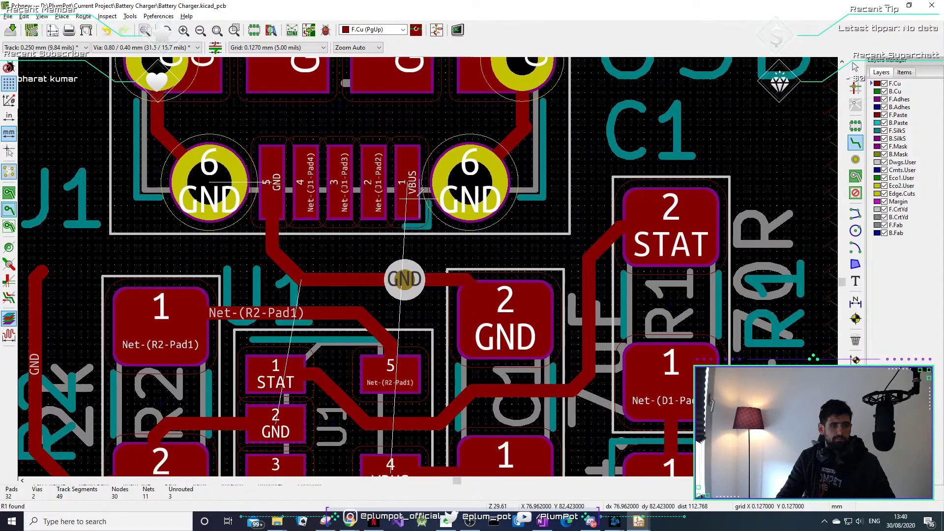
middle_click_drag(216, 278, 346, 270)
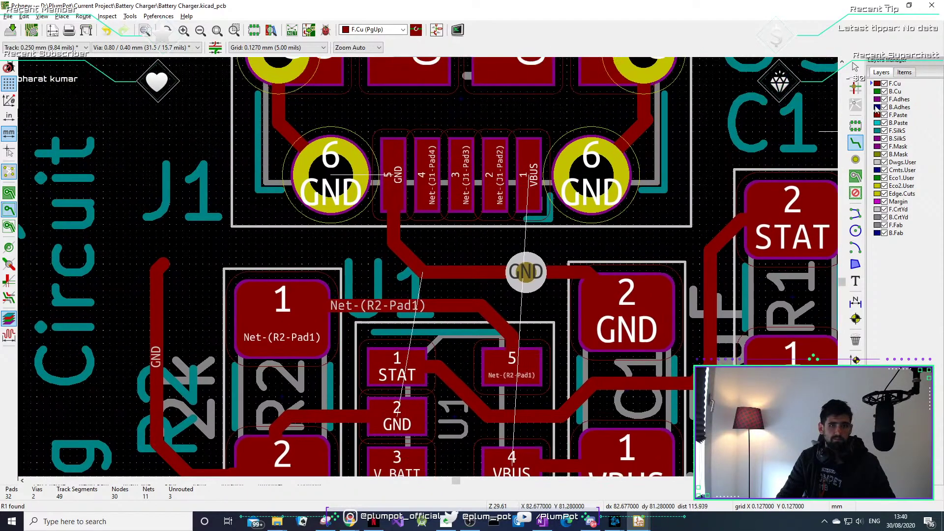
left_click(158, 265)
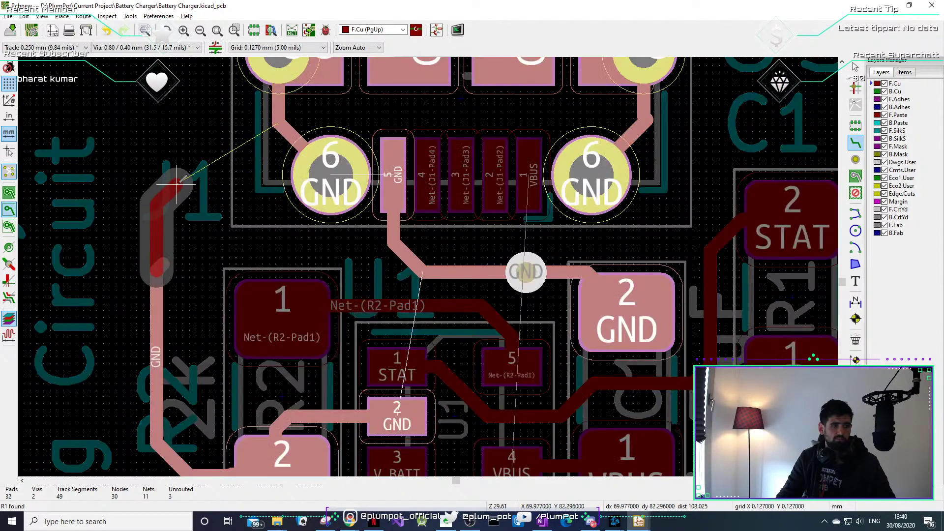
scroll(169, 149, "down", 1)
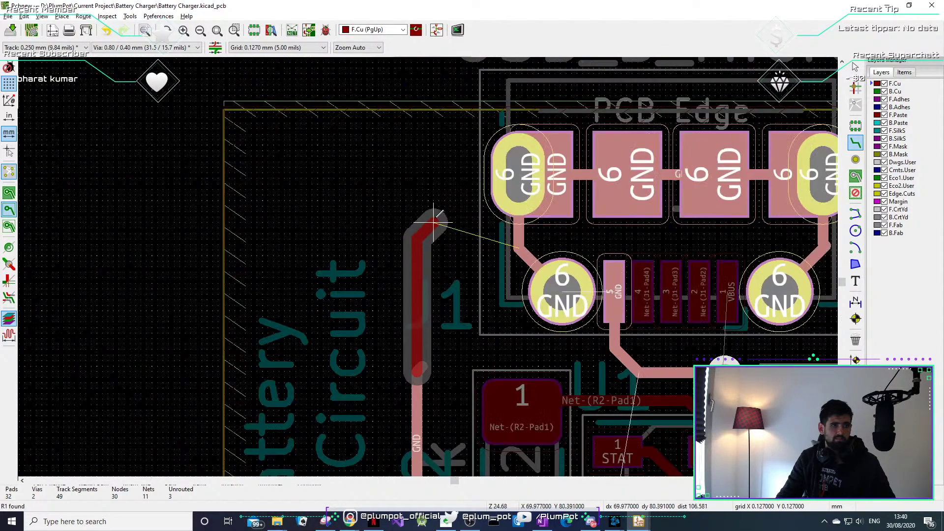
left_click(441, 182)
left_click(492, 172)
scroll(427, 265, "up", 2)
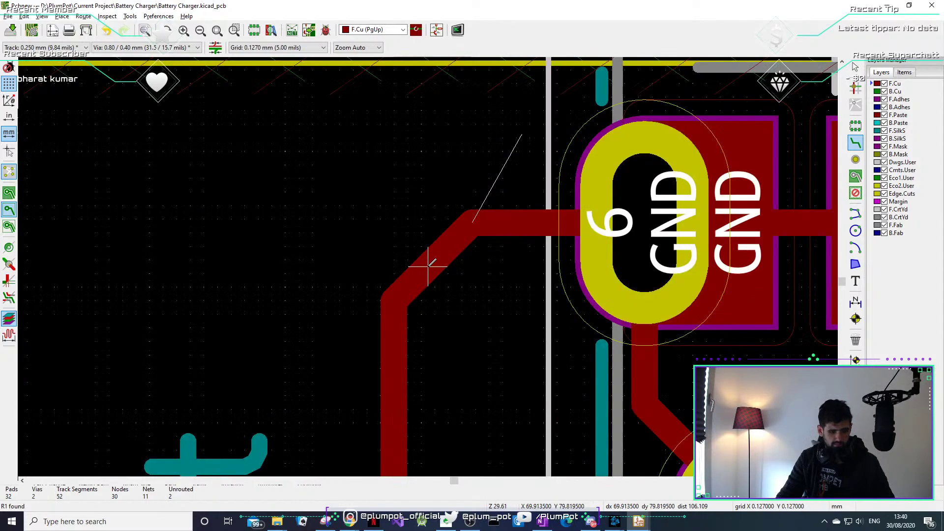
left_click_drag(427, 265, 400, 248)
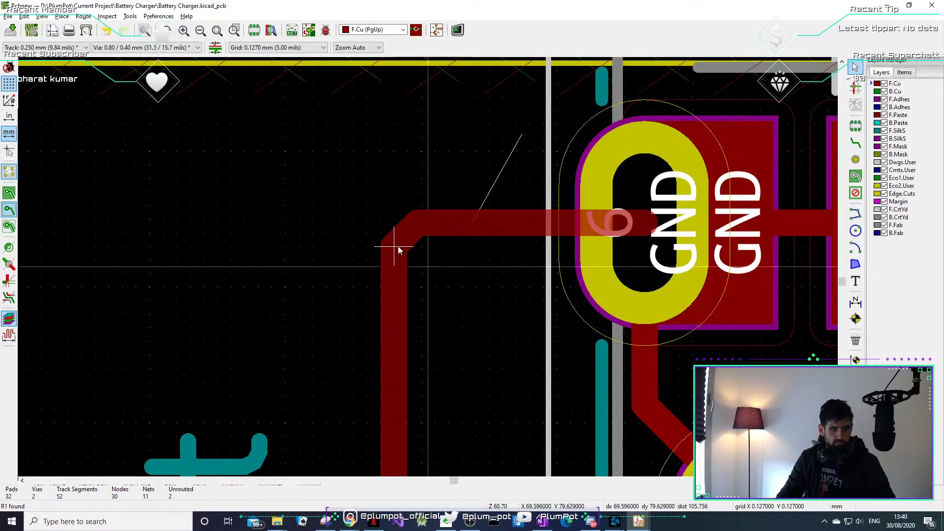
Delete the short leftover diagonal stub protruding from the vertical GND track beside R2.
scroll(420, 256, "down", 2)
scroll(382, 119, "up", 2)
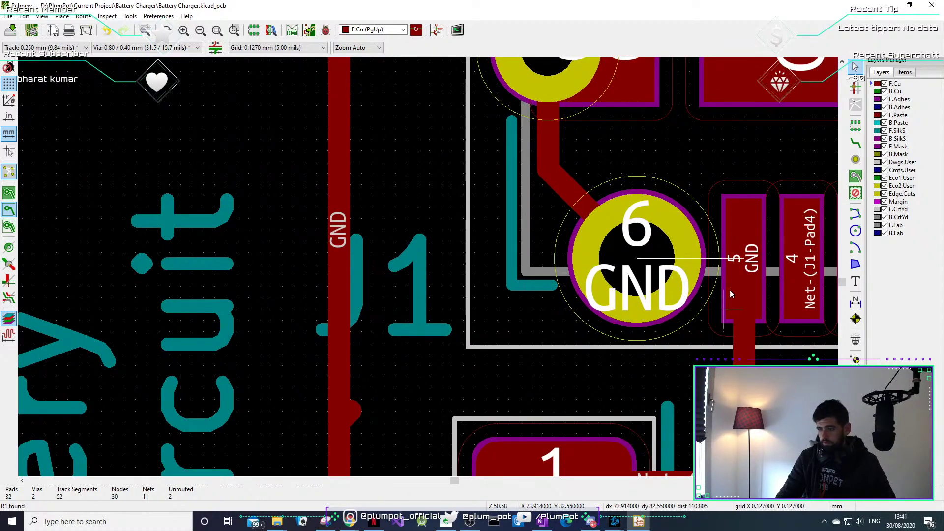
middle_click_drag(767, 291, 811, 302)
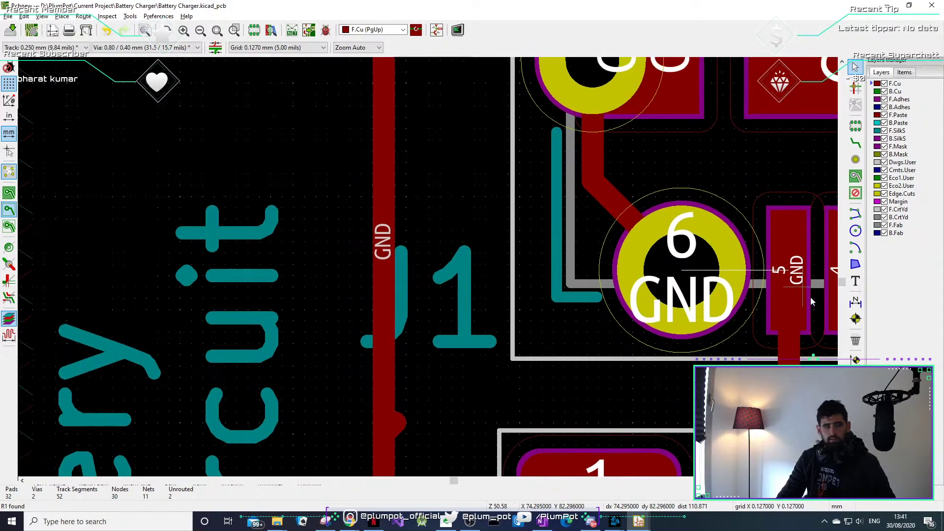
scroll(695, 310, "down", 1)
middle_click_drag(212, 362, 215, 292)
scroll(215, 291, "up", 5)
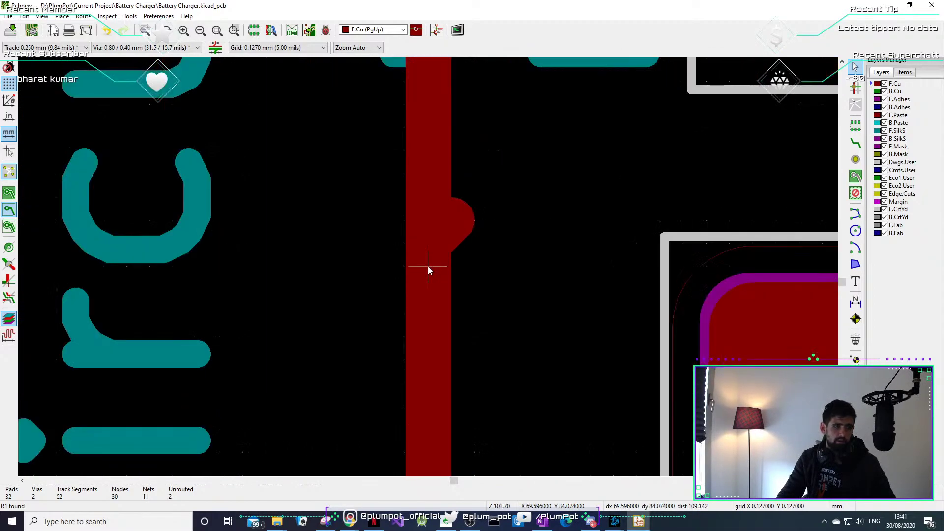
left_click(468, 223)
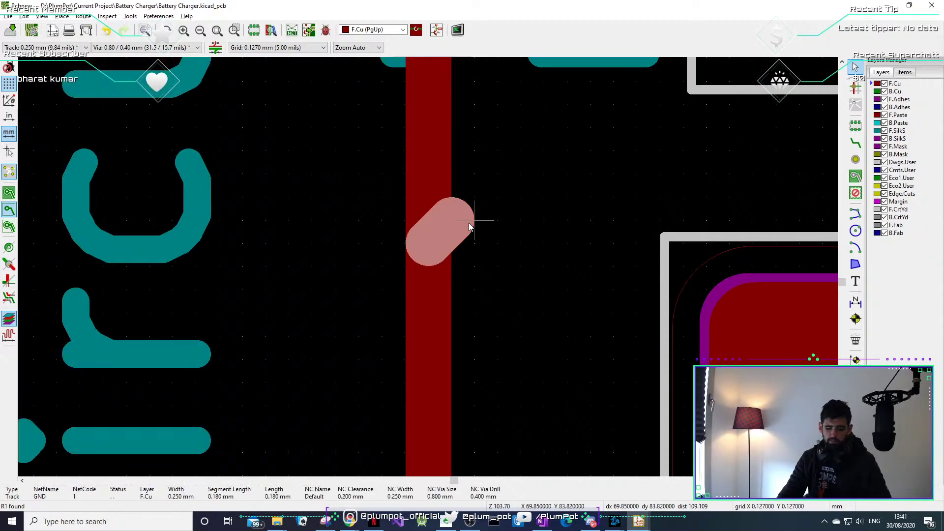
key("Delete")
Shift the diagonal segment of the GND track near R2 pad 2 outward to shorten the corner.
scroll(429, 269, "down", 1)
scroll(429, 270, "down", 4)
middle_click_drag(402, 424, 411, 325)
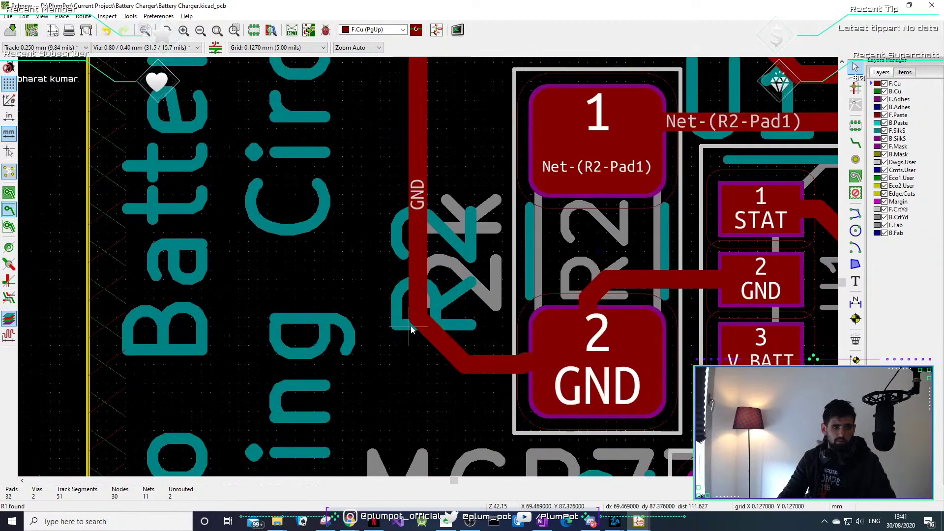
scroll(411, 328, "up", 1)
left_click_drag(456, 273, 437, 290)
left_click(539, 306)
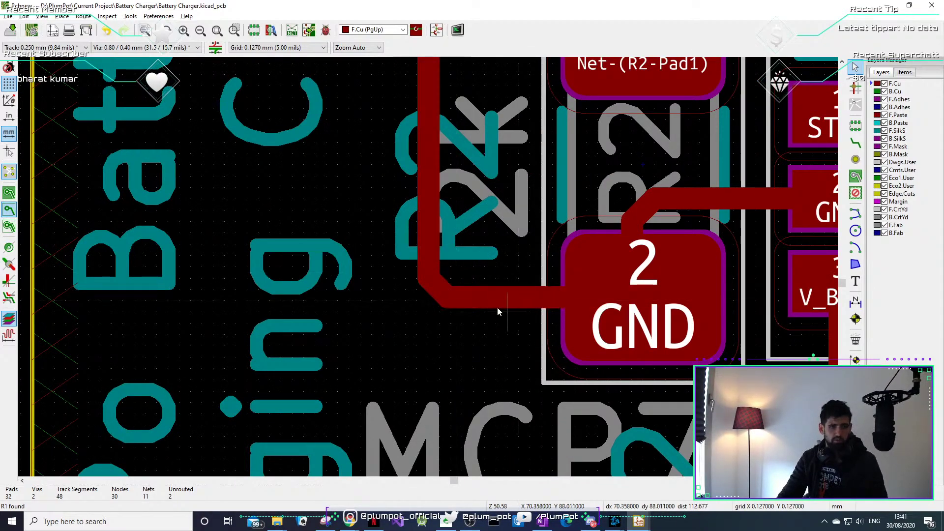
scroll(428, 267, "down", 2)
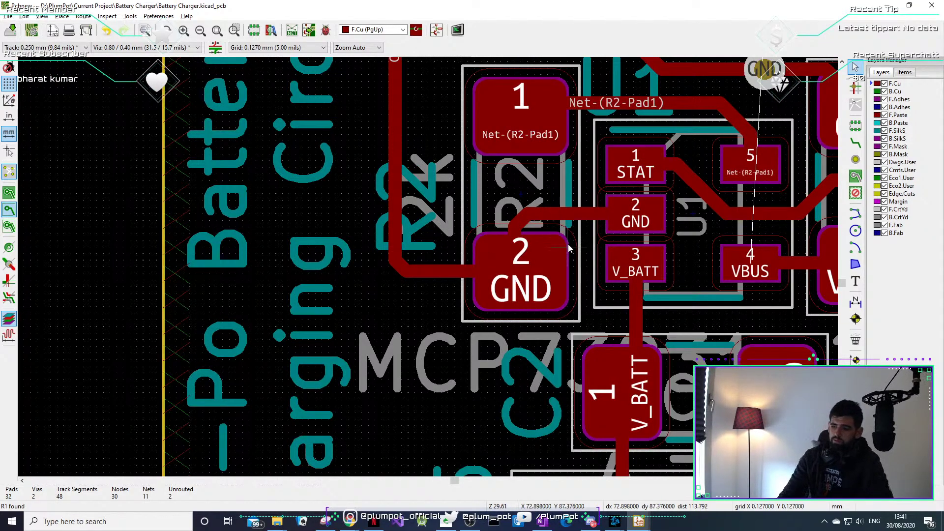
scroll(425, 268, "down", 3)
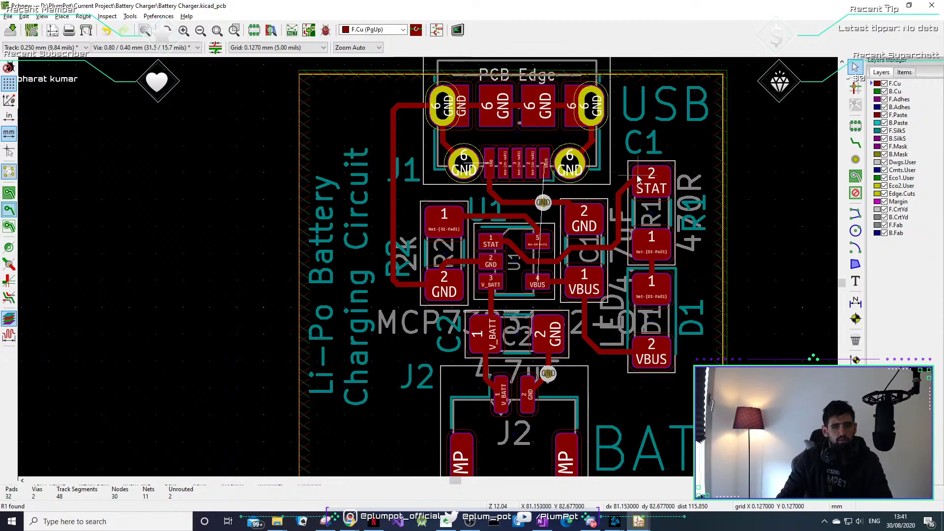
Inspect the board around J1, U1, C1 and R1 for connections that are still unrouted.
scroll(637, 176, "down", 1)
middle_click_drag(637, 176, 515, 143)
middle_click_drag(619, 203, 615, 270)
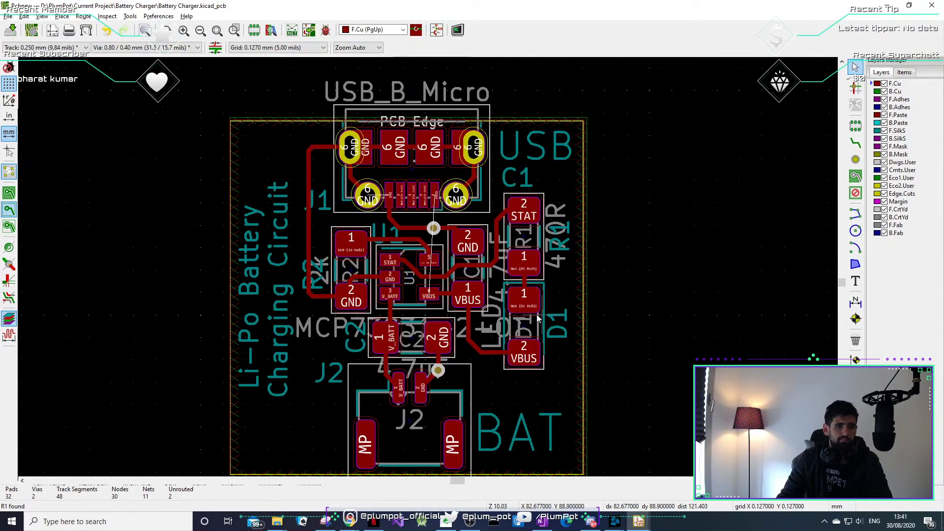
middle_click_drag(535, 314, 552, 90)
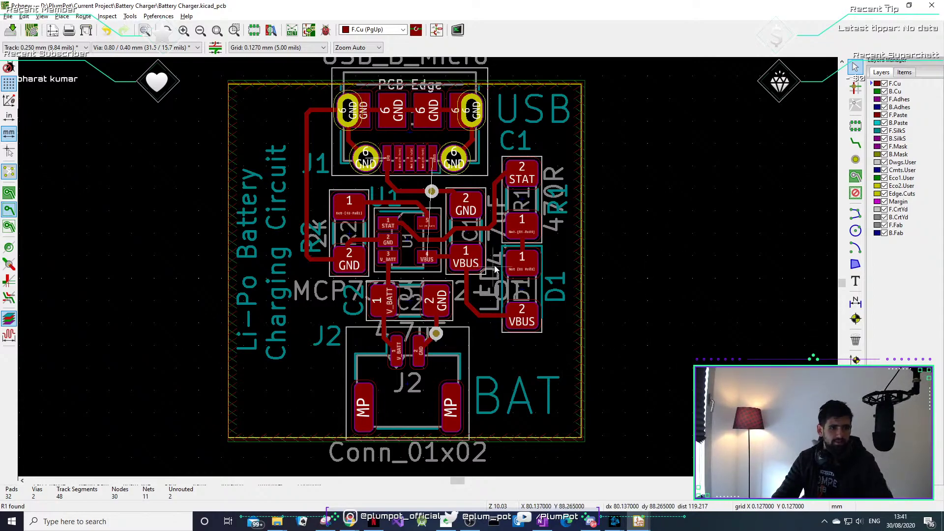
scroll(410, 190, "up", 3)
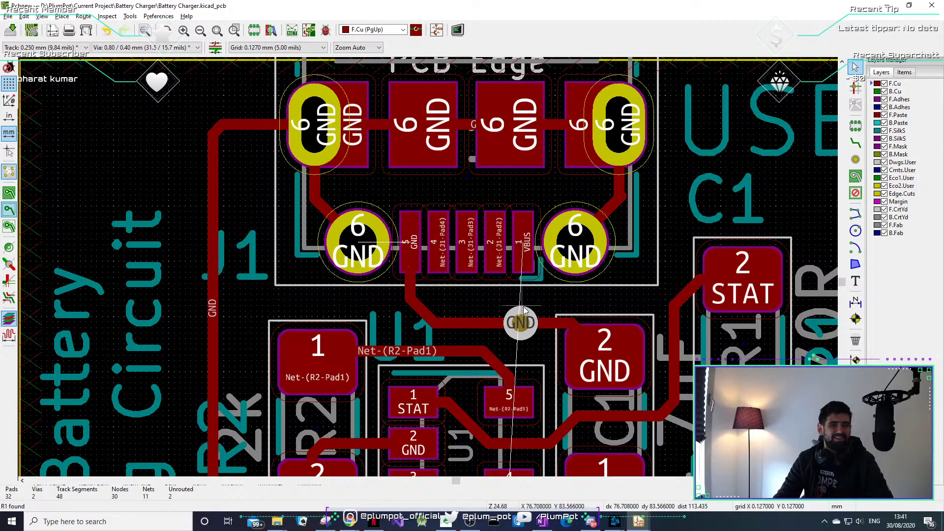
scroll(523, 310, "down", 5)
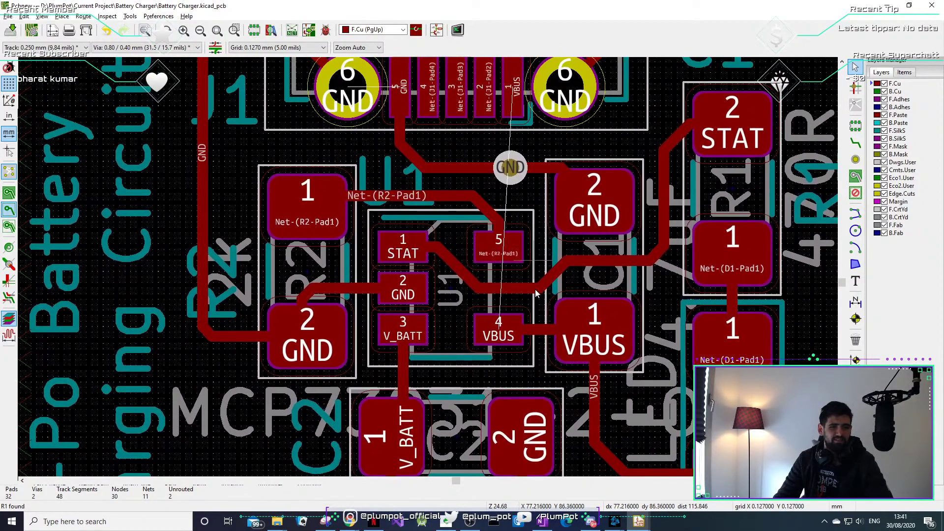
scroll(536, 293, "right", 5)
scroll(511, 334, "down", 2)
scroll(492, 373, "up", 3)
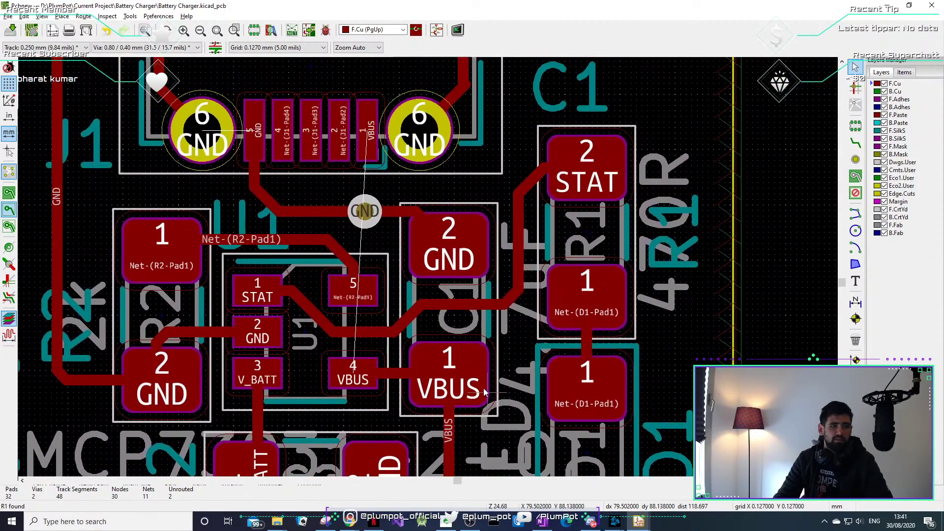
scroll(484, 391, "up", 4)
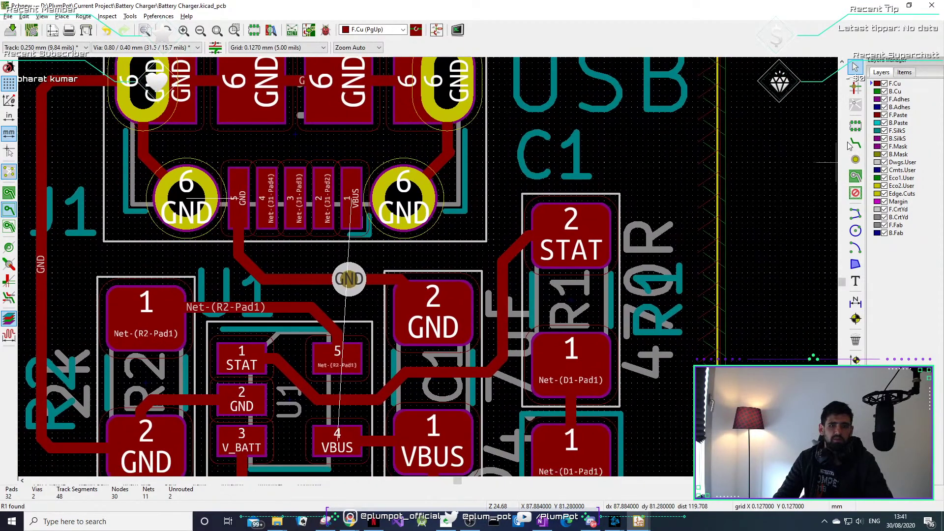
Route a VBUS track on F.Cu from J1 pad 1 over the top of R1 and down its outer side to D1 pad 2.
left_click(855, 143)
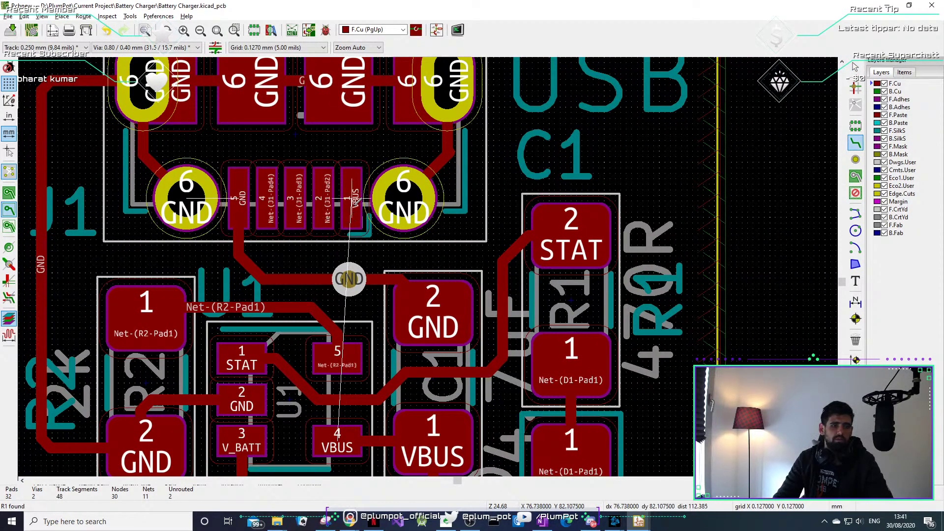
left_click(356, 225)
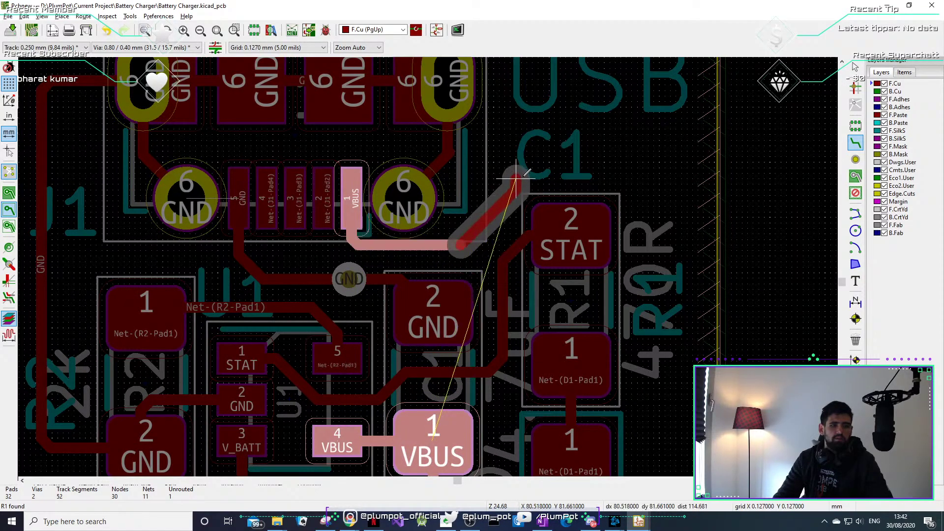
left_click(532, 173)
left_click(614, 173)
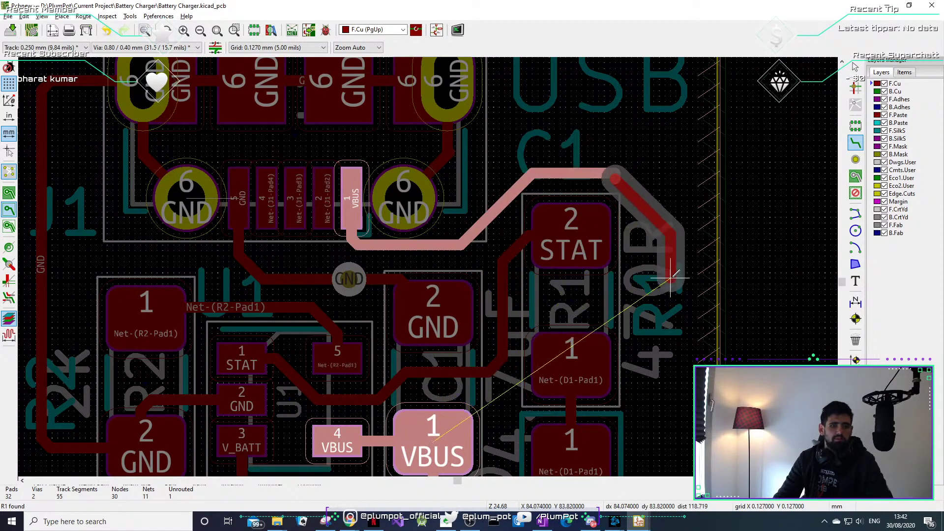
scroll(673, 290, "down", 1)
scroll(423, 302, "up", 1)
scroll(428, 265, "down", 1)
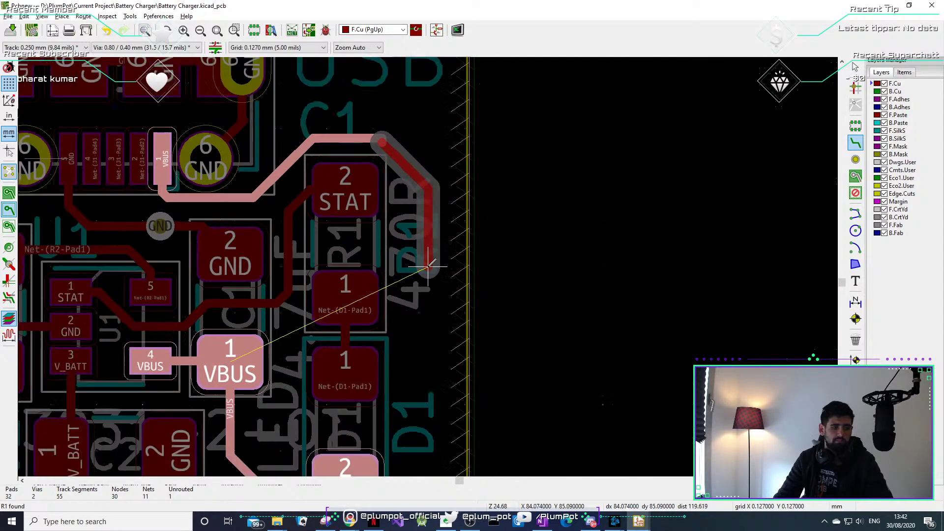
left_click(419, 410)
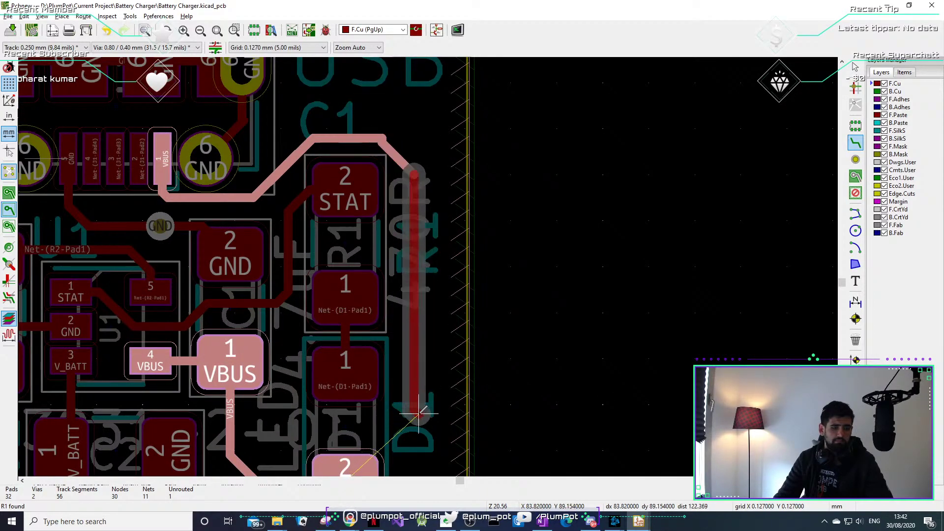
scroll(419, 410, "down", 1)
left_click(376, 315)
Check the VBUS routing from J1 to D1 and the neighbouring tracks around U1, C1 and C2.
scroll(421, 246, "down", 5)
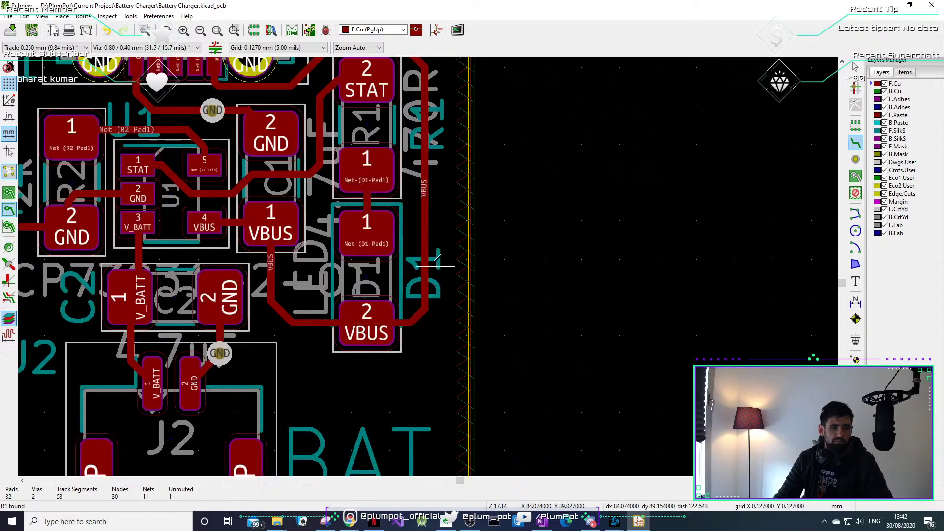
scroll(378, 174, "up", 5)
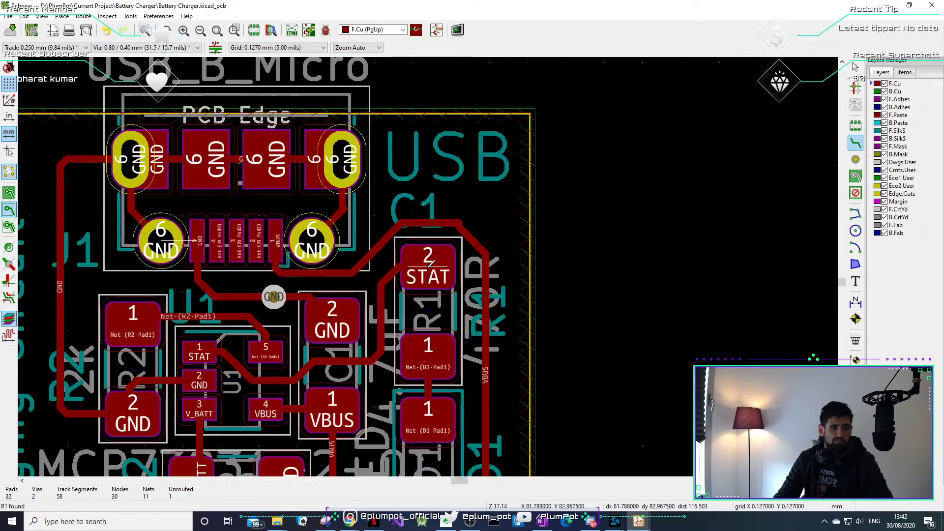
scroll(432, 261, "up", 1)
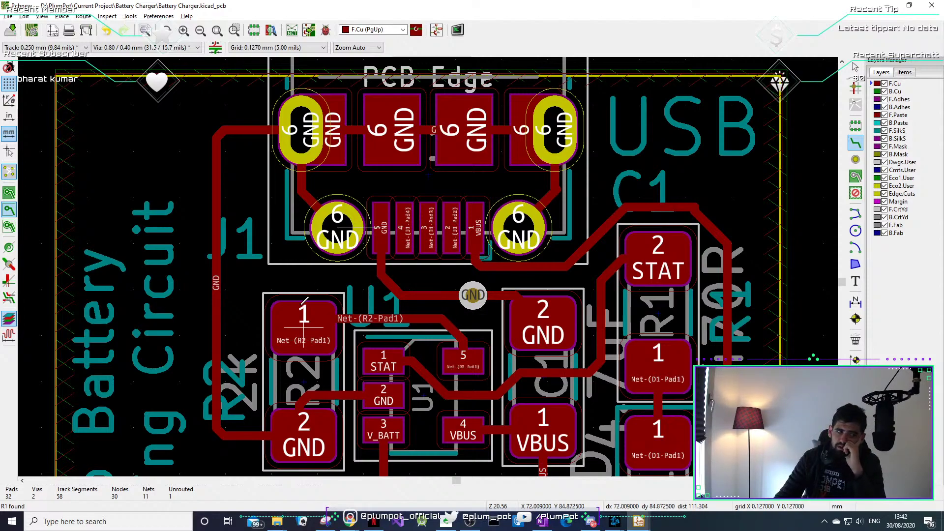
scroll(424, 242, "down", 5)
scroll(430, 262, "down", 3)
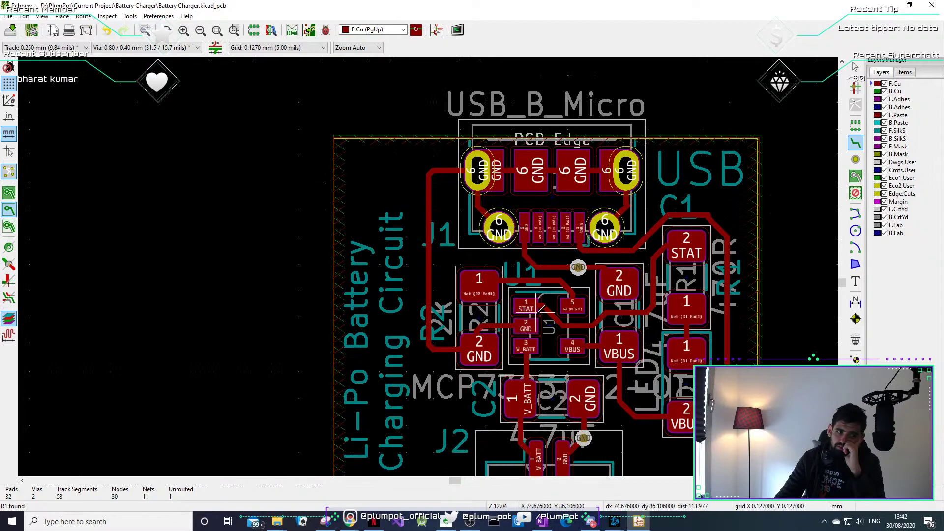
scroll(432, 262, "up", 4)
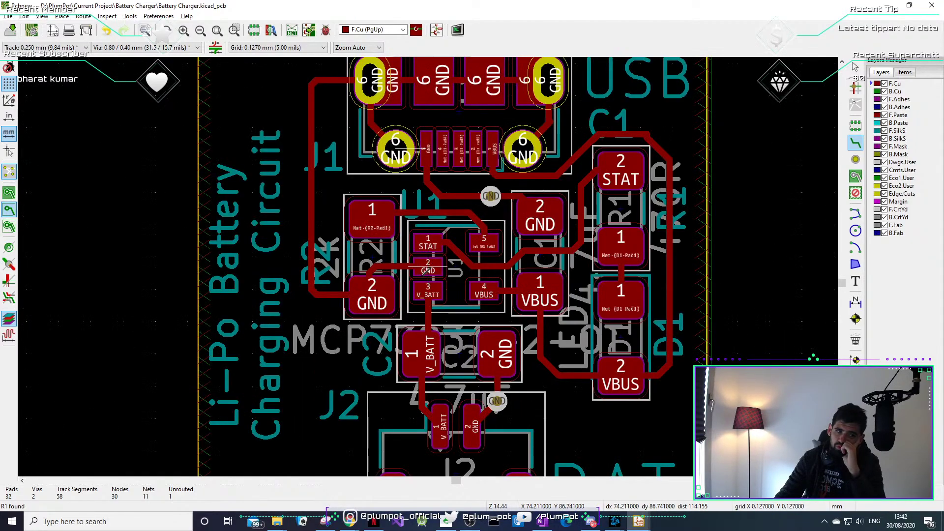
scroll(428, 270, "down", 1)
scroll(444, 288, "up", 3)
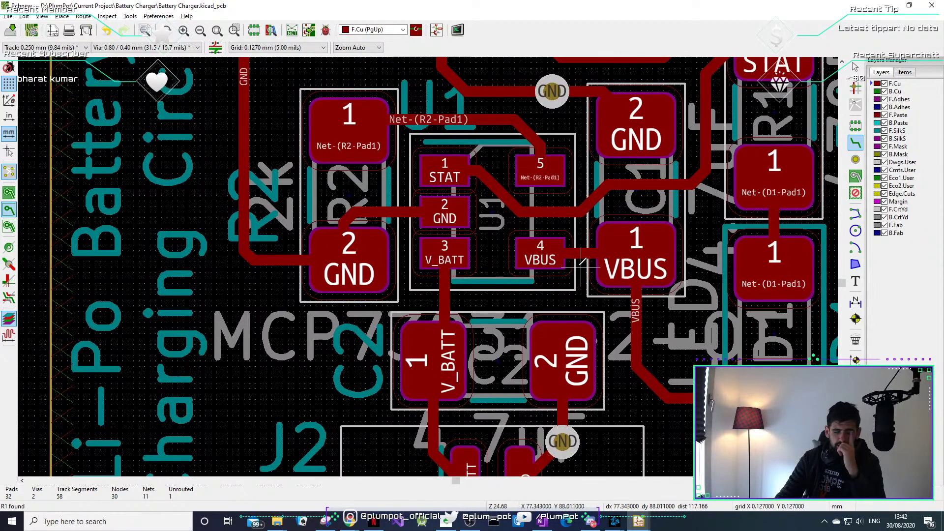
middle_click_drag(581, 267, 489, 274)
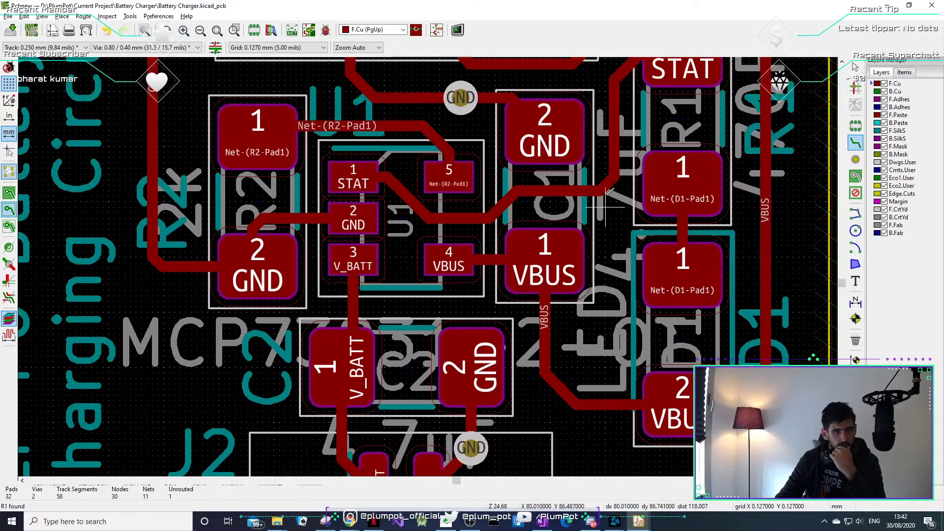
middle_click_drag(572, 169, 535, 203)
left_click(879, 92)
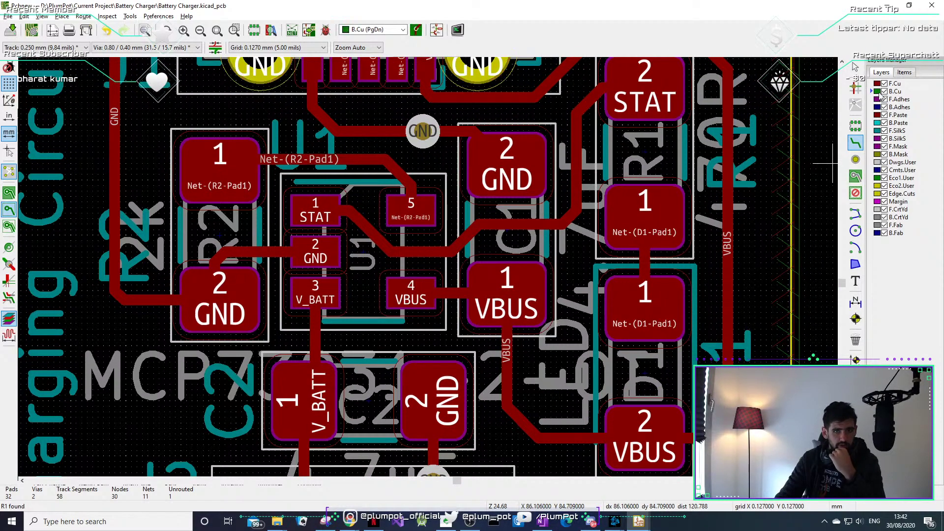
left_click(856, 143)
left_click(756, 309)
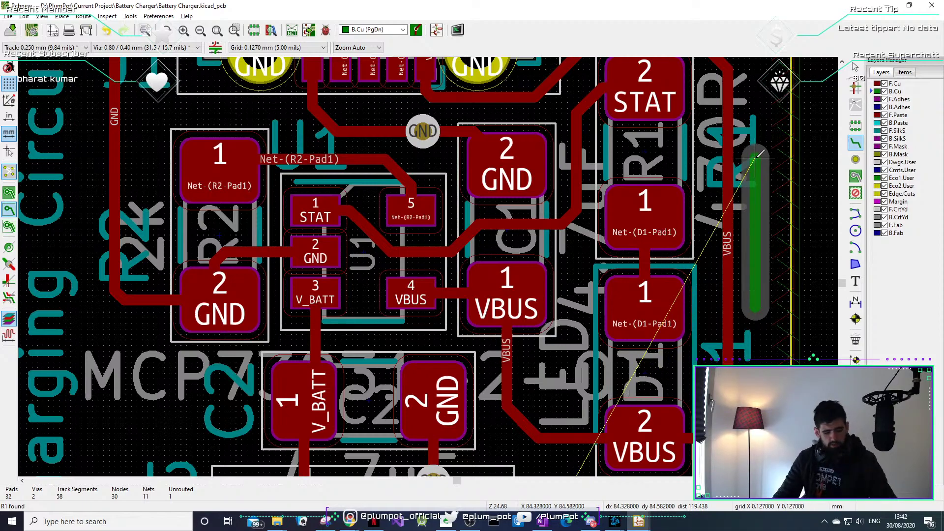
key("Escape")
scroll(644, 218, "down", 1)
key("Escape")
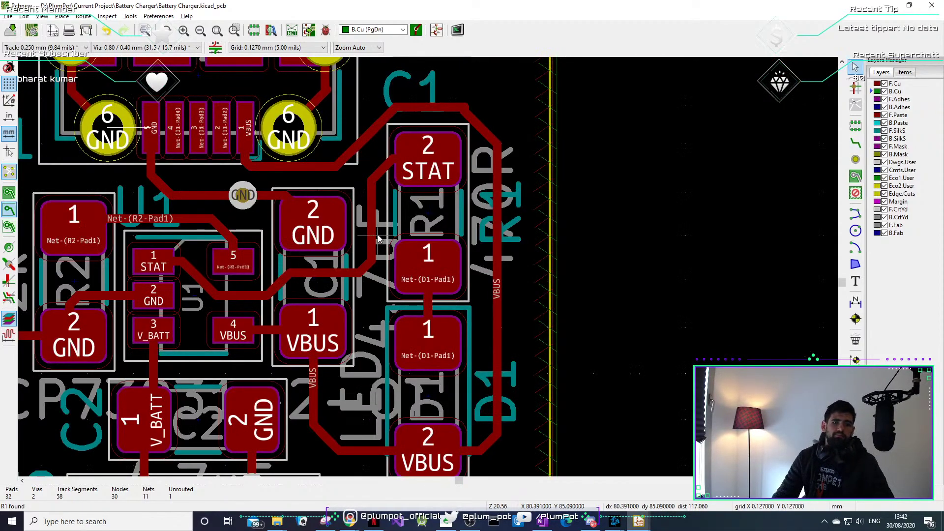
Review the tracks and pads between R2, U1, C1 and the USB connector J1.
middle_click_drag(447, 214, 673, 180)
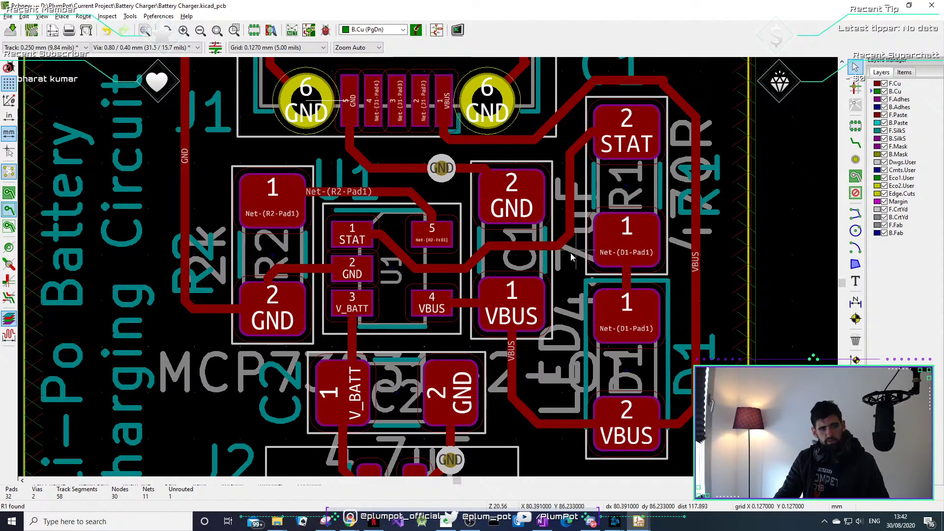
middle_click_drag(310, 320, 354, 331)
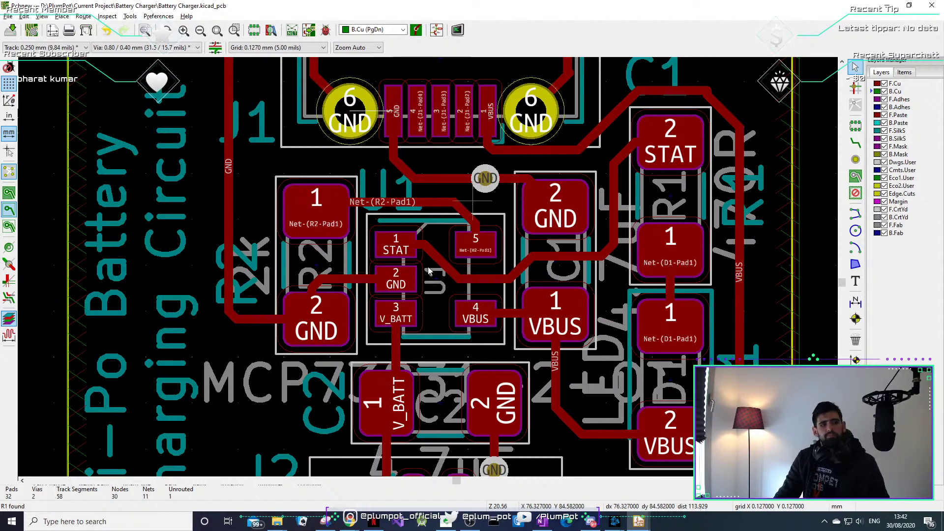
scroll(473, 200, "down", 1)
scroll(428, 268, "up", 1)
scroll(427, 269, "up", 1)
scroll(427, 270, "down", 1)
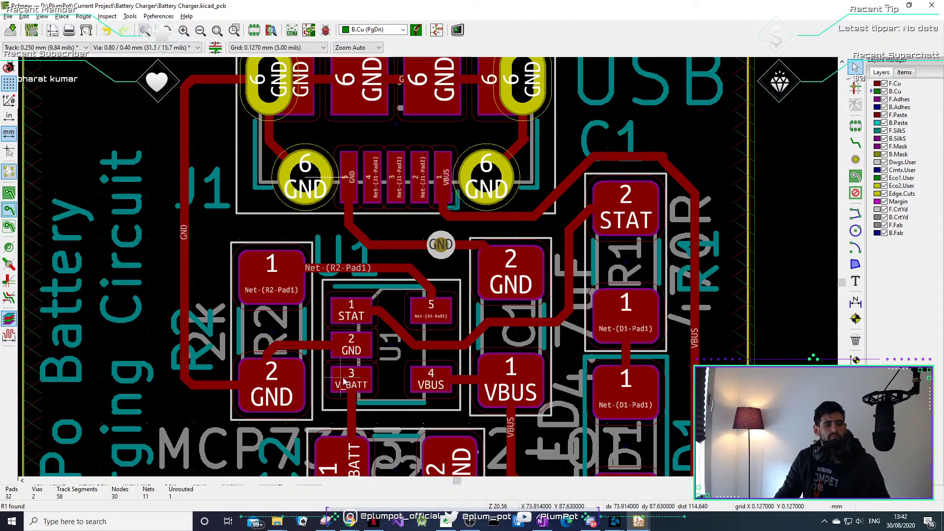
middle_click_drag(343, 378, 353, 310)
Move the R2 reference text on the silkscreen clear of the vertical GND track, closer to the resistor.
scroll(202, 311, "up", 2)
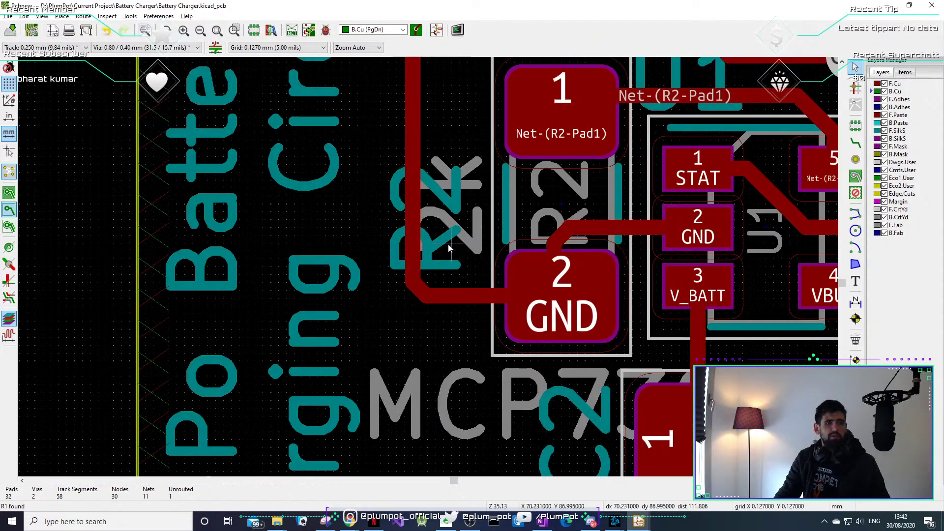
left_click(452, 249)
left_click(441, 256)
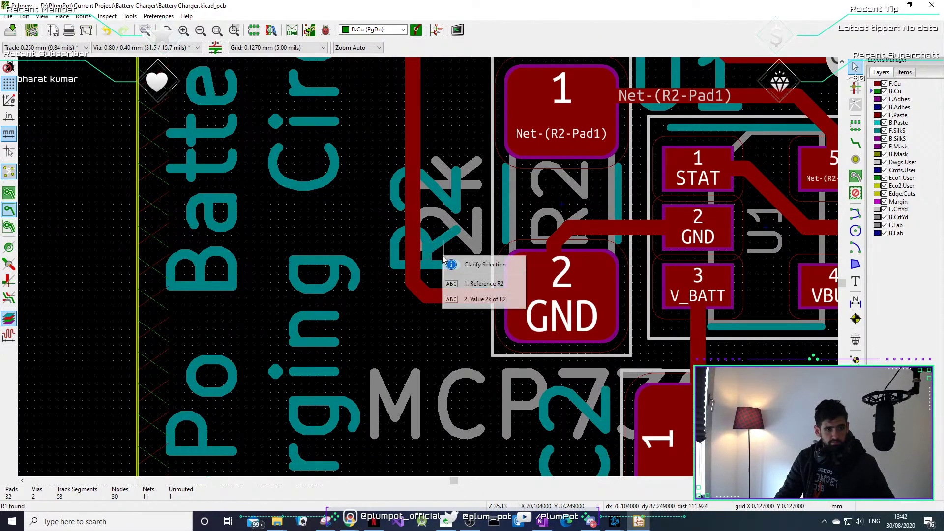
left_click(441, 237)
left_click(388, 260)
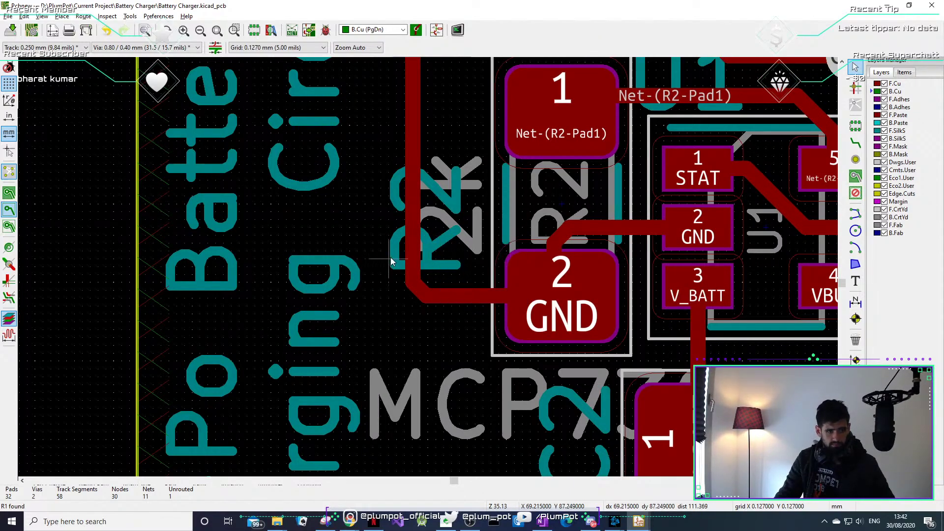
key("m")
left_click(441, 205)
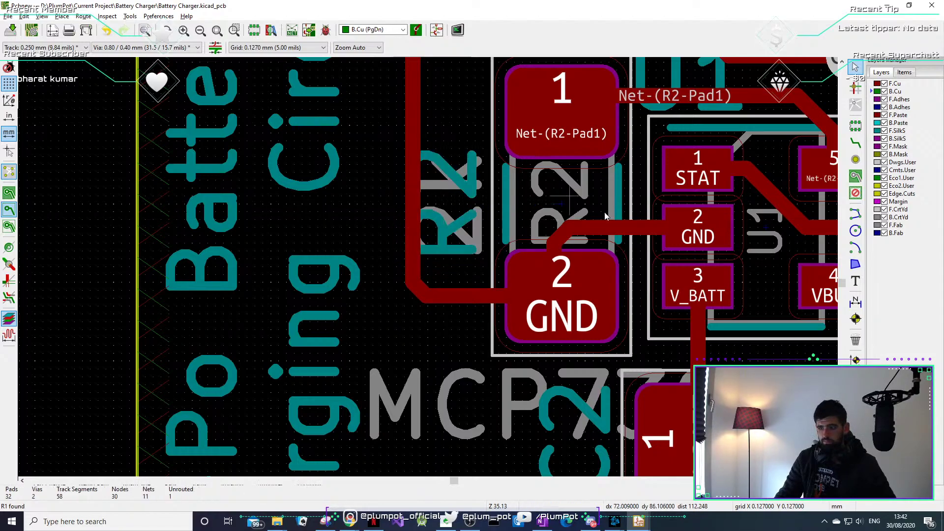
Examine the board in the 3D viewer, checking the silkscreen labels, component placement and the battery connector at the board edge.
scroll(428, 246, "down", 3)
scroll(421, 284, "down", 1)
middle_click_drag(412, 419, 417, 335)
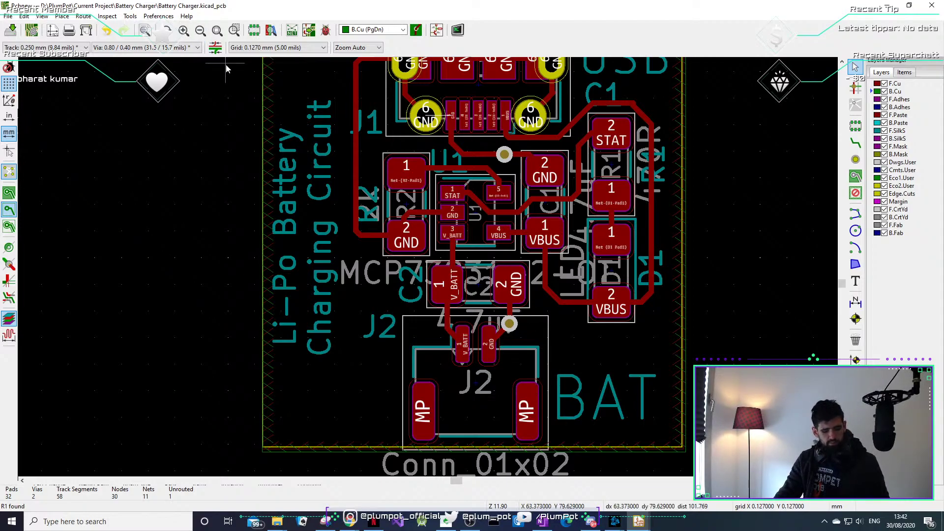
key("alt+3")
left_click_drag(452, 418, 576, 380)
scroll(576, 379, "up", 4)
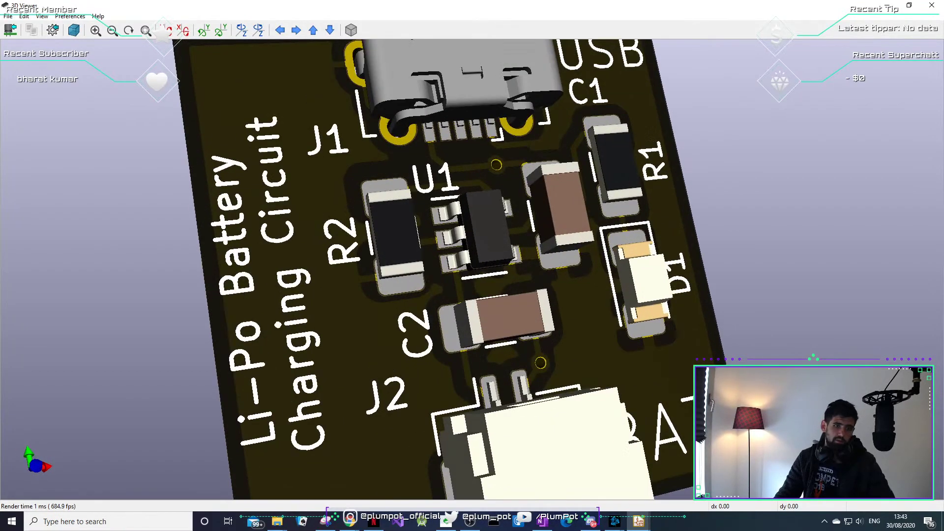
scroll(584, 299, "down", 4)
scroll(584, 300, "up", 5)
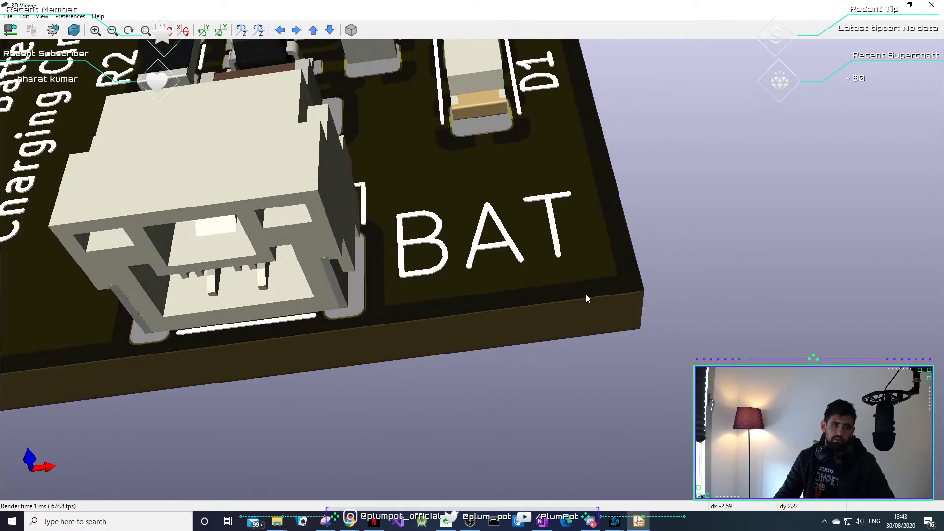
left_click_drag(586, 298, 602, 355)
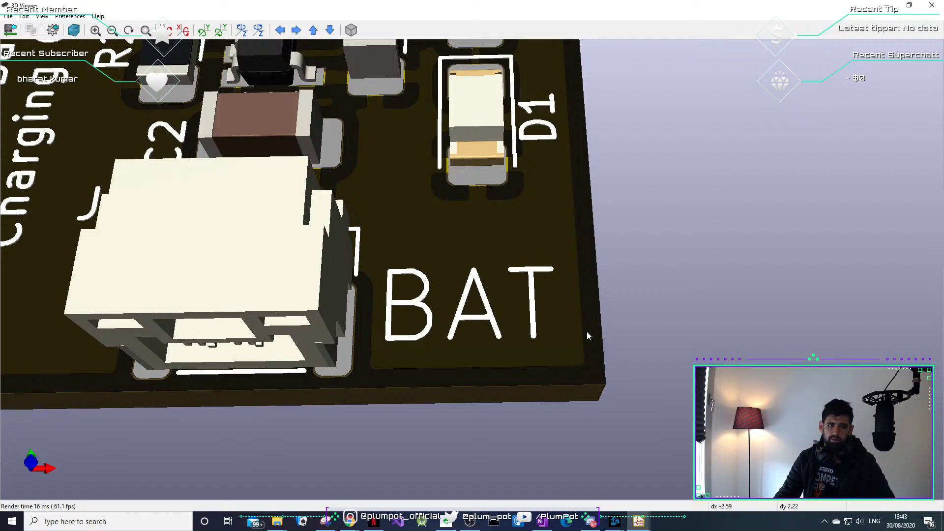
left_click_drag(585, 329, 546, 332)
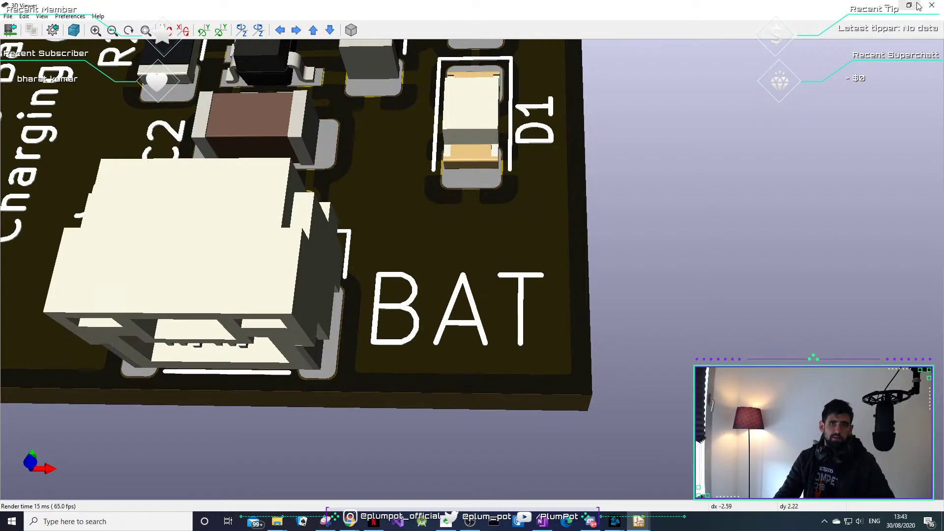
Return to the PCB layout and inspect the line properties of the Edge.Cuts board edge beside D1.
key("alt+Tab")
scroll(428, 270, "up", 5)
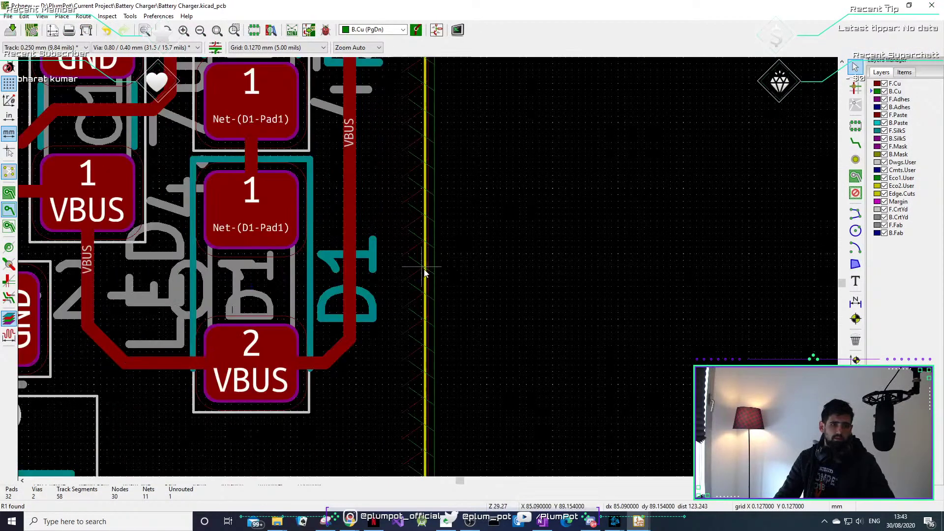
double_click(425, 272)
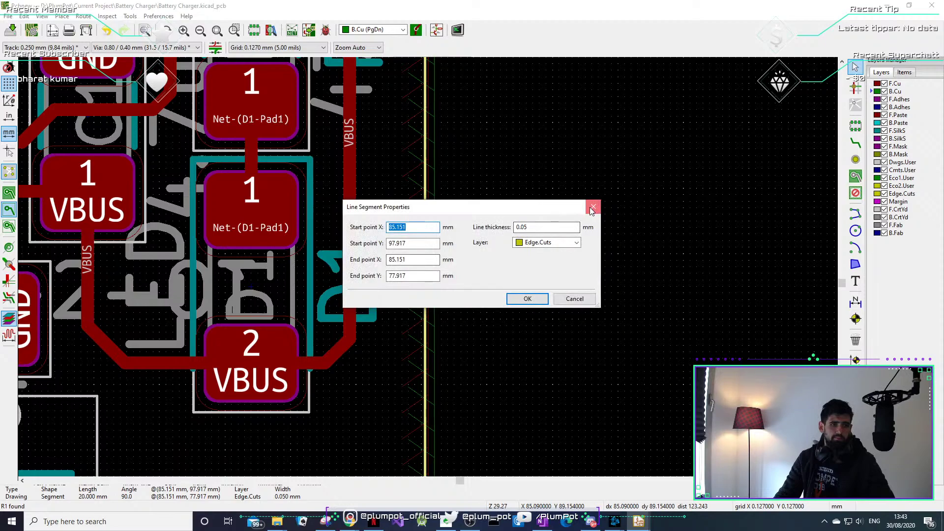
left_click(592, 209)
left_click(125, 17)
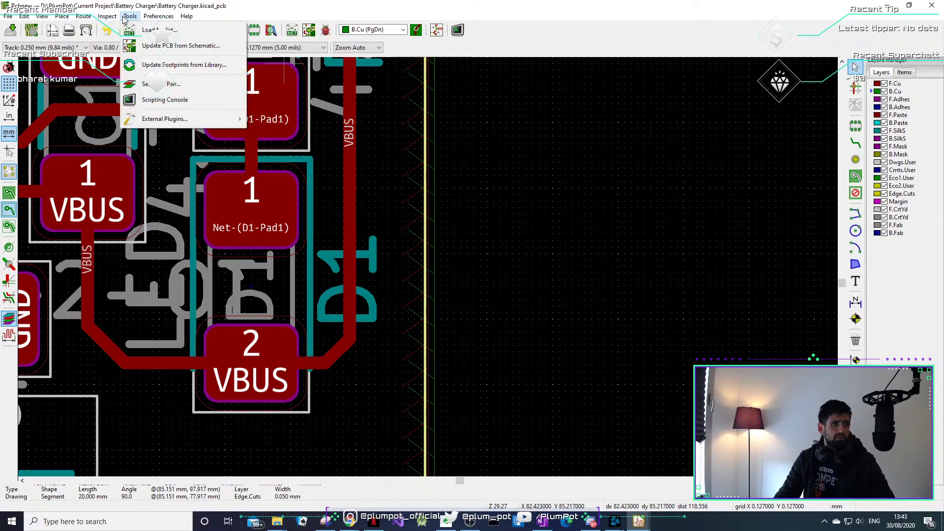
left_click(126, 66)
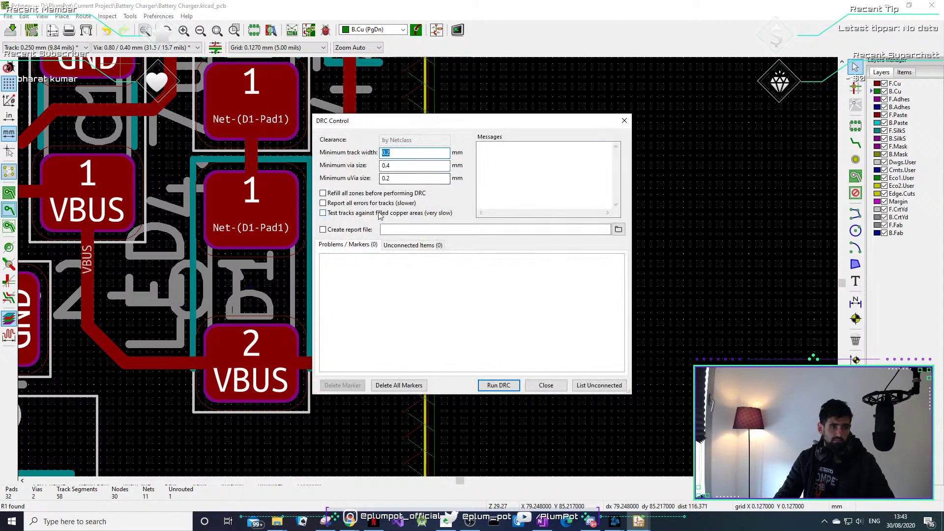
left_click(624, 120)
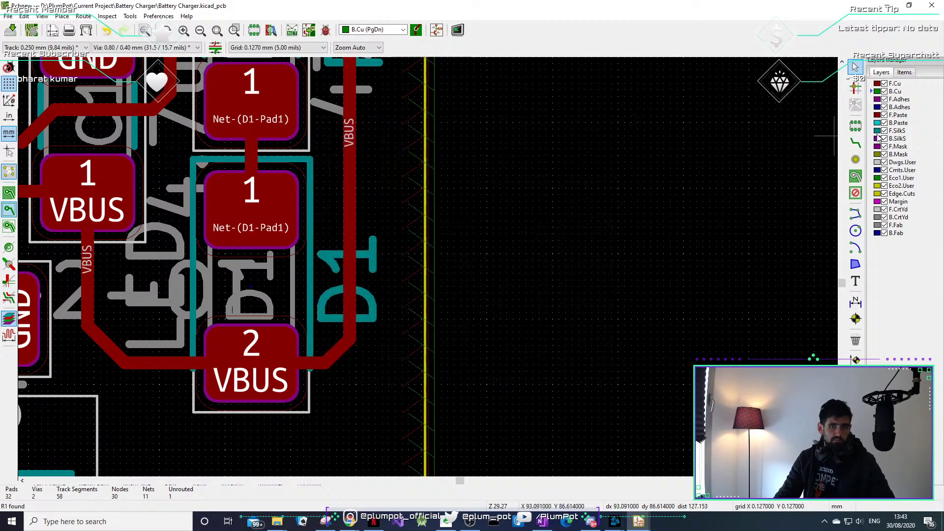
Inspect the clearance setting of the VBUS copper zone on F.Cu, leaving its properties unchanged, and deselect the zone.
double_click(432, 245)
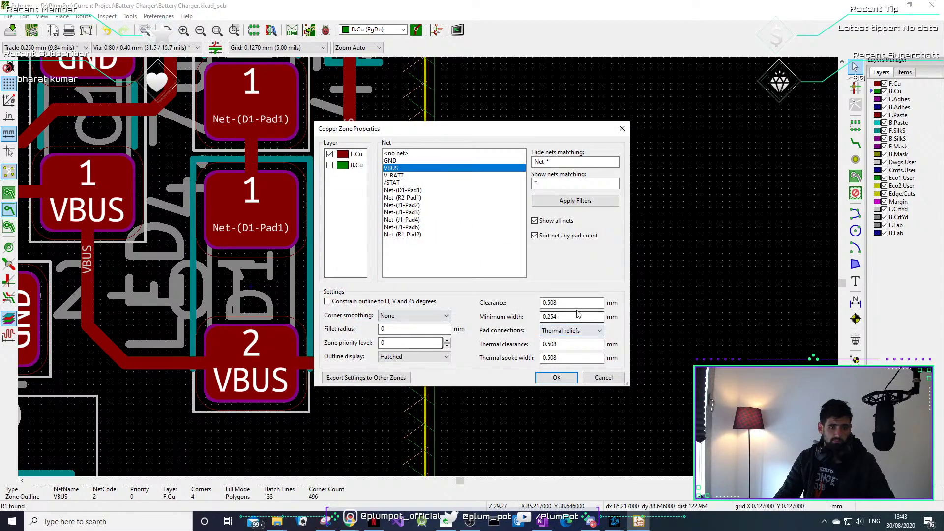
left_click_drag(573, 303, 535, 307)
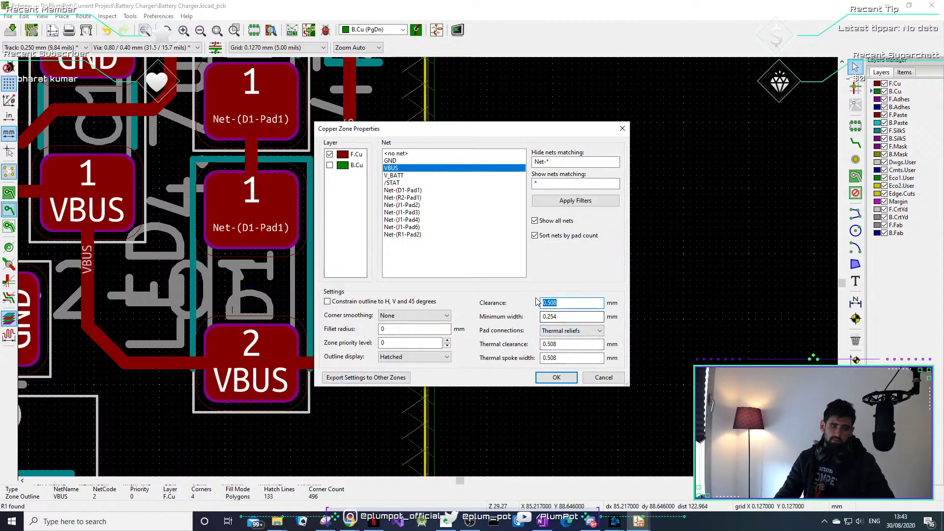
left_click(604, 378)
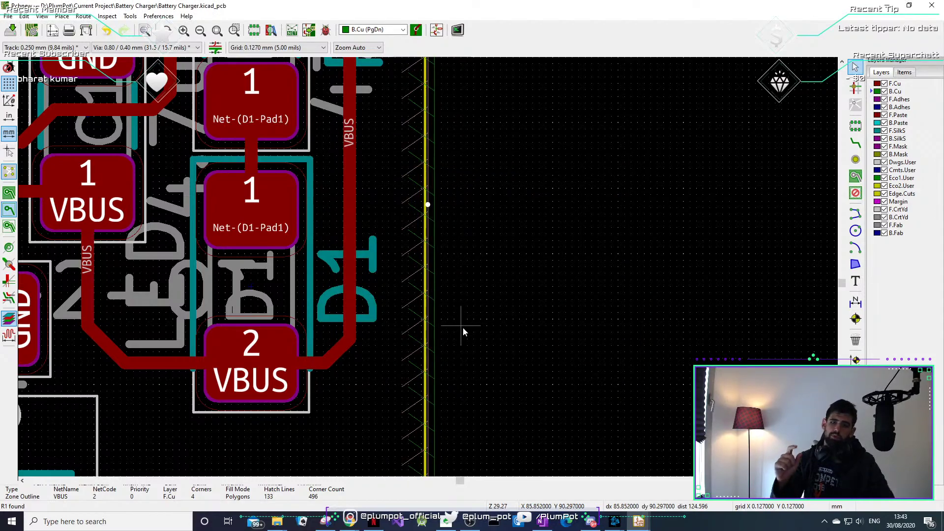
scroll(463, 329, "down", 4)
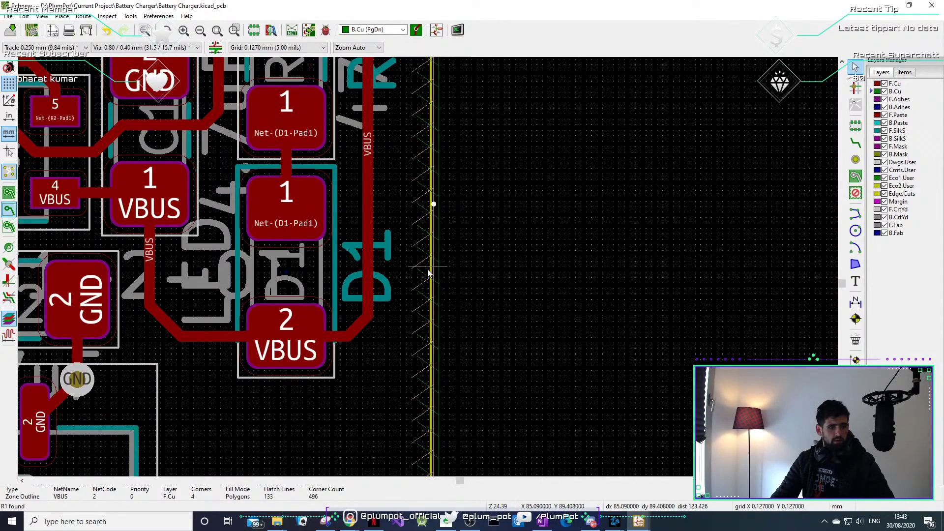
middle_click_drag(606, 279, 617, 249)
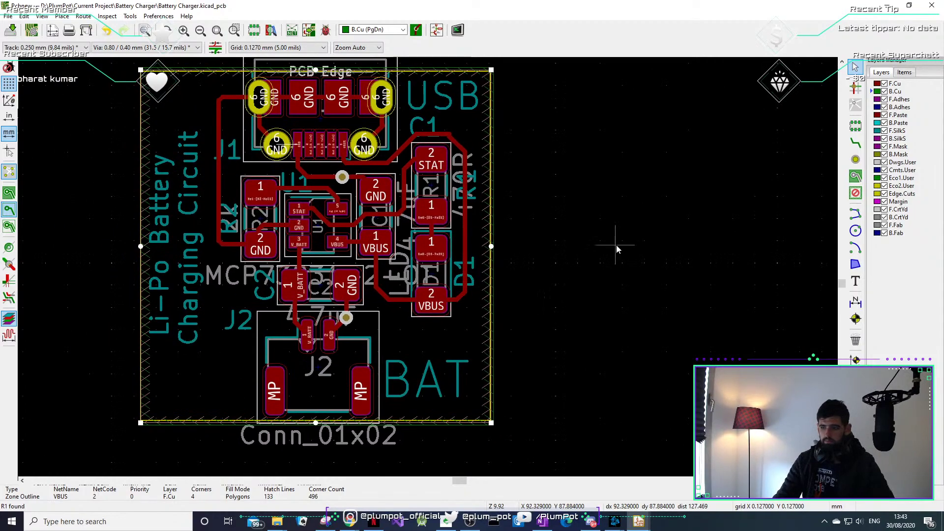
left_click(124, 201)
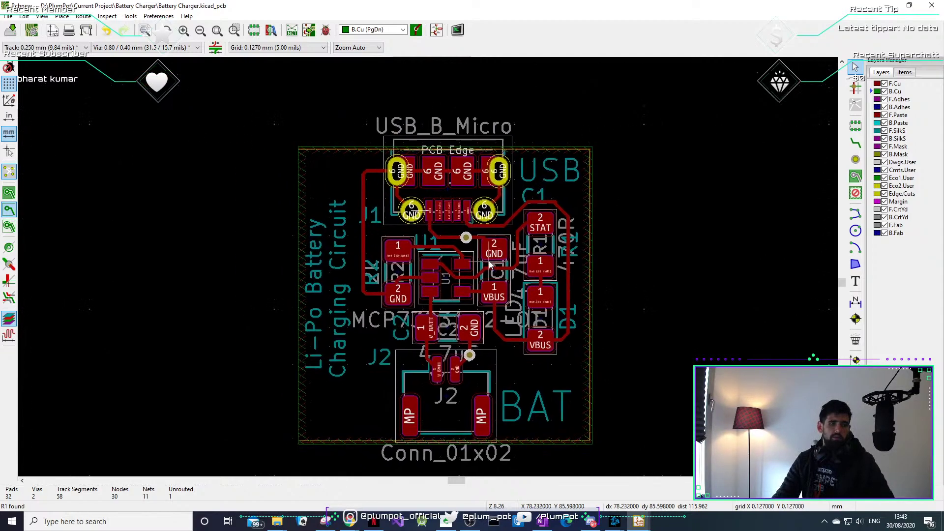
Switch to the schematic in Eeschema and review the MCP73831 charging circuit with its input and output blocks.
scroll(360, 244, "down", 1)
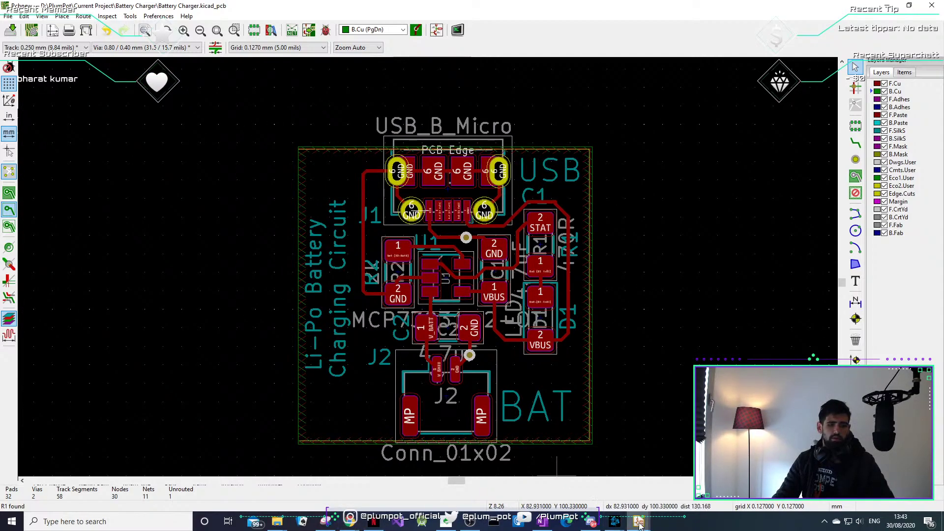
mouse_move(614, 521)
left_click(639, 465)
scroll(638, 420, "down", 6)
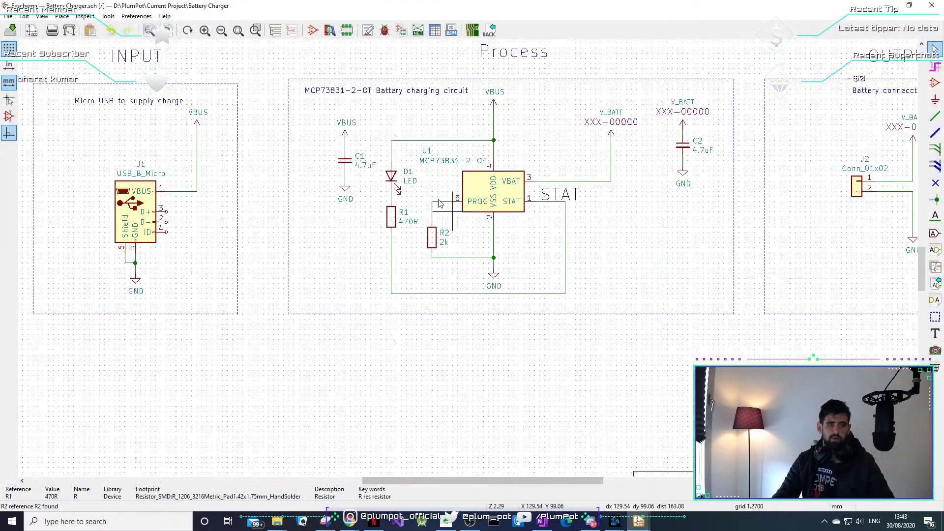
scroll(423, 270, "up", 3)
scroll(422, 271, "down", 4)
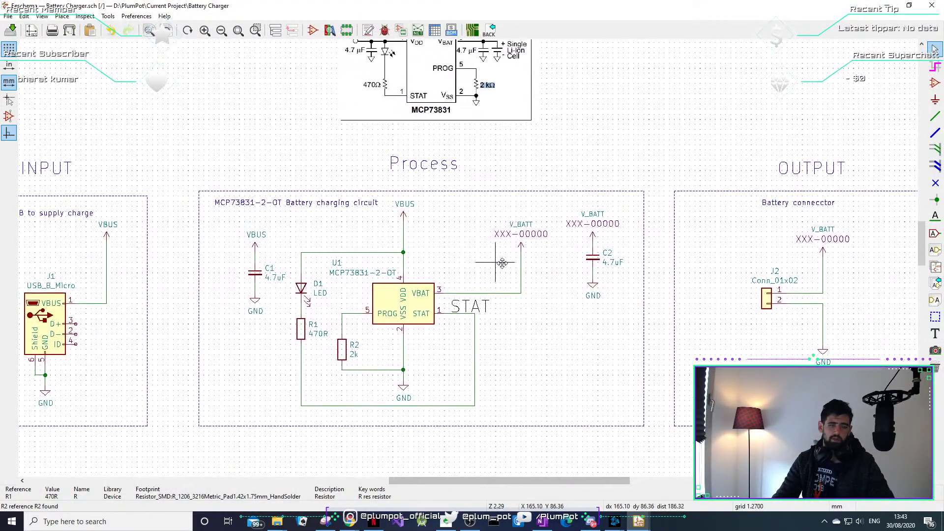
scroll(439, 242, "up", 1)
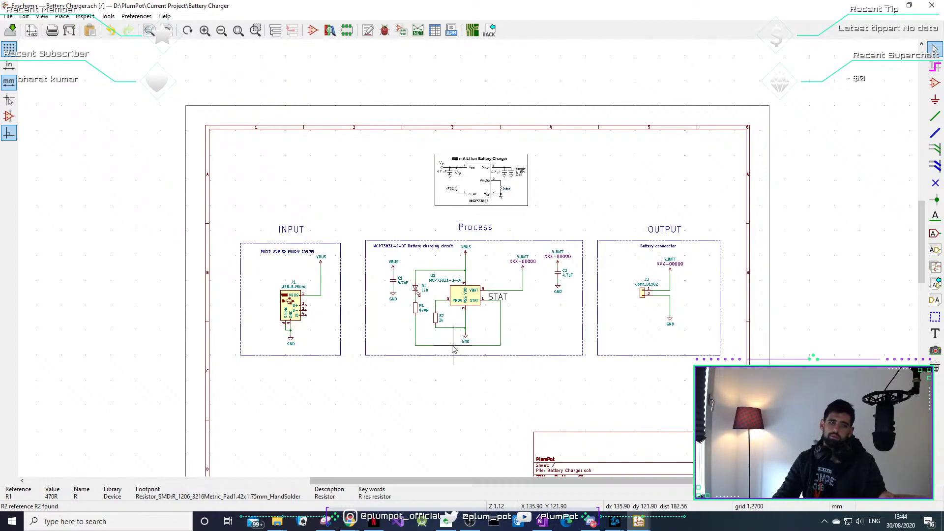
Return to the PCB layout and run the design rules check, refilling the out-of-date copper zones.
mouse_move(637, 525)
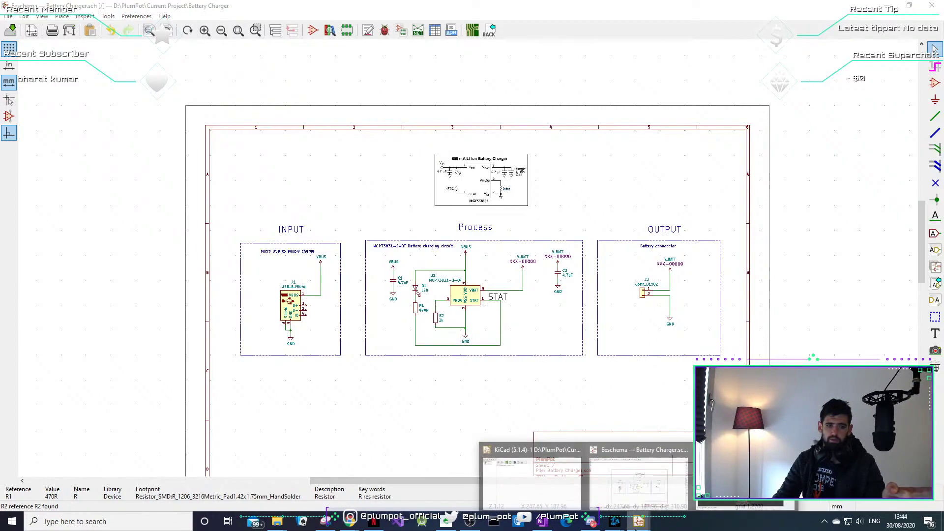
left_click(742, 482)
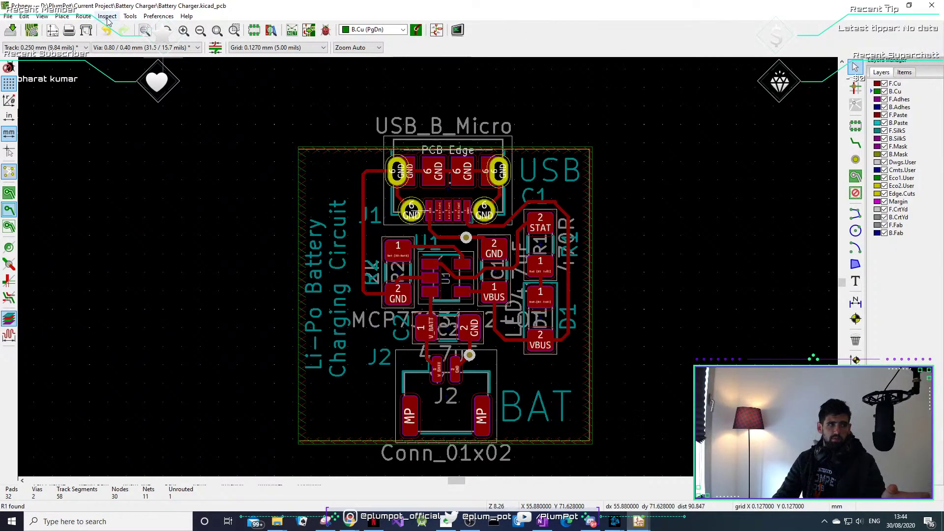
left_click(130, 17)
mouse_move(110, 16)
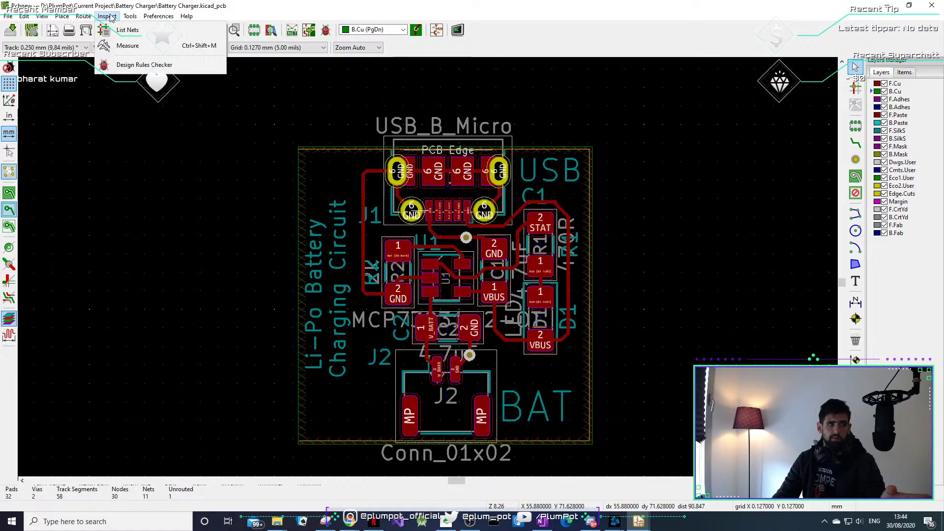
left_click(133, 65)
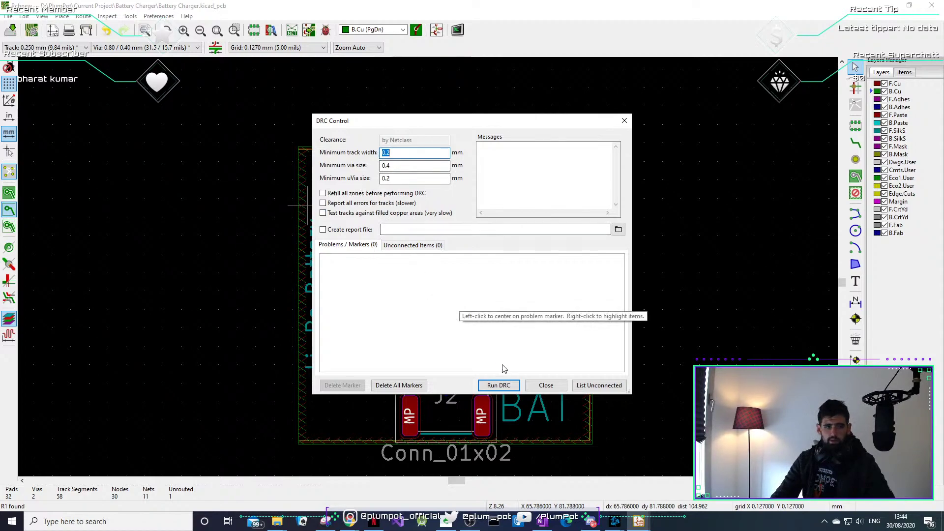
left_click(498, 386)
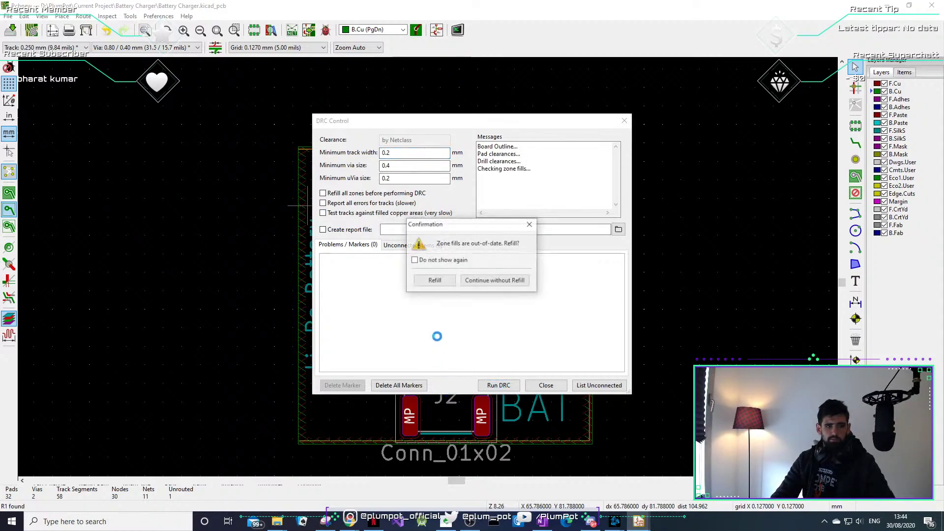
left_click(436, 281)
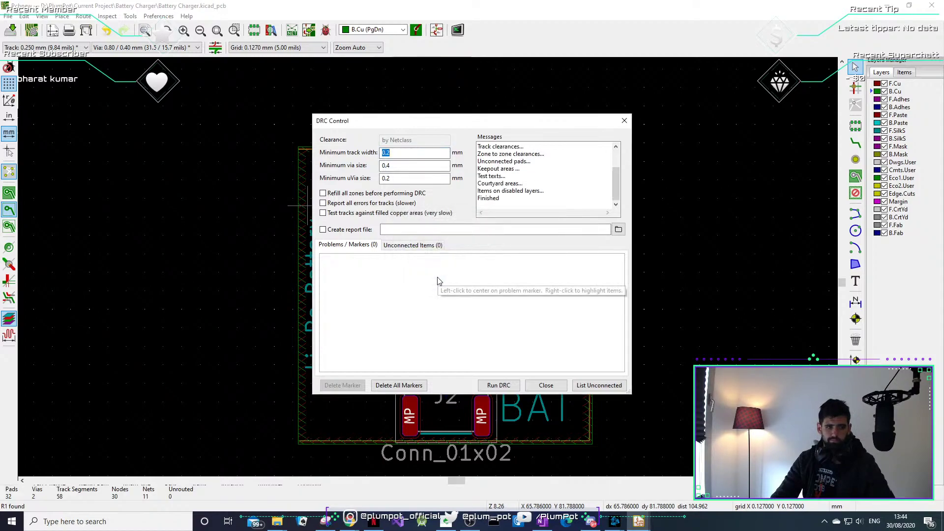
Check the DRC results for problem markers and unconnected items, and close the DRC dialog.
left_click(424, 246)
left_click(369, 244)
left_click(404, 247)
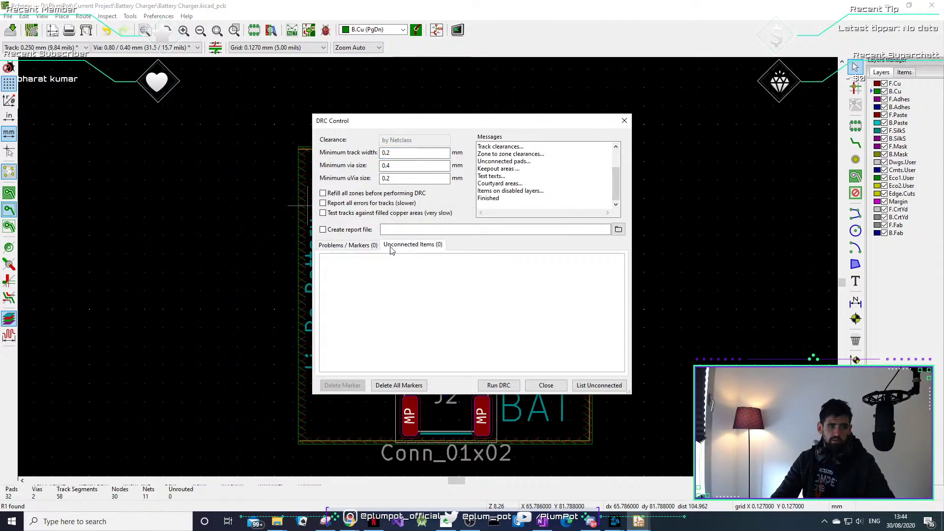
left_click(369, 248)
left_click(394, 247)
left_click(377, 246)
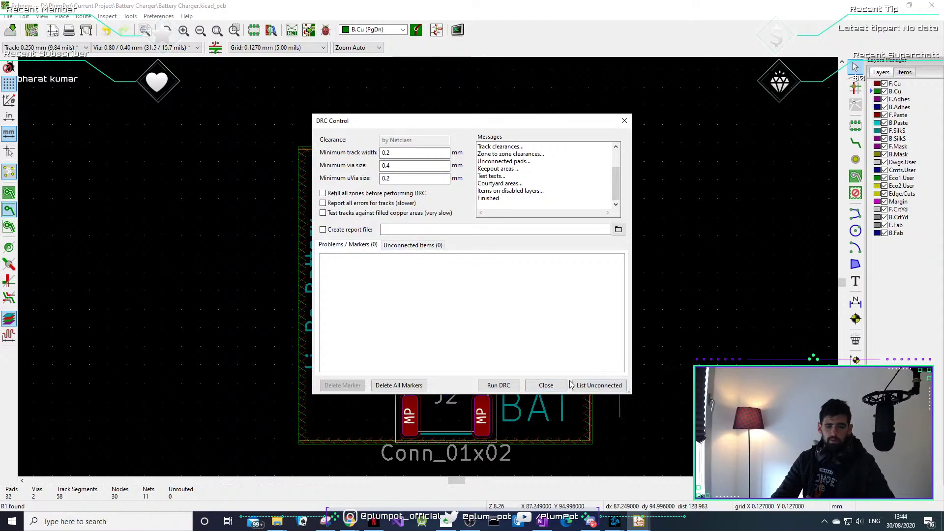
left_click(544, 386)
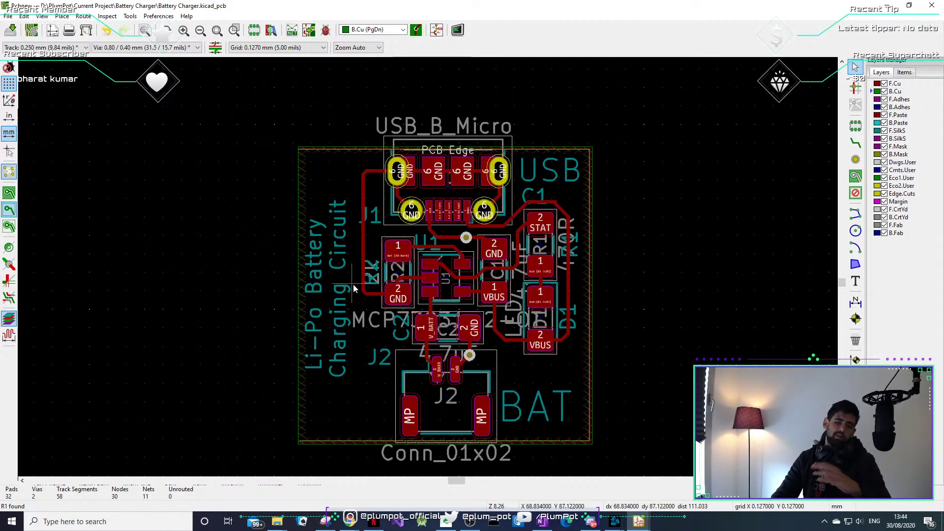
Glance at the schematic, return to the PCB layout and examine the board from several angles in the 3D viewer.
mouse_move(638, 521)
left_click(612, 472)
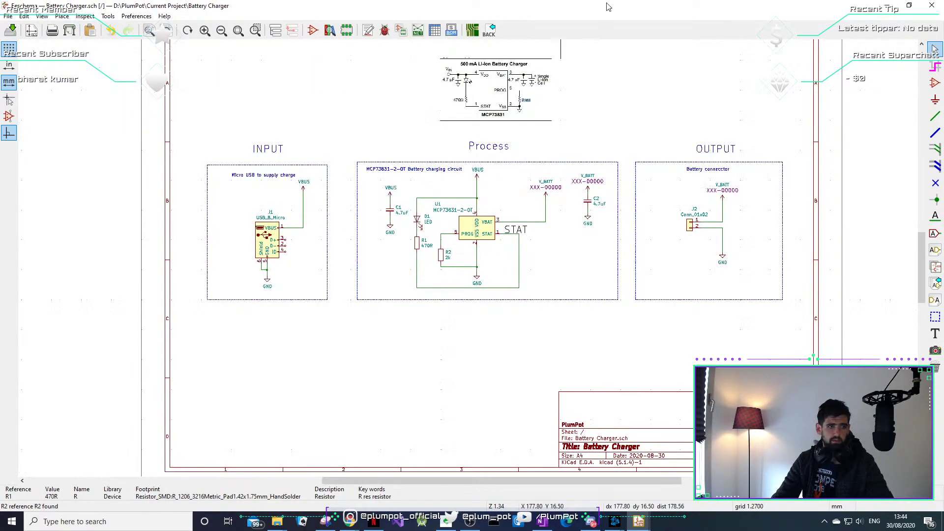
left_click(885, 6)
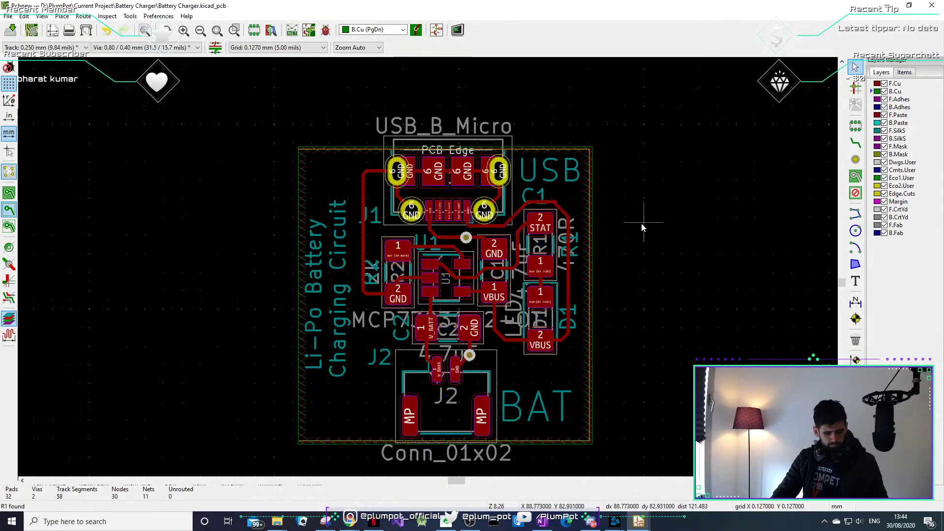
key("alt+3")
left_click_drag(445, 336, 678, 260)
left_click_drag(377, 256, 365, 290)
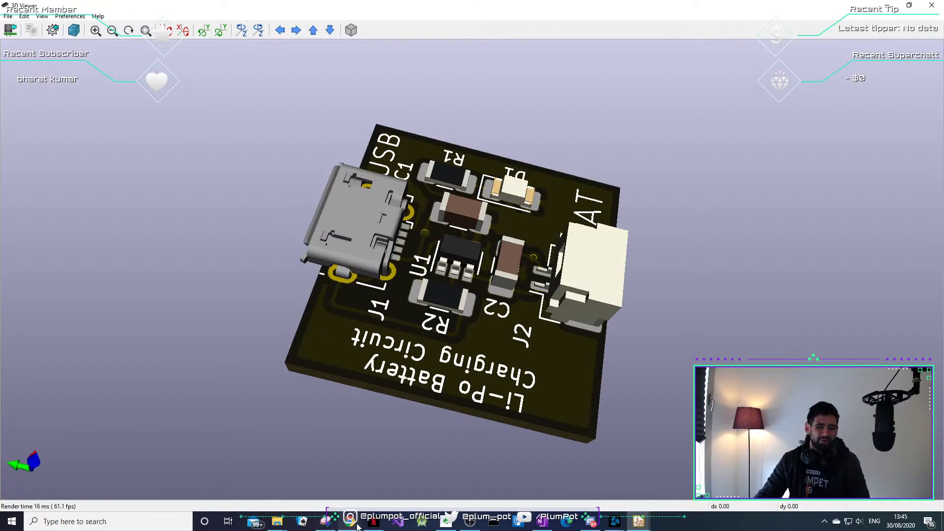
Switch to the schematic and compare the 500 mA Li-Ion reference circuit with the wiring around U1.
mouse_move(342, 523)
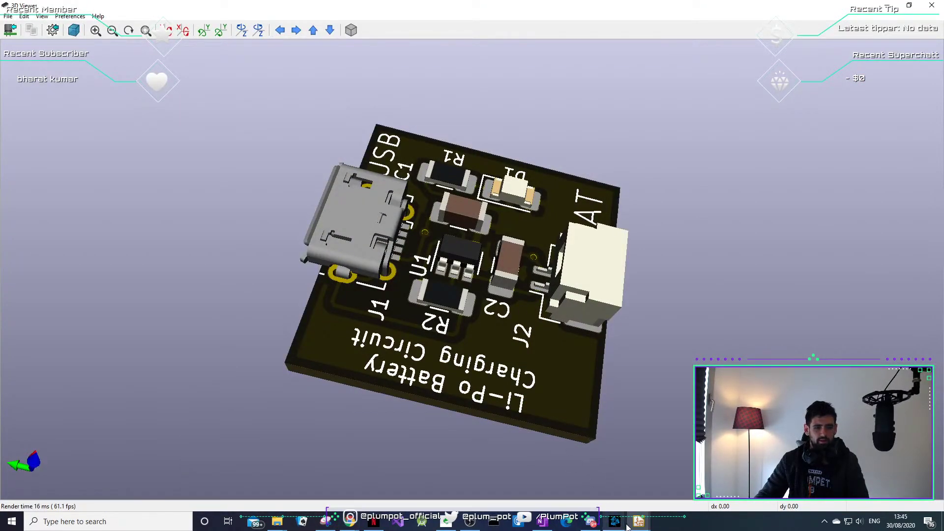
mouse_move(639, 521)
left_click(607, 466)
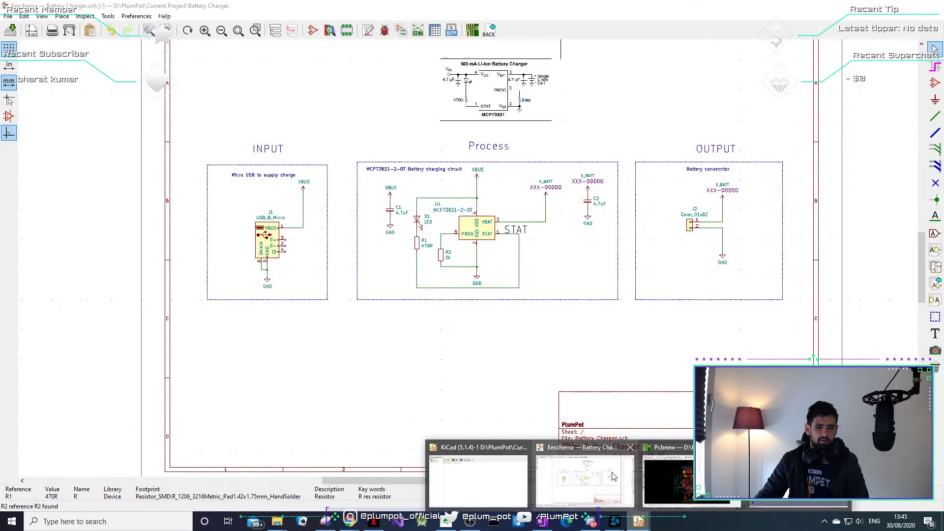
scroll(445, 222, "up", 3)
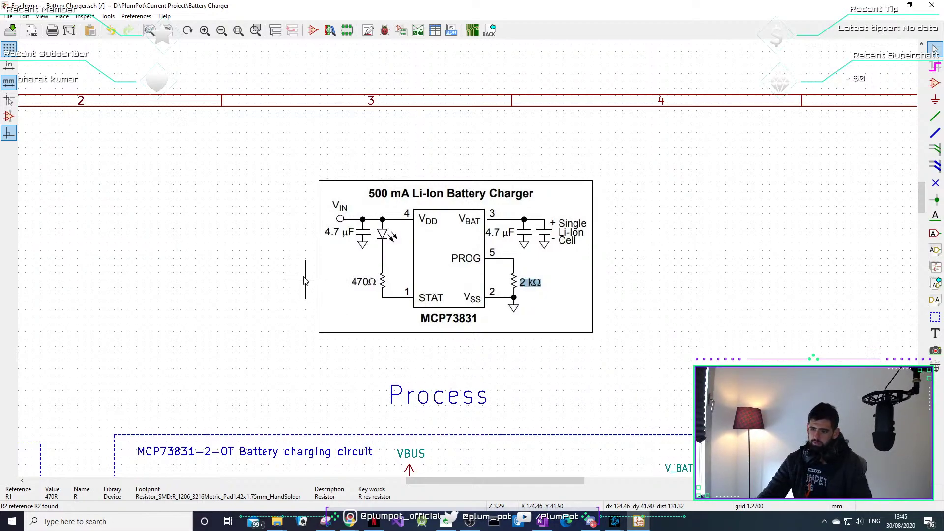
scroll(285, 225, "down", 3)
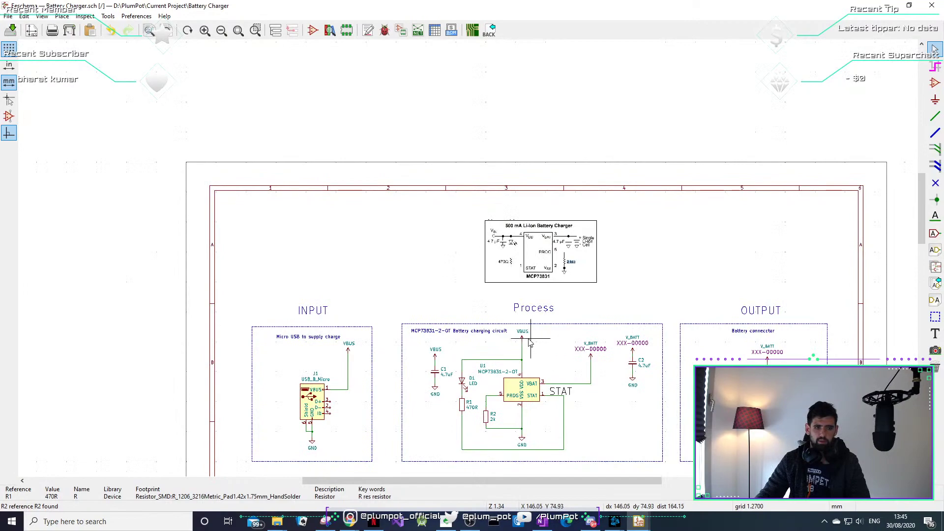
scroll(521, 354, "down", 2)
scroll(470, 262, "up", 5)
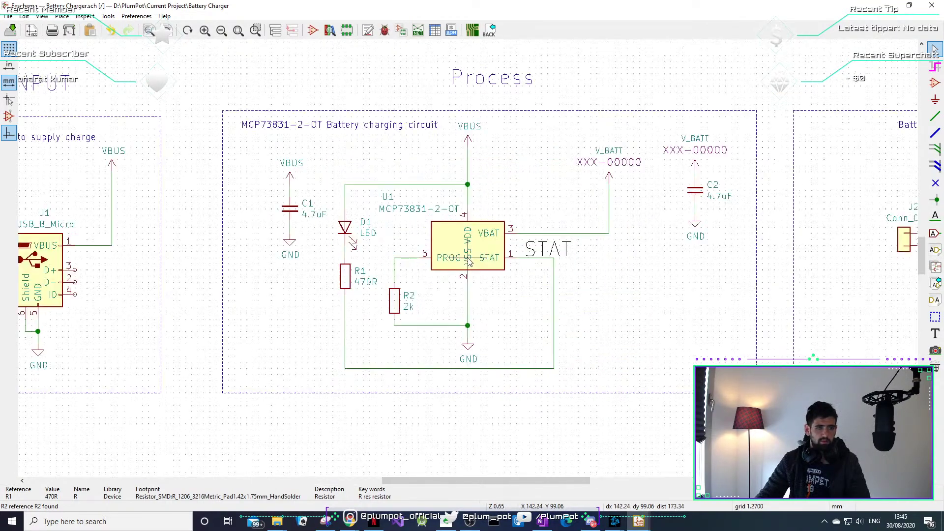
scroll(469, 262, "up", 1)
scroll(467, 261, "down", 3)
scroll(466, 255, "up", 2)
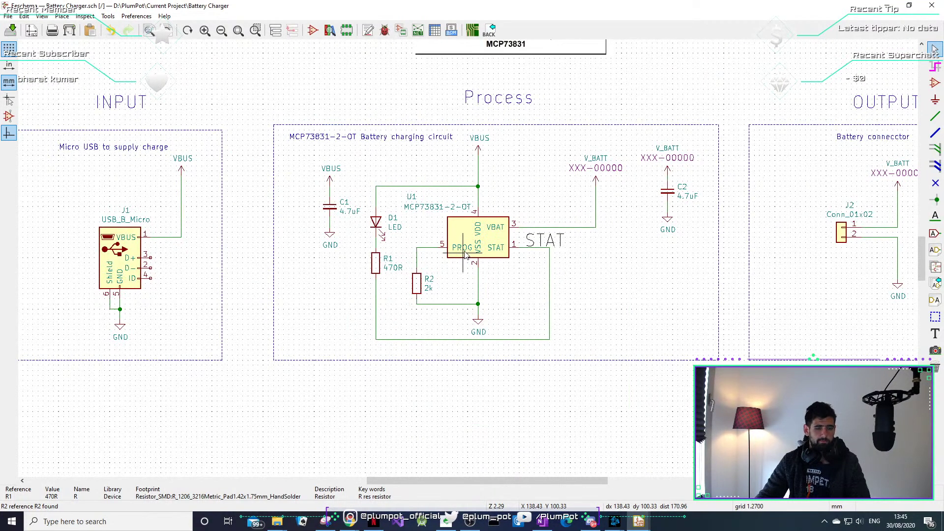
Switch to the PCB layout and inspect the tracks and pads around U1, the passives and both connectors.
left_click(638, 522)
left_click(668, 475)
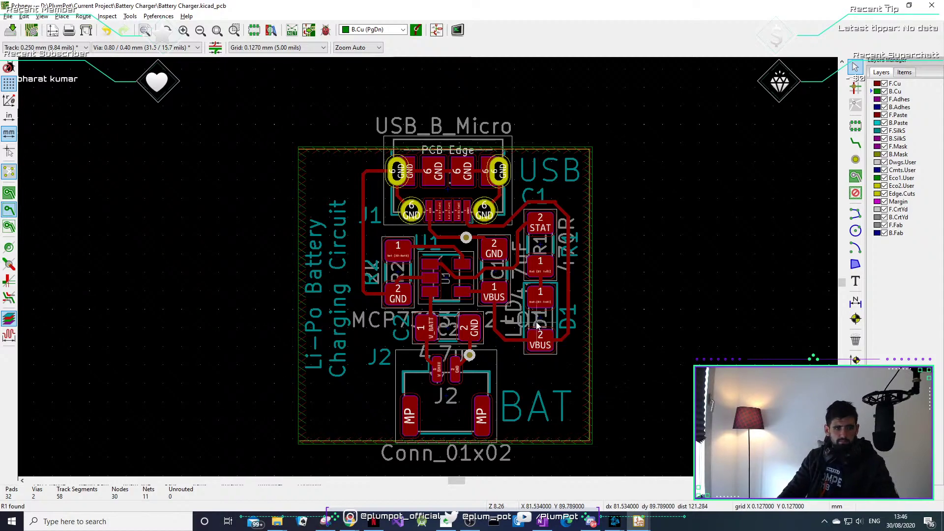
middle_click_drag(562, 351, 587, 347)
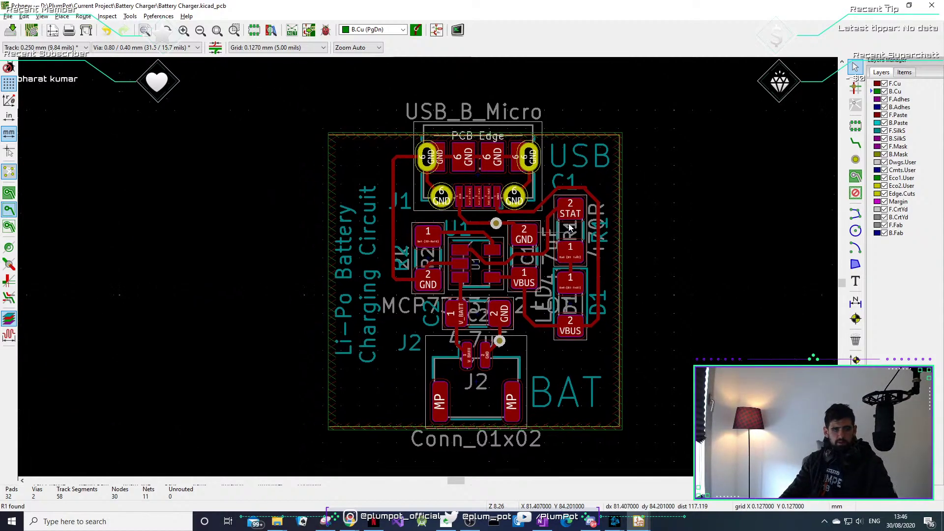
middle_click_drag(360, 275, 203, 225)
scroll(297, 219, "up", 6)
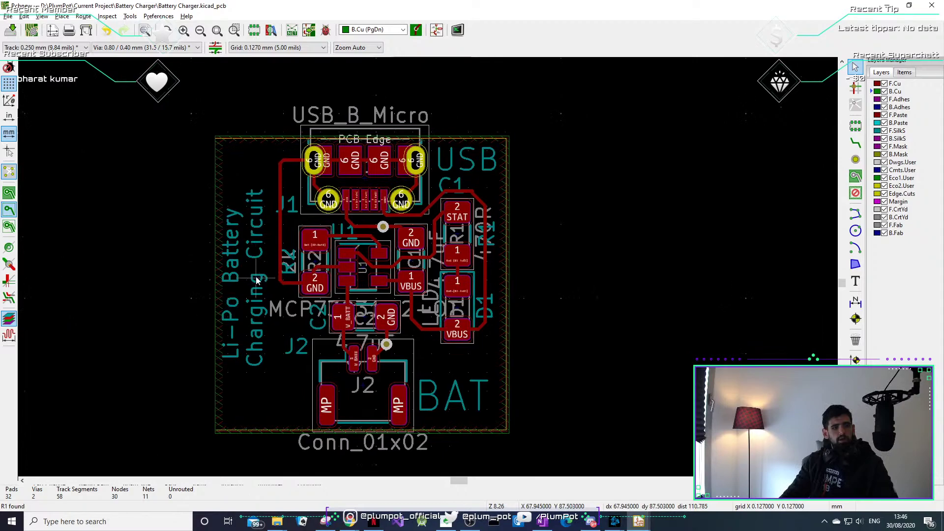
scroll(482, 293, "down", 4)
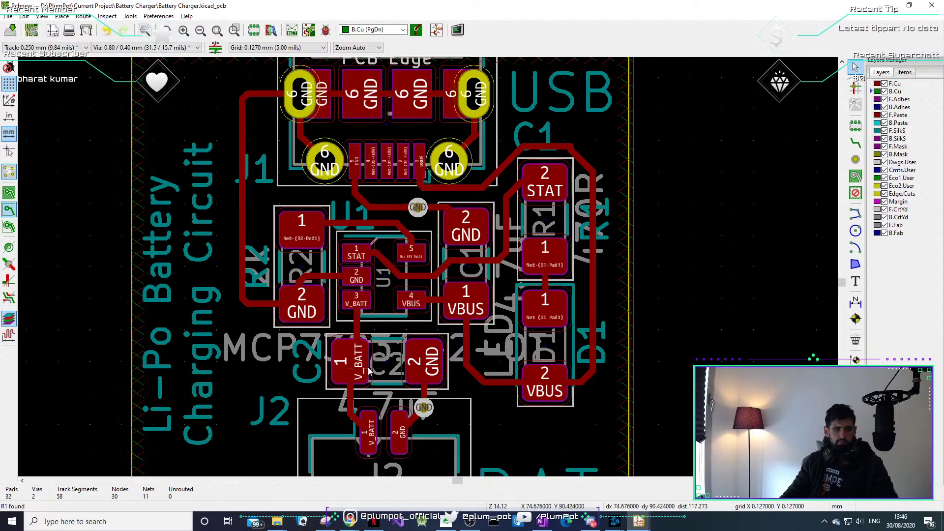
scroll(454, 299, "down", 2)
scroll(483, 303, "down", 1)
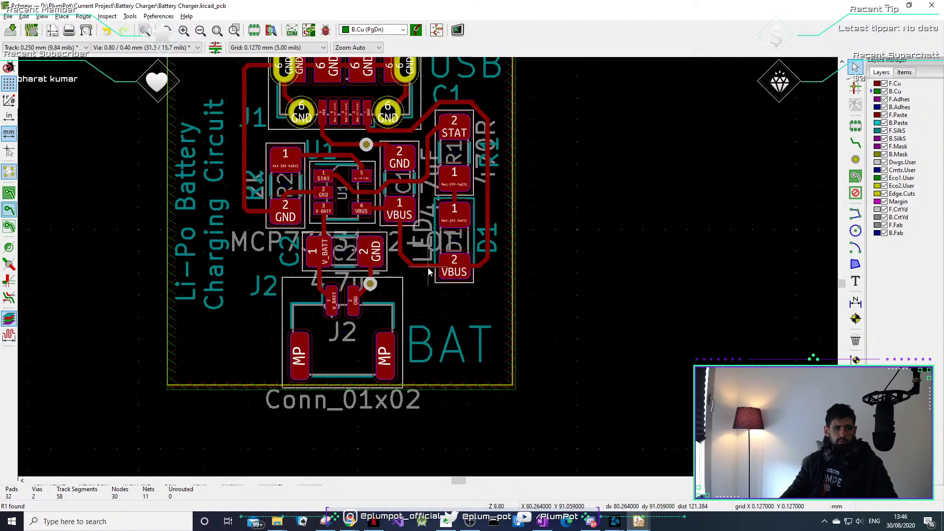
Check the placement of the component reference labels on the board's top side in the 3D viewer, and close it.
key("alt+3")
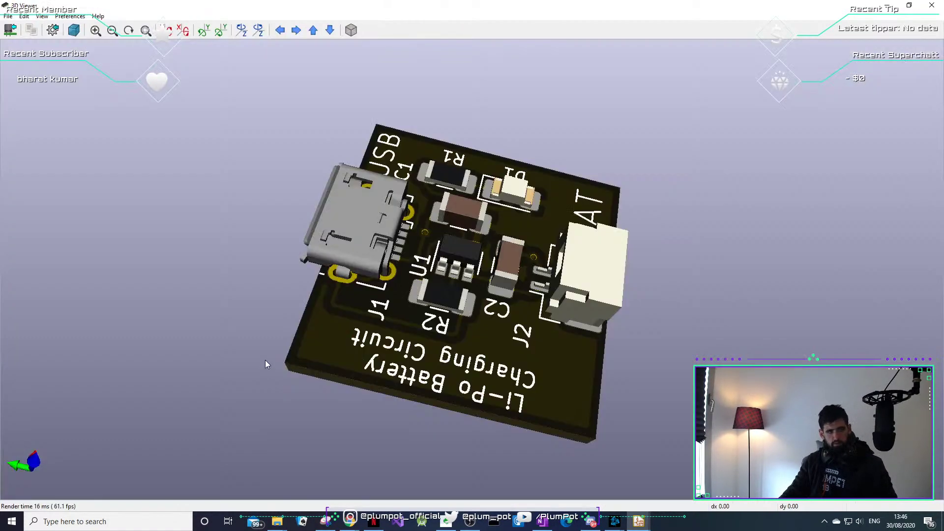
left_click_drag(265, 362, 713, 286)
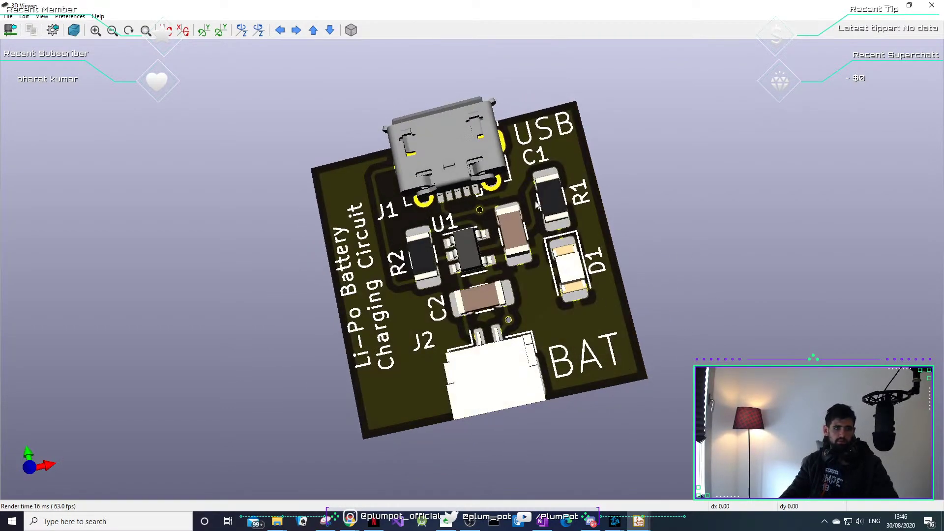
left_click_drag(547, 121, 549, 216)
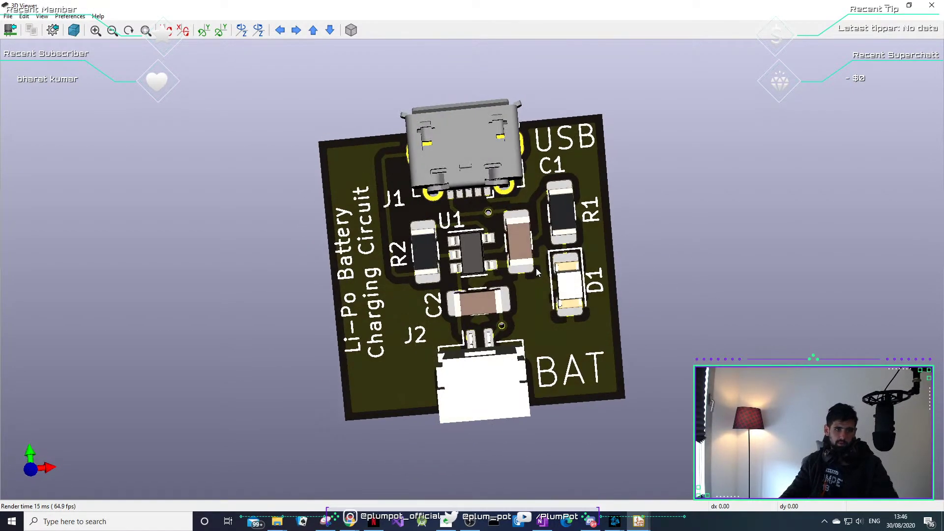
scroll(538, 276, "up", 2)
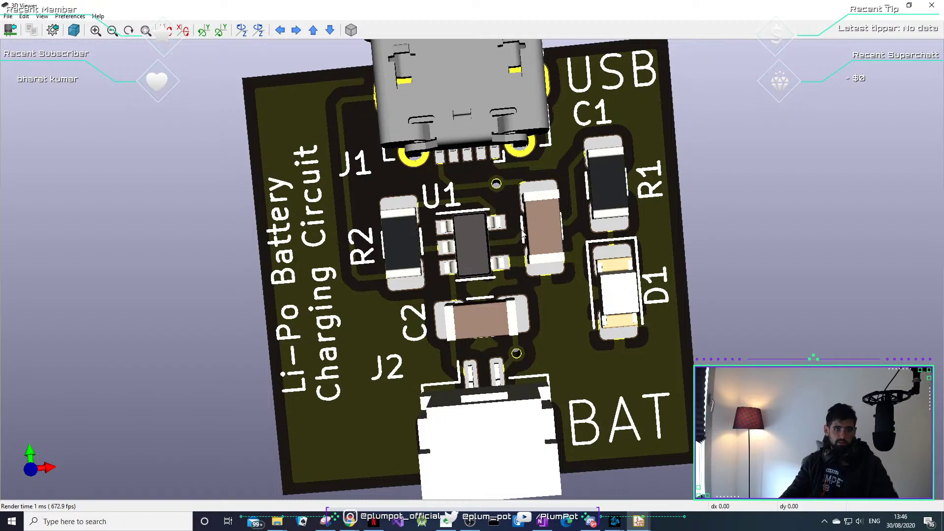
left_click(930, 6)
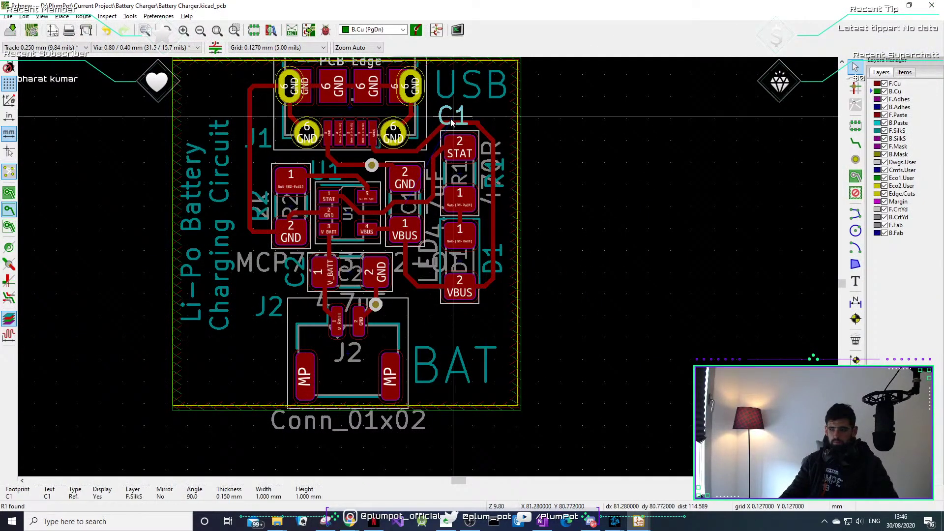
Move the C1 silkscreen reference to just below capacitor C1, and nudge the J2 reference slightly downward.
left_click_drag(451, 122, 413, 270)
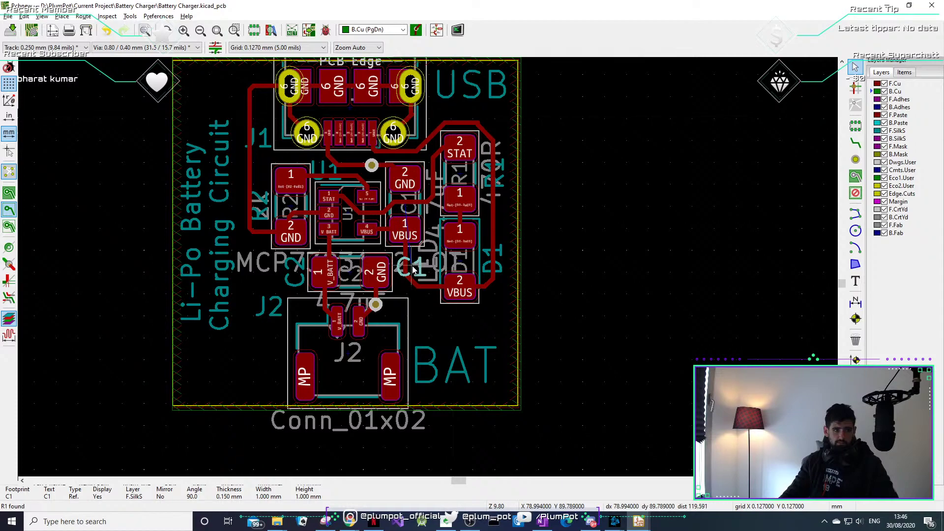
left_click(600, 274)
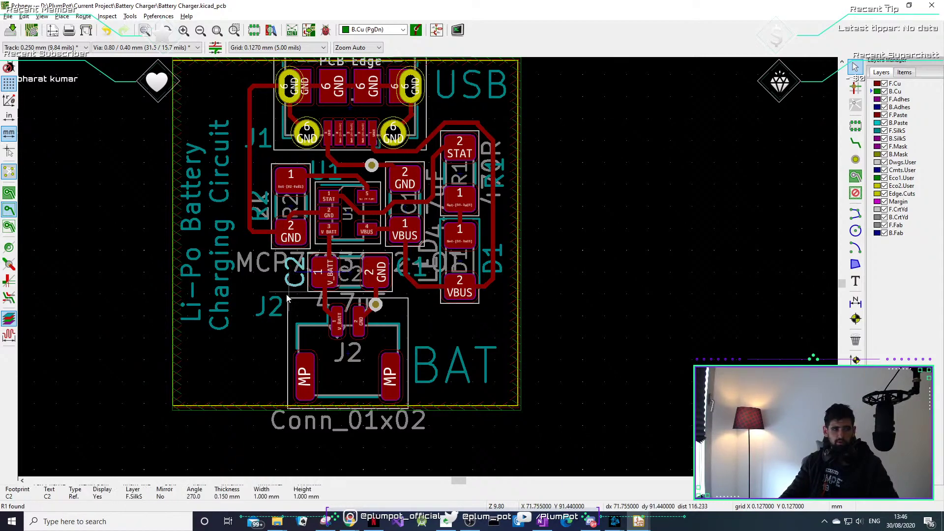
left_click_drag(269, 307, 270, 309)
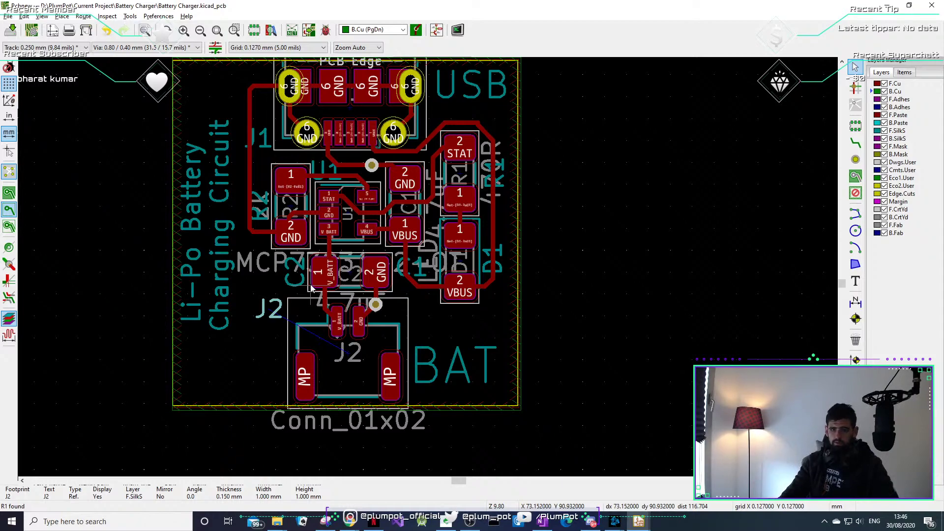
left_click(289, 278)
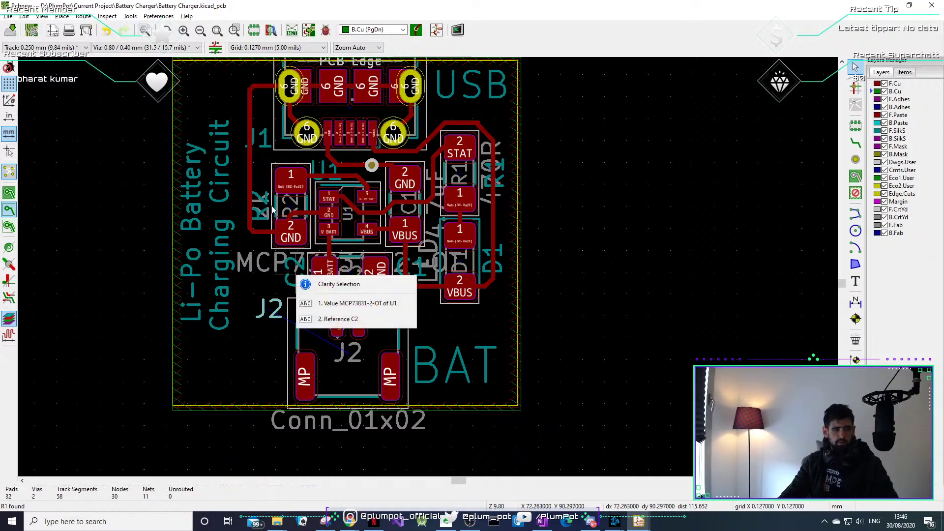
left_click(266, 200)
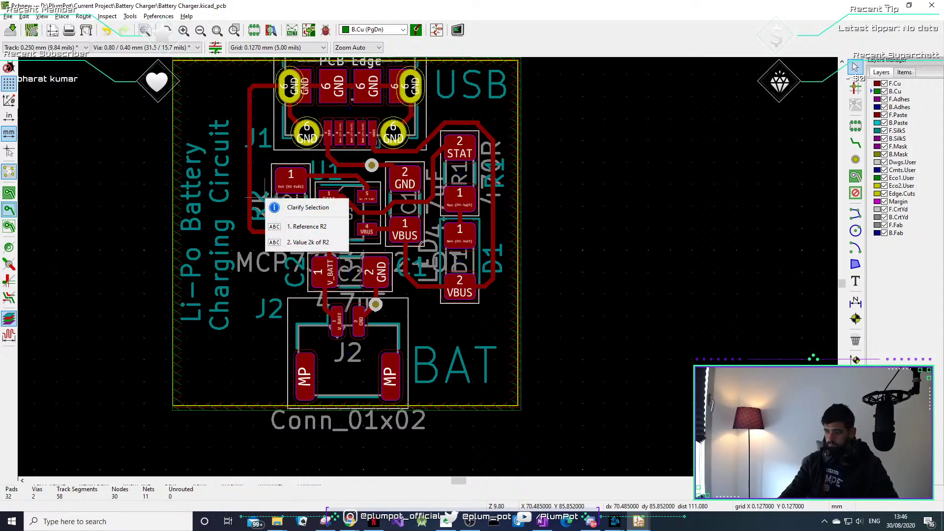
key("Escape")
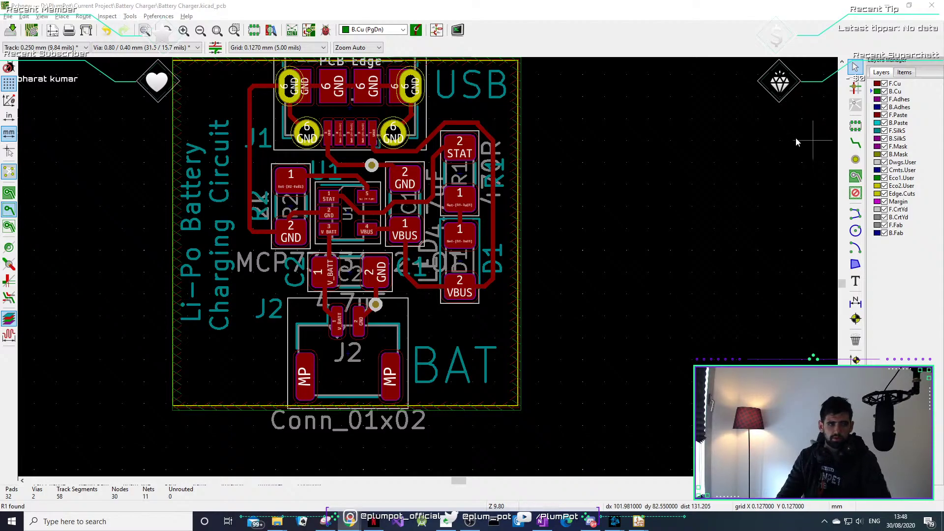
Open the 3D viewer and inspect the whole board and its reference labels from several angles.
scroll(615, 211, "up", 2)
middle_click_drag(428, 267, 599, 231)
scroll(598, 231, "down", 5)
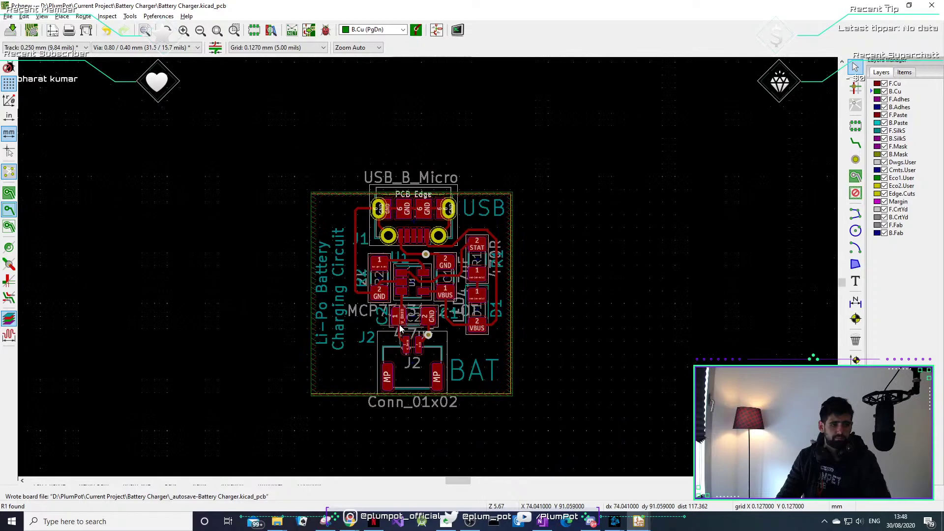
middle_click_drag(392, 328, 399, 322)
scroll(399, 322, "up", 1)
middle_click_drag(551, 255, 568, 294)
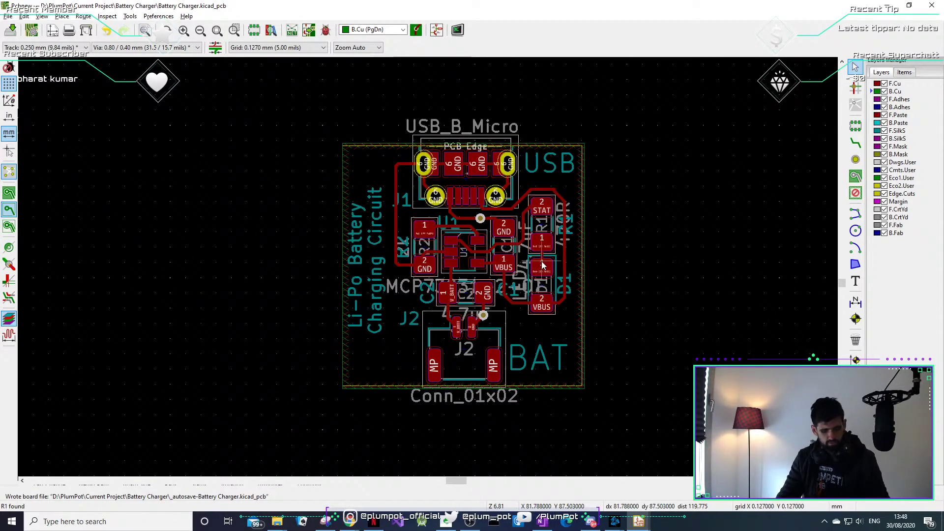
key("alt+3")
left_click_drag(483, 243, 369, 476)
scroll(407, 295, "up", 2)
left_click_drag(359, 412, 259, 407)
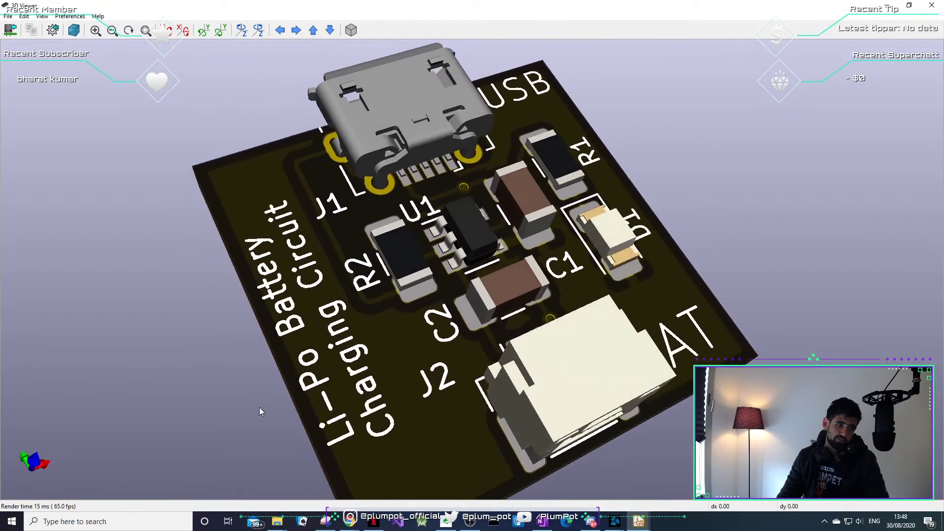
left_click_drag(348, 430, 605, 341)
left_click_drag(609, 274, 567, 316)
left_click_drag(353, 210, 348, 246)
scroll(345, 280, "up", 2)
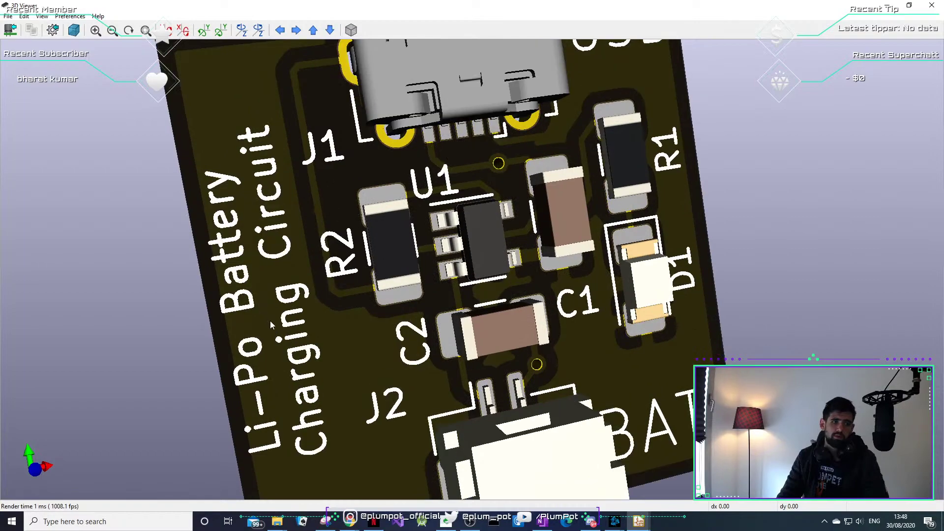
Examine the labels and parts around U1, R2, C1 and C2 up close in 3D, and close the viewer.
left_click_drag(270, 325, 287, 406)
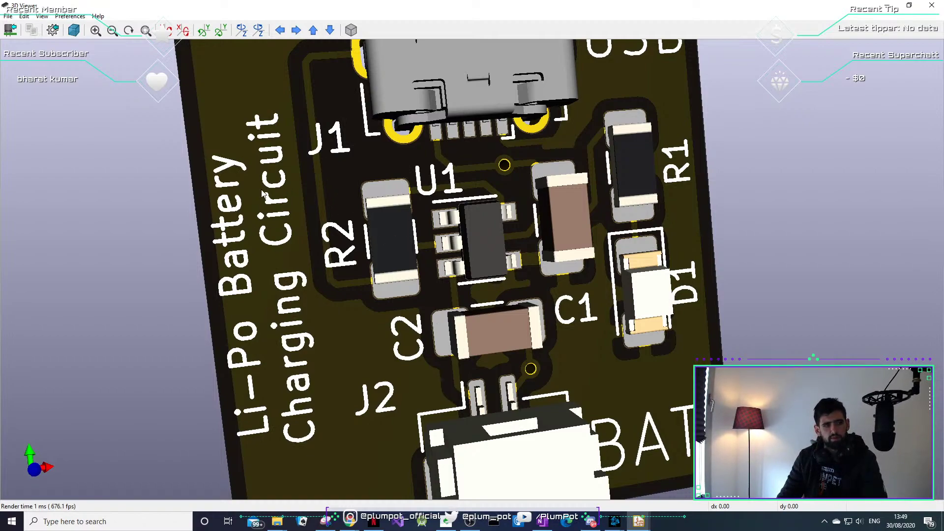
scroll(263, 194, "down", 3)
scroll(213, 162, "up", 5)
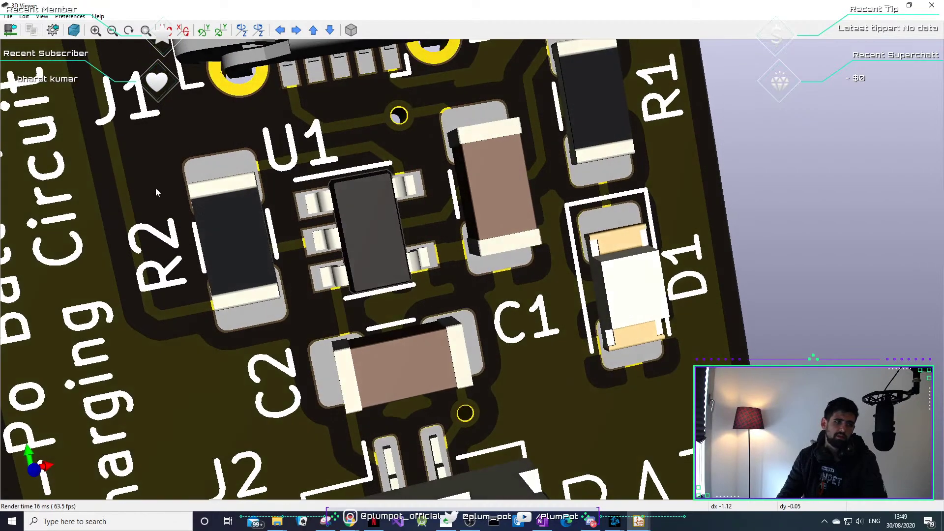
scroll(155, 192, "down", 2)
scroll(134, 208, "up", 2)
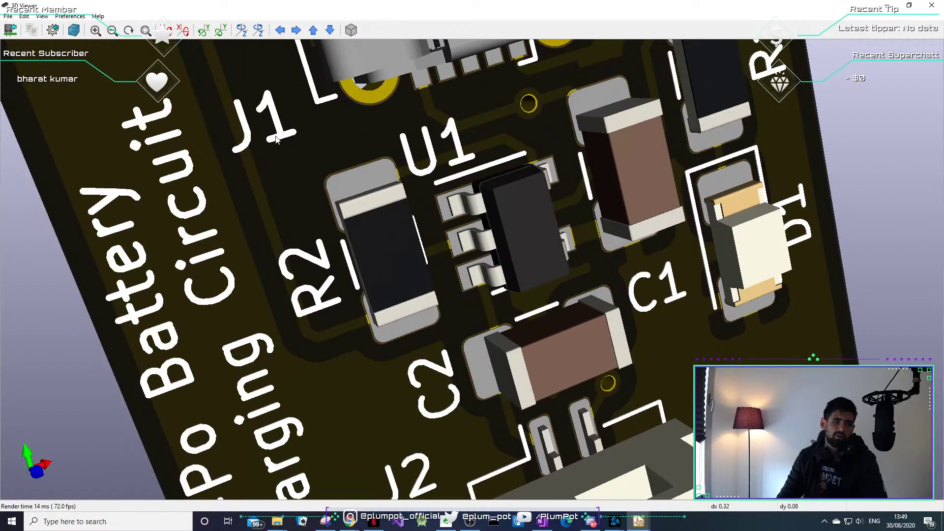
scroll(277, 139, "down", 2)
scroll(323, 179, "up", 2)
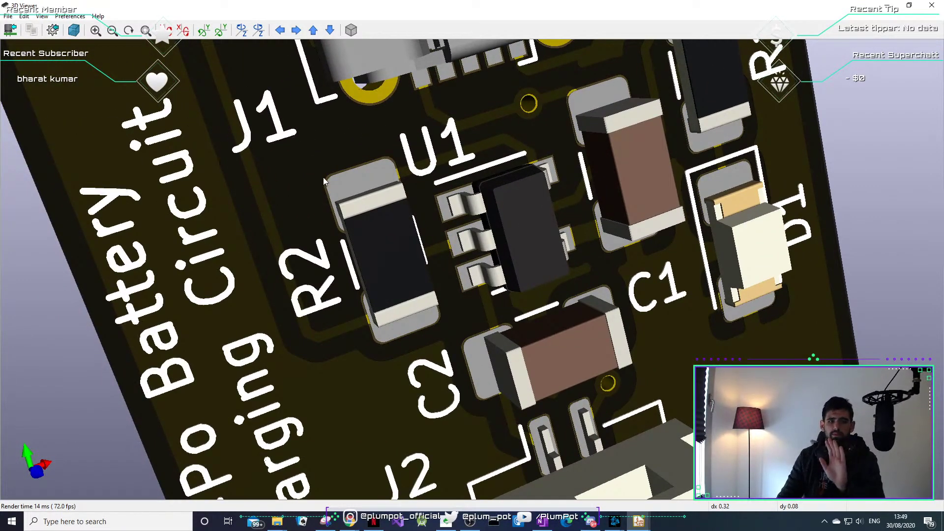
scroll(516, 288, "down", 3)
scroll(447, 317, "up", 1)
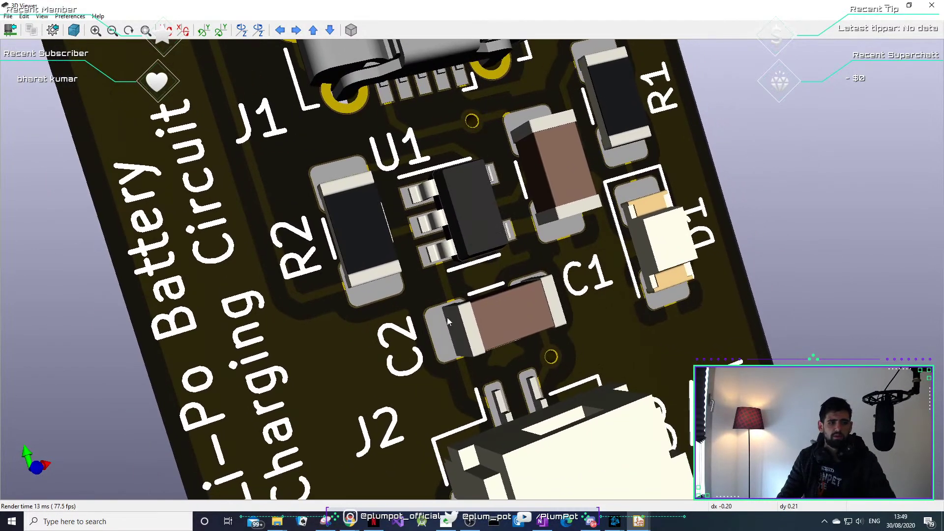
scroll(483, 213, "down", 2)
left_click(931, 5)
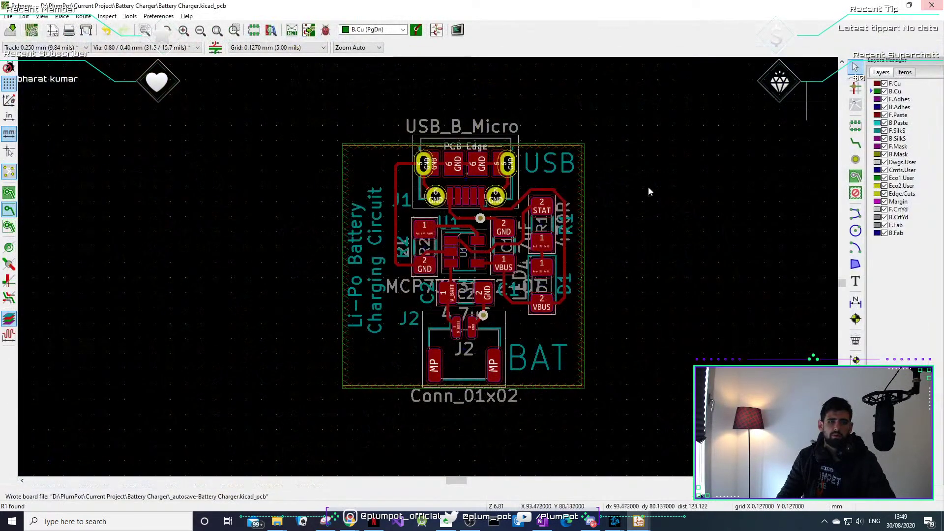
Show the filled areas of the copper zones and make F.Cu the active layer.
scroll(447, 166, "up", 3)
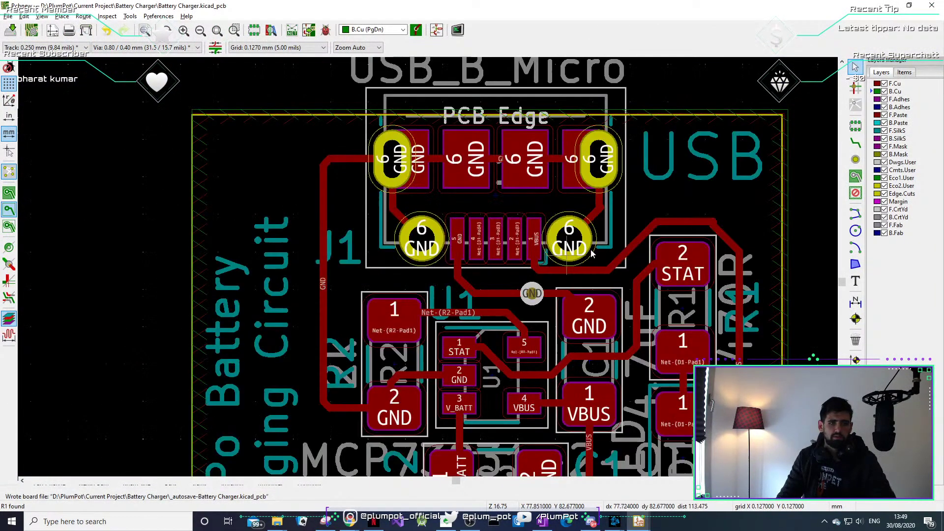
left_click(9, 194)
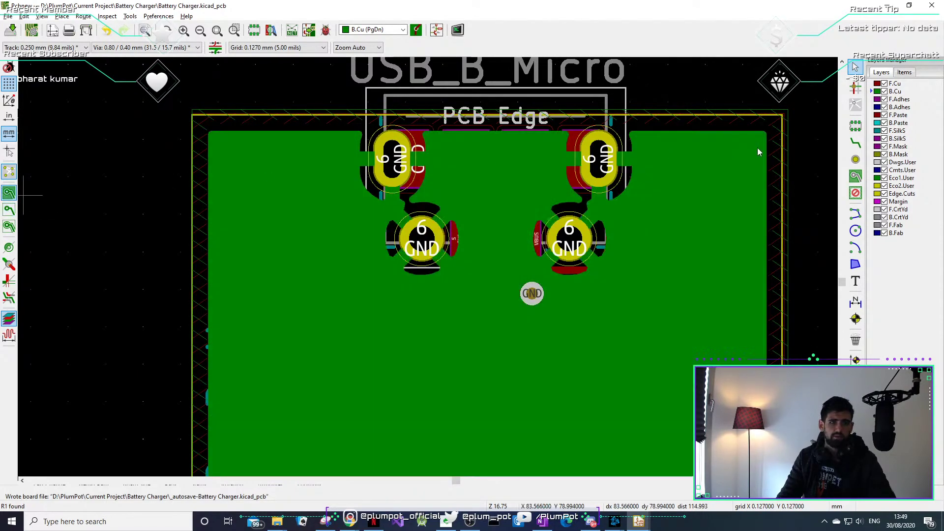
key("Page_Up")
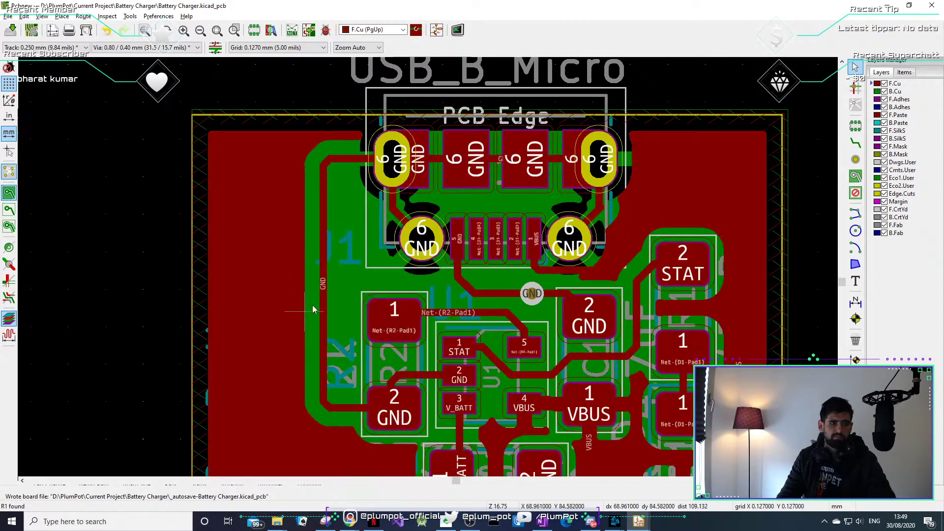
Rotate the J1 reference text 90 degrees to read vertically, and move the R2 reference closer to resistor R2.
left_click(341, 253)
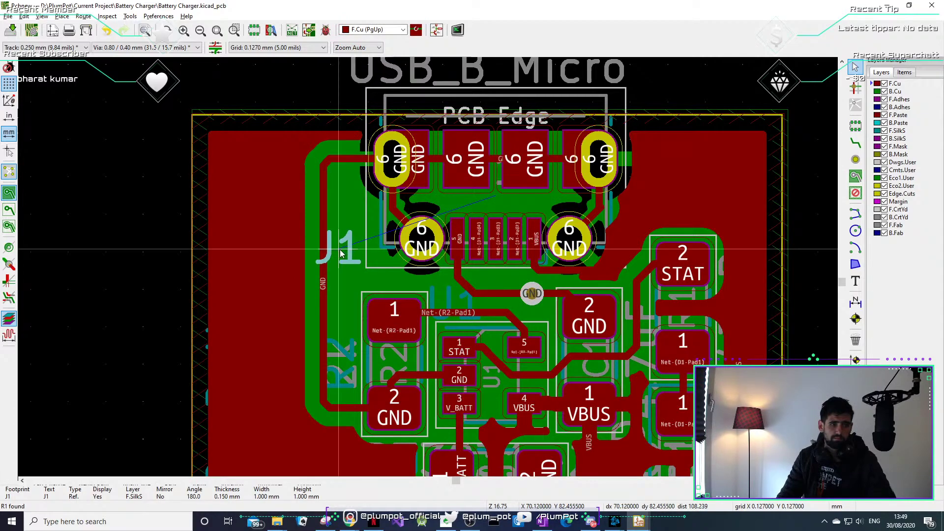
key("r")
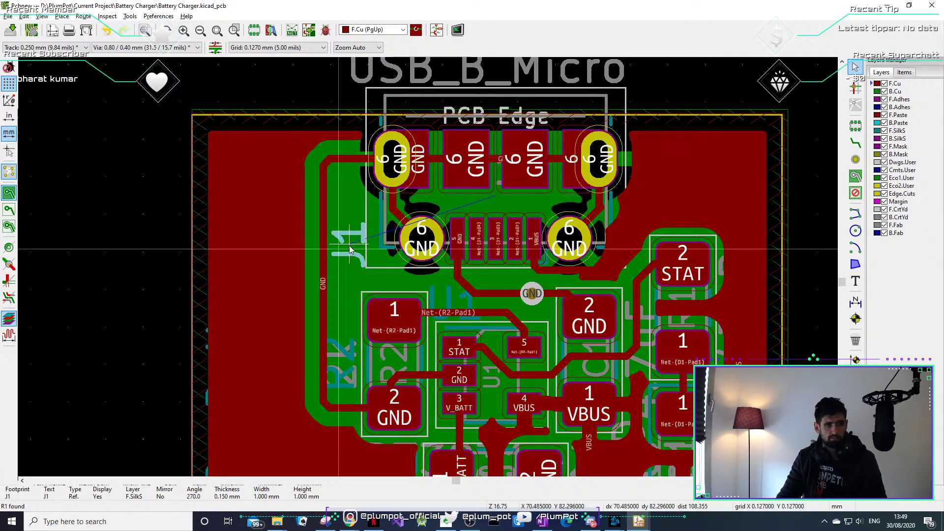
left_click(342, 370)
left_click(364, 403)
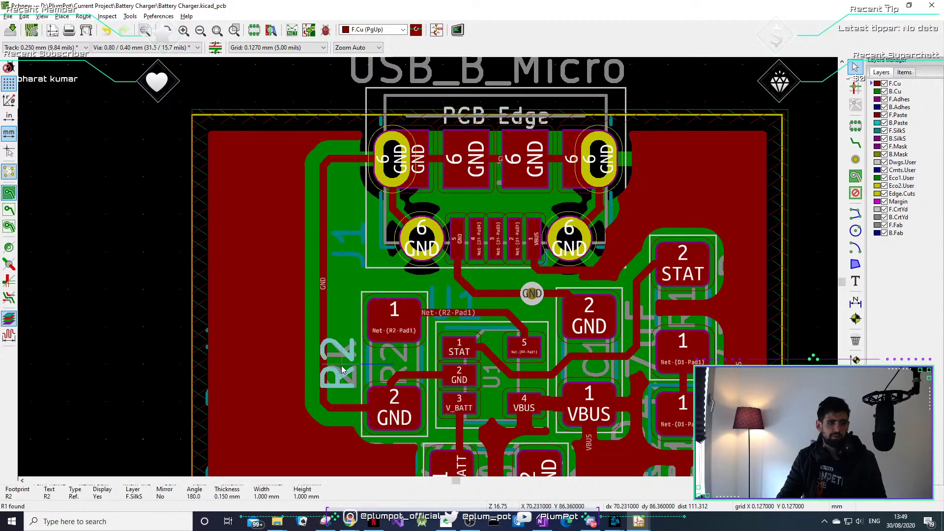
key("m")
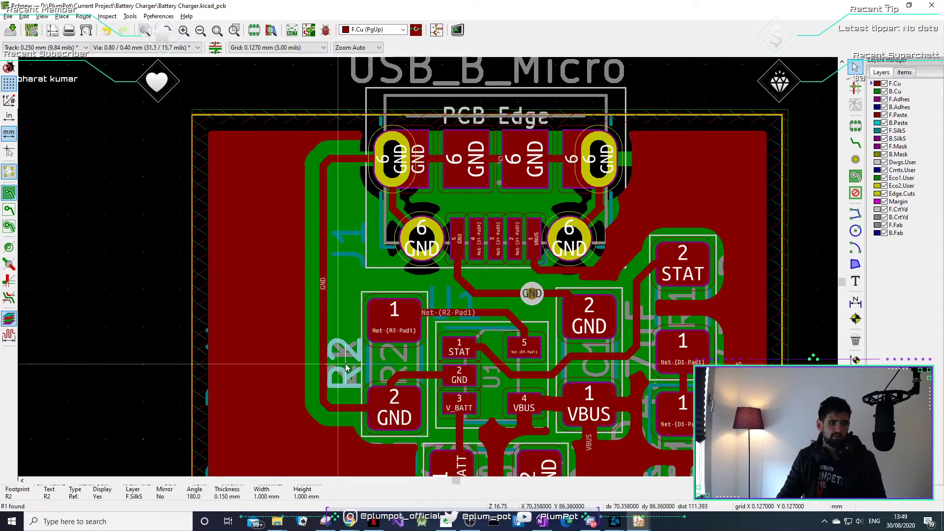
left_click(345, 368)
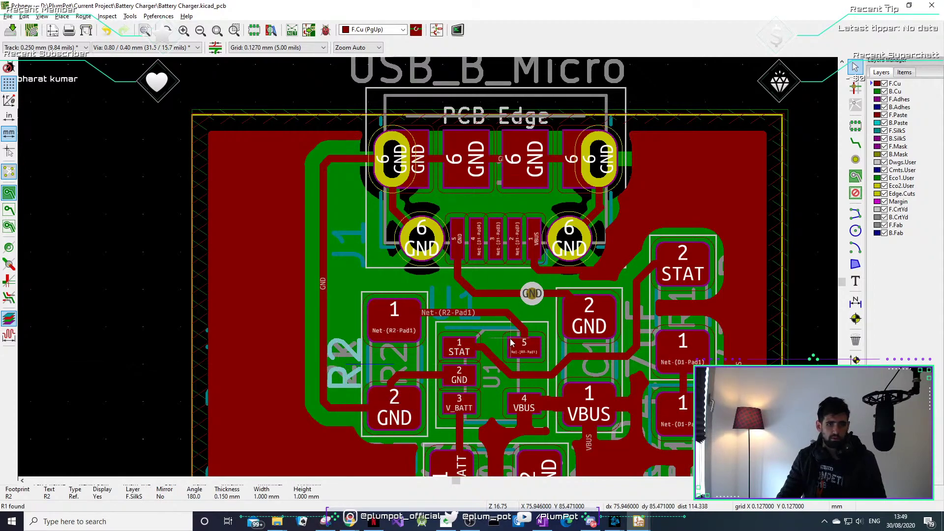
scroll(593, 212, "up", 3)
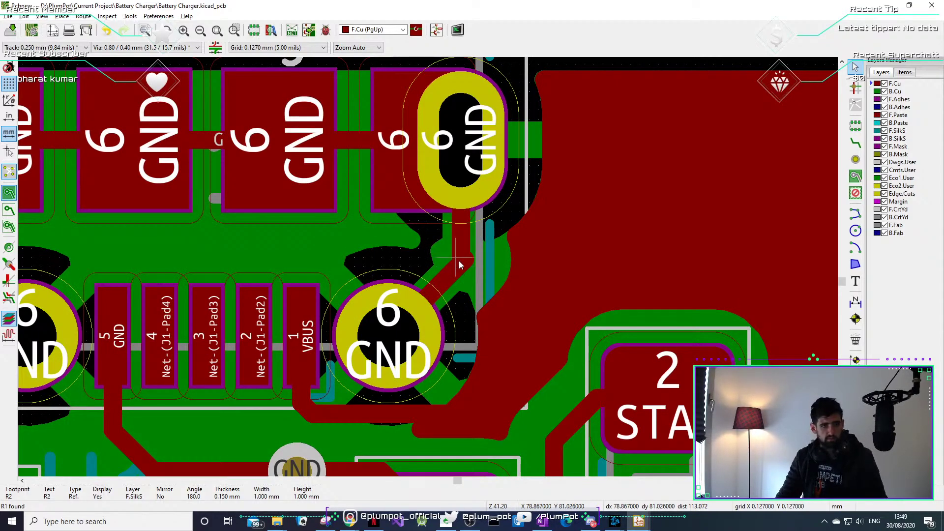
Examine the GND track beside J1's mounting pads and the zone copper around the USB connector and the nearby GND via.
left_click(454, 268)
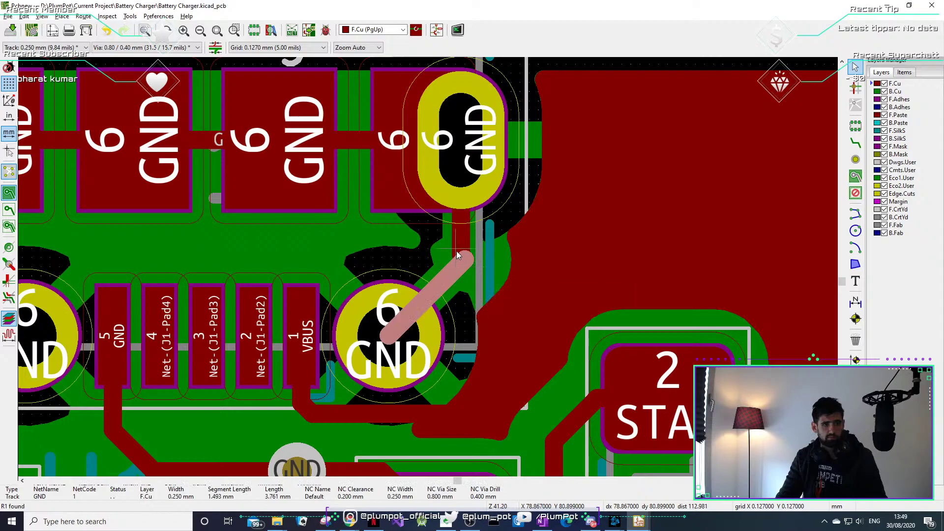
left_click(517, 297)
key("Escape")
scroll(460, 238, "down", 3)
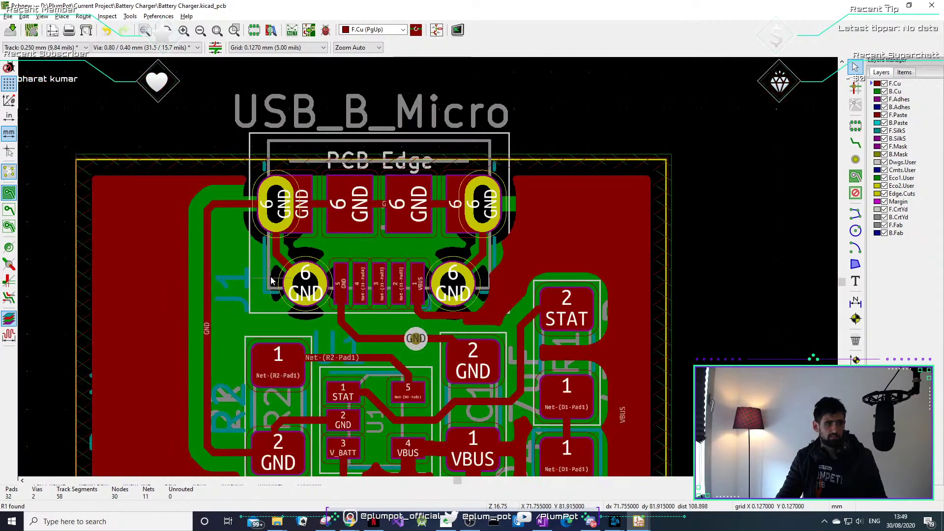
scroll(475, 285, "down", 1, "shift")
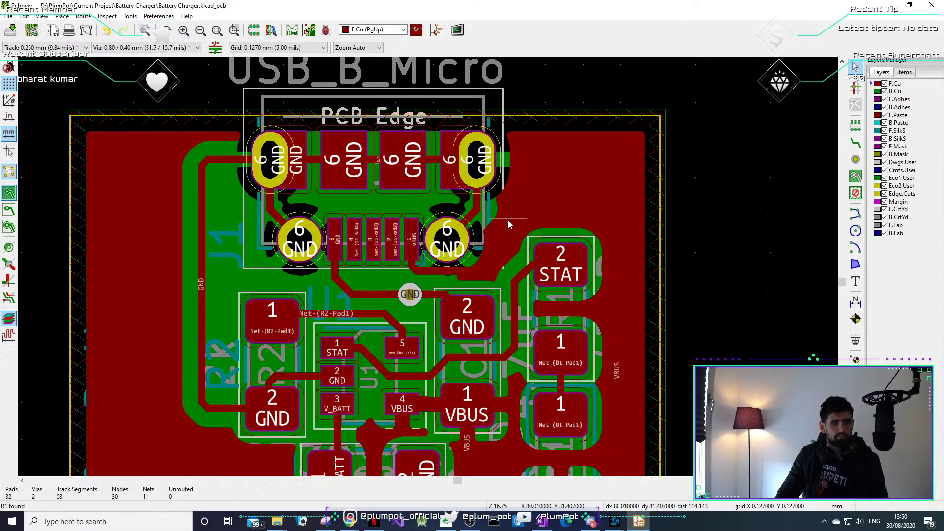
scroll(477, 201, "up", 3)
middle_click_drag(427, 266, 503, 101)
middle_click_drag(474, 271, 479, 217)
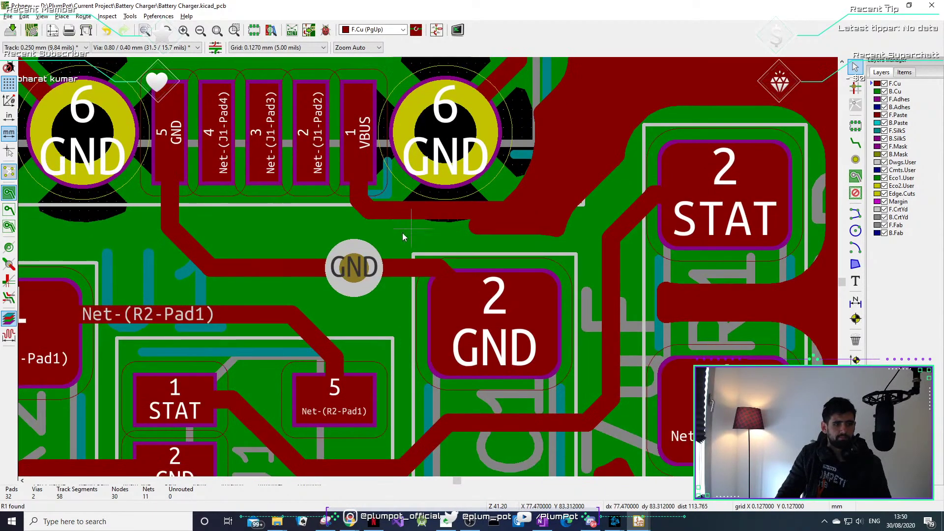
middle_click_drag(261, 298, 449, 250)
mouse_move(384, 206)
left_mouse_down()
mouse_move(368, 206)
mouse_move(381, 214)
left_mouse_up()
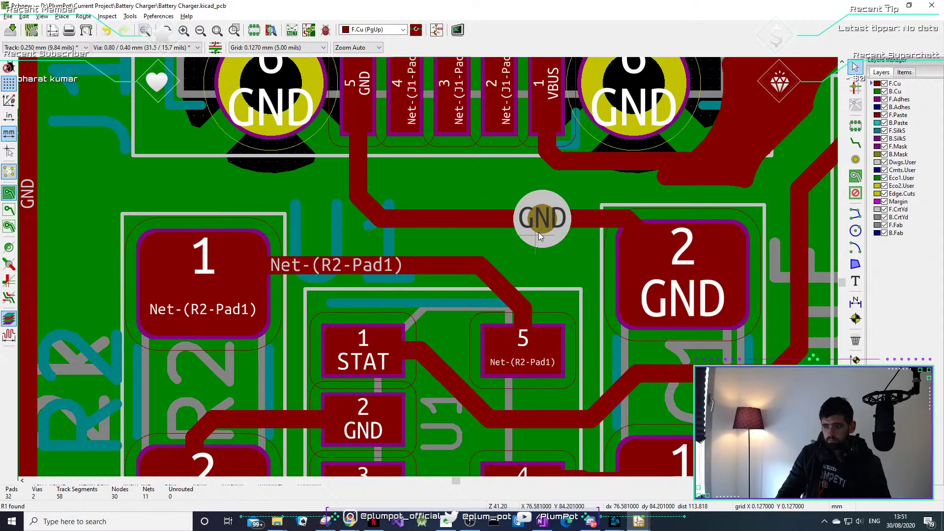
Examine the filled copper and tracks around R2, U1, C1, C2, D1 and the battery connector.
middle_click_drag(363, 248, 432, 213)
scroll(245, 256, "down", 1)
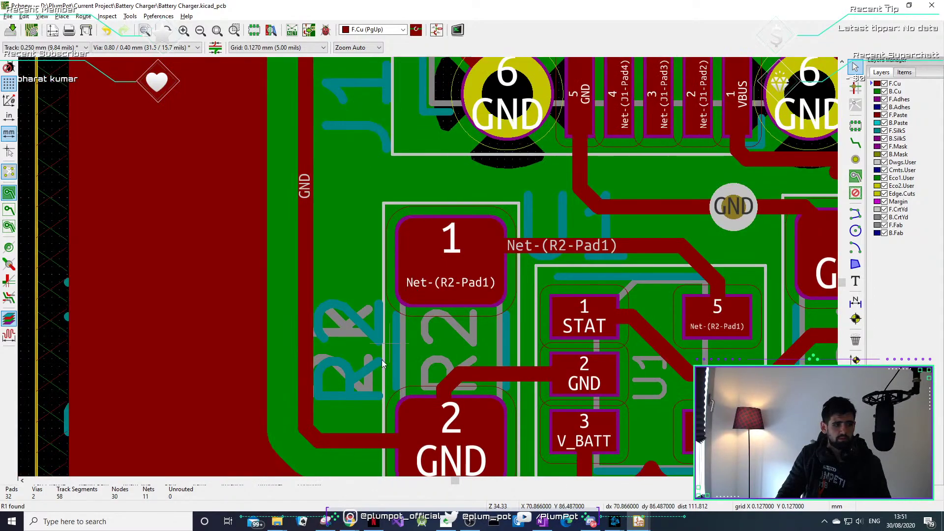
middle_click_drag(382, 362, 388, 327)
middle_click_drag(688, 320, 585, 274)
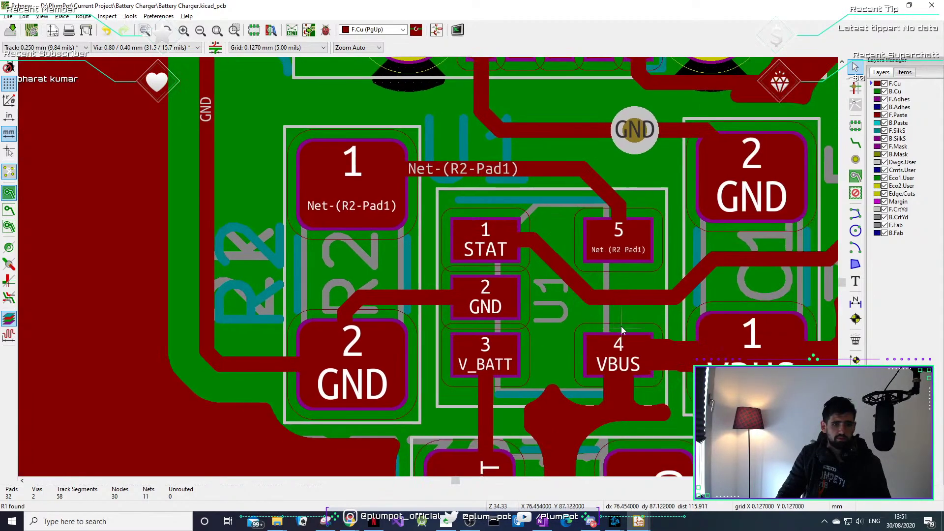
middle_click_drag(585, 413, 588, 306)
middle_click_drag(681, 315, 548, 243)
mouse_move(757, 218)
middle_mouse_down()
mouse_move(660, 250)
mouse_move(538, 215)
middle_mouse_up()
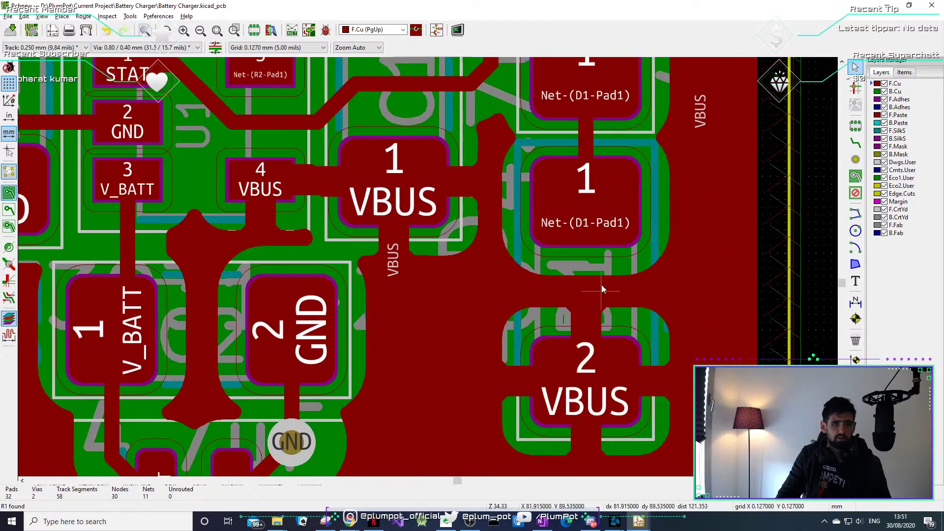
middle_click_drag(577, 475, 437, 285)
middle_click_drag(325, 136, 361, 204)
scroll(376, 202, "down", 1)
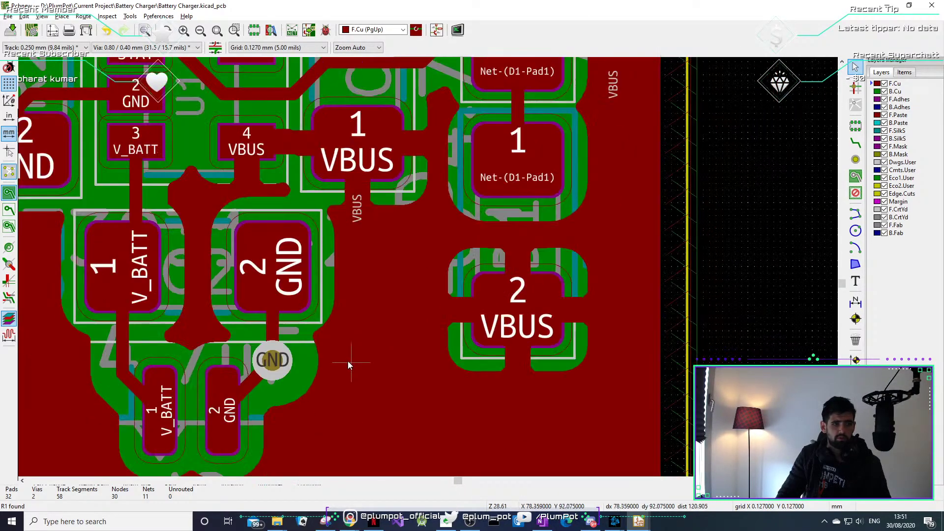
middle_click_drag(347, 361, 455, 302)
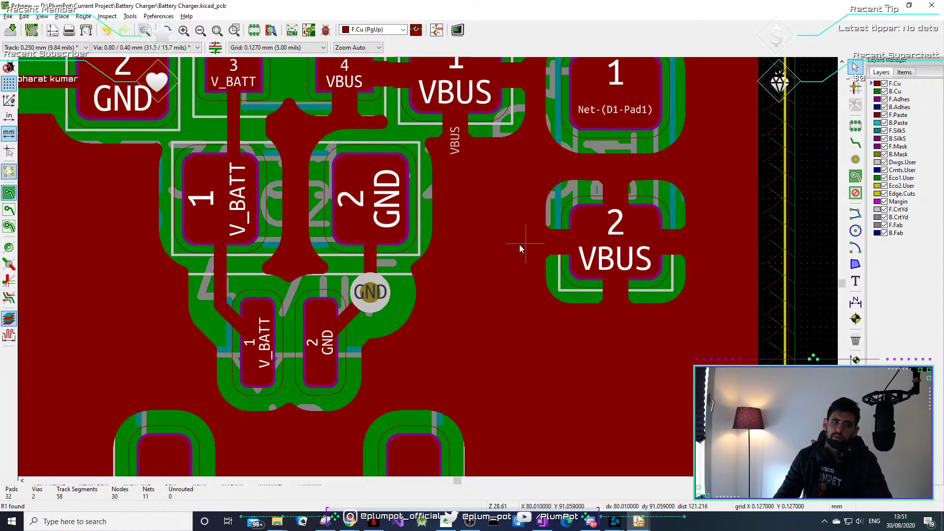
scroll(521, 249, "down", 3)
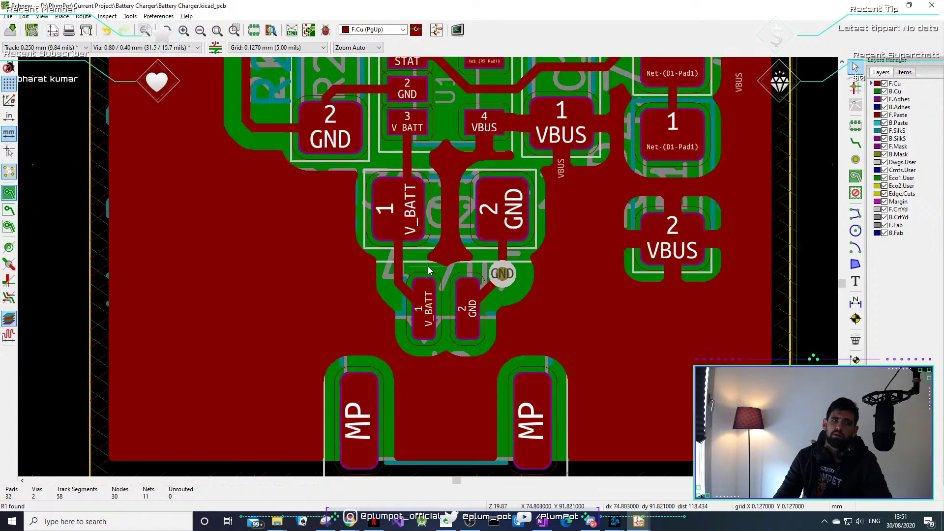
scroll(538, 121, "up", 3)
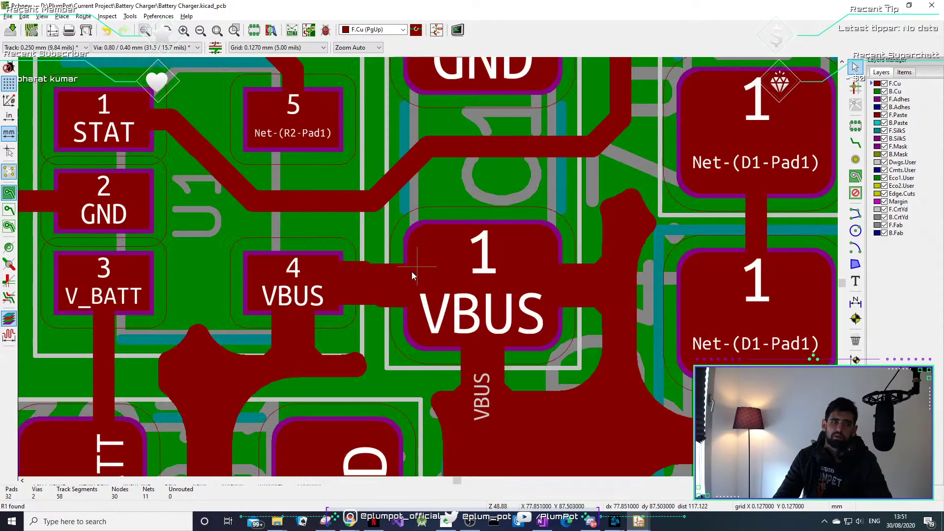
Check the VBUS track between U1 pad 4 and C1, and the STAT track crossing C1.
left_click(375, 282)
scroll(364, 297, "down", 5)
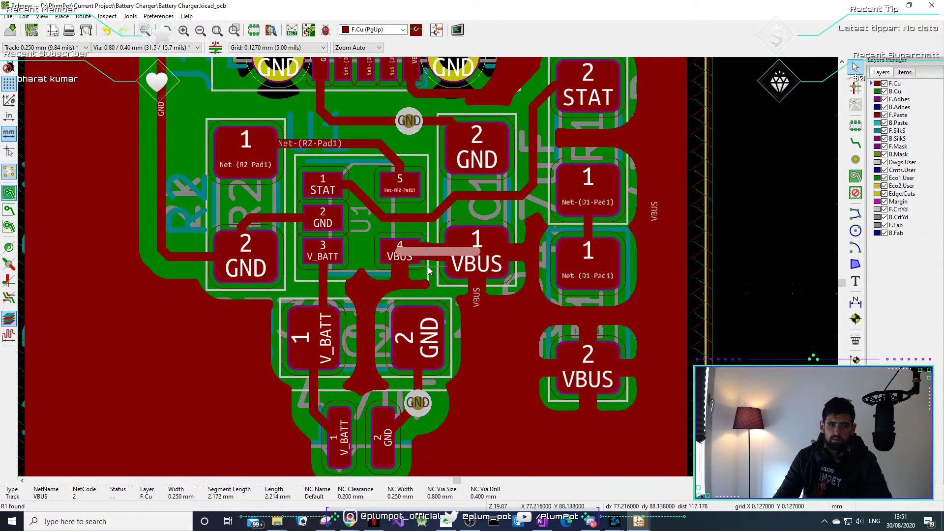
scroll(428, 267, "up", 3)
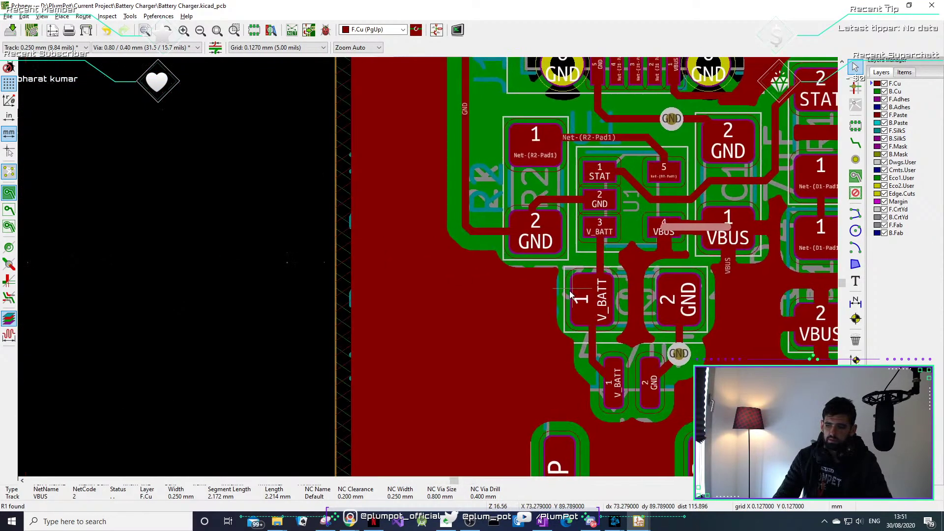
scroll(423, 268, "down", 4)
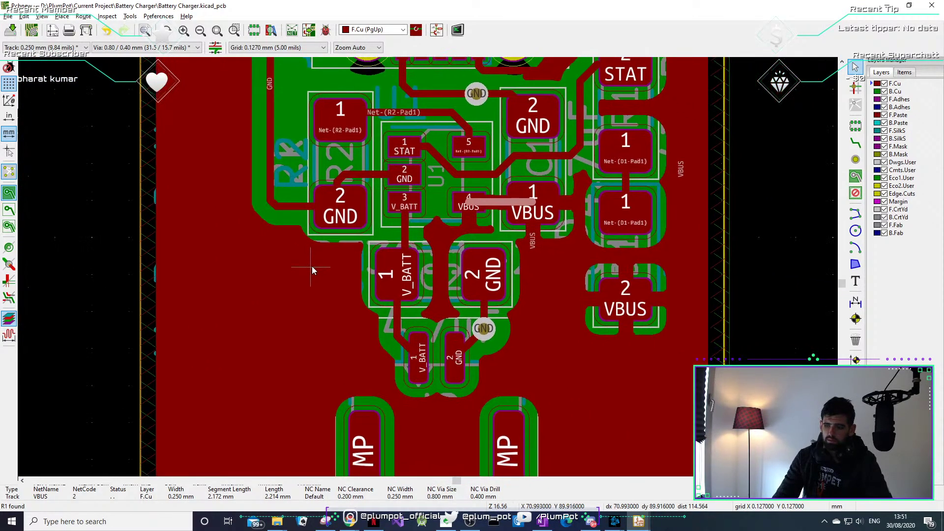
scroll(473, 229, "up", 3)
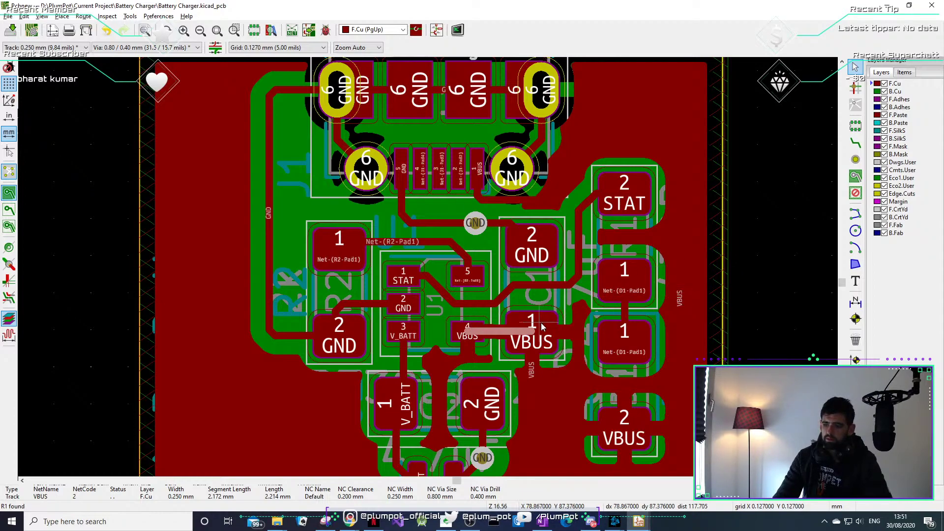
left_click(534, 289)
left_click(590, 310)
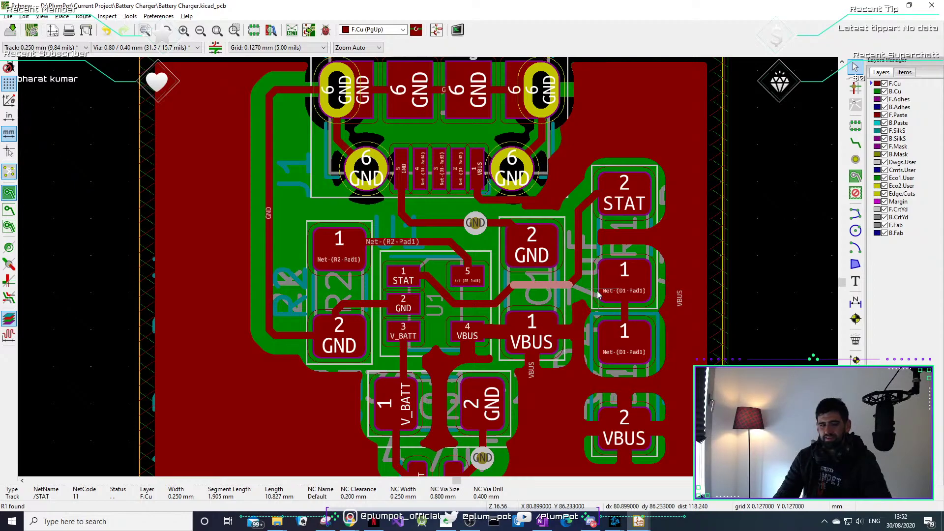
Hide the filled areas of the copper zones so that only tracks and pads show.
left_click(501, 223)
scroll(500, 222, "up", 1)
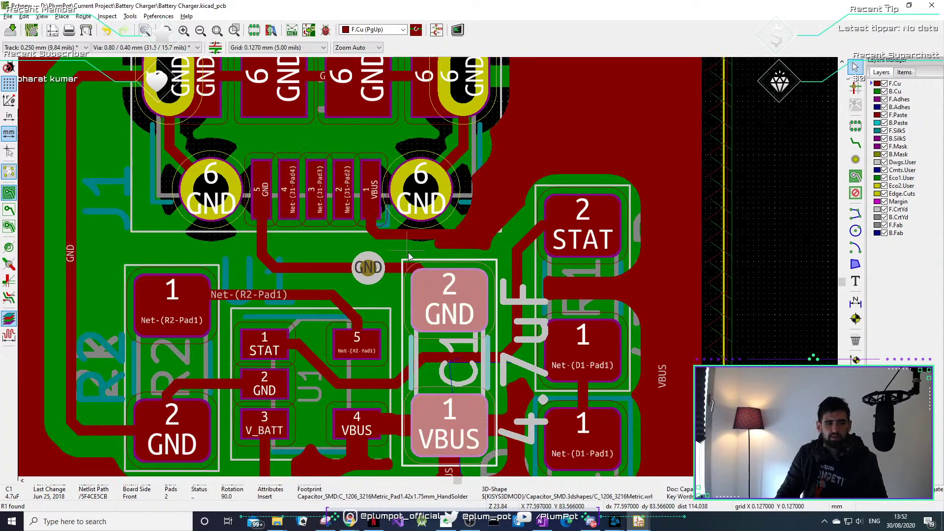
scroll(503, 293, "up", 1)
left_click(403, 268)
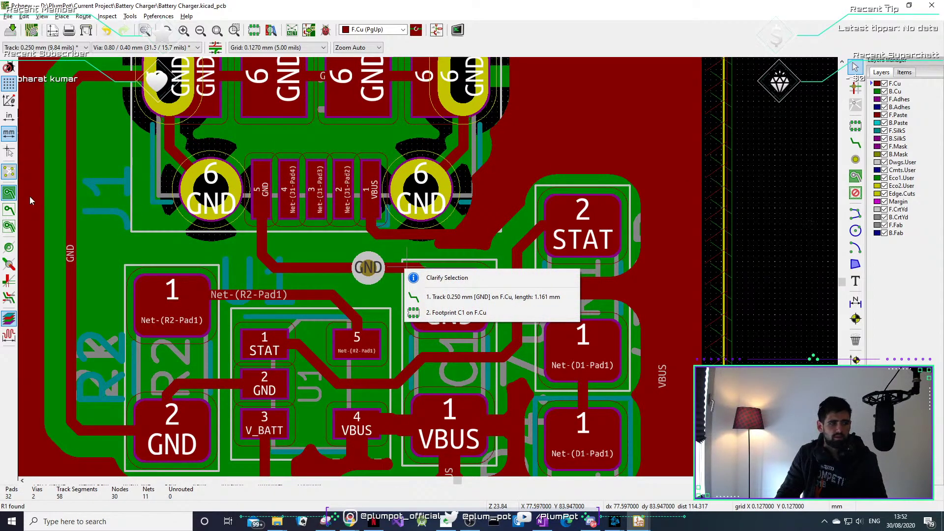
left_click(9, 210)
left_click(9, 210)
Shift the GND via between J1 and C1 away from C1, and reshape its track to enter C1 pad 2 diagonally.
scroll(347, 284, "up", 3)
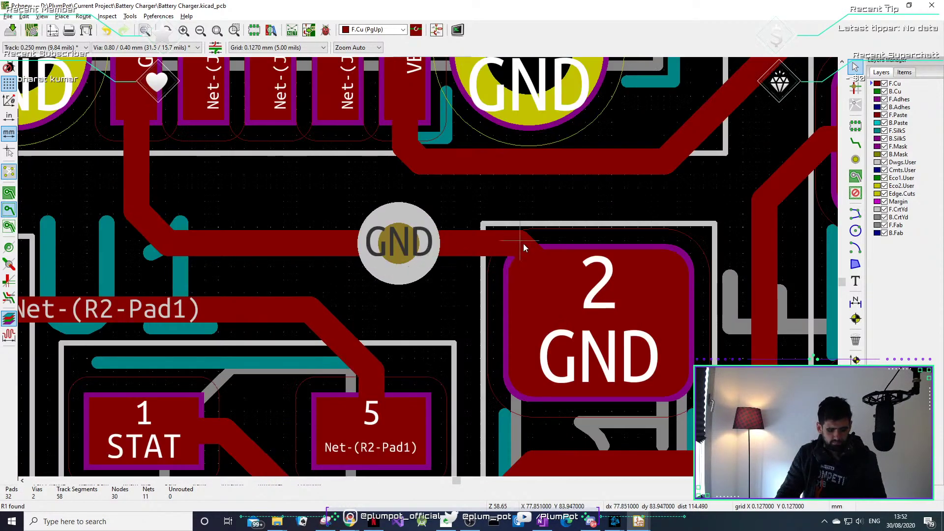
left_click_drag(523, 244, 562, 220)
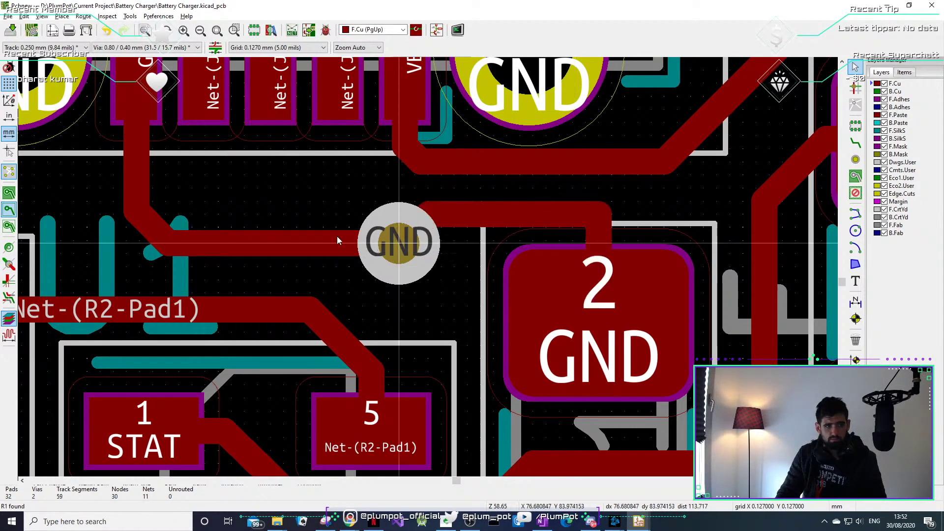
left_click_drag(396, 243, 333, 242)
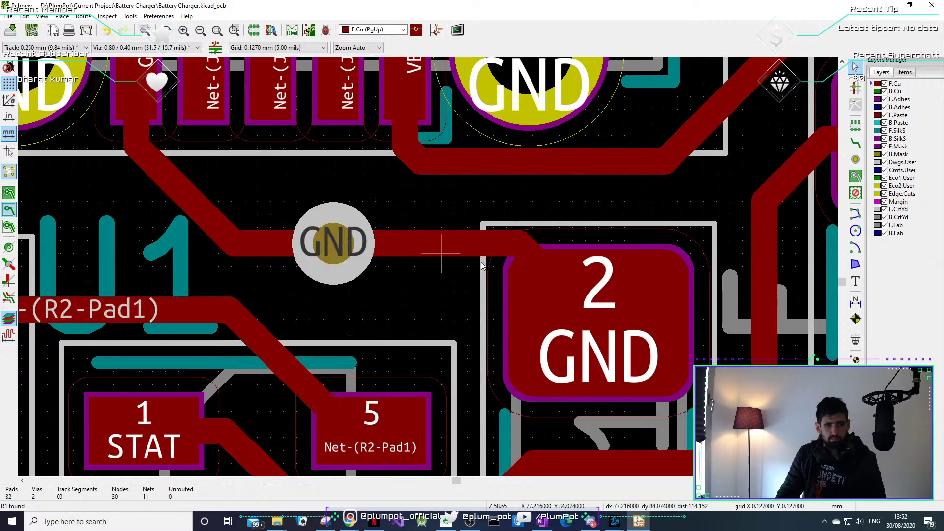
left_click(546, 268)
left_click_drag(542, 268, 442, 266)
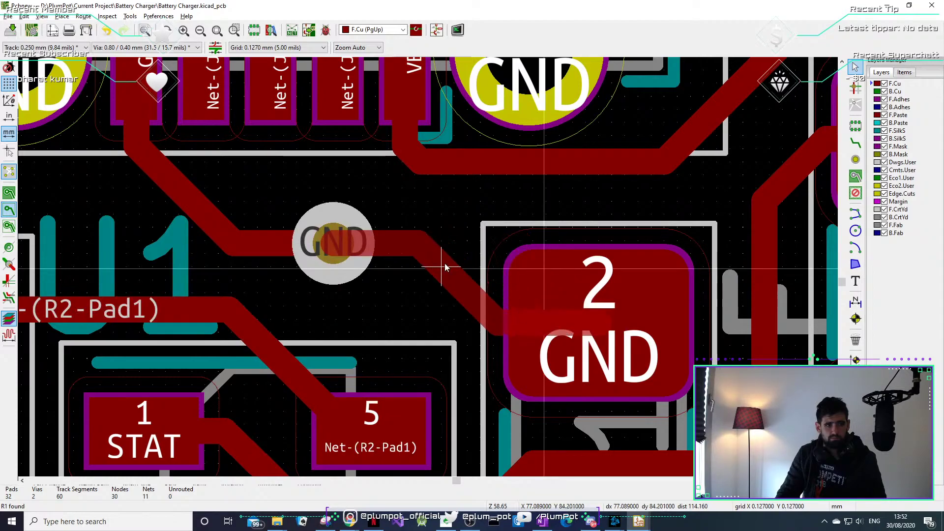
Shift the V_BATT track between U1 pad 3 and C2 pad 1 sideways, in line with the track leaving C2 pad 1.
left_click(298, 361)
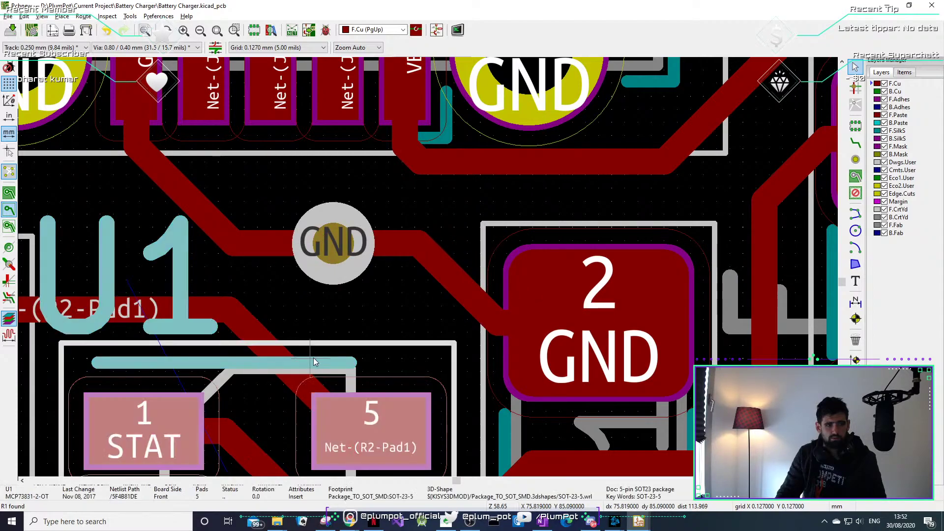
scroll(314, 358, "down", 4)
scroll(429, 270, "up", 2)
left_click(437, 248)
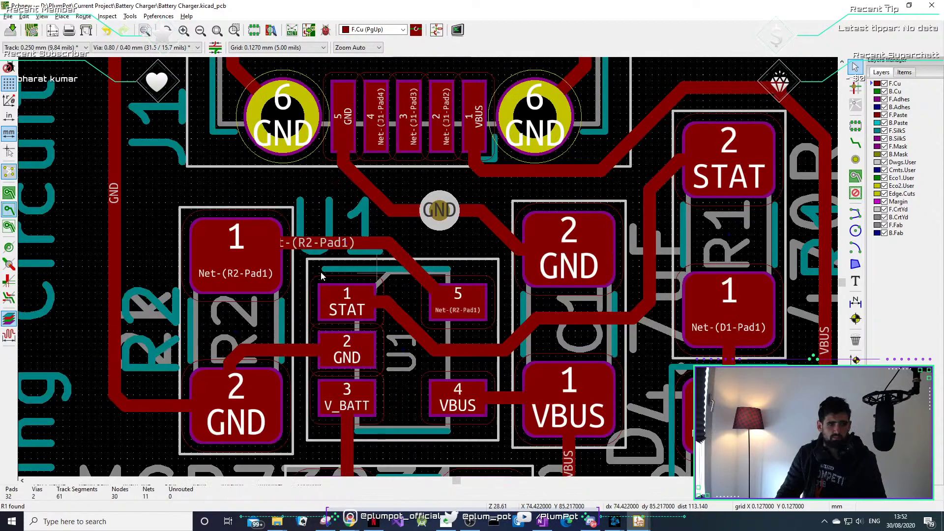
middle_click_drag(303, 299, 316, 256)
middle_click_drag(412, 357, 405, 285)
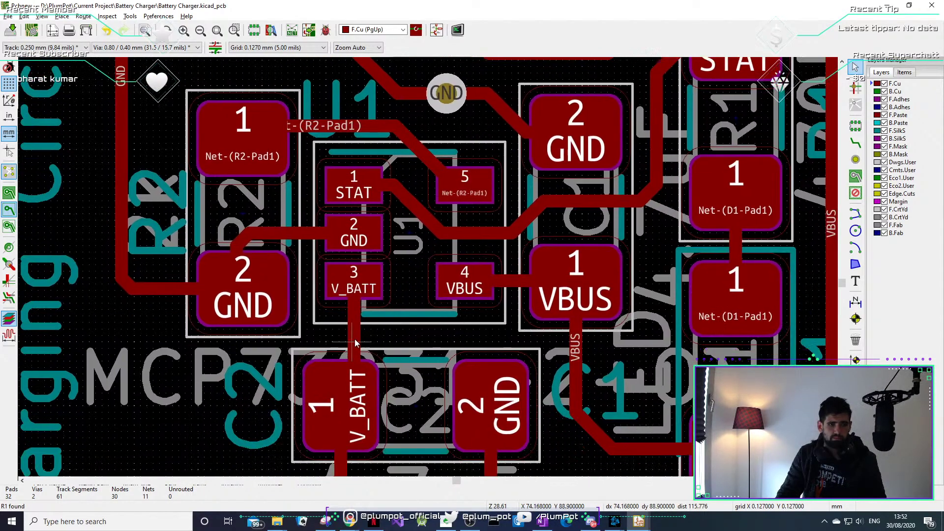
scroll(355, 334, "up", 2)
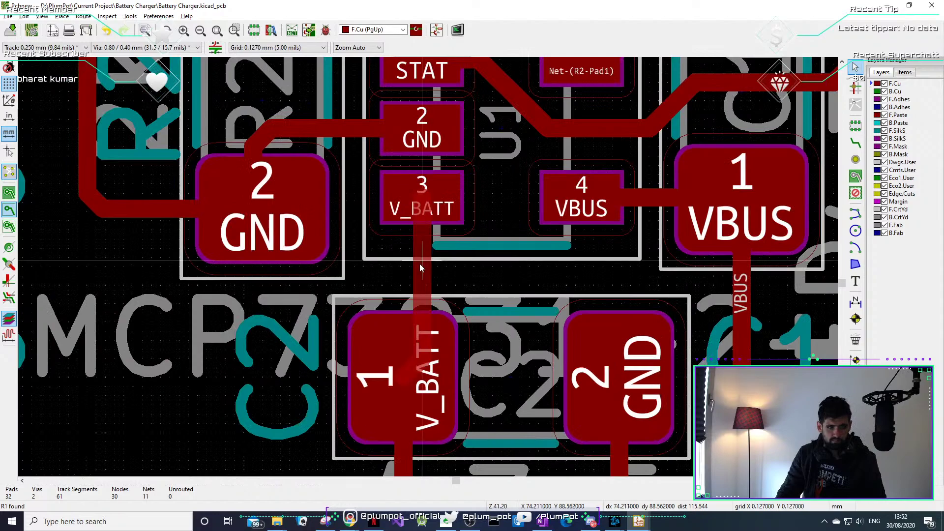
scroll(426, 268, "down", 5)
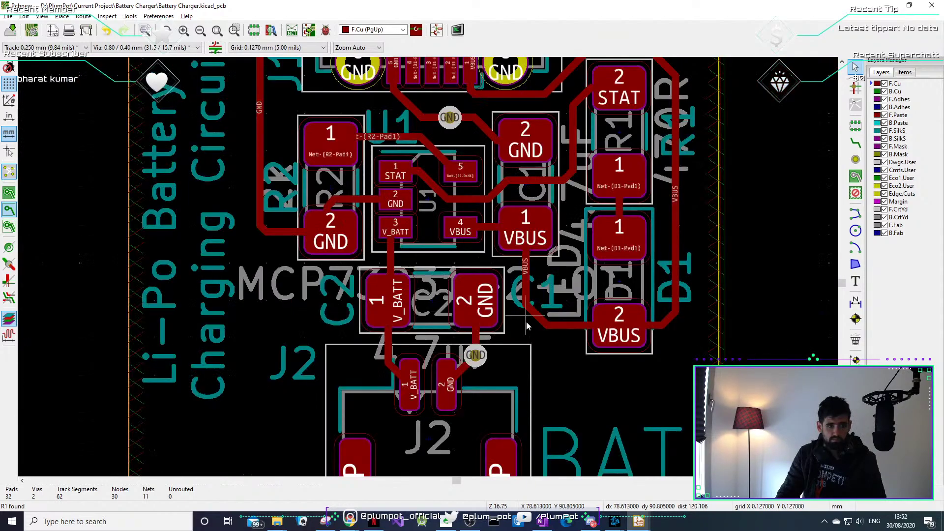
Save the board and run the design rules check, refilling the out-of-date zones.
middle_click_drag(526, 324, 482, 410)
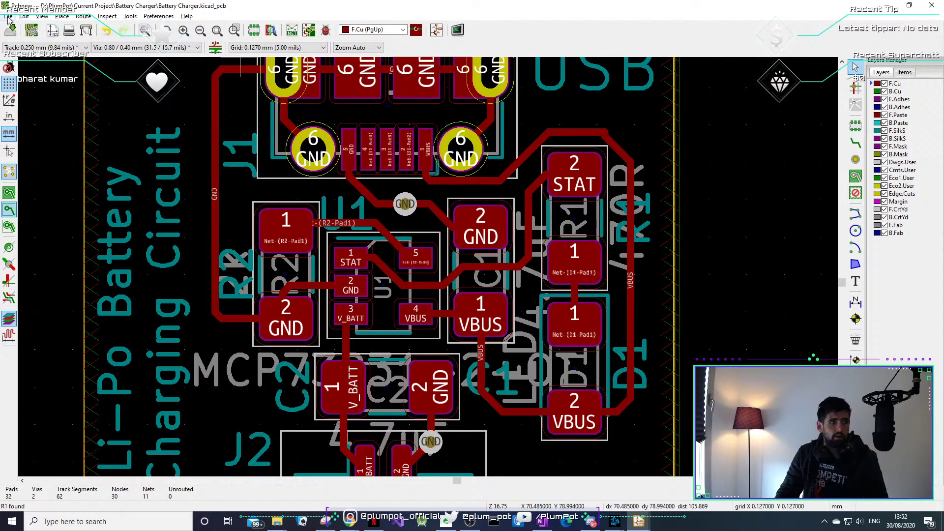
left_click(130, 16)
mouse_move(106, 16)
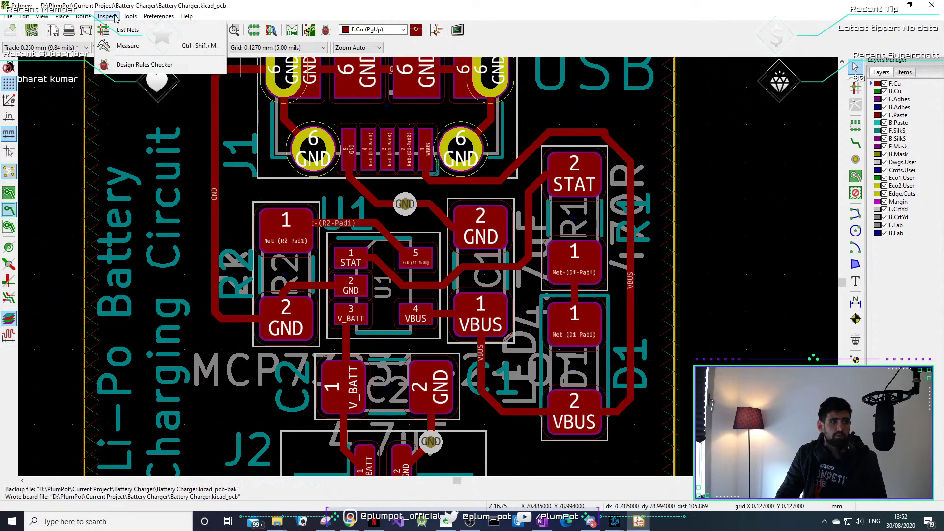
left_click(147, 65)
left_click(497, 387)
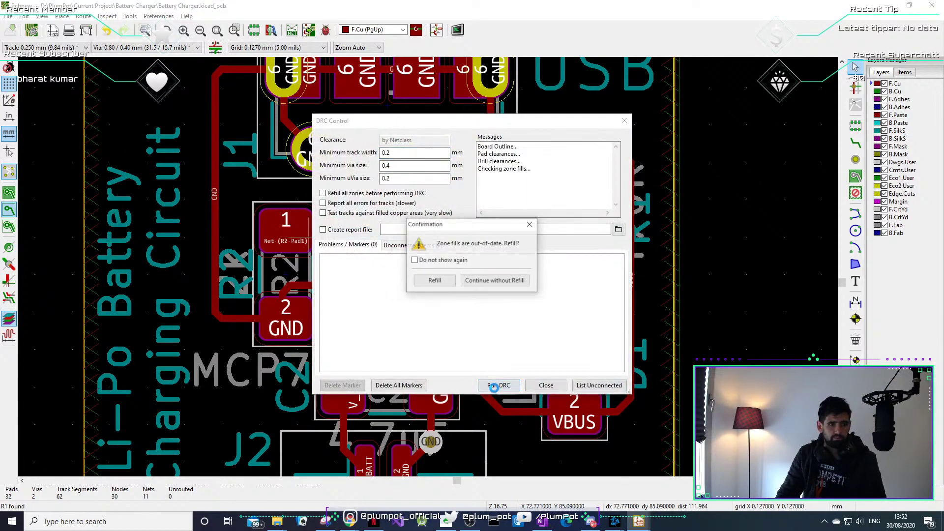
left_click(449, 284)
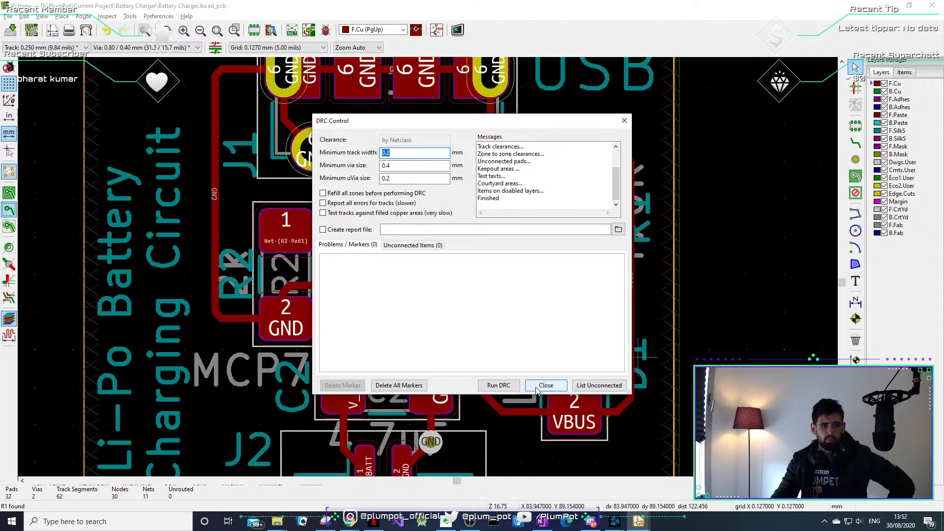
left_click(623, 121)
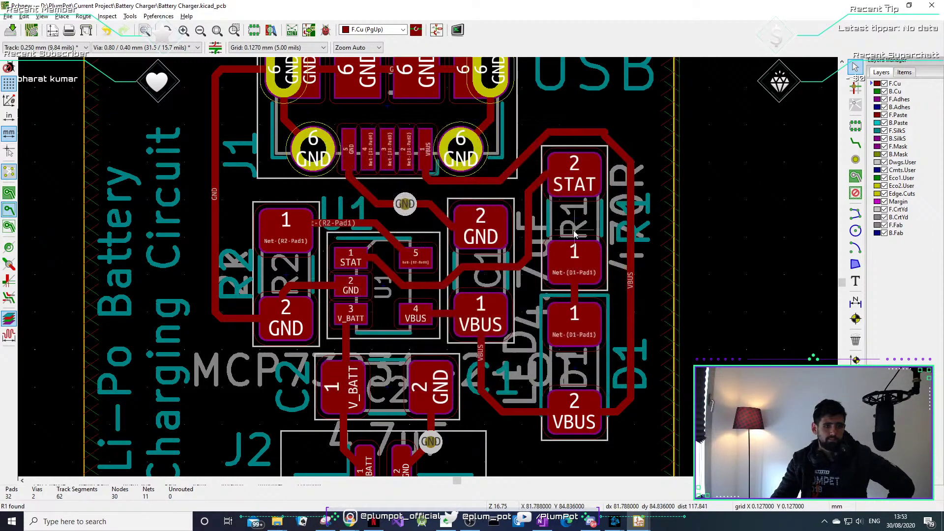
Reshape the V_BATT and GND tracks from C2 so their diagonal bends sit lower and enter J2 pads 1 and 2 near mid-height.
scroll(581, 163, "up", 1)
scroll(460, 268, "up", 1)
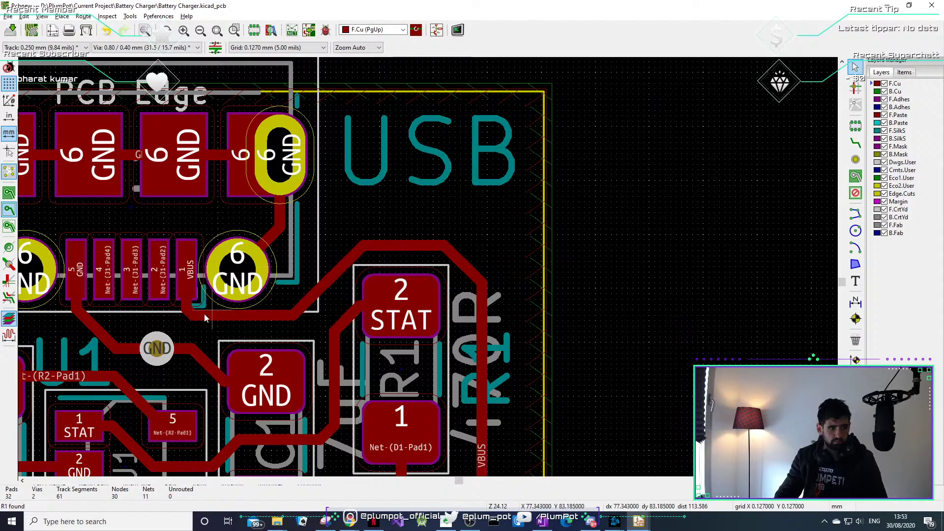
middle_click_drag(209, 320, 347, 300)
scroll(347, 300, "down", 3)
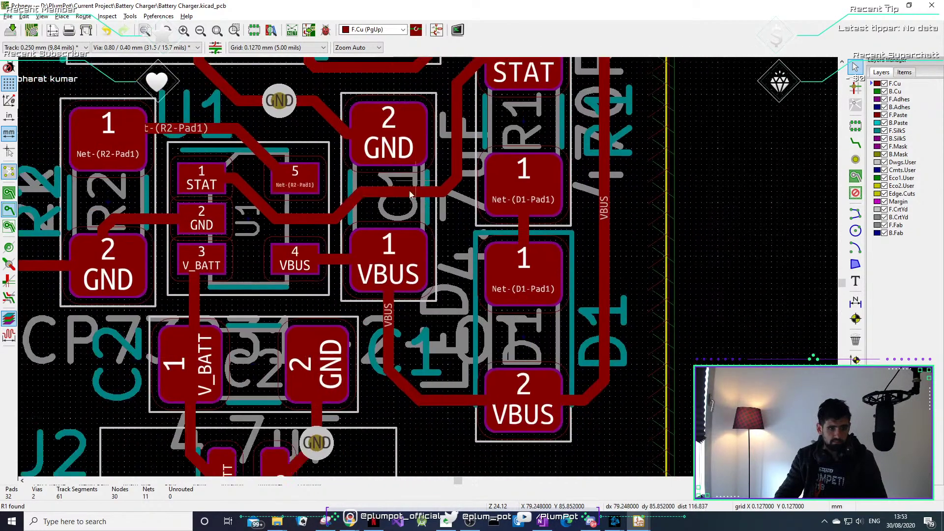
scroll(427, 258, "down", 1)
scroll(427, 266, "up", 3)
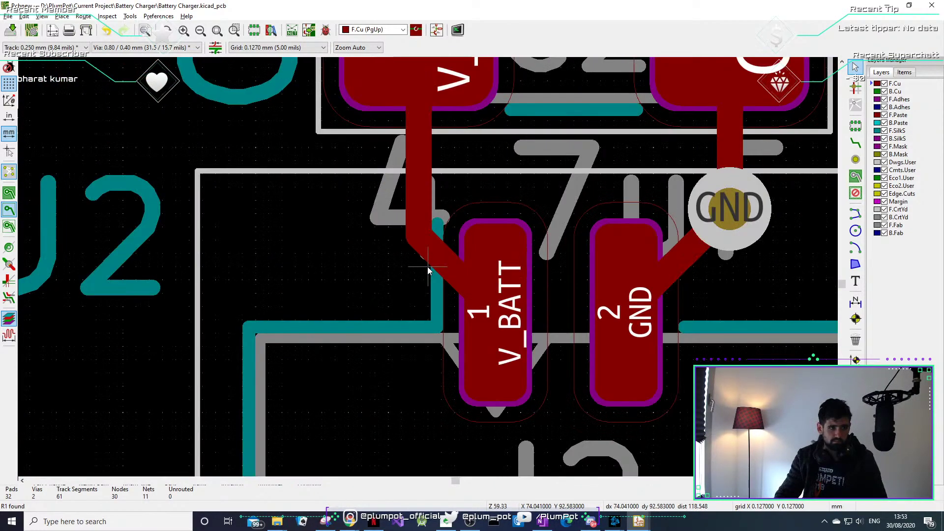
left_click_drag(437, 261, 413, 284)
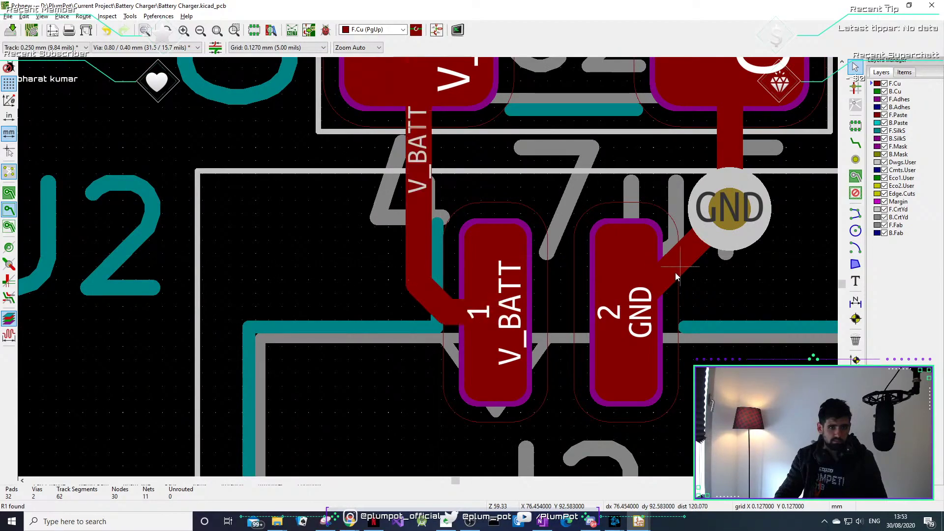
left_click_drag(686, 249, 708, 301)
scroll(708, 301, "down", 3)
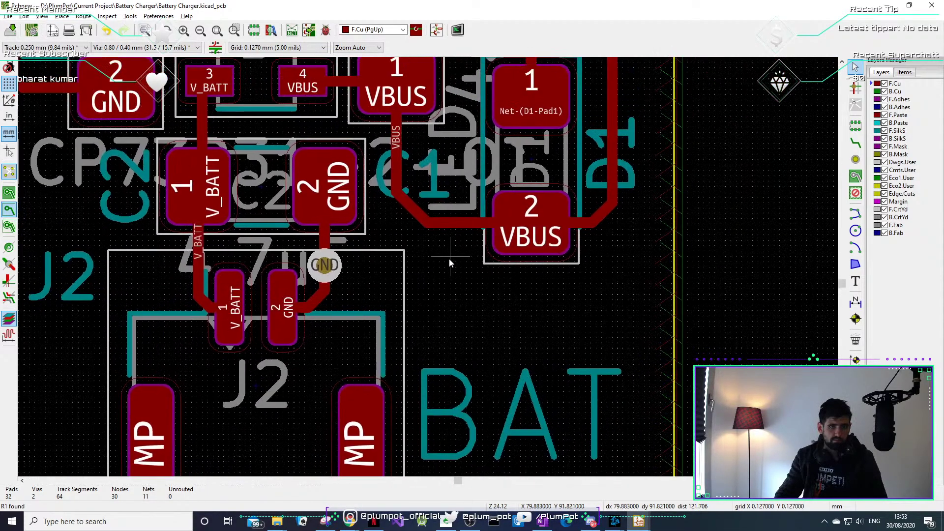
Tighten the diagonal corners of the VBUS track on both sides of D1 pad 2.
left_click_drag(412, 216, 409, 222)
left_click_drag(595, 220, 603, 223)
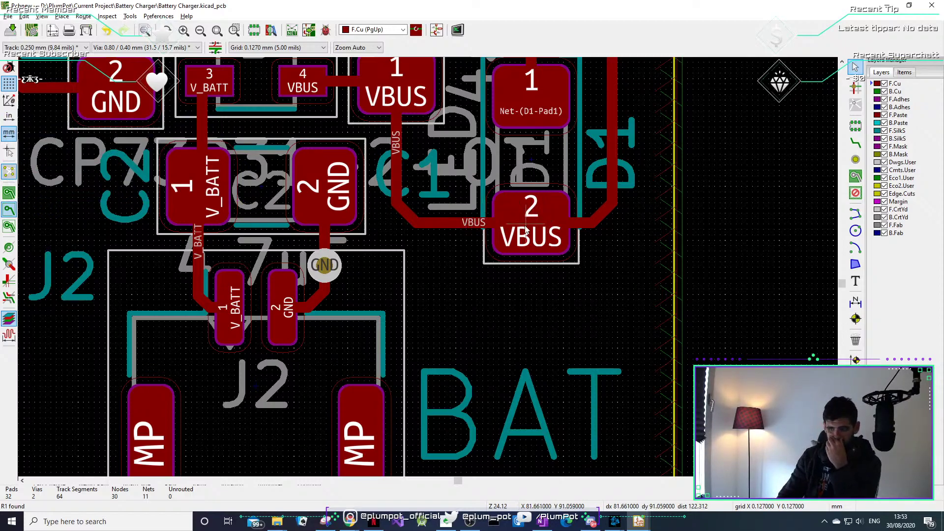
scroll(424, 239, "down", 1)
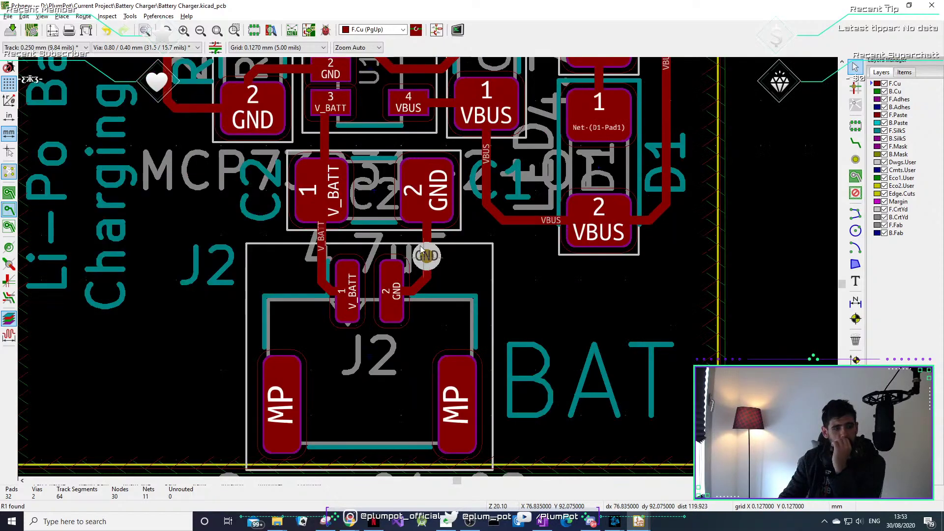
Run the design rules check on the board with the adjusted tracks and close its report.
left_click(129, 16)
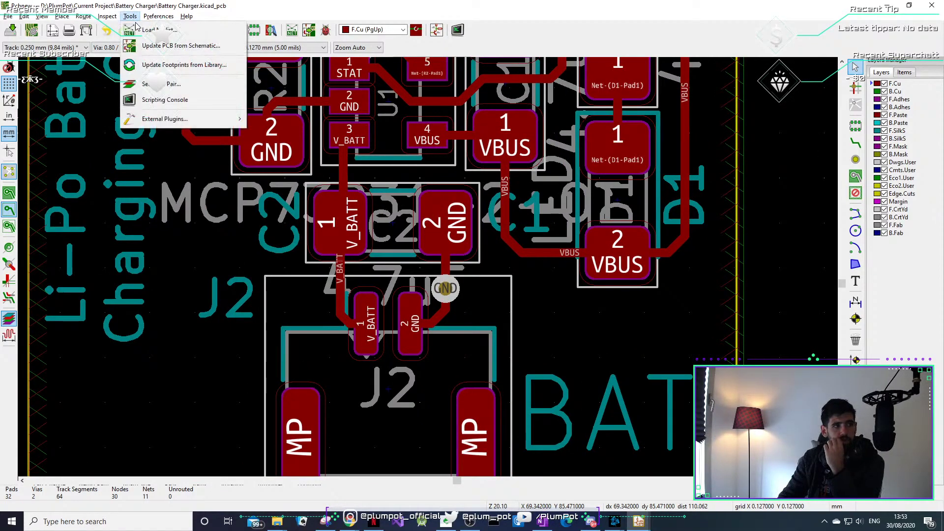
mouse_move(108, 16)
left_click(138, 64)
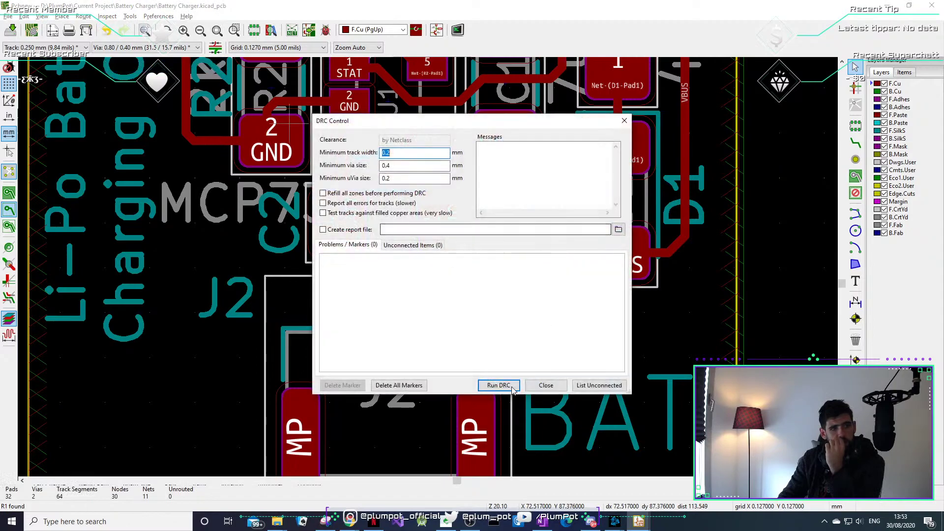
left_click(499, 385)
left_click(435, 280)
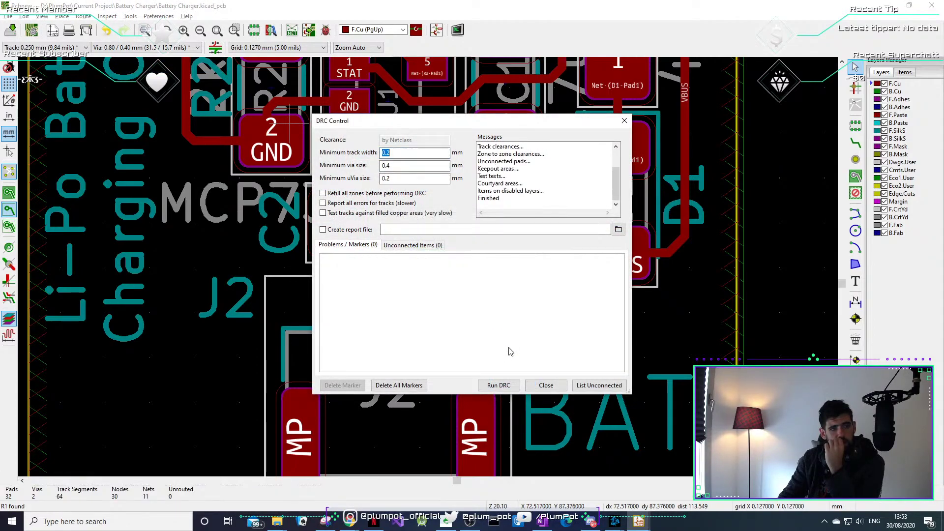
left_click(546, 385)
Inspect the board in the 3D viewer, checking the components, tracks and silkscreen labels up close, and close the viewer.
scroll(517, 329, "down", 4)
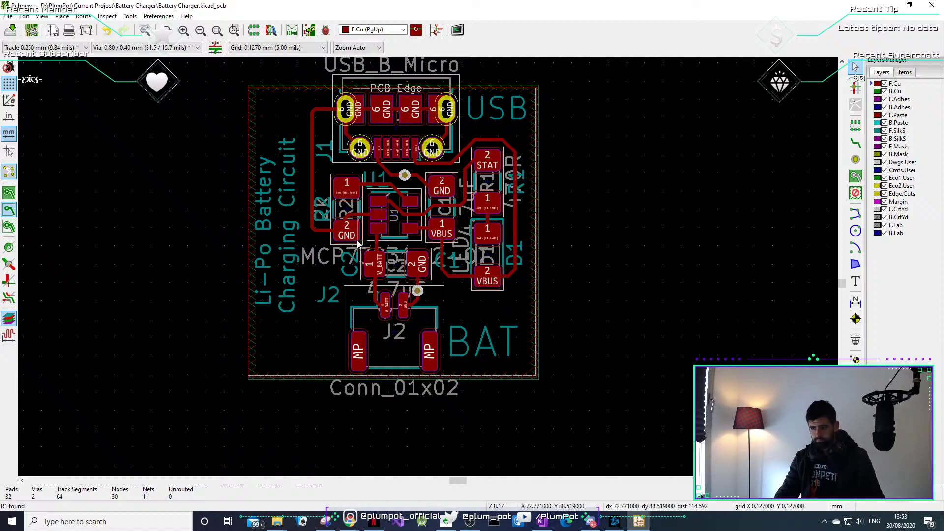
key("alt+3")
left_click_drag(464, 393, 497, 319)
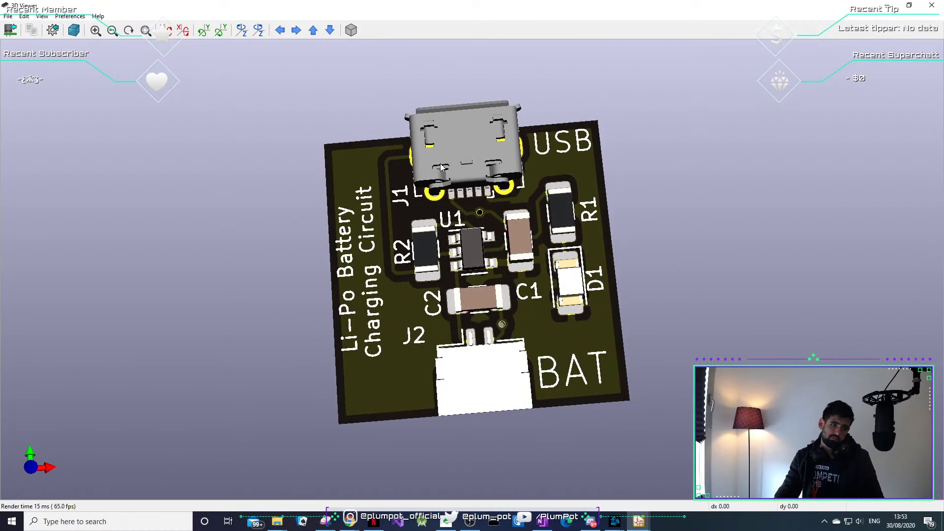
scroll(496, 319, "up", 2)
scroll(494, 314, "up", 3)
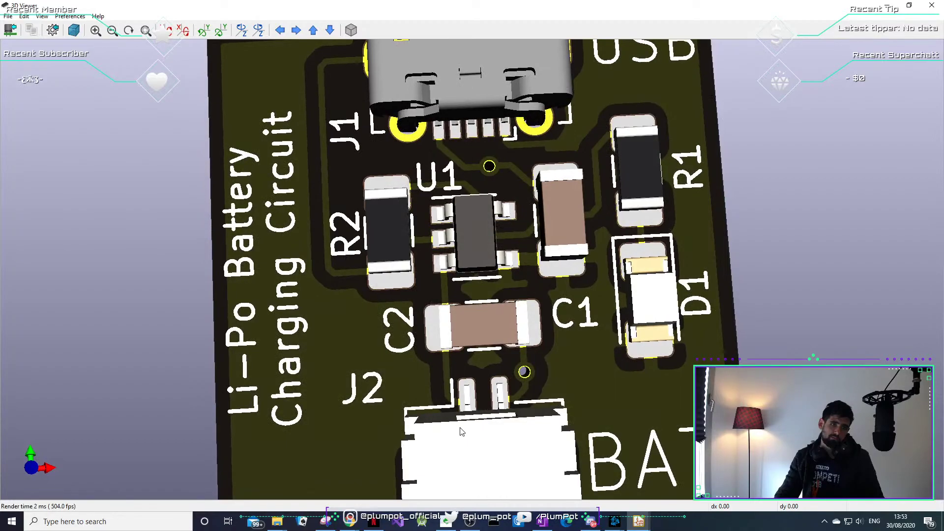
left_click_drag(460, 427, 461, 364)
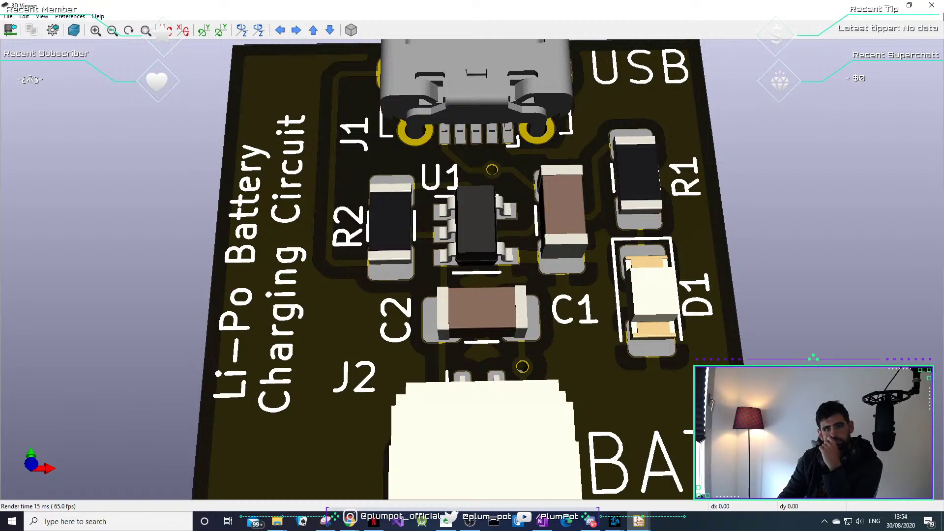
right_click(780, 90)
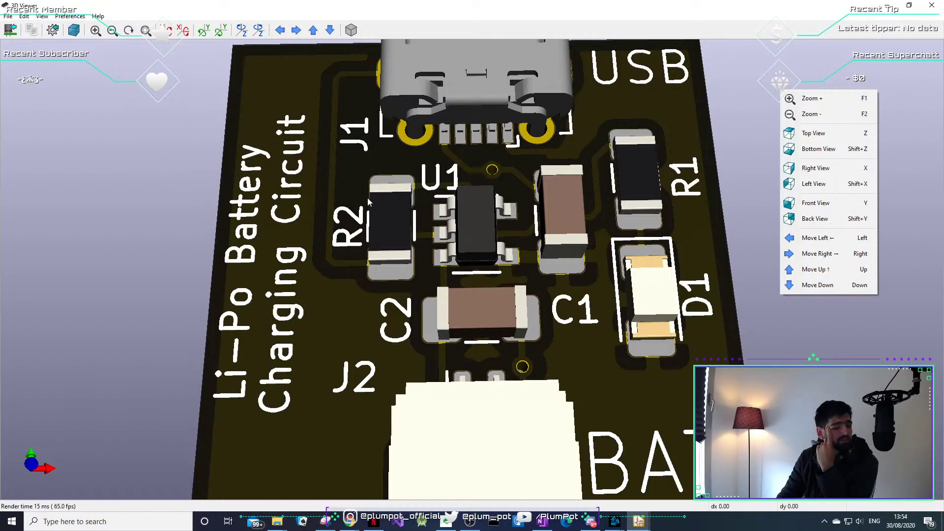
left_click(932, 5)
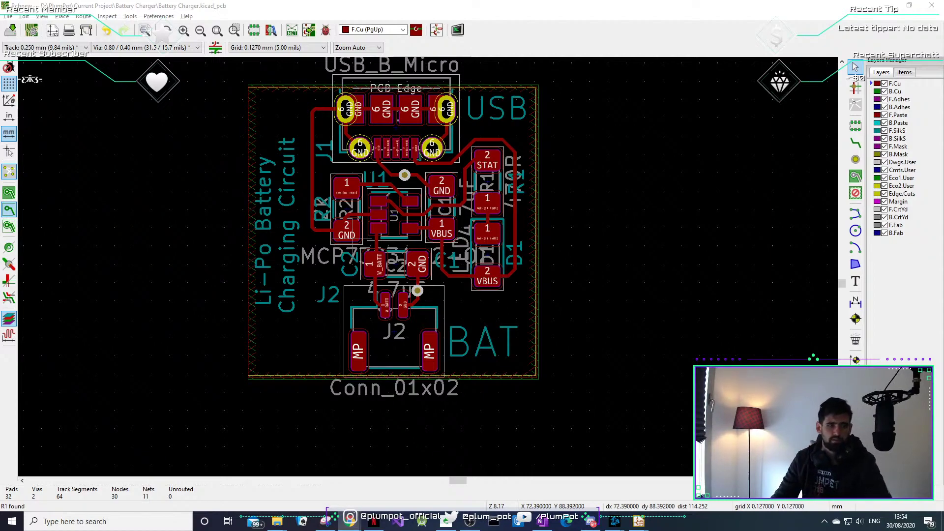
Examine the tracks and labels around C1, D1 and J2 against the whole board layout.
middle_click_drag(376, 174, 386, 232)
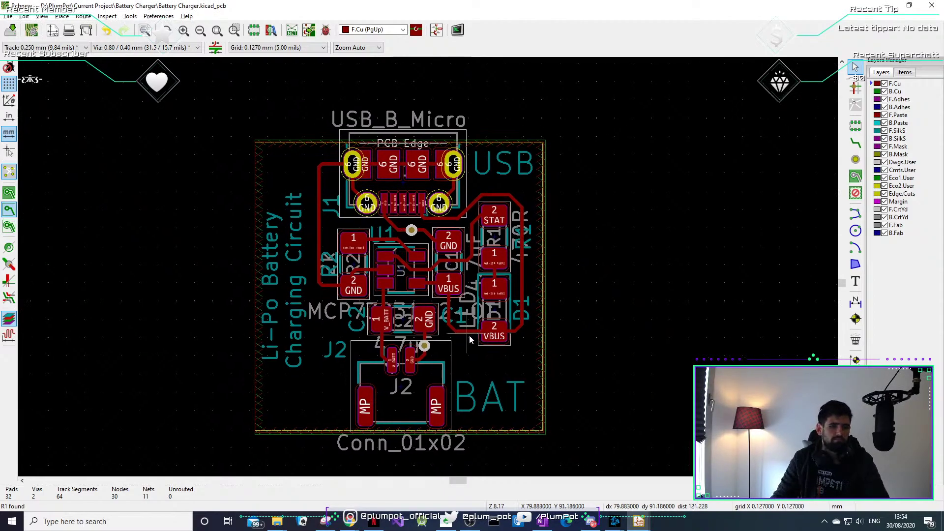
scroll(469, 334, "up", 3)
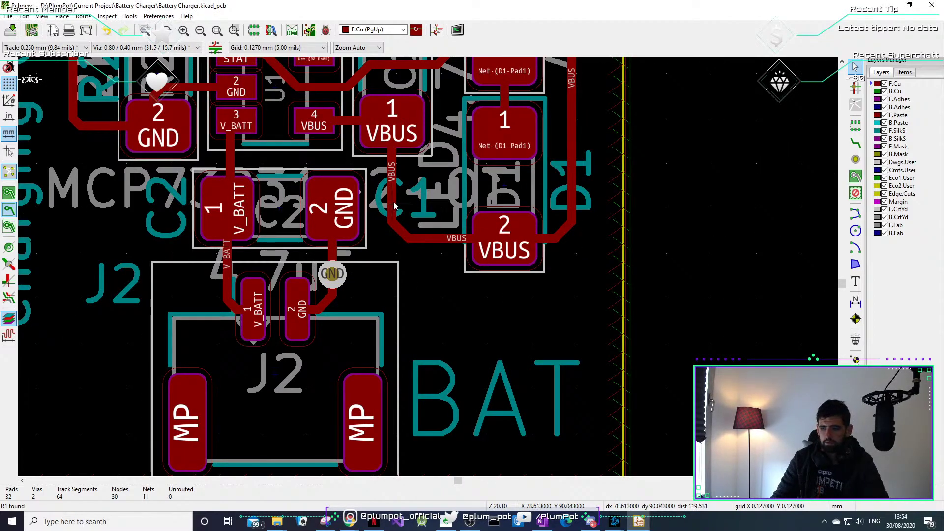
left_click(421, 215)
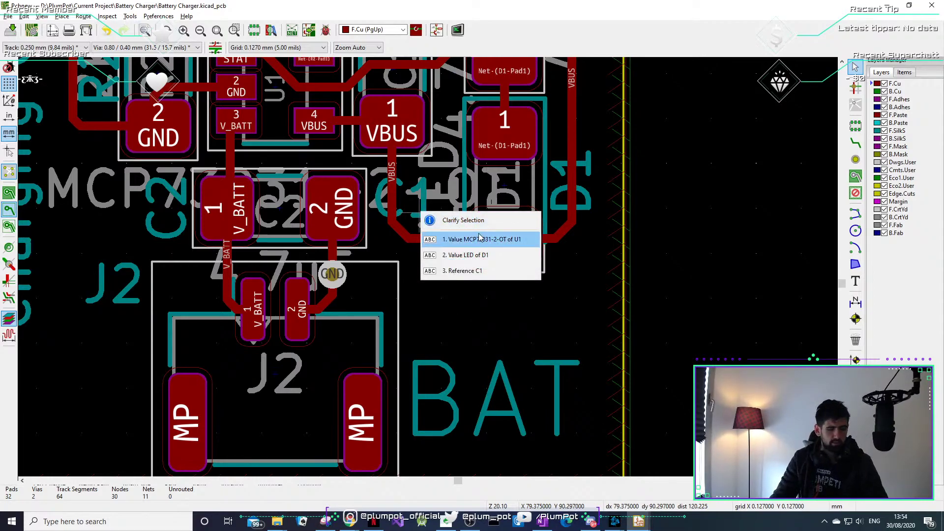
left_click(498, 416)
scroll(391, 229, "down", 1)
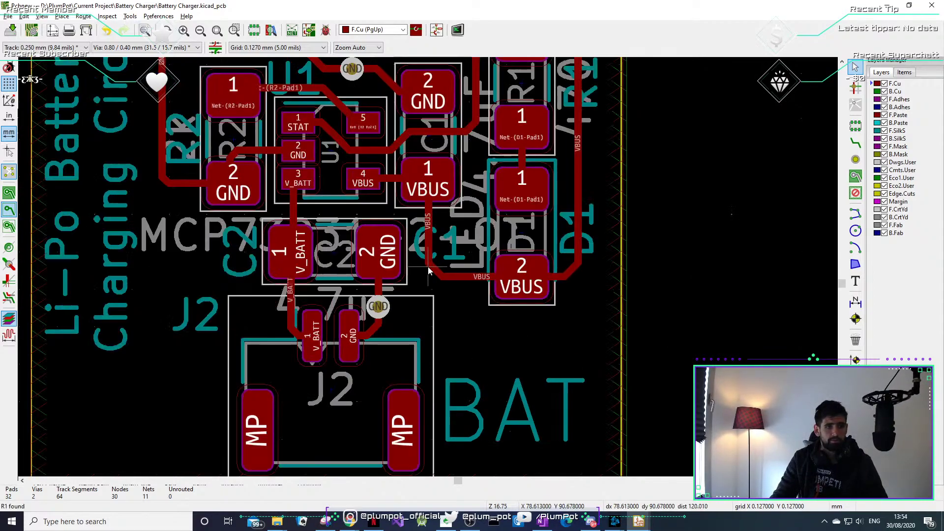
scroll(342, 250, "down", 1)
middle_click_drag(481, 277, 394, 256)
scroll(394, 255, "down", 2)
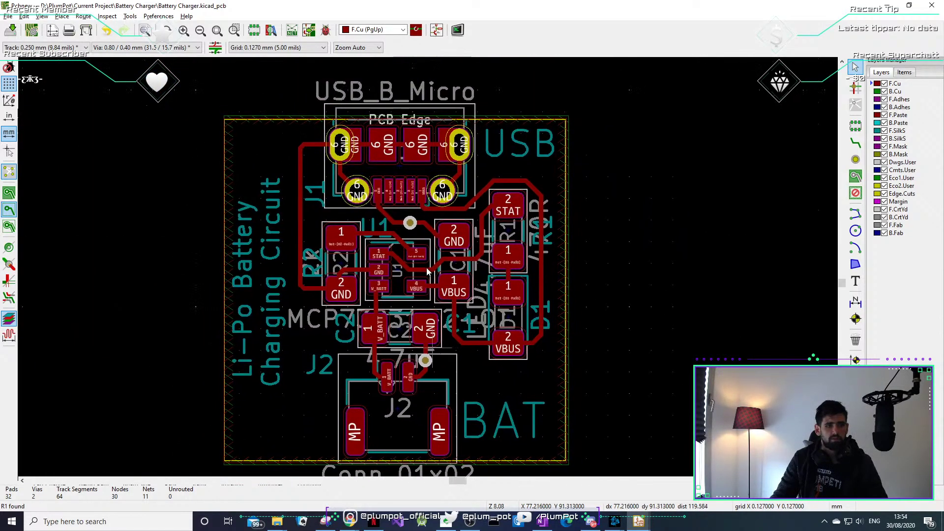
scroll(442, 356, "down", 1)
Switch to the schematic, review the MCP73831 reference circuit, charging circuit and battery output, and return to the board layout.
mouse_move(614, 521)
left_click(627, 495)
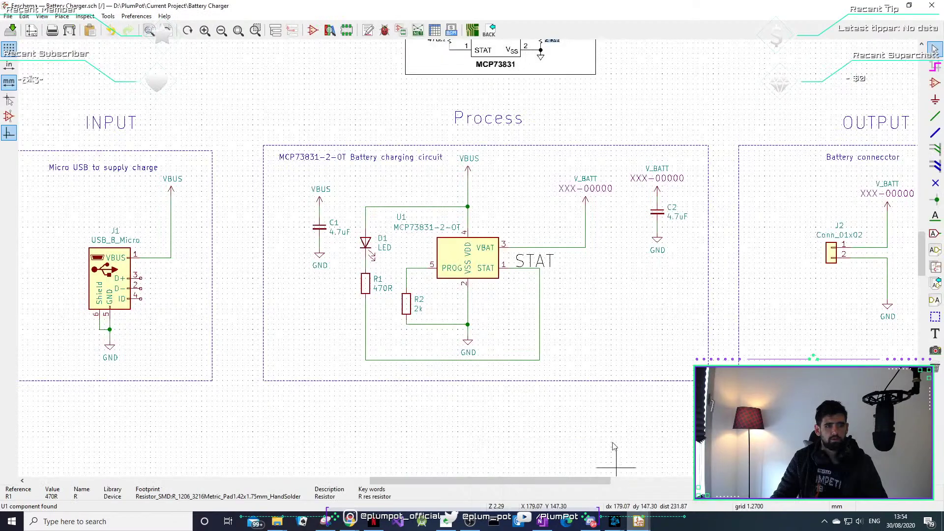
scroll(425, 251, "down", 2)
scroll(426, 252, "up", 5)
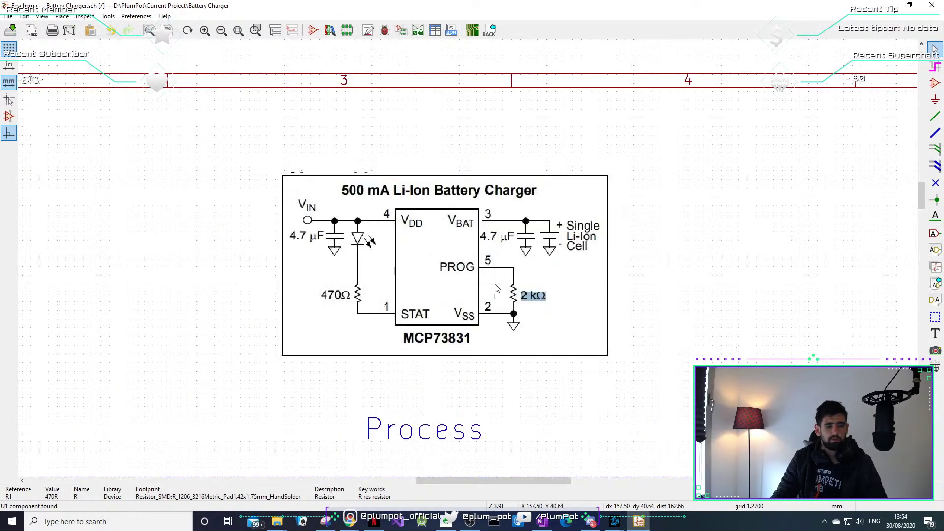
scroll(487, 289, "down", 1)
middle_click_drag(501, 331, 433, 107)
scroll(626, 273, "down", 1)
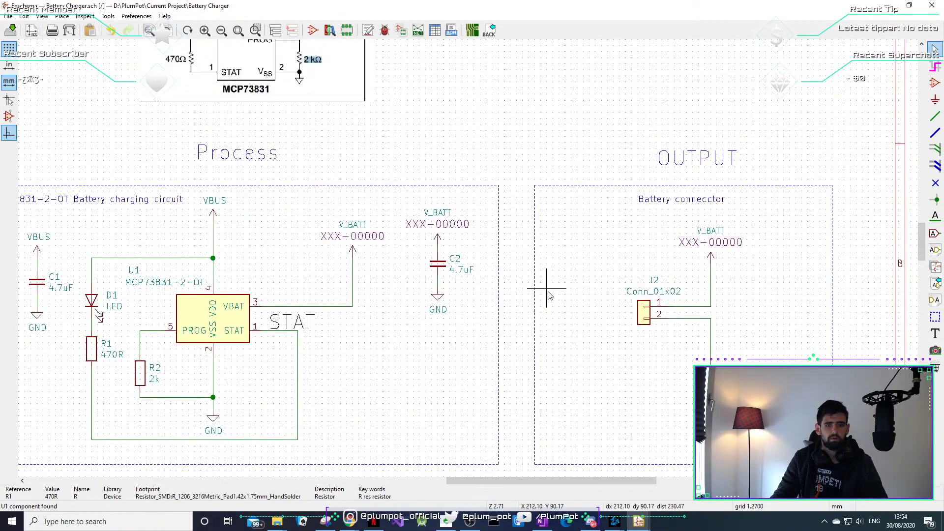
middle_click_drag(116, 281, 323, 282)
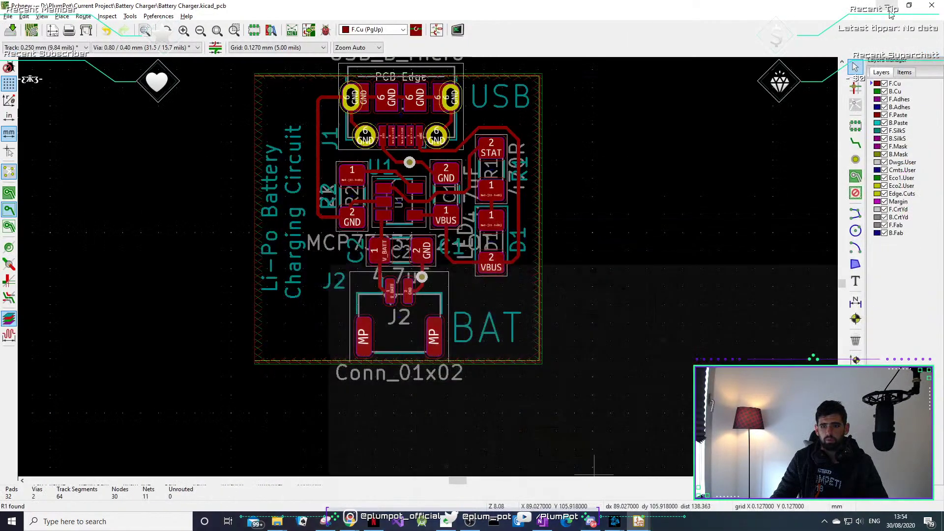
left_click(887, 5)
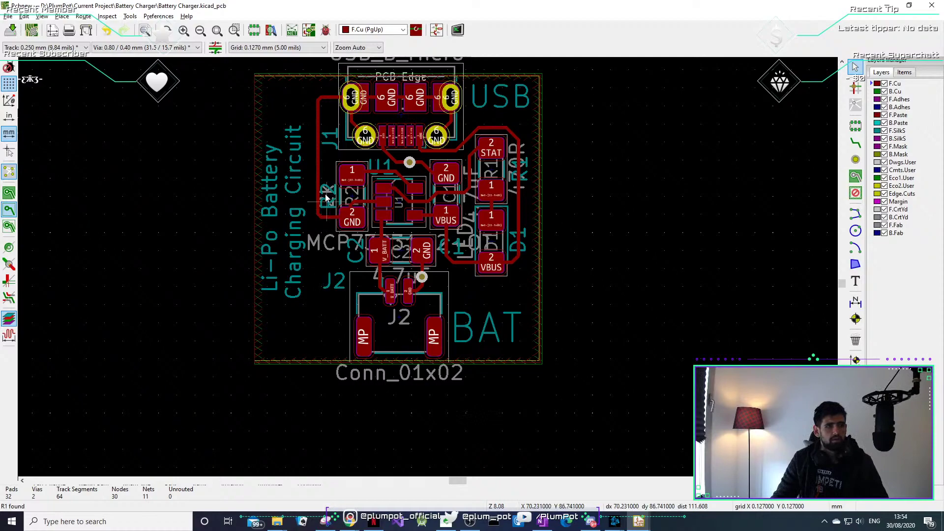
Open the plot settings for Gerber output and review the list of included layers.
middle_click_drag(326, 187, 266, 235)
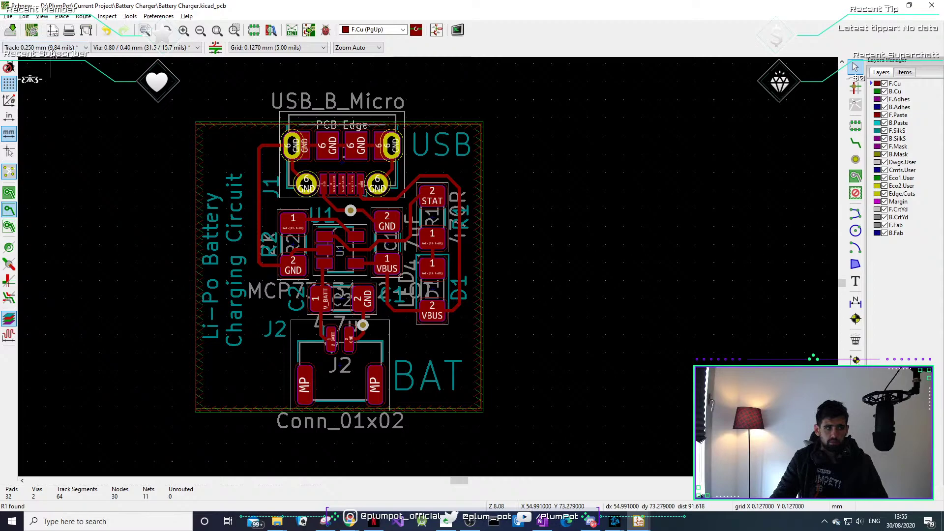
left_click(86, 31)
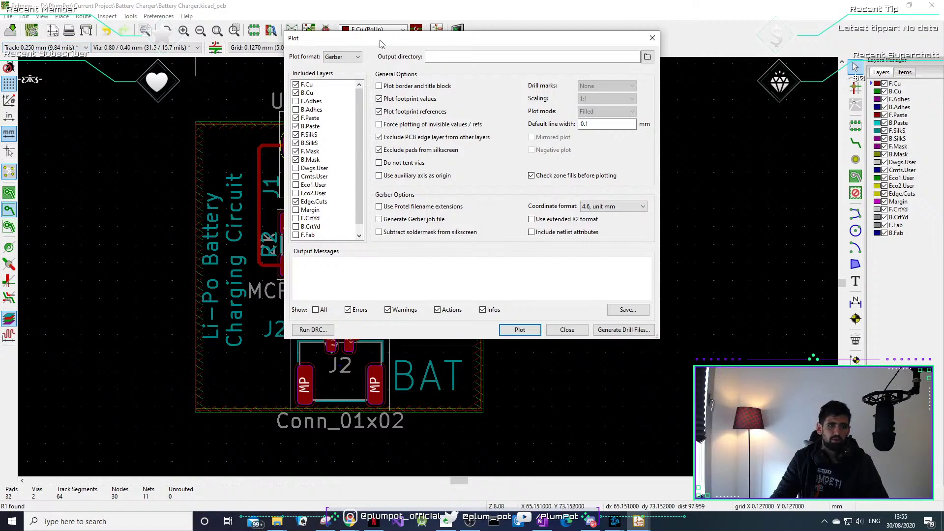
left_click_drag(380, 45, 266, 79)
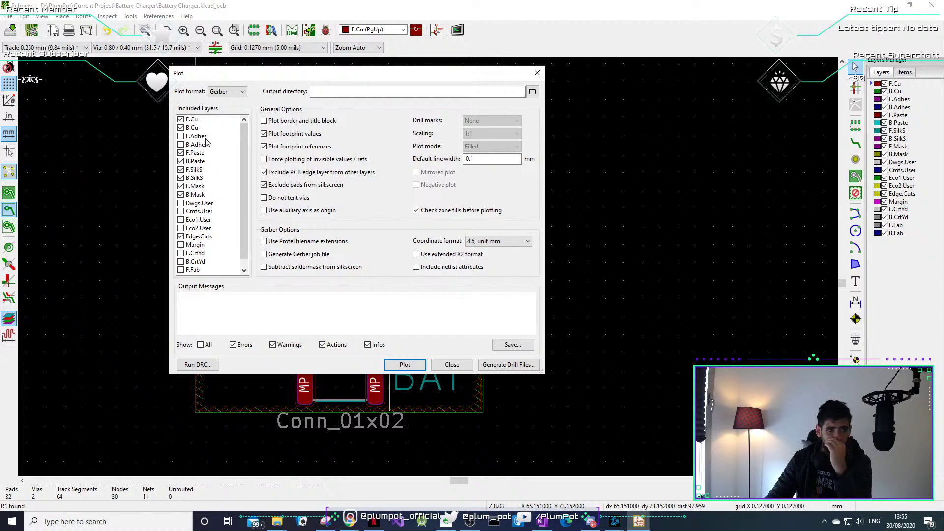
scroll(188, 167, "down", 1)
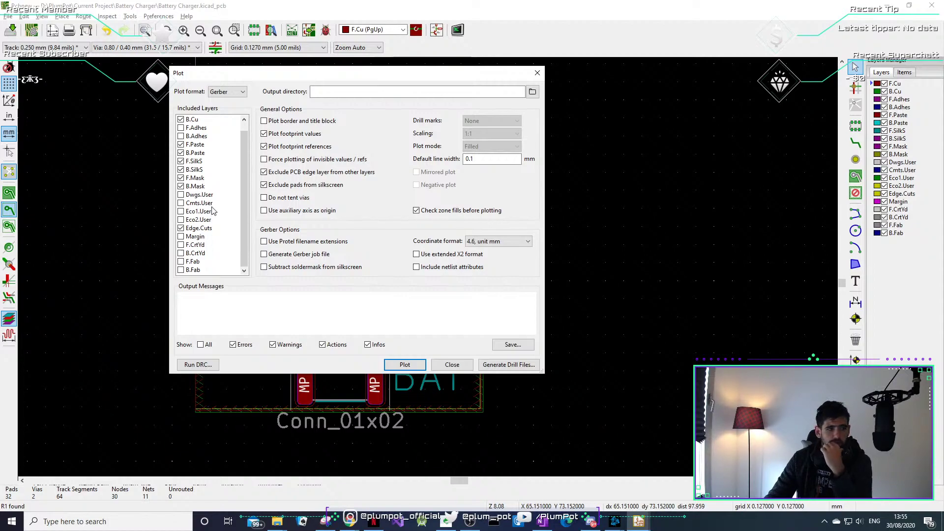
scroll(208, 246, "up", 1)
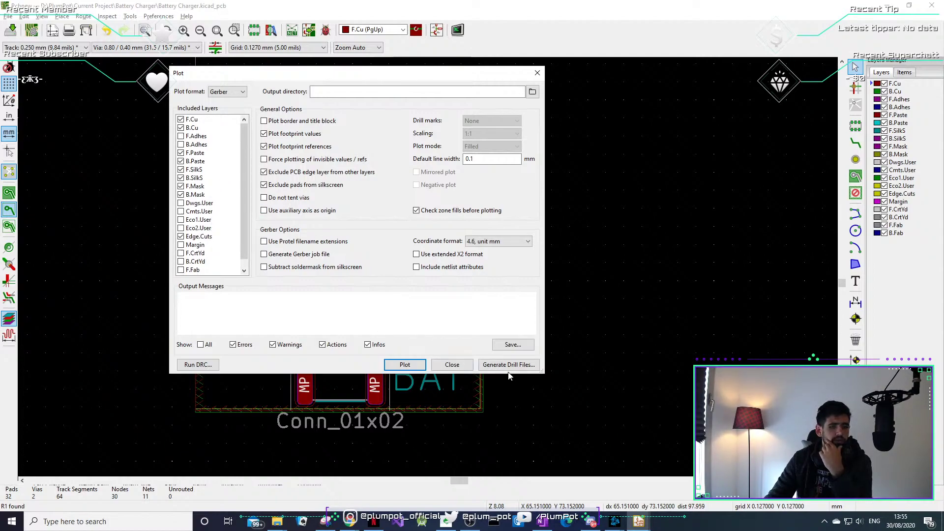
Generate the Excellon drill files and plot the included layers as Gerber files, leaving the output folders blank.
left_click_drag(344, 73, 450, 97)
left_click(632, 388)
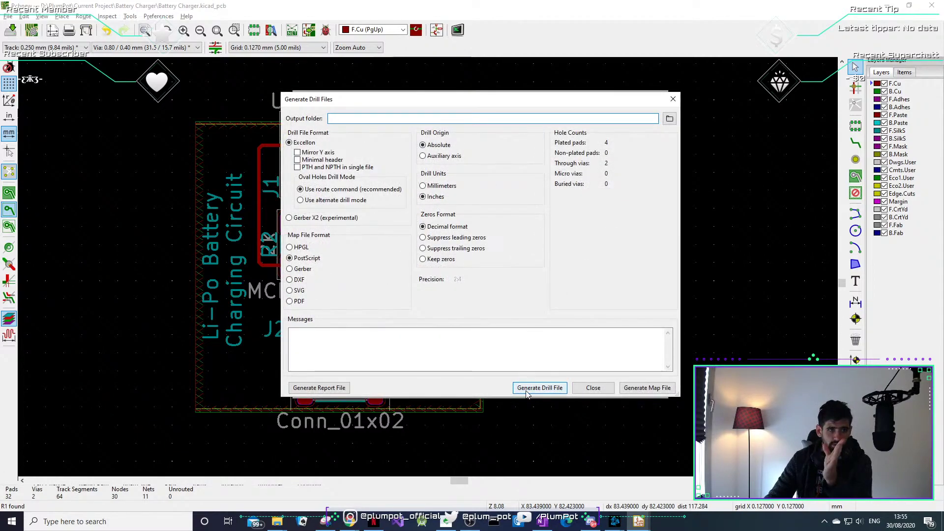
left_click(526, 390)
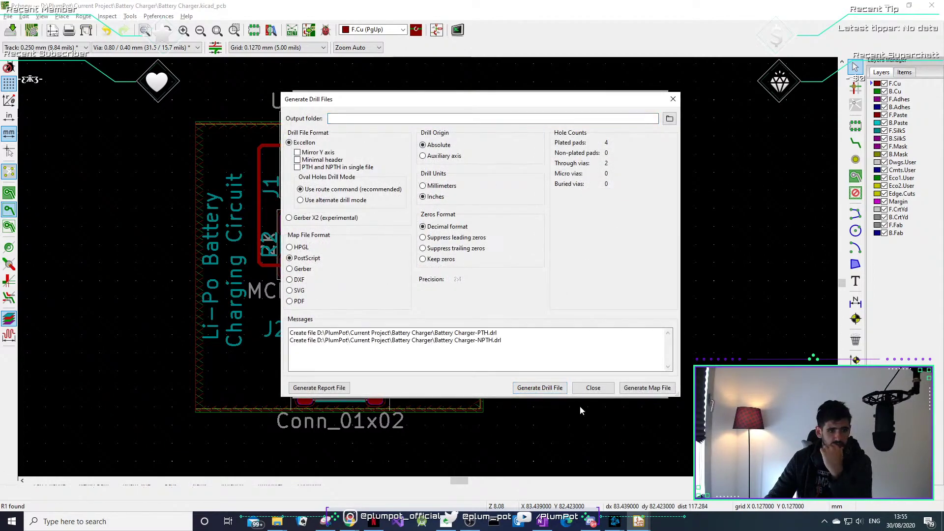
left_click(593, 389)
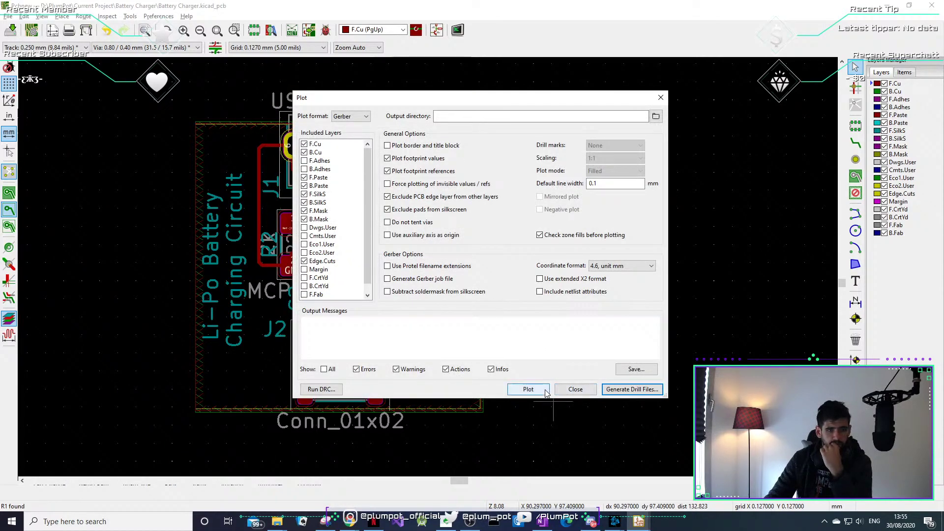
left_click(544, 391)
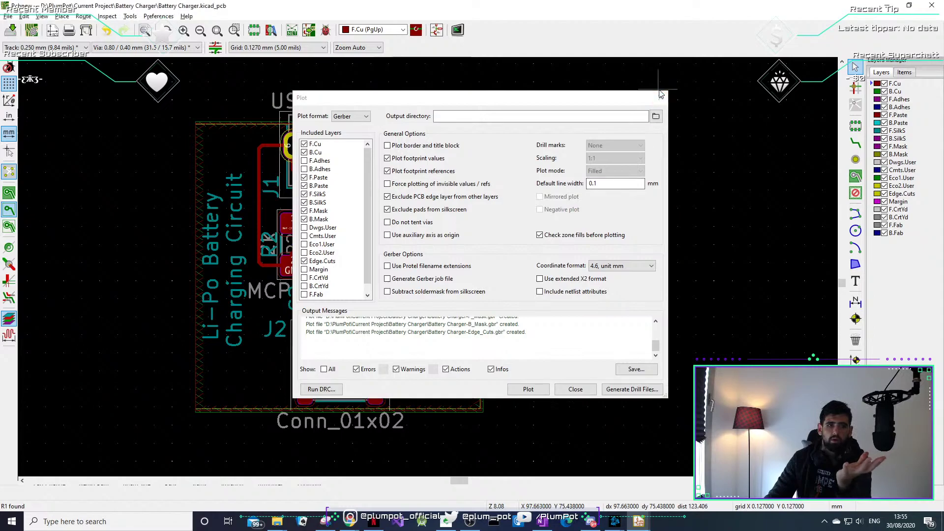
Close the plot settings, switch to the Battery Charger project folder in File Explorer, and sort its files by date modified.
left_click(660, 96)
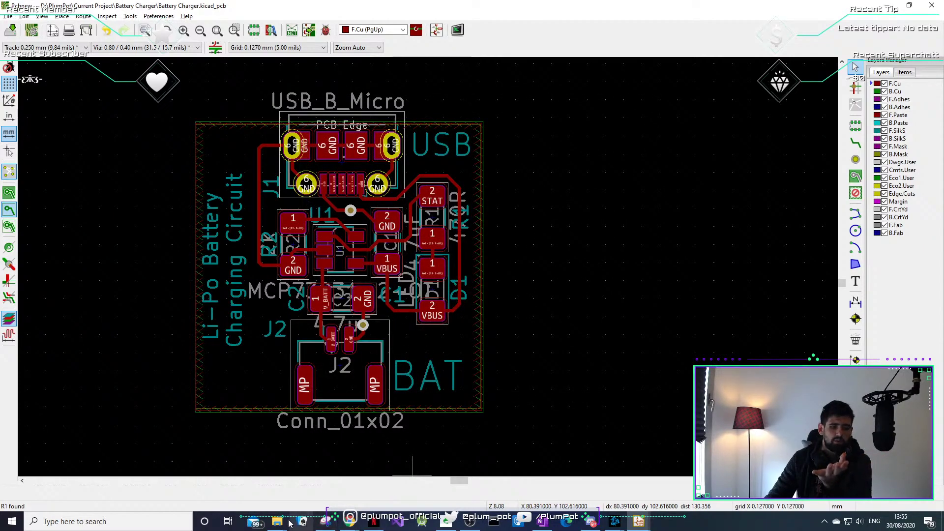
mouse_move(290, 523)
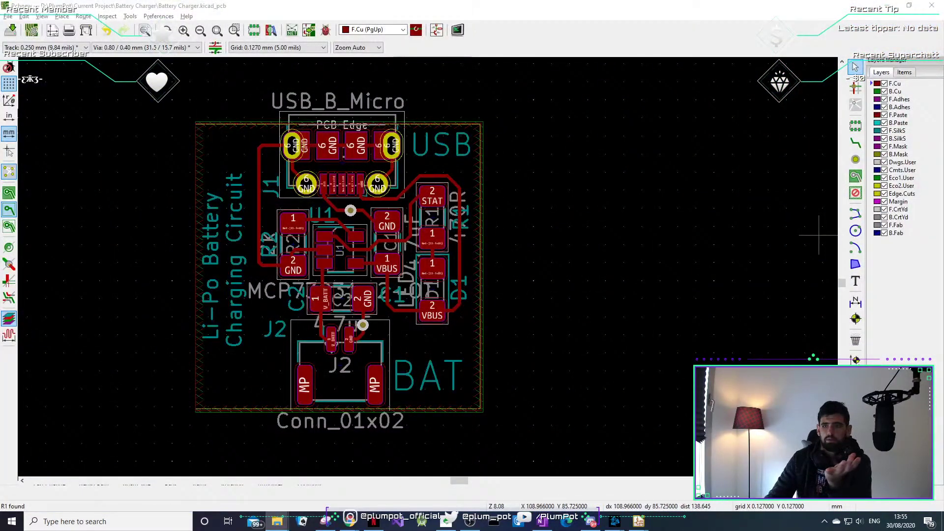
left_click_drag(943, 79, 943, 104)
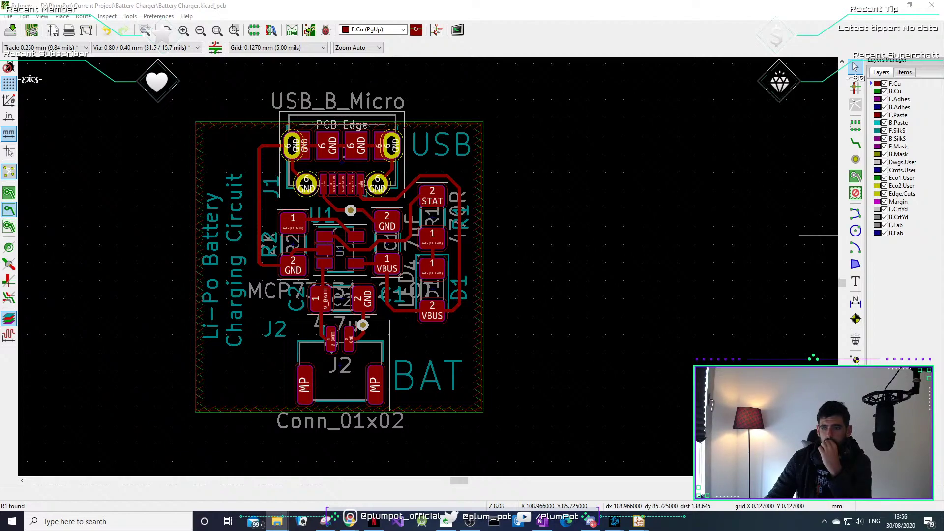
left_click_drag(943, 81, 320, 62)
left_click(348, 148)
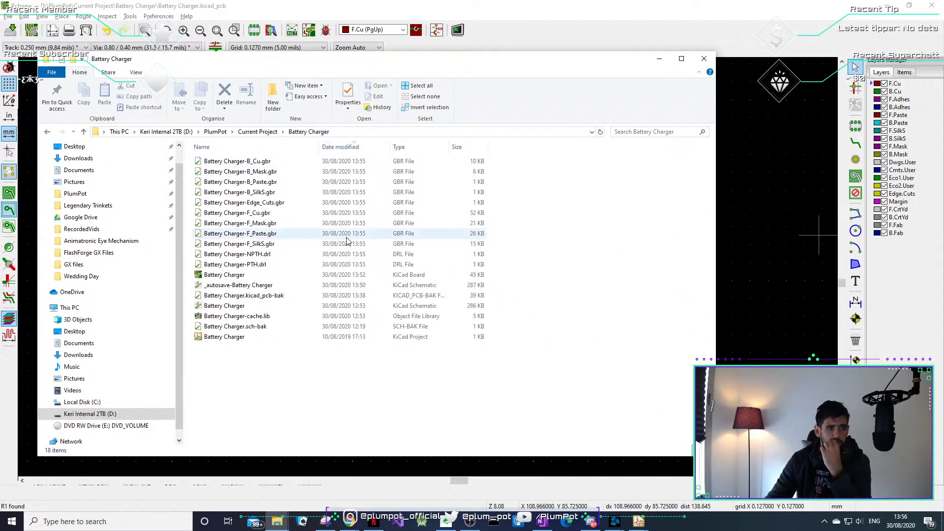
Compress all the Gerber (.gbr) and drill (.drl) files in the Battery Charger folder into one zip archive.
left_click_drag(495, 265, 239, 162)
right_click(239, 164)
mouse_move(316, 242)
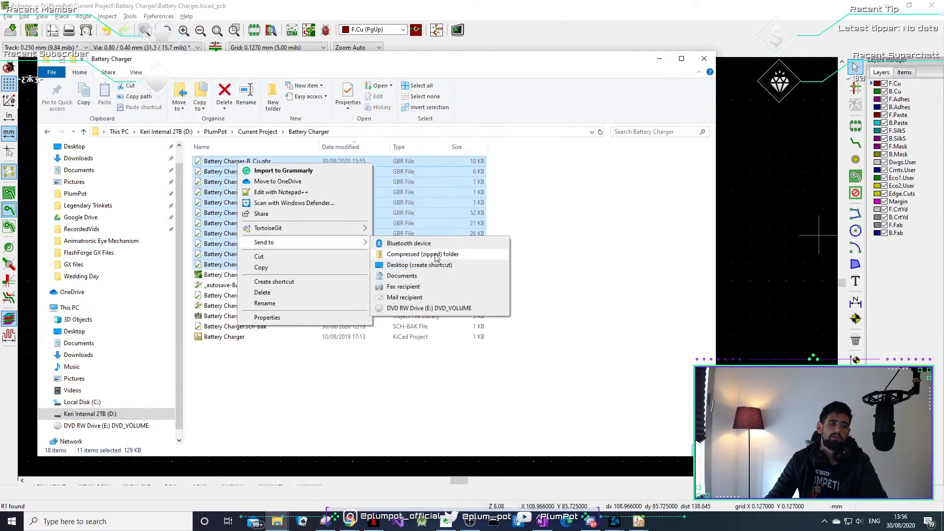
left_click(439, 255)
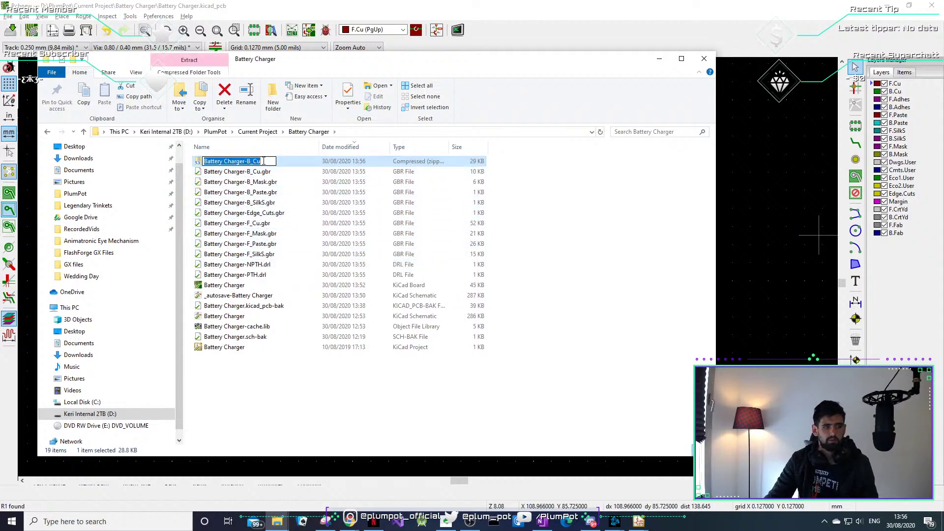
left_click_drag(243, 164, 286, 164)
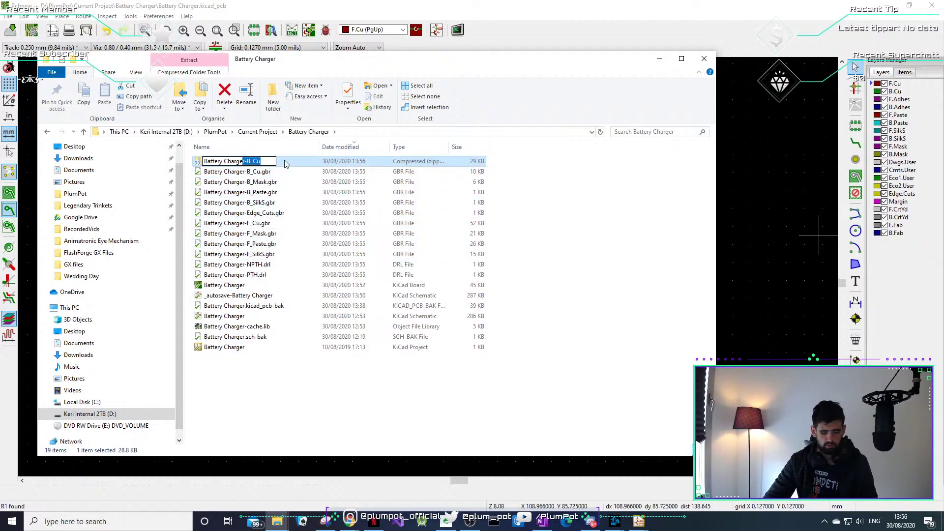
key("ctrl+a")
type("r")
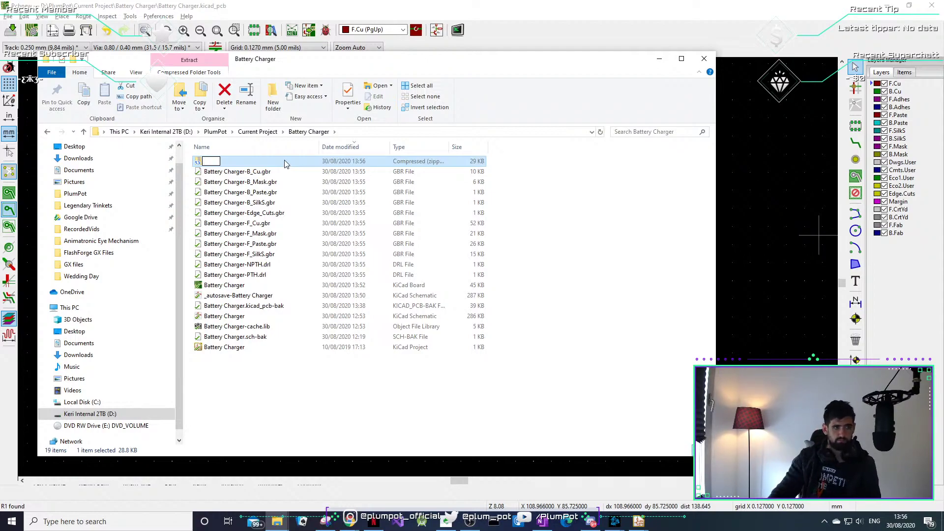
key("Escape")
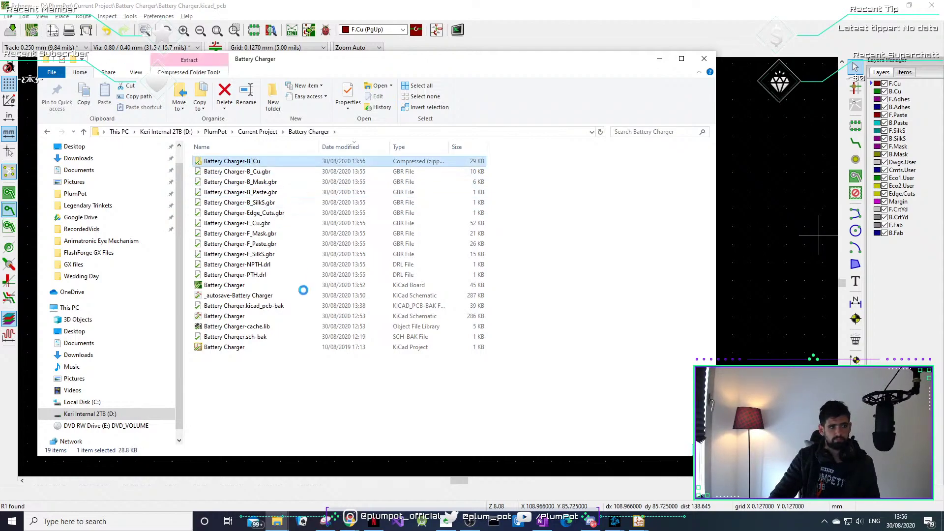
Rename the new zip archive to Battery Charger.
right_click(251, 160)
left_click(277, 384)
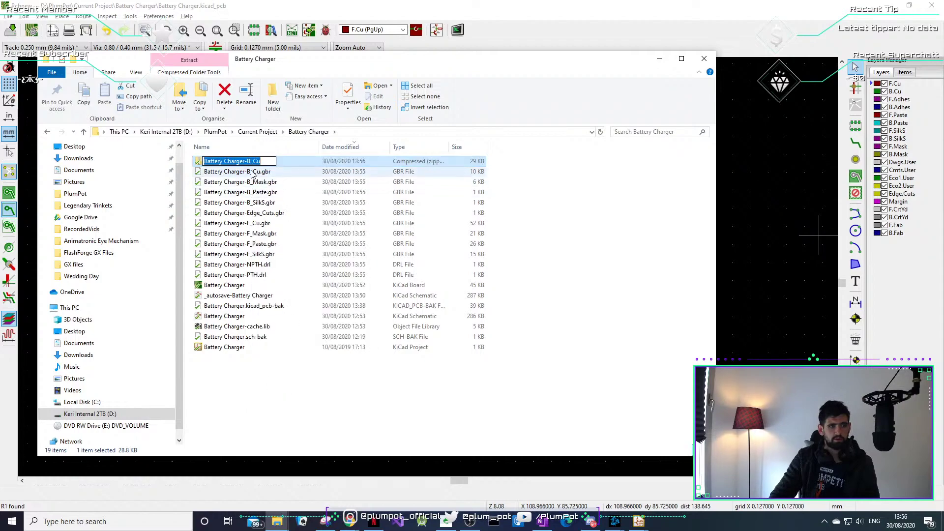
key("End")
key("BackSpace")
key("BackSpace")
key("BackSpace")
key("BackSpace")
key("BackSpace")
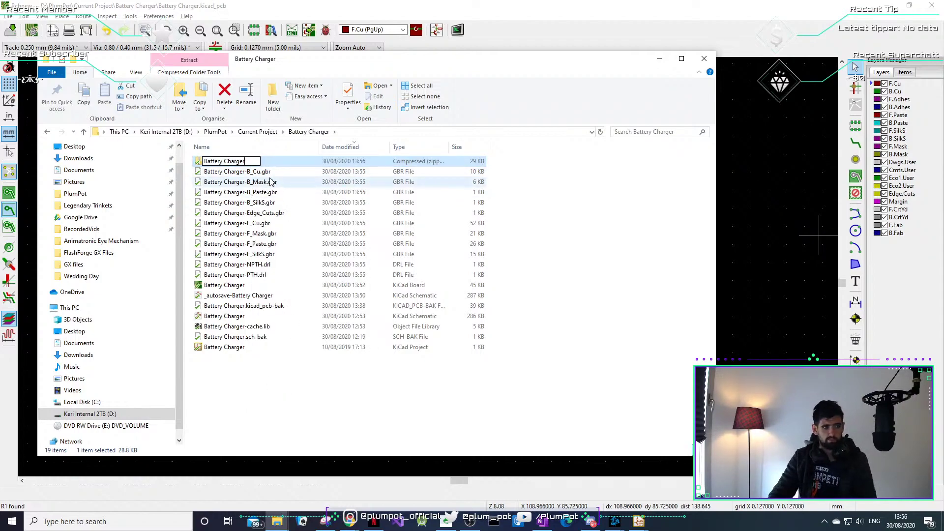
left_click(293, 417)
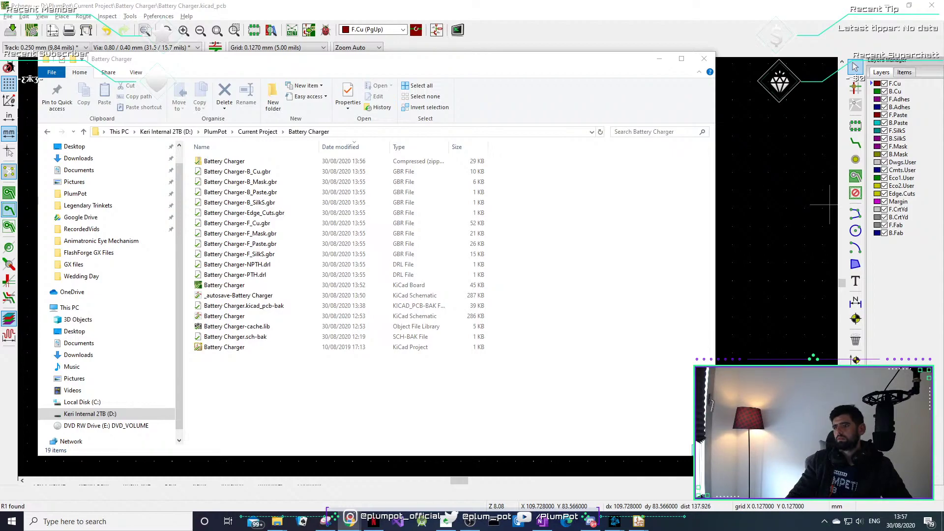
Minimise the project folder and switch to a new Chrome window showing the JLCPCB home page.
left_click(566, 245)
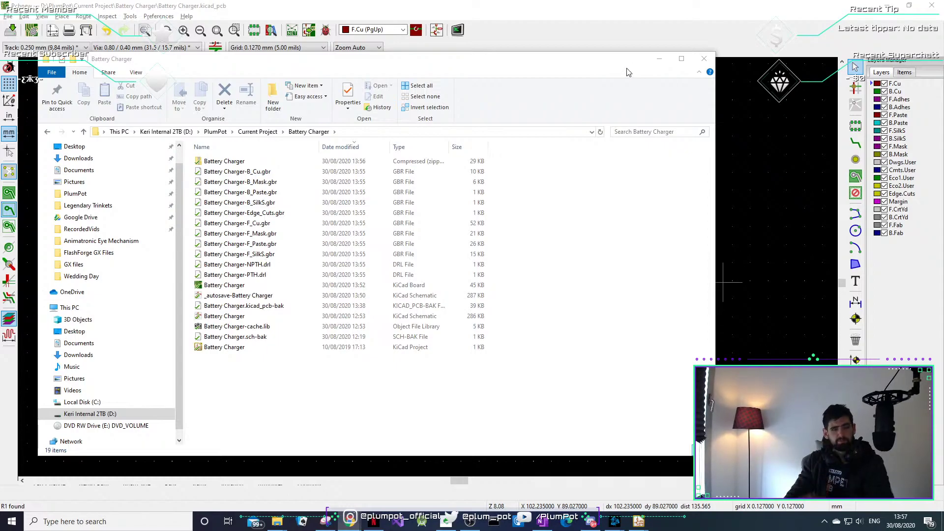
left_click(658, 60)
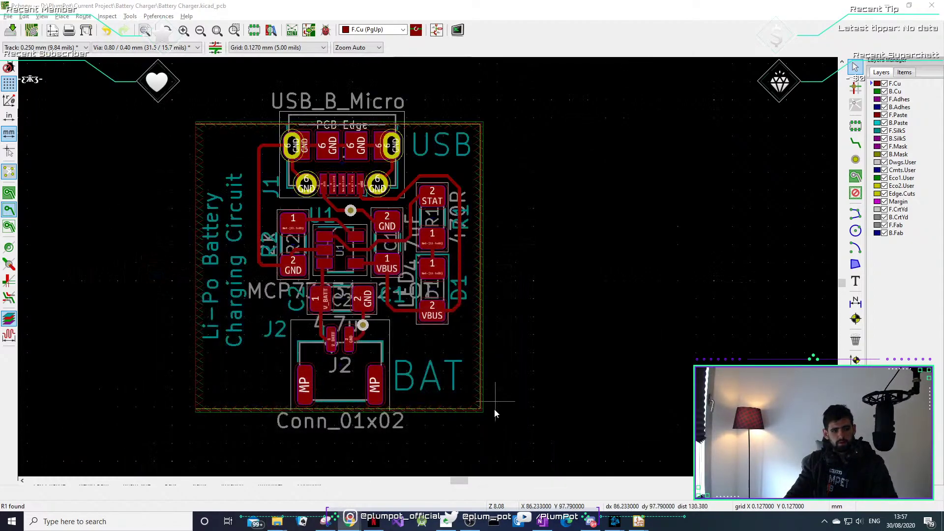
right_click(350, 521)
left_click(344, 469)
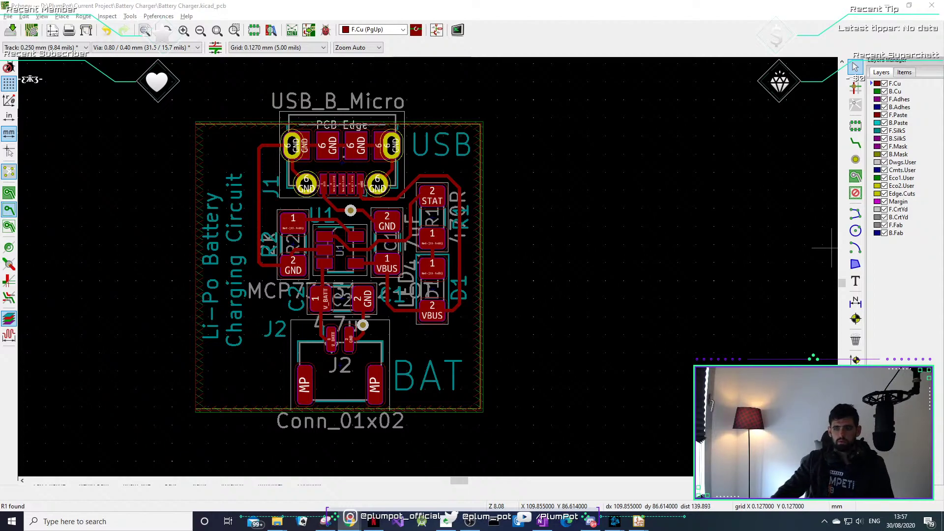
left_click_drag(943, 94, 389, 0)
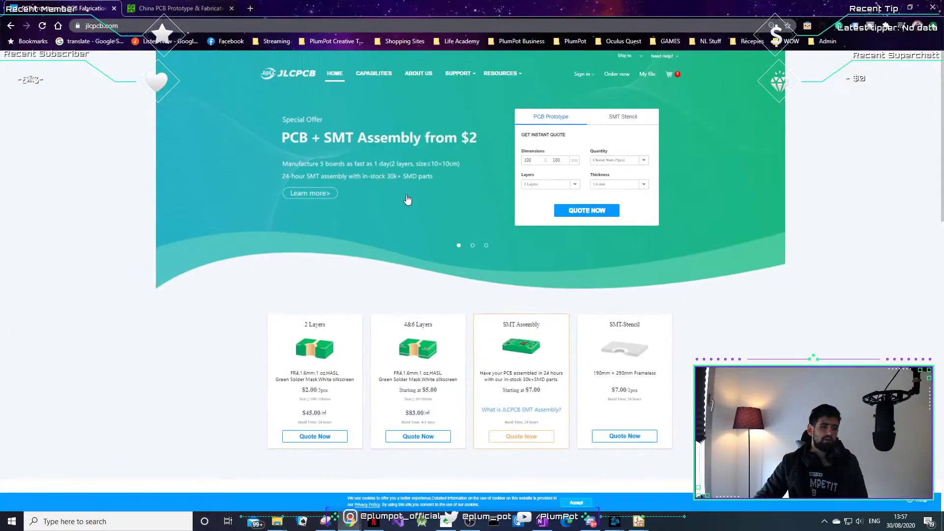
Look over the JLCPCB and PCBWay home pages as board manufacturers, and put the browser window aside.
scroll(379, 194, "down", 1)
scroll(327, 186, "up", 1)
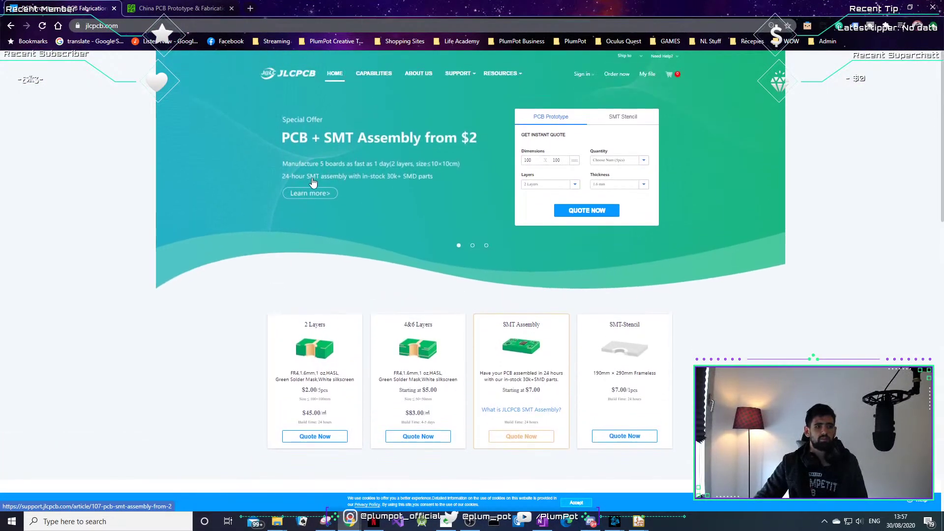
left_click(173, 7)
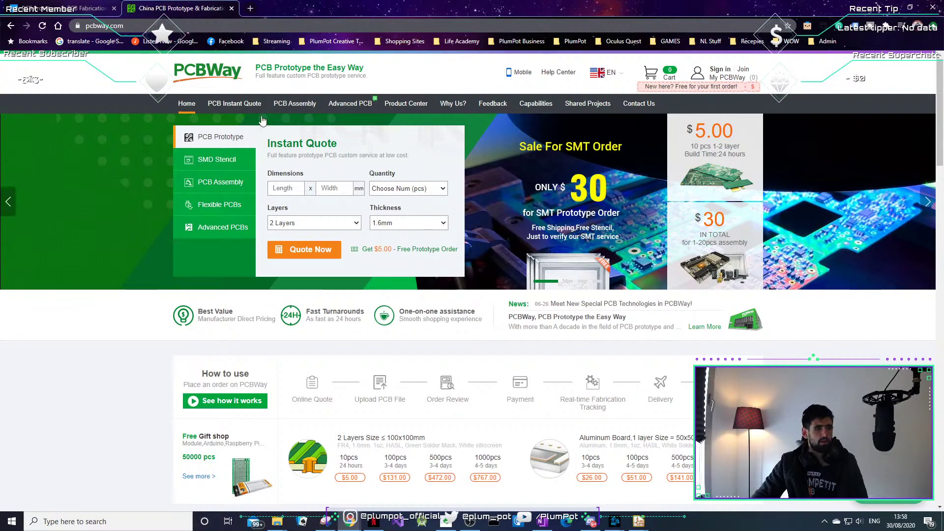
left_click(101, 8)
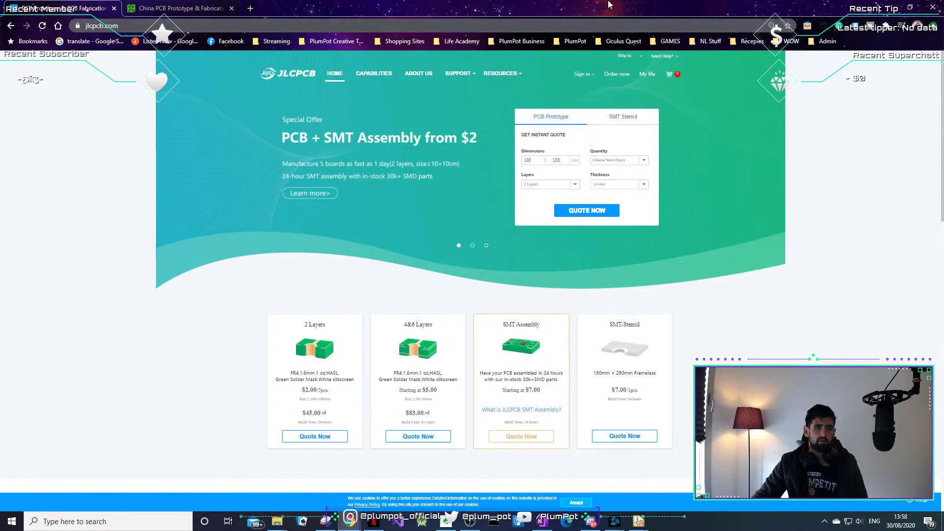
left_click_drag(610, 5, 613, 0)
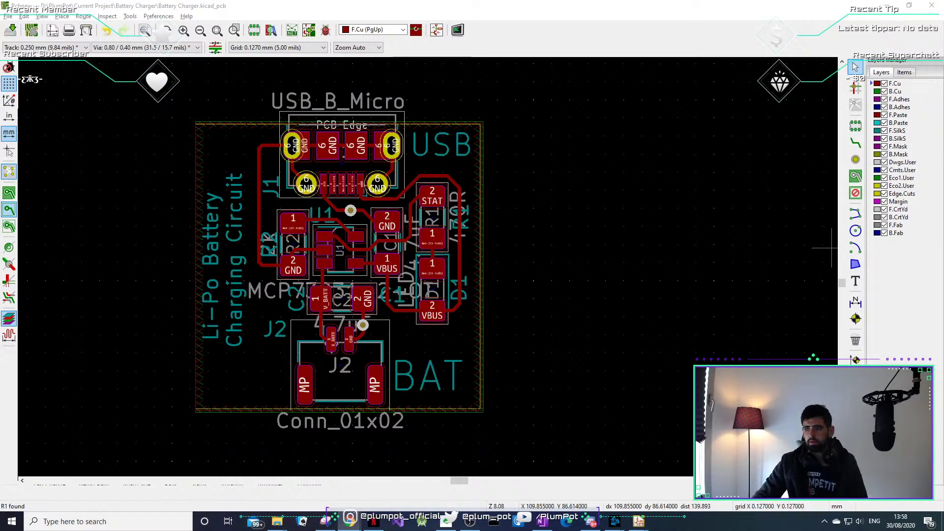
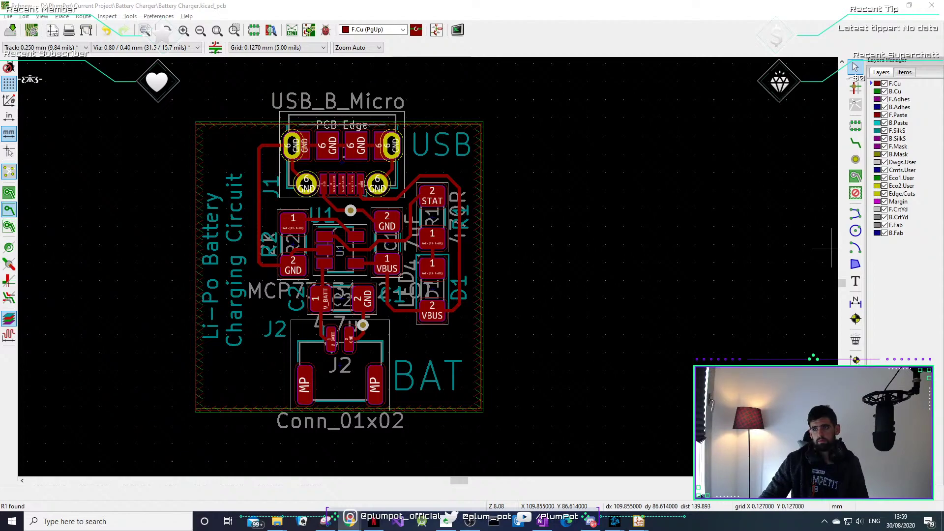
Bring the JLCPCB website back in a maximised browser window and request a quote for a PCB prototype.
left_click_drag(1, 226, 342, 317)
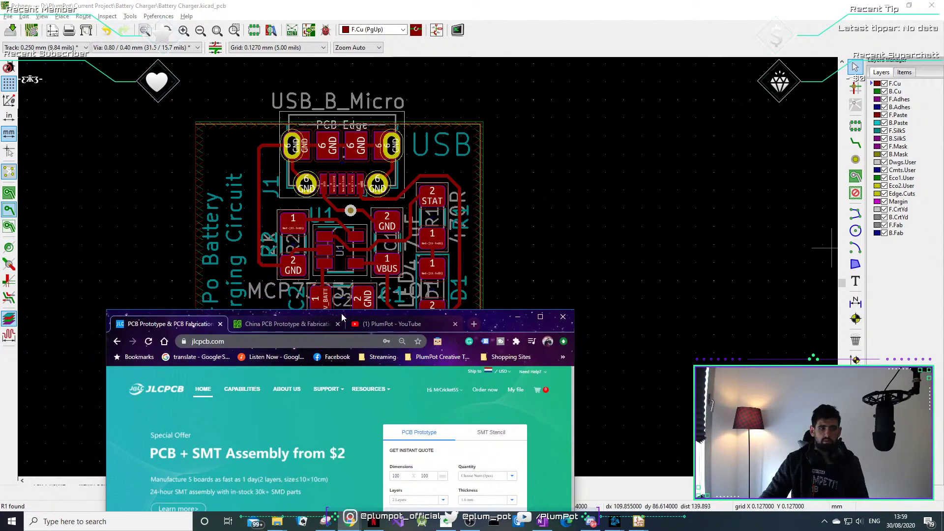
double_click(488, 324)
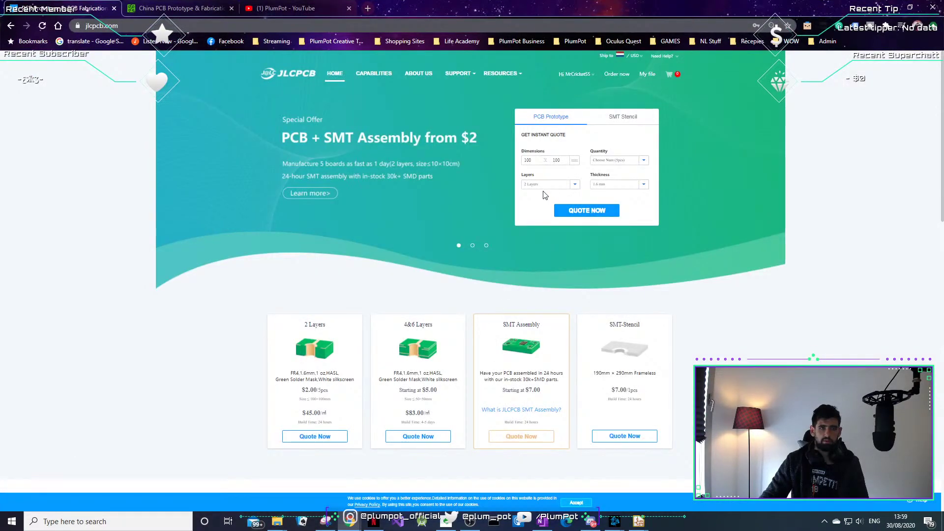
left_click(598, 212)
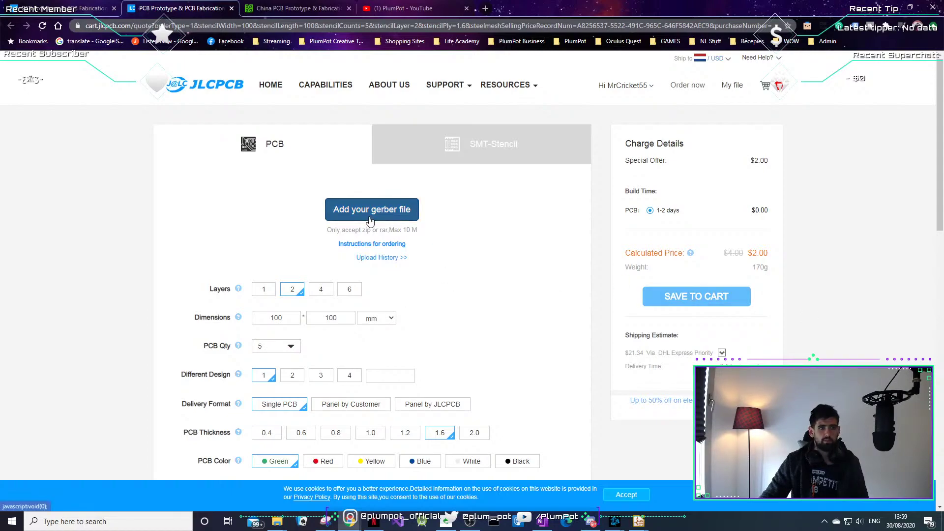
Upload the Battery Charger zip archive from the project folder as the gerber file for the quote.
left_click(370, 220)
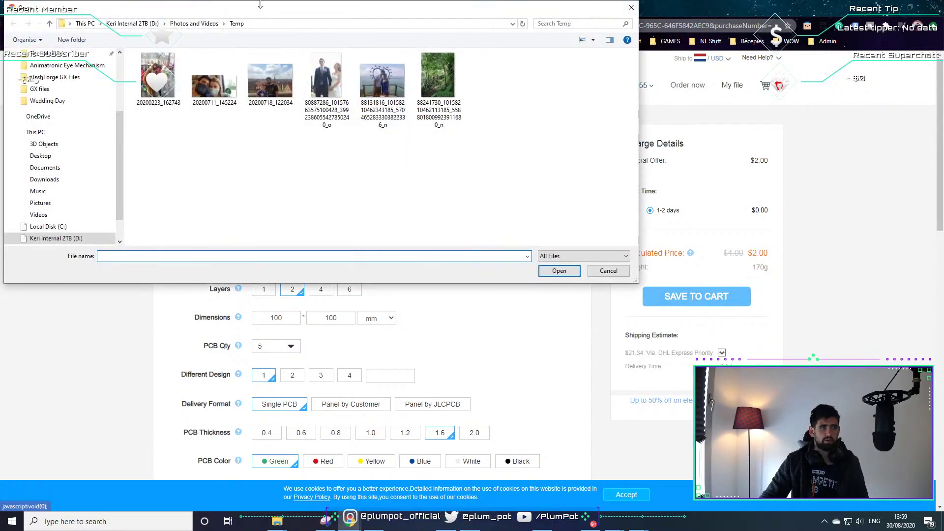
left_click_drag(260, 4, 943, 108)
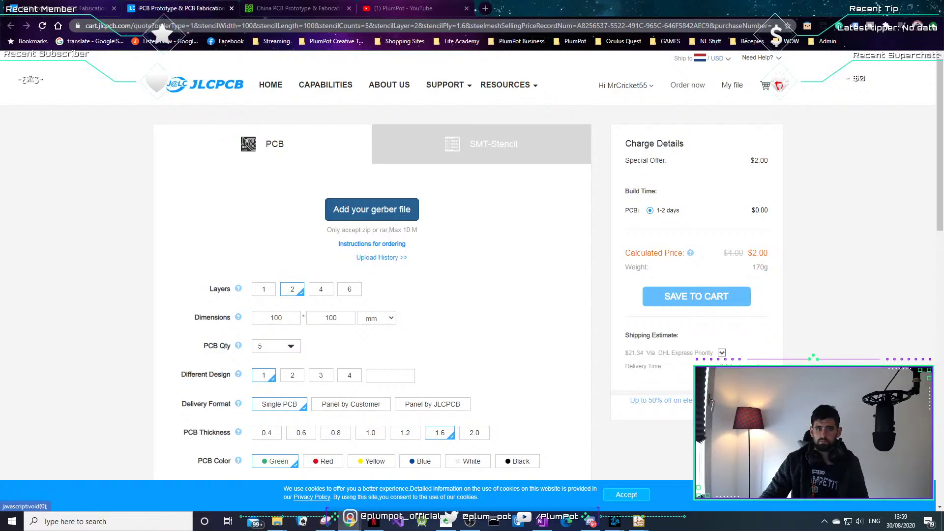
left_click_drag(943, 164, 294, 165)
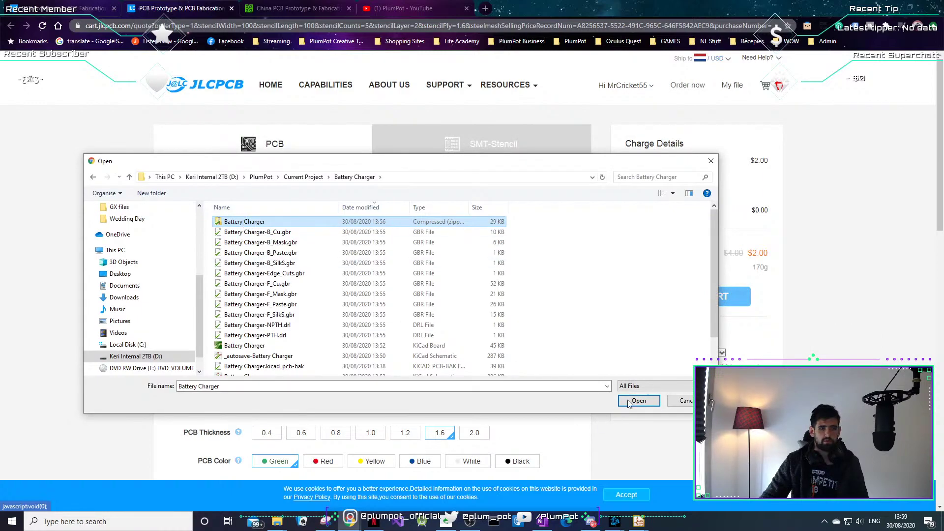
left_click(642, 401)
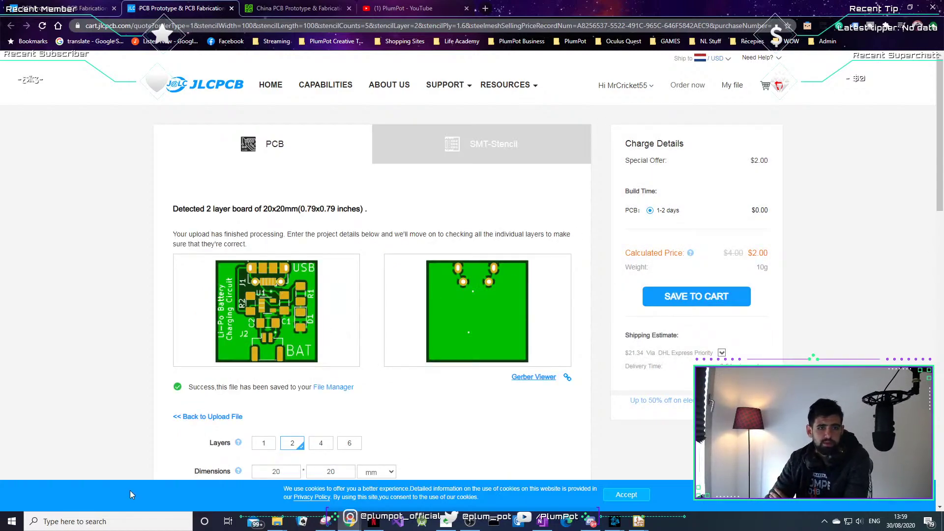
Review the uploaded board's front and back previews, the fabrication options from layers to surface finish, and the calculated price.
scroll(323, 369, "down", 1)
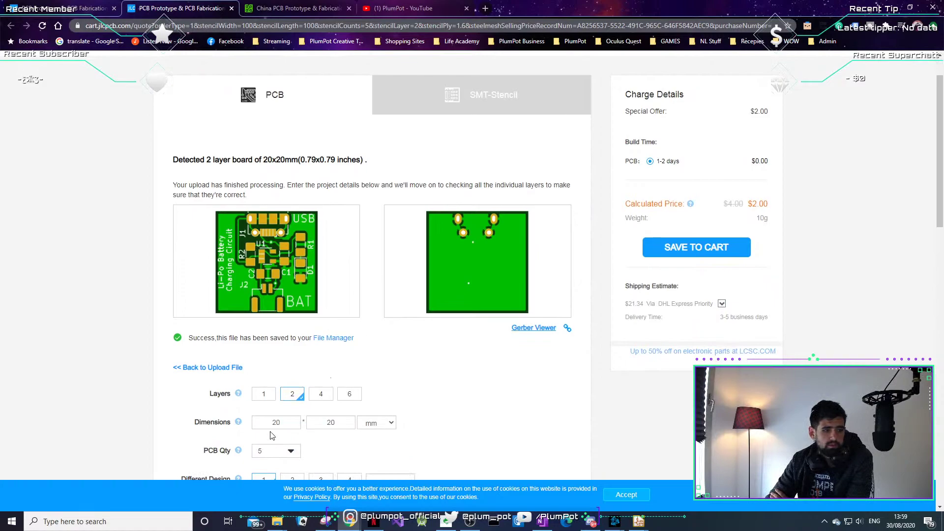
scroll(277, 443, "down", 1)
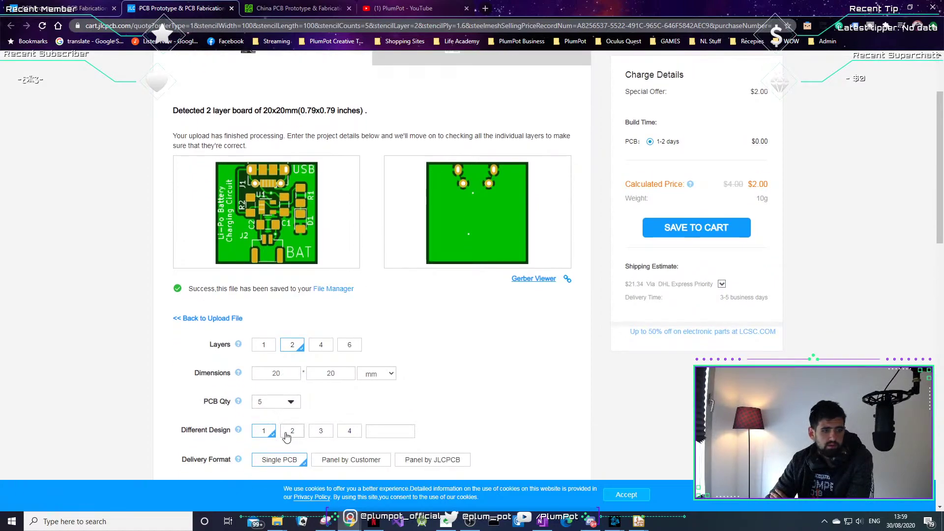
scroll(286, 444, "down", 3)
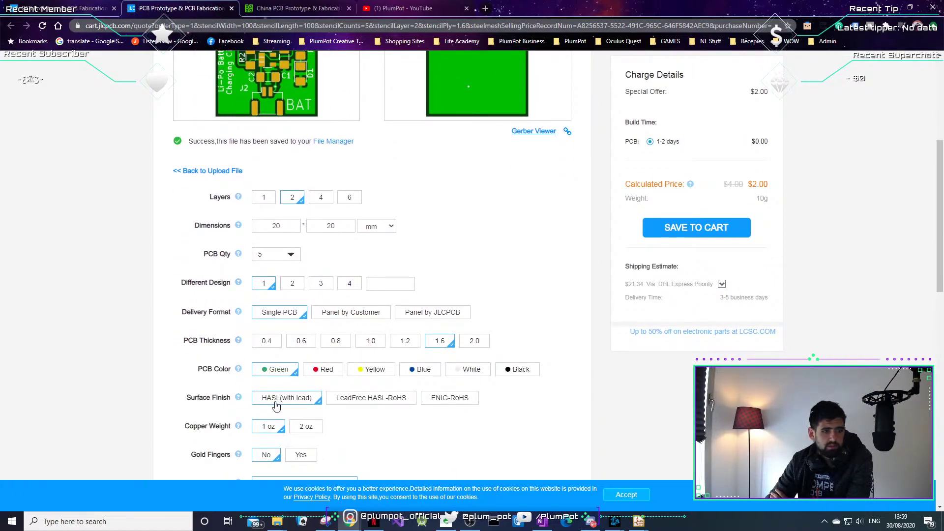
scroll(271, 405, "down", 2)
scroll(271, 403, "up", 4)
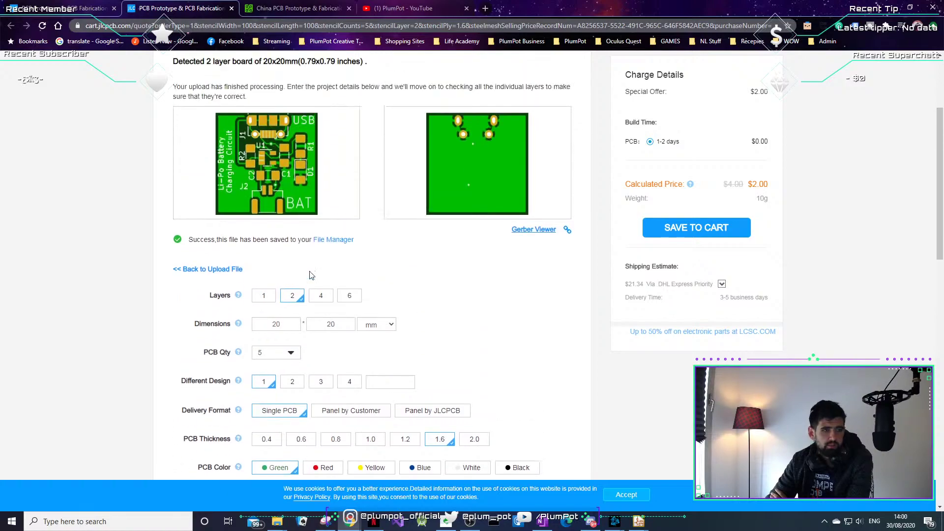
scroll(466, 234, "up", 1)
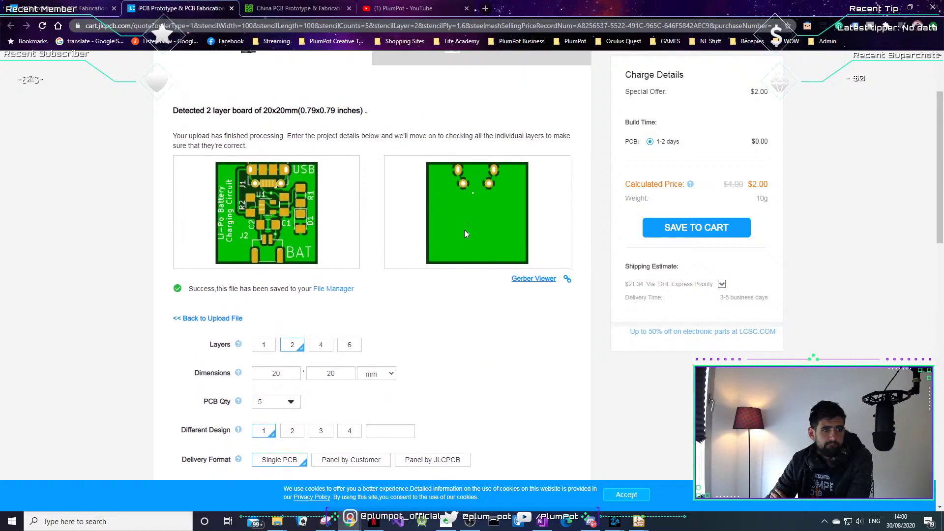
scroll(756, 202, "up", 1)
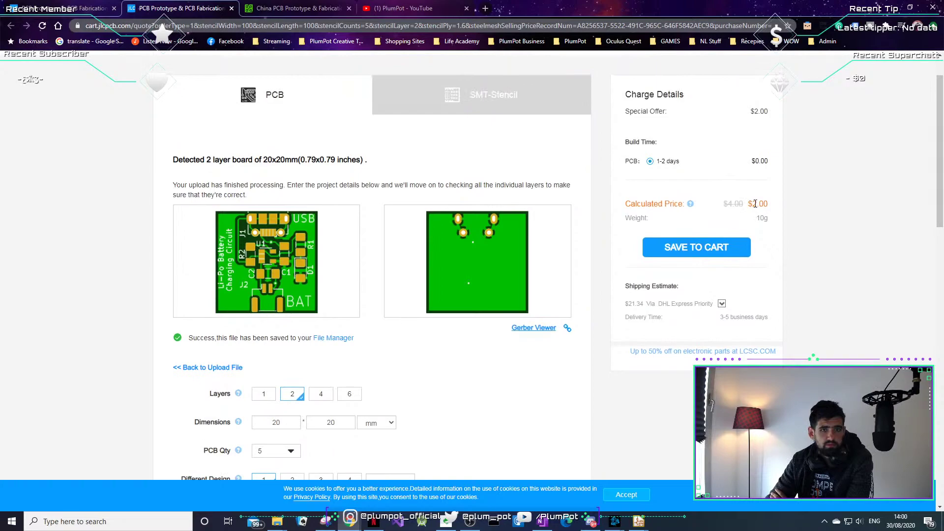
left_click_drag(748, 203, 763, 203)
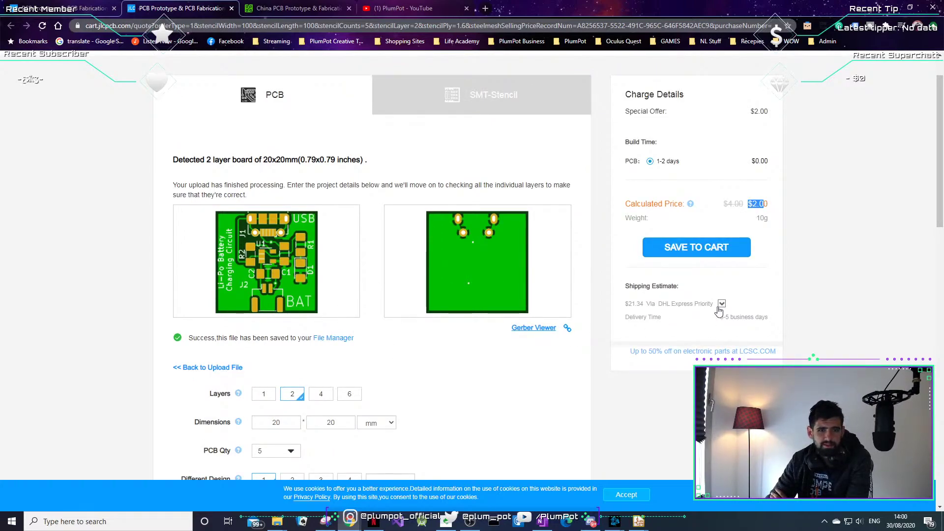
Look back at the JLCPCB quote and the PCBWay home page, and put the browser window aside.
scroll(604, 314, "up", 1)
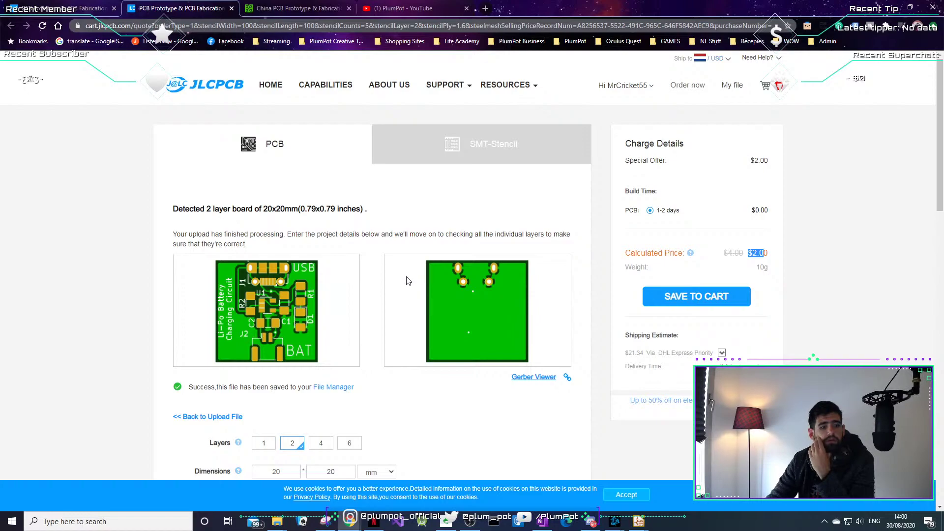
left_click(427, 6)
left_click(300, 8)
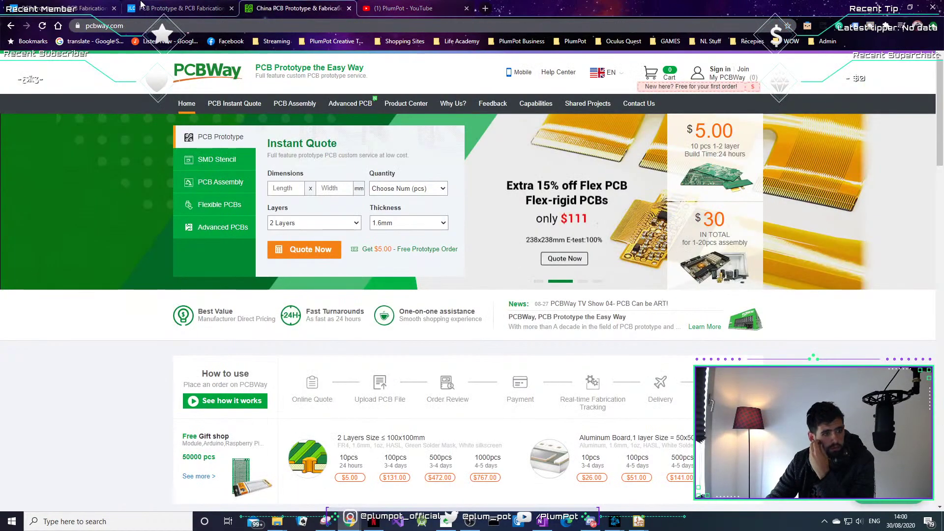
left_click(188, 7)
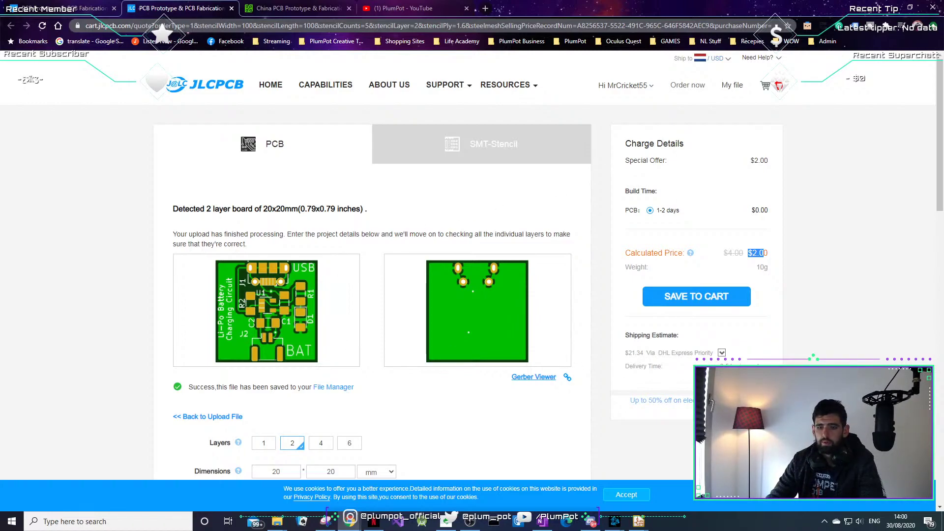
left_click(883, 11)
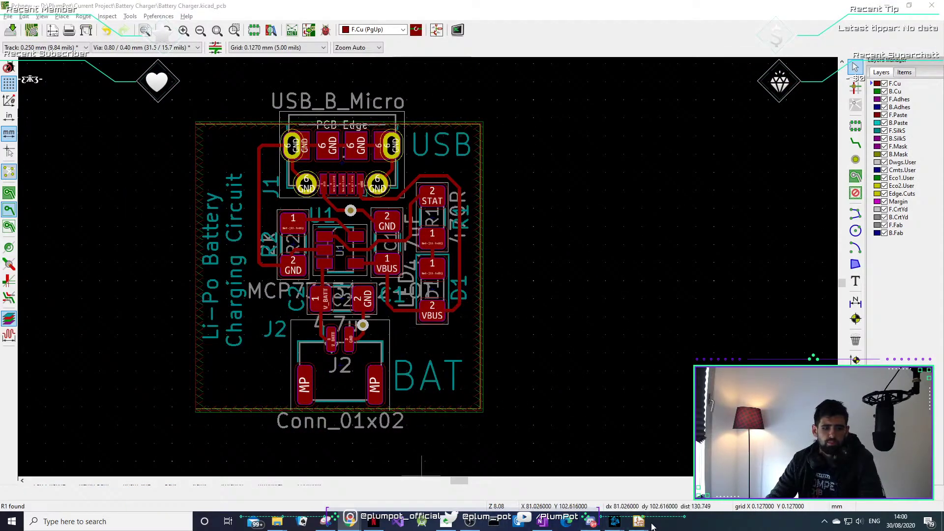
mouse_move(639, 522)
left_click(632, 473)
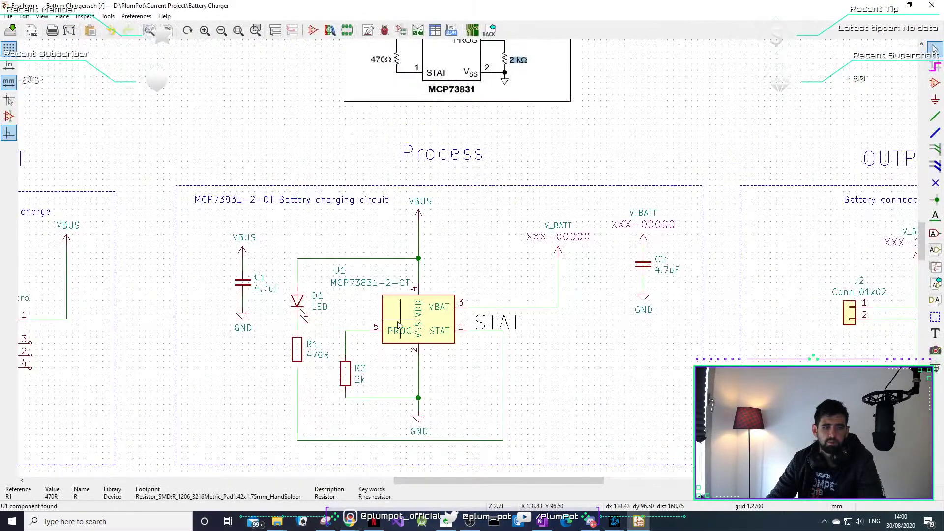
left_click(8, 16)
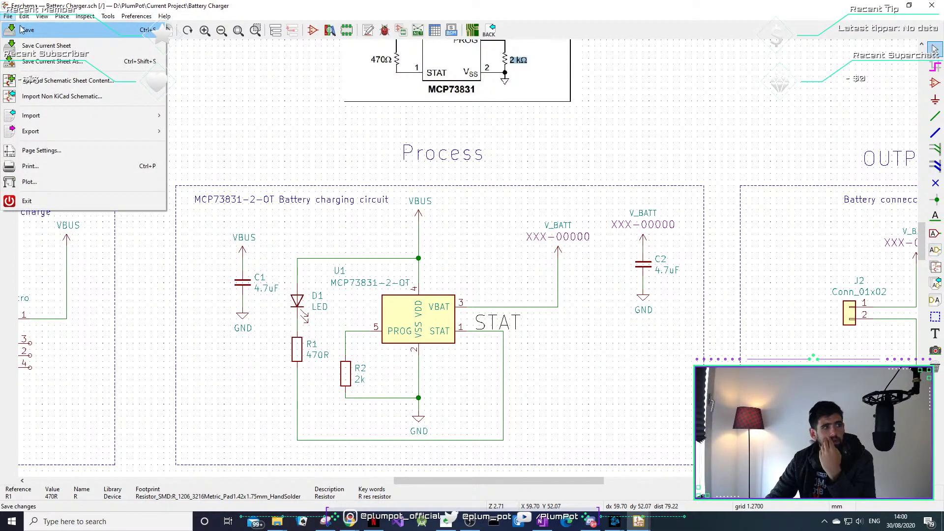
mouse_move(23, 17)
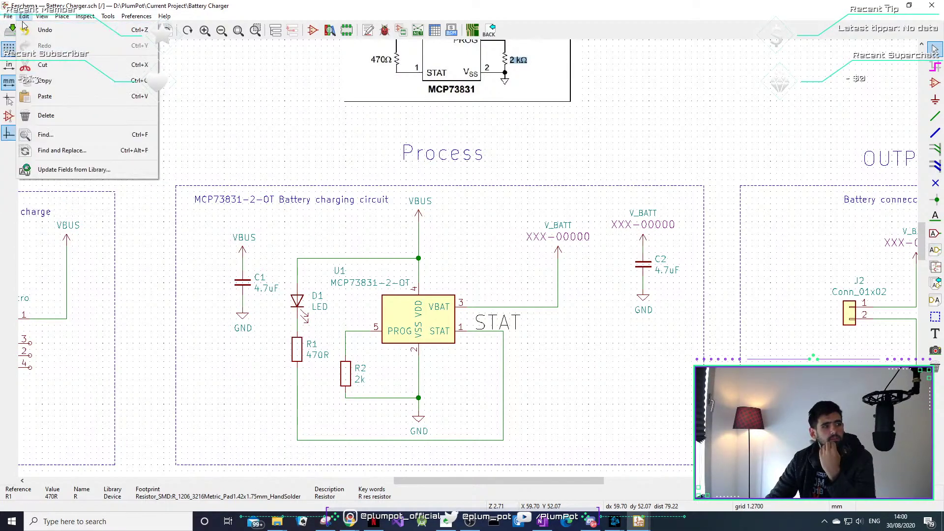
left_click(885, 7)
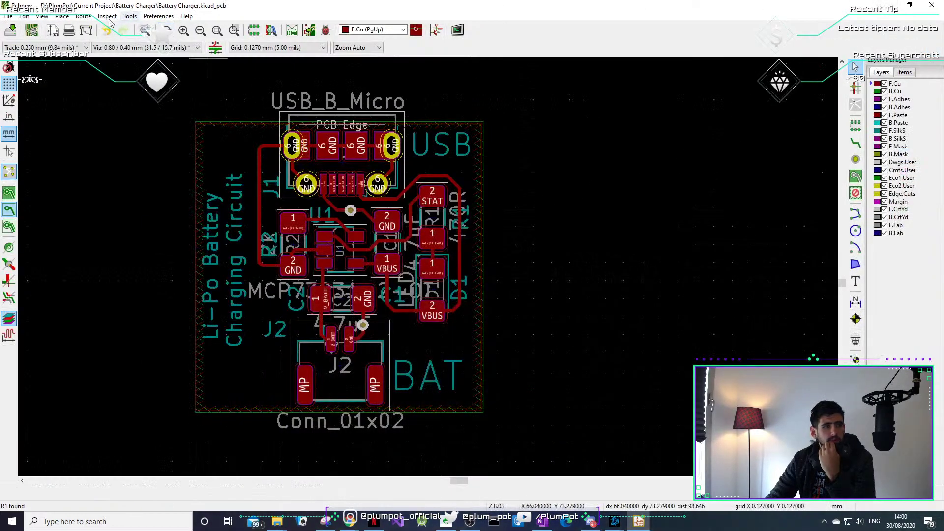
Export the board's bill of materials as a CSV file named Battery Charger in the Battery Charger project folder.
left_click(10, 17)
mouse_move(79, 134)
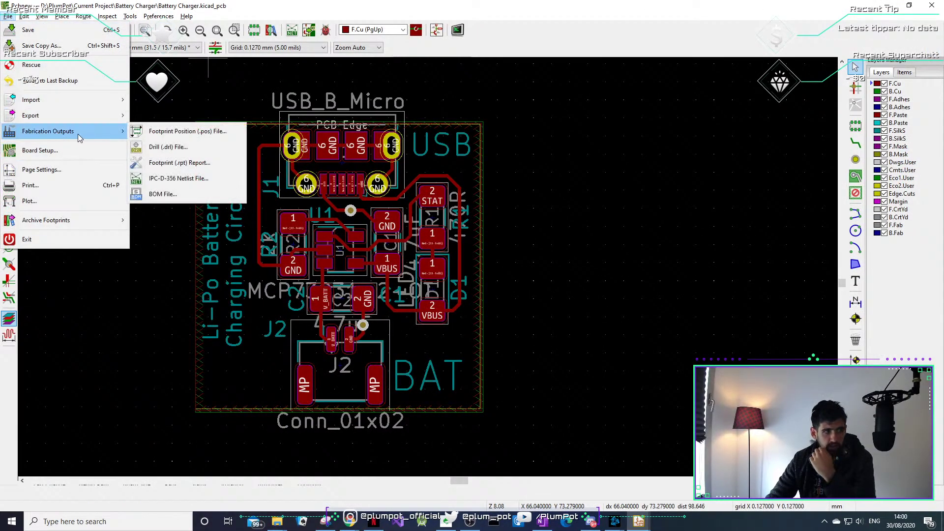
left_click(163, 194)
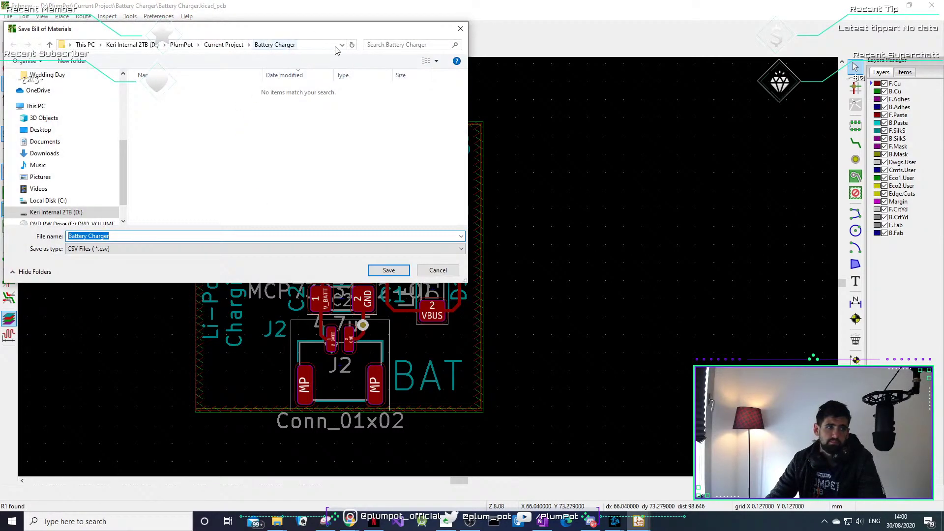
left_click(314, 44)
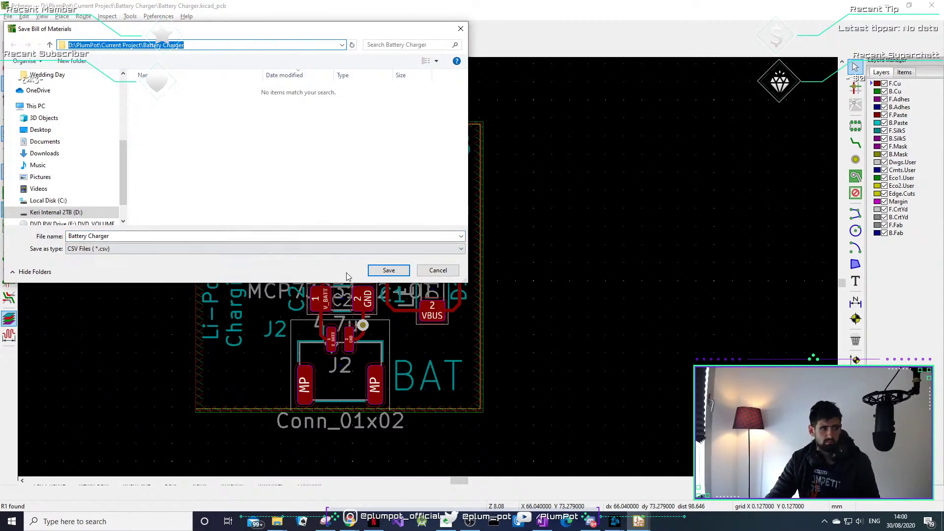
left_click(382, 273)
Open Battery Charger.csv from the project folder with Notepad as the default app for .csv files, and put the folder window aside.
mouse_move(277, 521)
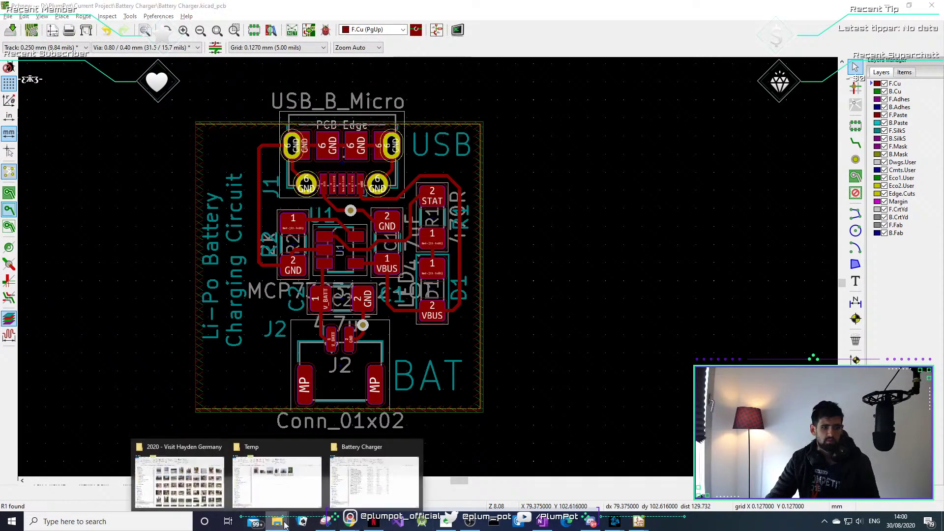
left_click(385, 500)
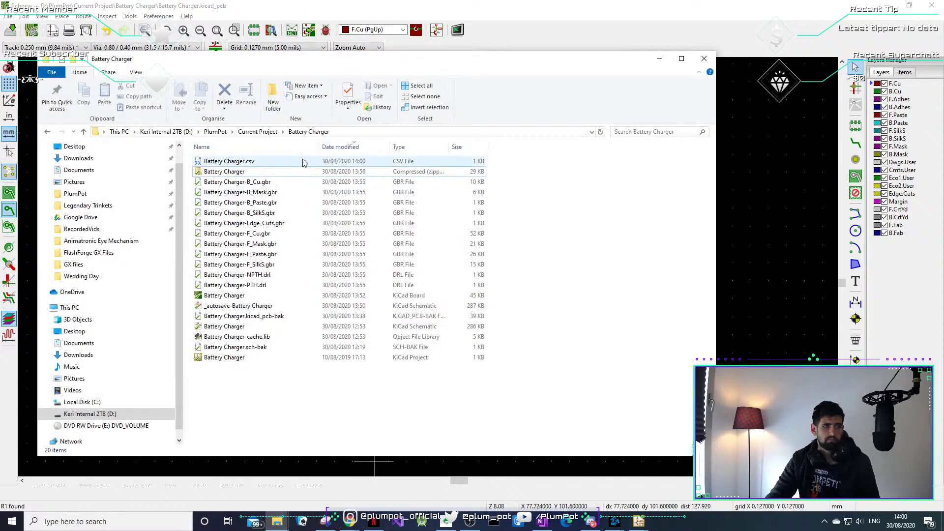
left_click(299, 162)
double_click(293, 161)
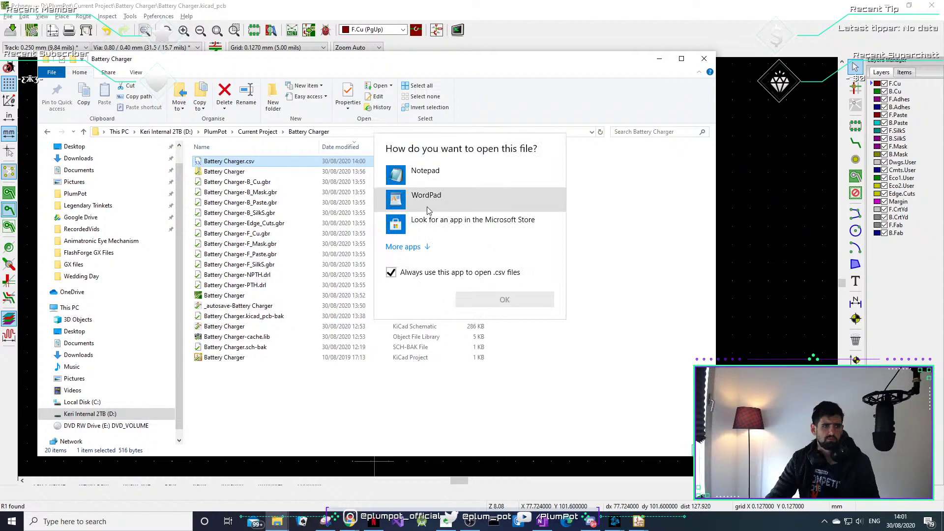
left_click(423, 252)
scroll(434, 259, "down", 1)
scroll(442, 266, "down", 4)
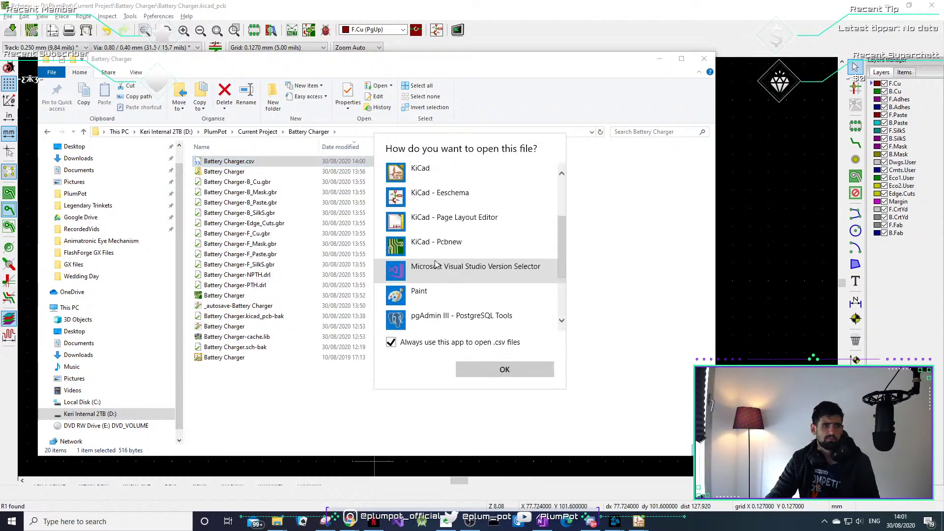
scroll(458, 270, "up", 3)
scroll(458, 270, "up", 2)
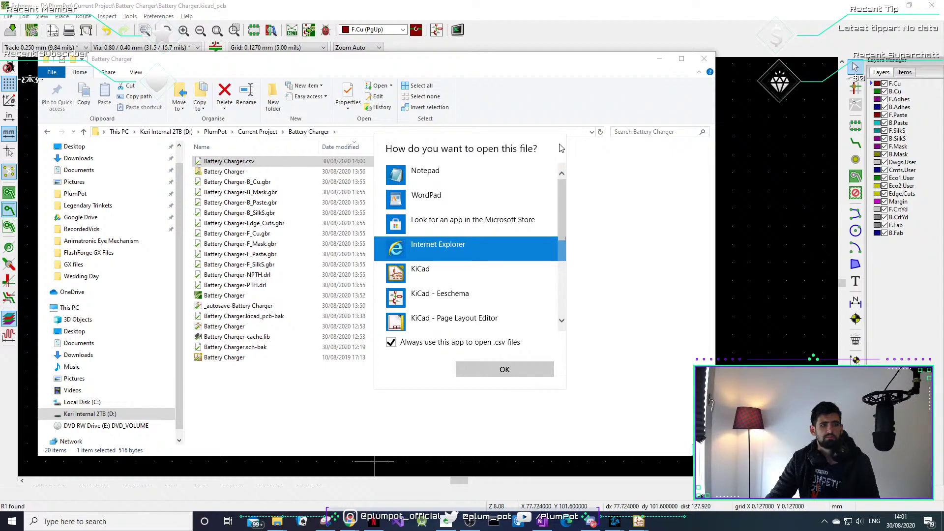
left_click(489, 175)
left_click(481, 370)
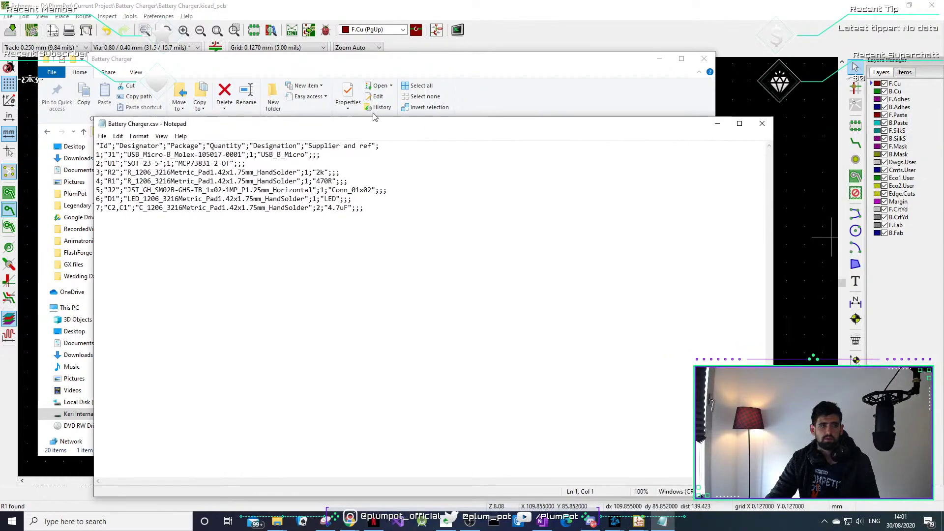
left_click(659, 59)
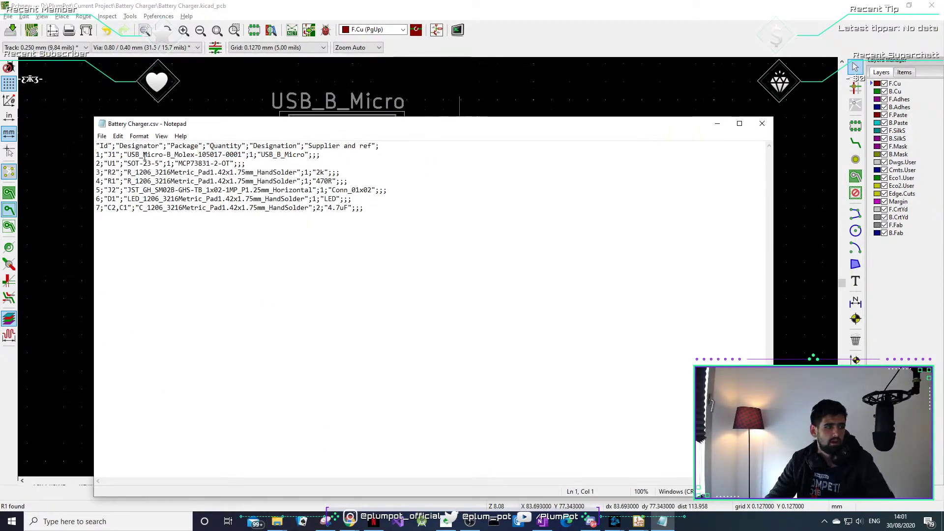
Review the part entries in the bill of materials, including the USB connector, MCP73831 charger and JST connector, and put Notepad aside.
left_click(114, 154)
left_click_drag(202, 155, 238, 156)
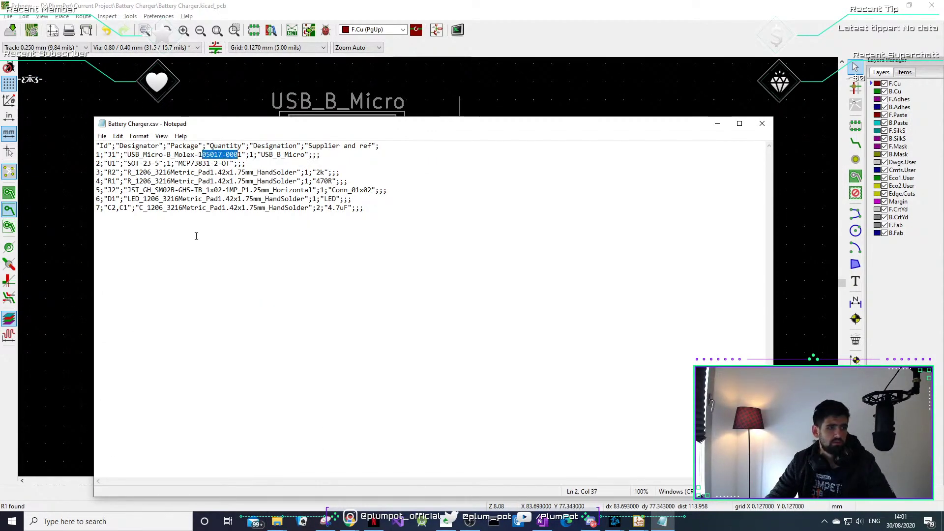
left_click(130, 163)
left_click_drag(179, 163, 230, 163)
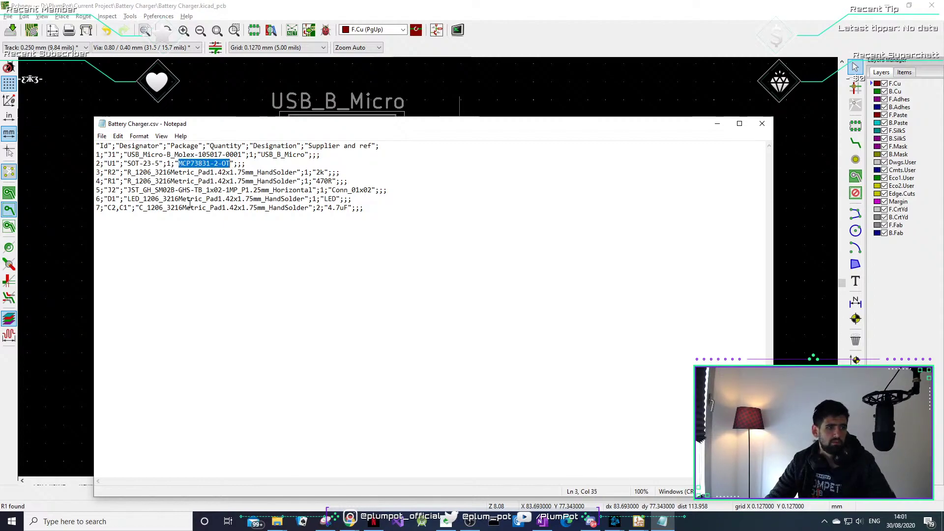
left_click_drag(140, 190, 171, 190)
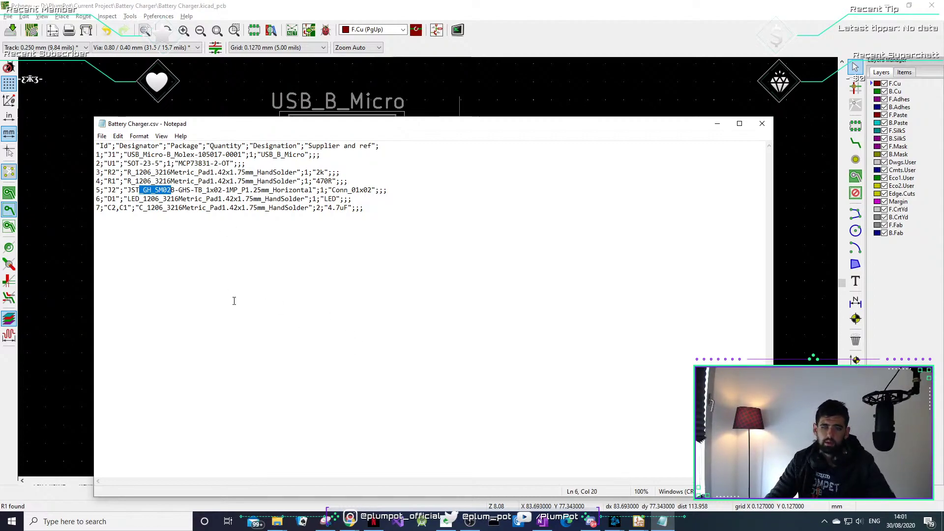
left_click(365, 181)
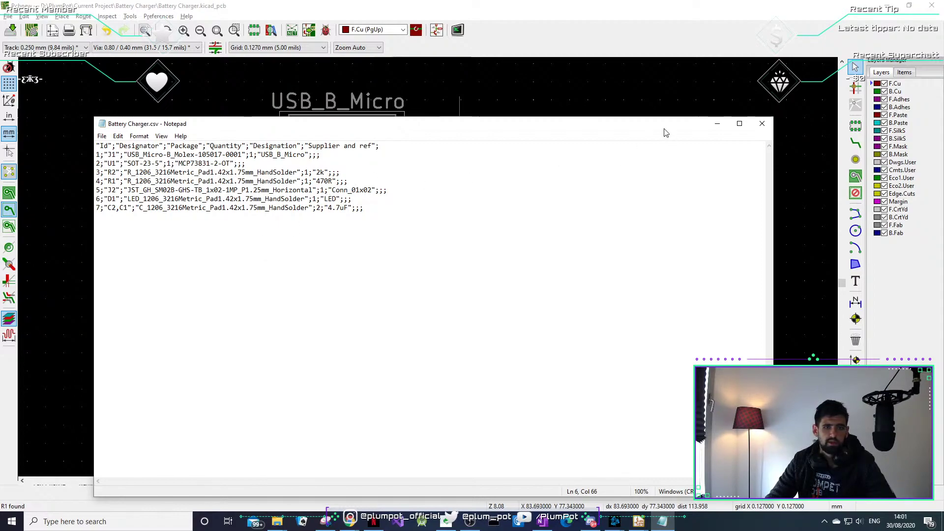
left_click_drag(669, 124, 700, 99)
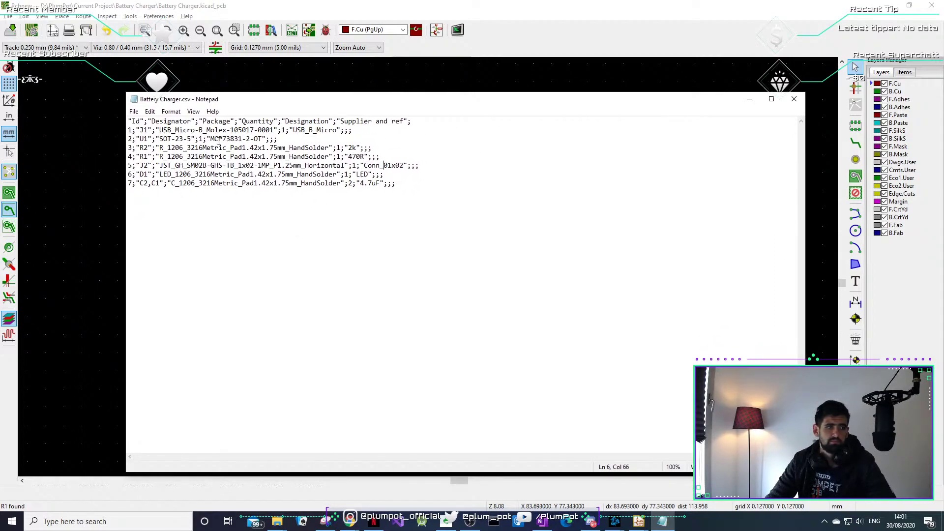
left_click_drag(238, 131, 269, 140)
left_click_drag(211, 139, 215, 141)
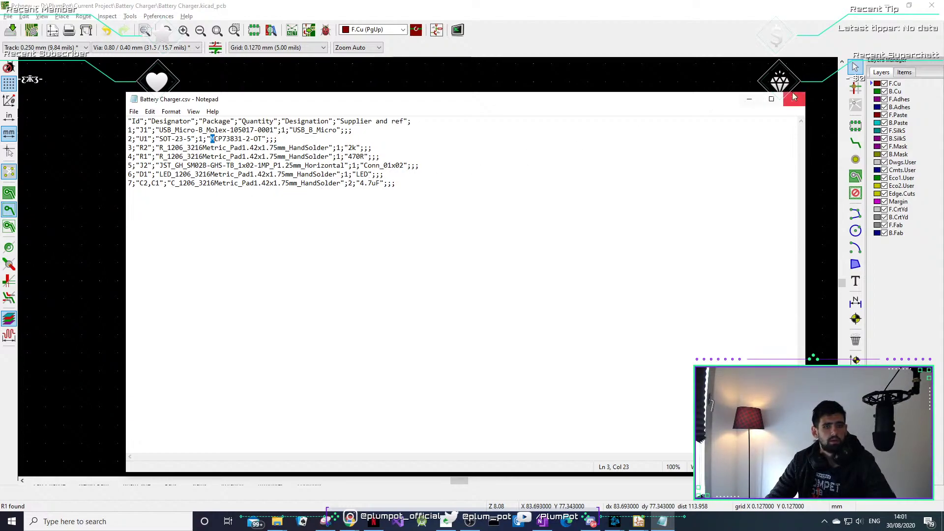
left_click(748, 99)
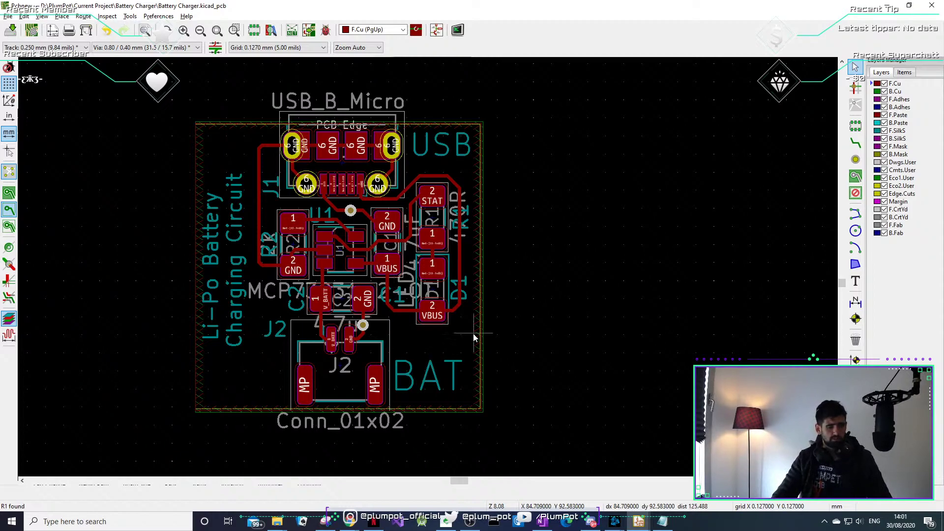
Examine the finished PCB layout, from the USB connector and STAT trace to the battery connector and the silkscreen text.
scroll(425, 292, "up", 1)
scroll(386, 306, "down", 1)
middle_click_drag(374, 193, 409, 236)
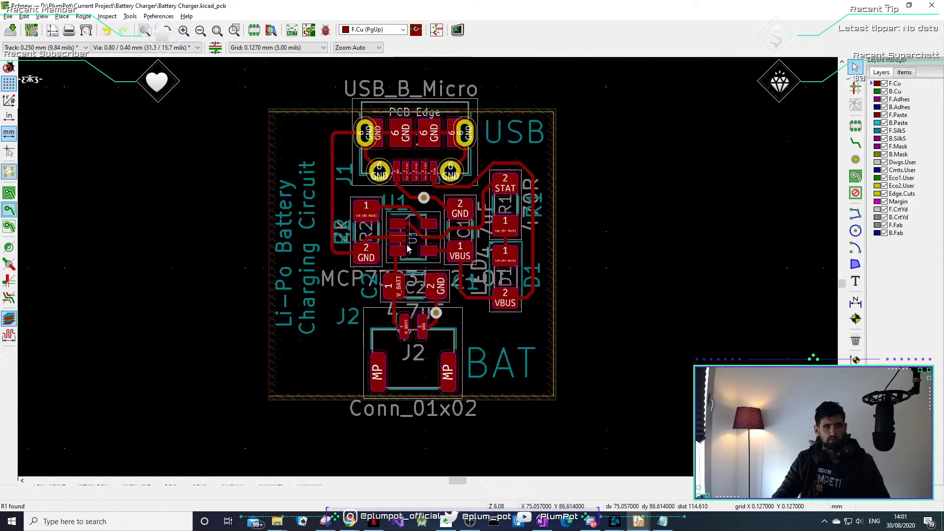
middle_click_drag(399, 291, 414, 302)
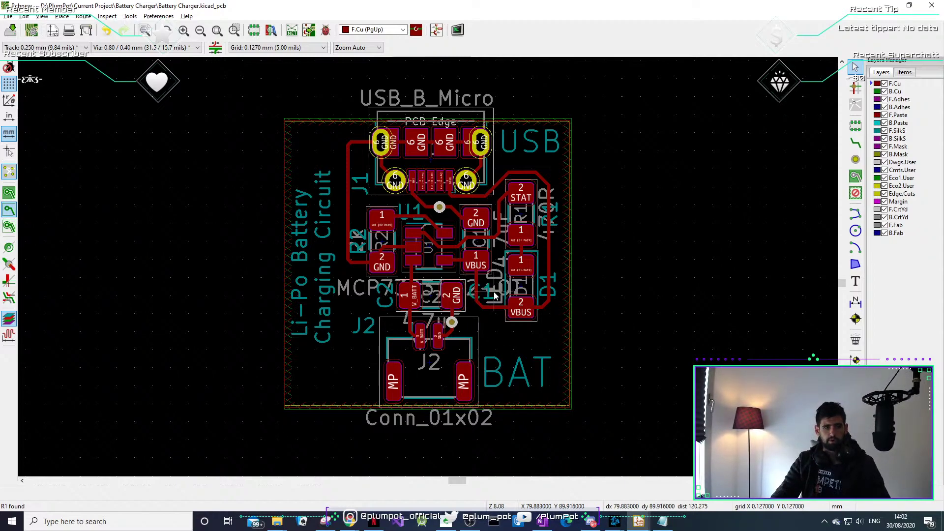
scroll(494, 294, "up", 2)
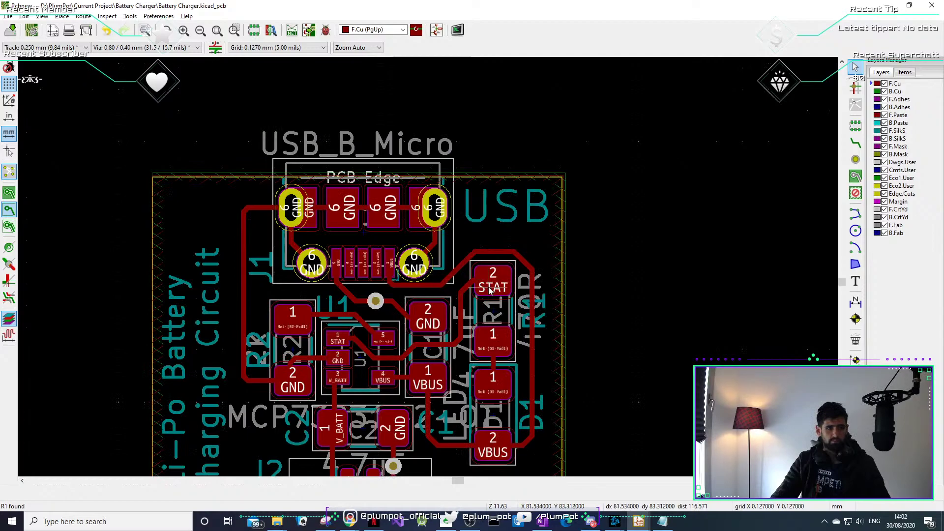
scroll(488, 290, "up", 1)
scroll(427, 276, "down", 3)
scroll(414, 306, "up", 1)
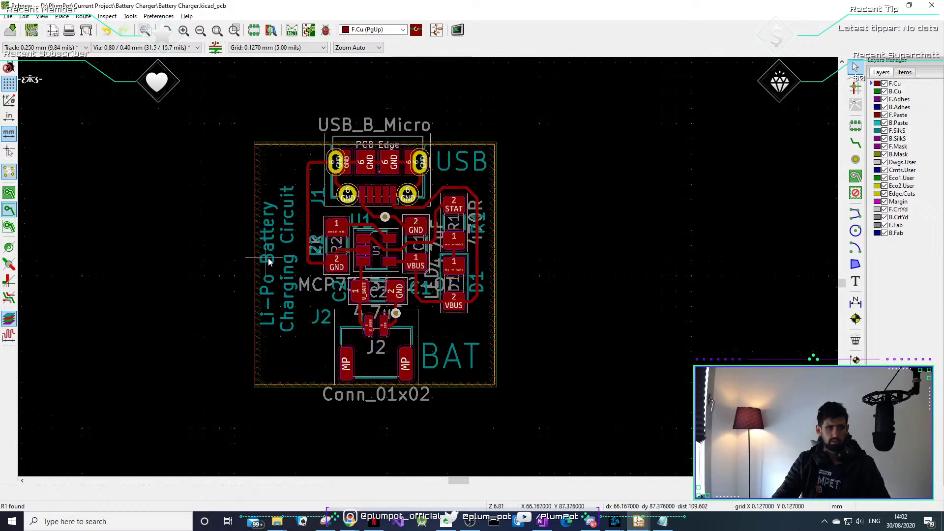
Switch to the schematic and review its input, process and output blocks against the MCP73831 reference circuit.
mouse_move(638, 521)
left_click(639, 474)
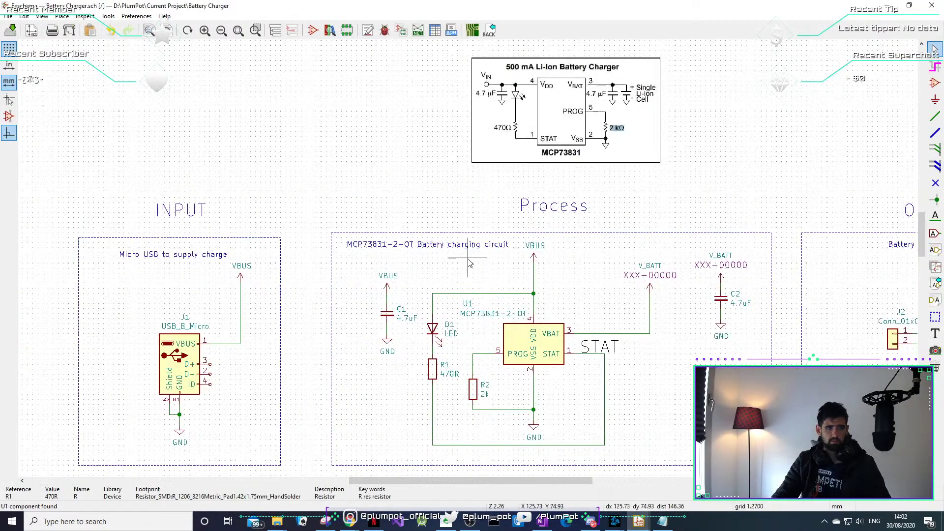
scroll(668, 290, "down", 1)
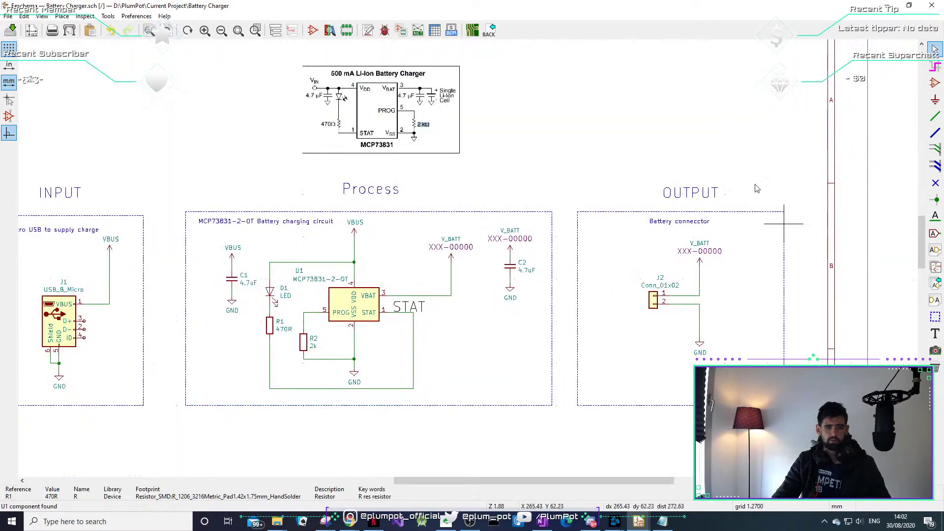
middle_click_drag(192, 255, 246, 248)
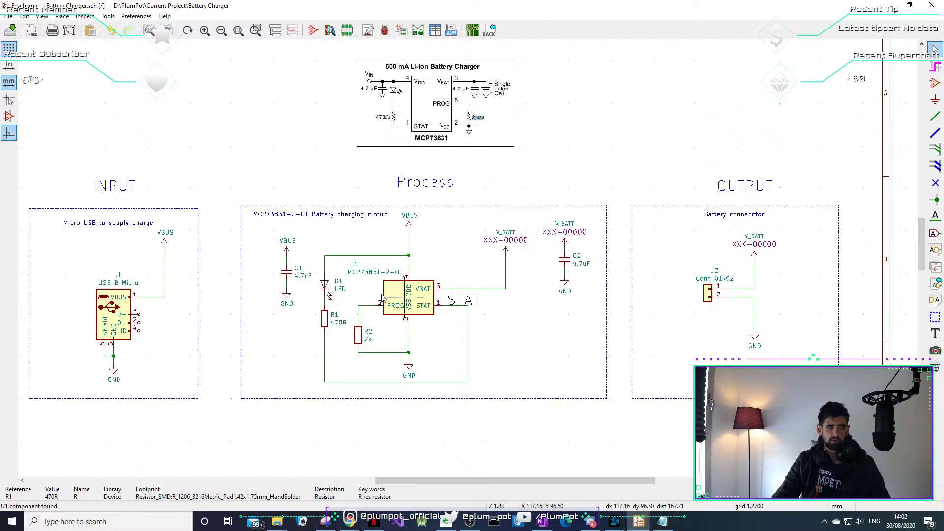
middle_click_drag(119, 294, 202, 292)
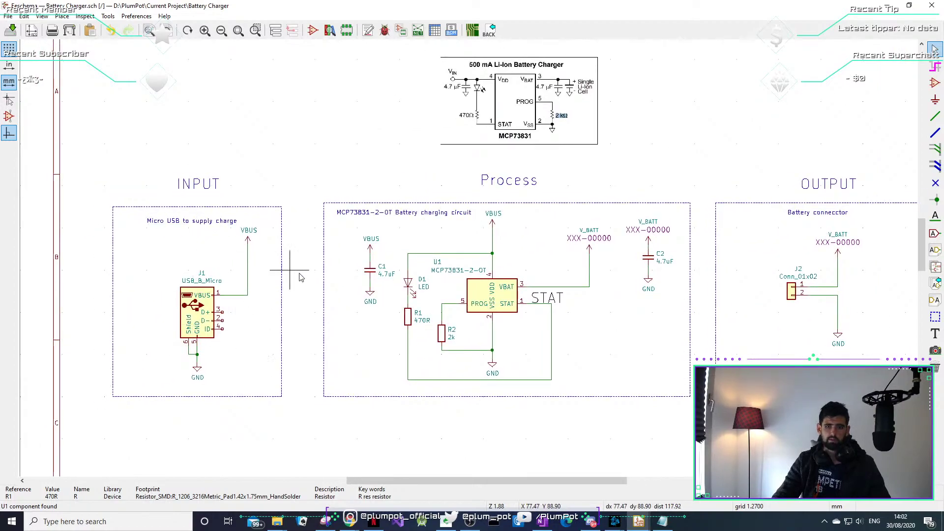
scroll(301, 278, "up", 6)
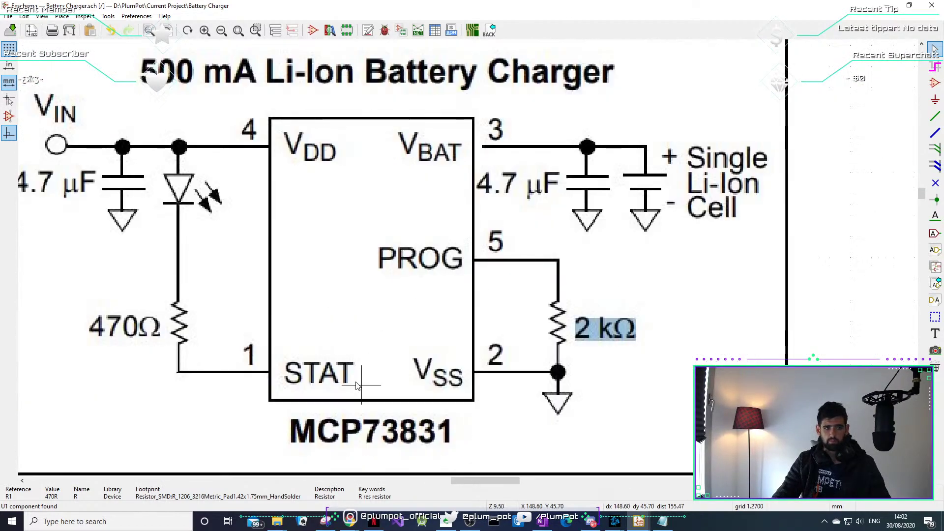
scroll(357, 385, "down", 7)
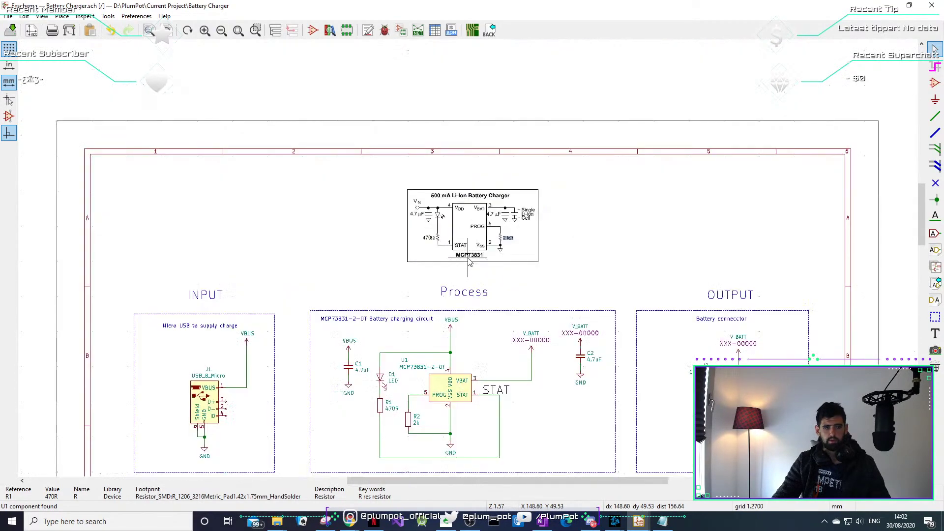
Finish viewing the schematic's three circuit blocks and switch to the PCB layout.
middle_click_drag(464, 331, 429, 267)
left_click(640, 522)
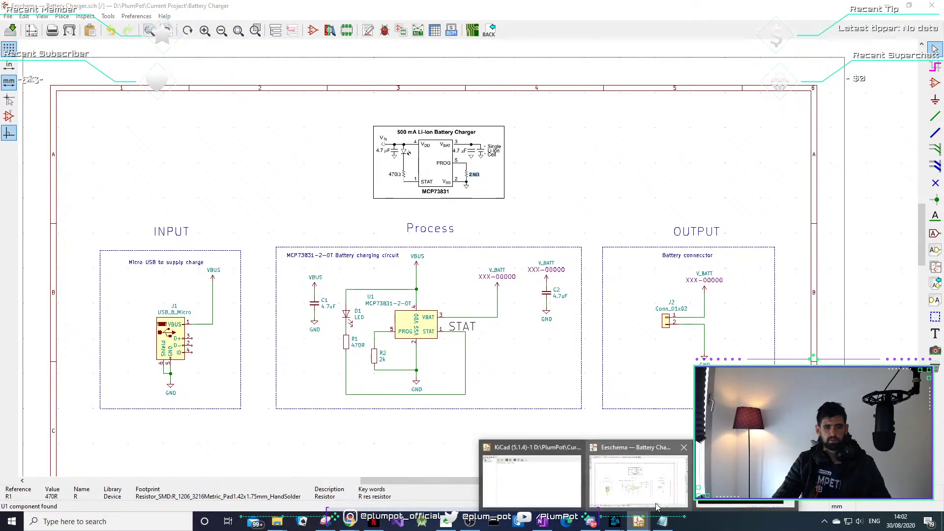
left_click(737, 484)
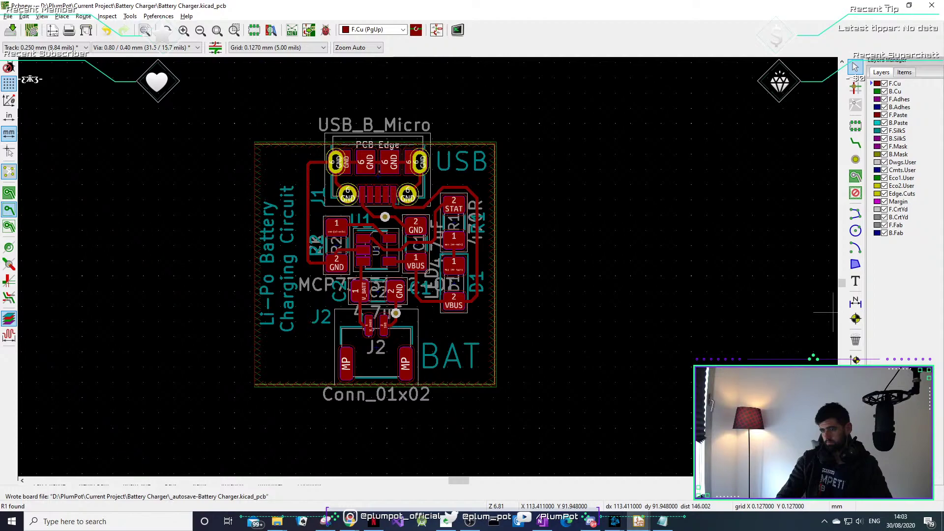
Switch to the JLCPCB quote in the browser and add a stencil ordered together with the PCB.
mouse_move(351, 527)
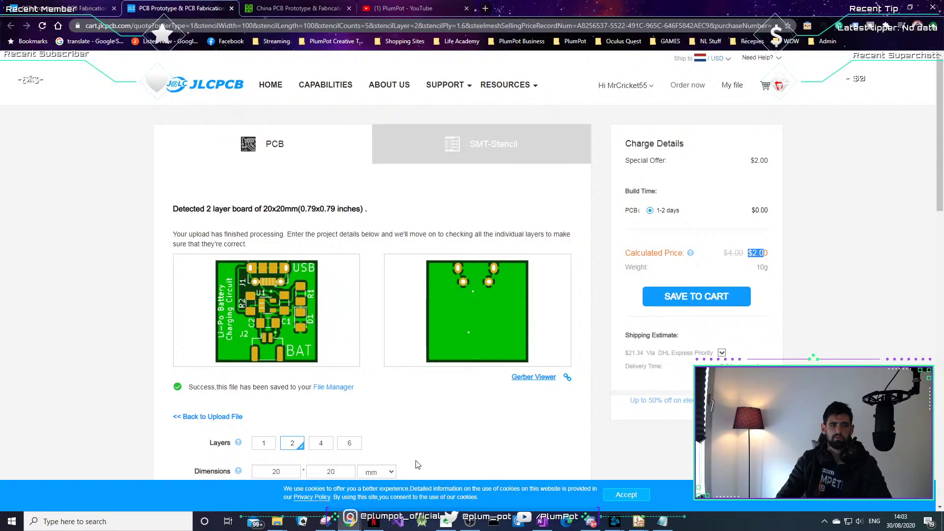
left_click(512, 480)
scroll(334, 404, "down", 10)
scroll(333, 404, "down", 8)
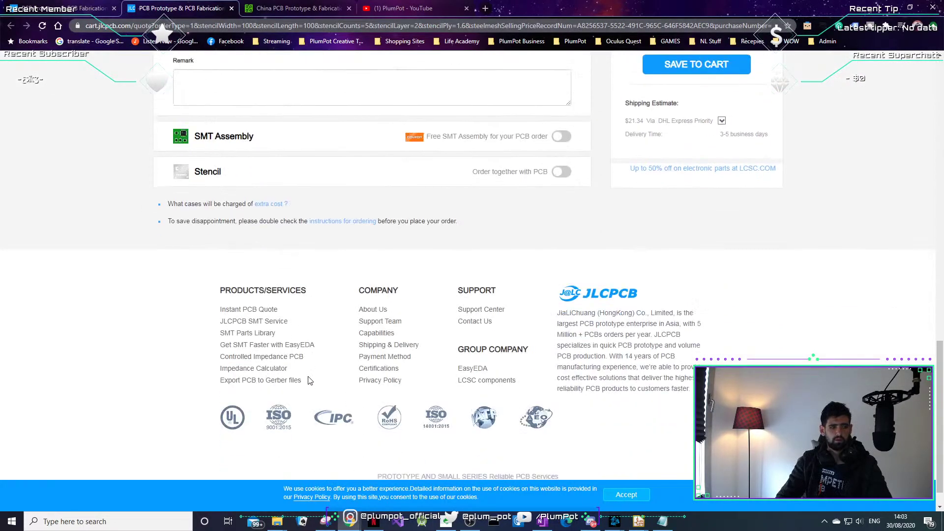
scroll(295, 359, "up", 3)
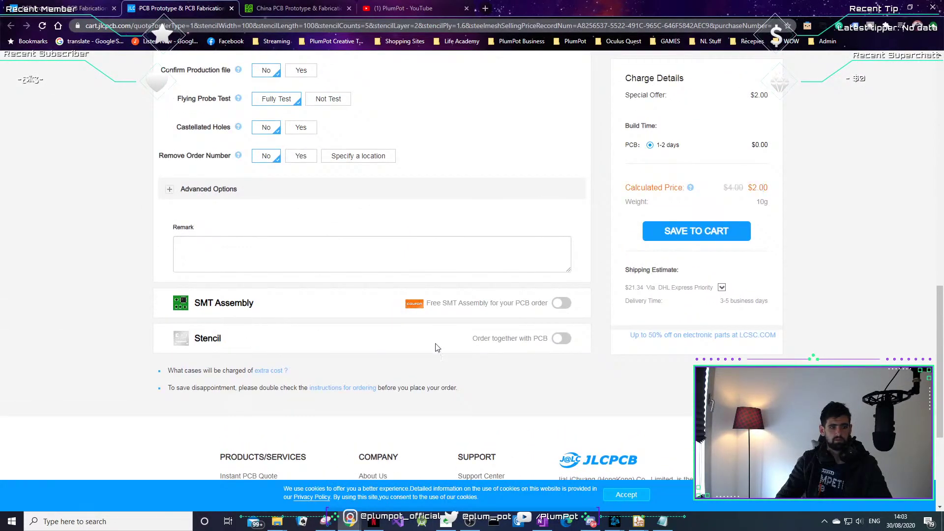
left_click(561, 338)
scroll(359, 413, "down", 1)
scroll(724, 306, "up", 2)
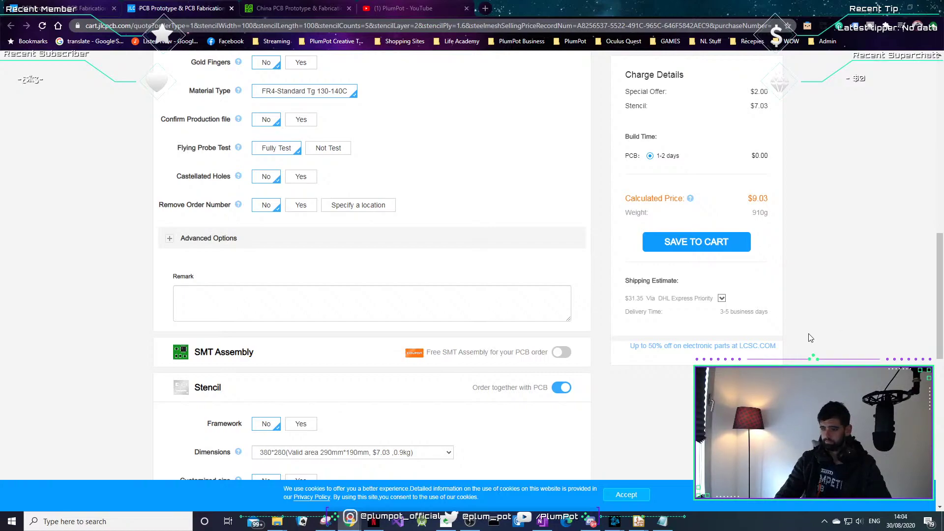
Review the quote's stencil options, charge details, board previews and upload note, and accept the cookie notice.
scroll(820, 357, "down", 1)
scroll(820, 357, "up", 3)
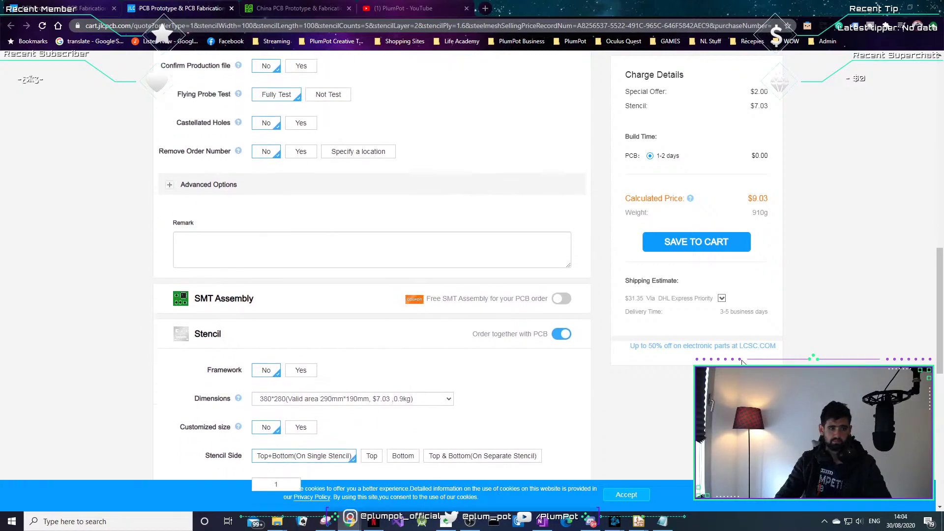
scroll(820, 357, "up", 10)
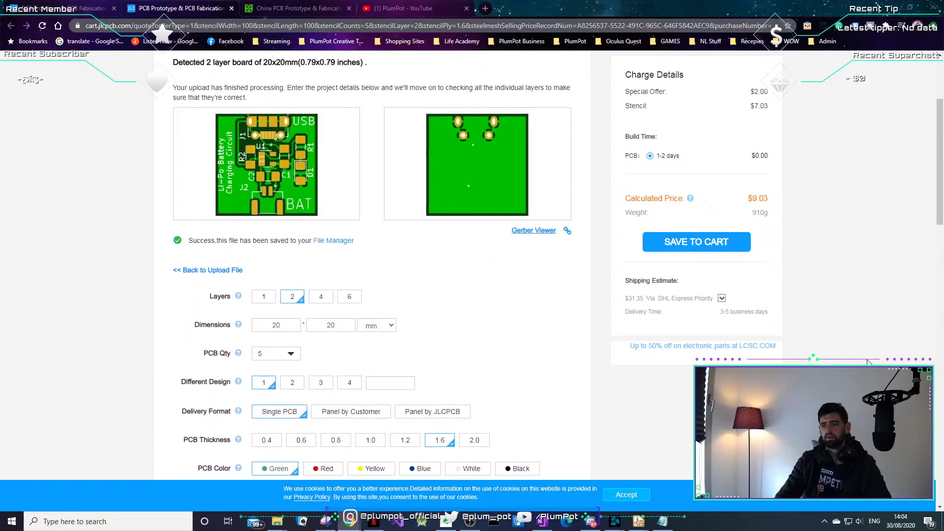
scroll(749, 440, "up", 1)
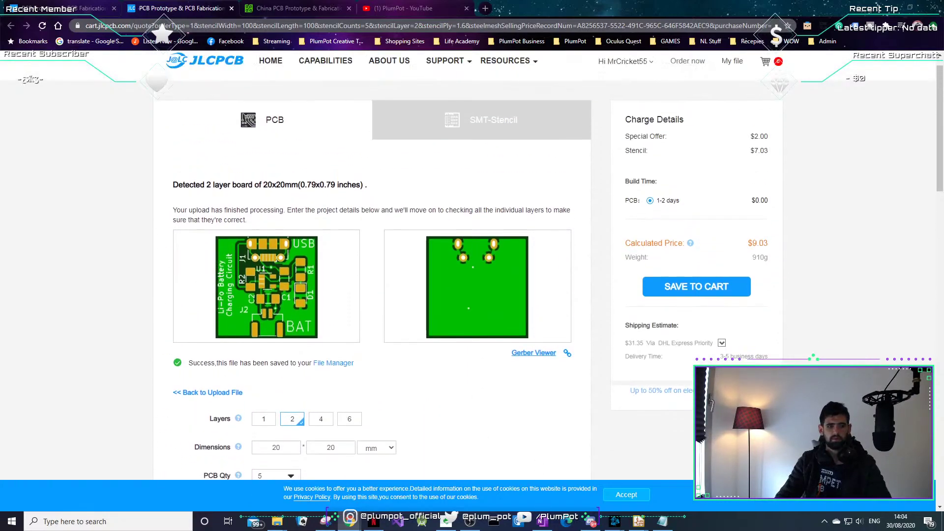
scroll(683, 424, "down", 3)
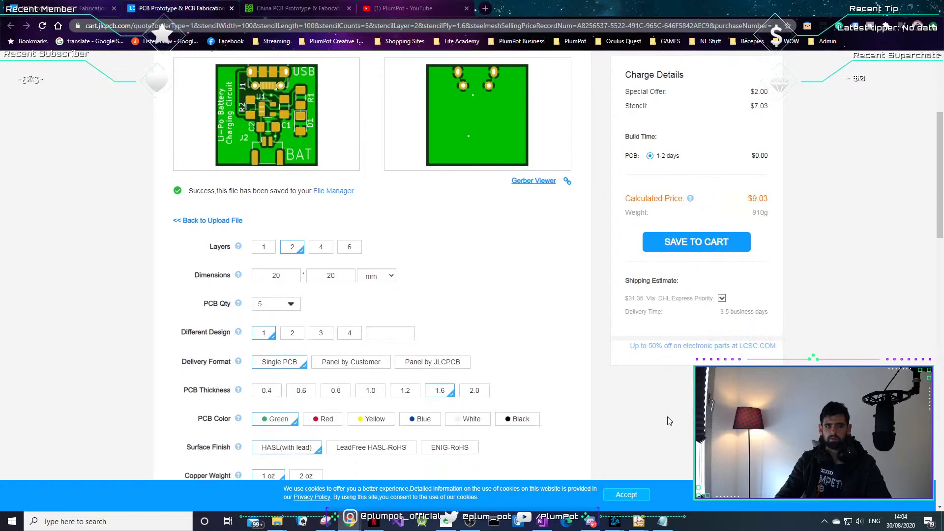
scroll(669, 422, "up", 3)
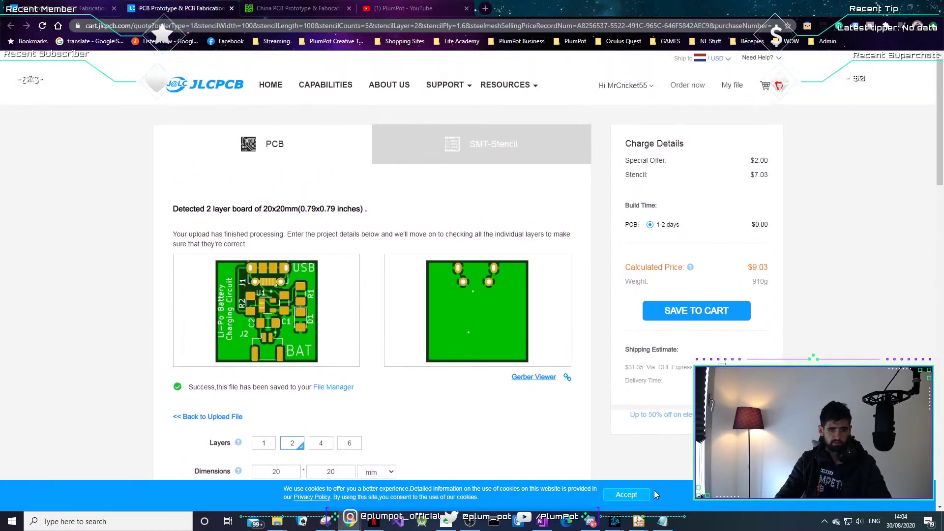
left_click(627, 495)
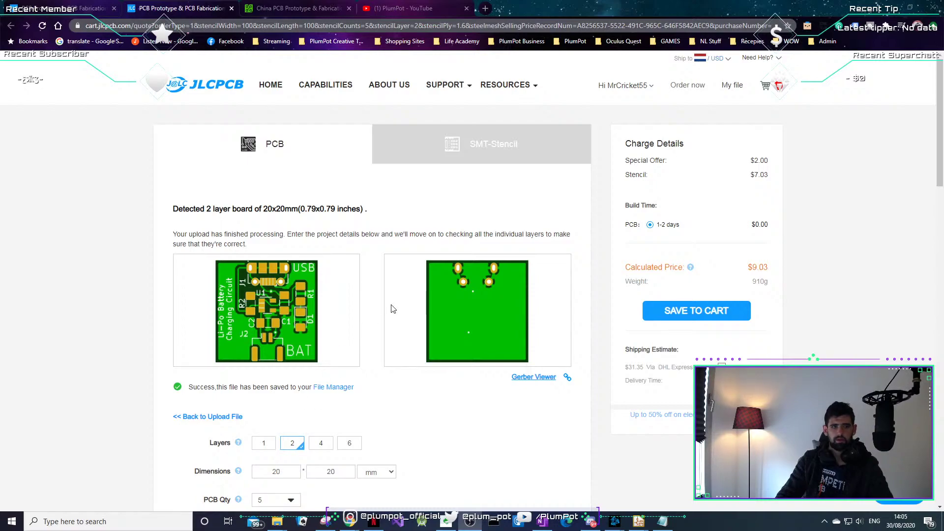
scroll(359, 283, "down", 1)
scroll(366, 290, "up", 1)
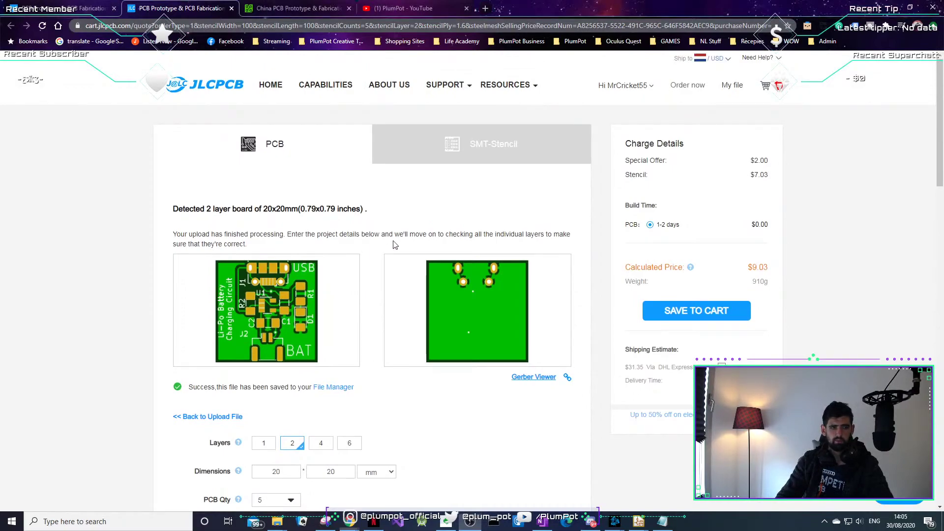
left_click_drag(191, 234, 399, 273)
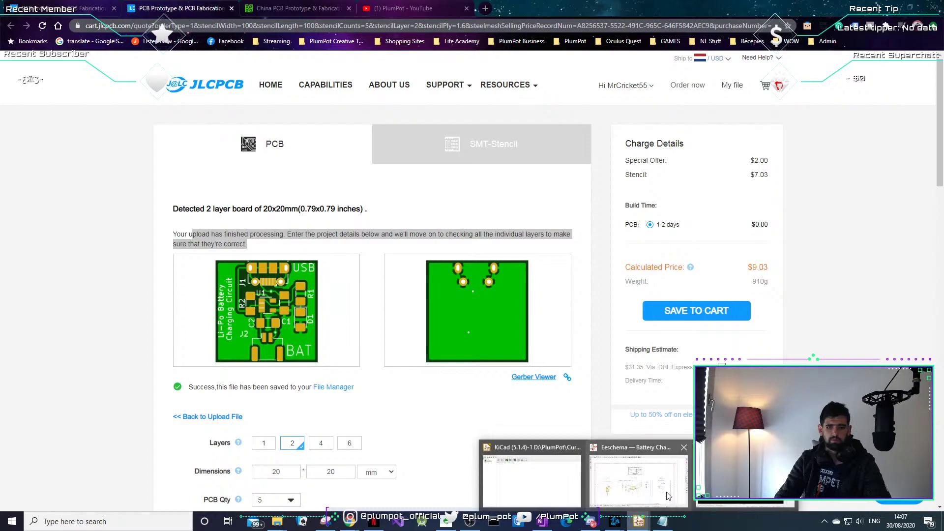
Switch to the PCB layout and move both lines of the Li-Po Battery Charging Circuit silkscreen text slightly inward from the board edge.
left_click(664, 494)
left_click(642, 528)
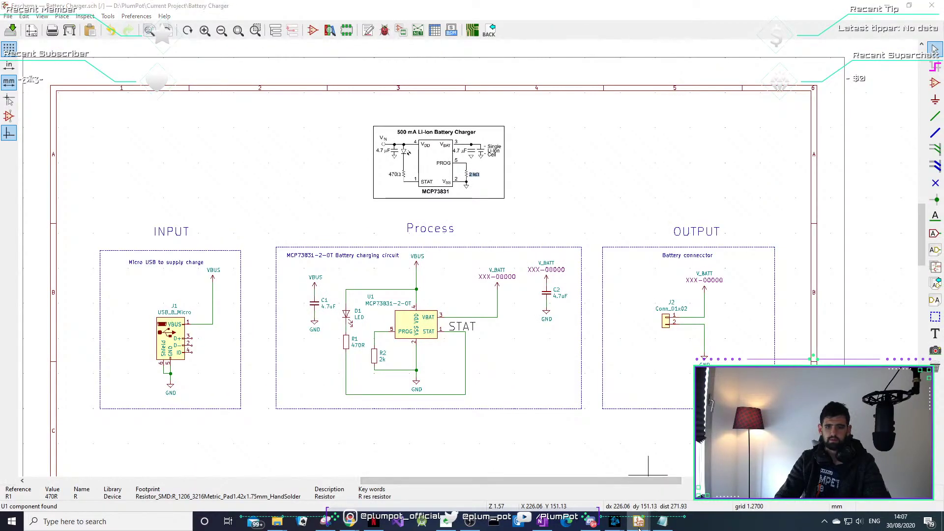
left_click(642, 471)
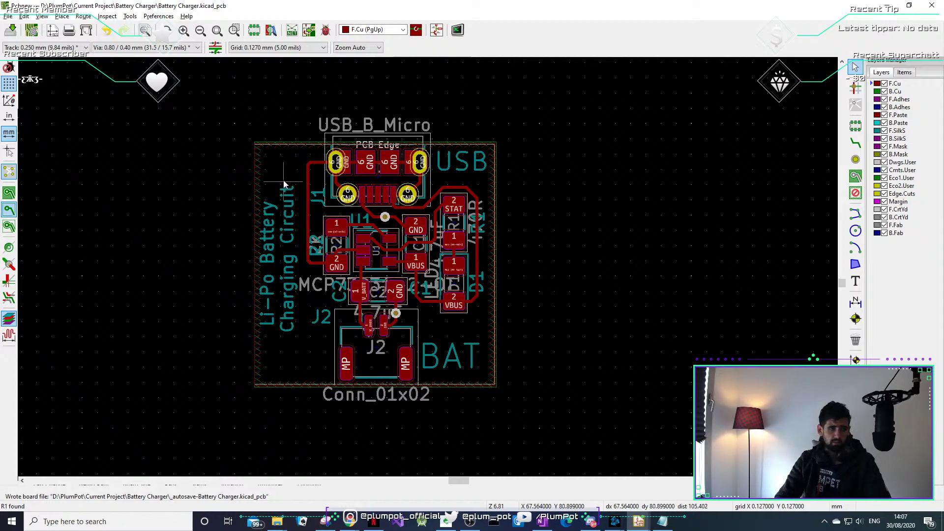
left_click(271, 331)
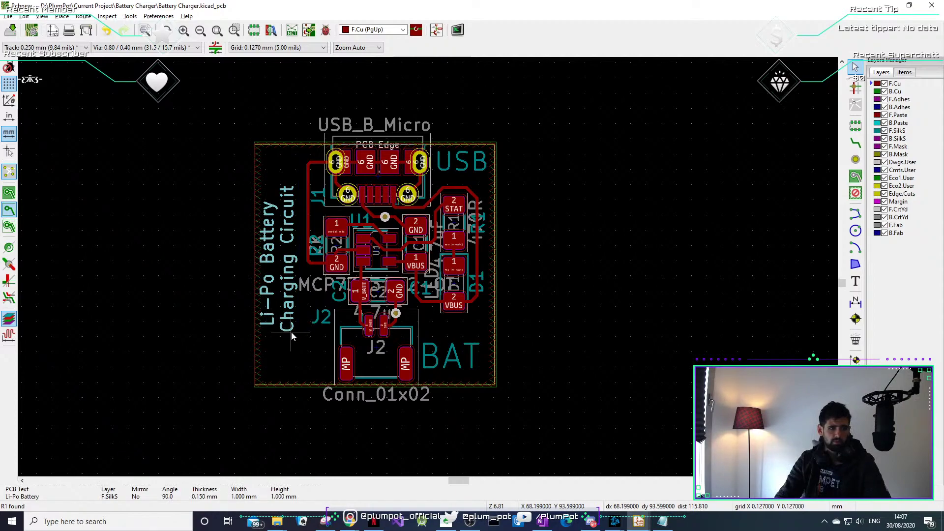
left_click(289, 346)
left_click_drag(289, 349, 265, 290)
key("m")
left_click(282, 257)
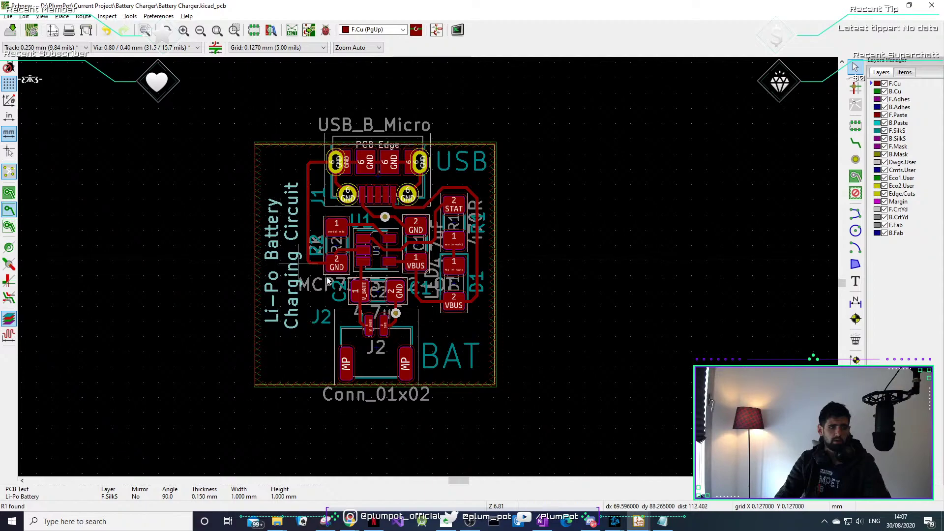
left_click(651, 225)
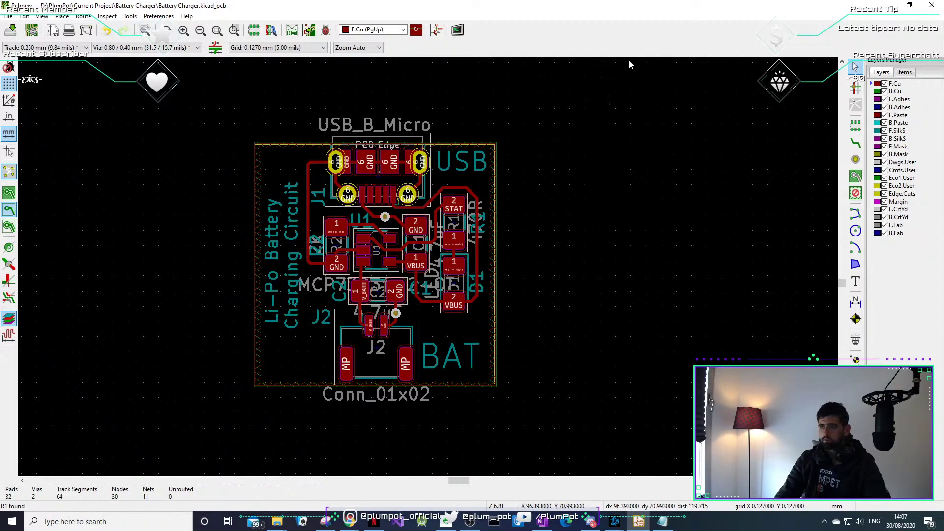
Select and deselect the whole board, and switch to the schematic to review the MCP73831 reference circuit above the input, process and output blocks.
left_click_drag(242, 104, 527, 412)
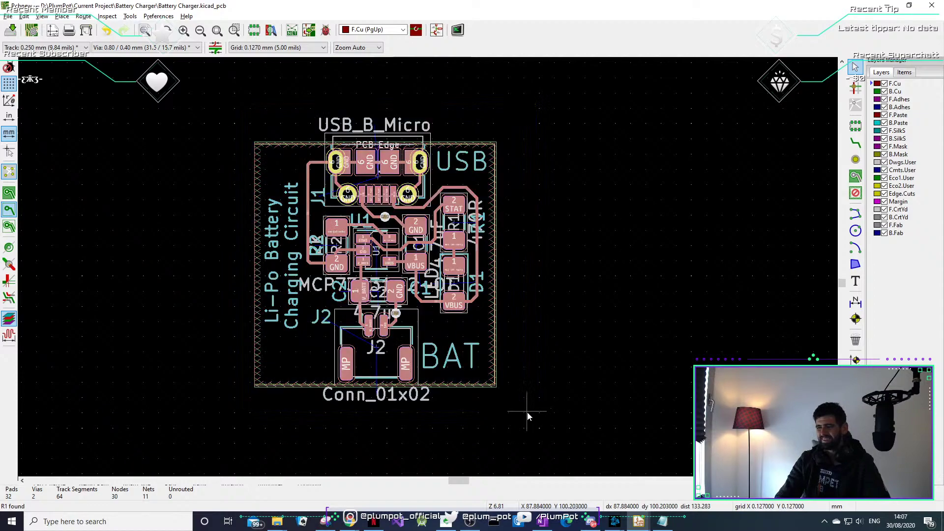
left_click(527, 412)
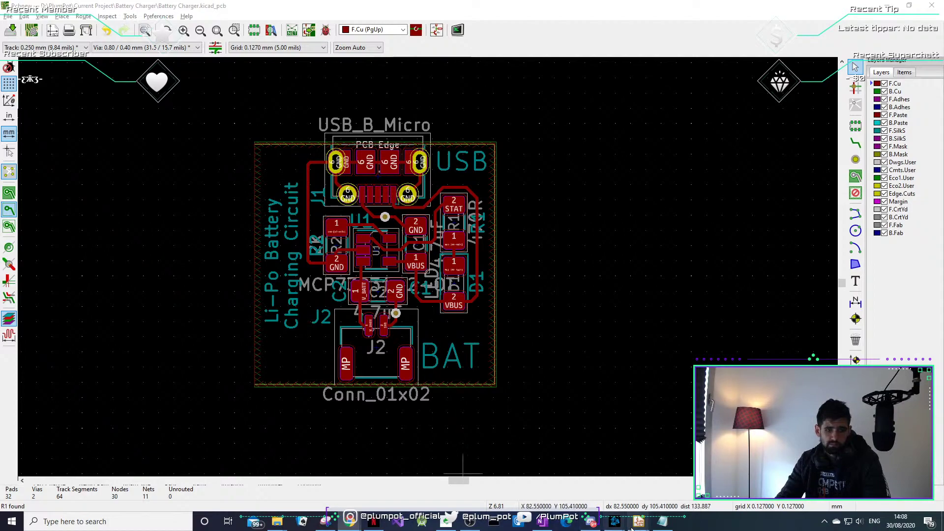
mouse_move(645, 523)
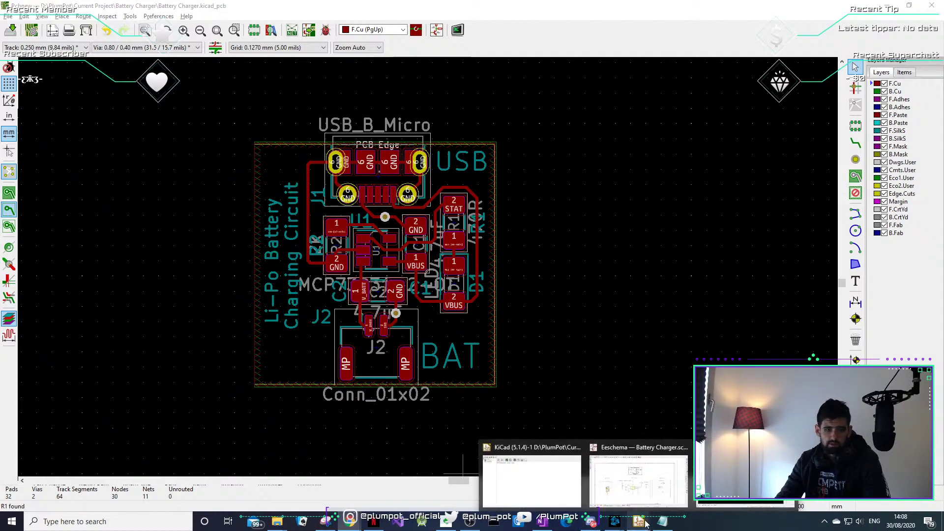
left_click(641, 484)
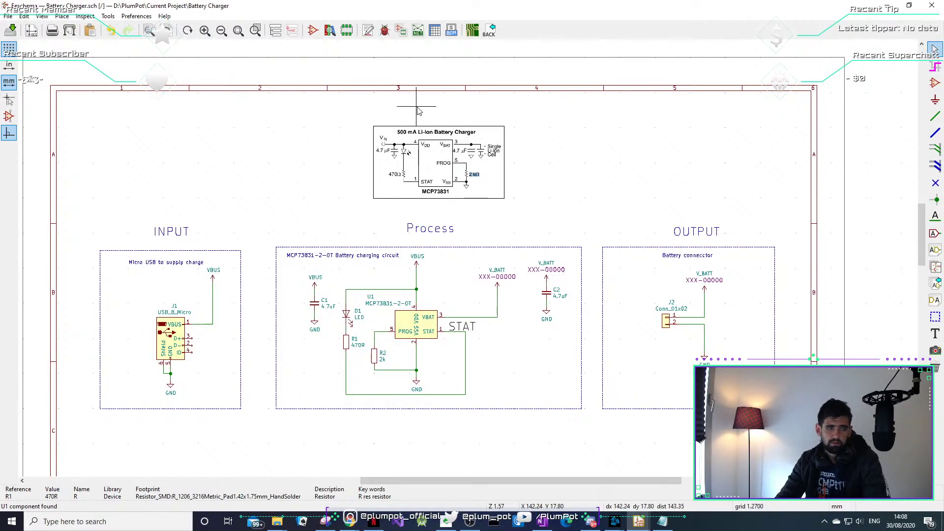
left_click(529, 128)
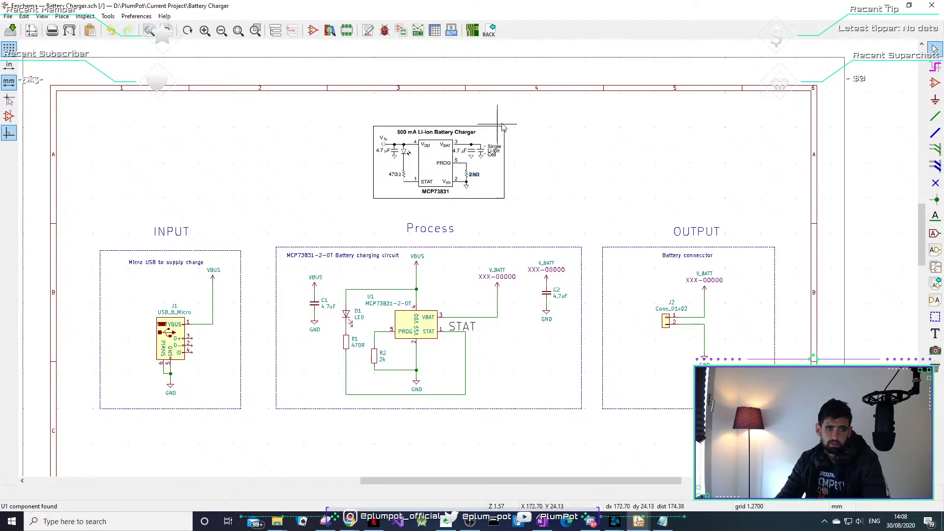
mouse_move(522, 114)
left_mouse_down()
mouse_move(332, 207)
mouse_move(509, 122)
left_mouse_up()
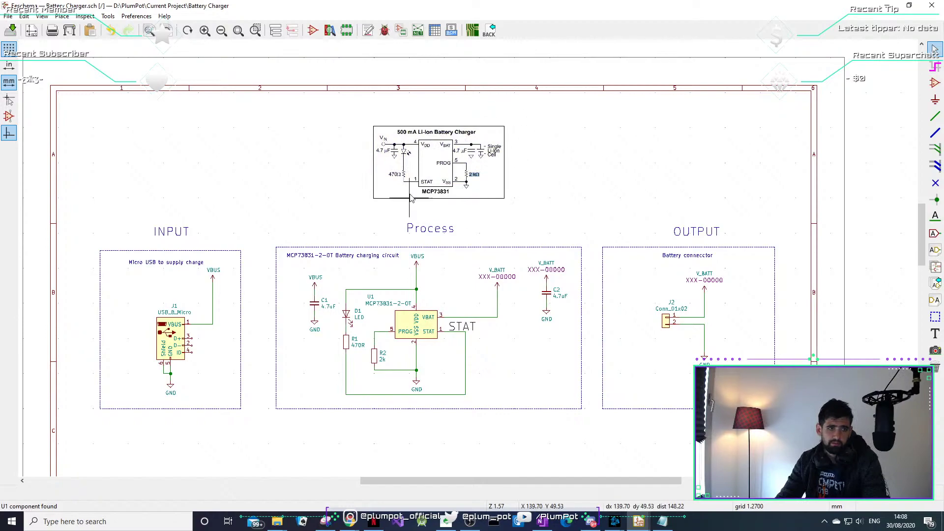
left_click_drag(345, 117, 542, 202)
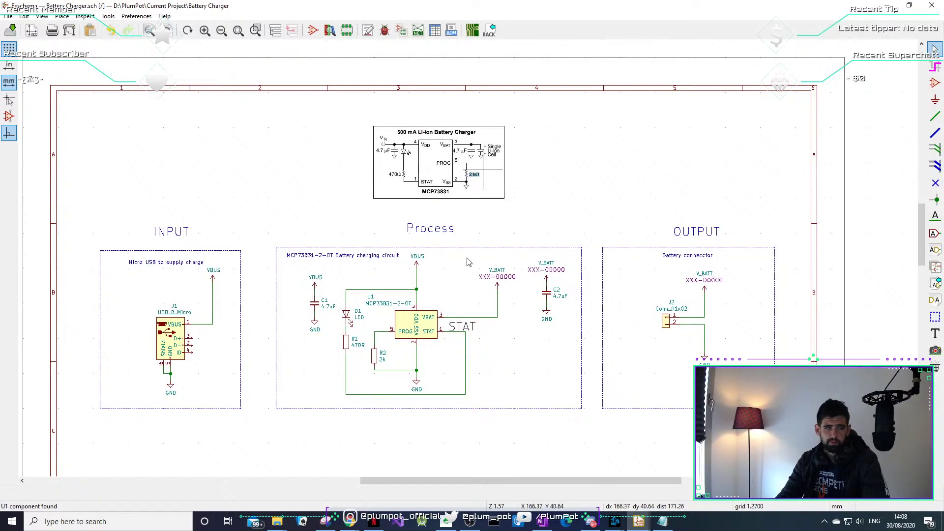
scroll(467, 262, "up", 1)
scroll(465, 257, "down", 2)
scroll(428, 280, "up", 1)
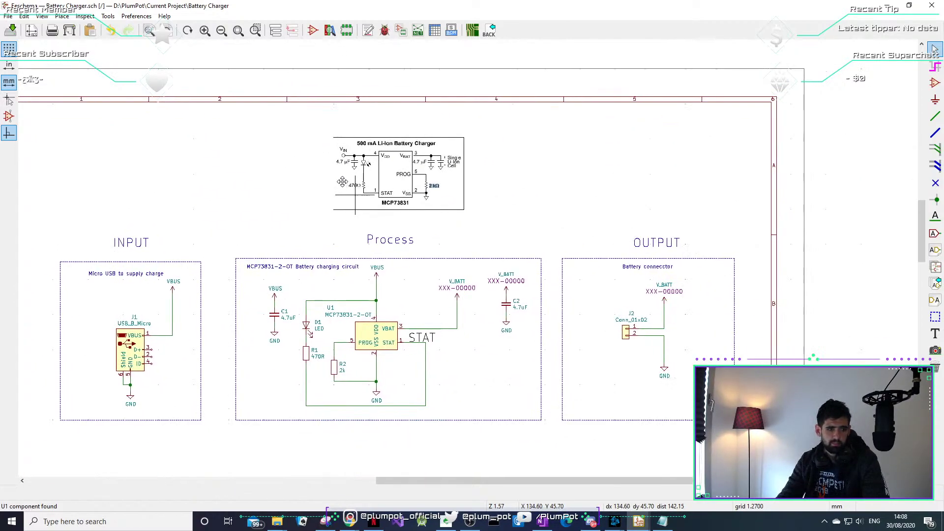
middle_click_drag(342, 182, 321, 162)
middle_click_drag(329, 228, 354, 229)
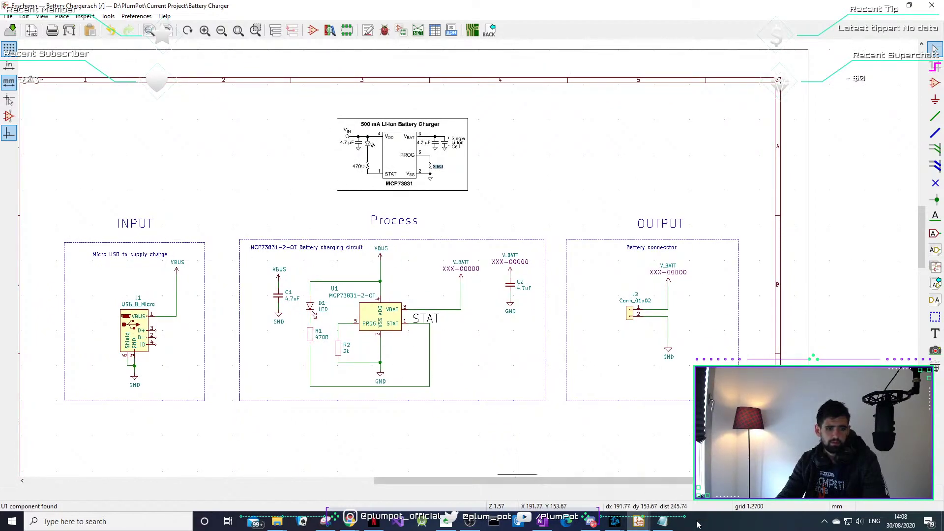
Revisit the JLCPCB quote in the browser, look over its options and charges, and return to the PCB layout.
mouse_move(638, 520)
left_click(635, 462)
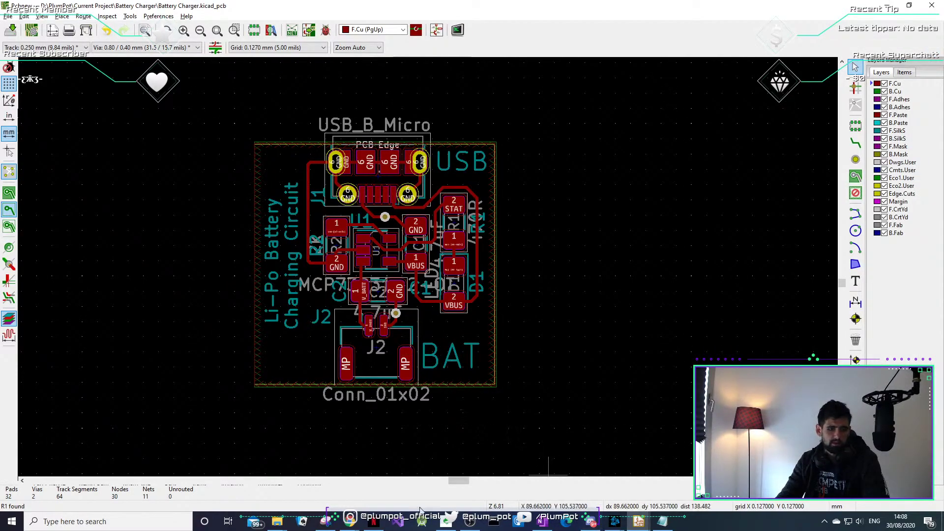
mouse_move(350, 521)
left_click(504, 494)
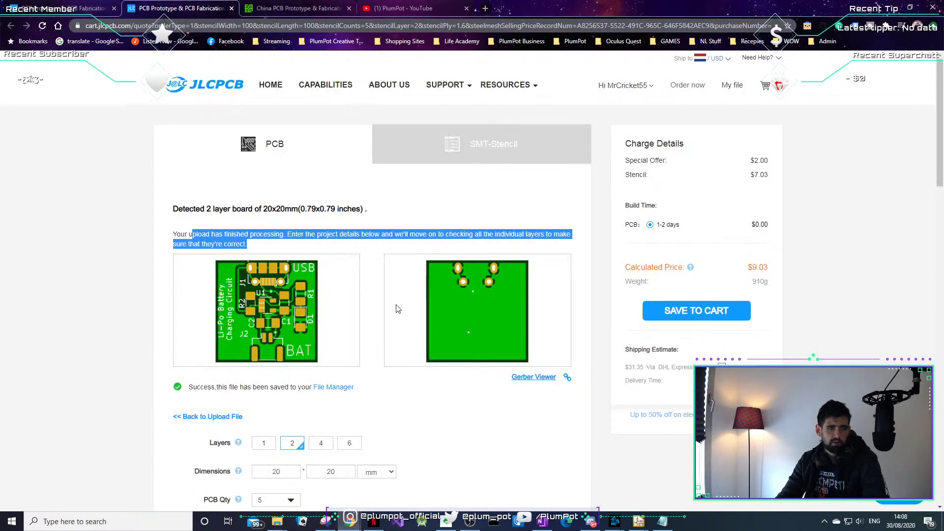
scroll(430, 373, "down", 5)
scroll(415, 367, "up", 5)
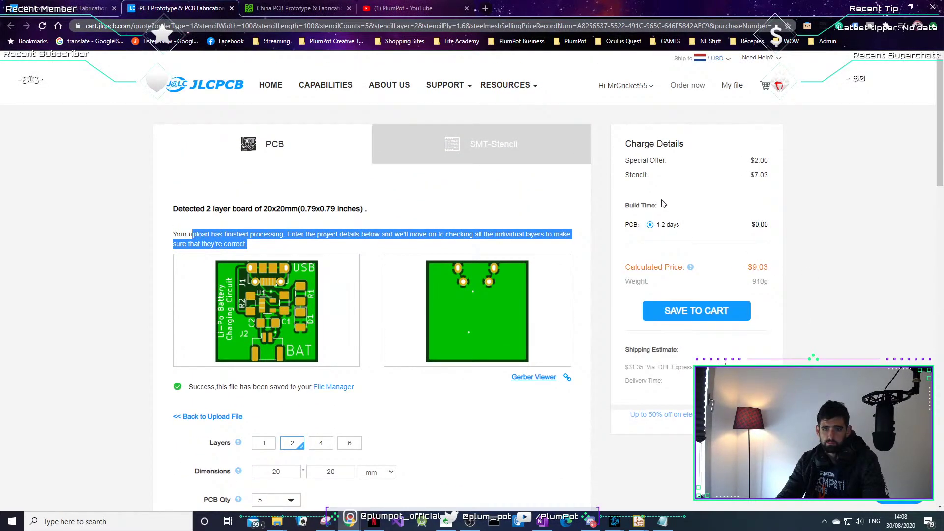
left_click(887, 7)
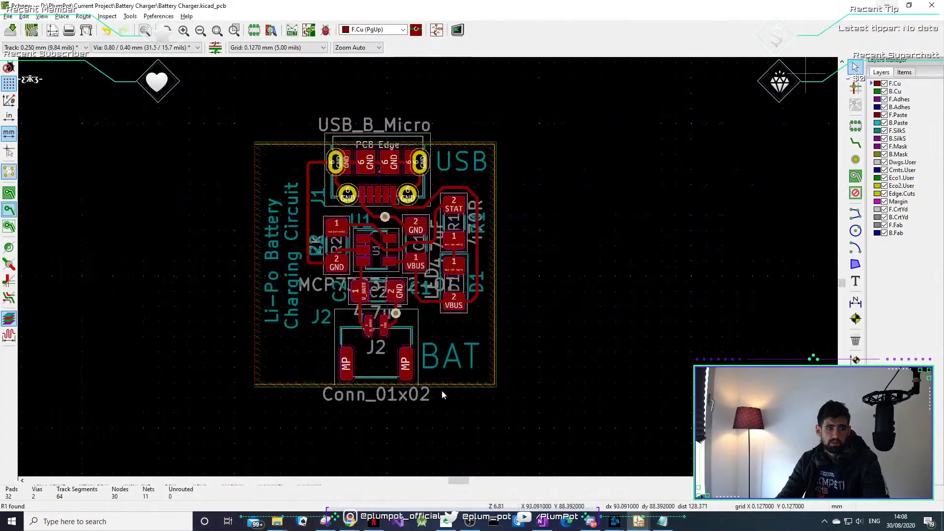